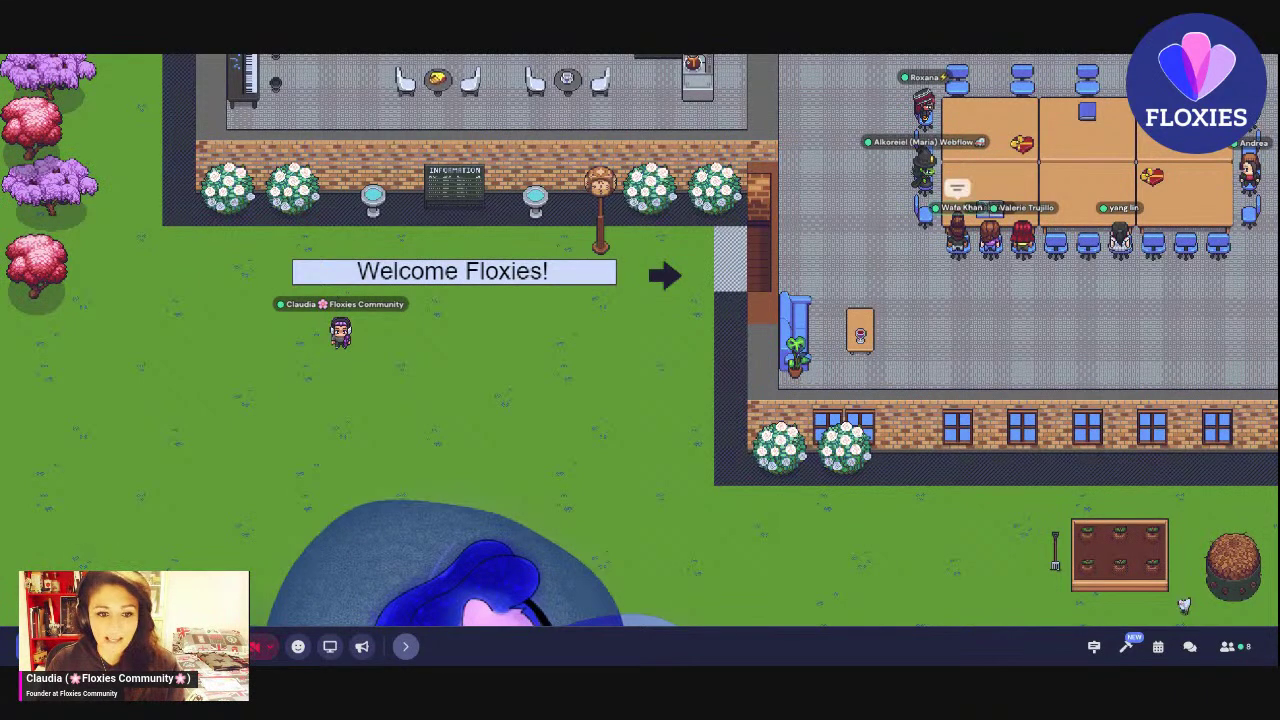
- Walk the avatar from the lawn through the entrance to the free seat at the meeting table
left_click(567, 267)
key("Right")
key("Right")
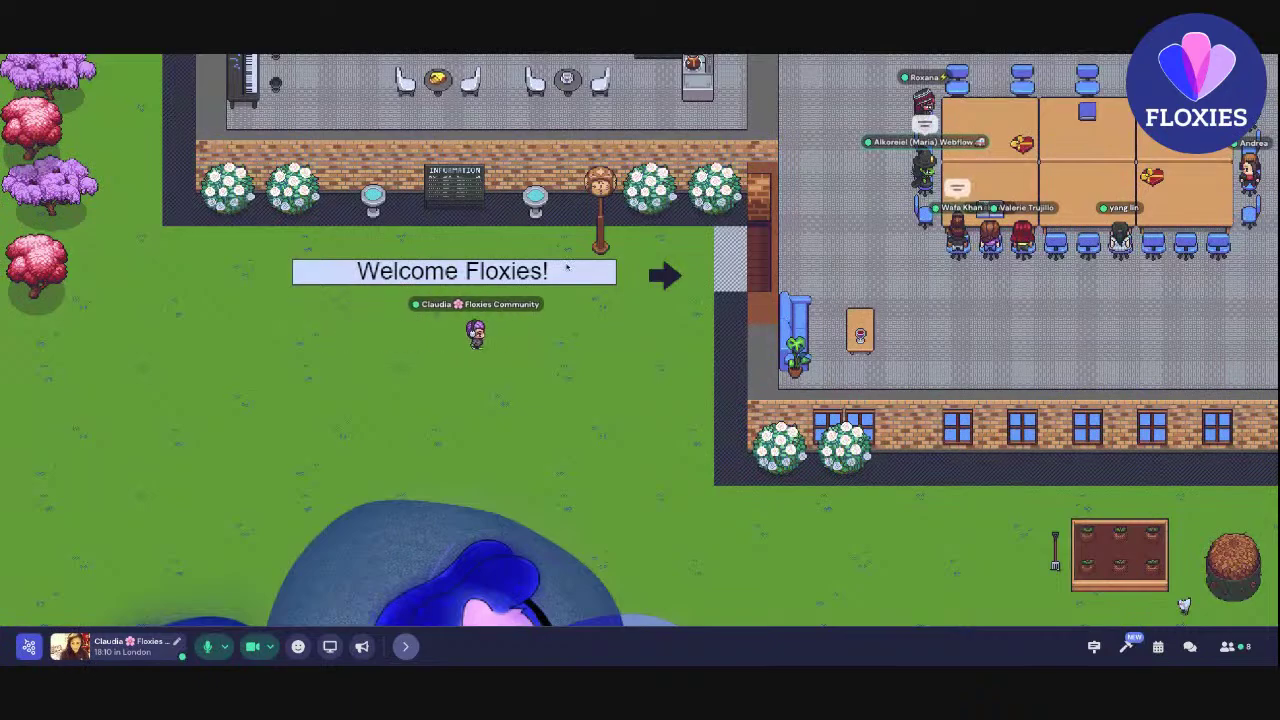
key("Up")
key("Right")
key("Right")
key("Right")
key("Right")
key("Right")
key("Right")
key("Up")
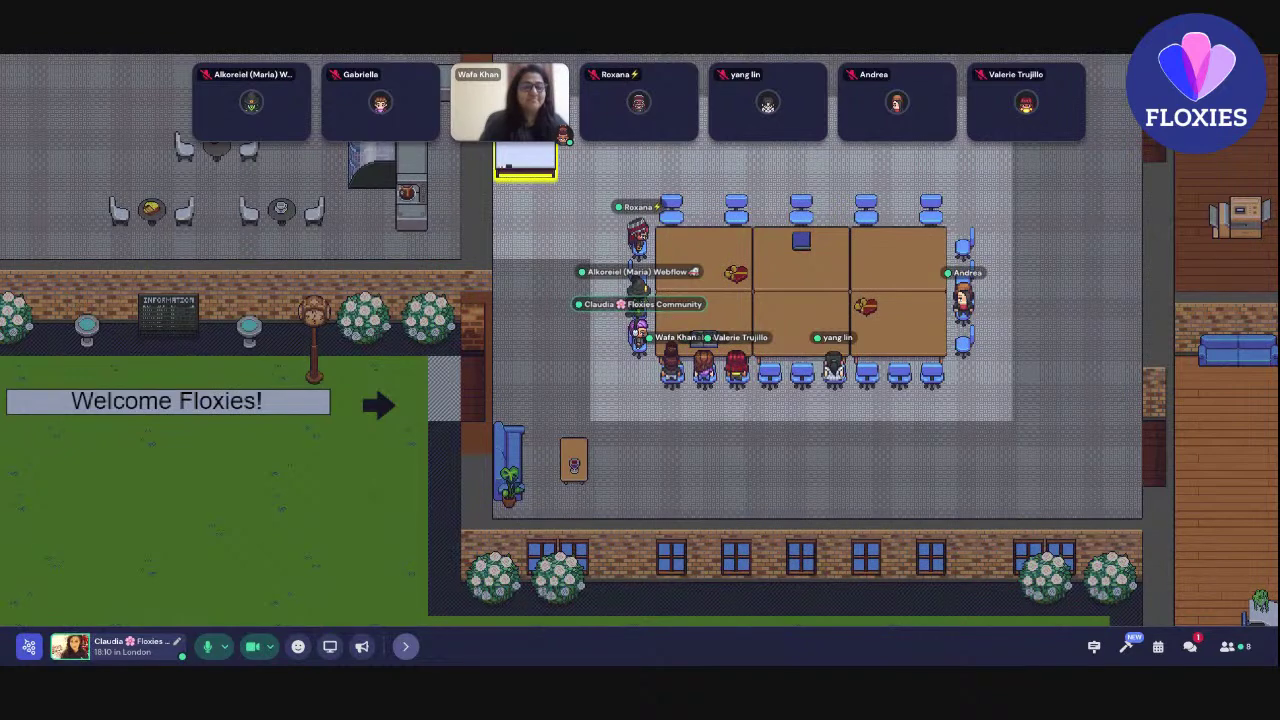
- Enlarge the speaker's video and read the Room chat messages, closing the chat when done
left_click(531, 97)
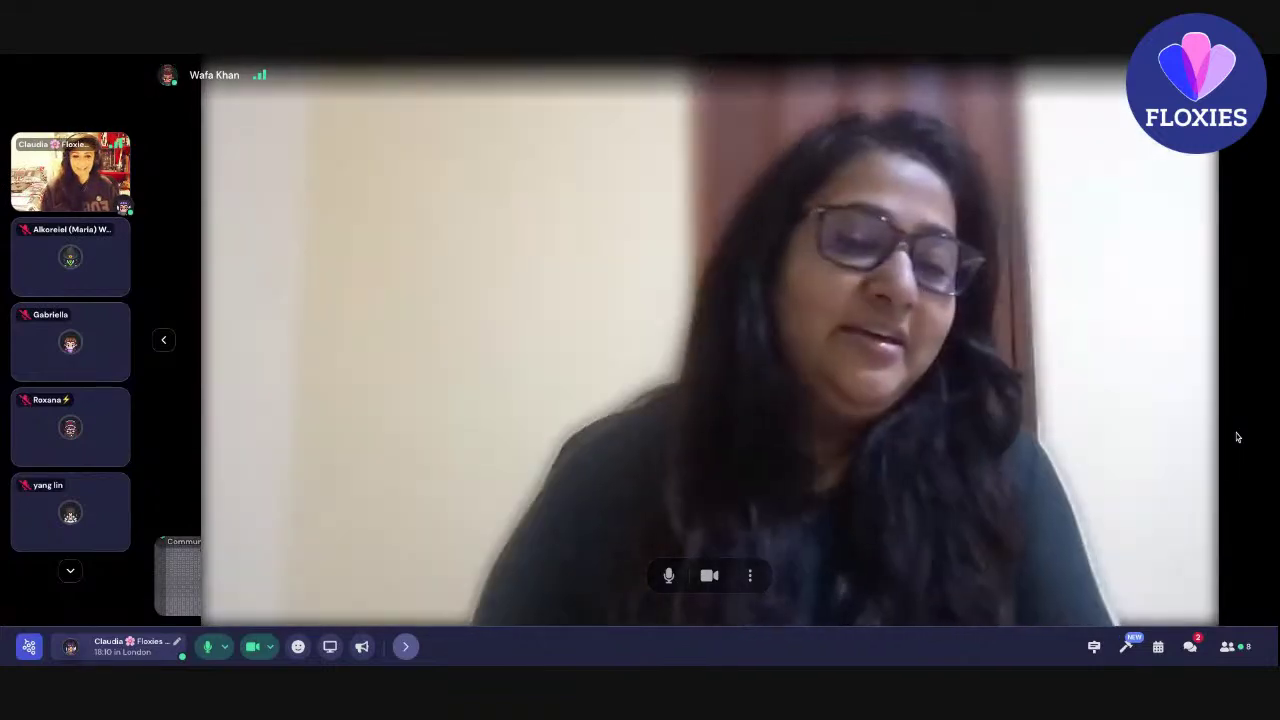
left_click(1191, 647)
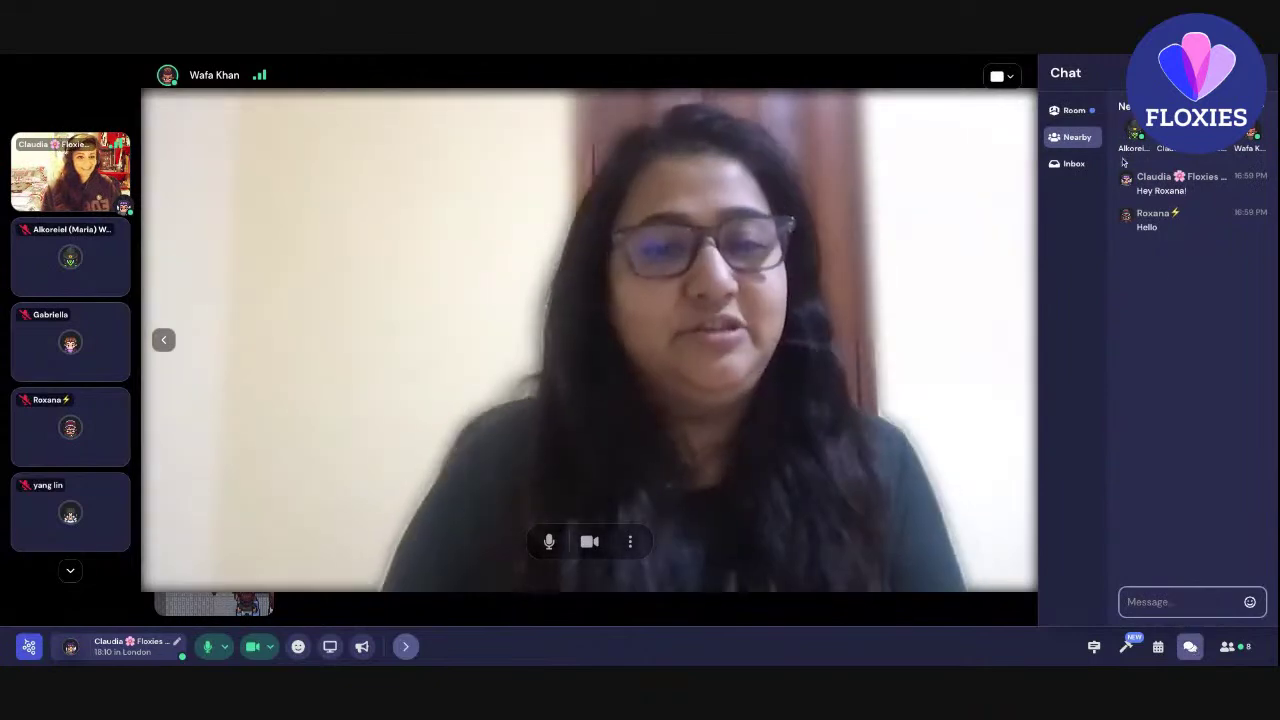
left_click(1089, 117)
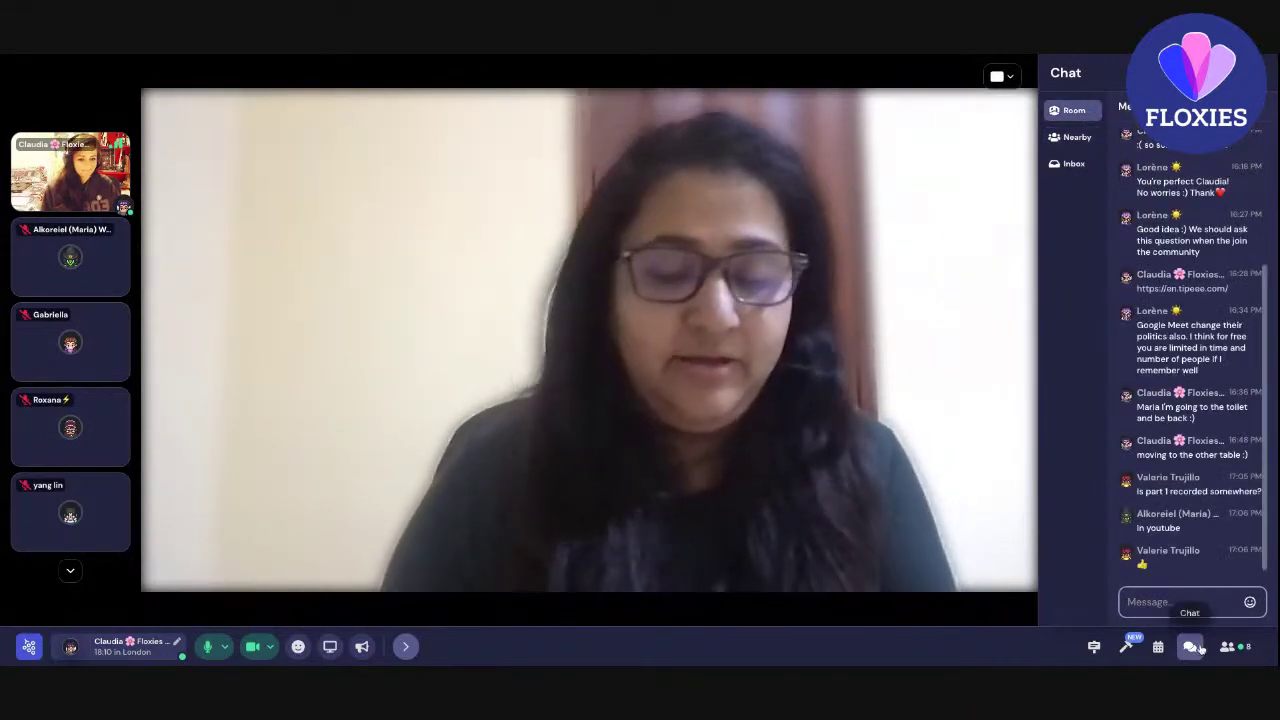
left_click(1191, 647)
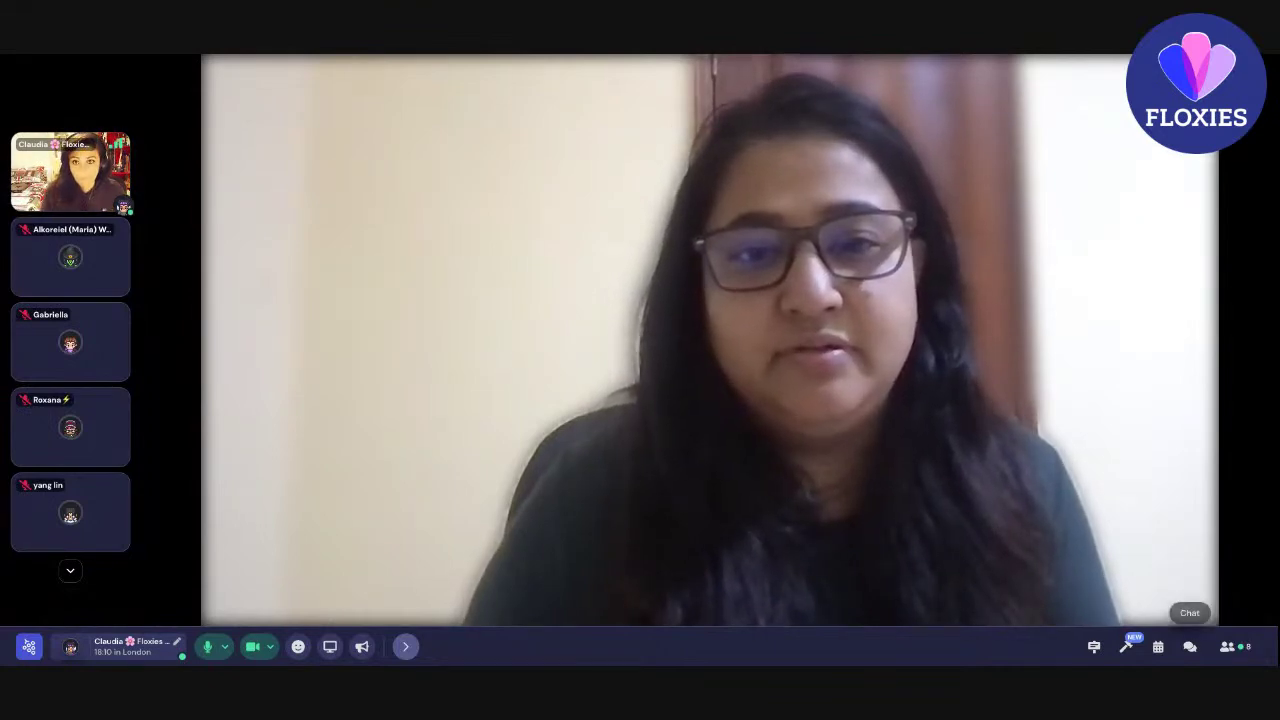
key("Escape")
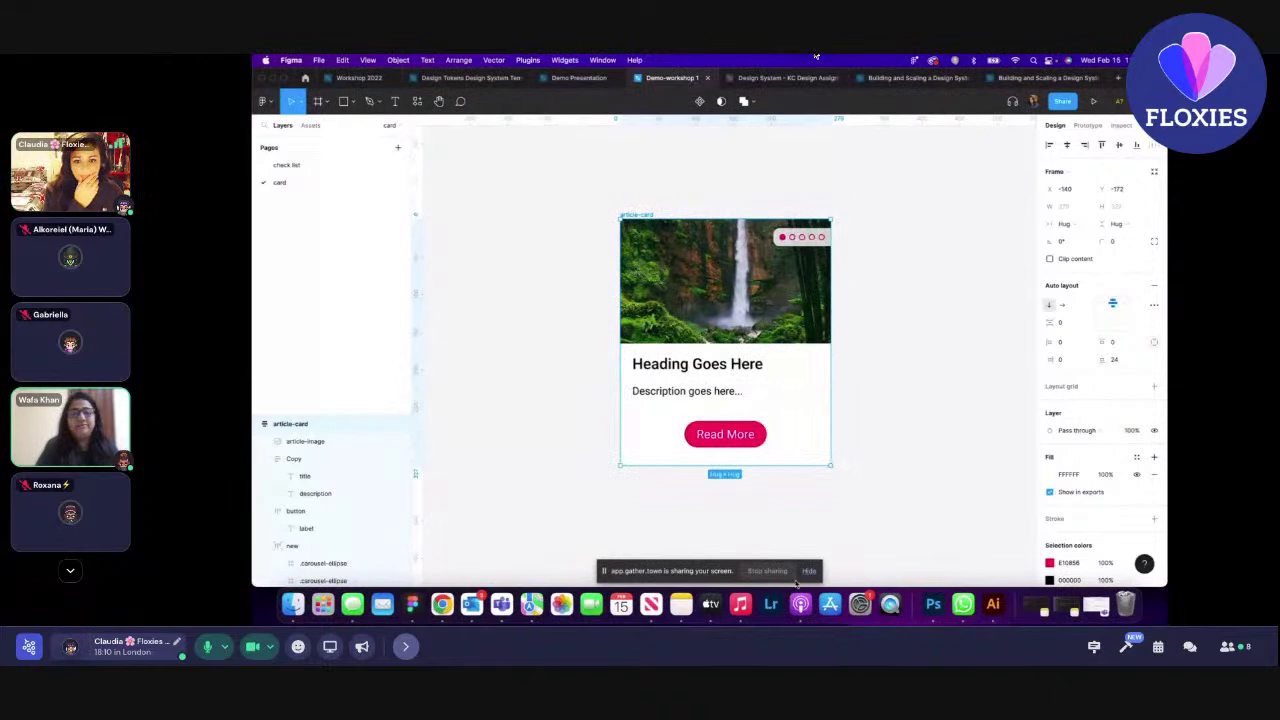
- Move the article-card frame up and left on the canvas to X -200, Y -227
mouse_move(580, 267)
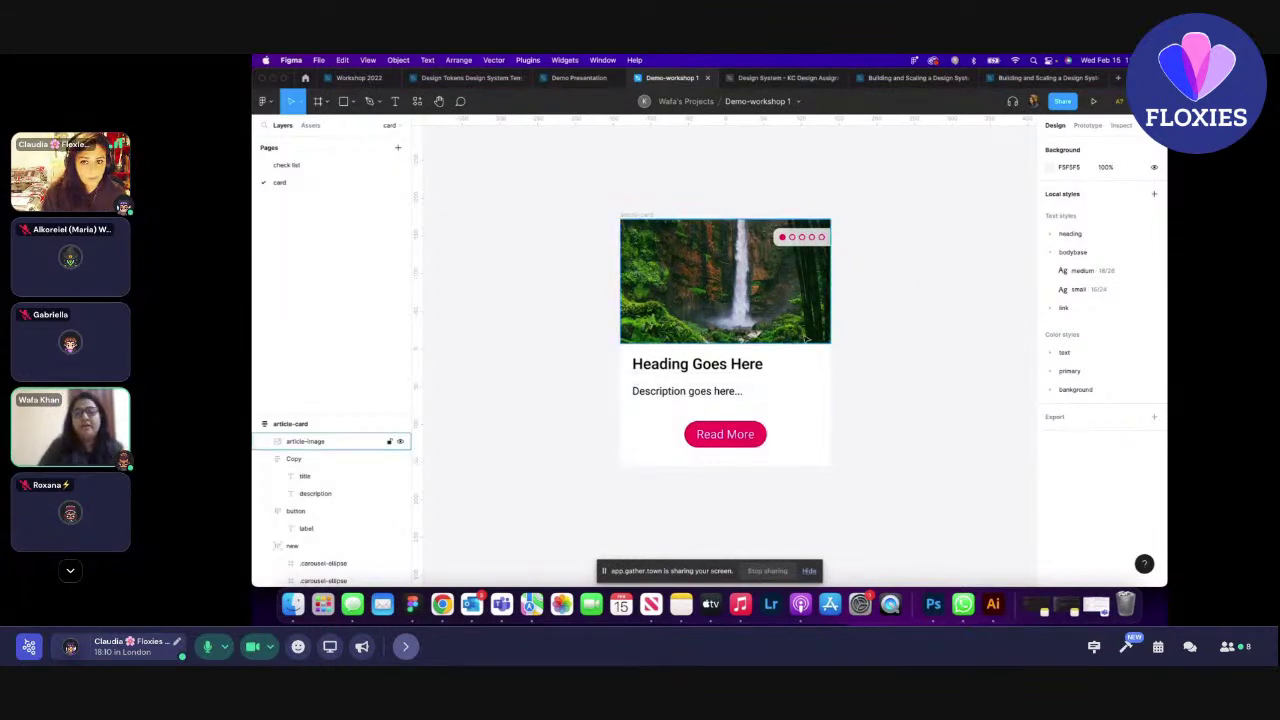
scroll(802, 329, "down", 3)
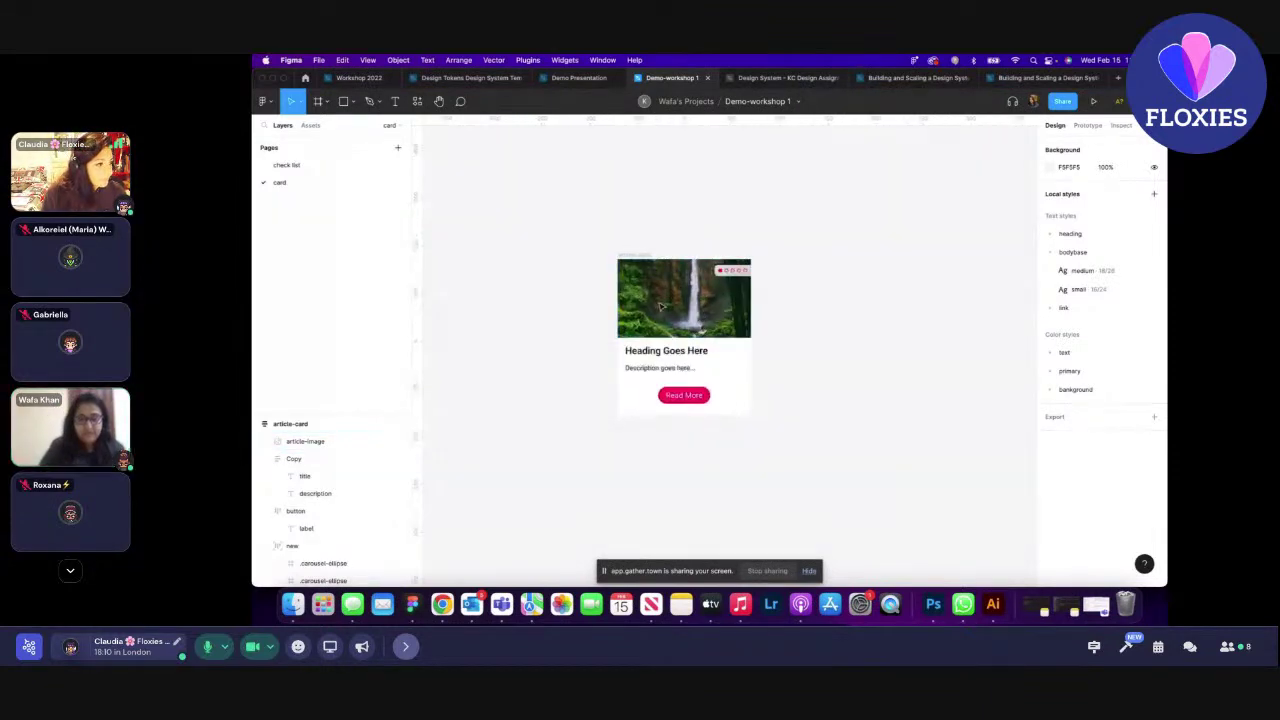
scroll(802, 329, "up", 3)
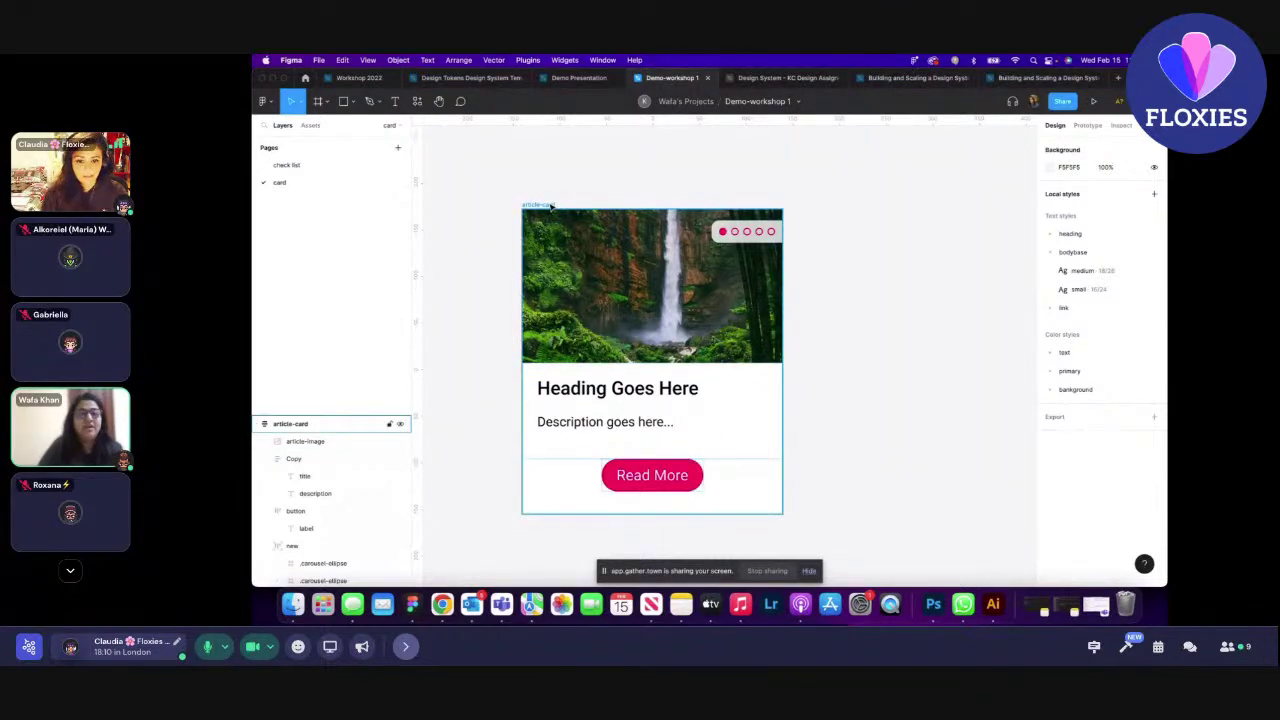
left_click_drag(783, 419, 728, 368)
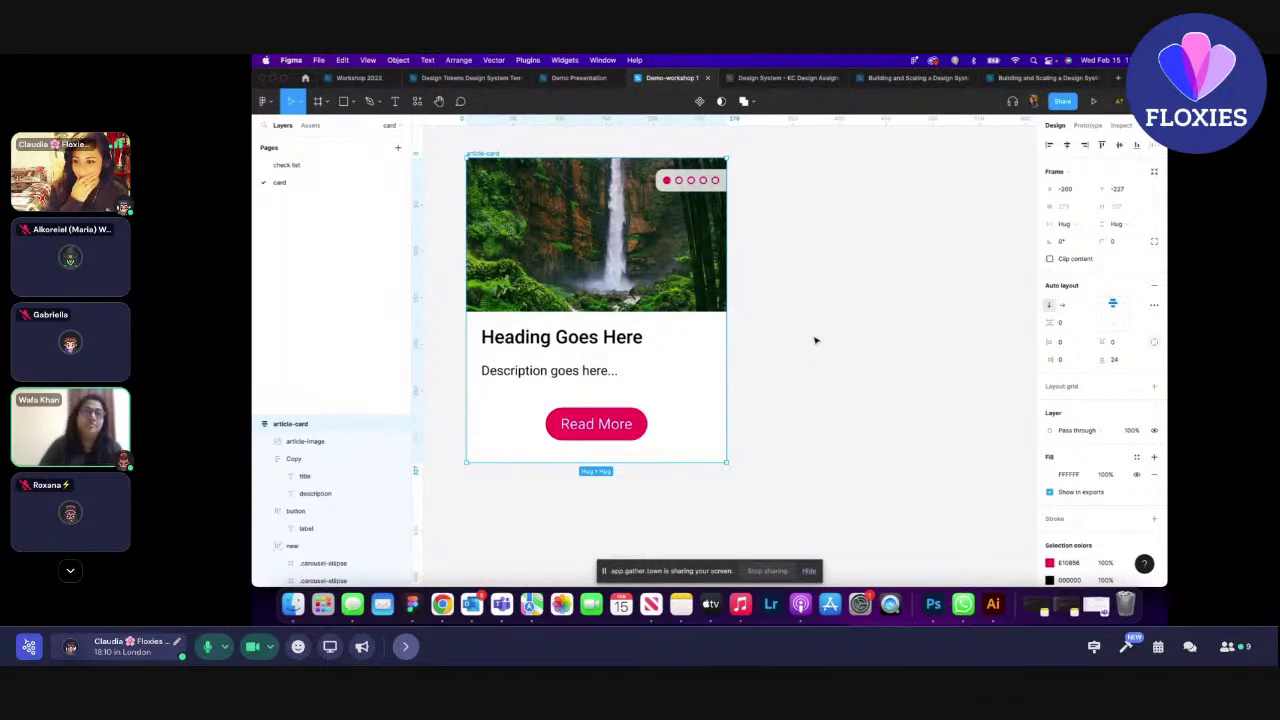
left_click(601, 322)
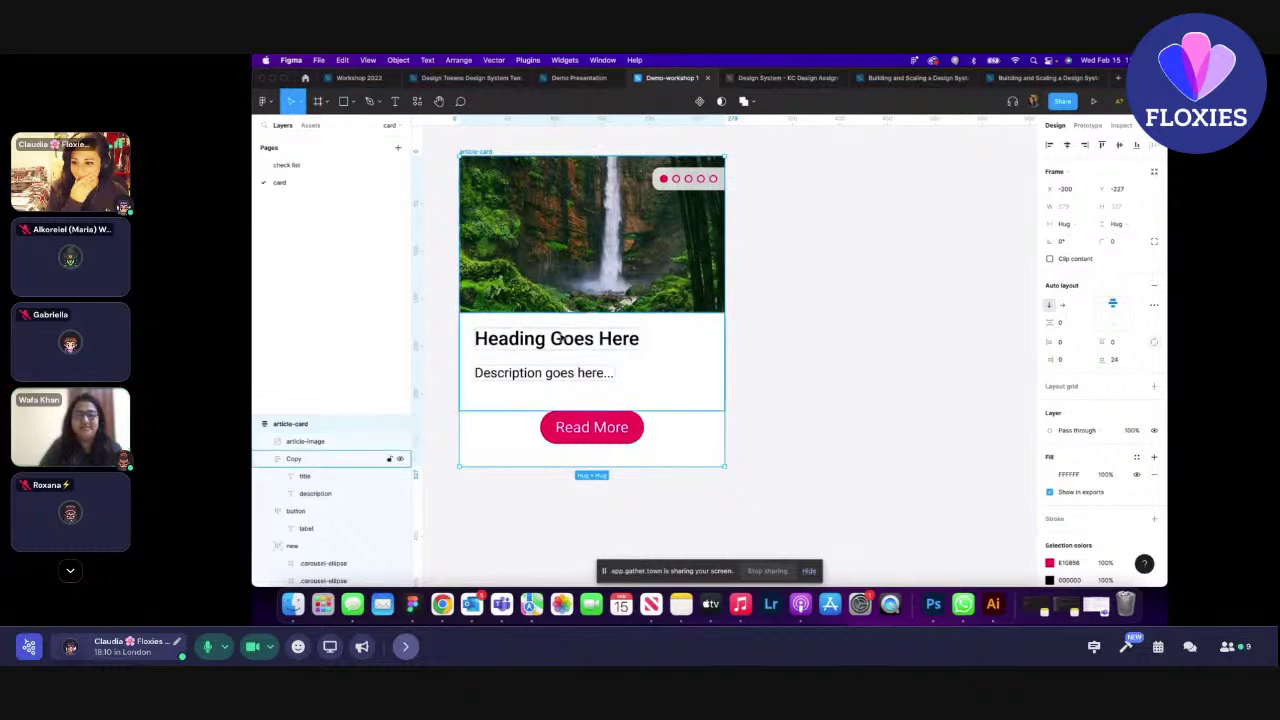
scroll(752, 282, "down", 5)
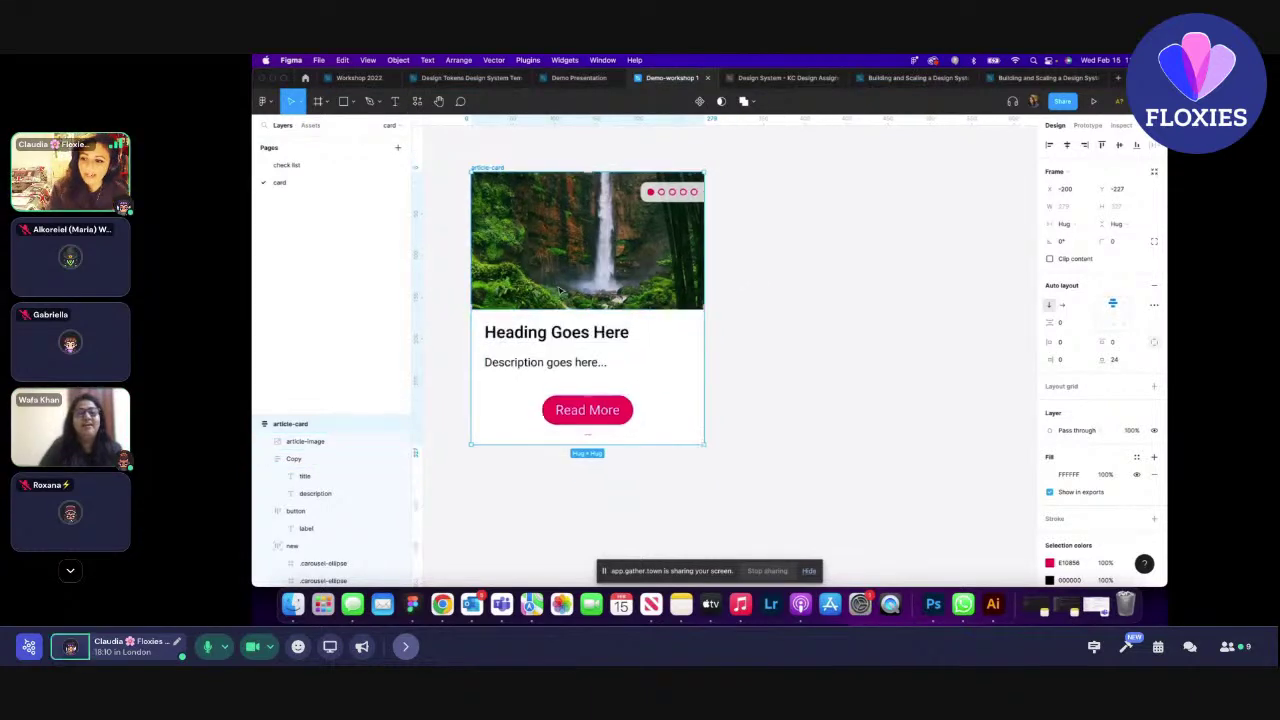
scroll(743, 300, "up", 3)
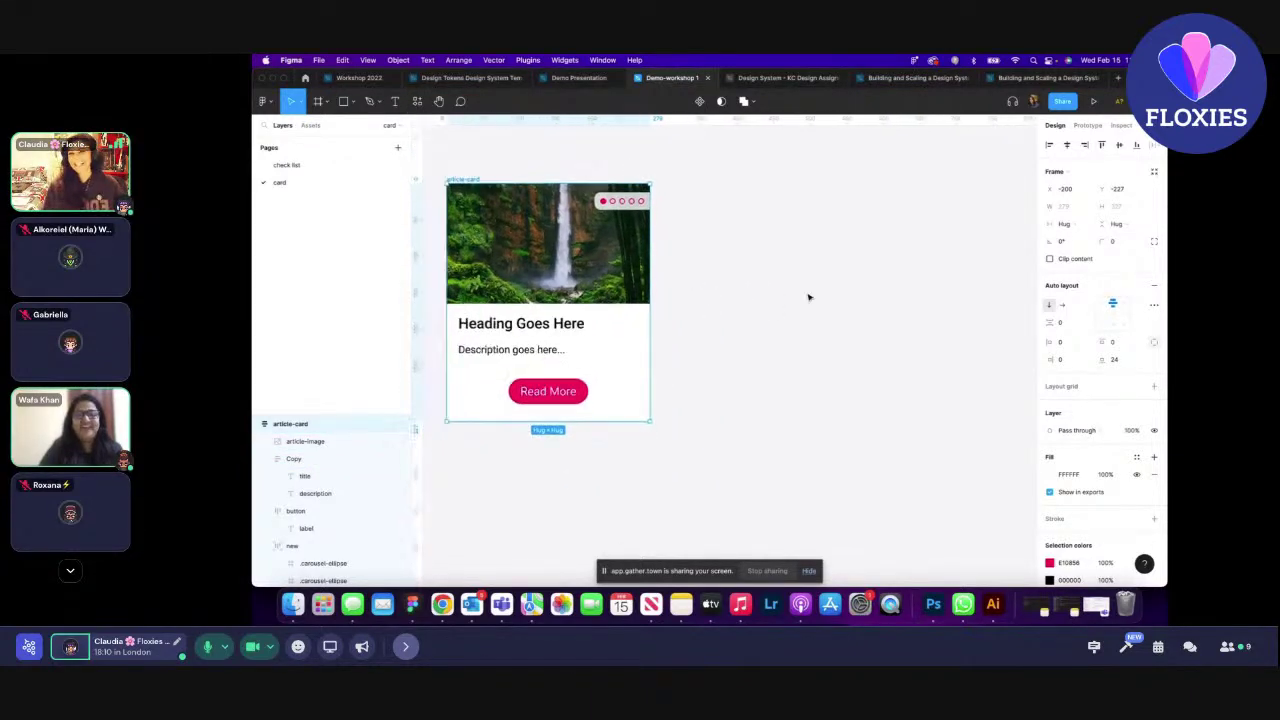
- Place copies of the card's waterfall image and Read More button on the empty canvas beside the card
left_click(577, 250)
double_click(577, 250)
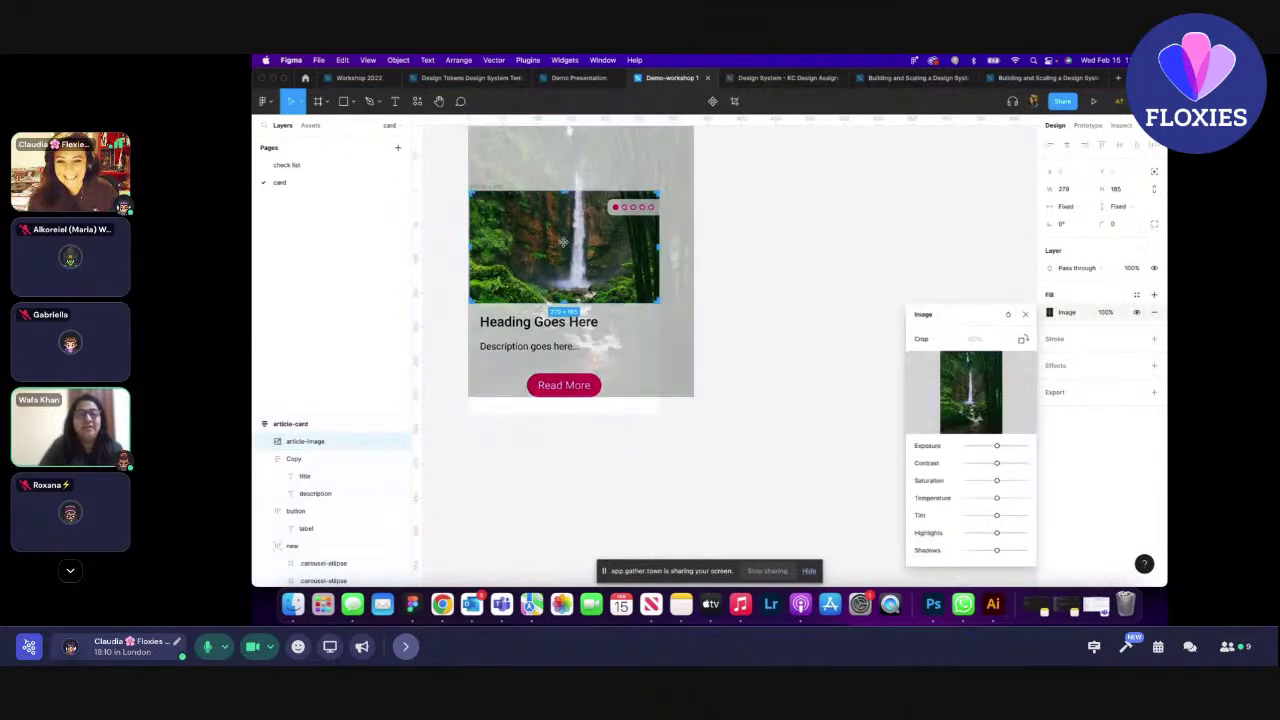
key("Escape")
left_click_drag(540, 258, 845, 221)
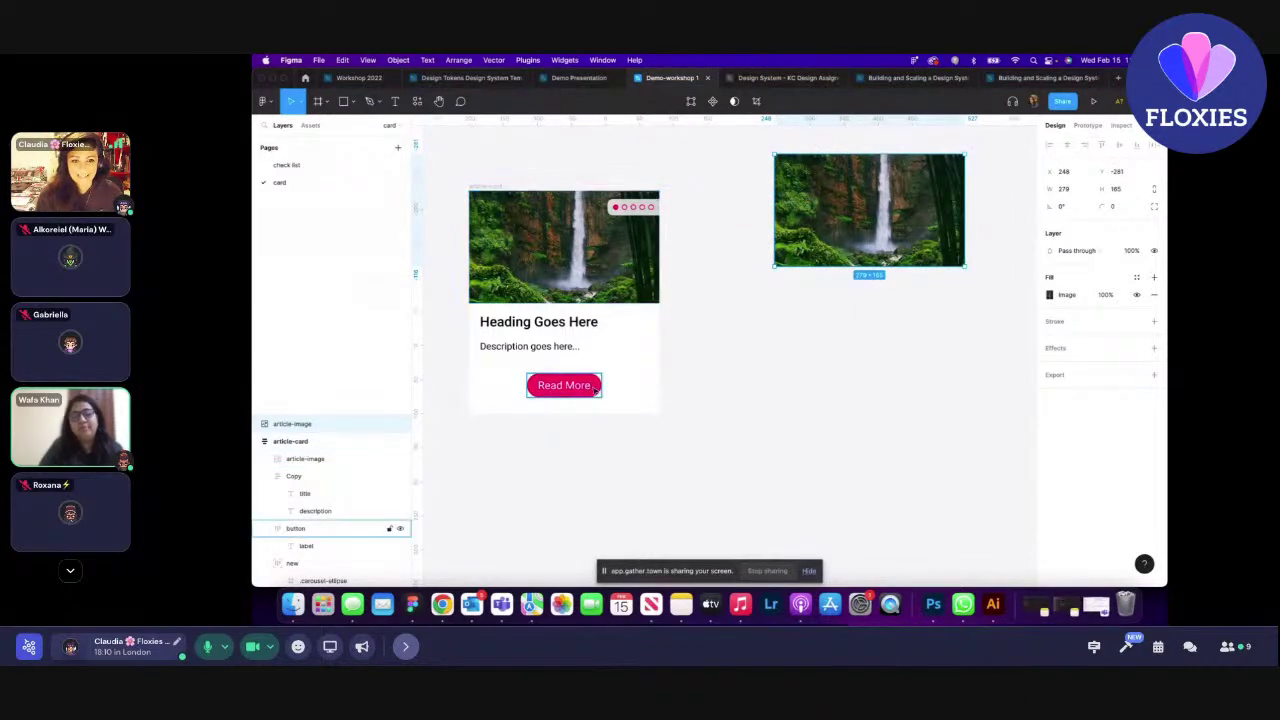
left_click_drag(574, 389, 891, 314)
- Place copies of the card's description and heading texts on the canvas below the copied button
left_click(508, 347)
double_click(508, 347)
left_click_drag(508, 347, 849, 363)
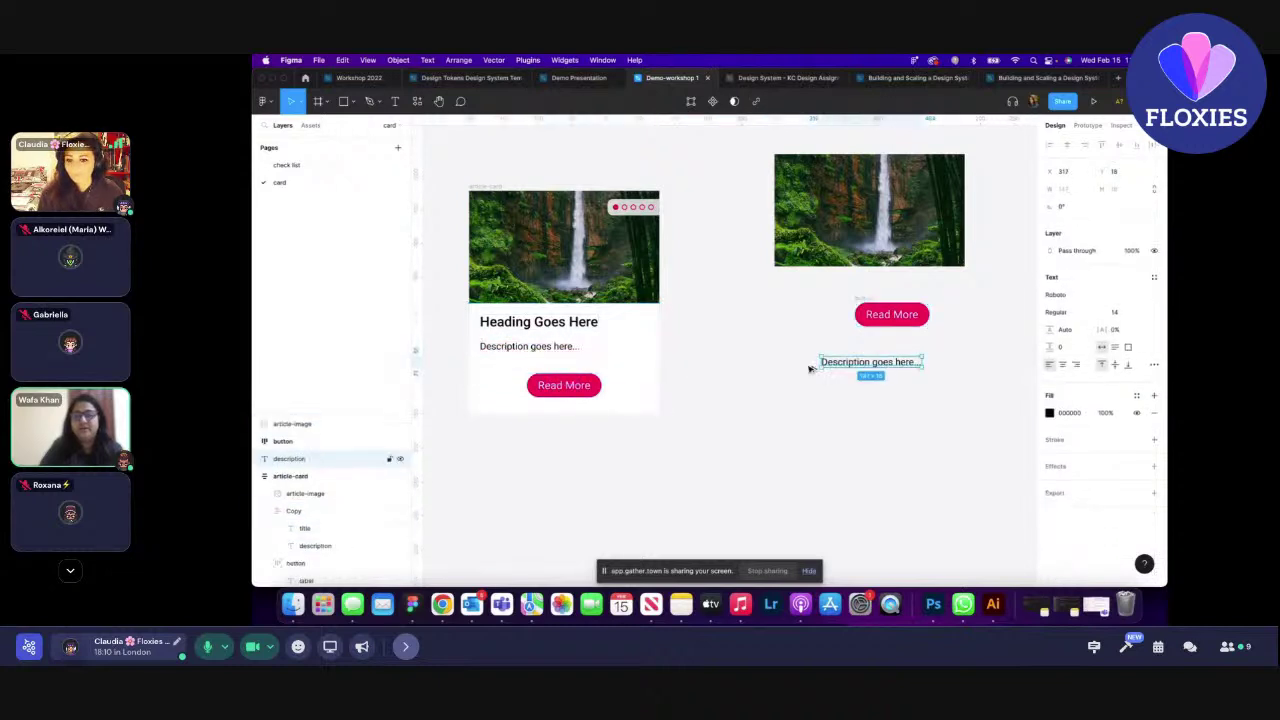
left_click(566, 329)
left_click_drag(632, 343, 962, 417)
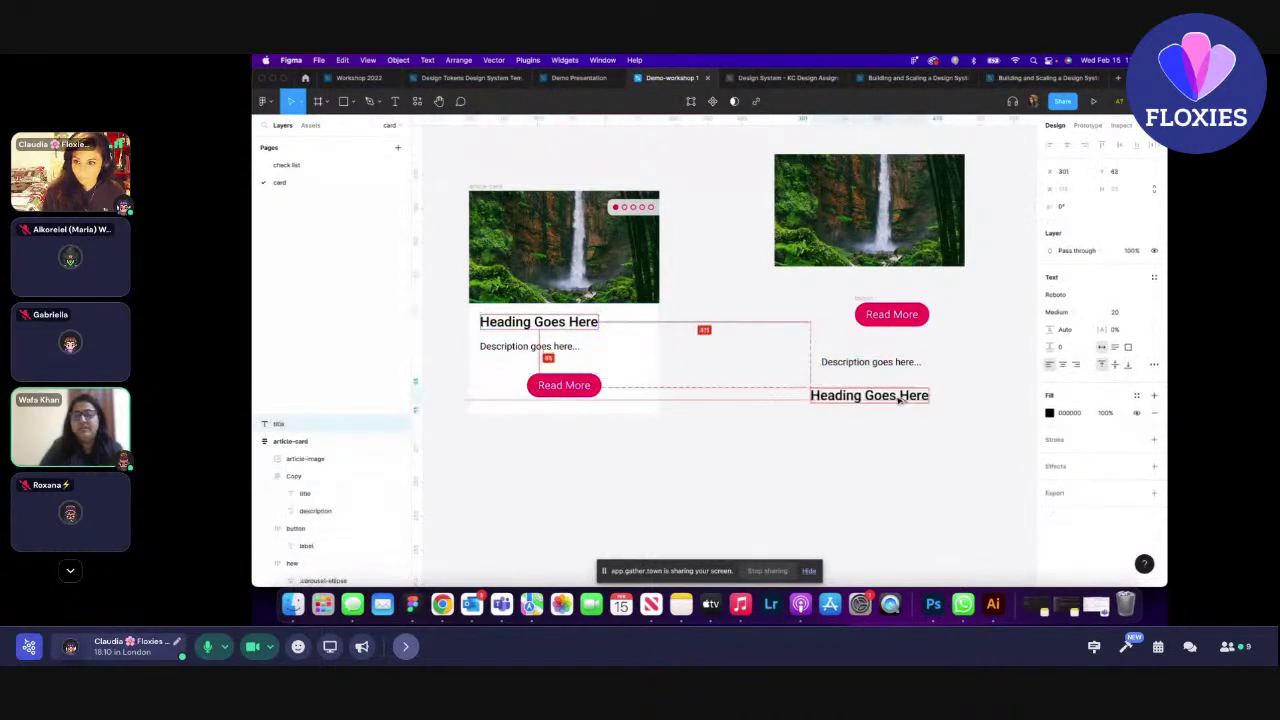
- Copy one outlined and one filled carousel dot from the card's indicator onto the empty canvas
double_click(633, 207)
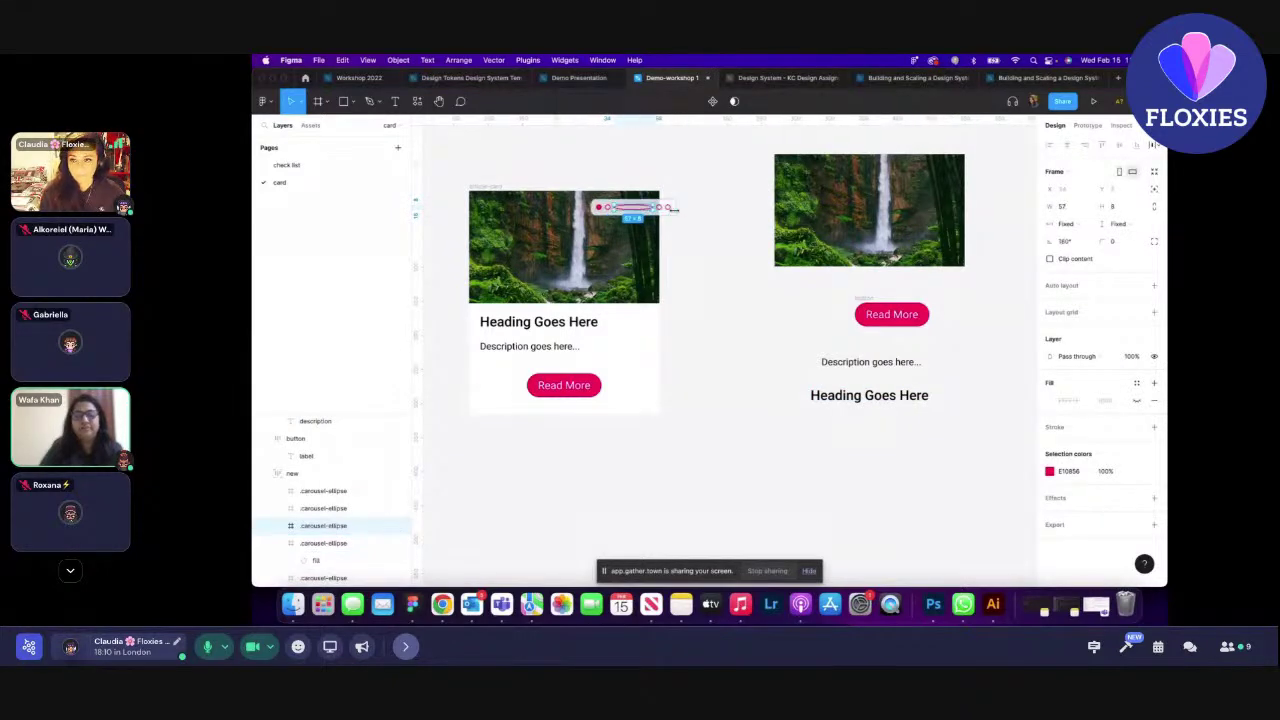
scroll(625, 229, "up", 5)
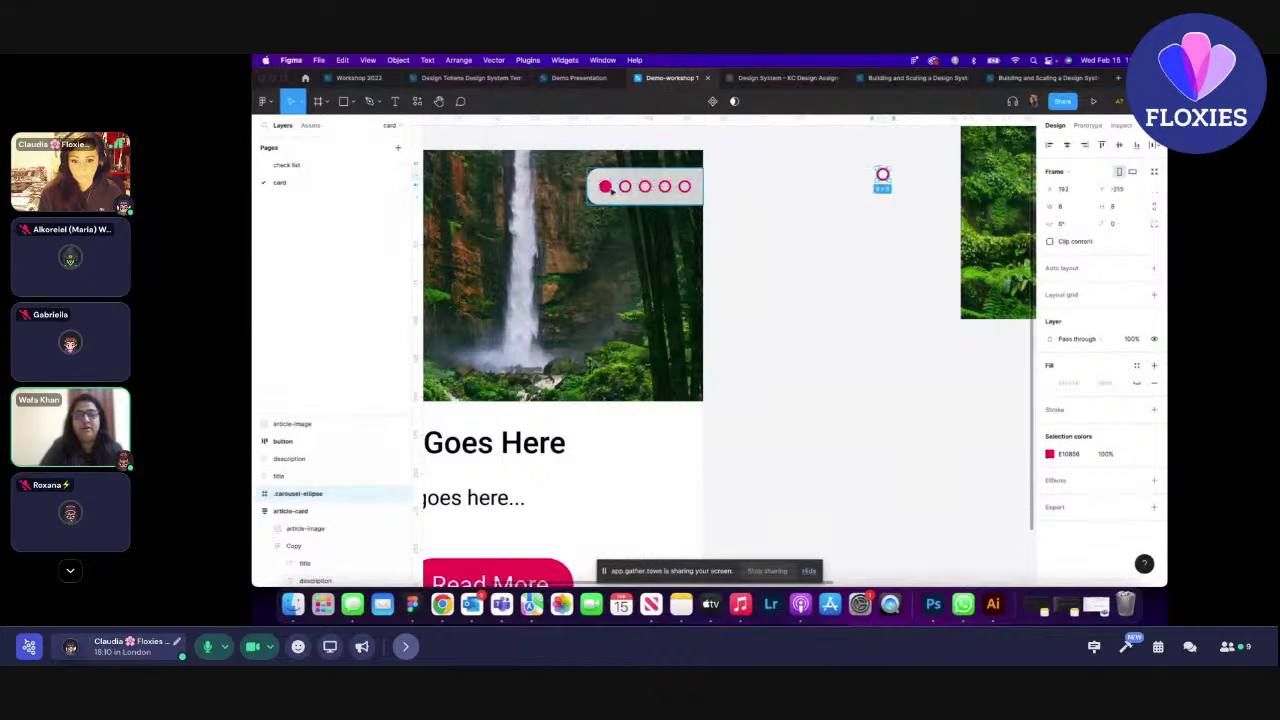
left_click(605, 186)
left_click_drag(606, 188, 893, 201)
left_click(610, 183)
left_click_drag(622, 169, 822, 166)
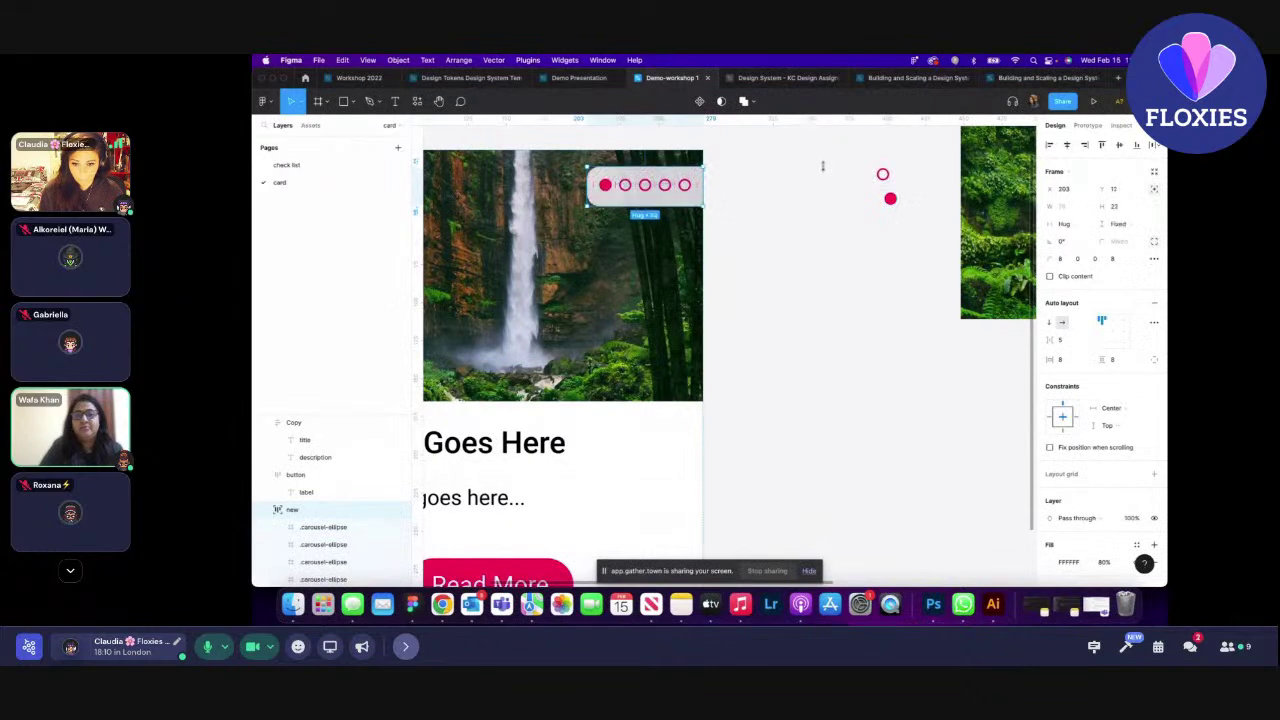
key("ctrl+z")
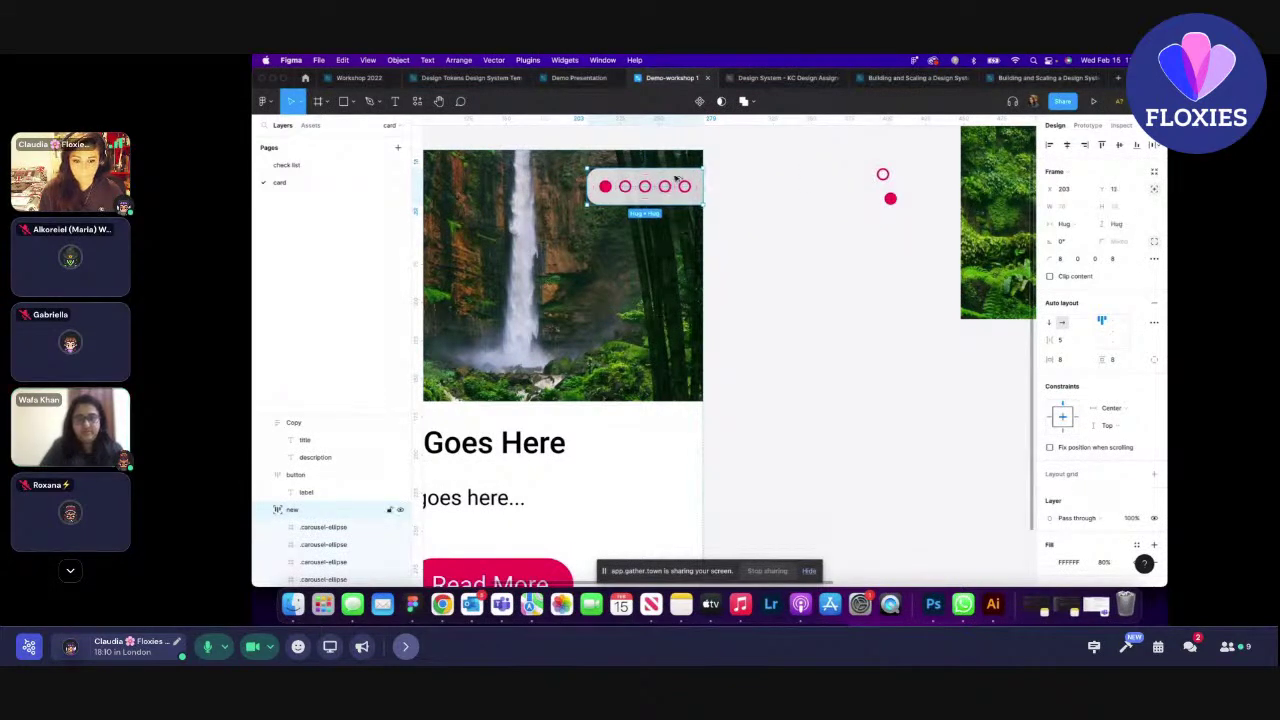
- Place a copy of the carousel indicator bar beside the card and delete all the dots inside the copy
left_click_drag(670, 186, 860, 146)
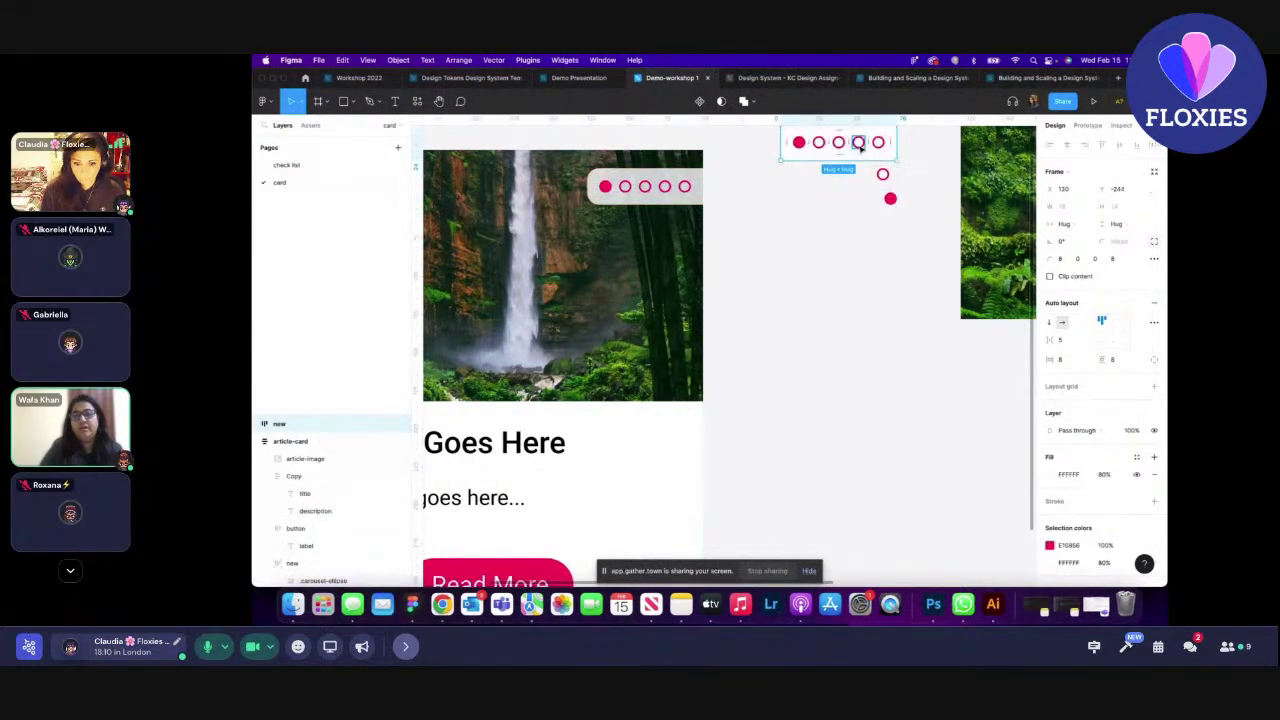
double_click(858, 142)
left_click(838, 142, "shift")
left_click(818, 142, "shift")
left_click(798, 142, "shift")
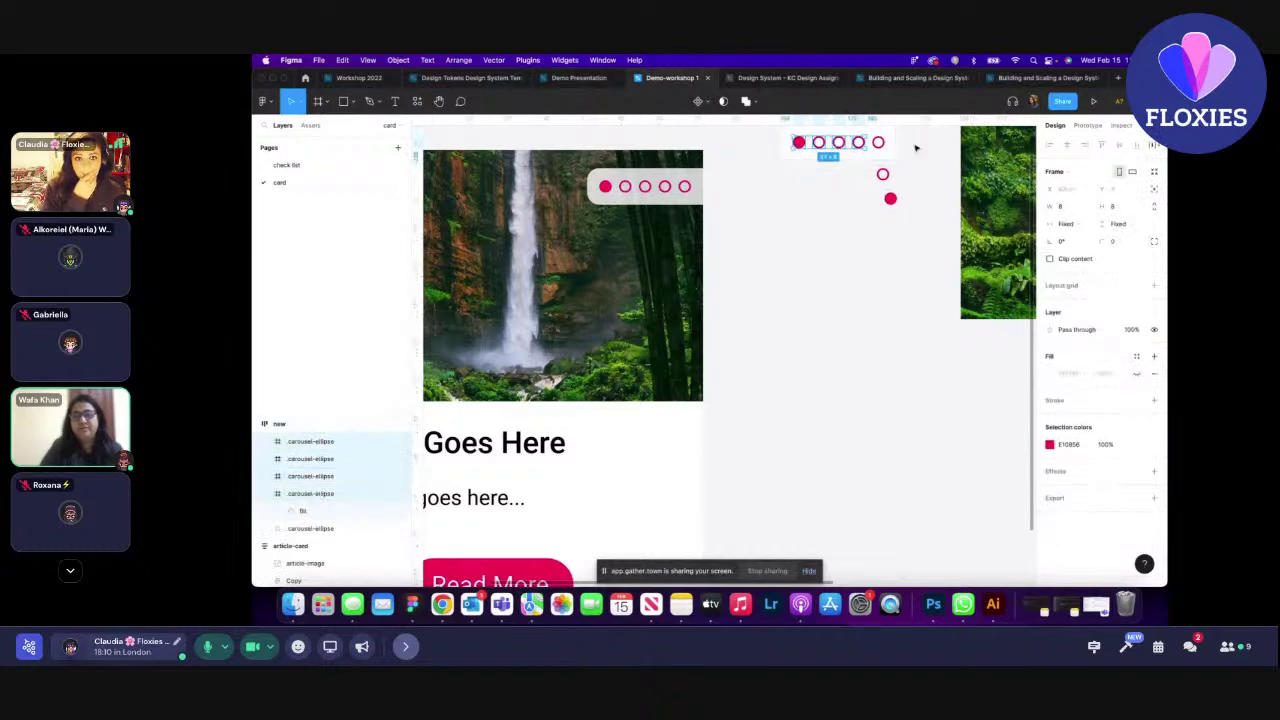
key("Delete")
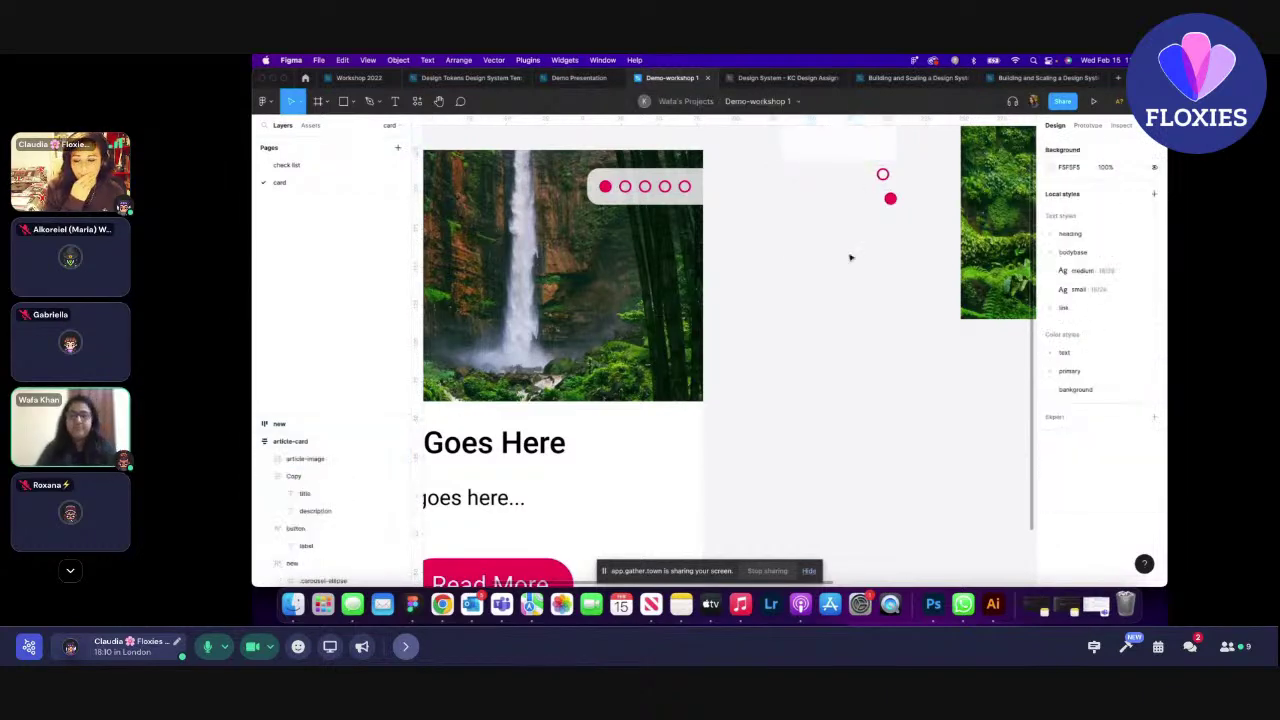
- Move the original article-card farther up and left, away from the copied elements
scroll(771, 260, "down", 5)
left_click(563, 202)
left_click(566, 215)
left_click_drag(565, 205, 442, 168)
scroll(637, 297, "down", 3)
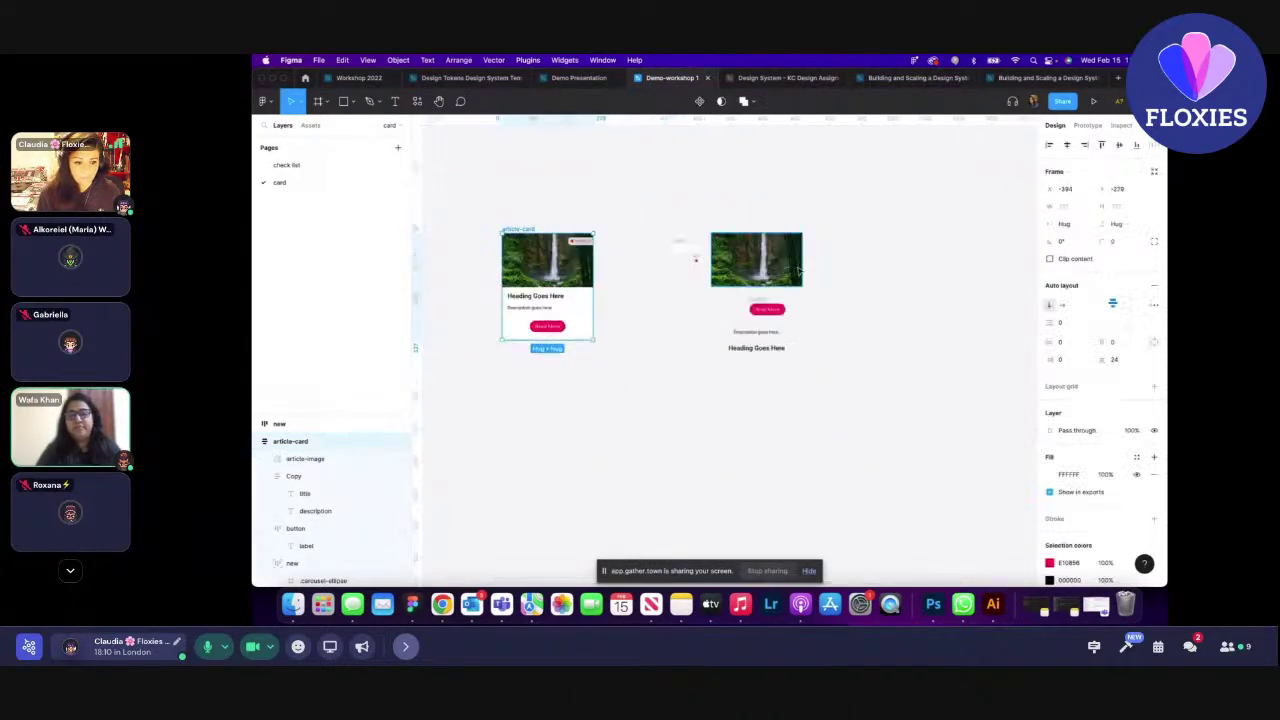
- Move the loose outlined carousel dot so that it sits level with the filled dot
scroll(799, 271, "up", 5)
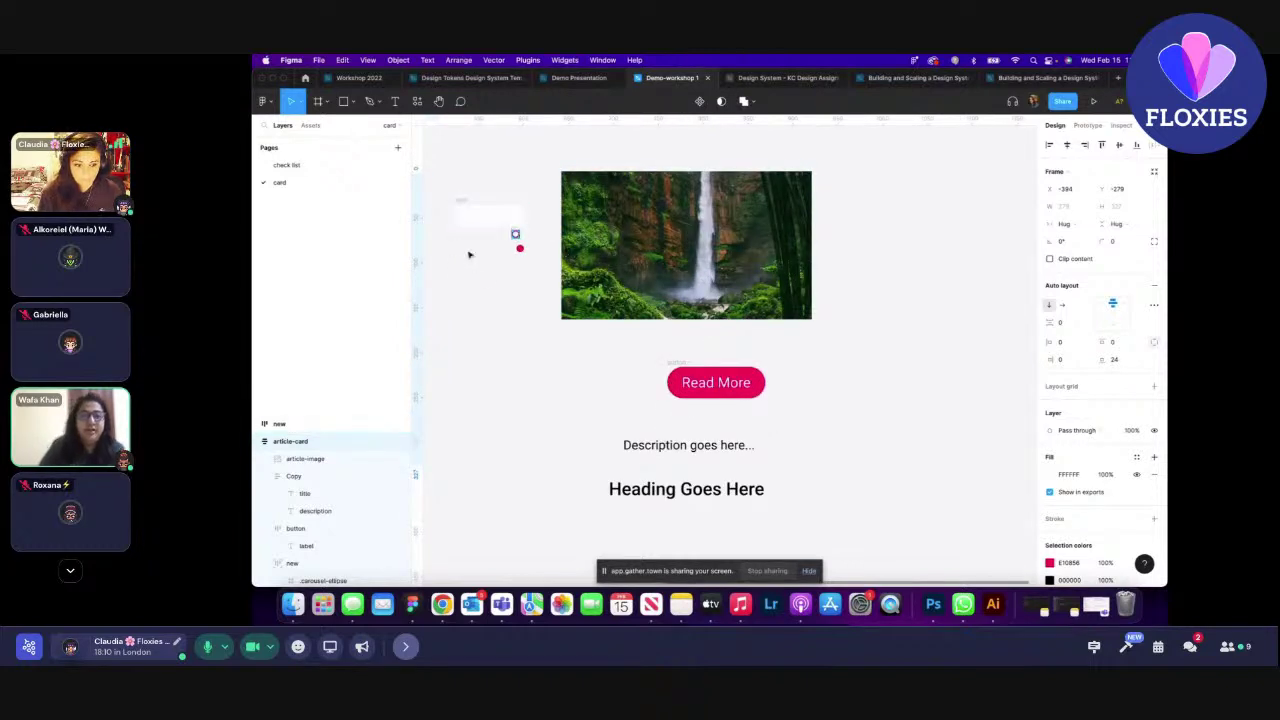
left_click(518, 247)
left_click_drag(518, 247, 497, 251)
scroll(768, 331, "down", 2)
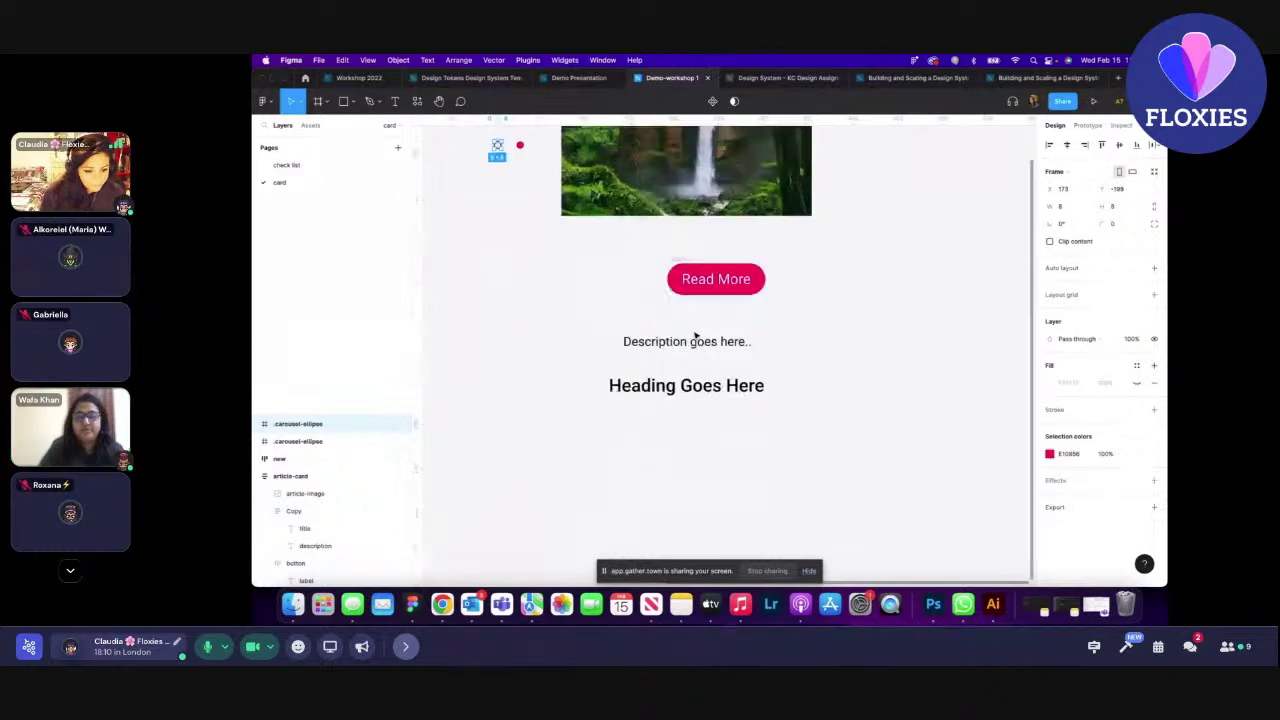
- Stack the copied heading, description and Read More button in that order beneath the copied image
scroll(597, 286, "up", 2)
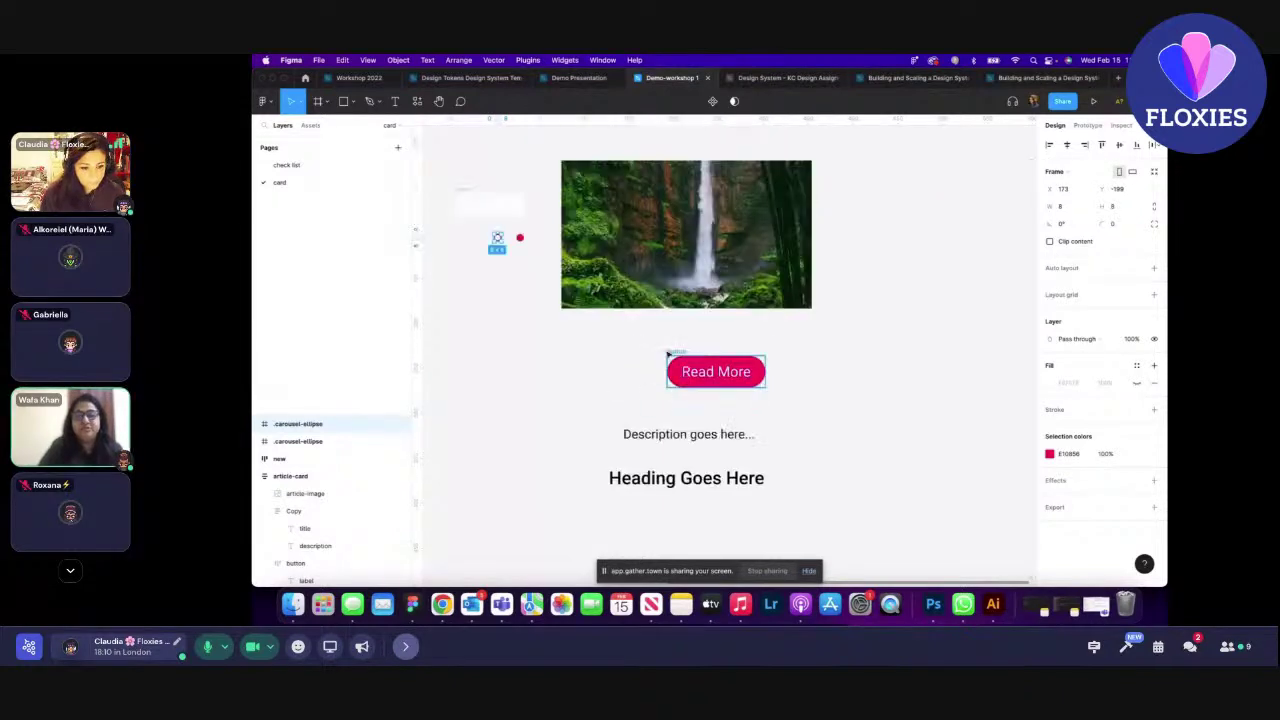
left_click_drag(681, 356, 845, 456)
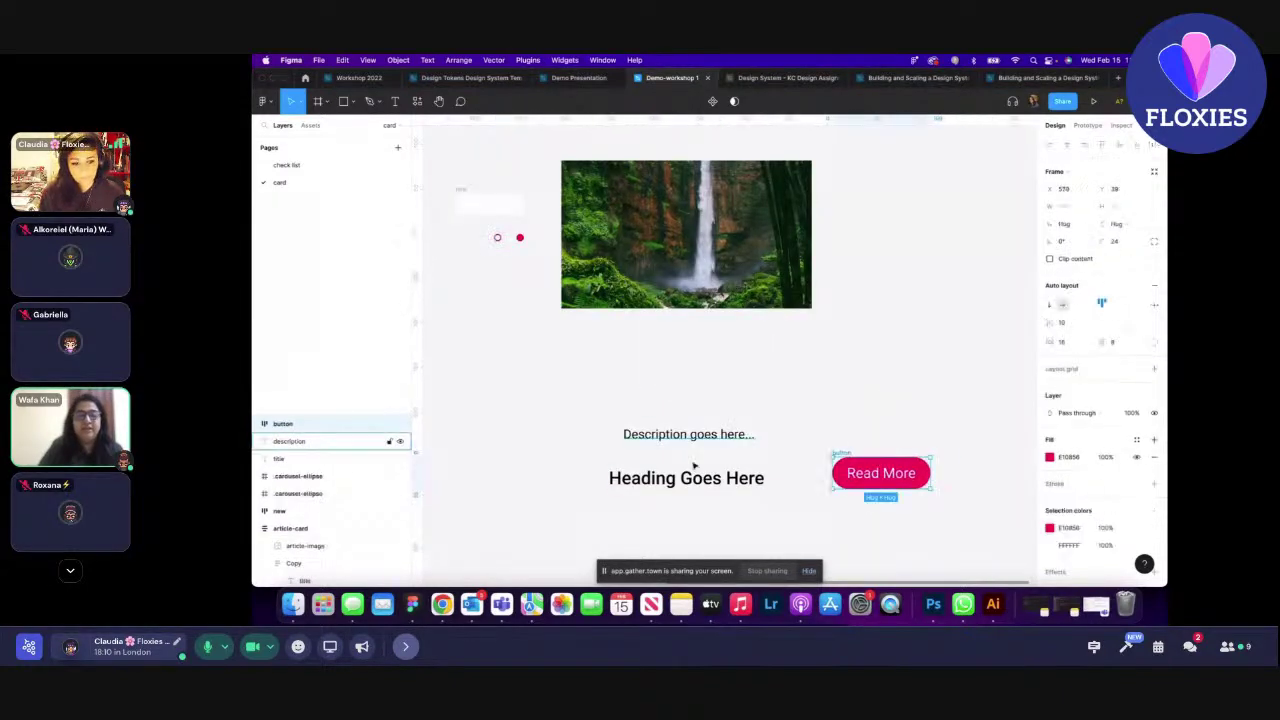
left_click_drag(697, 482, 665, 343)
left_click_drag(668, 433, 676, 380)
left_click_drag(834, 457, 603, 412)
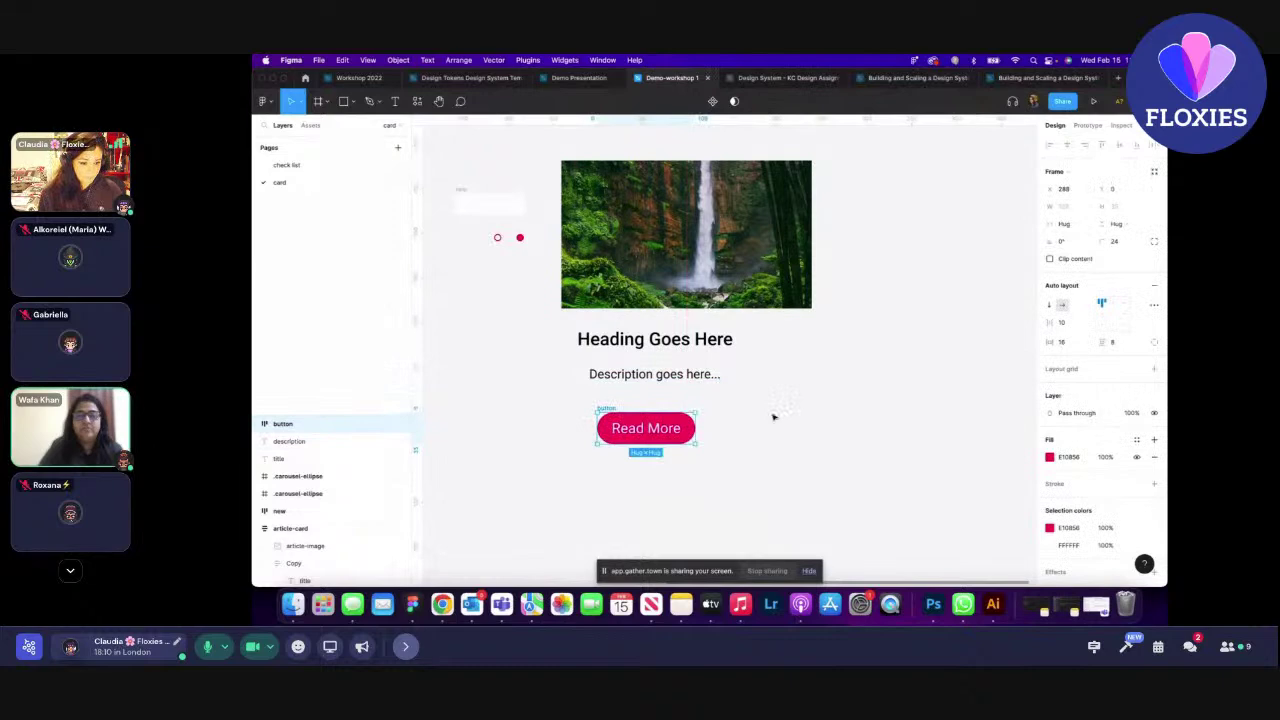
scroll(771, 417, "down", 3)
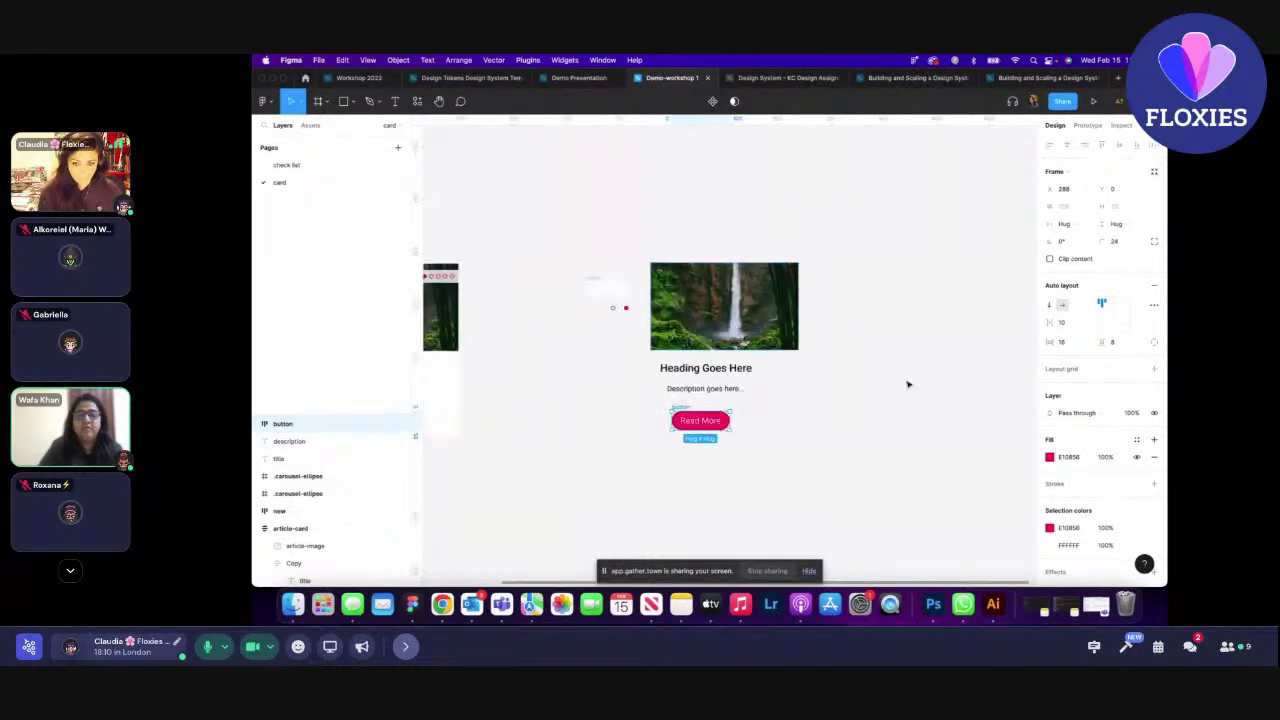
scroll(808, 391, "down", 3)
scroll(822, 343, "up", 4)
scroll(821, 345, "up", 2)
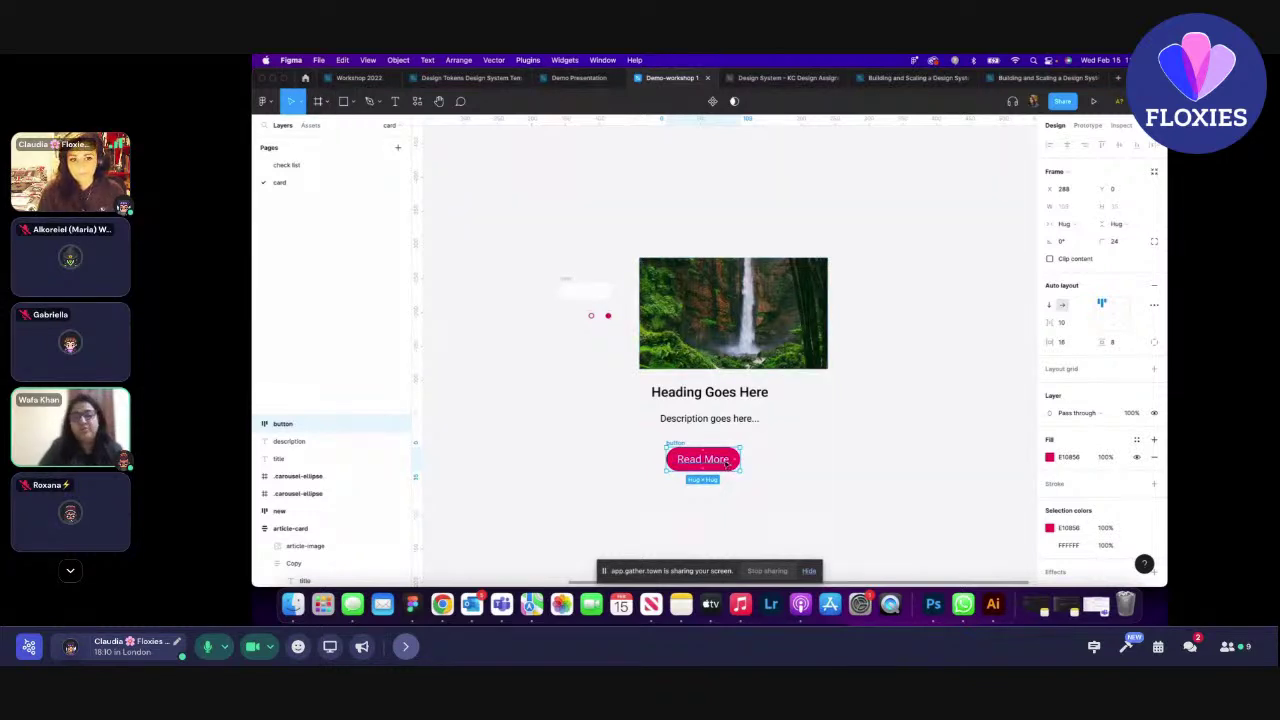
scroll(814, 480, "down", 1)
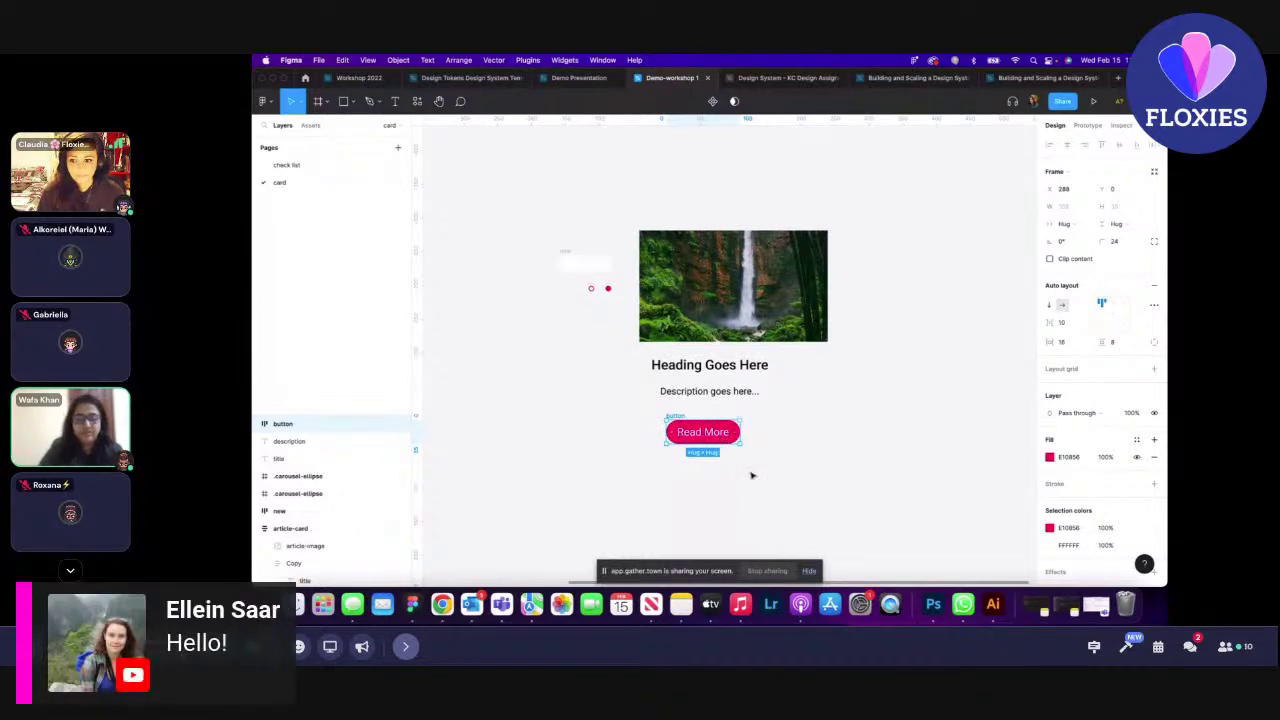
scroll(694, 465, "down", 2)
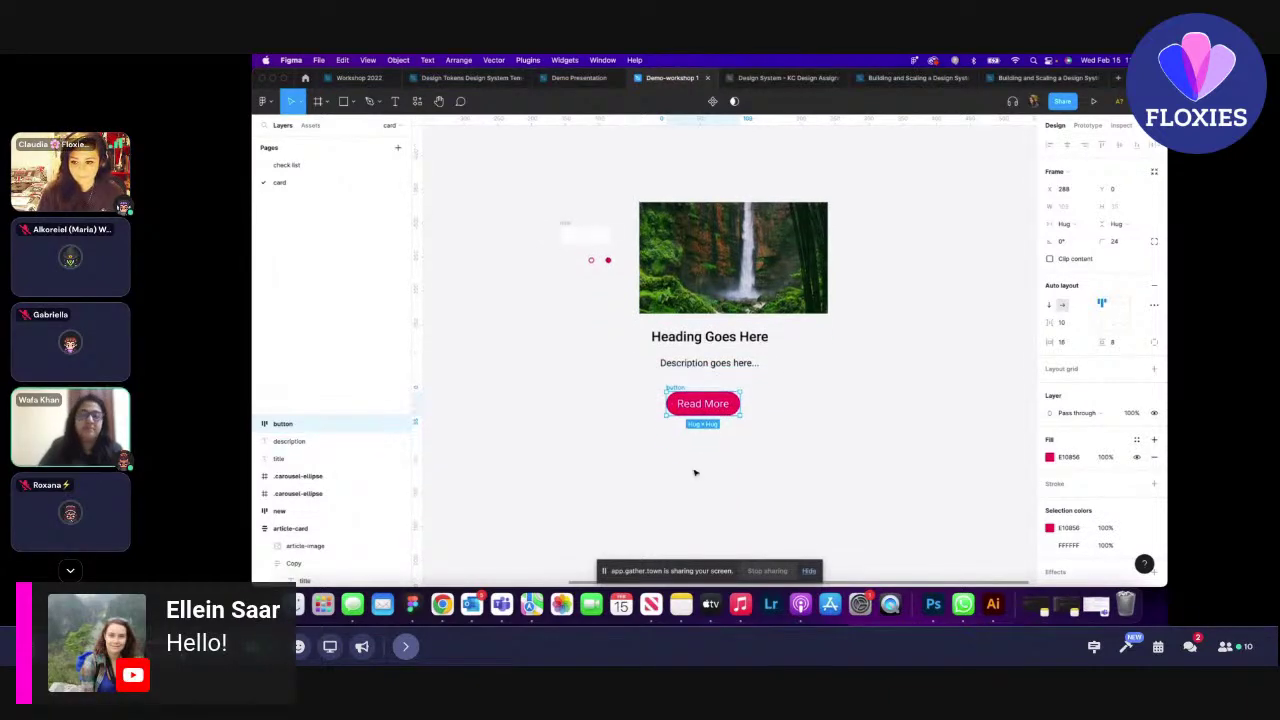
- Draw a rectangle about 135 by 41 below the pink Read More button
scroll(697, 417, "up", 5)
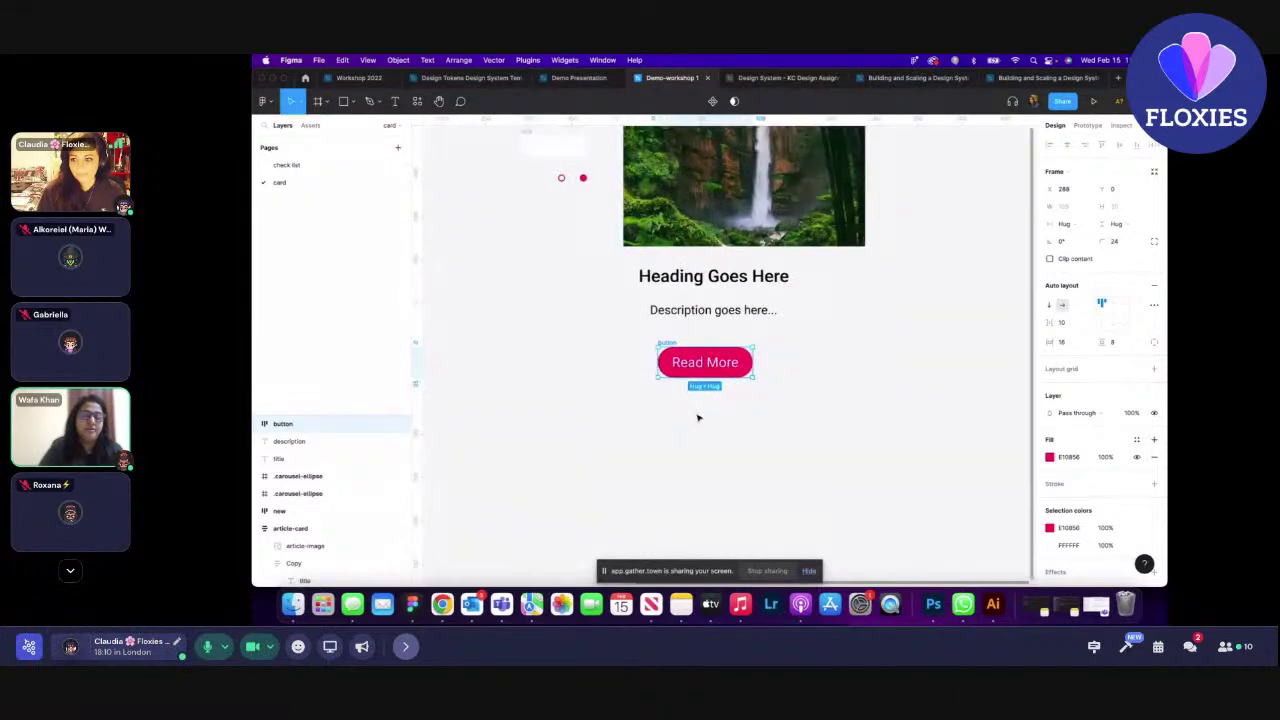
left_click(349, 104)
left_click(380, 169)
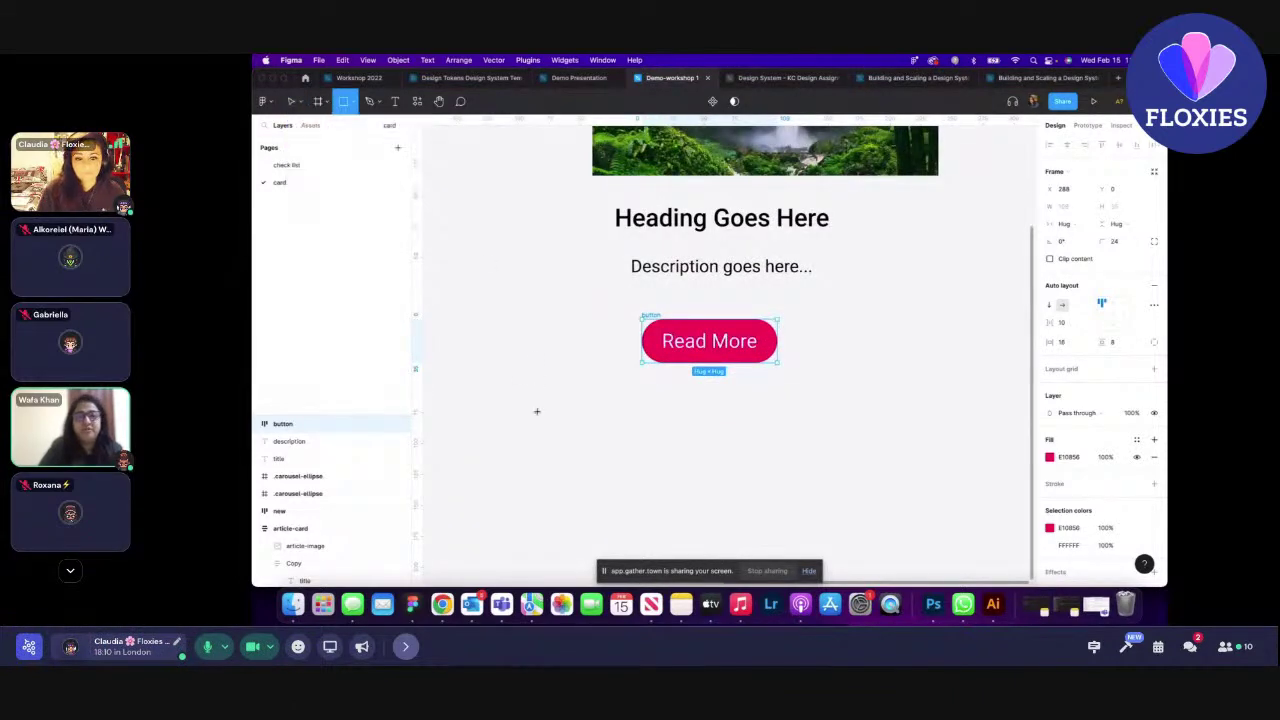
left_click_drag(542, 432, 710, 485)
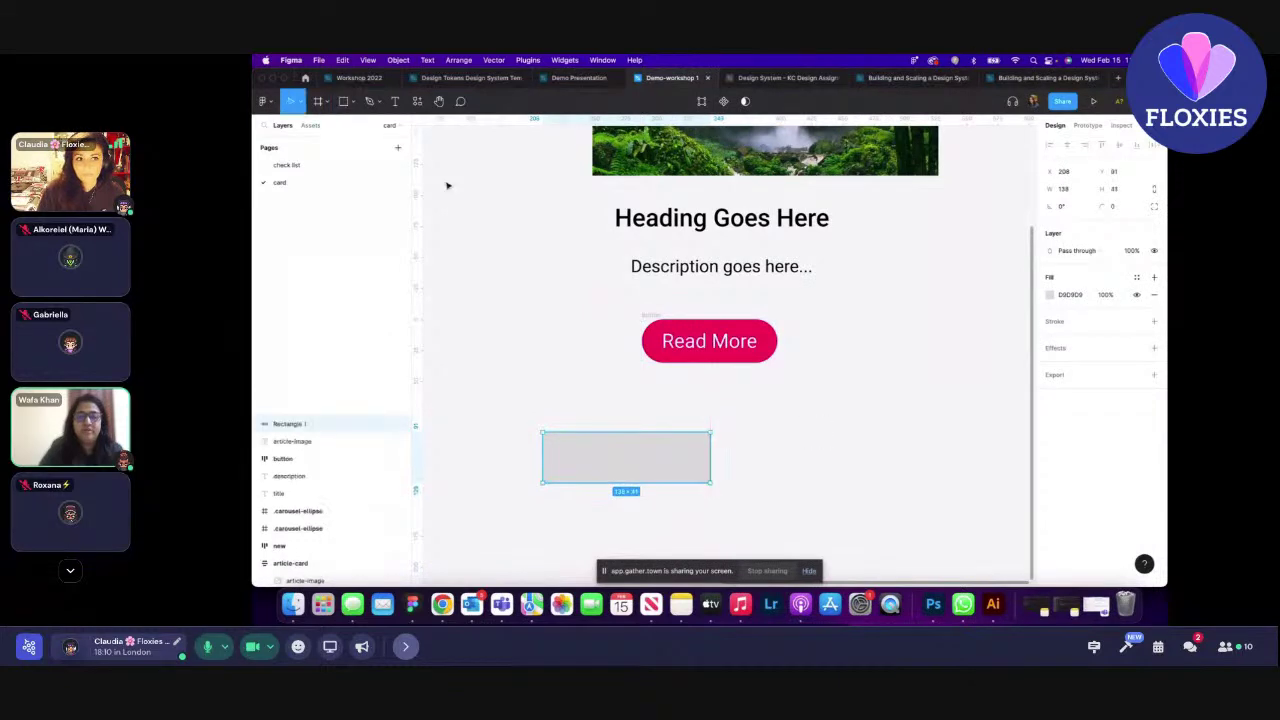
- Add the text "Read More" and place it inside the grey rectangle, vertically centred
left_click(396, 101)
left_click(560, 472)
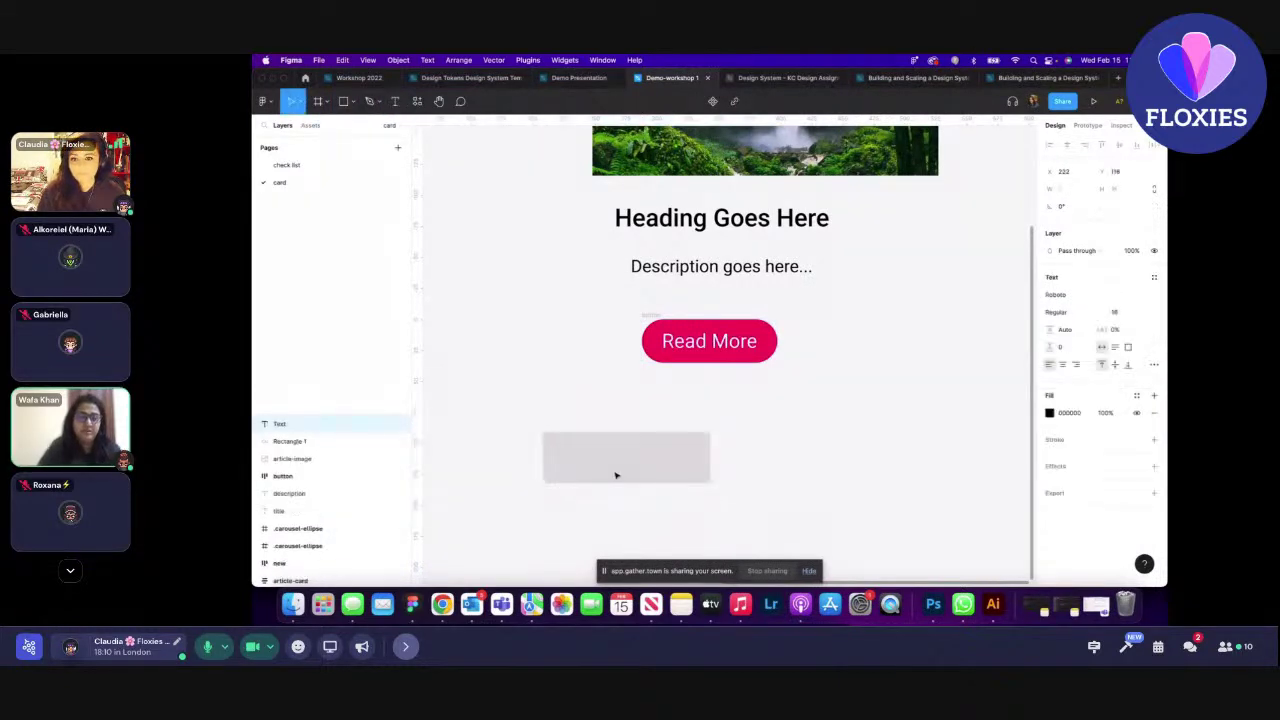
type("read")
key("BackSpace")
key("BackSpace")
key("BackSpace")
key("BackSpace")
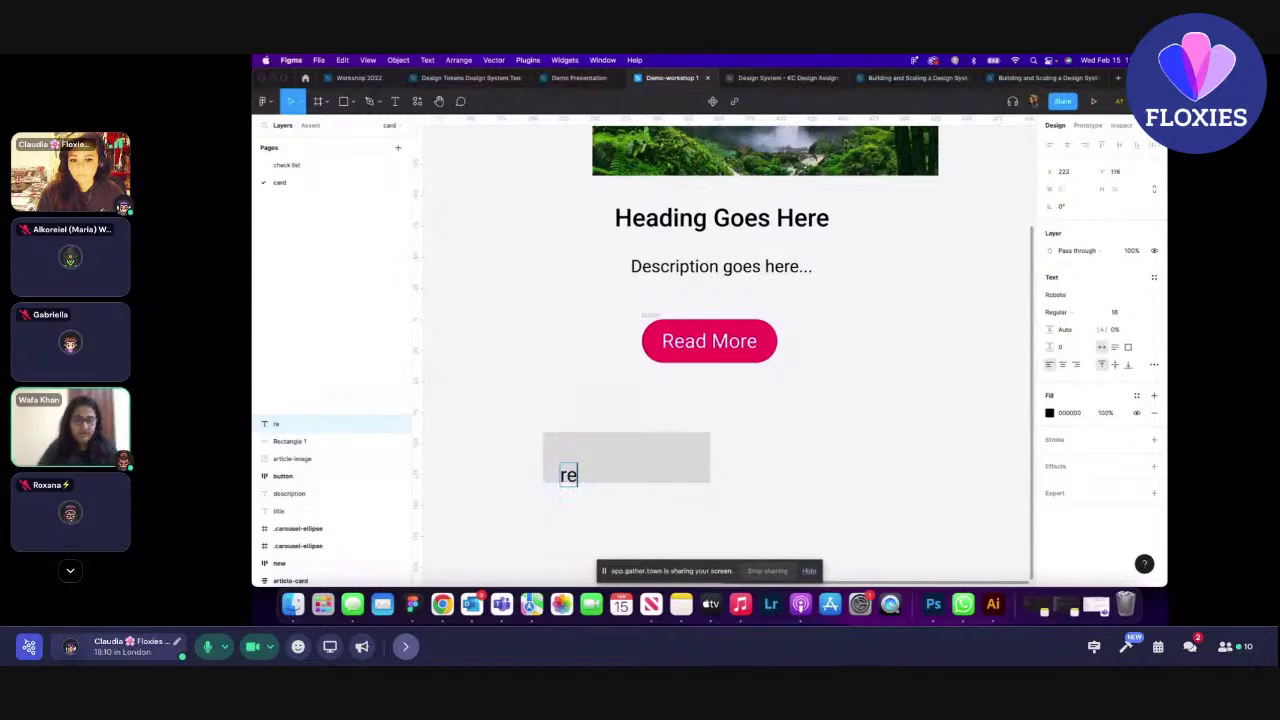
key("Caps_Lock")
type("Read M")
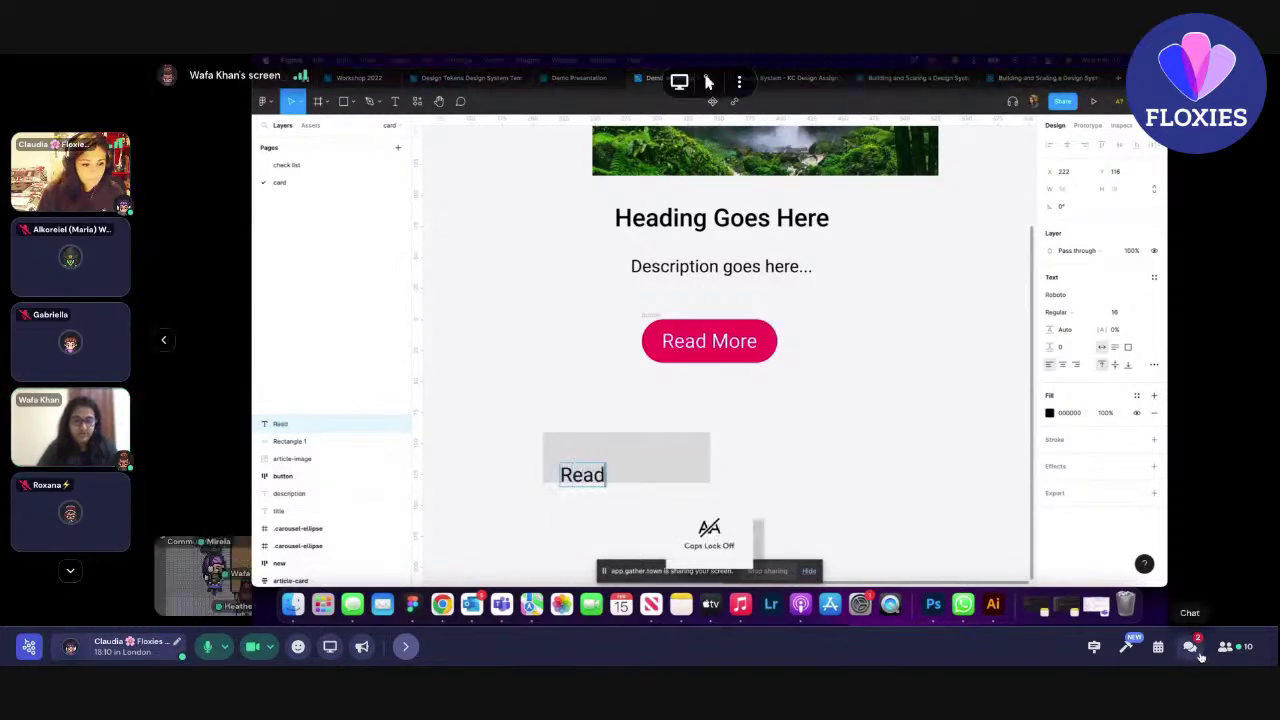
left_click(1190, 646)
type("oerw")
key("BackSpace")
key("BackSpace")
key("BackSpace")
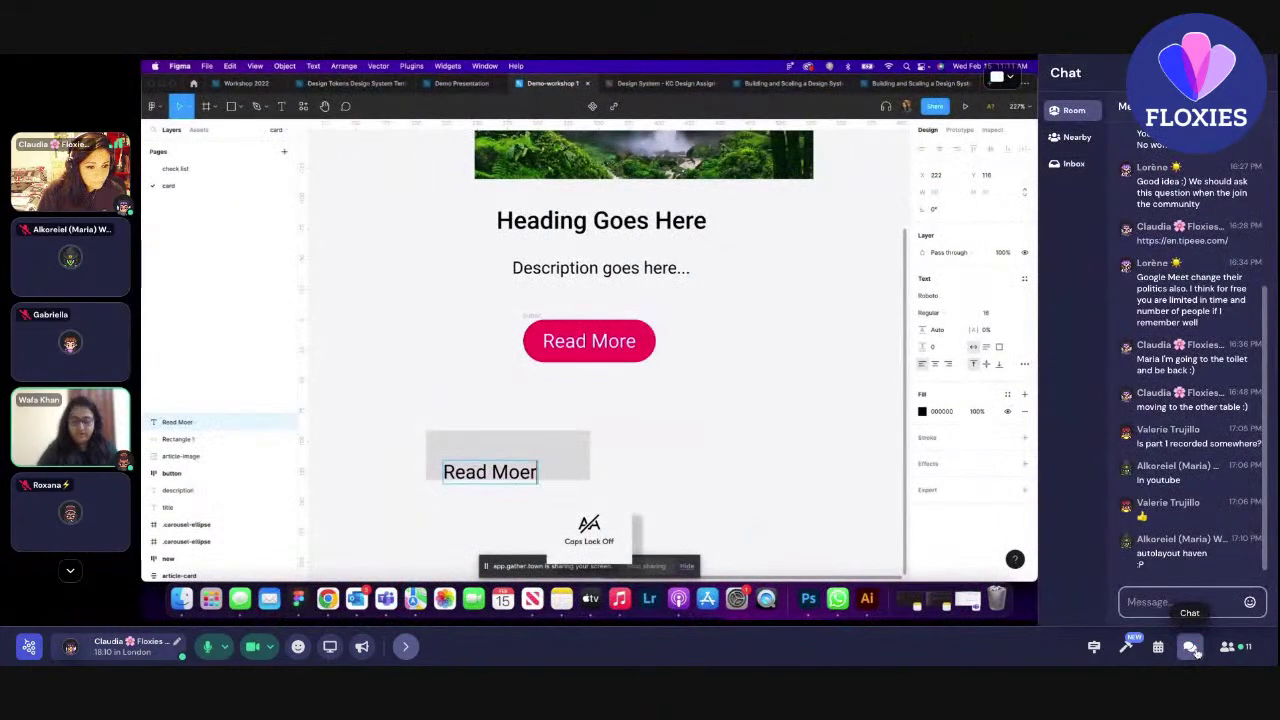
type("re")
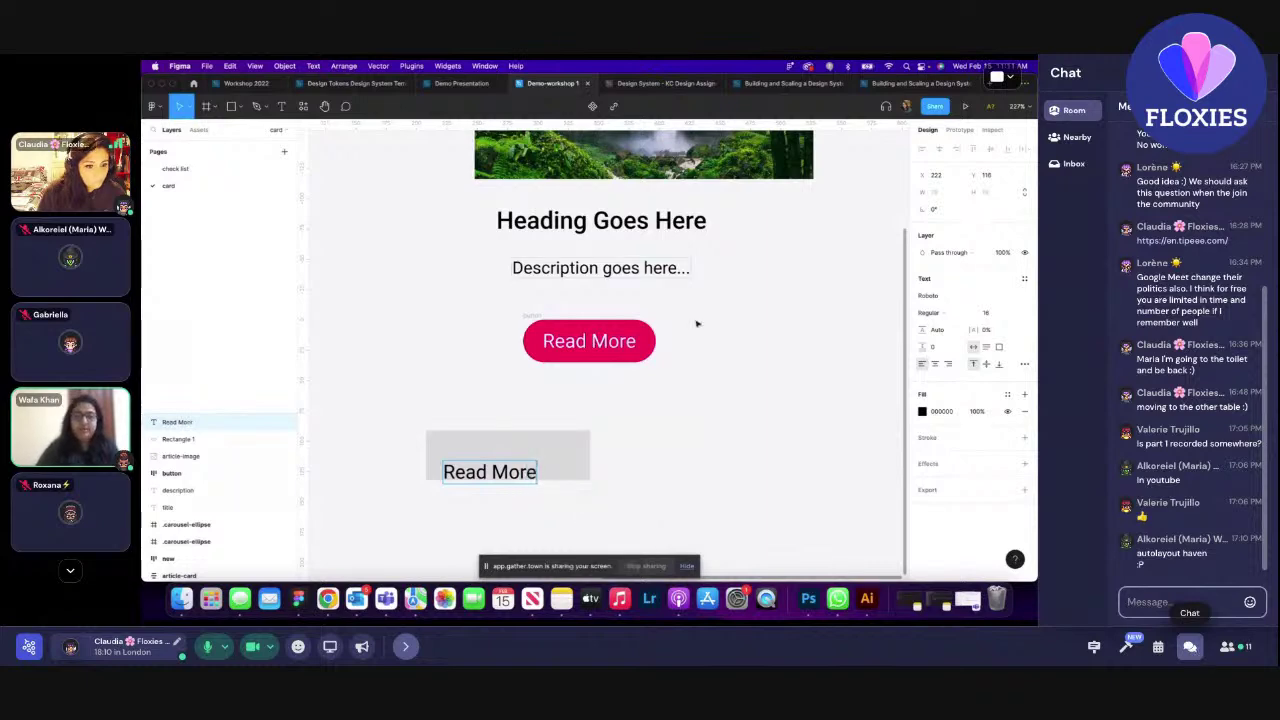
left_click(1190, 646)
key("Escape")
left_click_drag(637, 474, 651, 456)
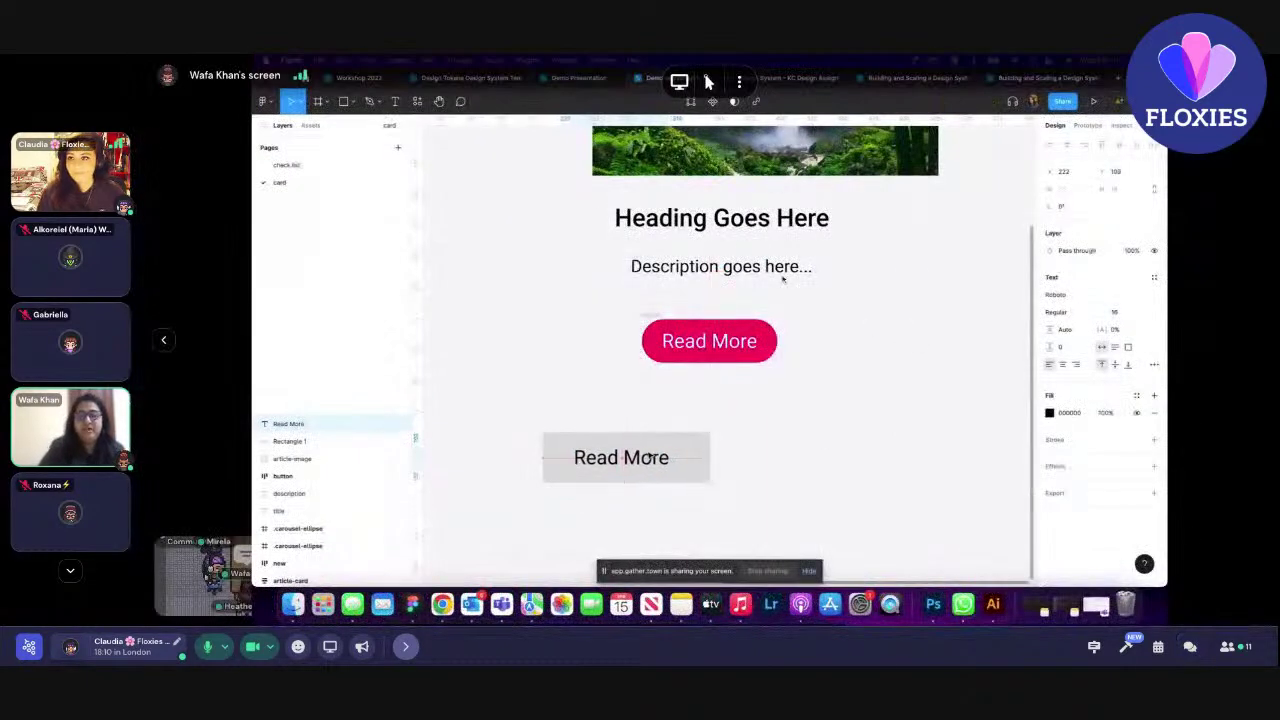
- Set the grey rectangle's corner radius to 24
left_click(600, 440)
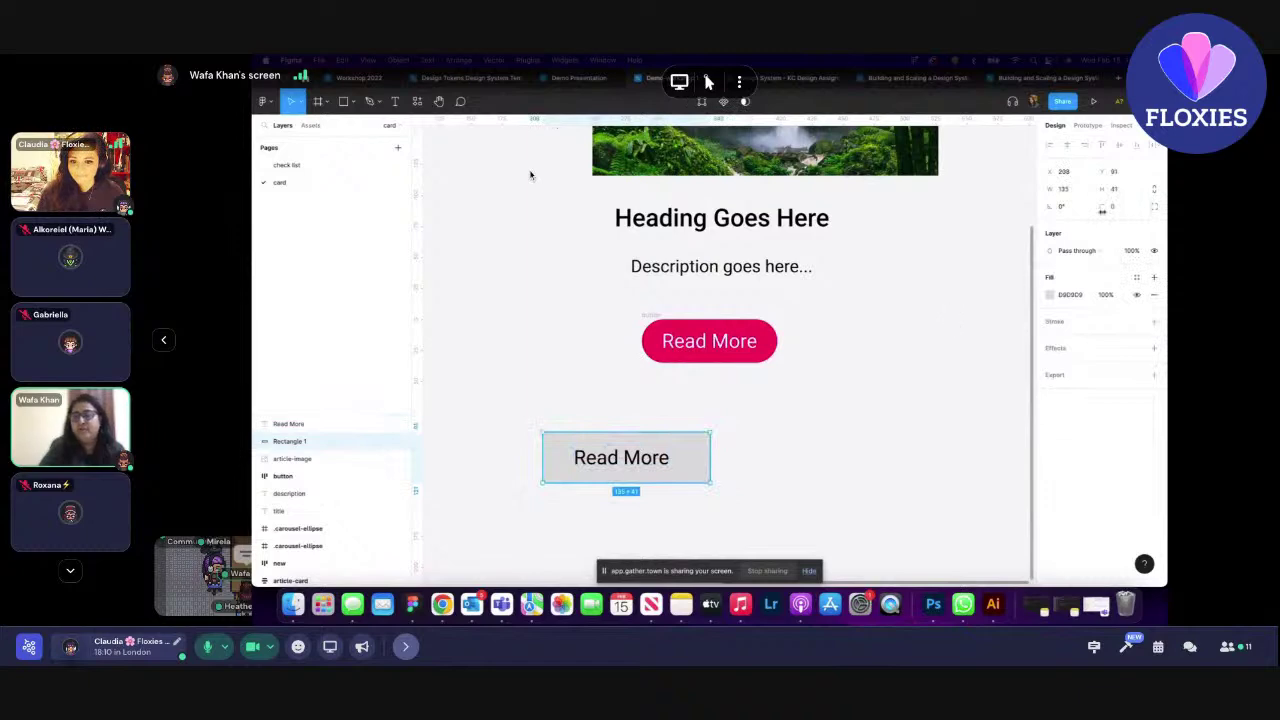
left_click(1110, 207)
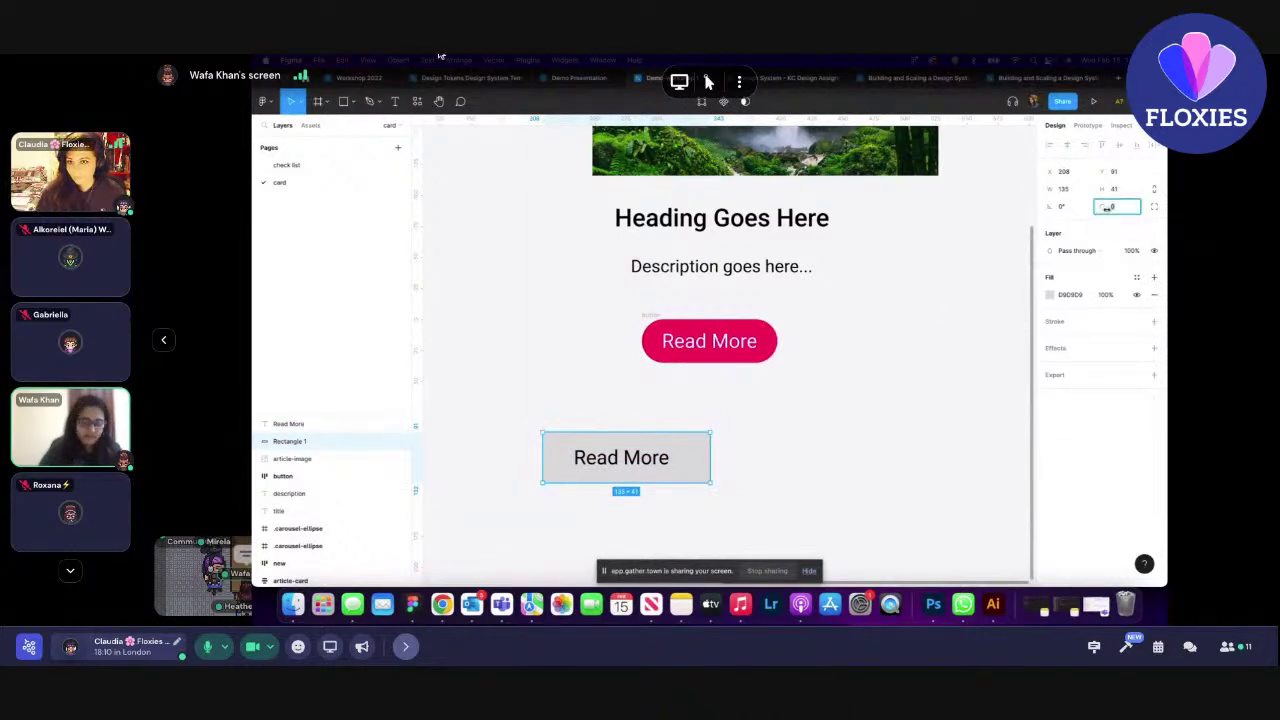
type("8")
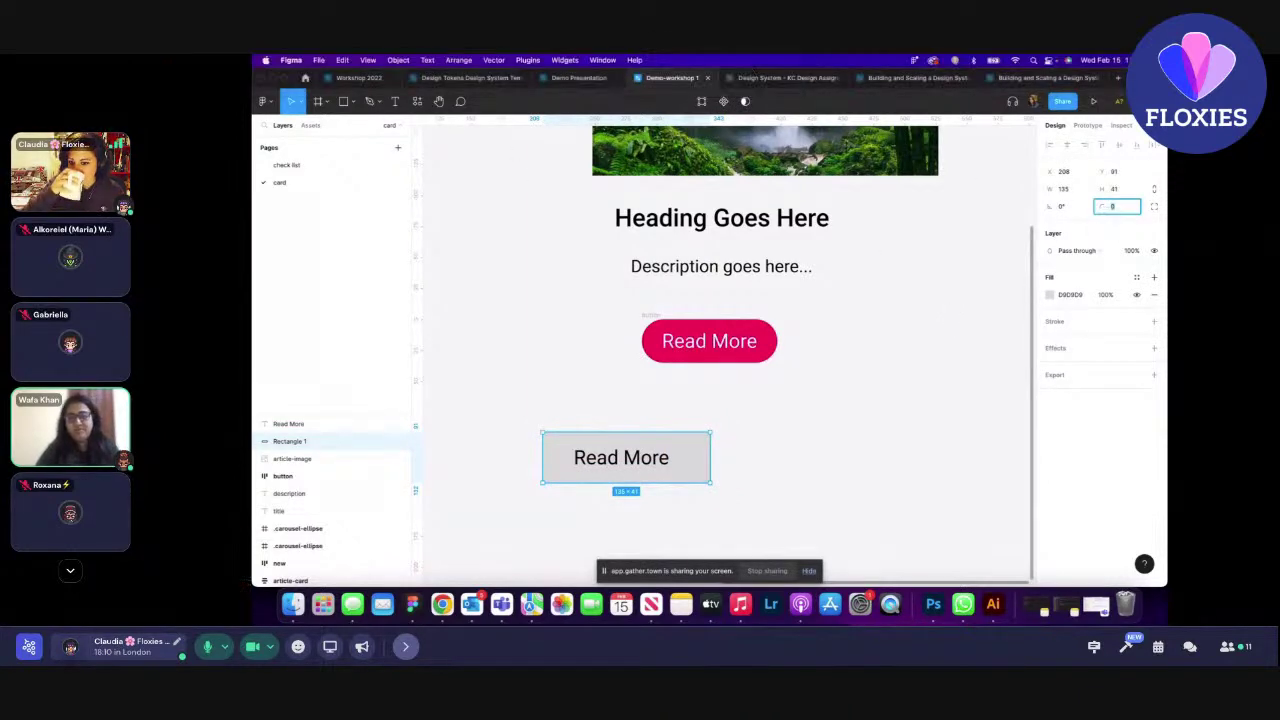
key("BackSpace")
type("24")
key("Return")
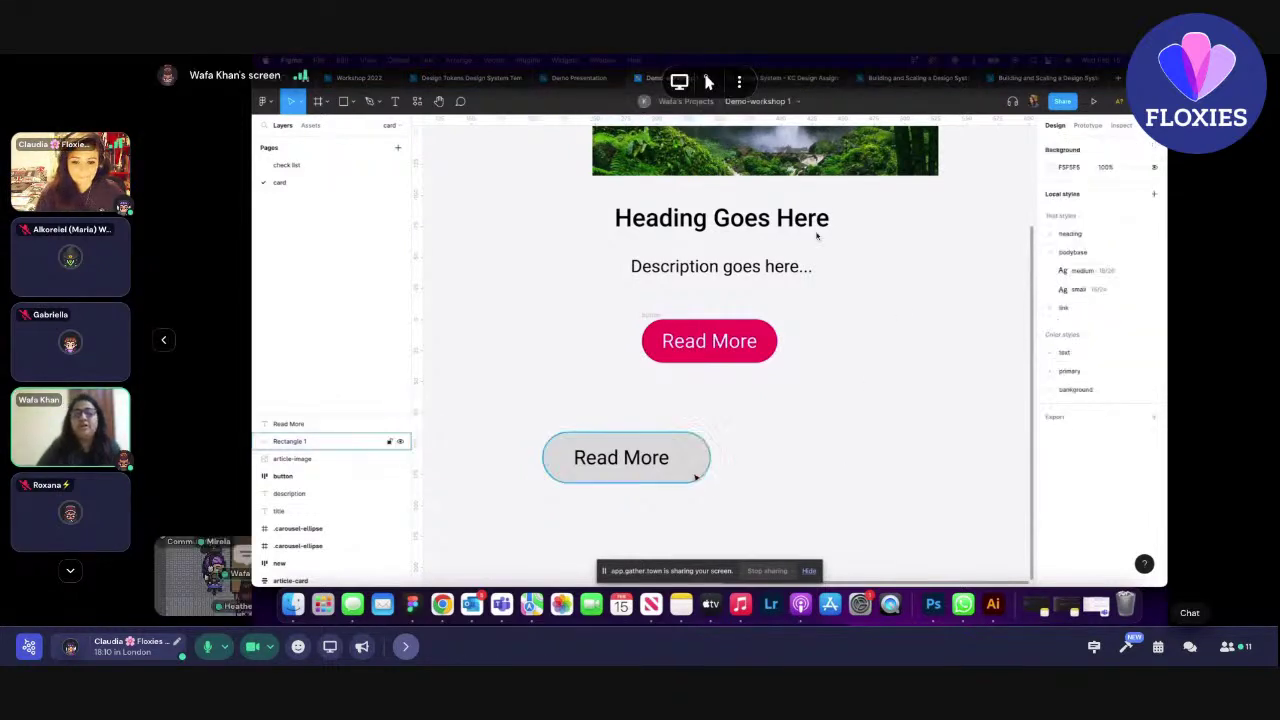
- Centre the rounded rectangle behind the Read More text and group the two
mouse_move(627, 457)
left_mouse_down()
mouse_move(642, 466)
mouse_move(626, 457)
left_mouse_up()
left_click_drag(797, 507, 556, 432)
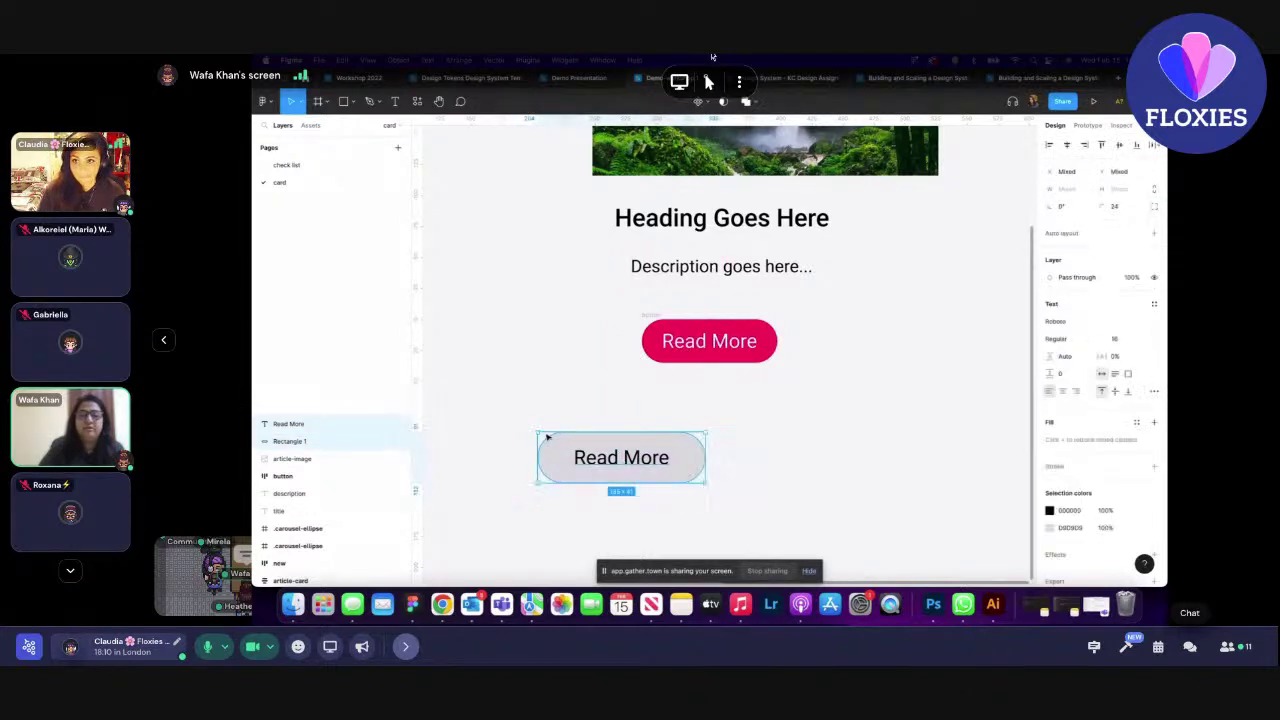
right_click(611, 459)
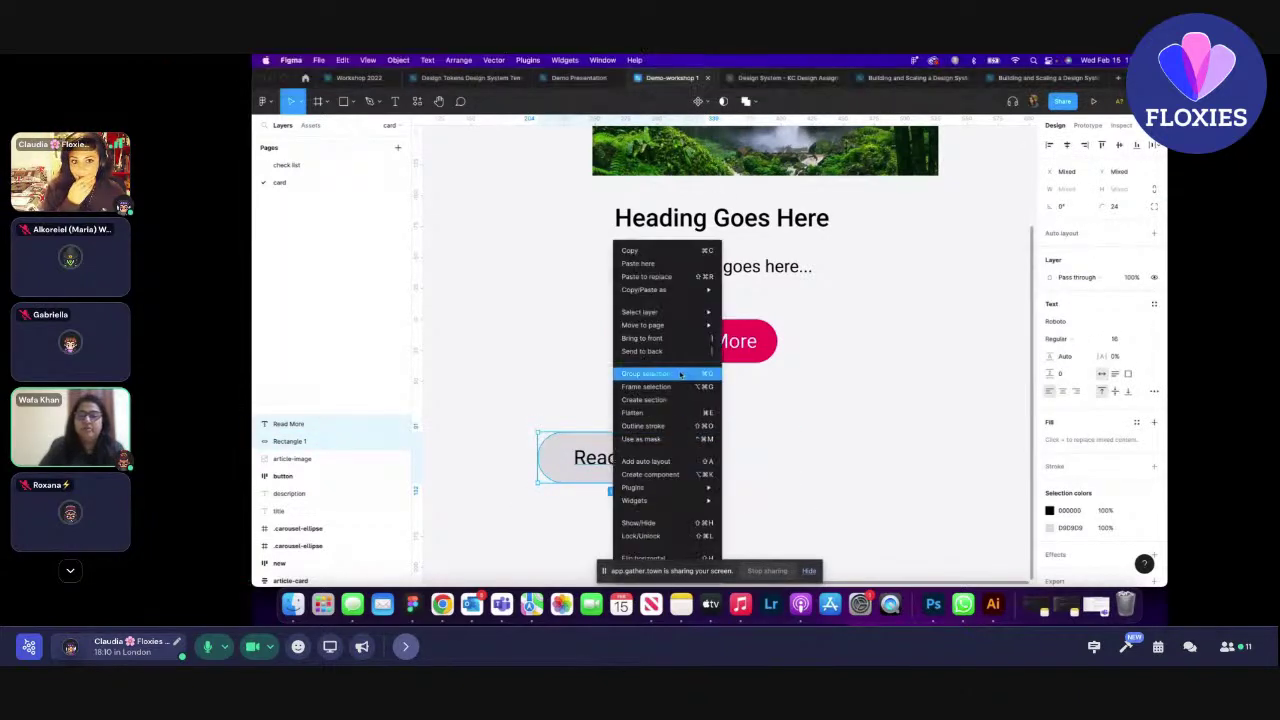
left_click(687, 373)
- Move the grey button group beside the pink Read More button and back below it
left_click_drag(657, 459, 937, 499)
left_click_drag(789, 511, 591, 368)
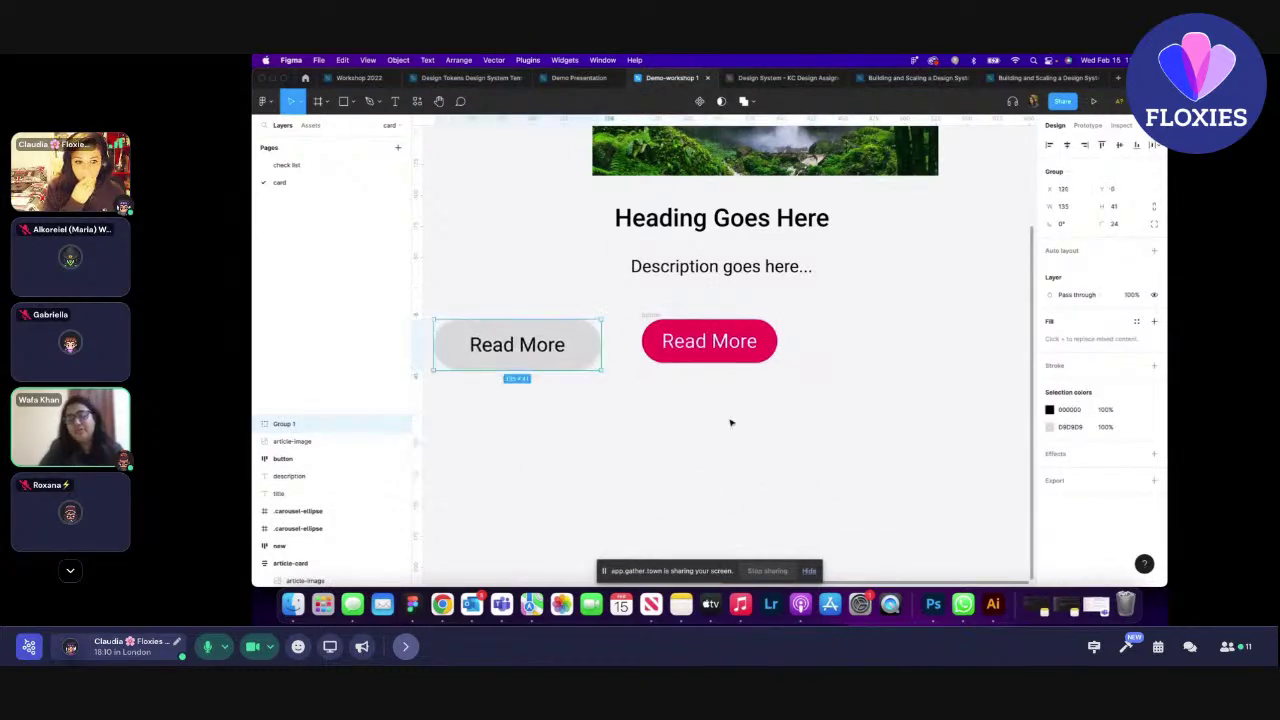
left_click_drag(515, 346, 622, 461)
- Extend the grey button's label to "Read Moredfgagdsfgsd"
double_click(620, 462)
key("Return")
key("Right")
type("dfgagdsfgsd")
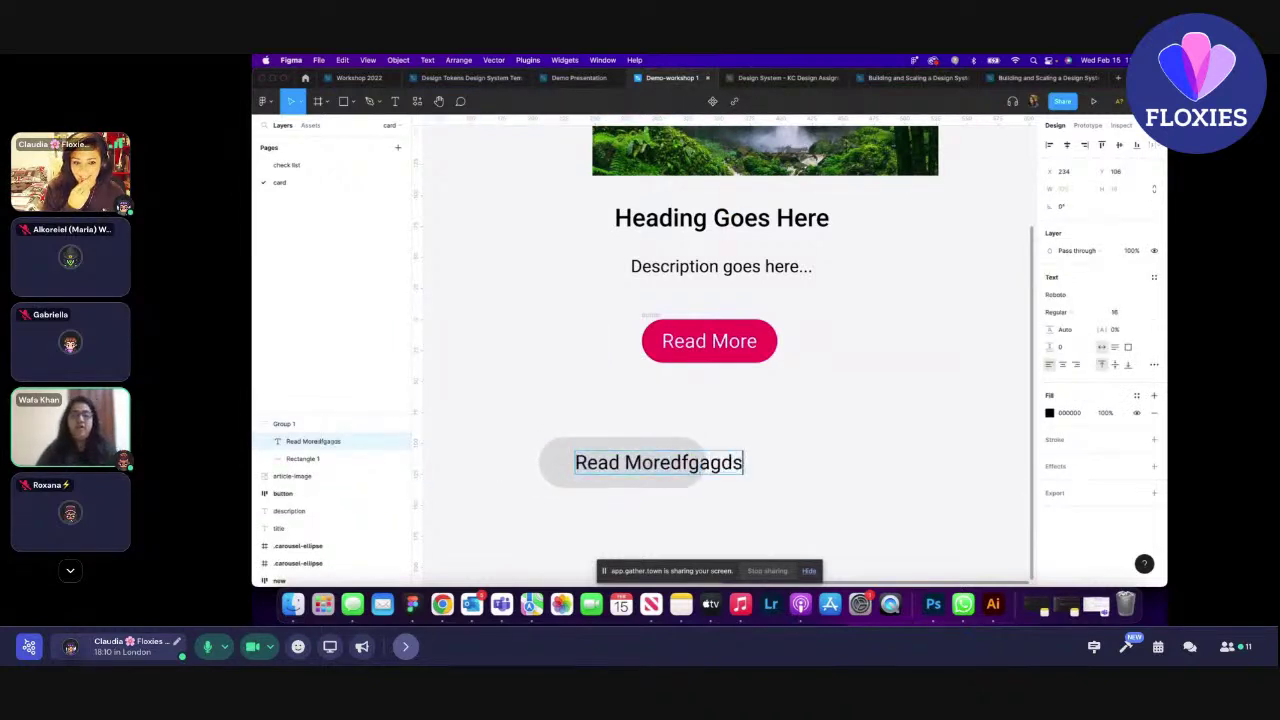
key("Escape")
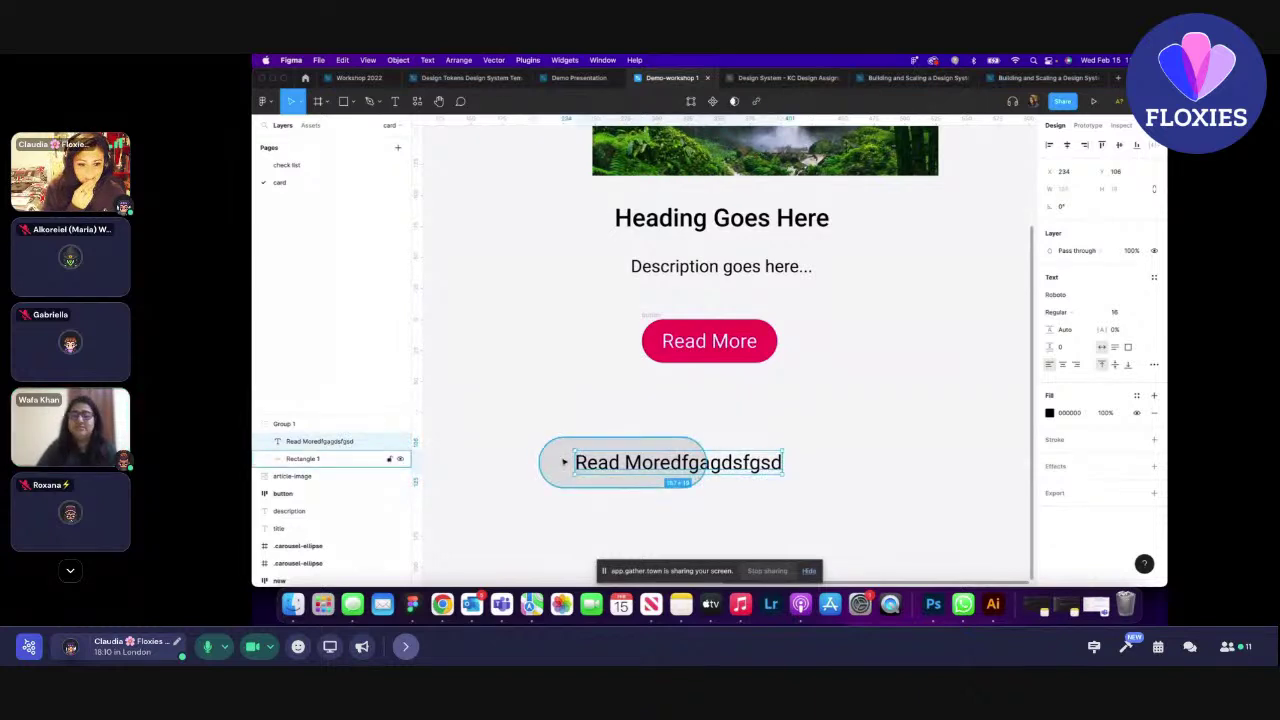
- Break the grey button's label into two lines after "Read Moredf"
key("Tab")
key("shift+Tab")
key("Return")
key("Escape")
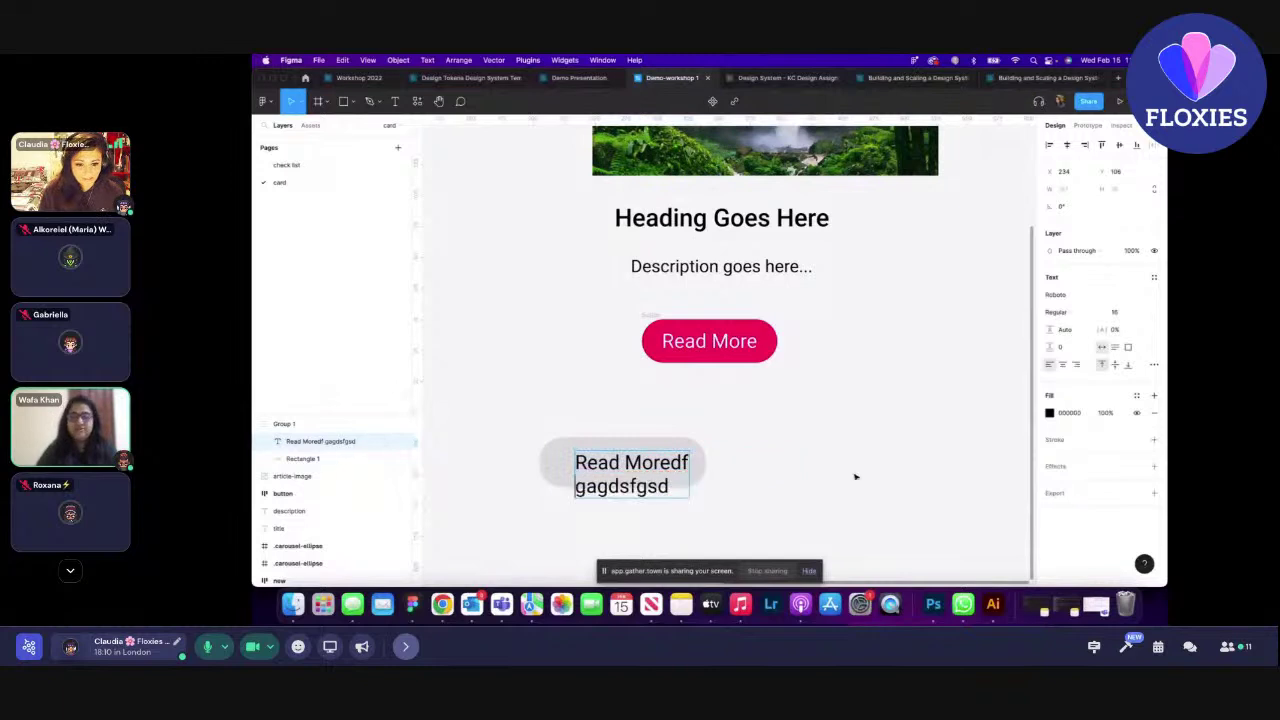
- Stretch the grey rectangle to a height of about 60 and widen its group to about 154
key("Tab")
mouse_move(668, 491)
left_mouse_down()
mouse_move(668, 537)
mouse_move(673, 510)
left_mouse_up()
left_click(717, 457)
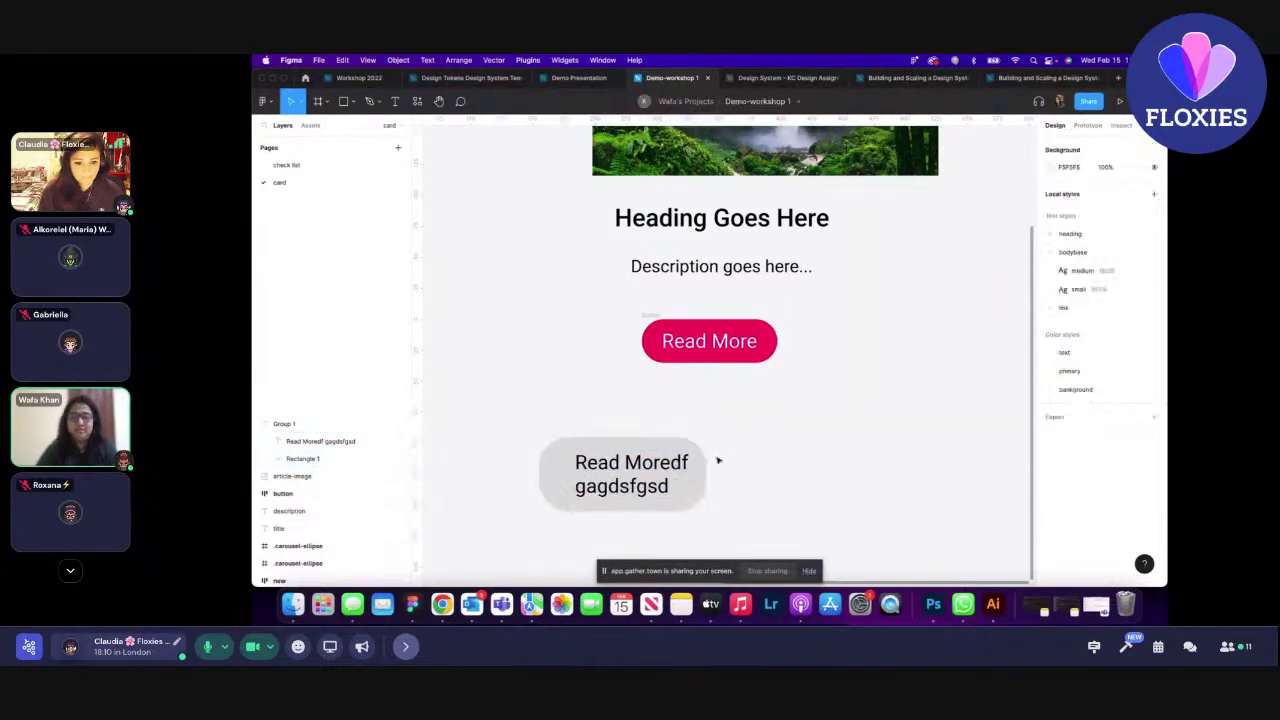
left_click(706, 463)
left_click_drag(709, 463, 730, 465)
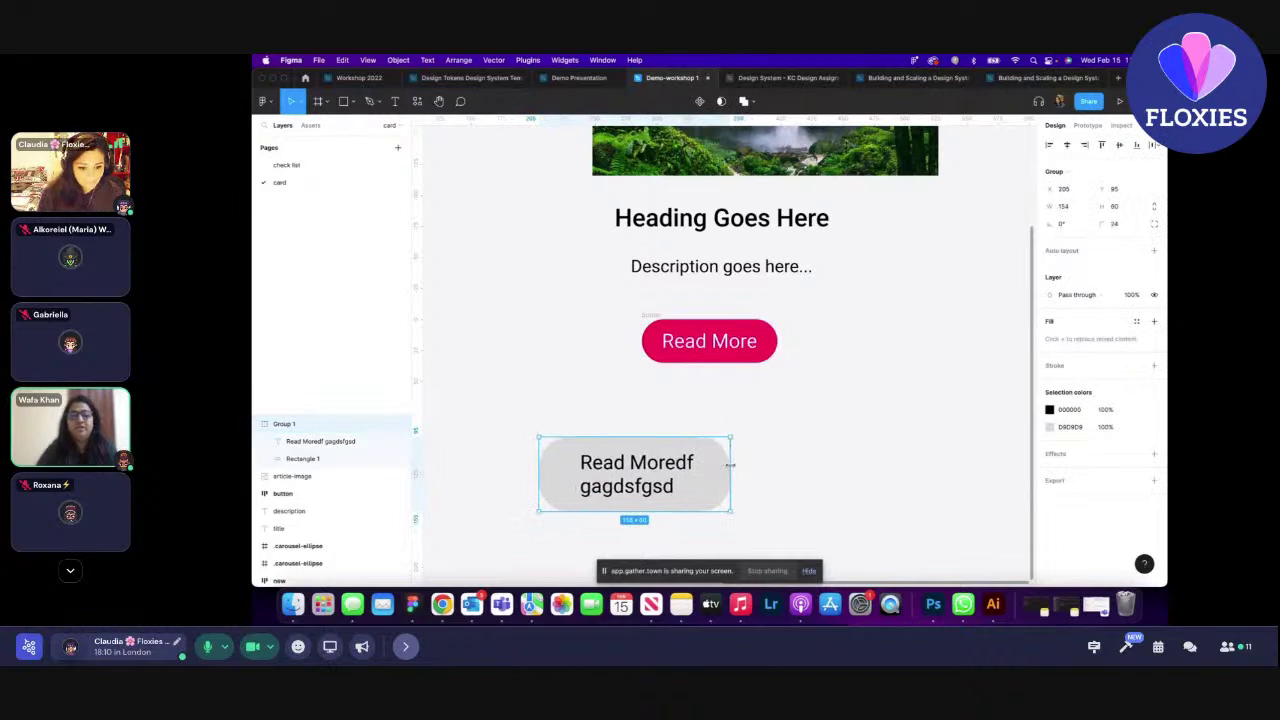
left_click(838, 481)
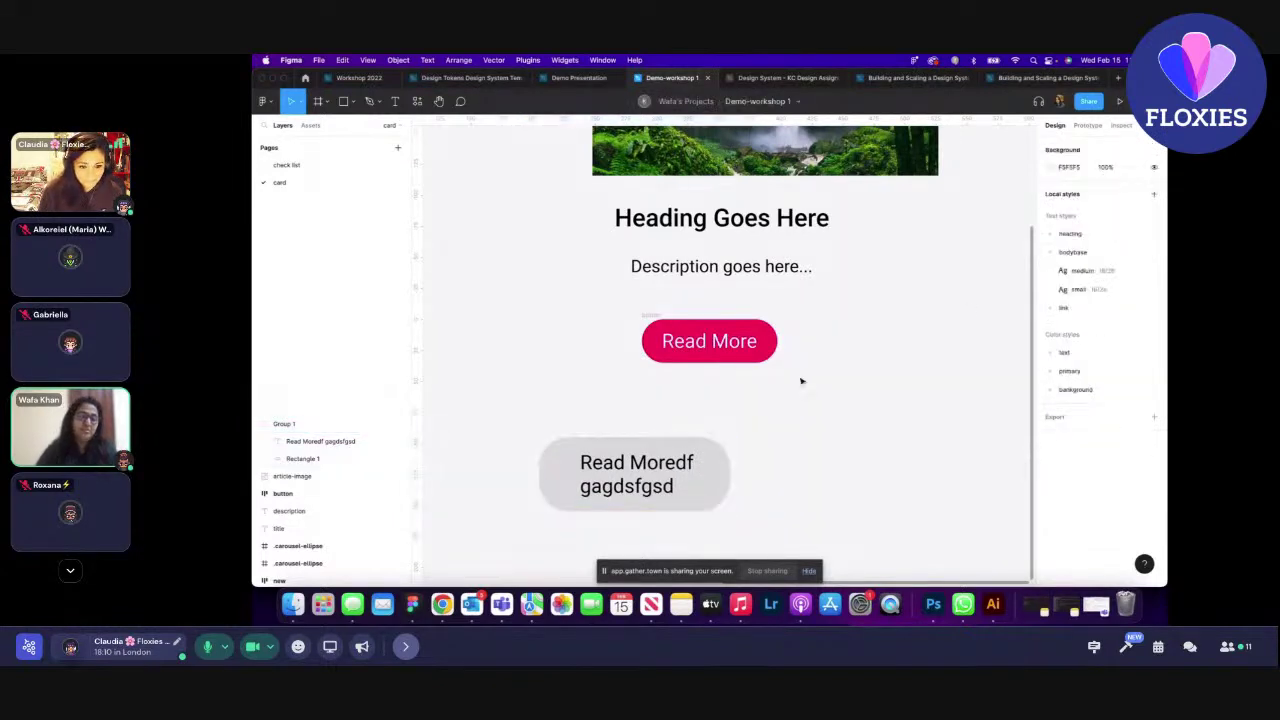
- Move the grey button group up beside the pink button, and undo that move and the resizing
left_click_drag(660, 478, 505, 333)
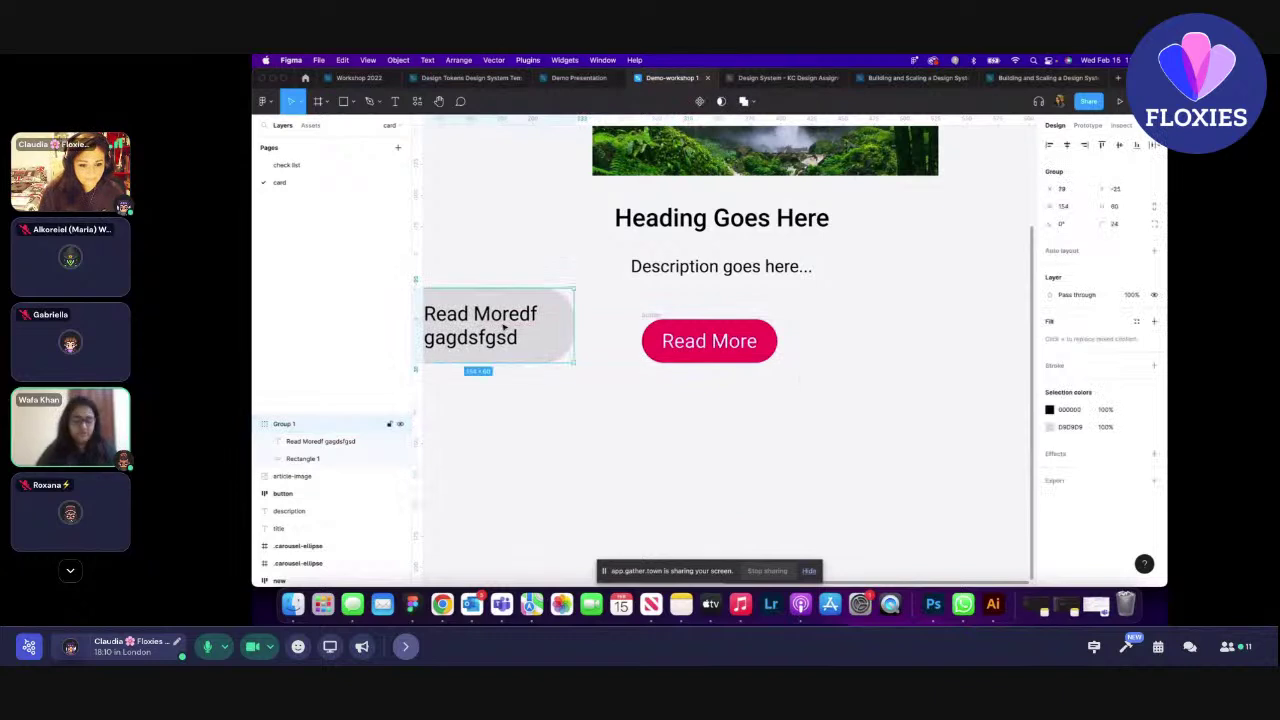
key("super+z")
key("super+z")
key("Return")
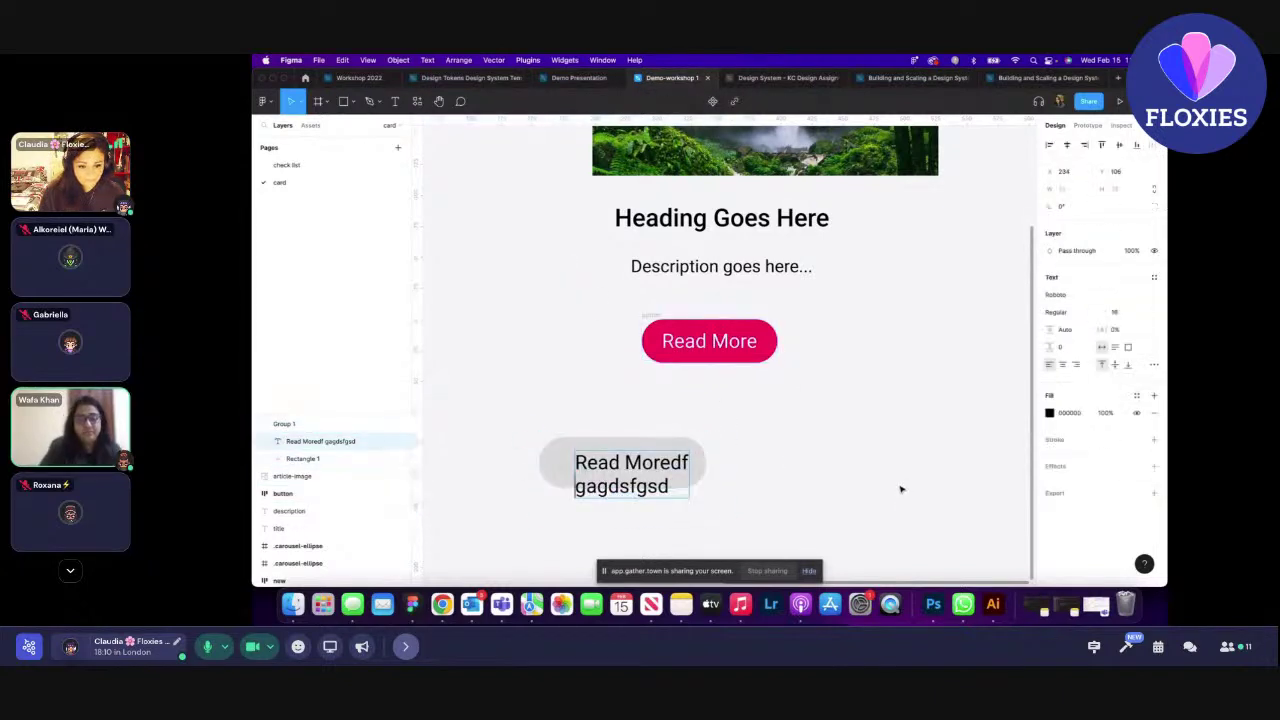
- Remove the line break and the extra characters so the grey button's label reads "Read More"
key("Return")
key("Right")
key("BackSpace")
key("BackSpace")
key("BackSpace")
key("BackSpace")
key("BackSpace")
key("BackSpace")
key("BackSpace")
key("BackSpace")
key("BackSpace")
key("BackSpace")
key("BackSpace")
key("super+a")
key("Escape")
- Move the grey button group up to the empty area left of the pink Read More button
left_click(690, 478)
left_click(526, 486)
left_click(643, 462)
left_click_drag(643, 462, 474, 318)
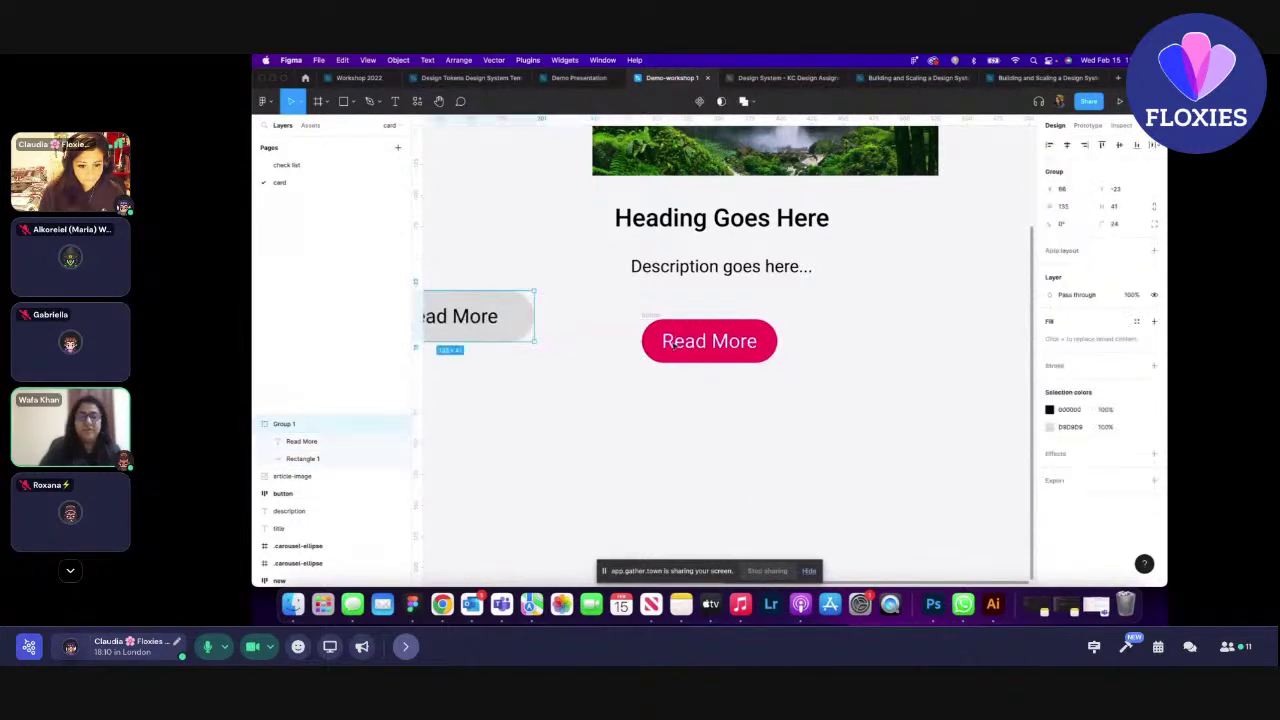
scroll(860, 432, "down", 3)
scroll(668, 386, "up", 3)
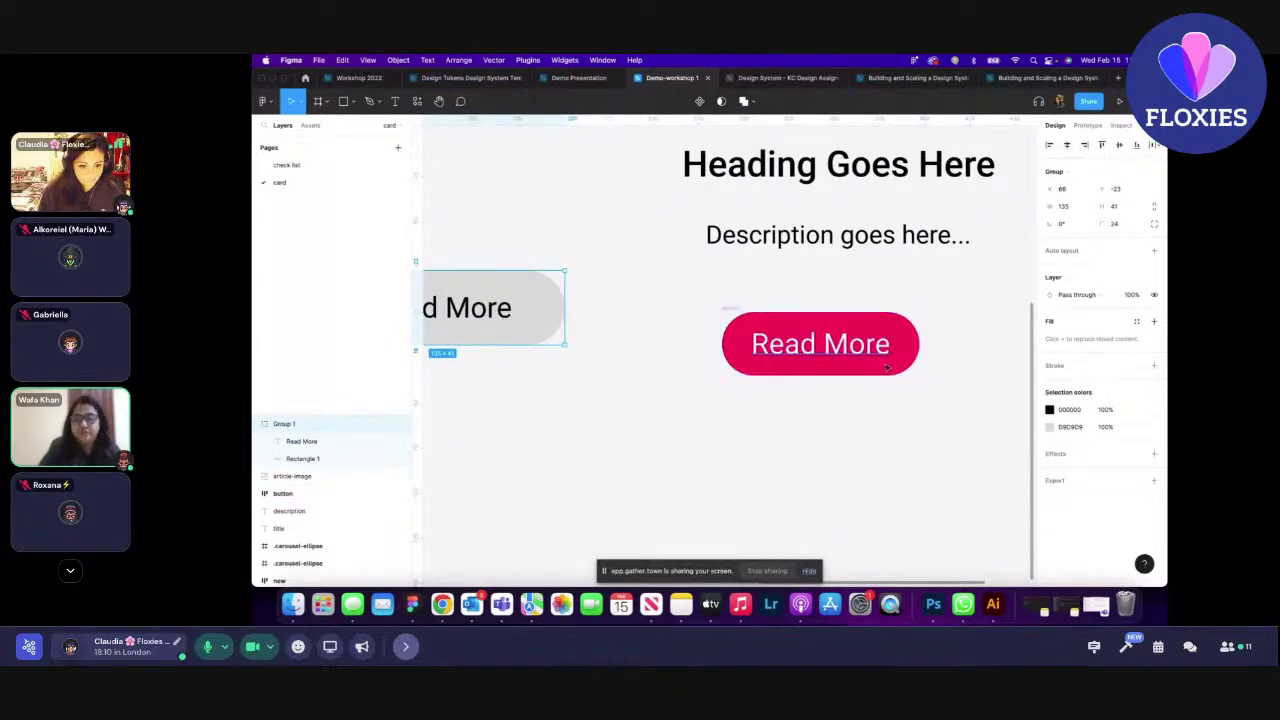
scroll(592, 422, "down", 2)
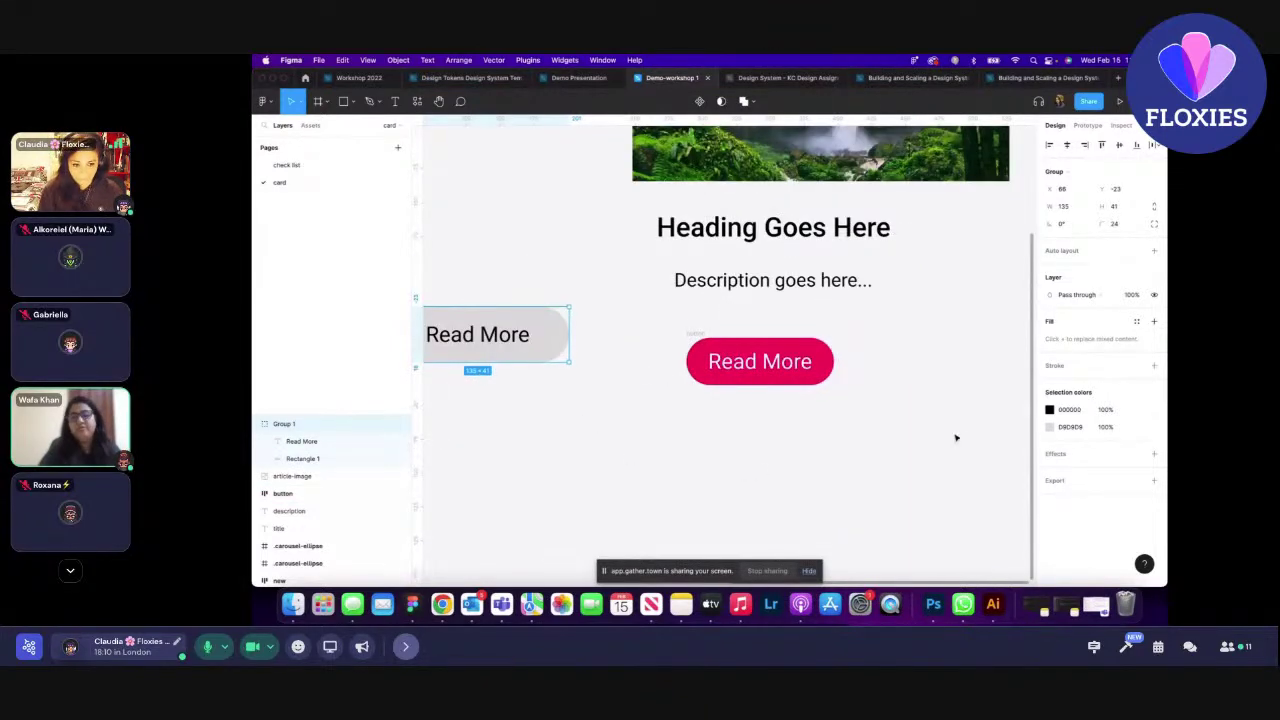
scroll(853, 410, "up", 3)
scroll(838, 397, "down", 1)
scroll(816, 394, "down", 3)
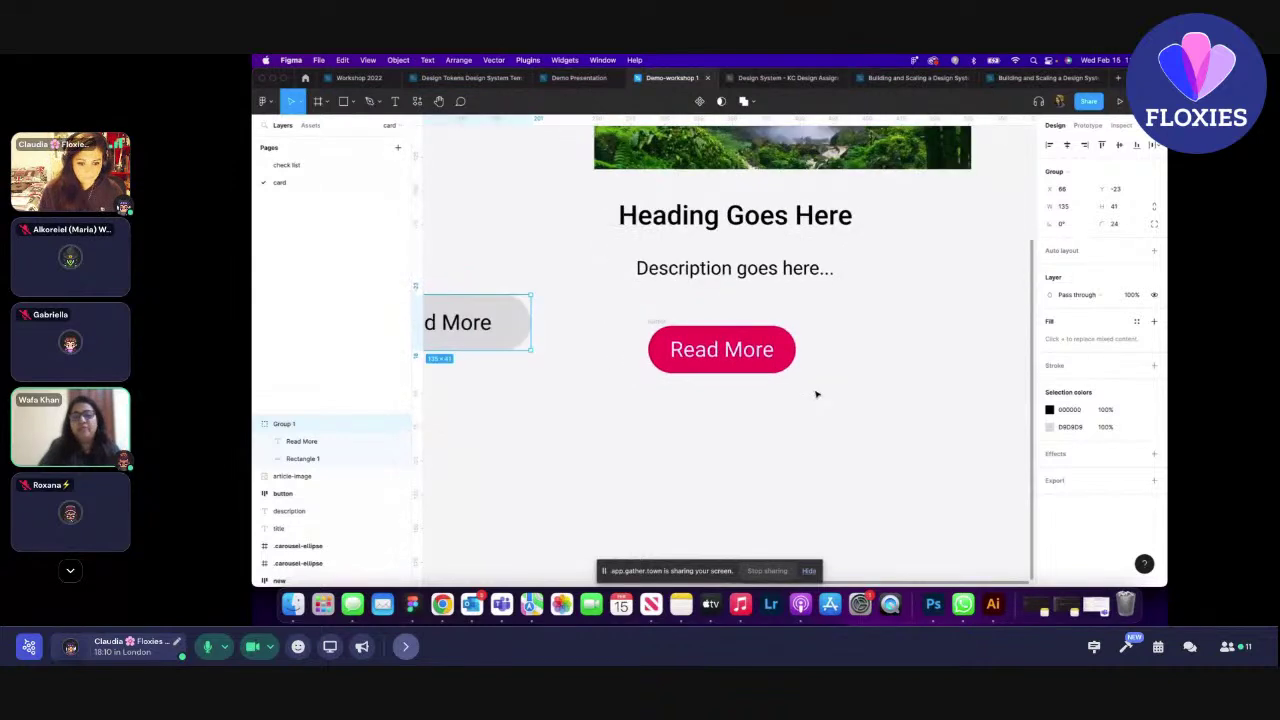
- Try moving the grey button's label off its rectangle to below the pink button, and undo the move
double_click(553, 347)
left_click_drag(553, 347, 735, 465)
left_click(720, 463)
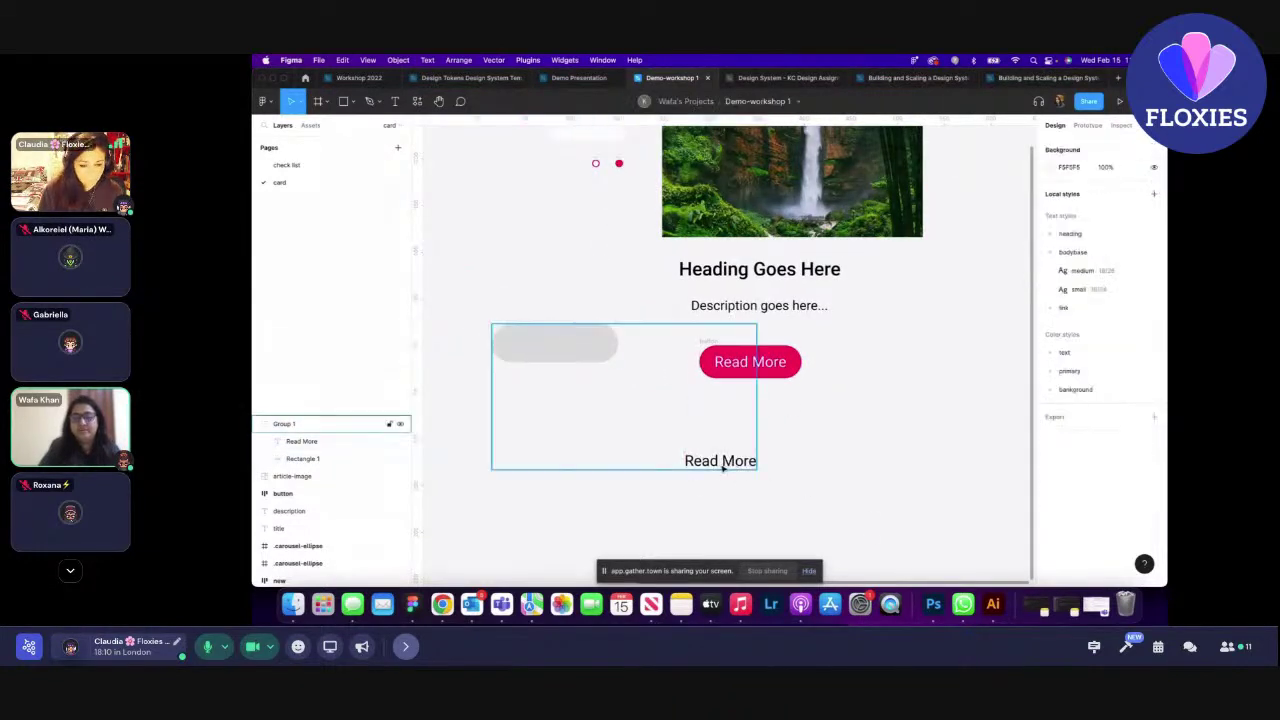
double_click(722, 465)
key("Delete")
key("super+z")
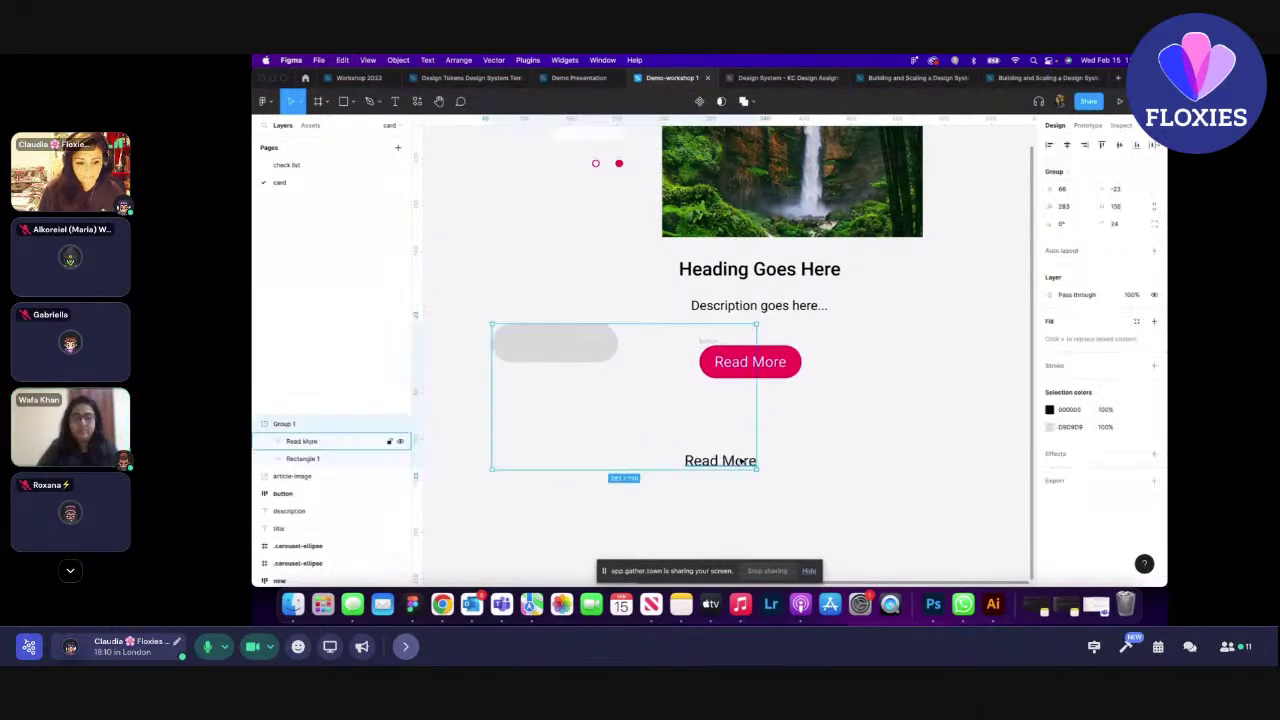
key("super+z")
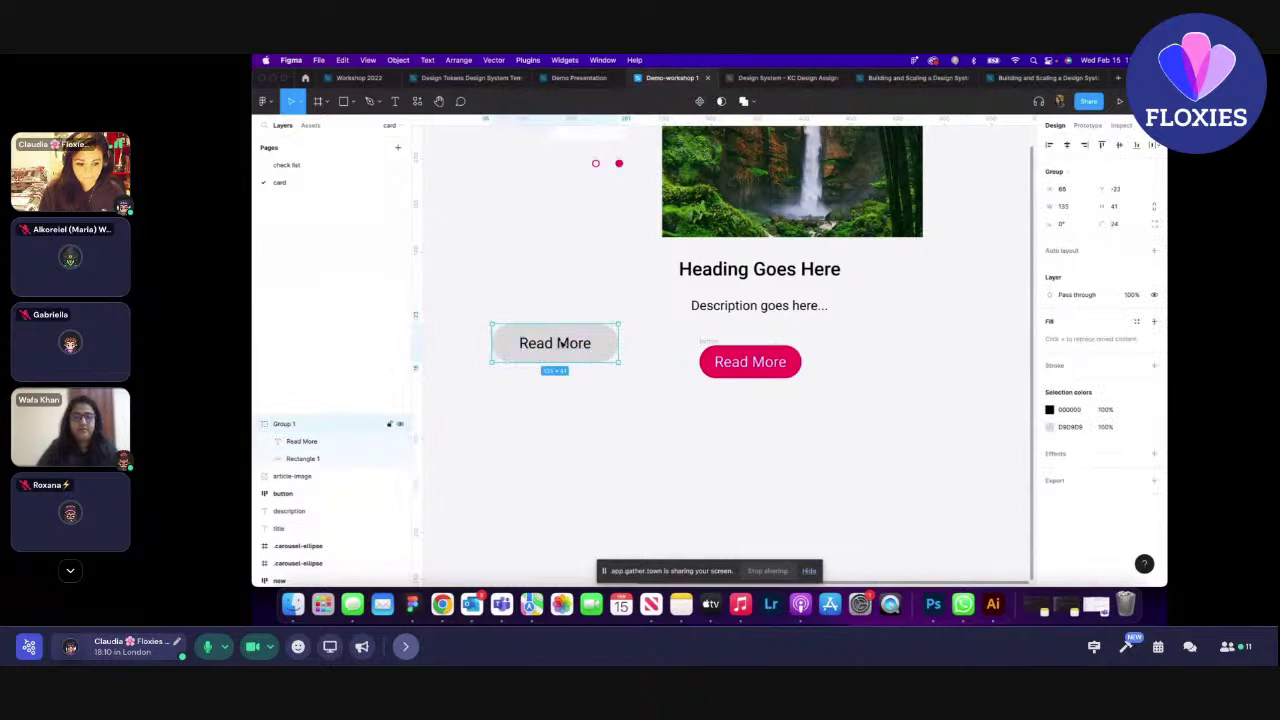
- Place a copy of the grey button's label in the empty space below the pink button
double_click(562, 343)
left_click_drag(562, 343, 693, 482)
left_click(854, 523)
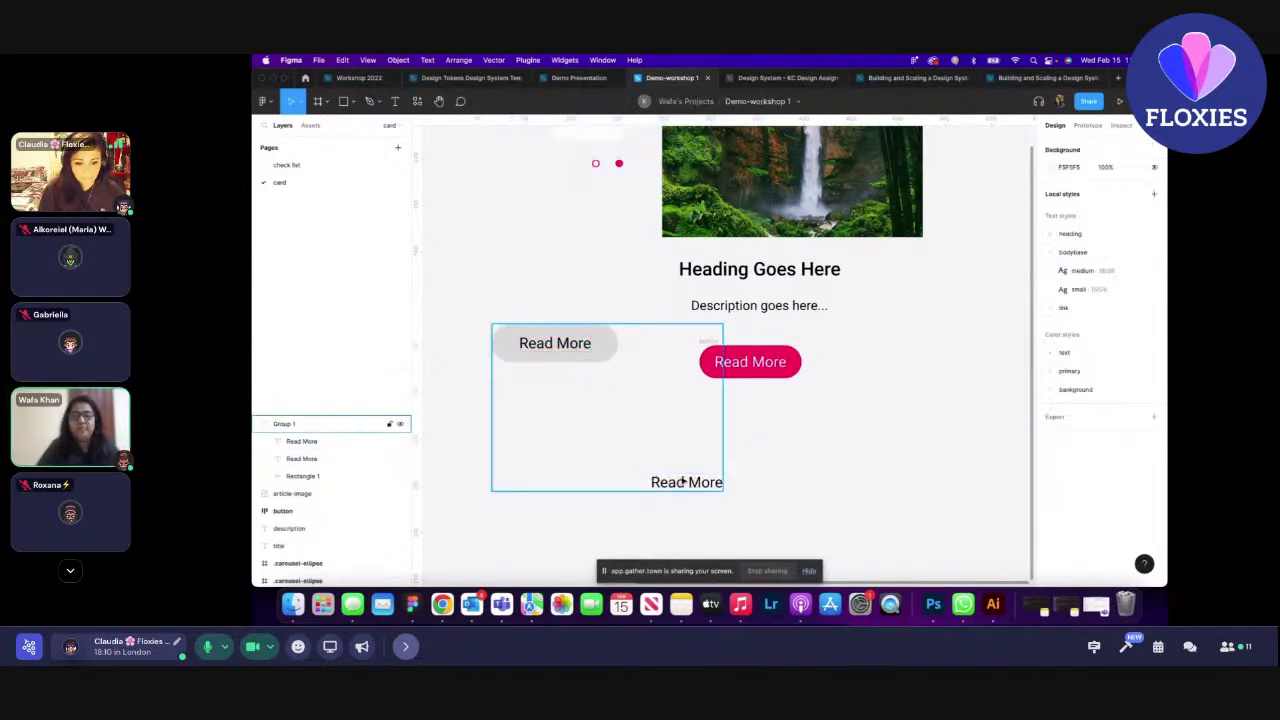
double_click(683, 482)
left_click(575, 345)
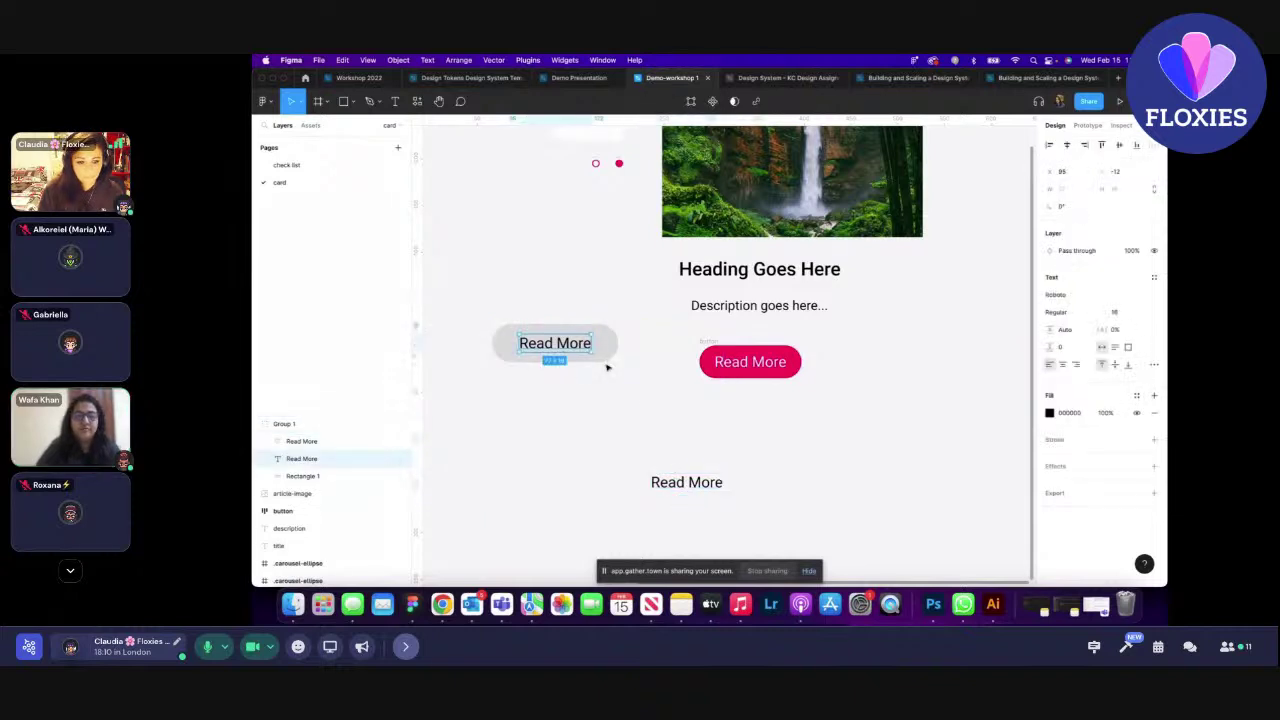
left_click(684, 482)
left_click(560, 455)
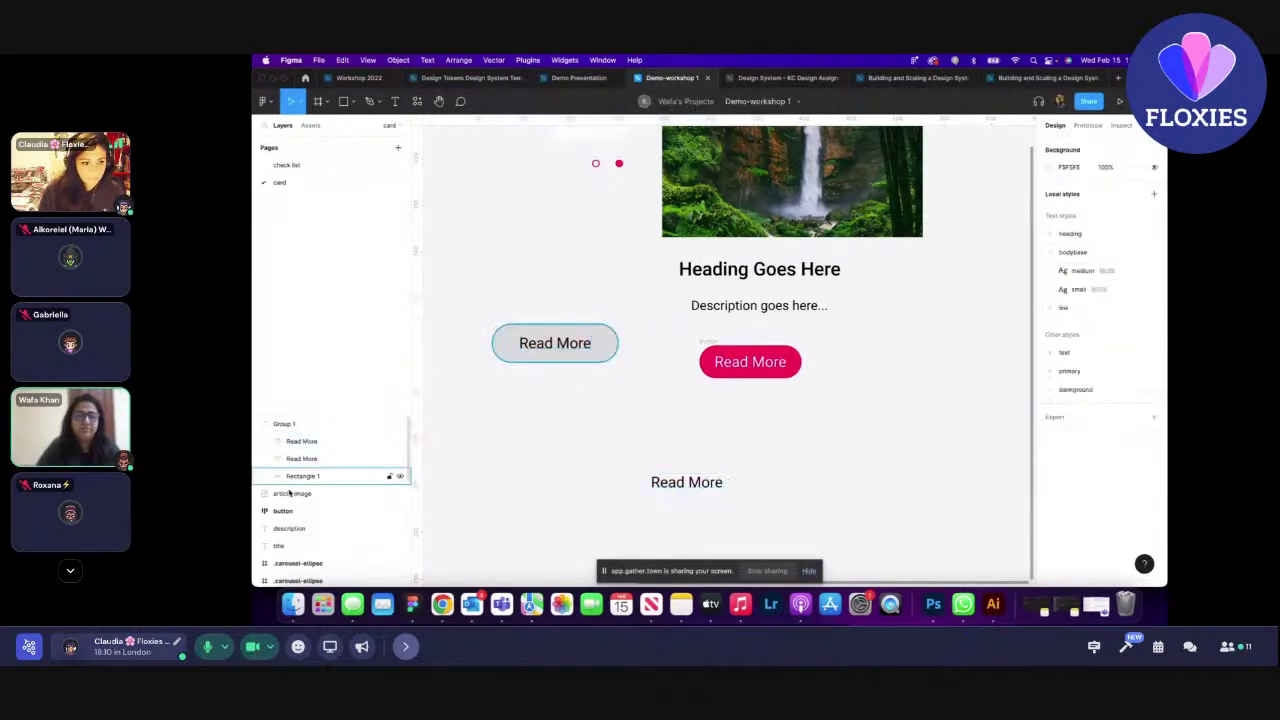
- Move the text layer lying on the grey rectangle out of Group 1, directly above the group
left_click(302, 459)
left_click_drag(314, 461, 354, 426)
left_click(698, 489)
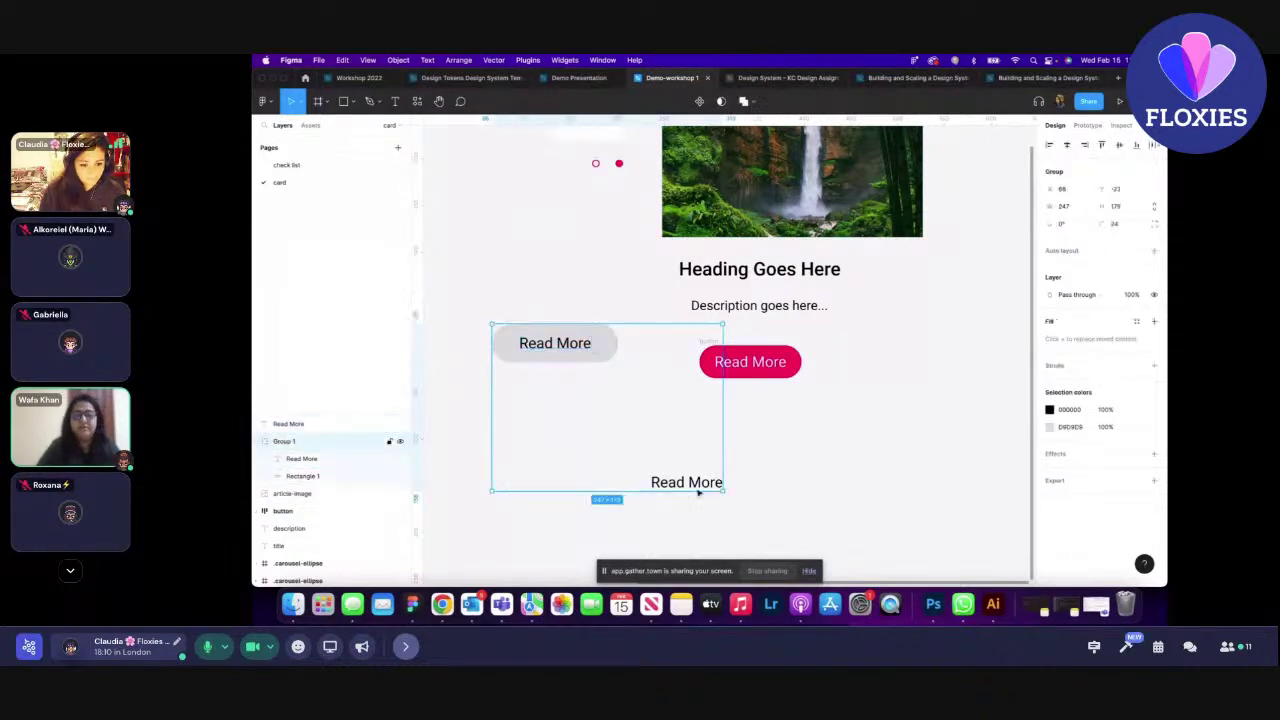
- Shift the loose Read More text copy slightly up beneath the pink button and change its text to "Button"
double_click(695, 487)
key("Delete")
key("ctrl+z")
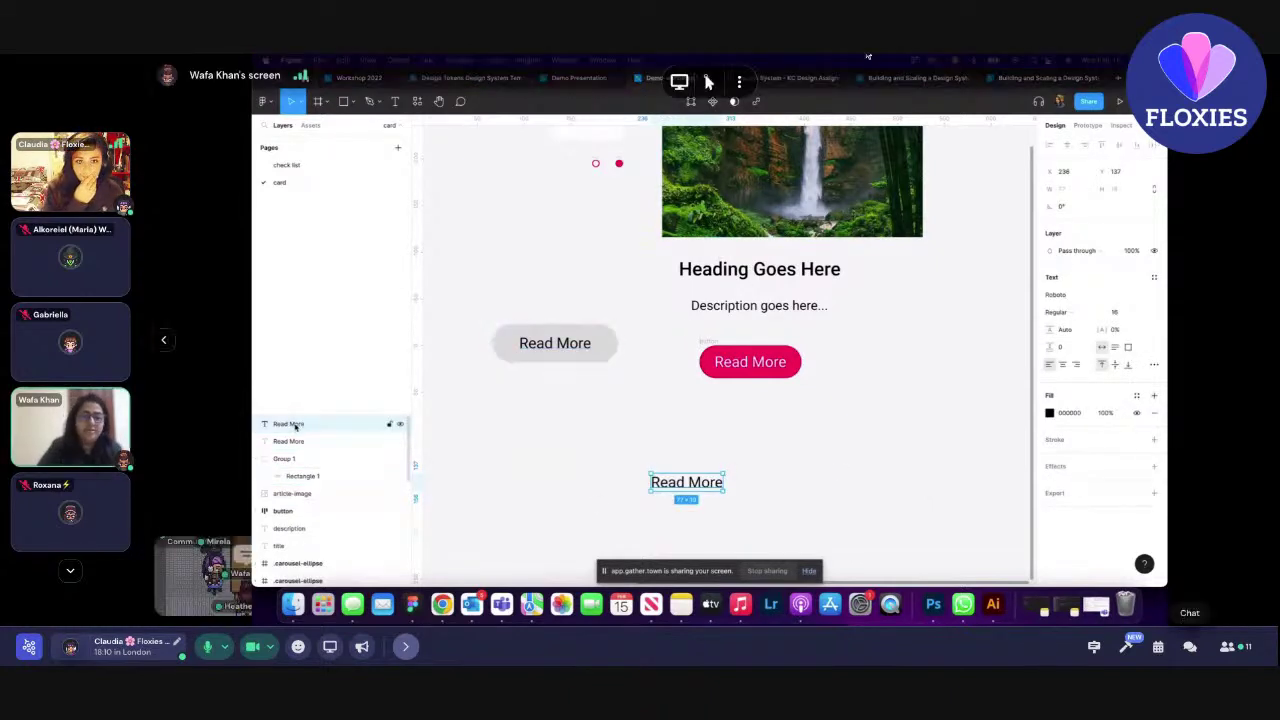
left_click_drag(672, 484, 694, 470)
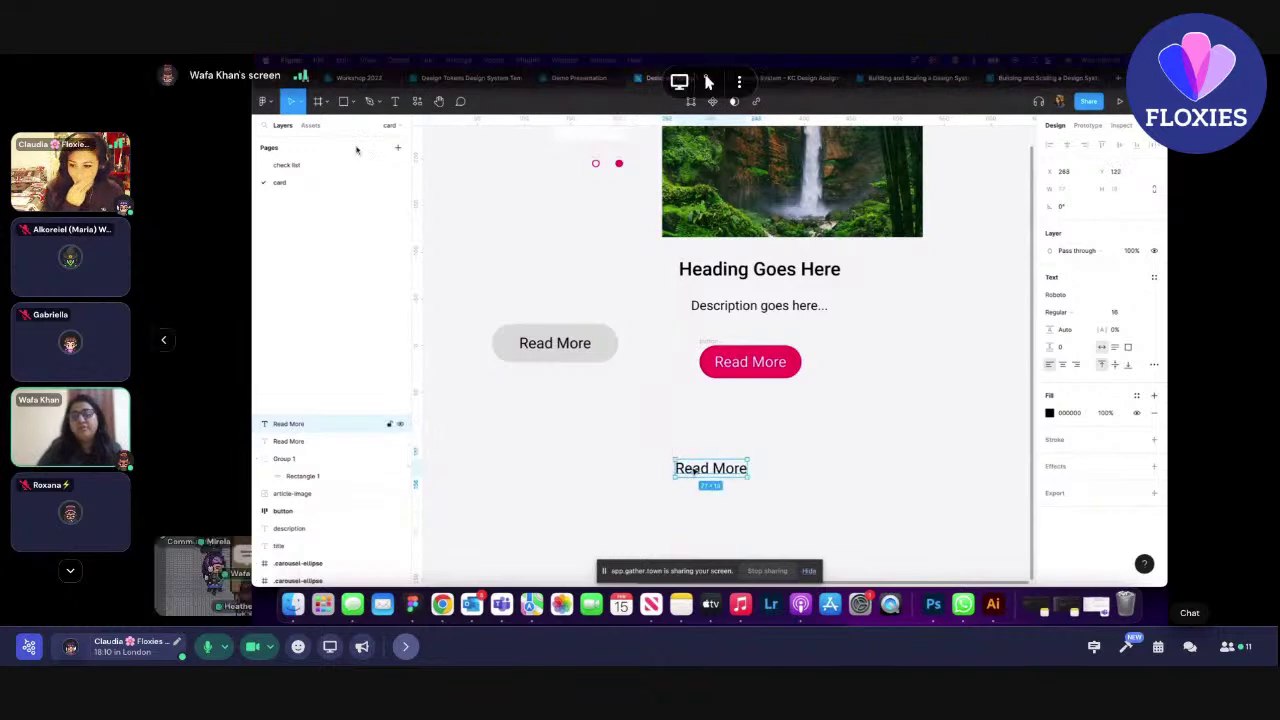
left_click(228, 646)
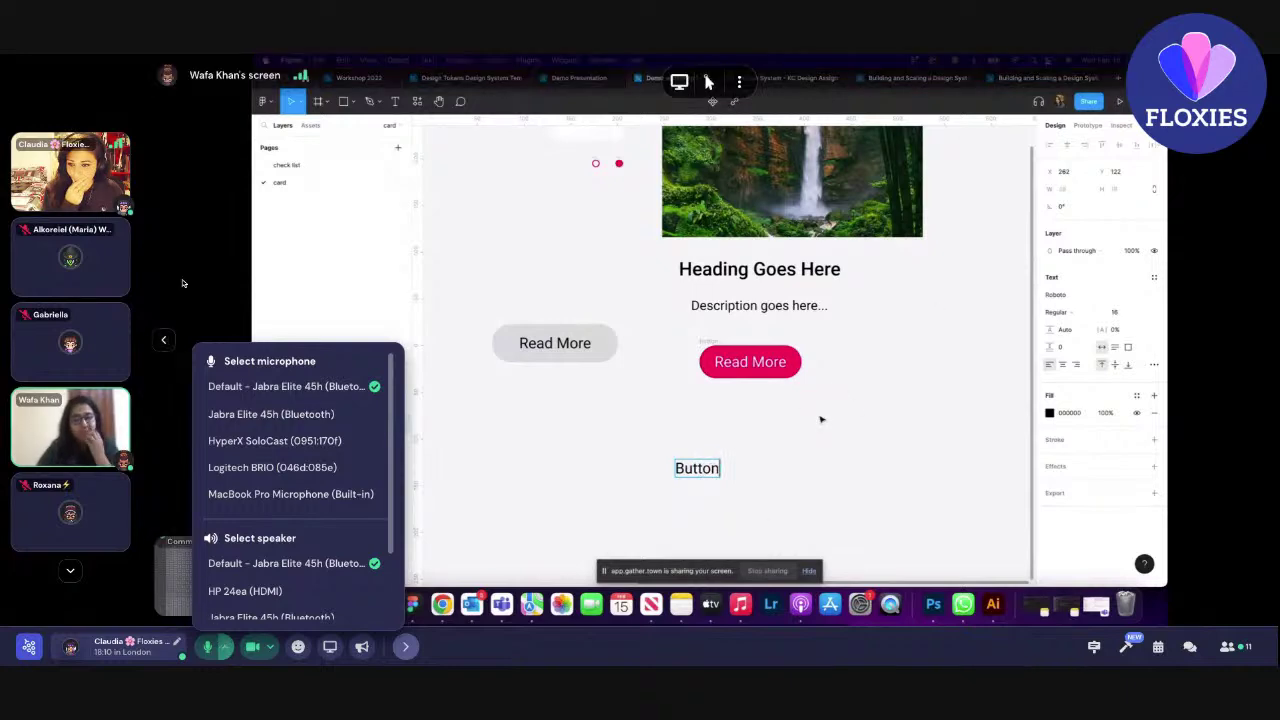
left_click(766, 489)
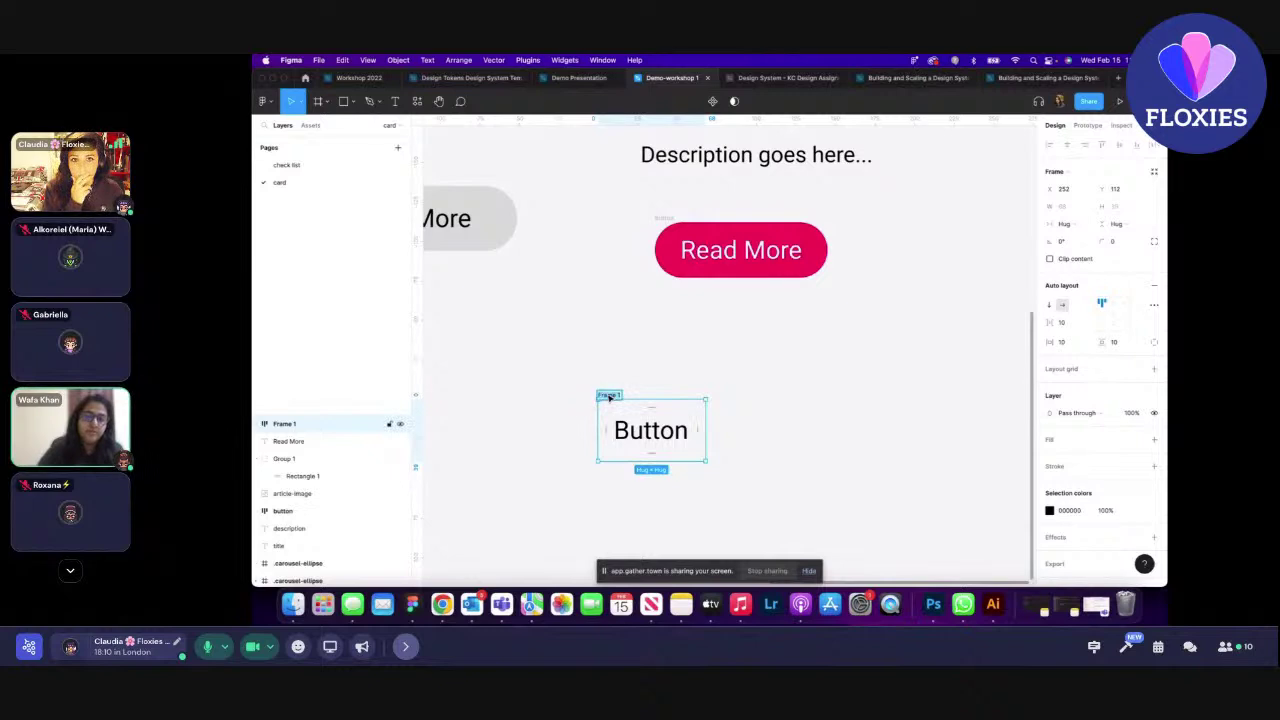
- Wrap the Button text in an auto layout frame named "button" and place it directly below the pink Read More button
mouse_move(785, 178)
type("button")
left_click(547, 447)
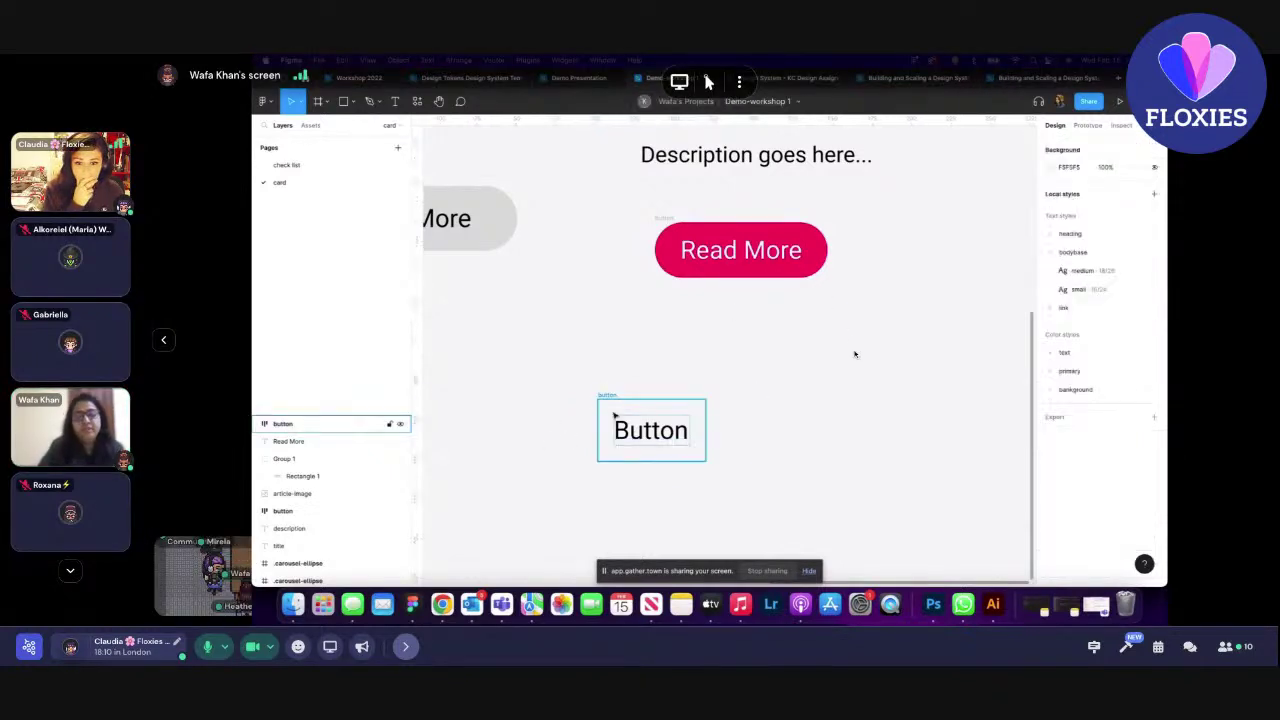
left_click(607, 400)
key("shift+a")
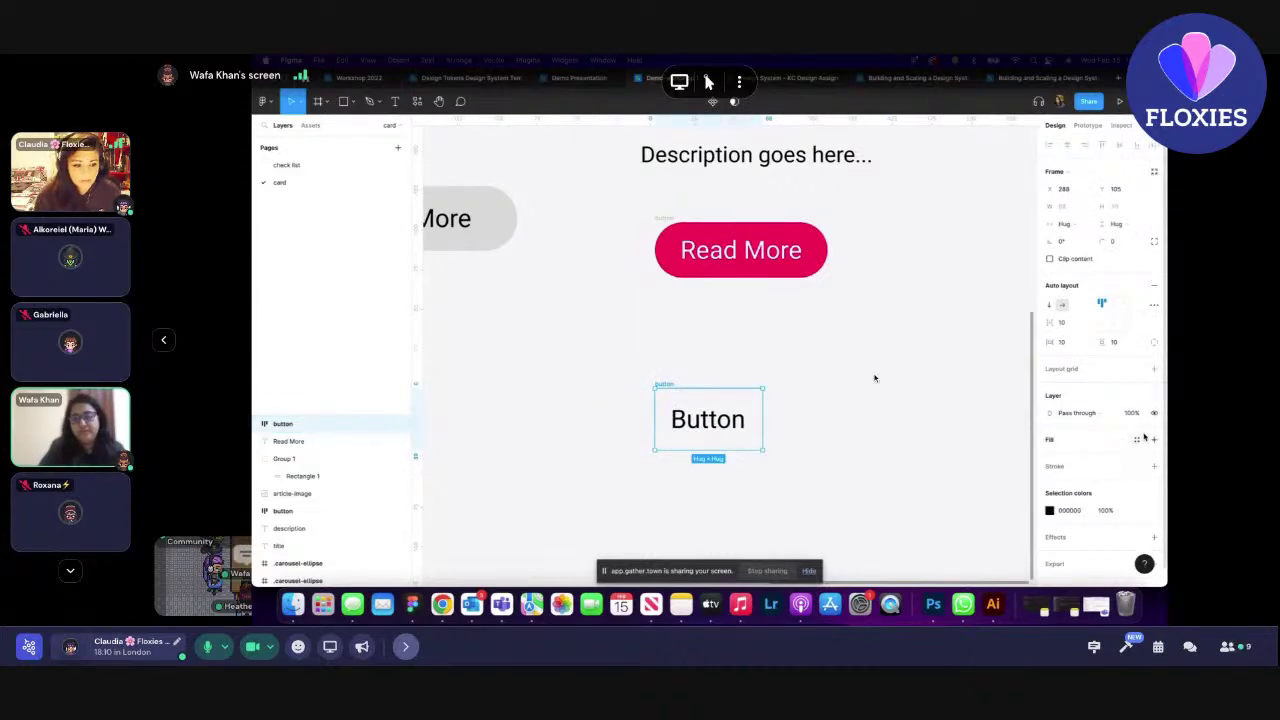
- Give the new button frame a solid fill sampled from the pink of the Read More button
left_click(1138, 441)
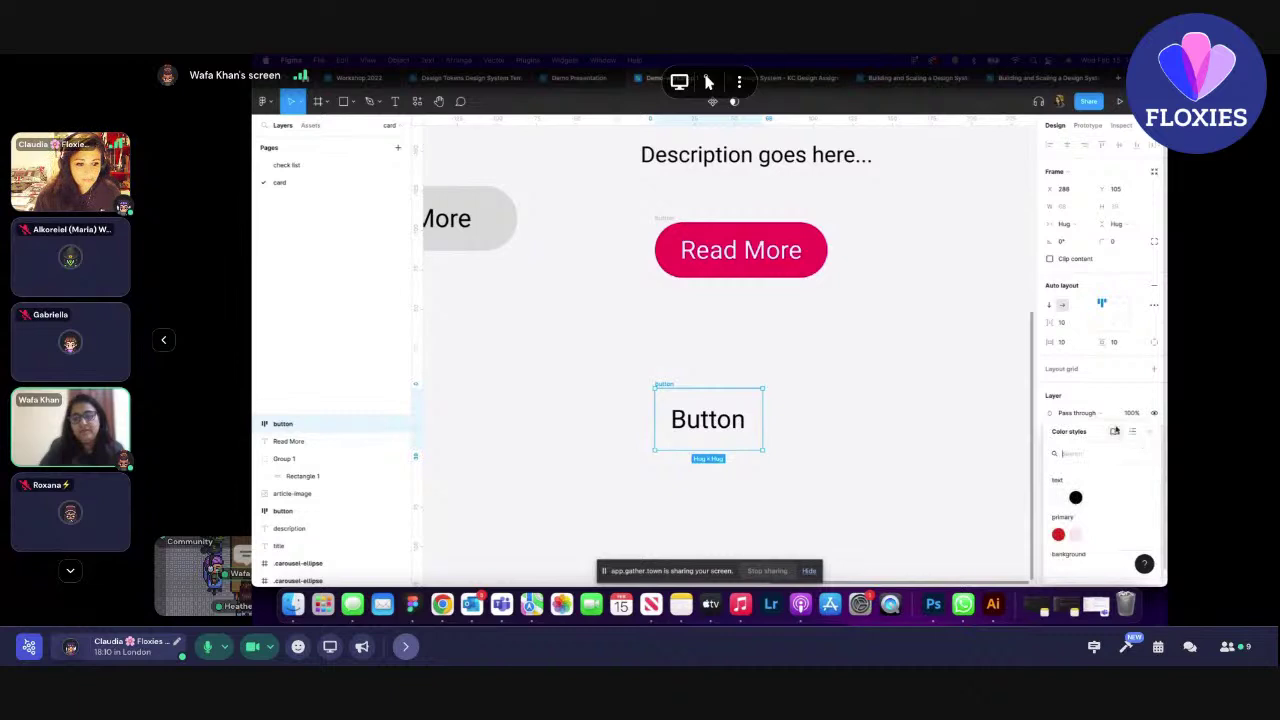
left_click(1113, 398)
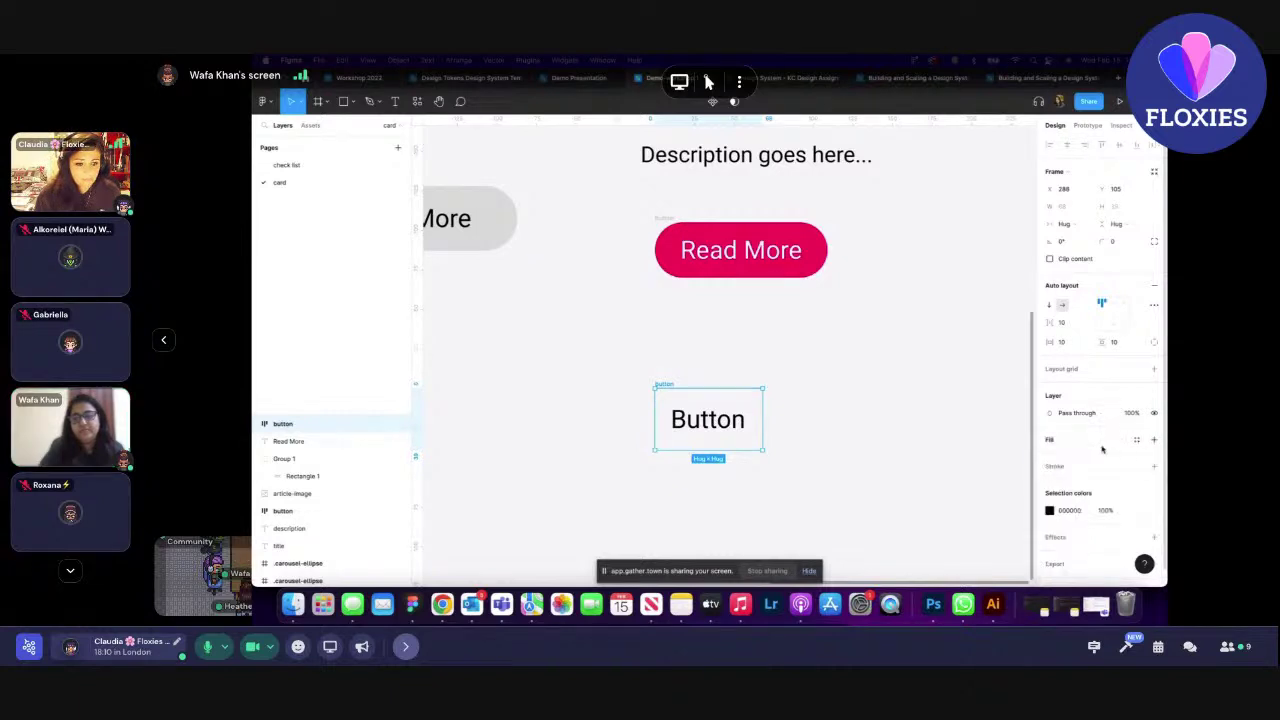
left_click(1083, 443)
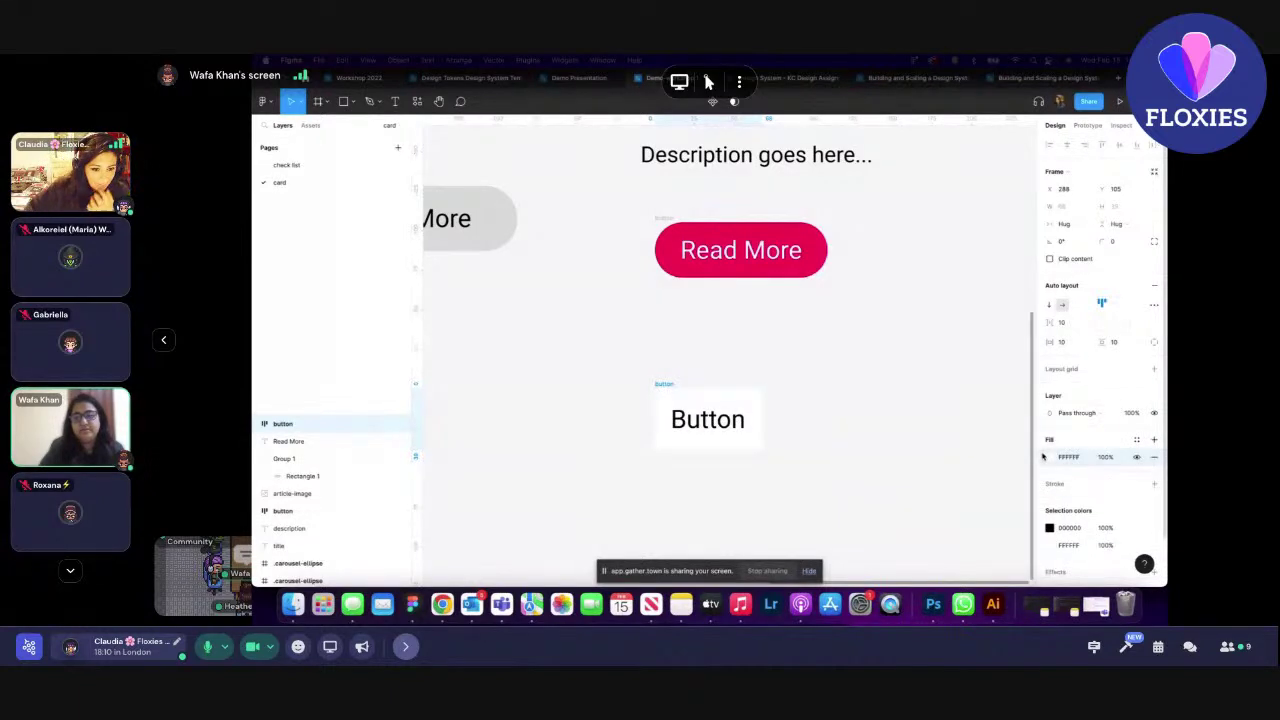
left_click(1049, 457)
key("i")
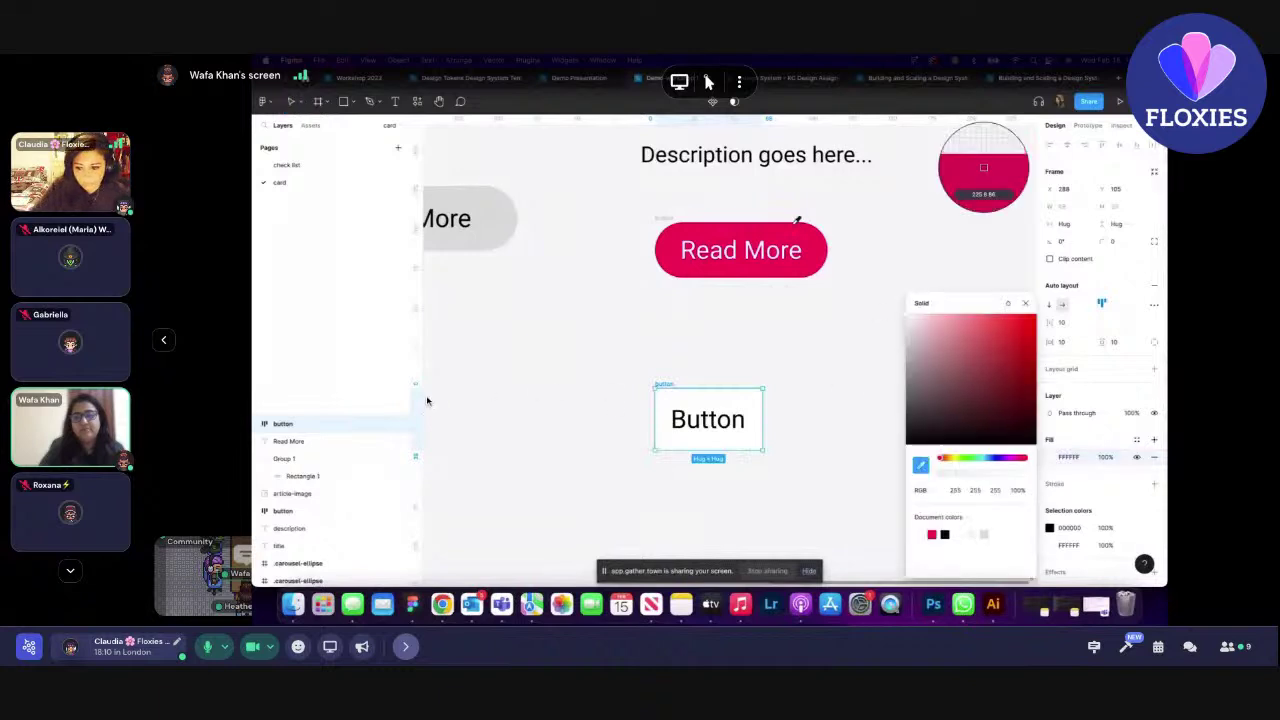
left_click(797, 226)
left_click(865, 411)
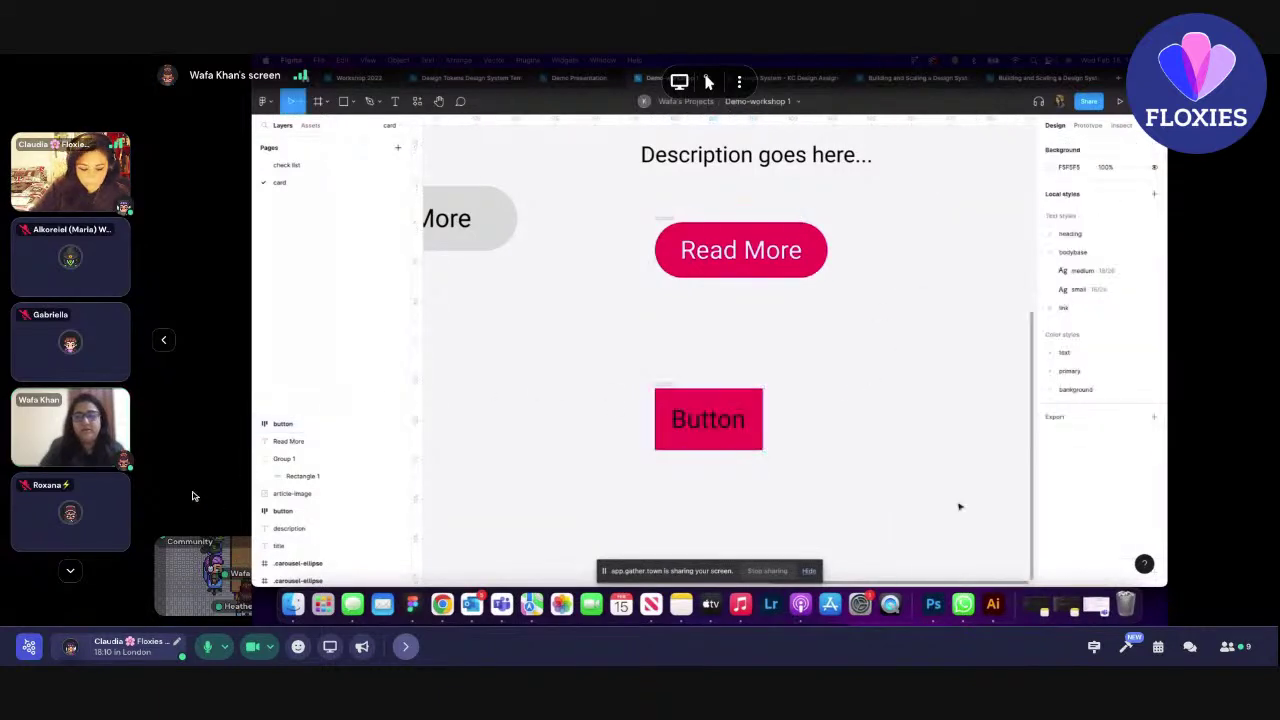
- Review the color styles available for the new button's fill and move the frame closer under the middle of the Read More button
double_click(671, 396)
key("Escape")
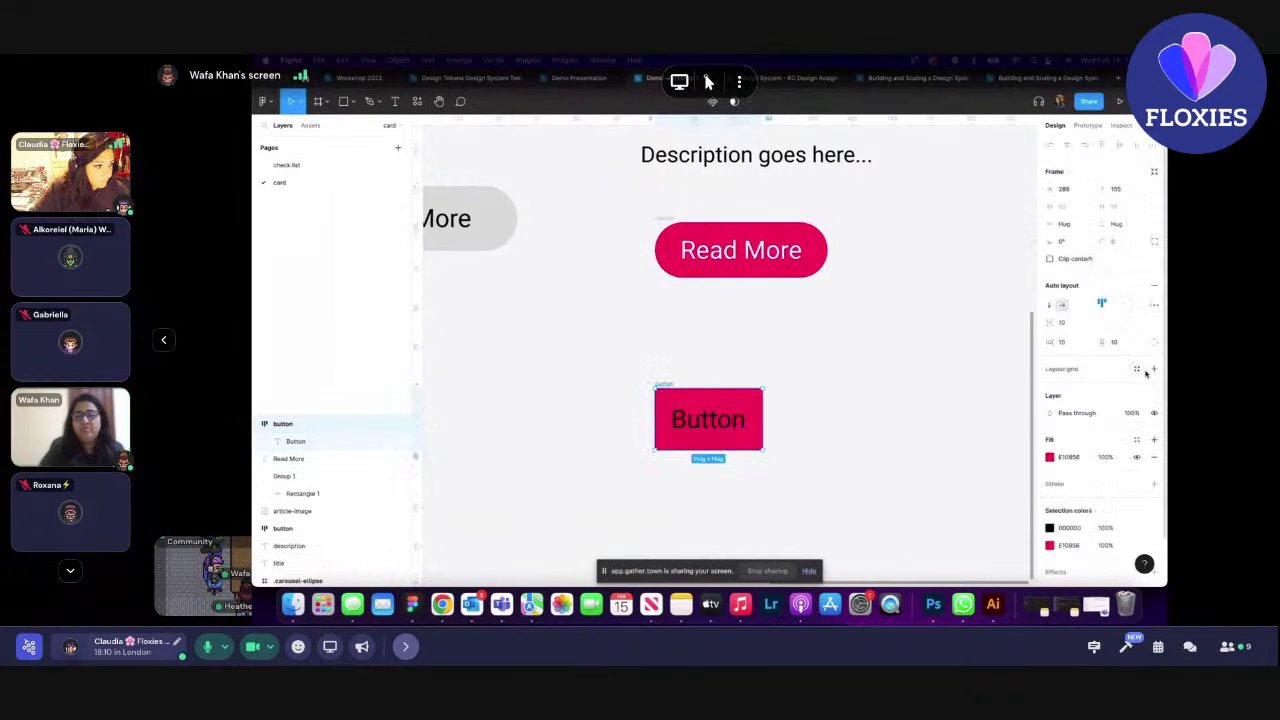
left_click(1137, 442)
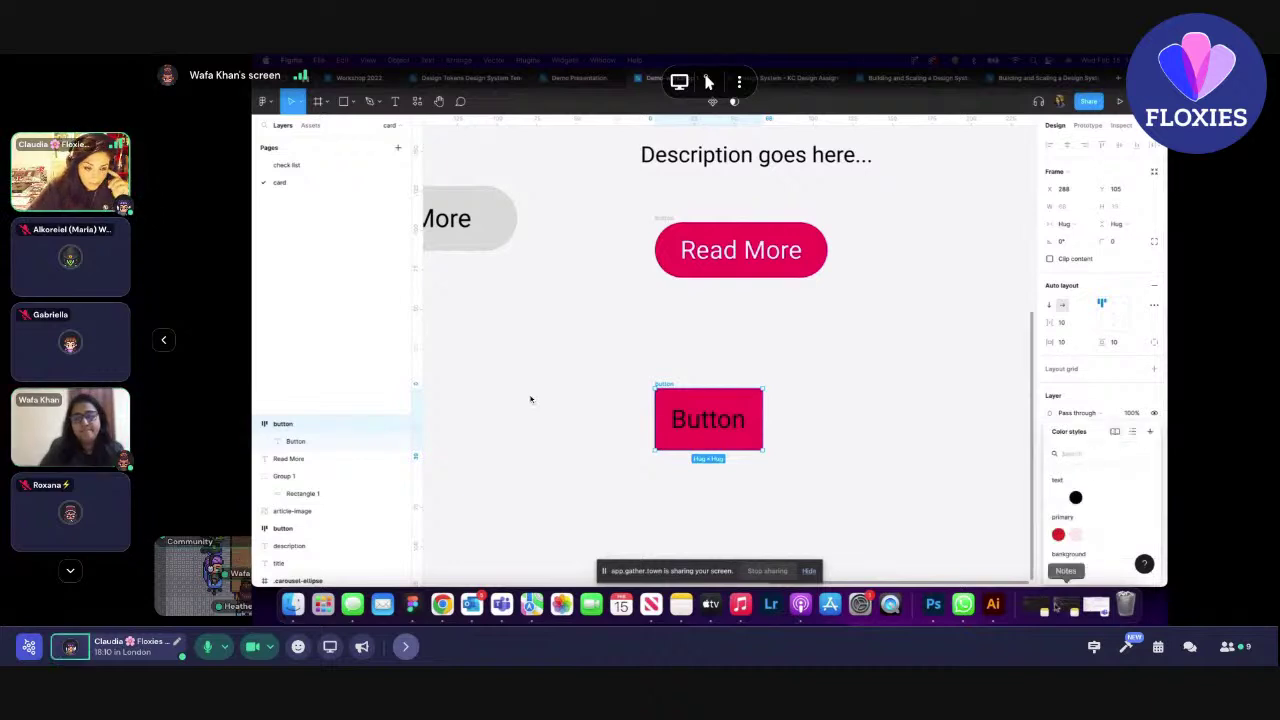
key("Escape")
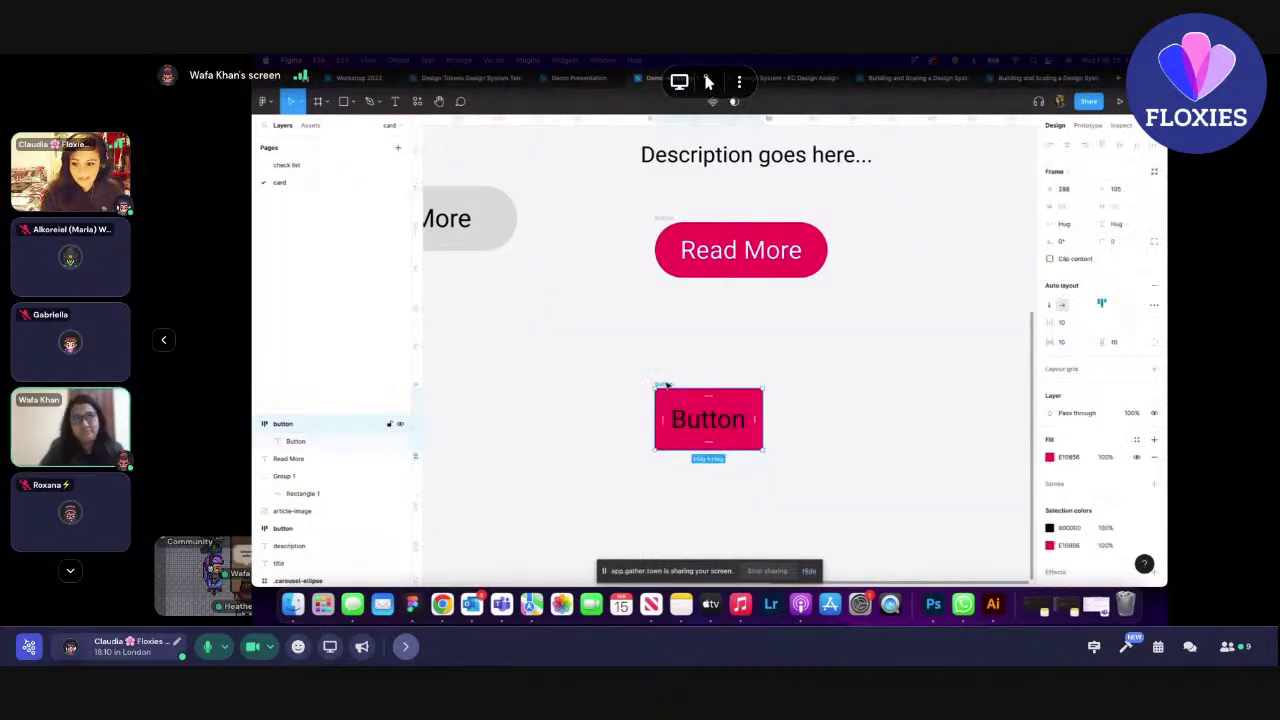
left_click(1137, 441)
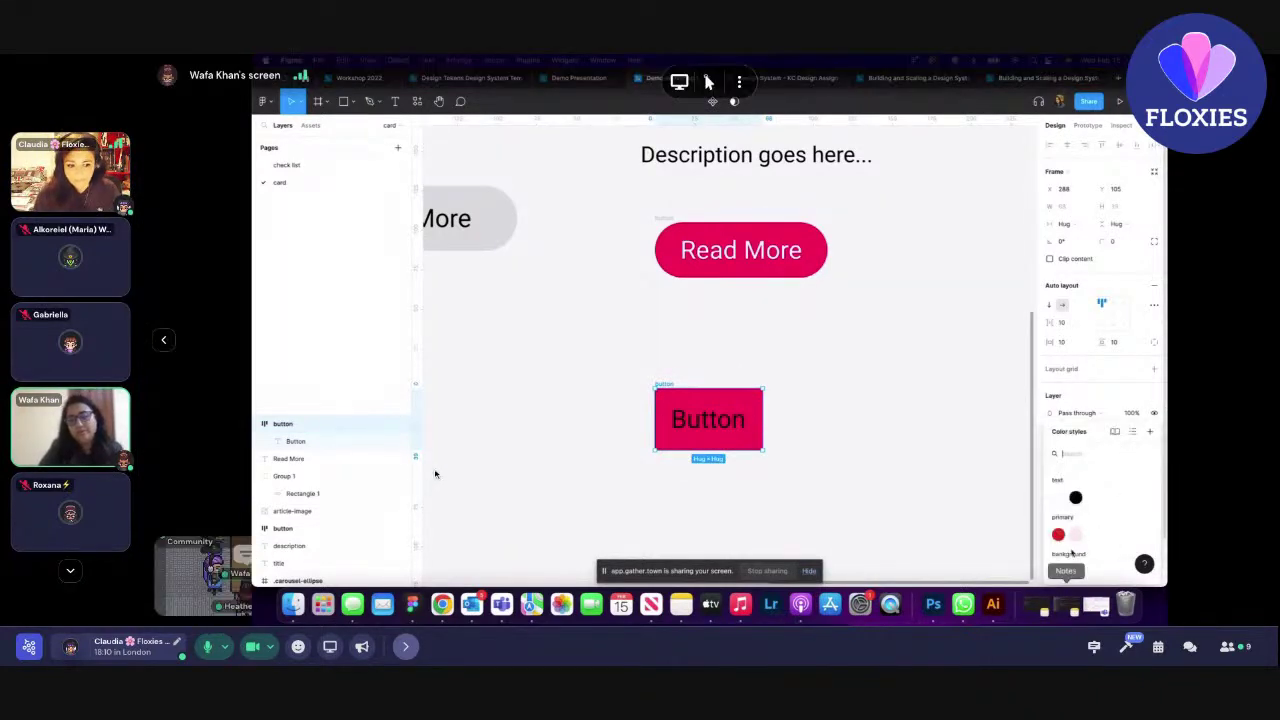
key("Escape")
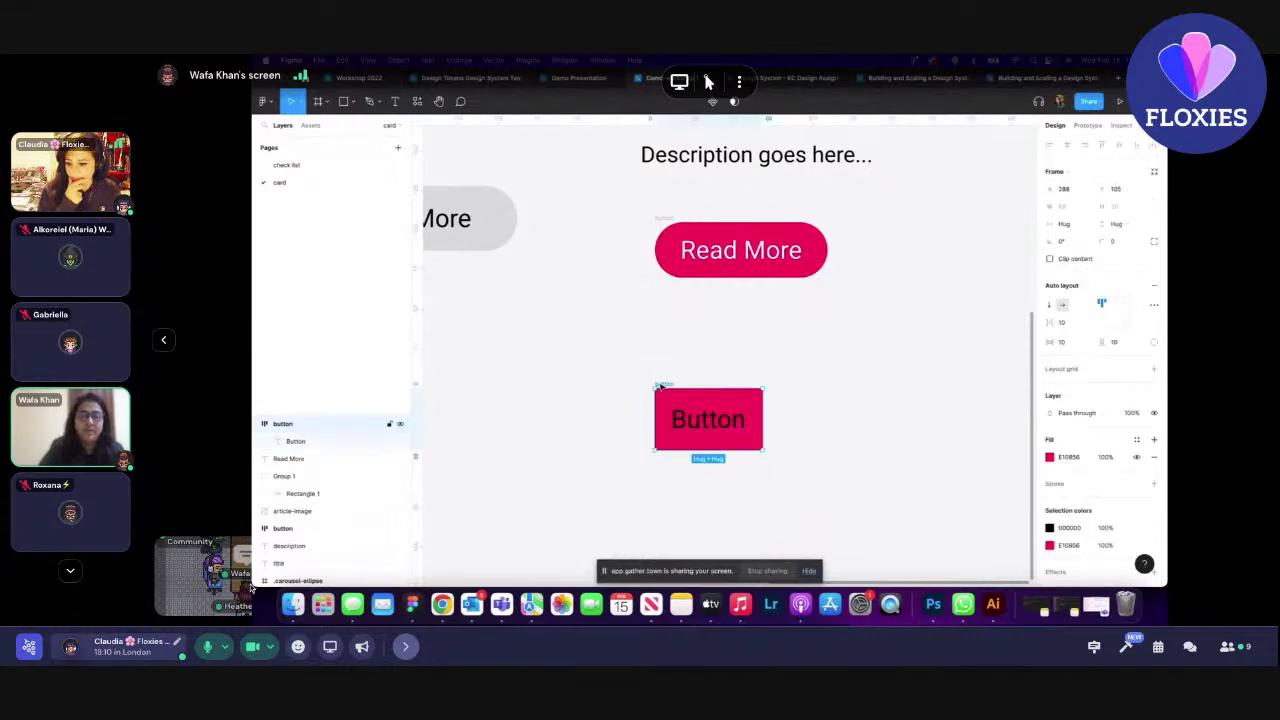
left_click_drag(660, 386, 690, 366)
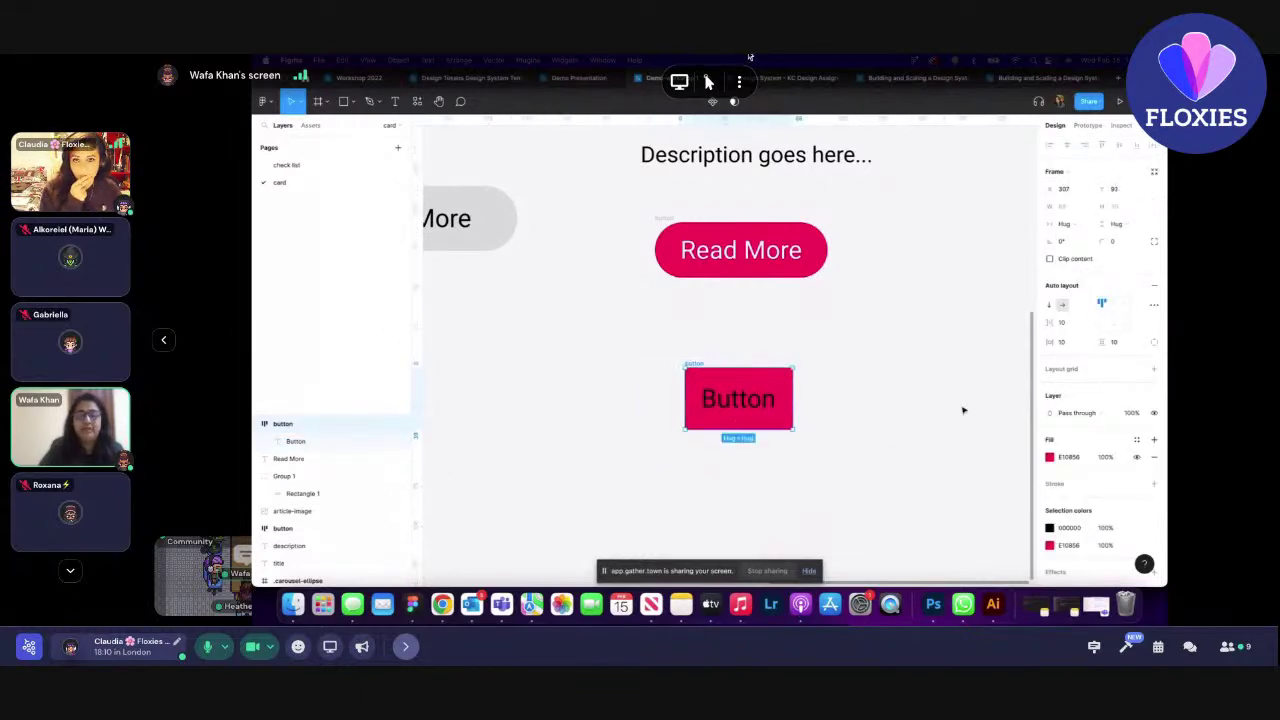
- Inspect the padding between the Read More label and the edges of its pink button
left_click(740, 250)
left_click(740, 250)
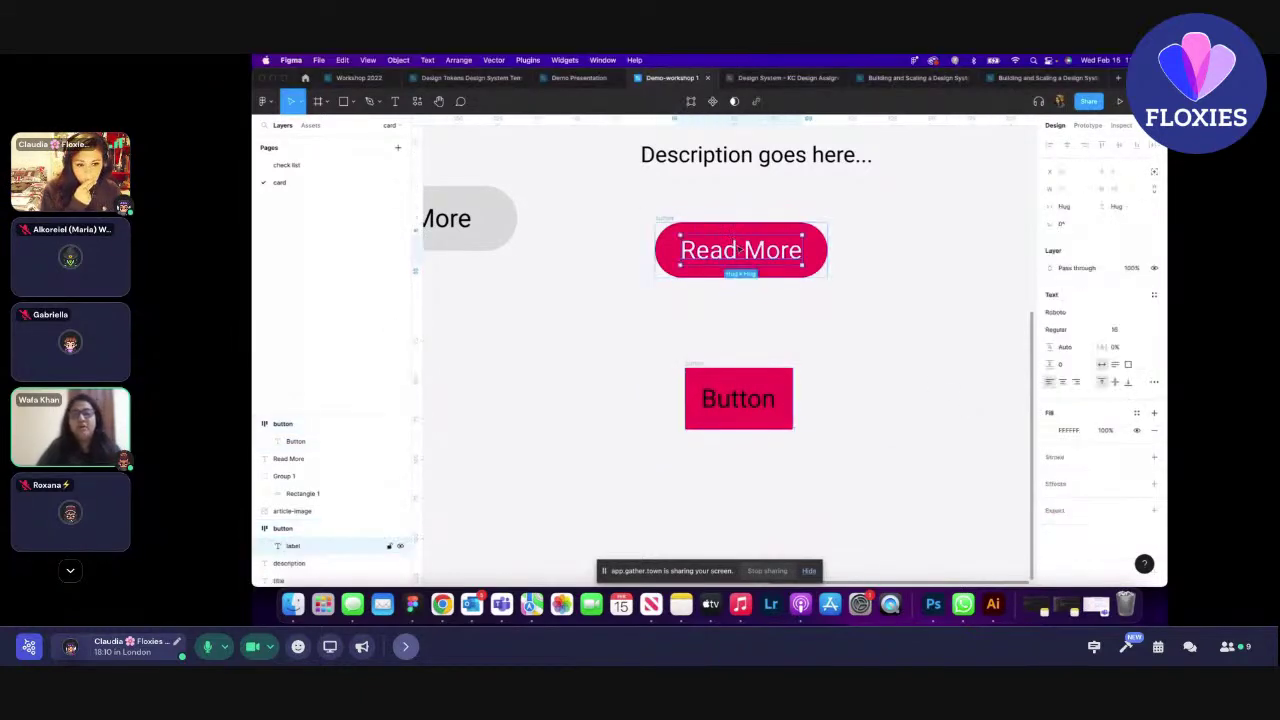
scroll(740, 325, "down", 1)
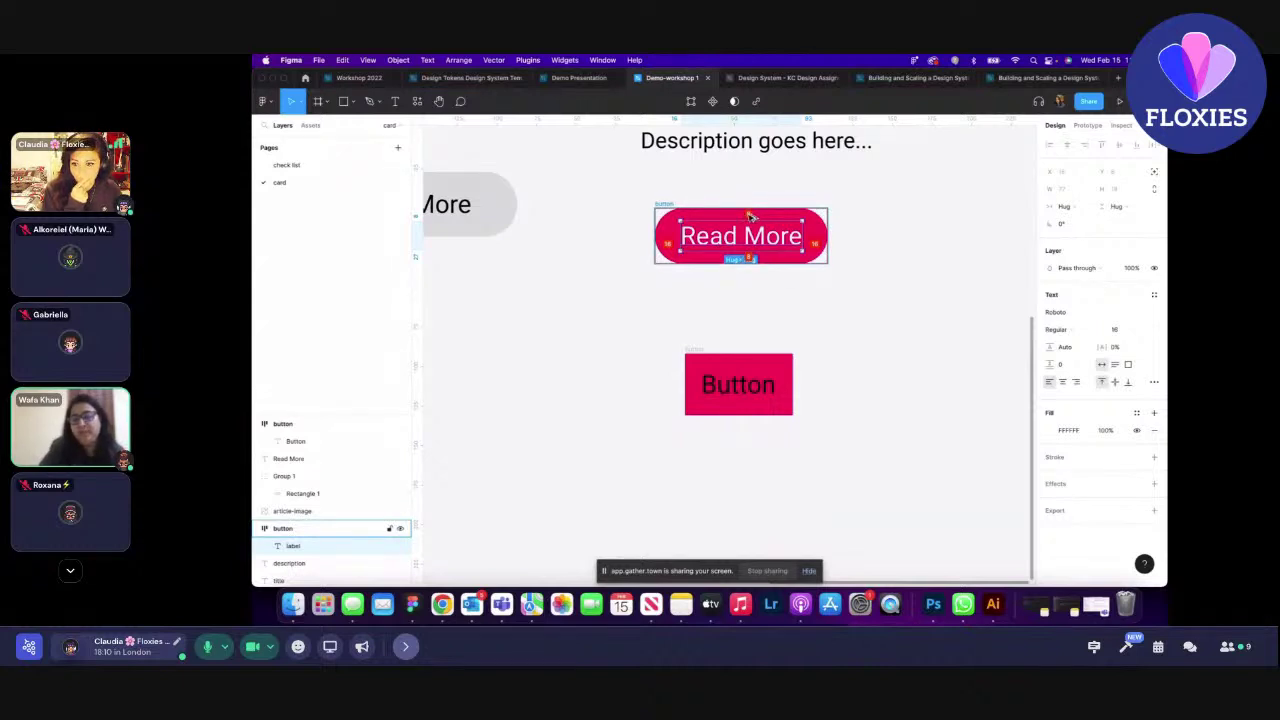
scroll(750, 216, "up", 3)
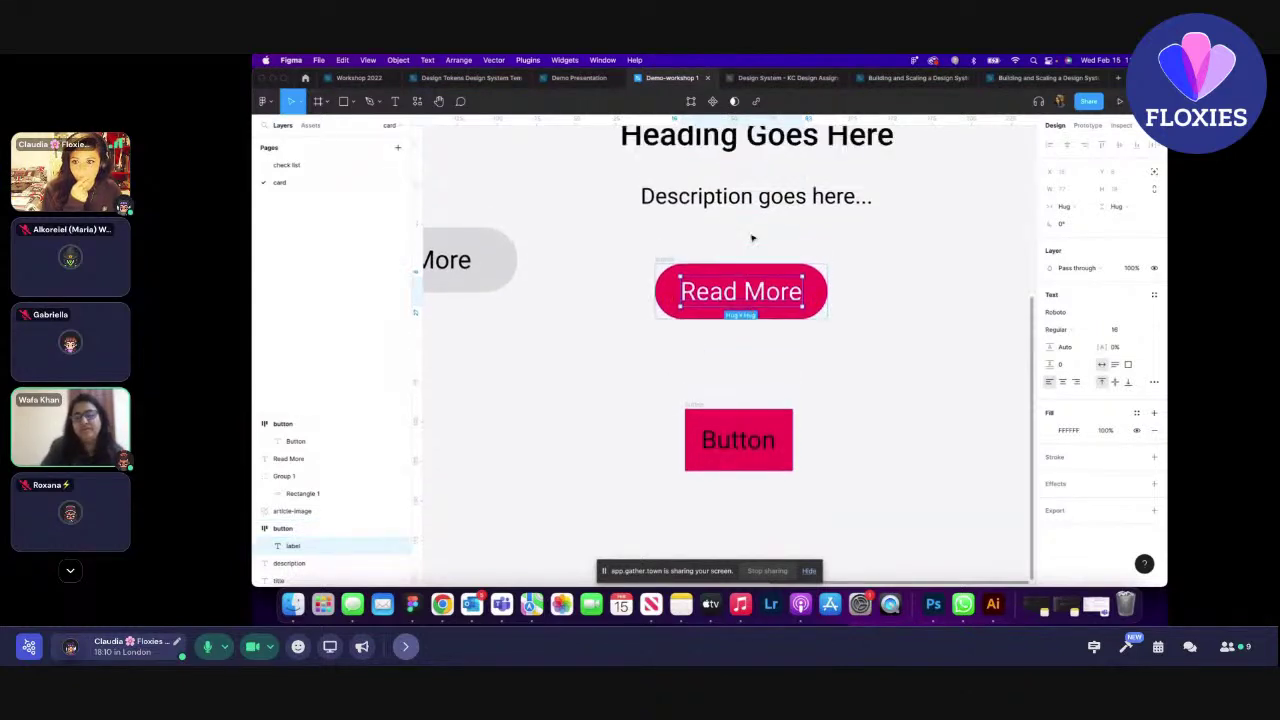
scroll(753, 241, "up", 10)
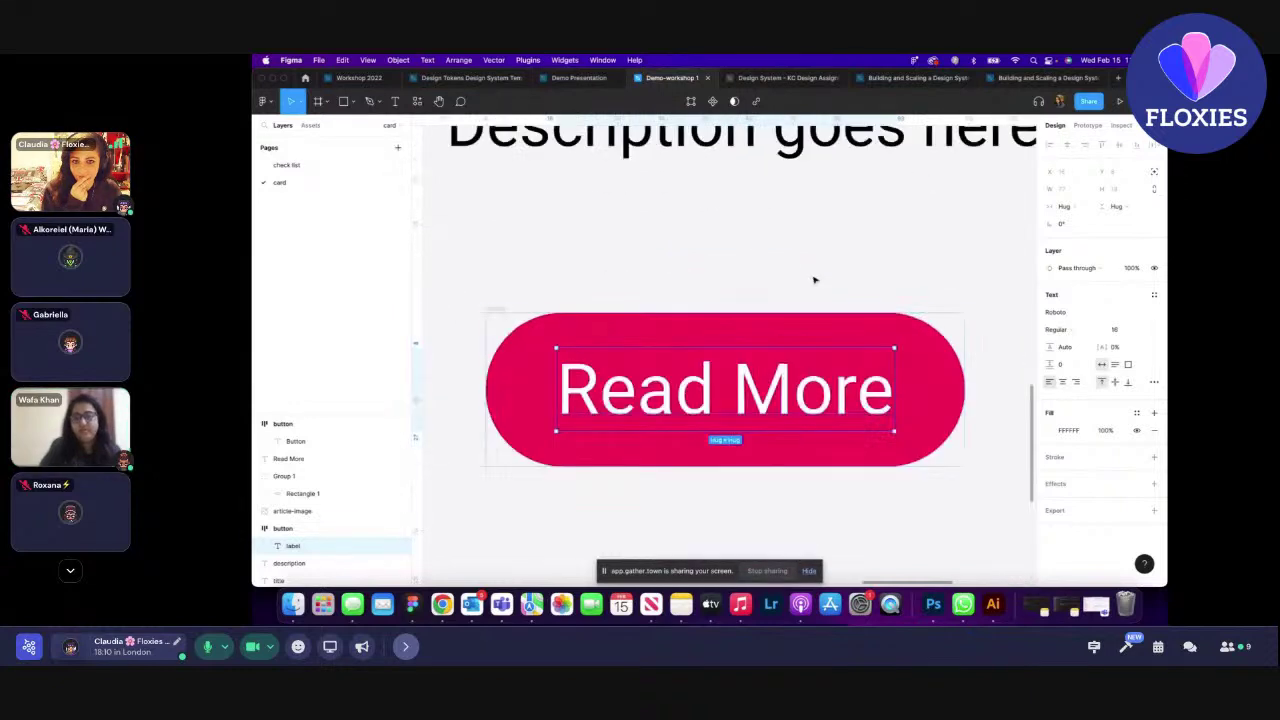
- Recolour the Read More button's fill to grey and measure the spacing around its label
left_click(901, 341)
left_click(1049, 457)
left_click_drag(960, 400, 890, 362)
left_click(718, 265)
left_click(724, 318)
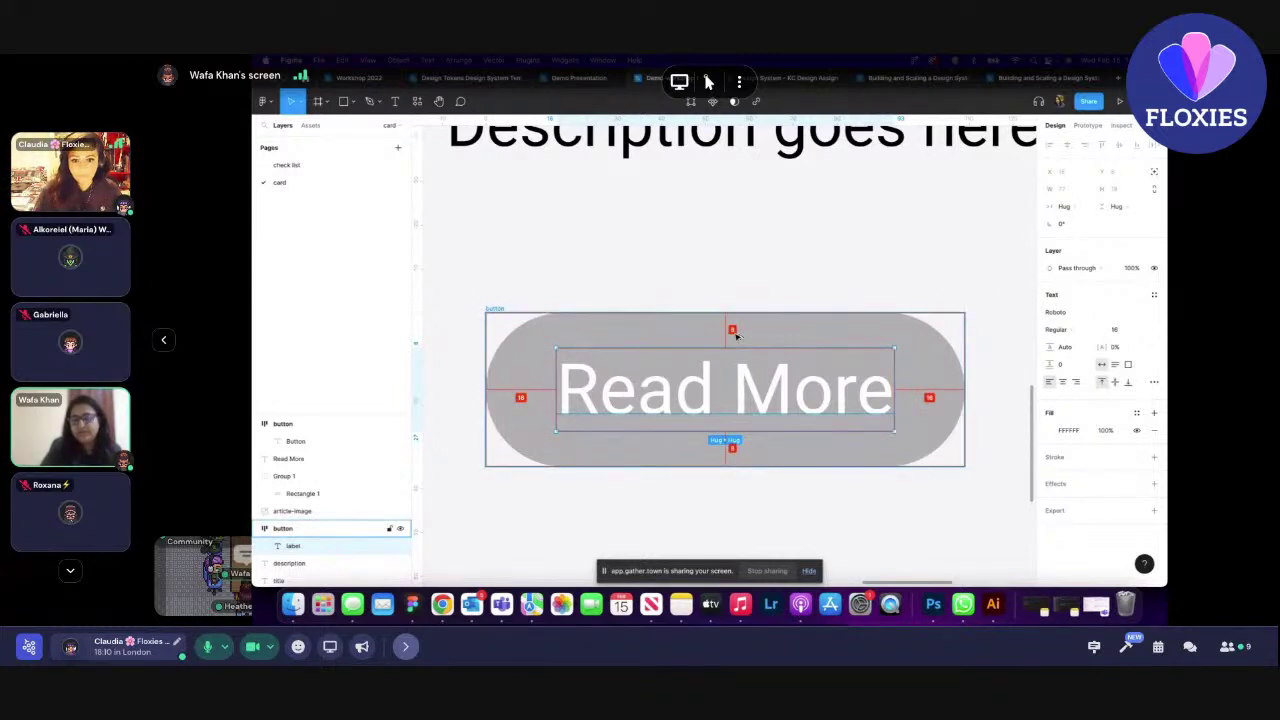
- Set the vertical padding of the pink Button frame to 16
scroll(854, 517, "down", 5)
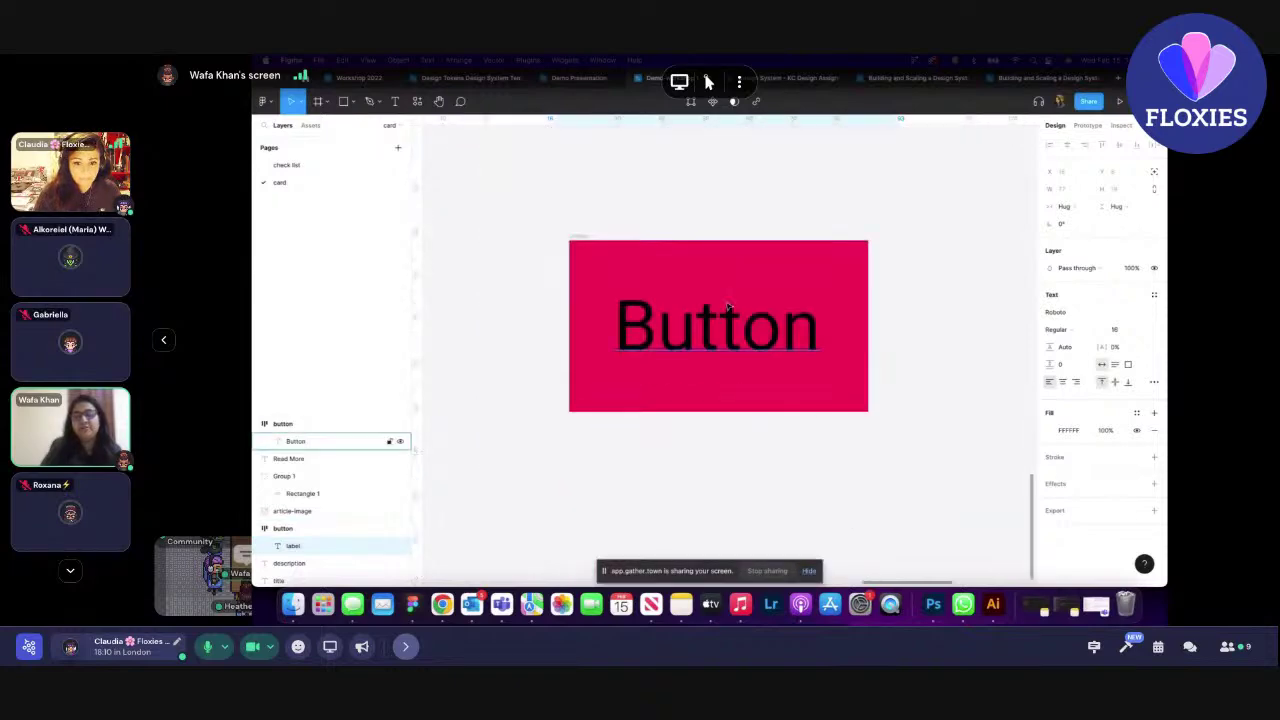
key("Escape")
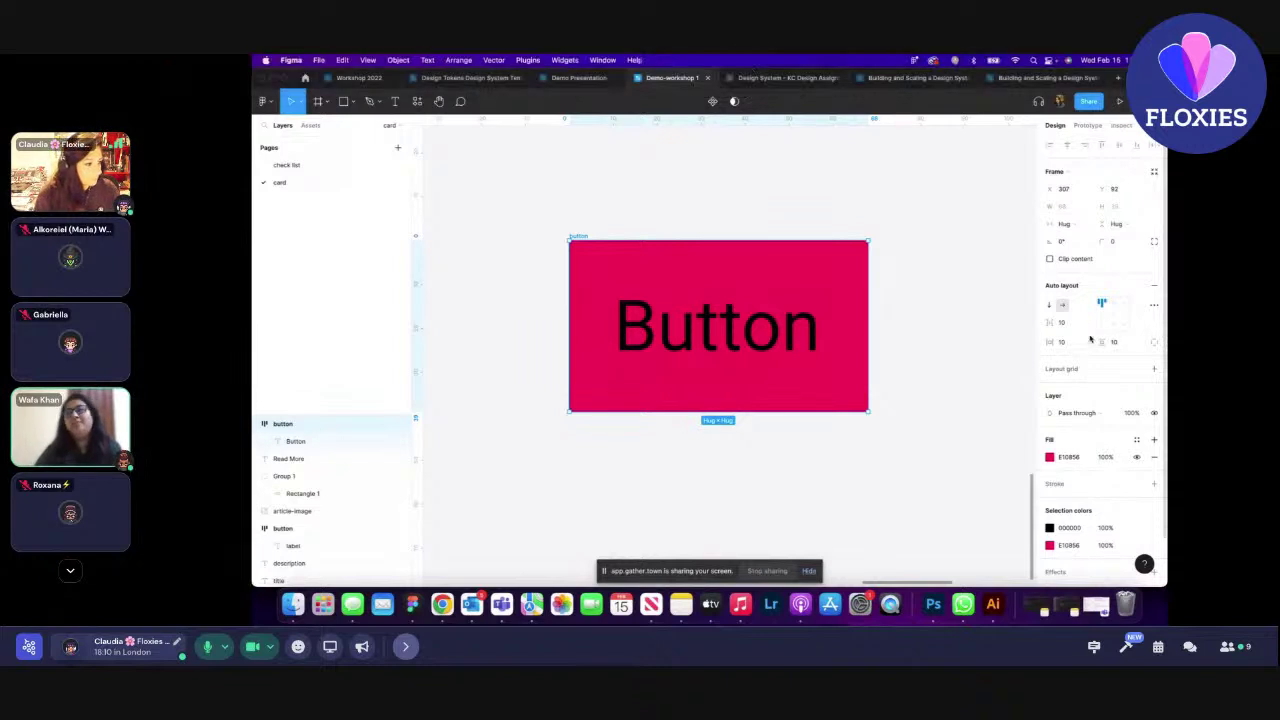
left_click(1116, 342)
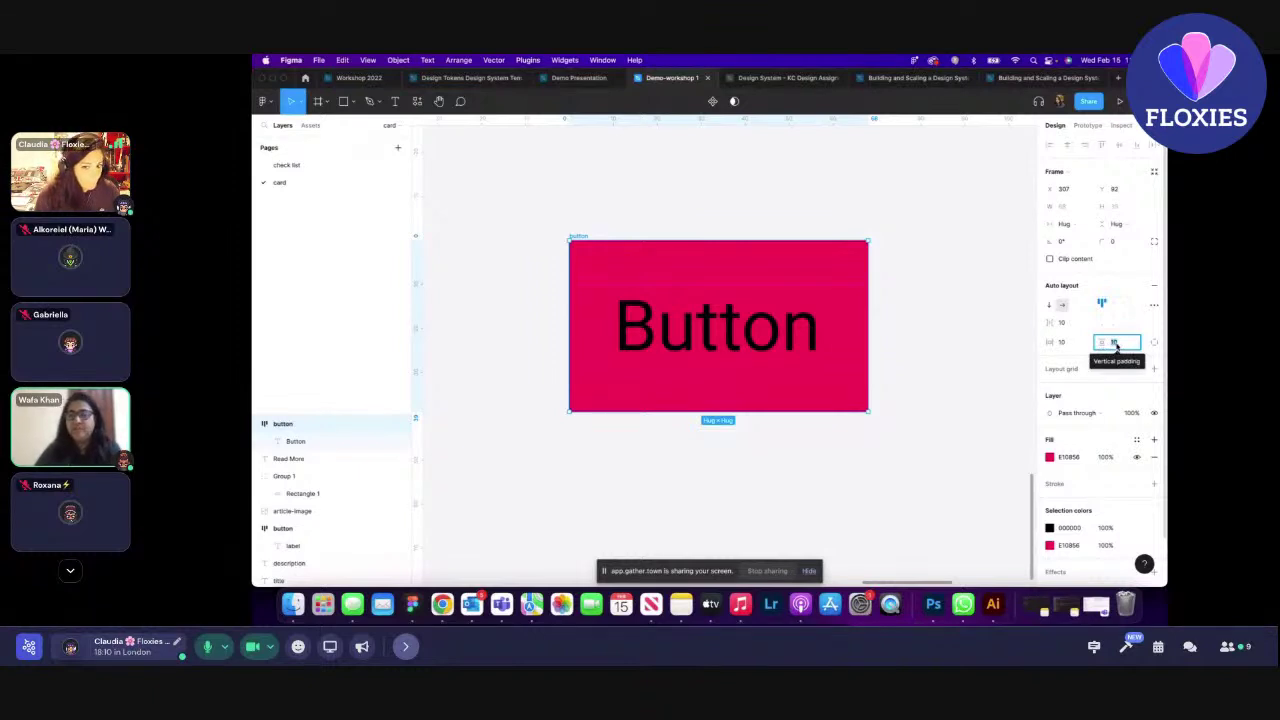
type("16")
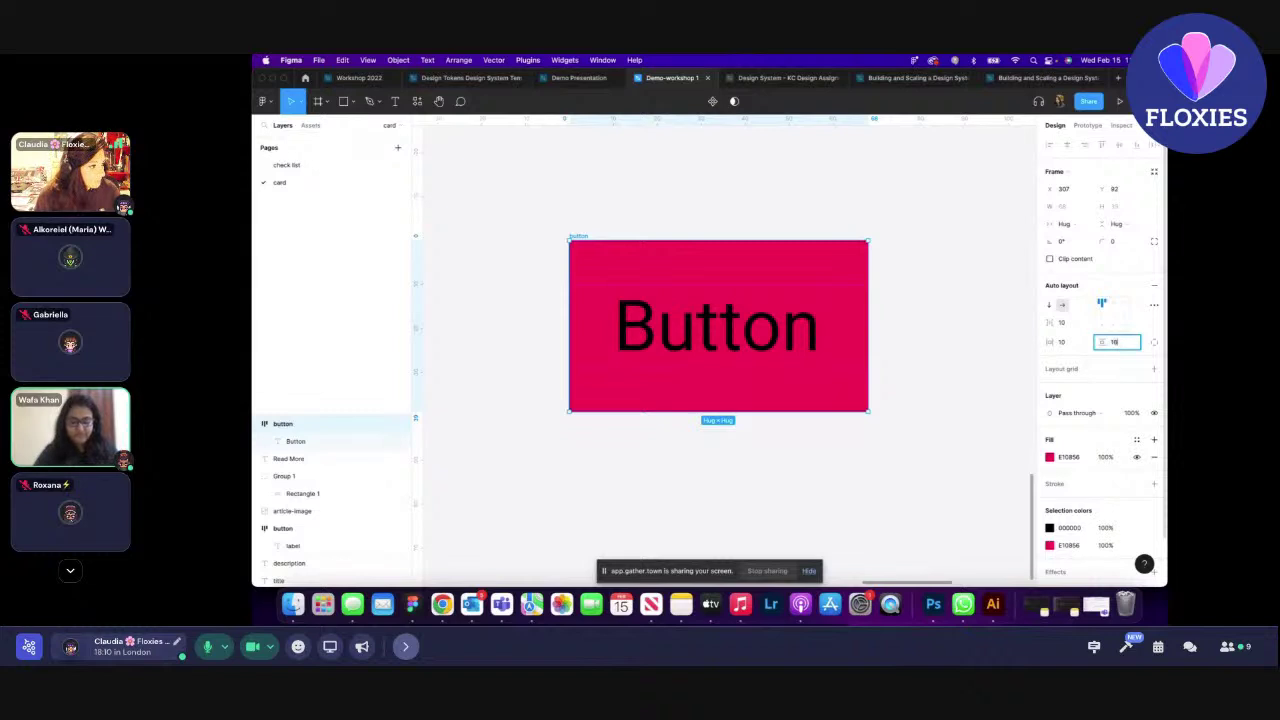
key("Return")
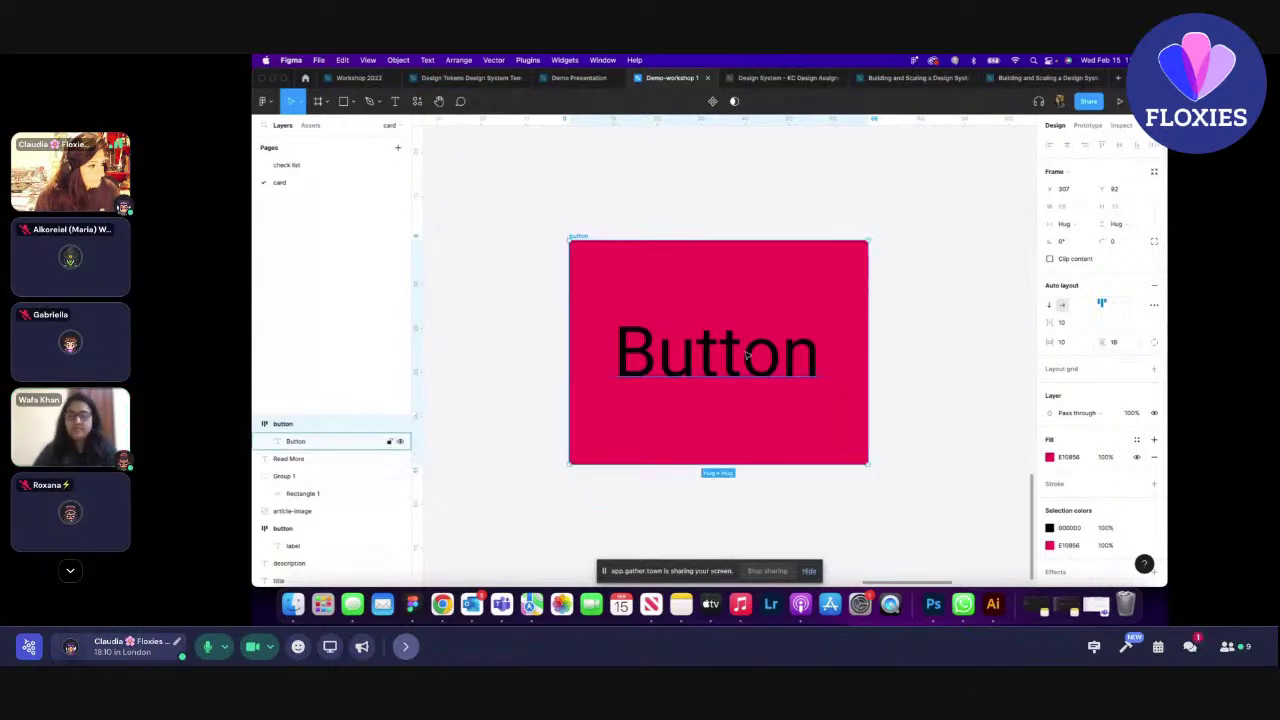
- Check the Read More button's settings for comparison and set the pink Button frame's vertical padding to 8
scroll(728, 355, "down", 1)
scroll(728, 355, "down", 2)
left_click(766, 186)
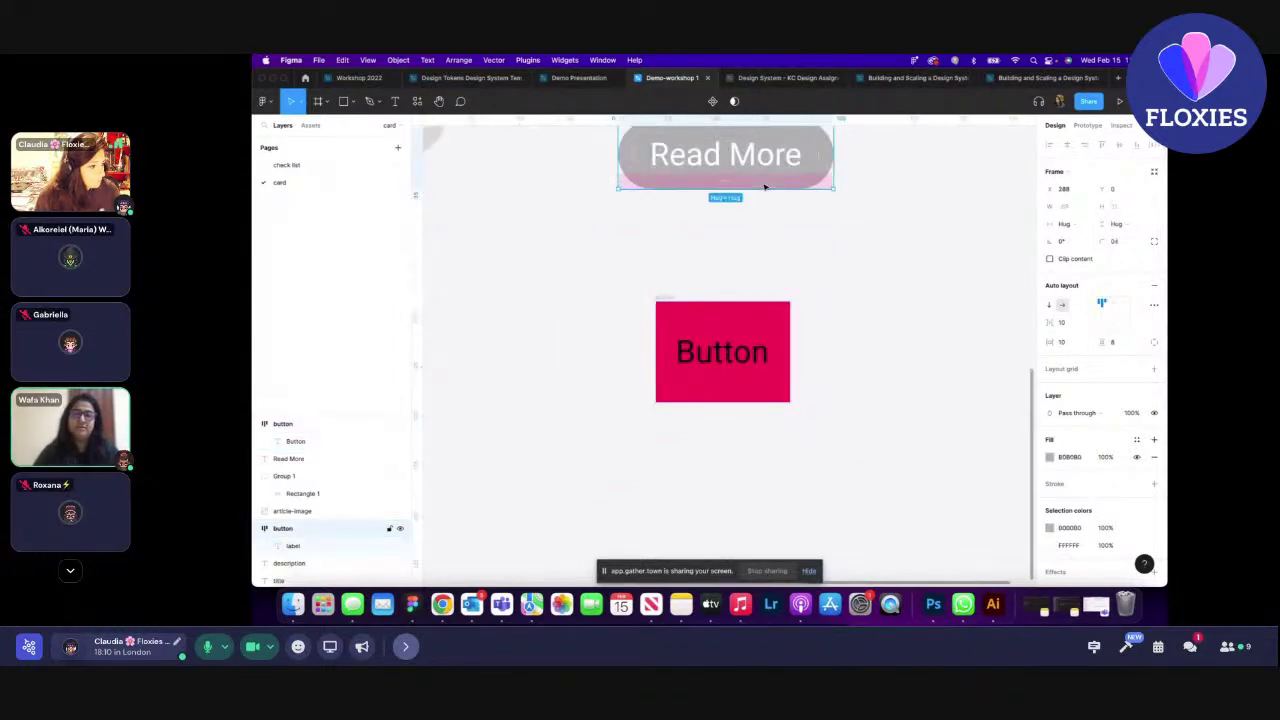
double_click(763, 163)
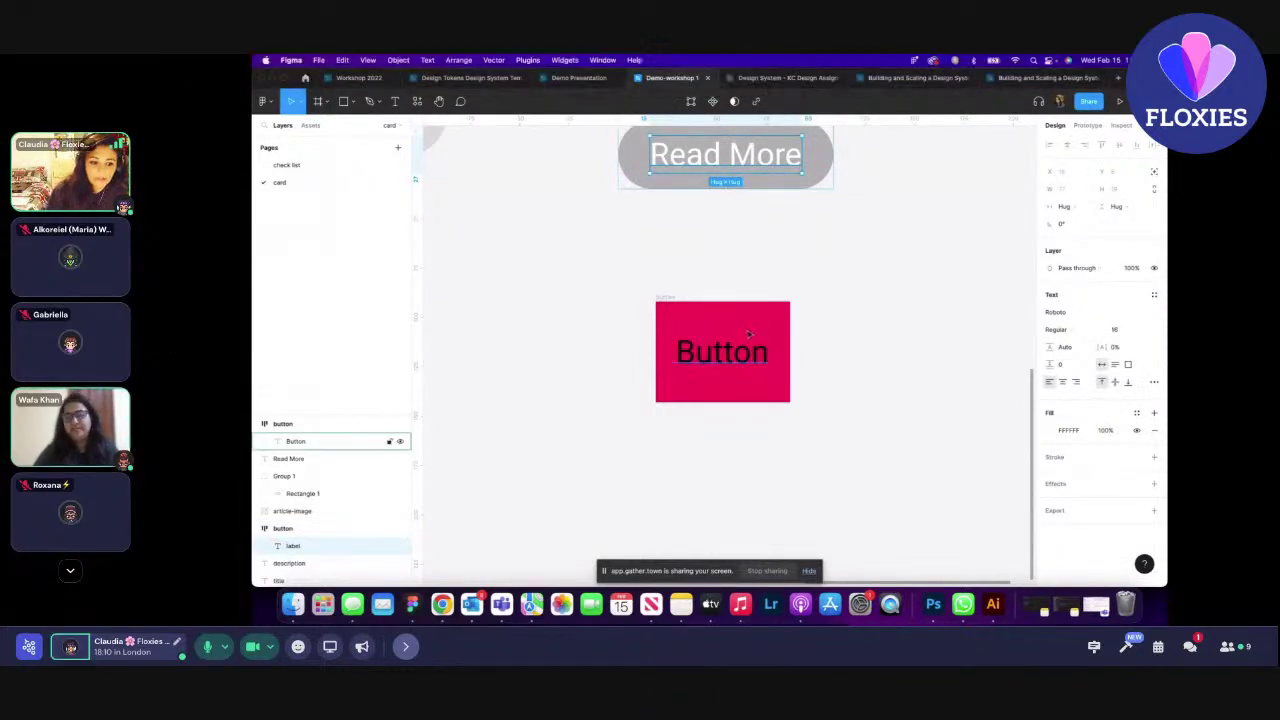
left_click(675, 309)
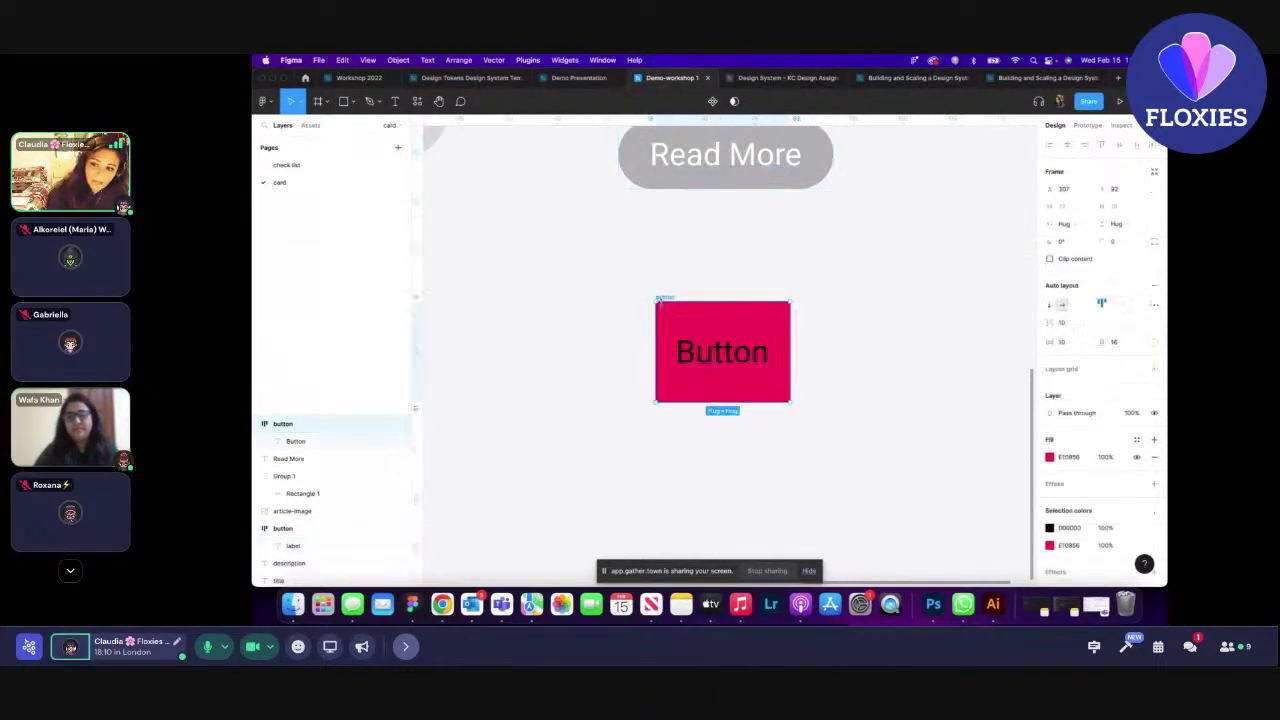
left_click(1110, 342)
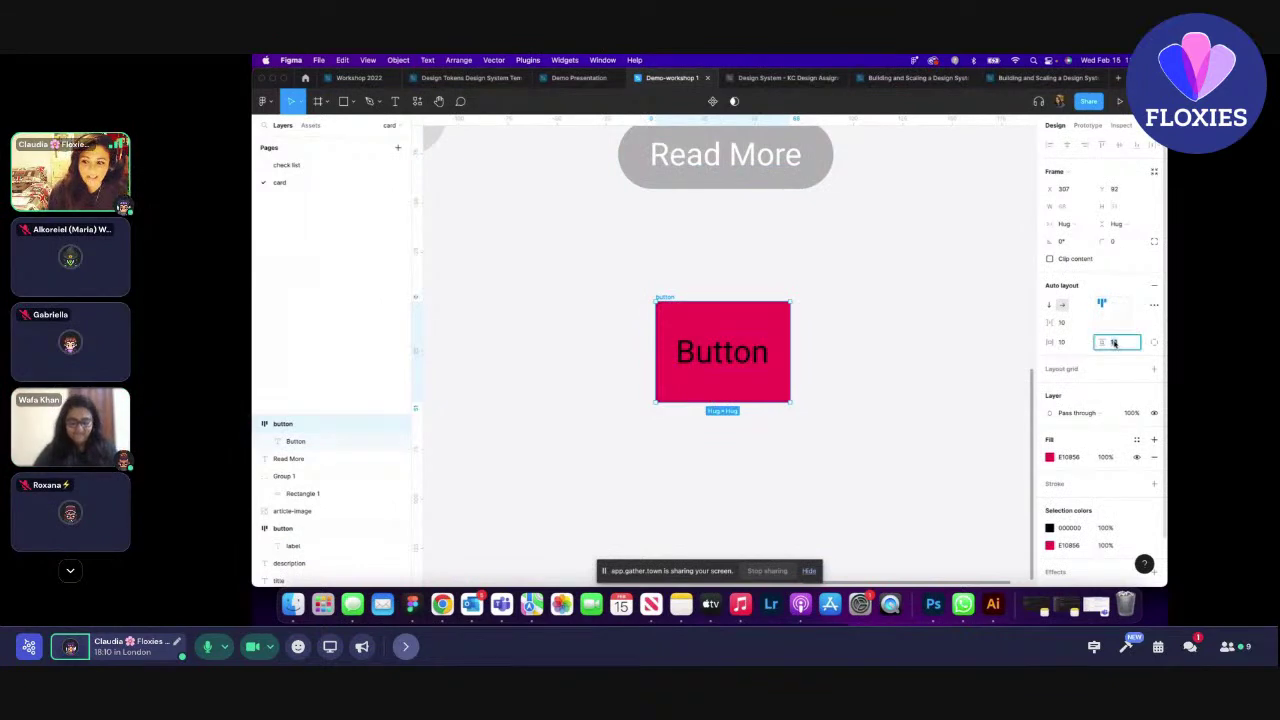
type("8")
key("Return")
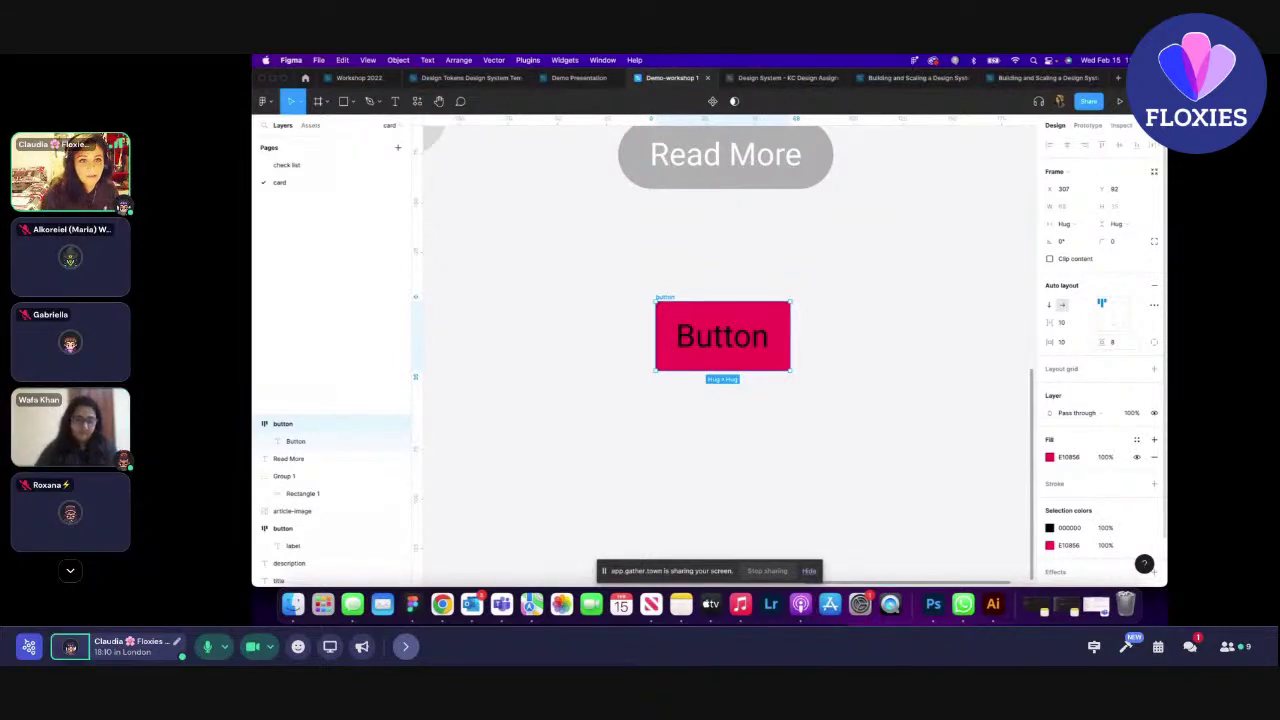
- Add a text layer reading "autolayout" just above the pink Button frame
left_click(398, 101)
left_click(692, 252)
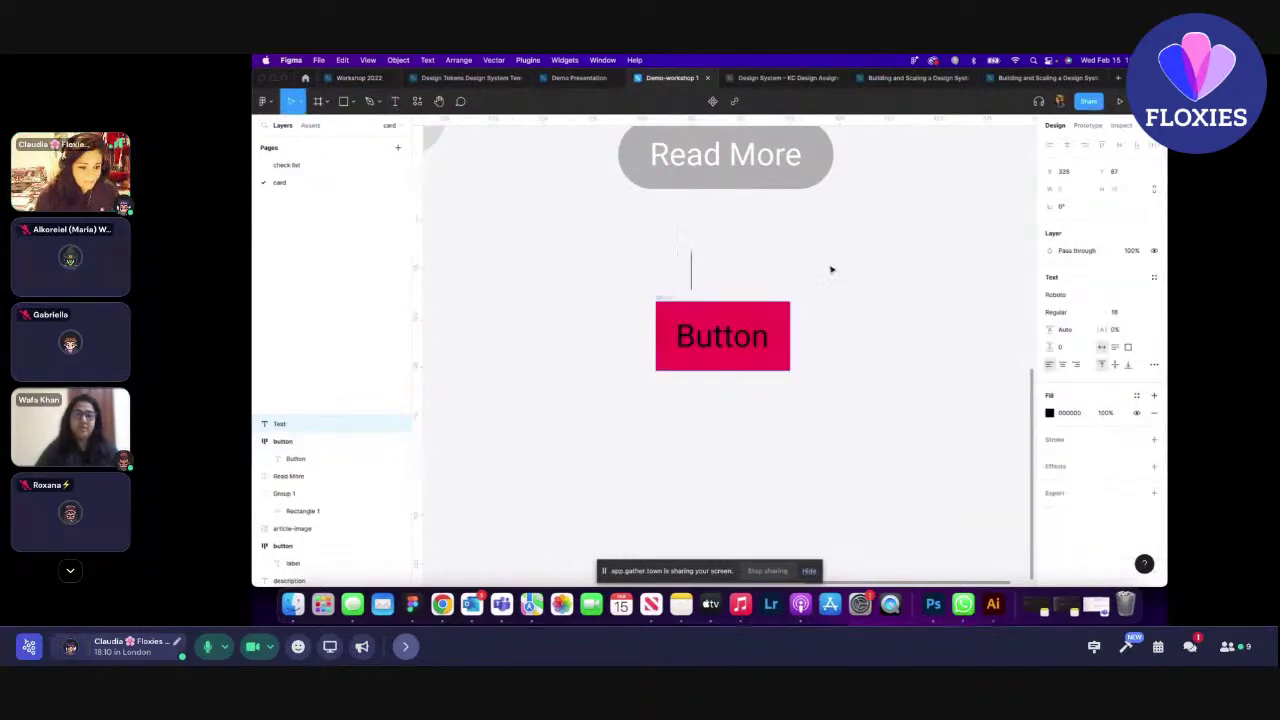
left_click(1190, 647)
type("autolayout")
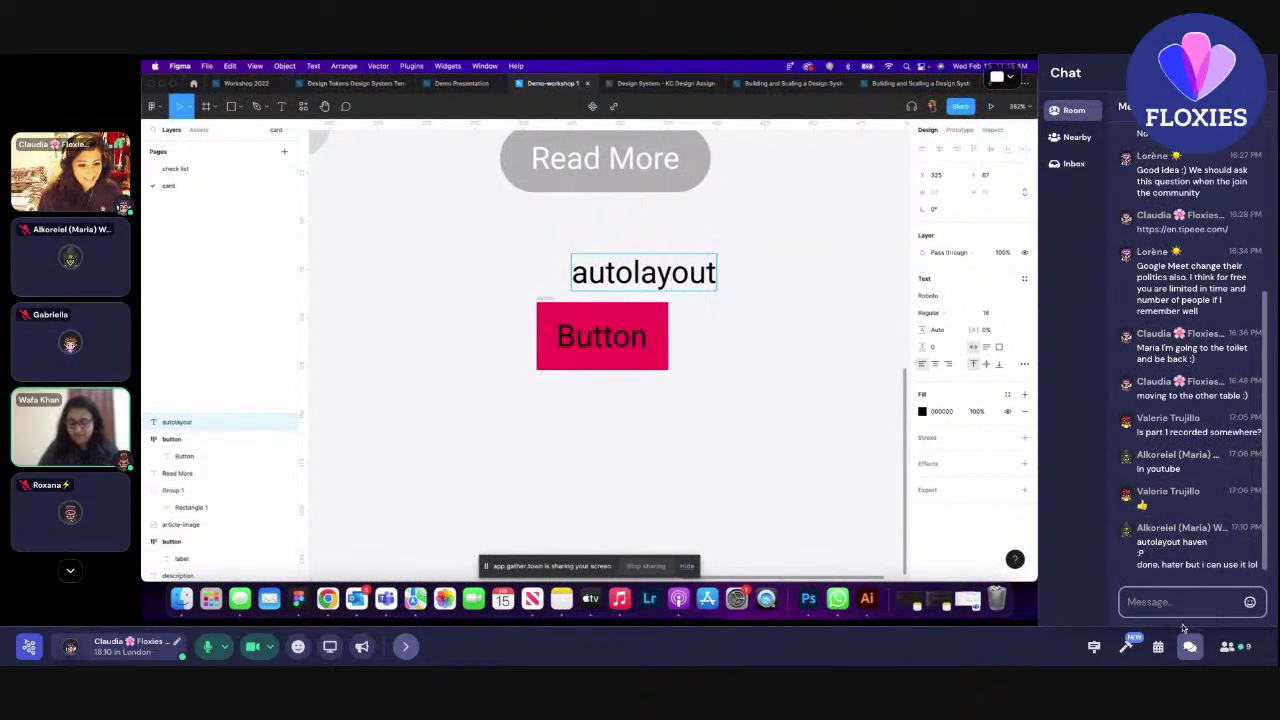
left_click(1190, 645)
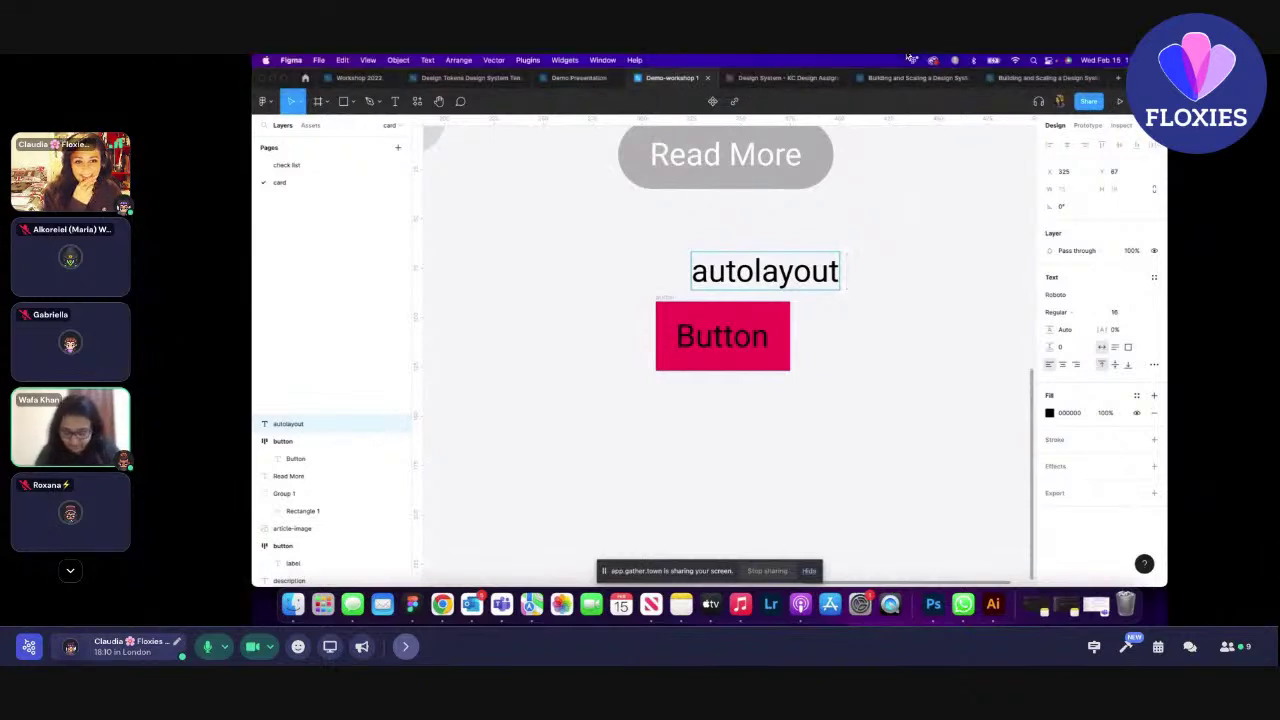
- Extend the text above the pink Button frame to read "autolayout - shift + A"
type("+")
key("BackSpace")
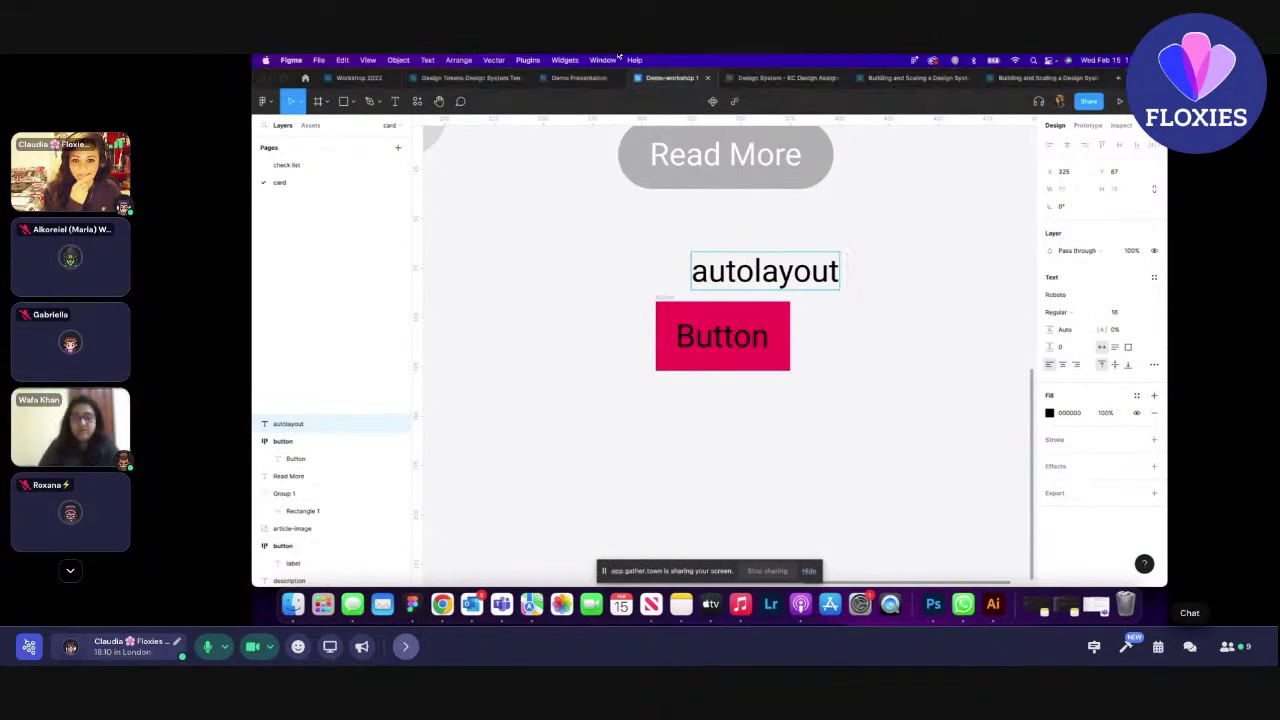
type("-")
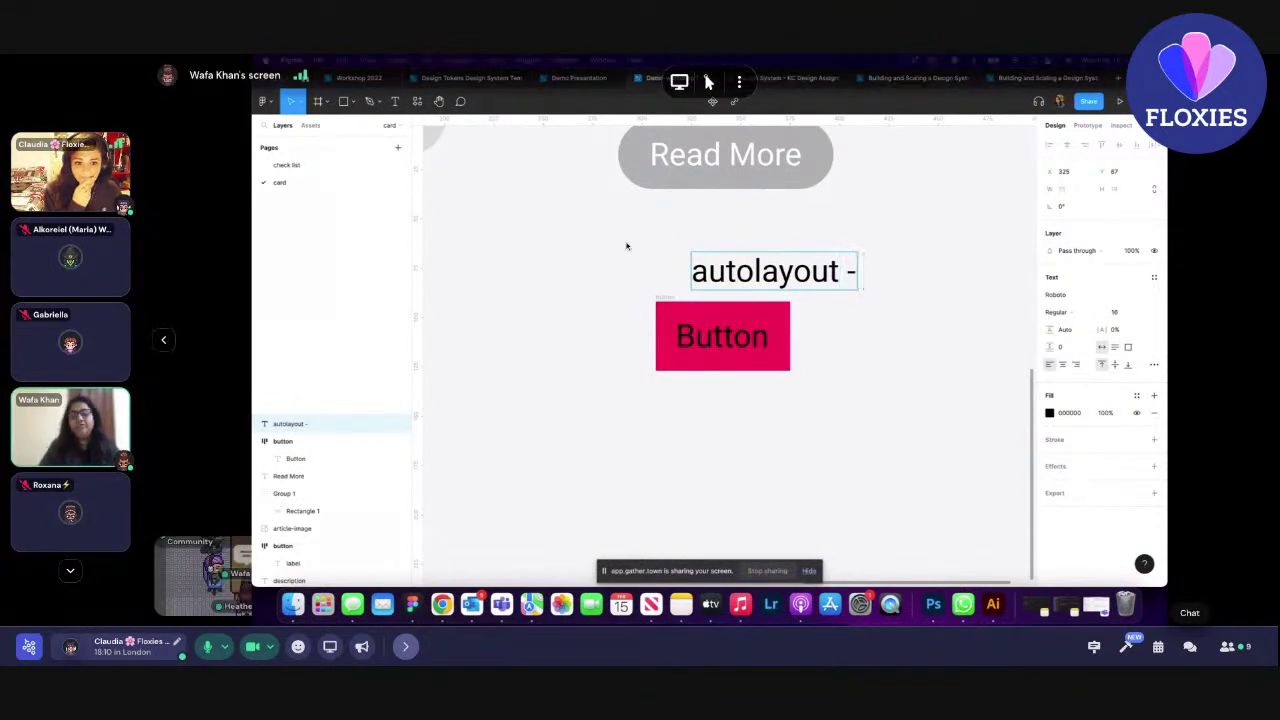
type(" shift + A")
key("Escape")
- Try auto layout on a copy of the Button label placed below the pink frame, and delete the resulting frame
left_click(735, 347)
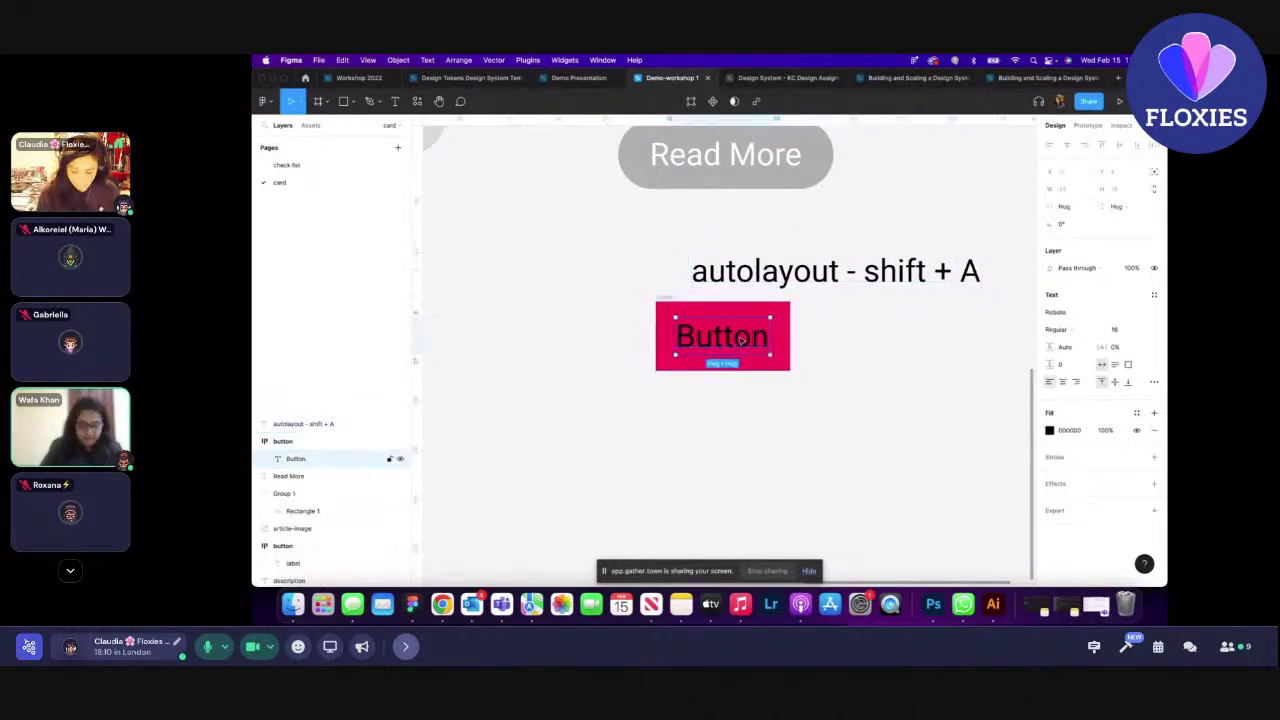
left_click_drag(741, 340, 765, 468)
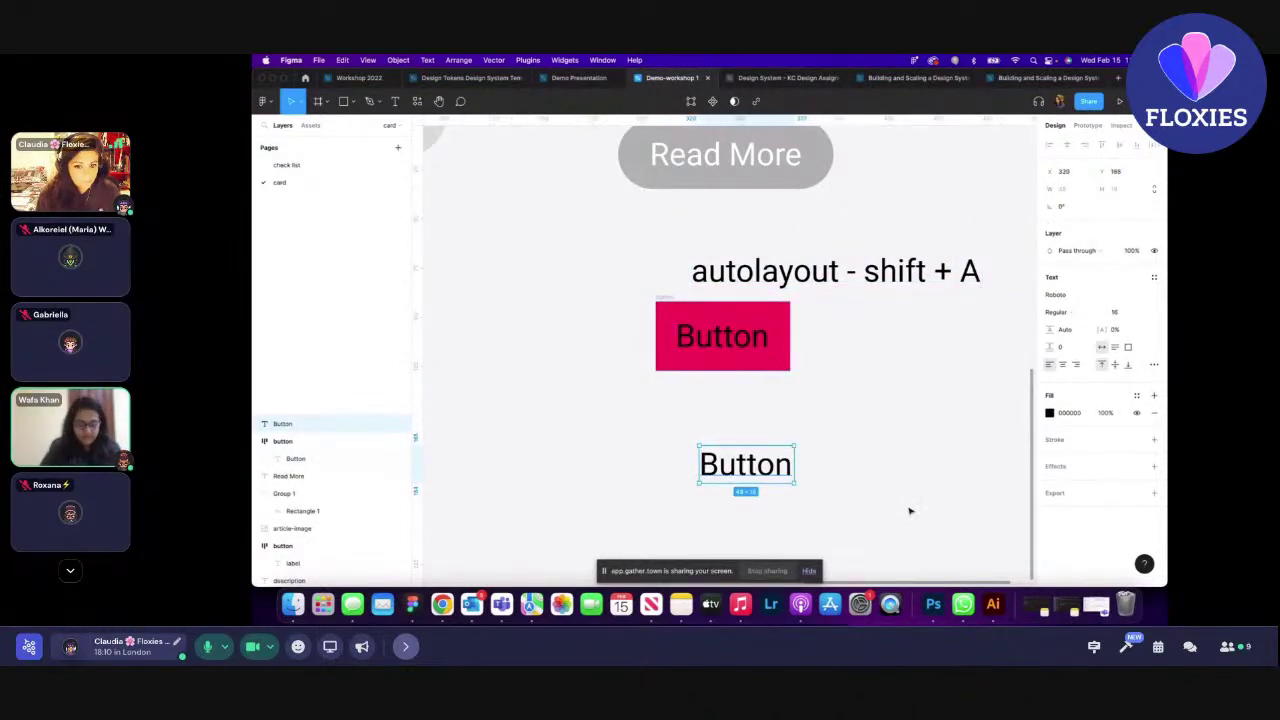
key("shift+a")
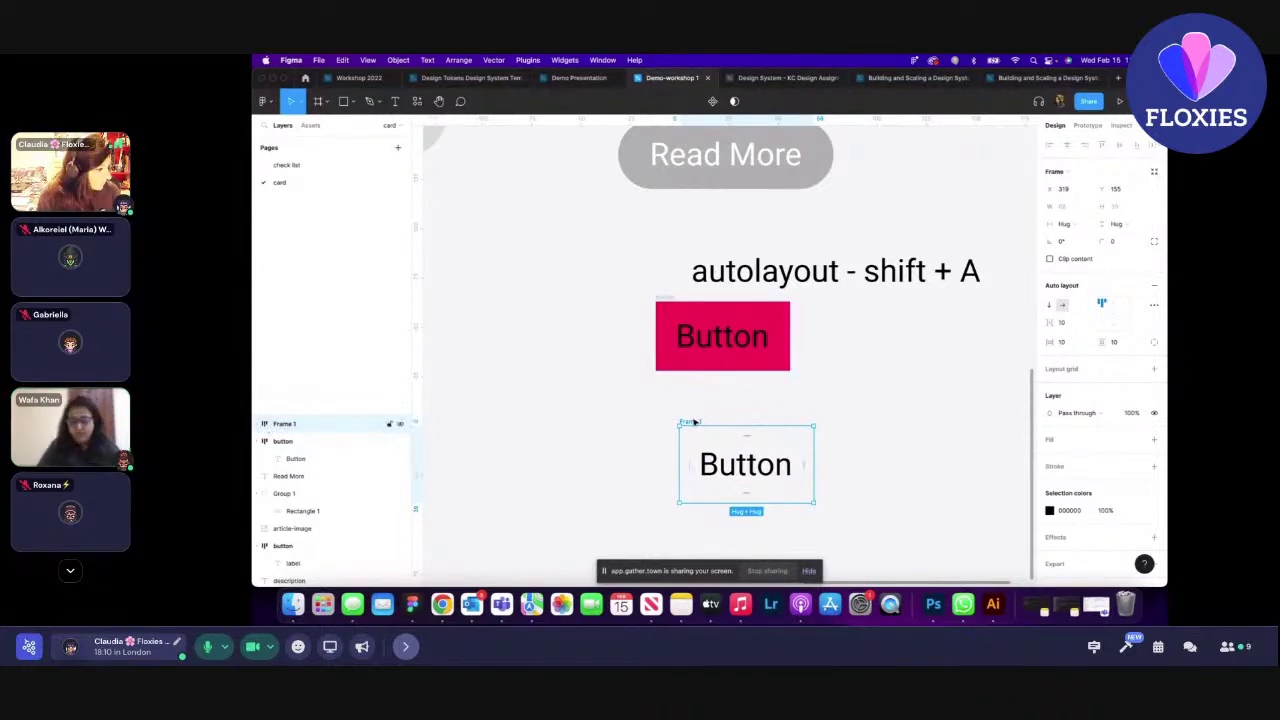
key("Delete")
- Move the pink Button frame slightly down and apply the text/white colour style to its label
left_click(662, 300)
left_click_drag(662, 300, 661, 347)
left_click(1136, 528)
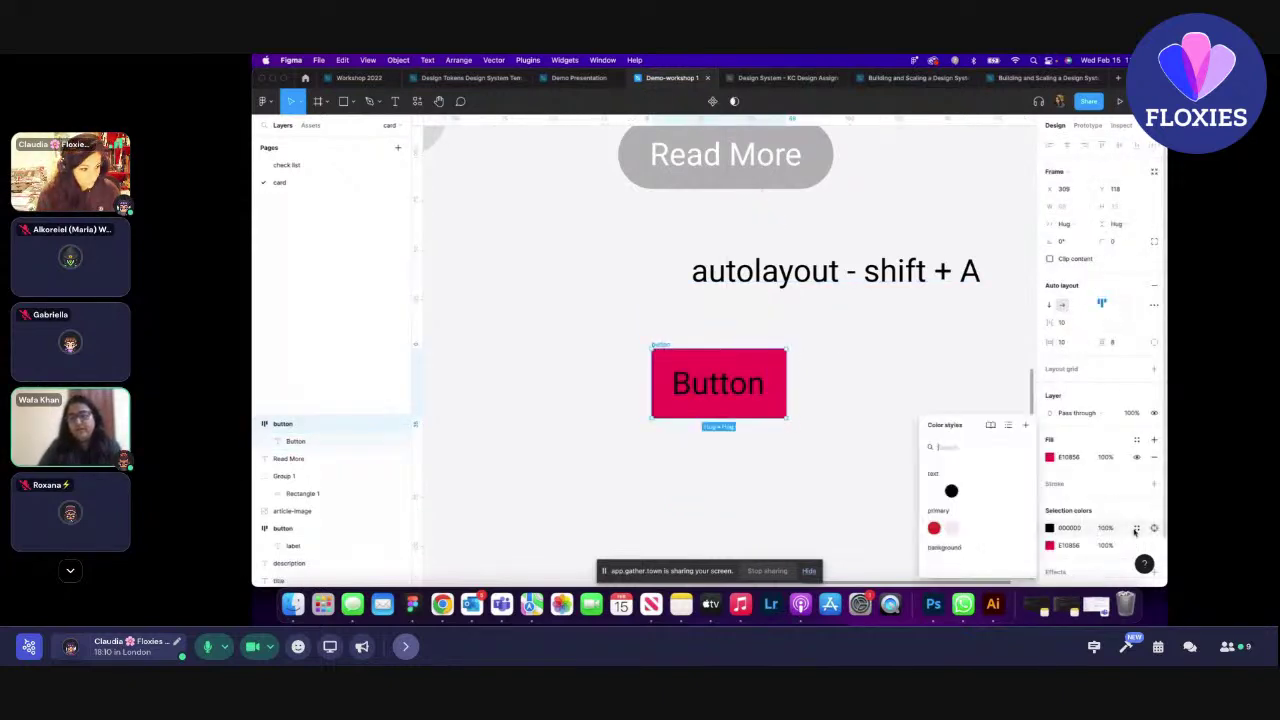
left_click(931, 493)
left_click(877, 388)
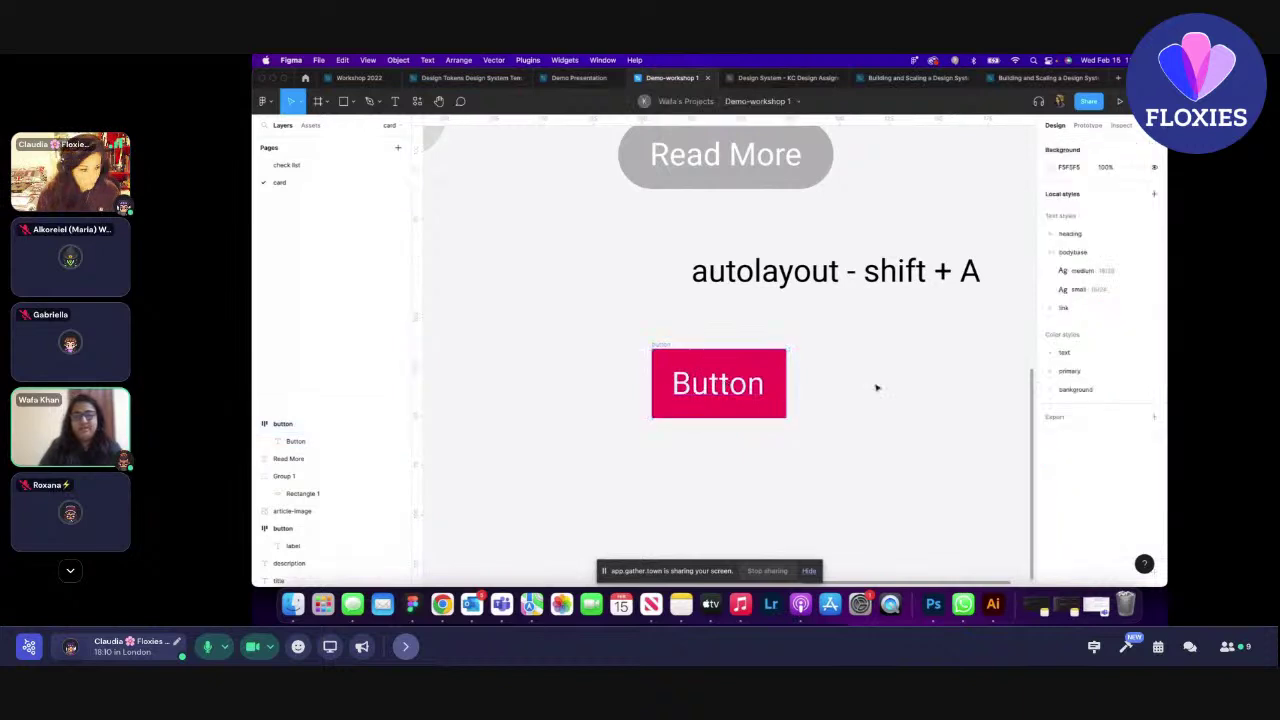
- Recolour the Read More button's fill to the pink document colour E10856
scroll(737, 248, "up", 2)
left_click(722, 258)
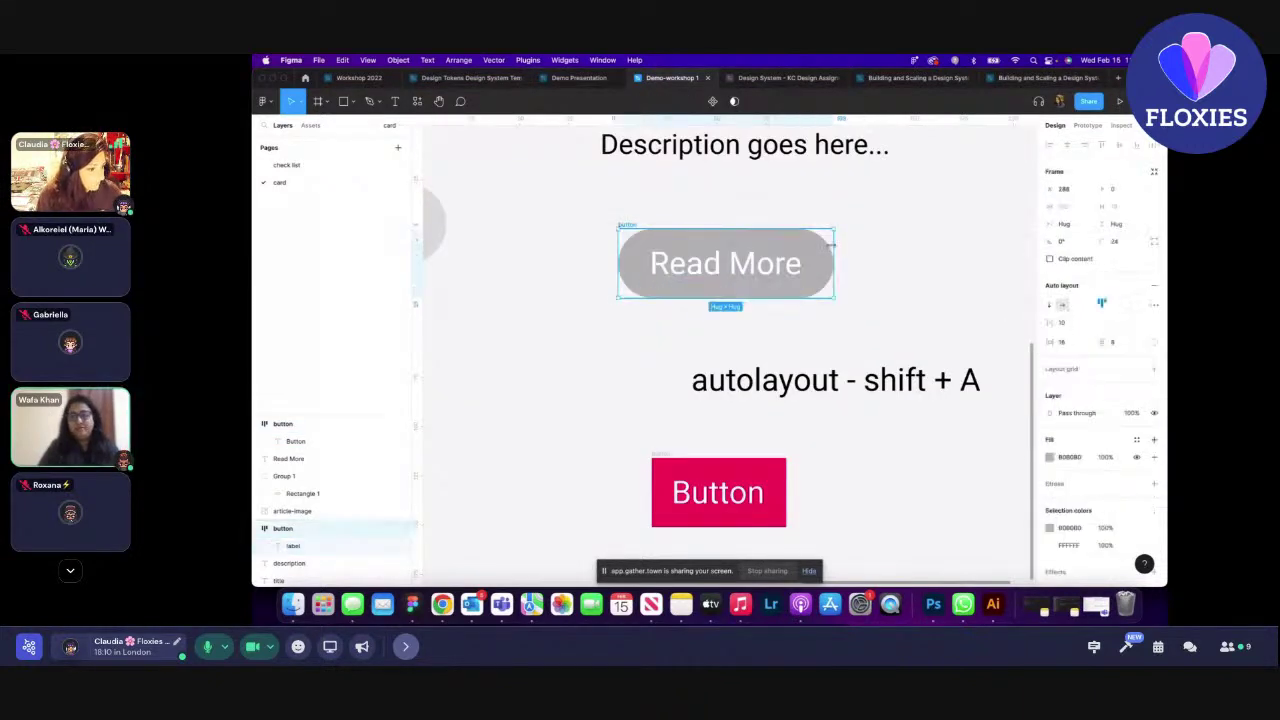
left_click(1049, 457)
left_click(920, 465)
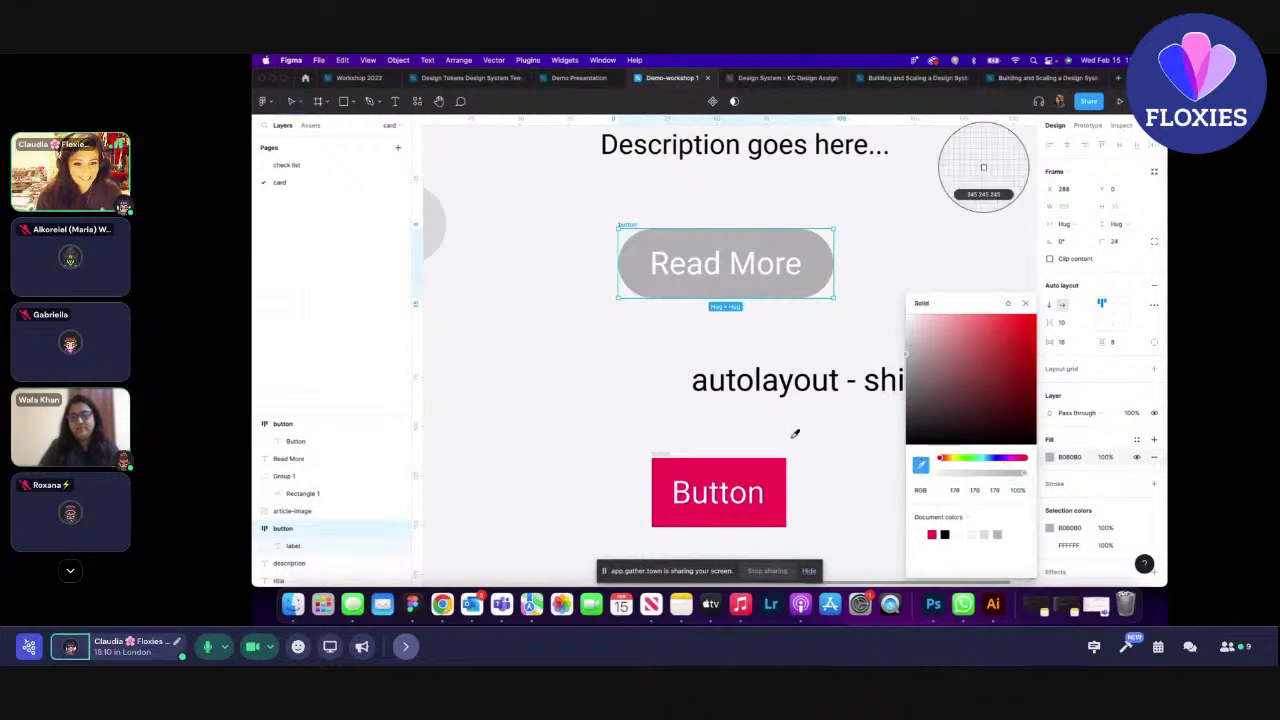
left_click(932, 533)
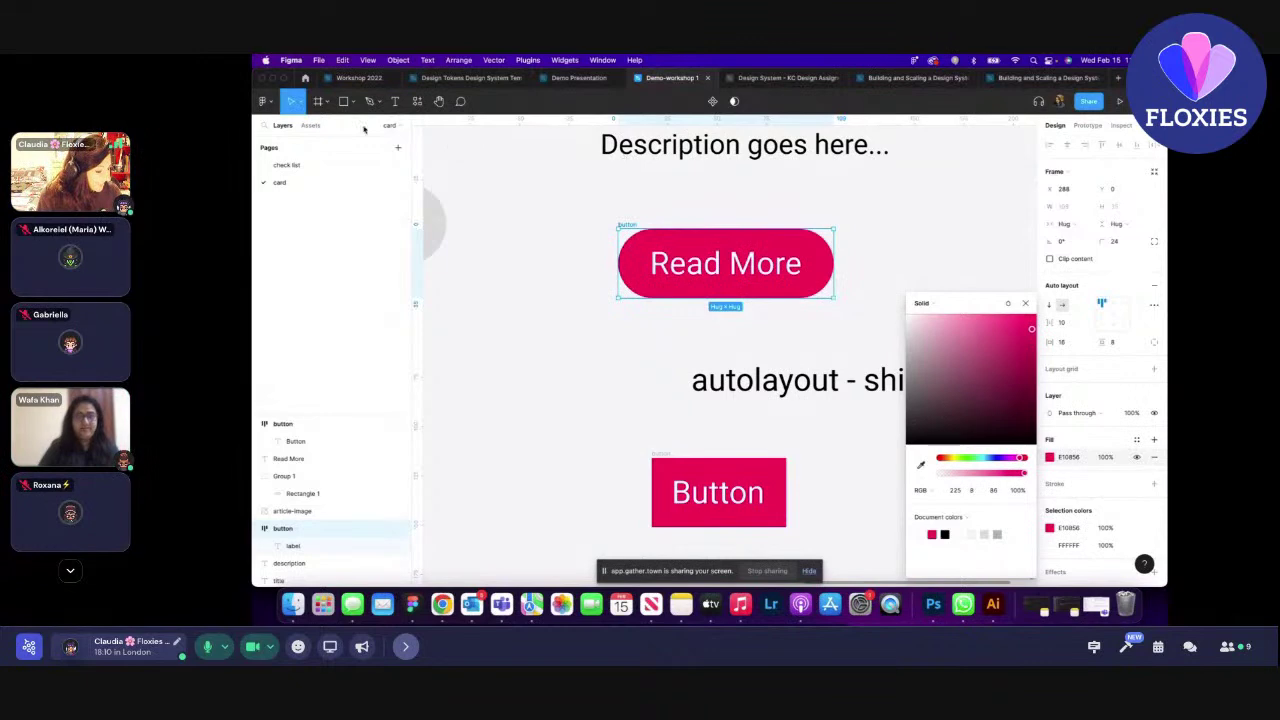
left_click(486, 242)
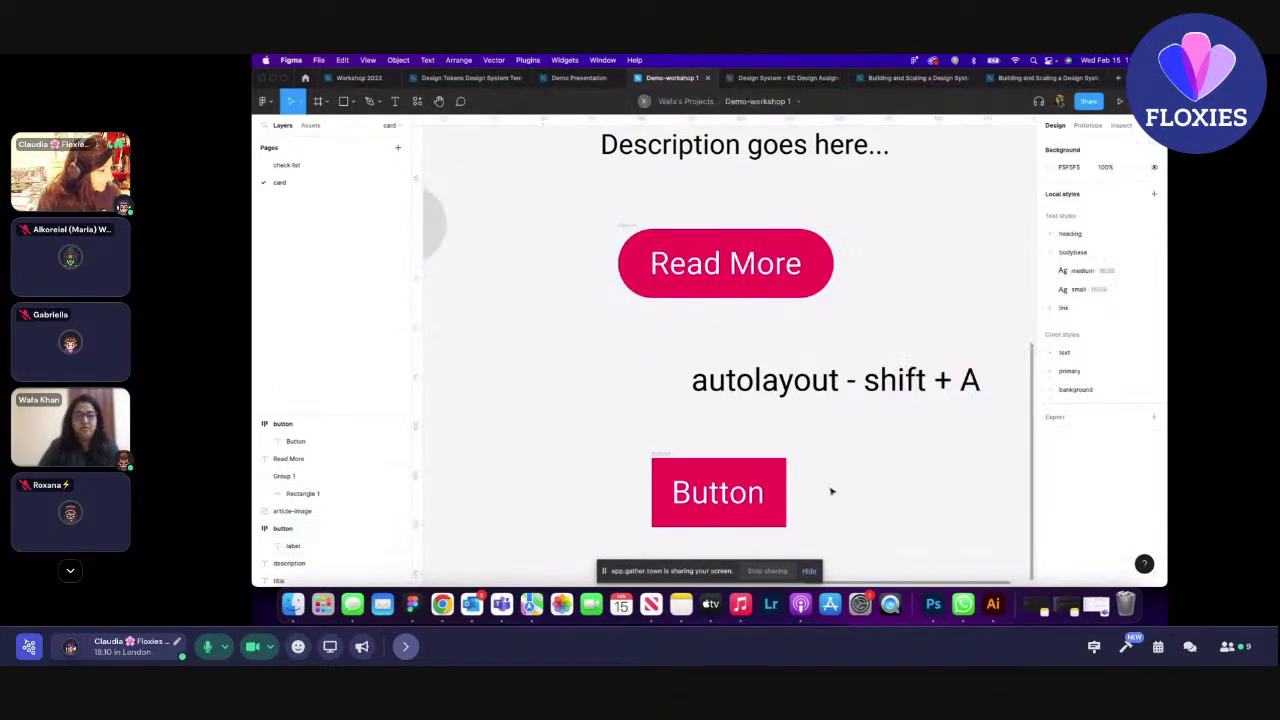
- Set the pink Button frame's corner radius to 24
scroll(830, 489, "down", 2)
left_click(722, 452)
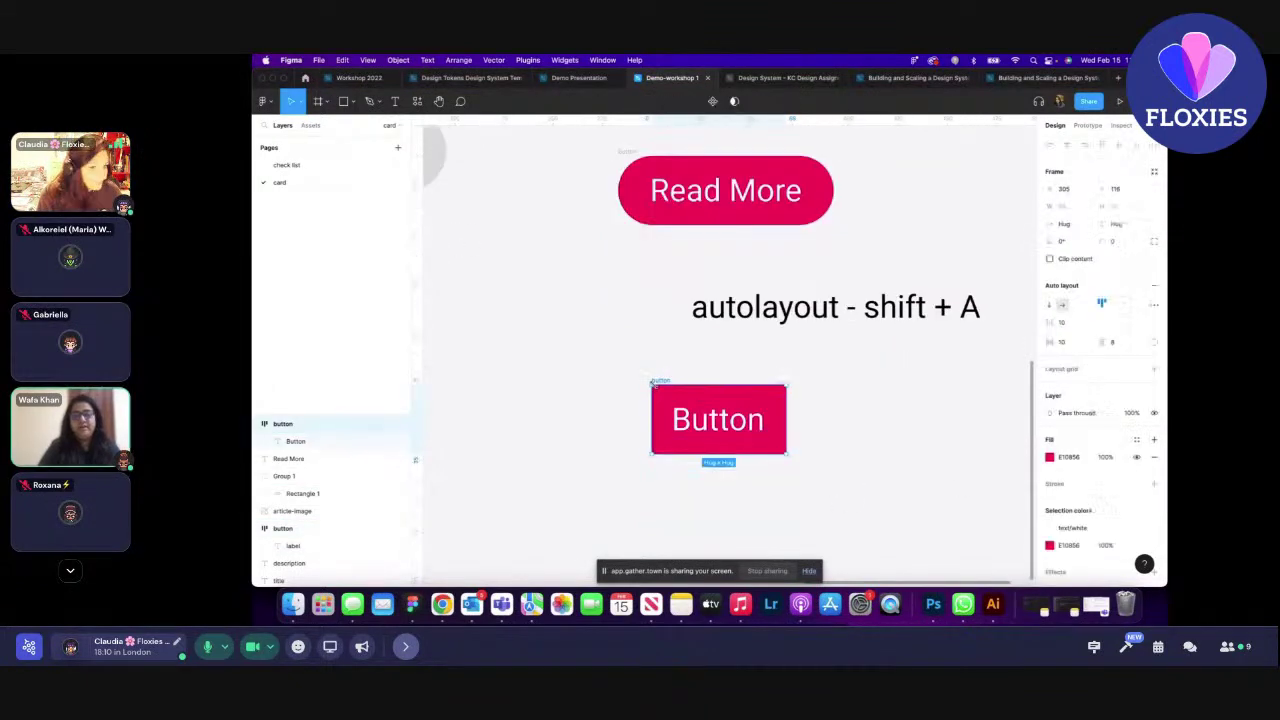
left_click(805, 168)
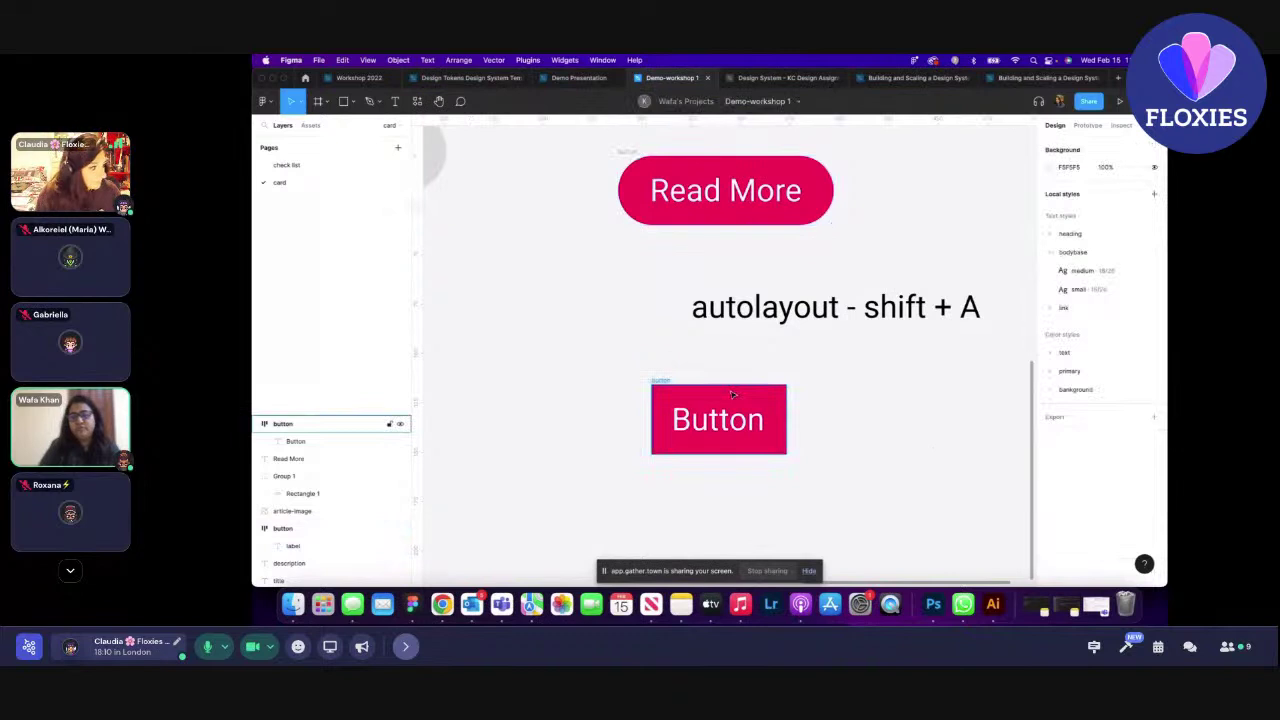
left_click(718, 420)
left_click(1117, 241)
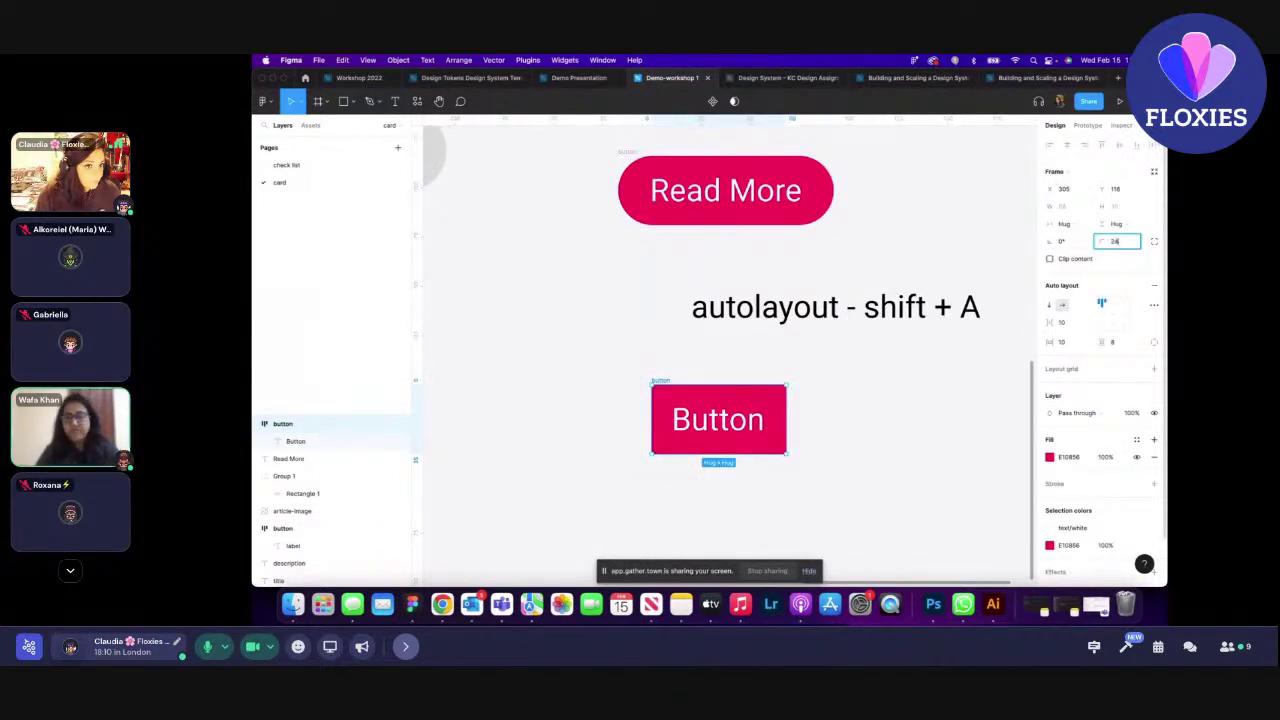
type("24")
key("Return")
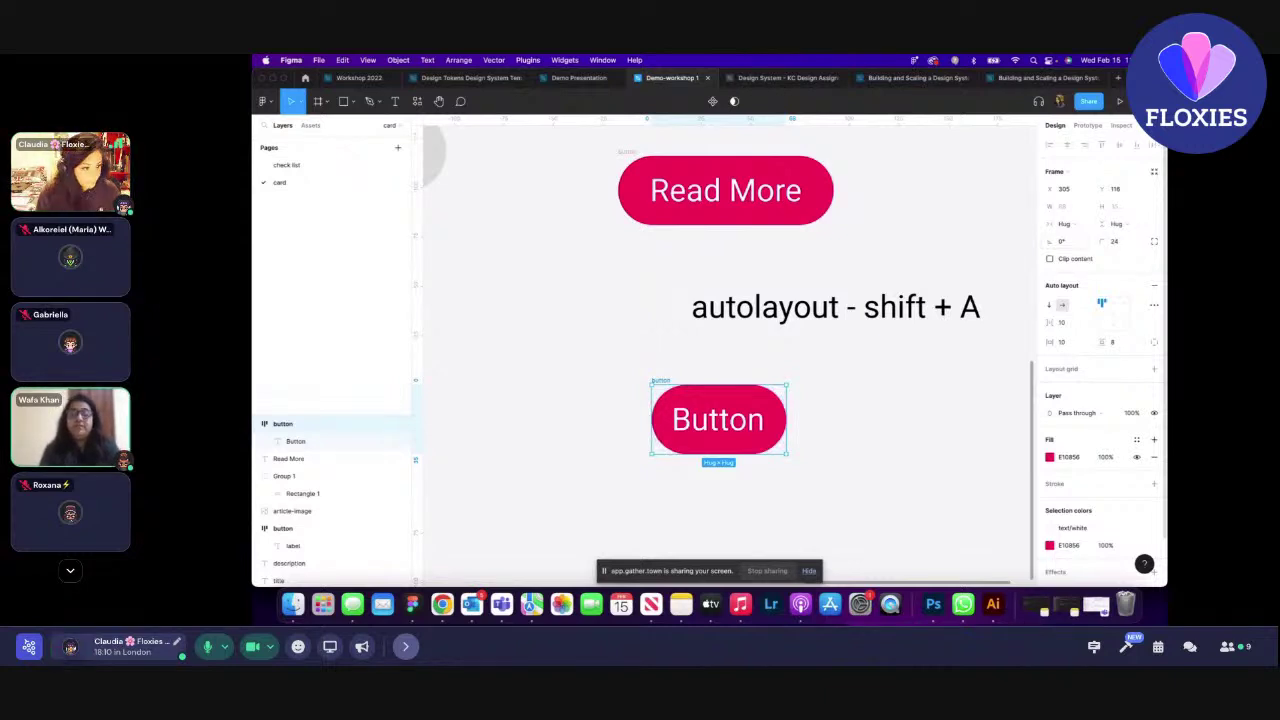
- Compare with the Read More button's label and set the Button frame's horizontal padding to 16
left_click(1062, 342)
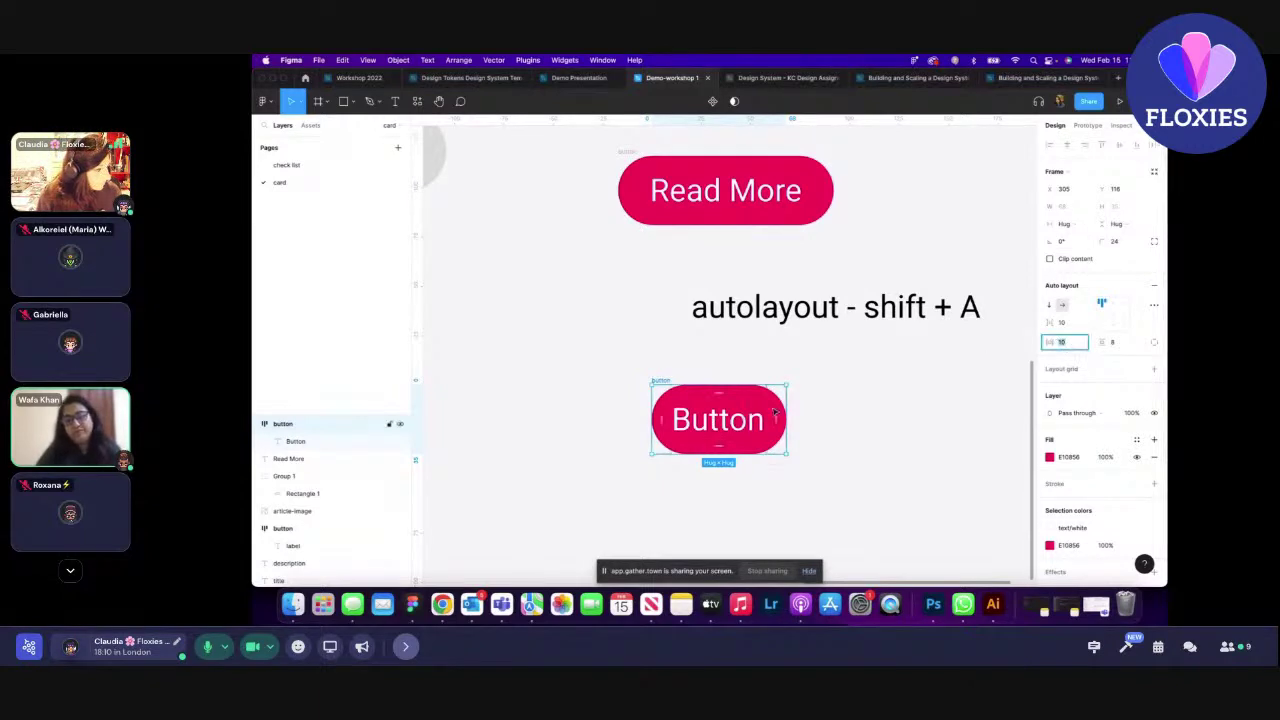
left_click(744, 194)
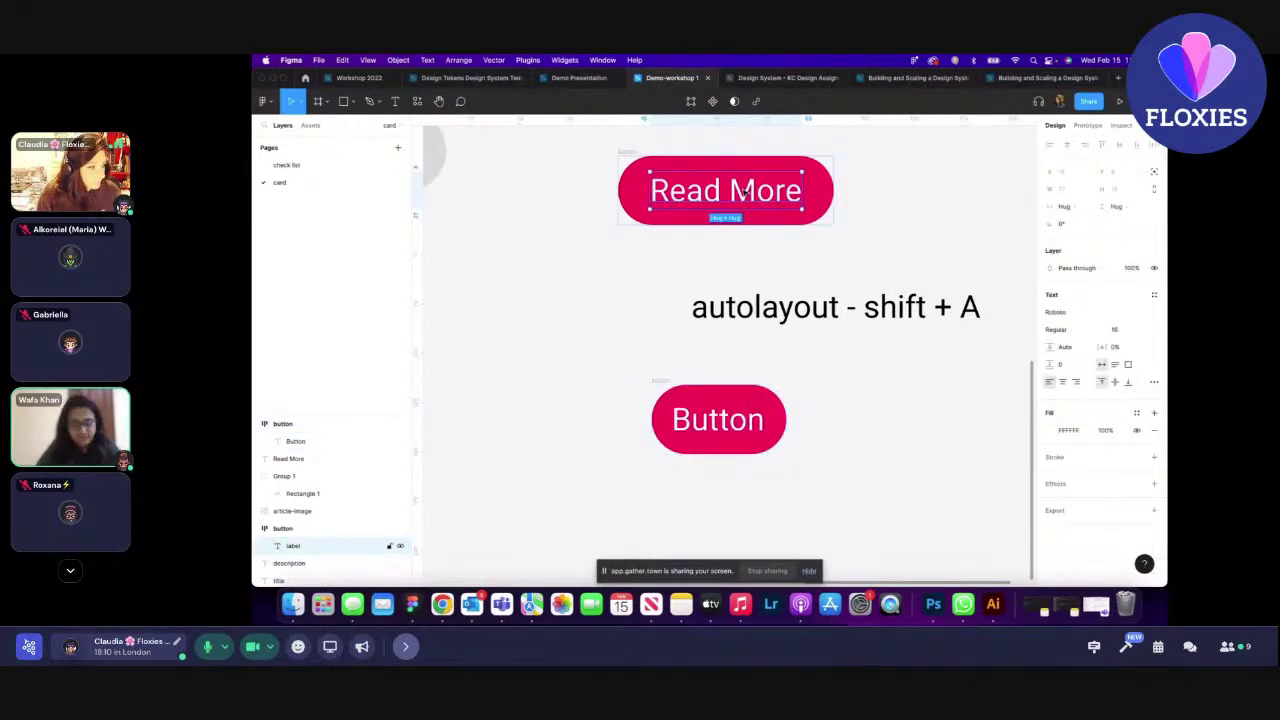
left_click(728, 424)
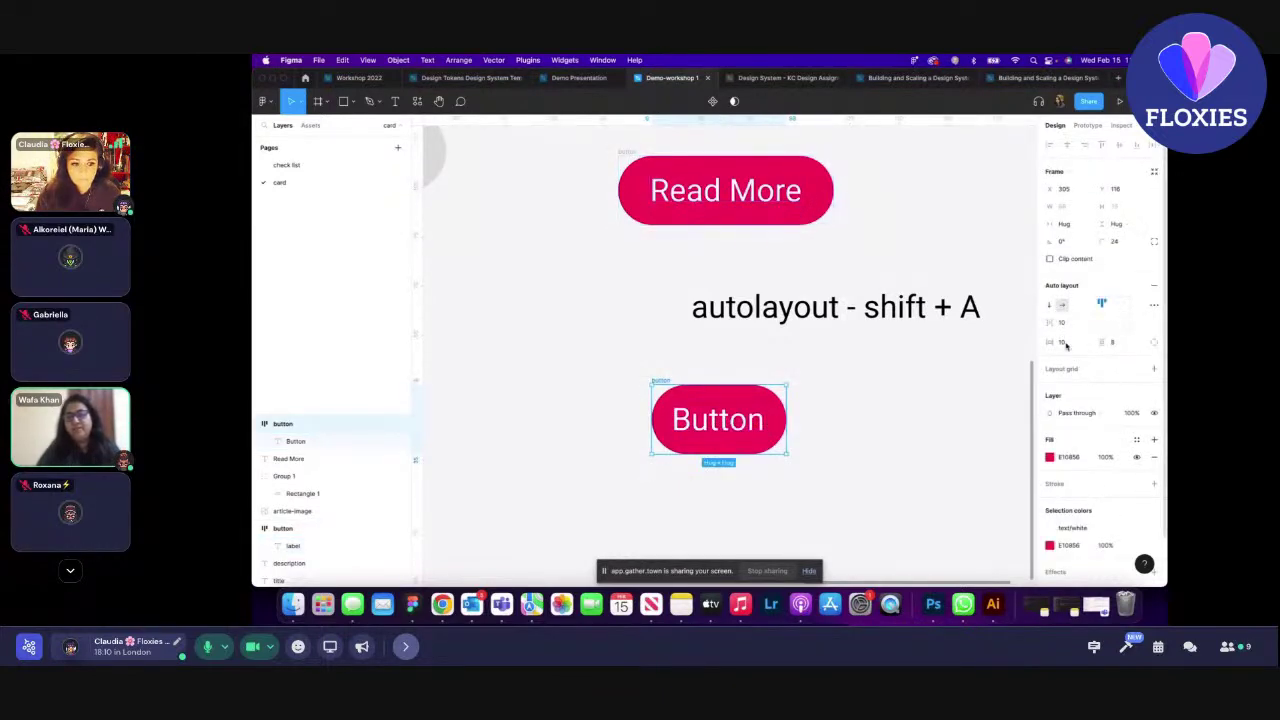
left_click(1068, 343)
type("16")
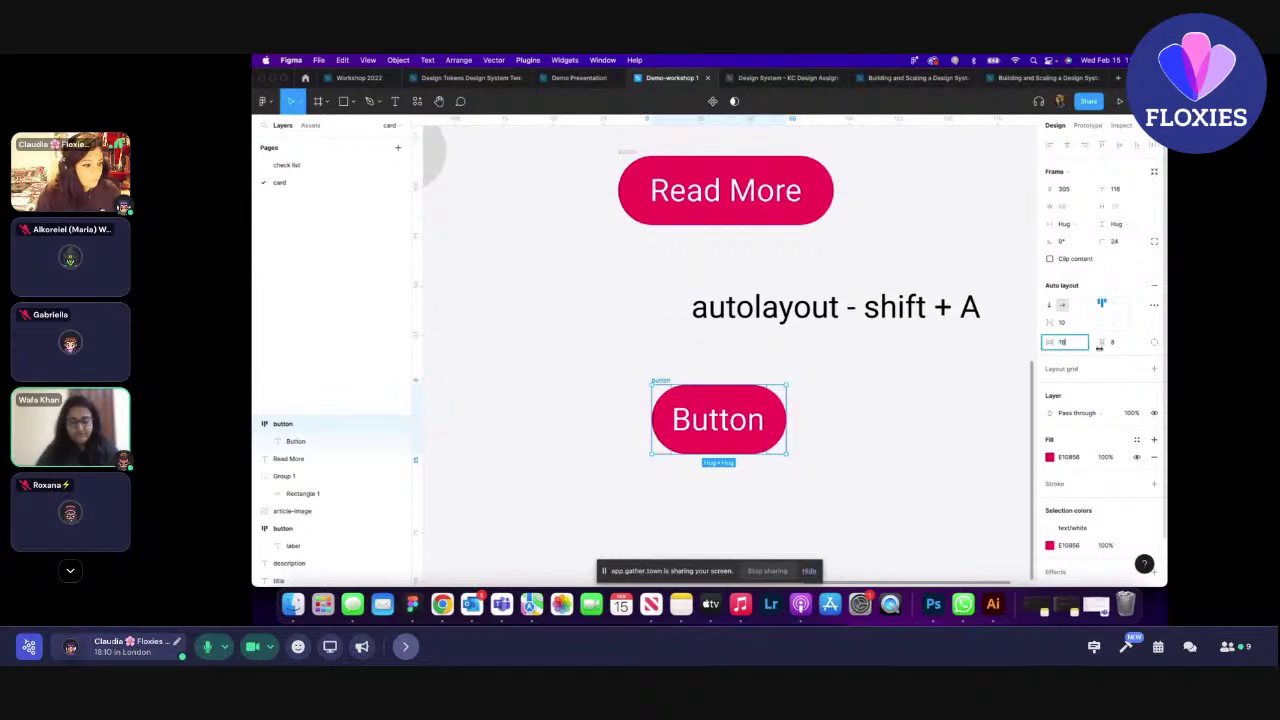
key("Return")
key("Escape")
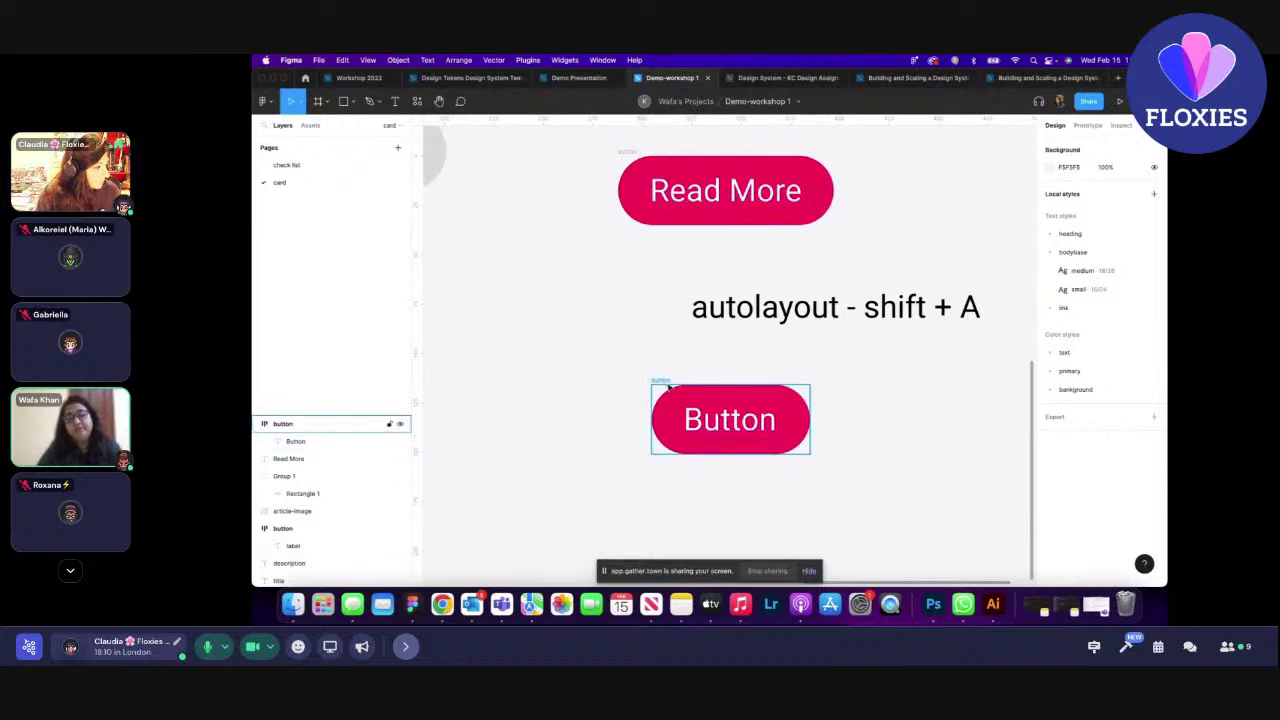
- Move the Button frame slightly to the left and keep its width resizing at Hug contents
left_click_drag(665, 382, 612, 377)
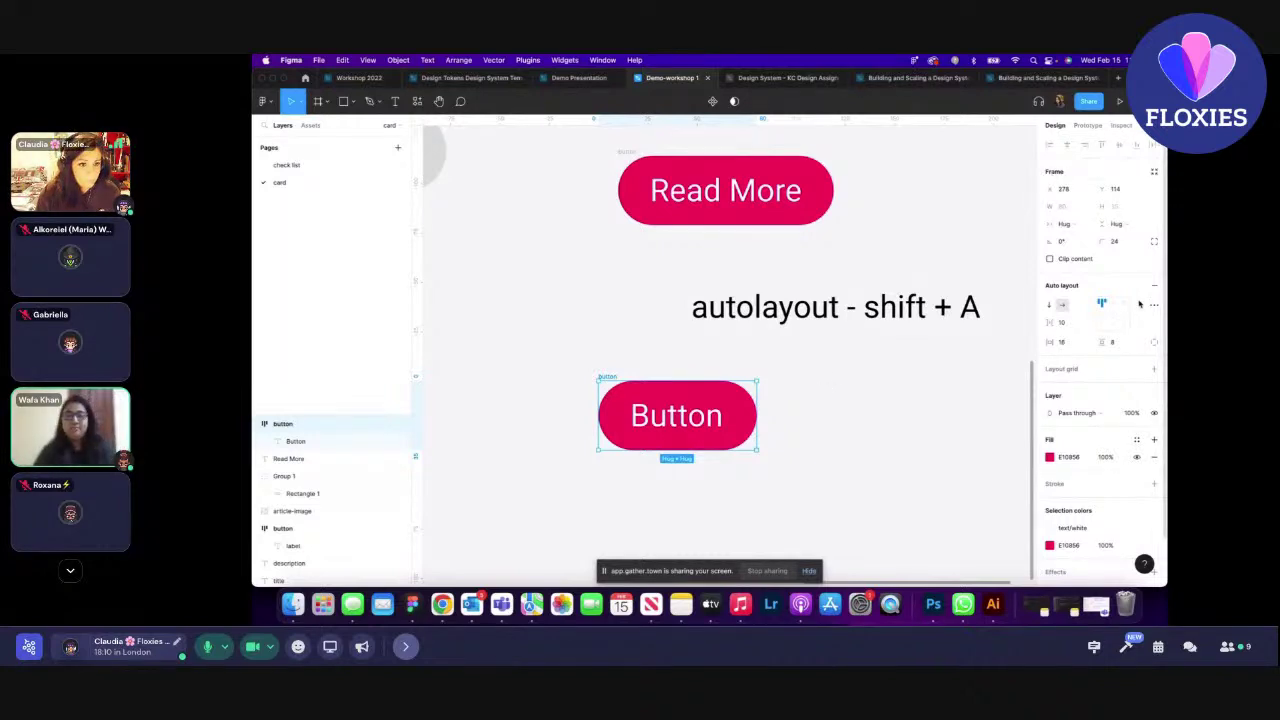
left_click(1080, 226)
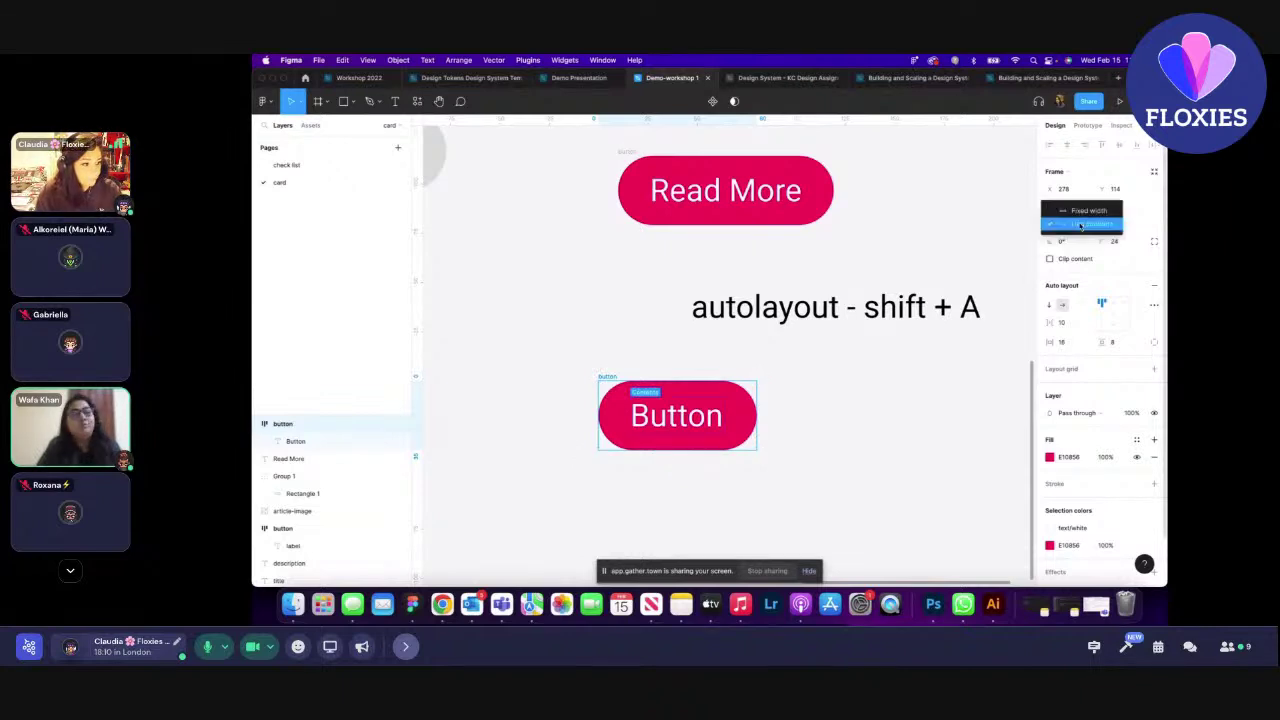
left_click(1080, 225)
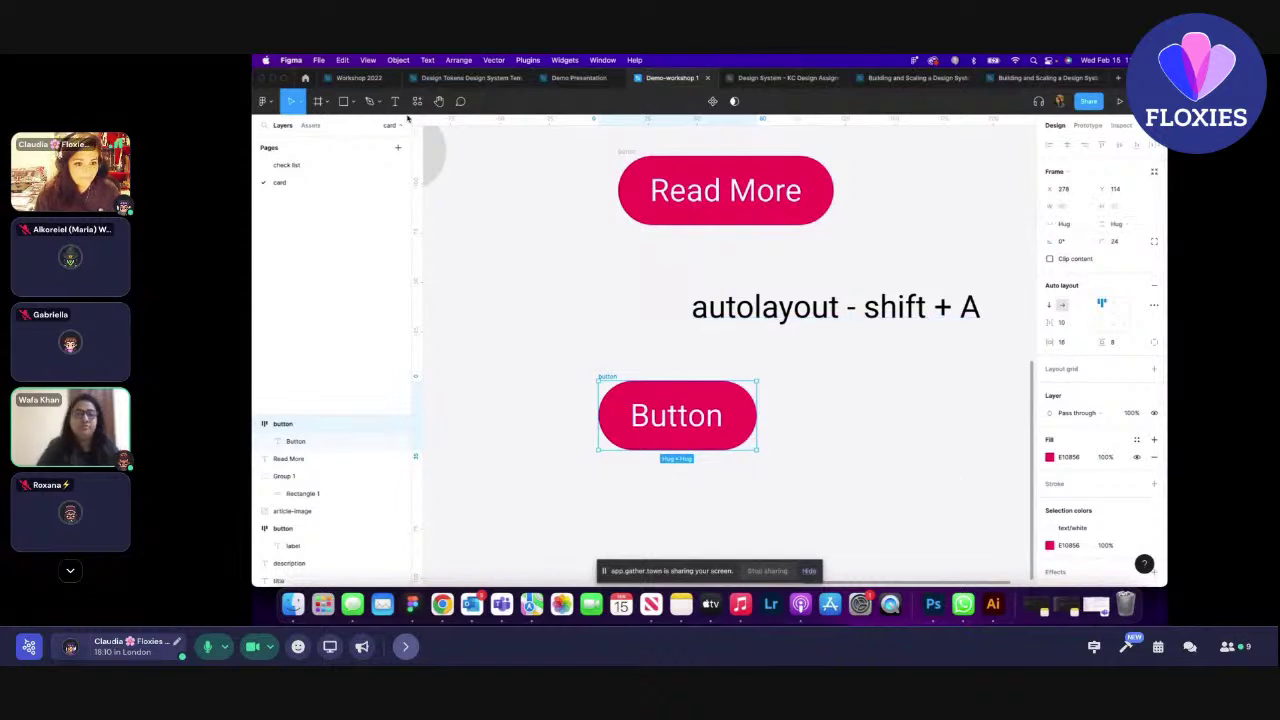
- Add a text layer reading "hug content" to the right of the Button frame
key("t")
scroll(908, 420, "down", 3, "ctrl")
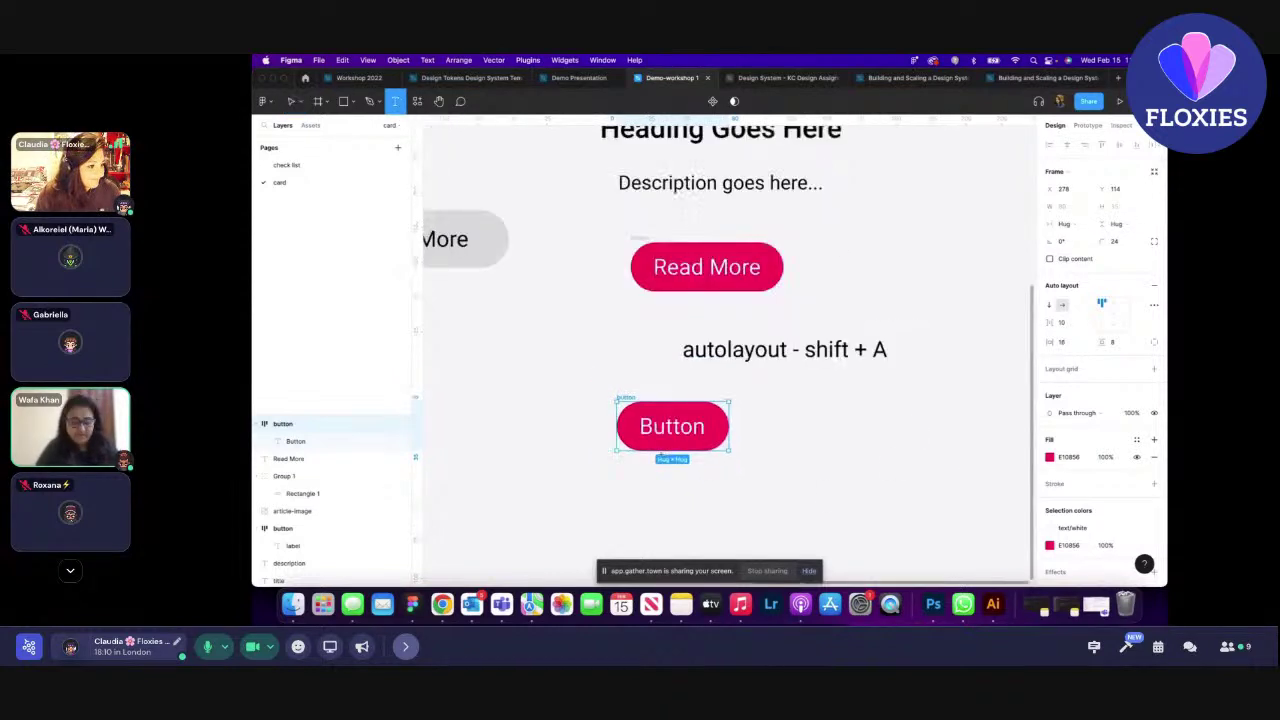
scroll(874, 445, "up", 3, "ctrl")
left_click(835, 422)
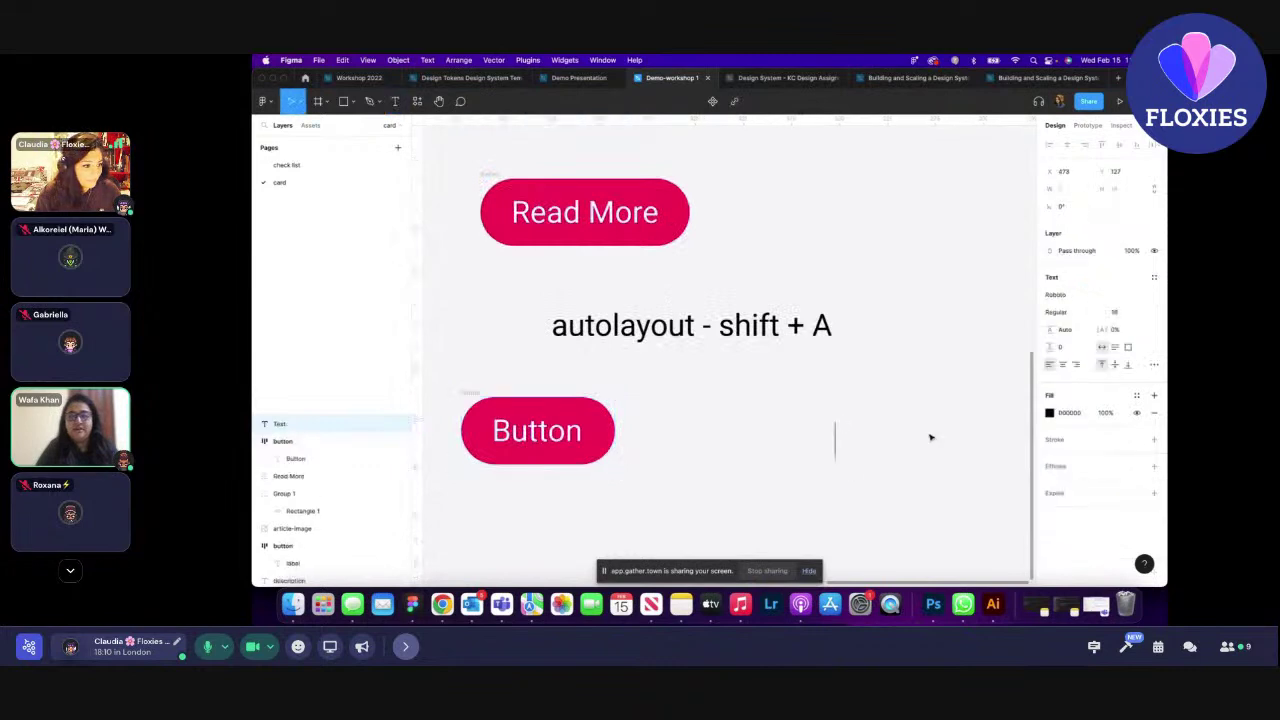
type("hug")
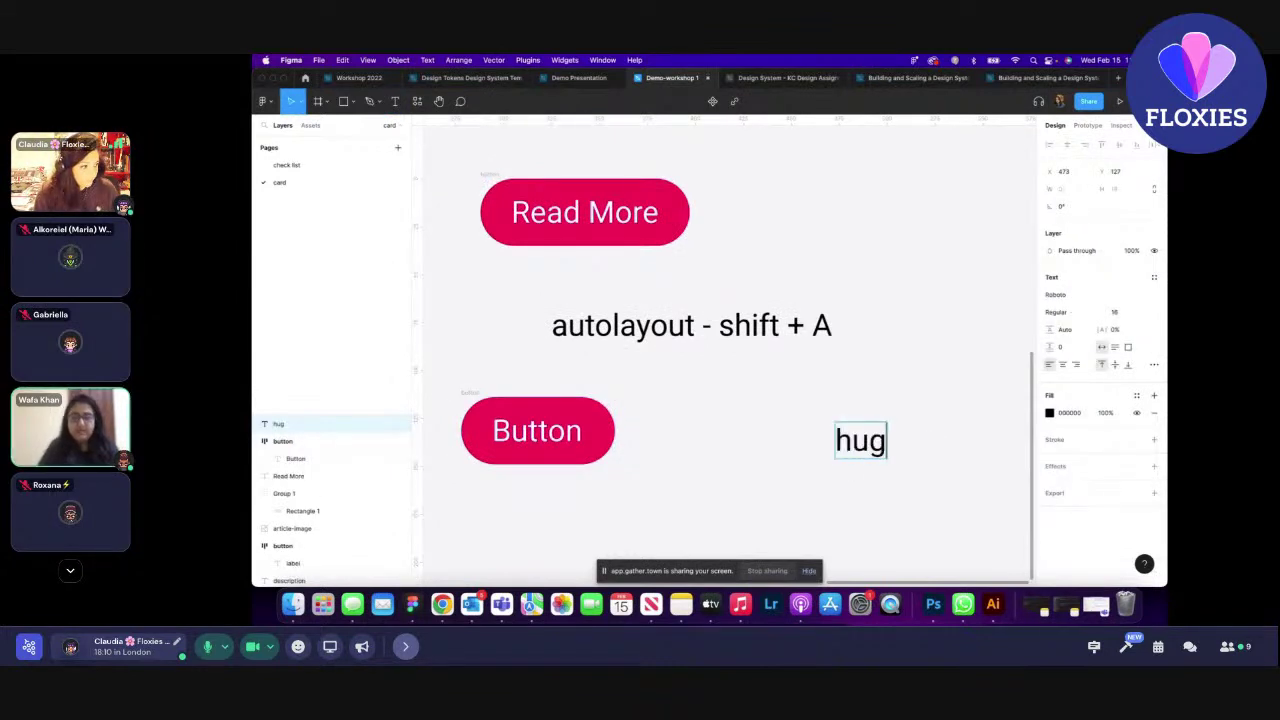
type(" content")
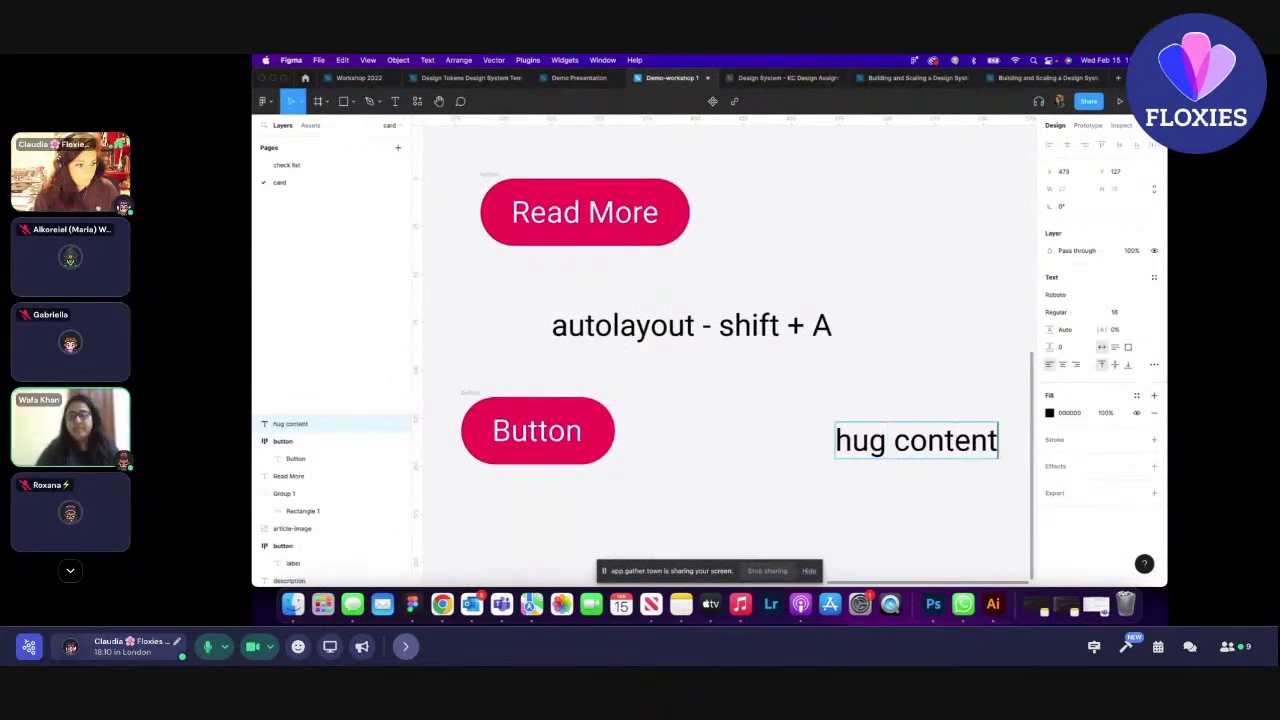
key("Escape")
- Duplicate the "hug content" text directly below it and change the copy to read "fill container"
left_click_drag(880, 440, 757, 478)
double_click(880, 477)
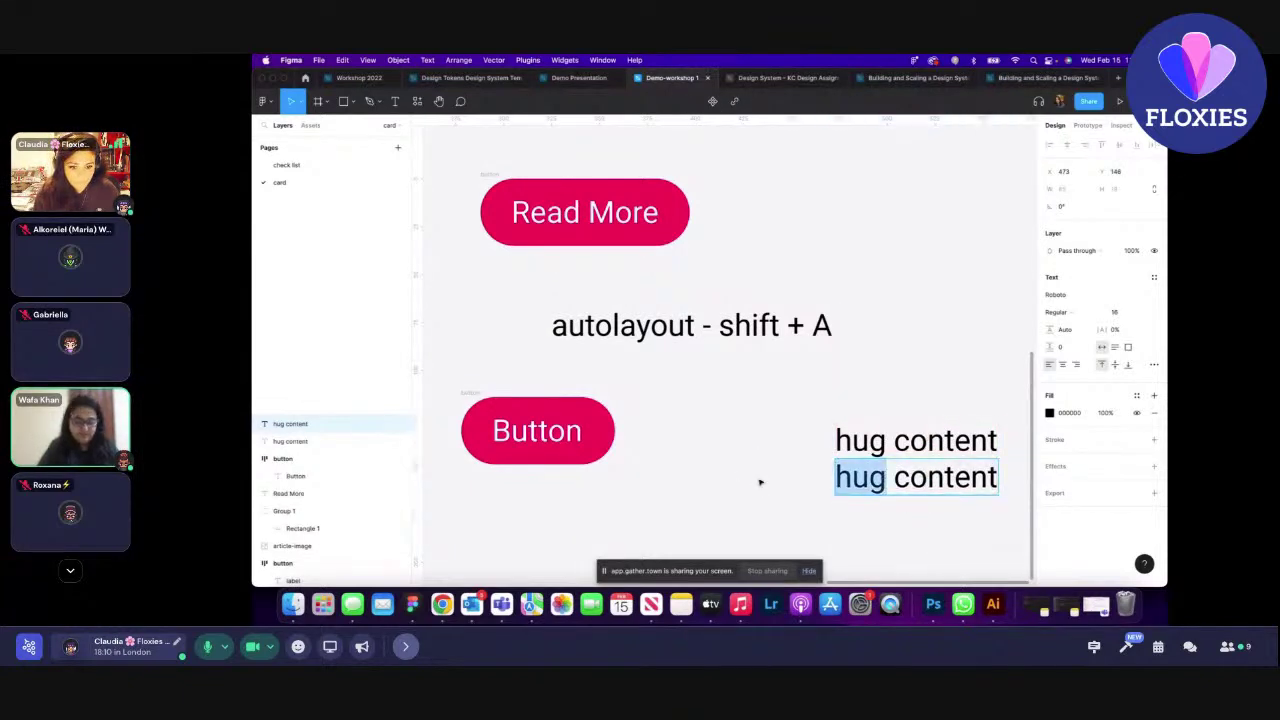
type("fill container")
scroll(917, 309, "down", 3)
scroll(1003, 433, "up", 3)
key("Escape")
double_click(900, 413)
left_click_drag(891, 413, 1054, 428)
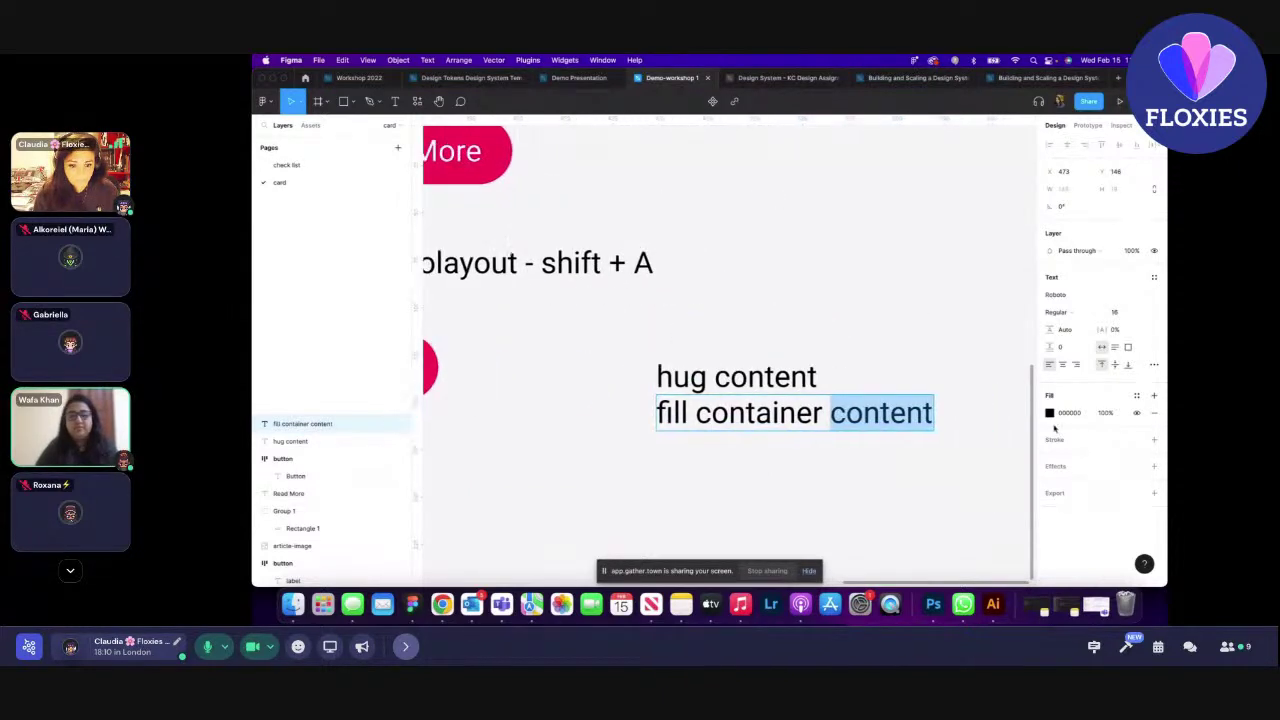
key("BackSpace")
key("Escape")
- Duplicate the "fill container" text below it and change the copy to read "fixed width"
left_click_drag(670, 415, 668, 455)
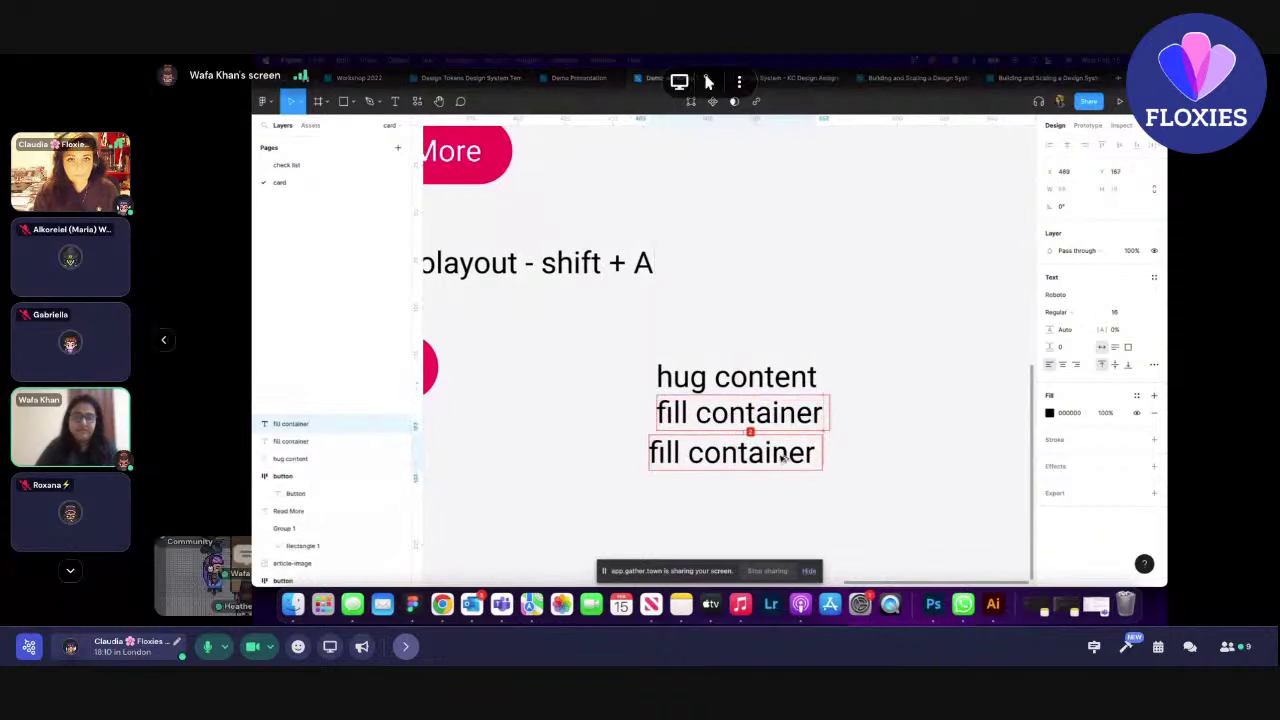
double_click(668, 455)
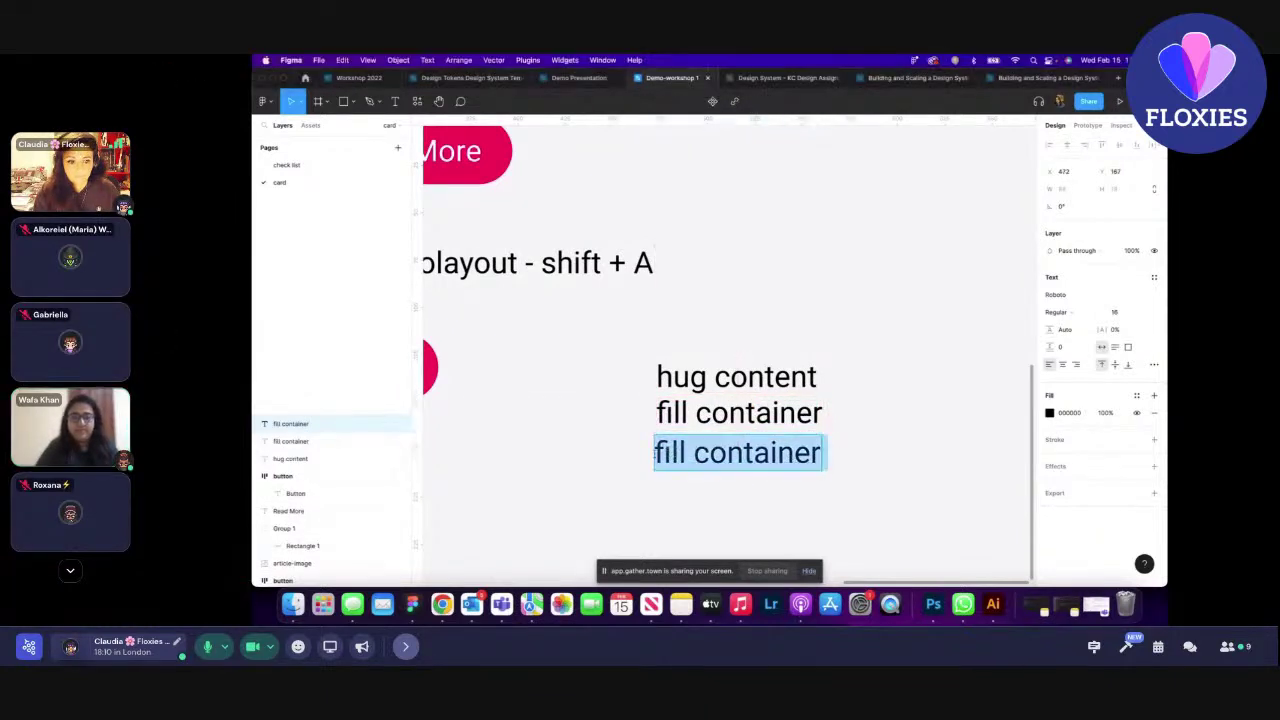
left_click_drag(673, 456, 925, 480)
type("x")
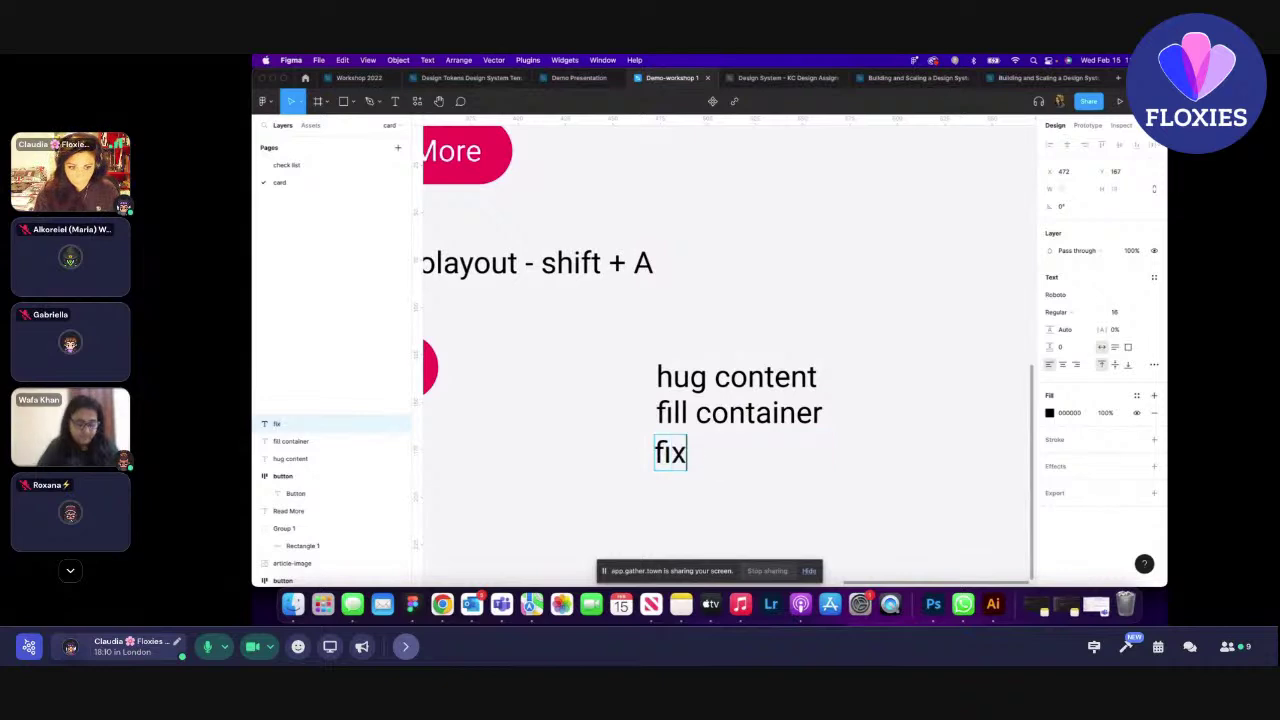
type("ed width")
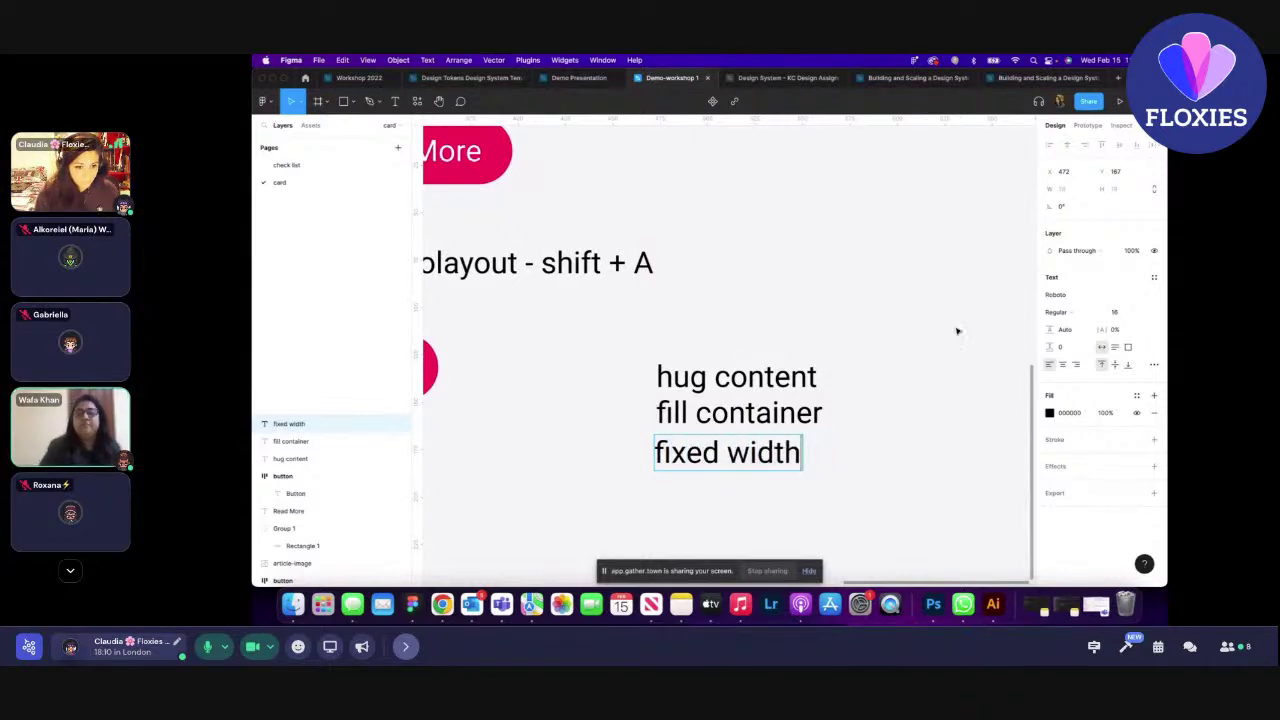
key("Escape")
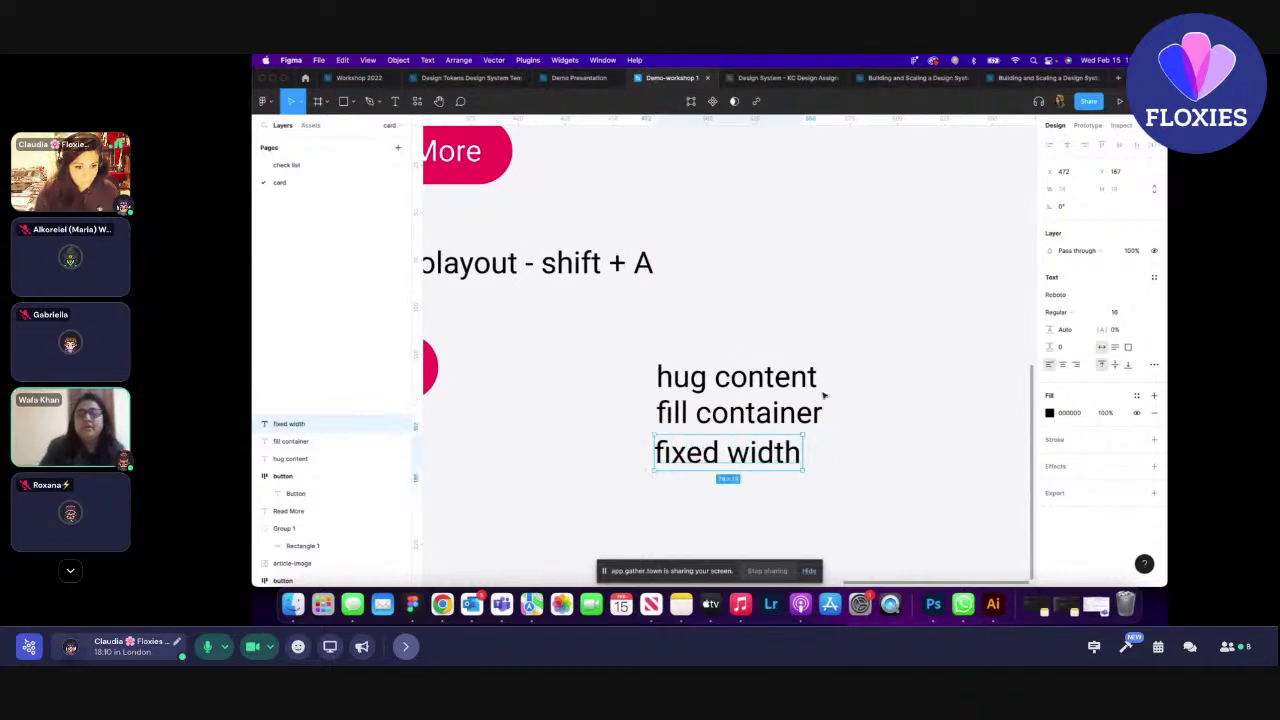
left_click(851, 462)
left_click(797, 457)
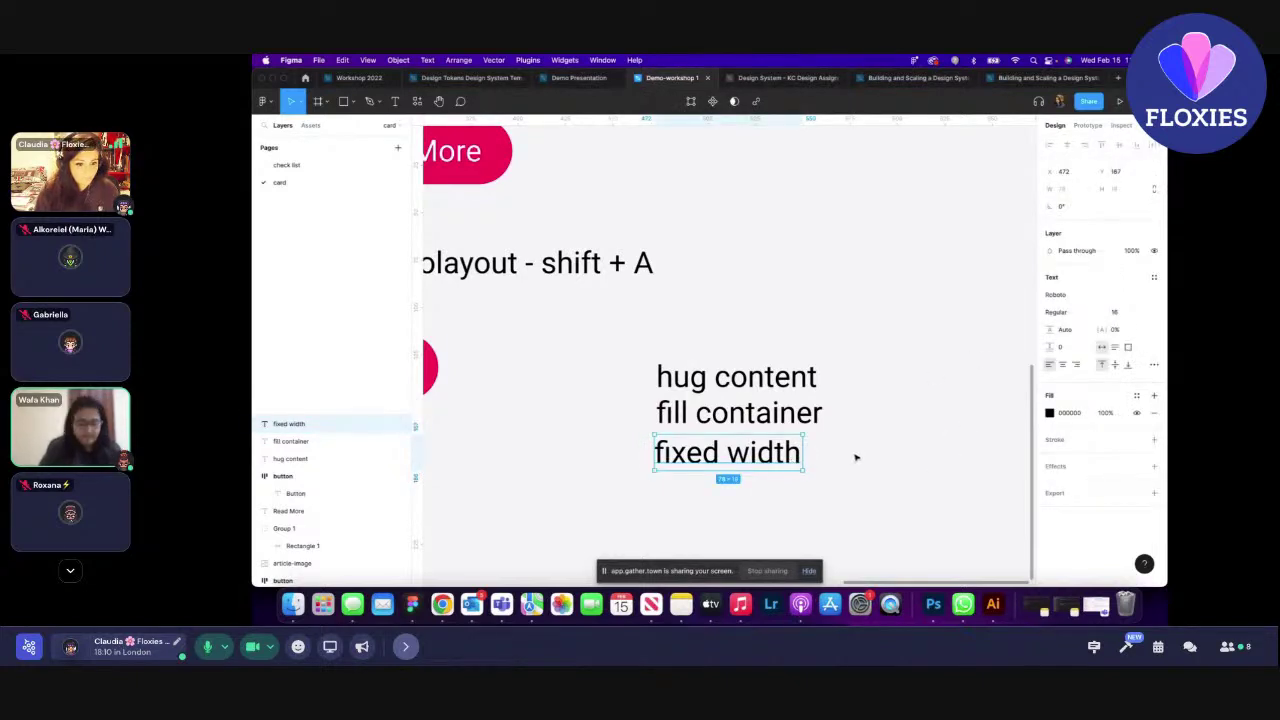
- Set the Button frame's horizontal resizing to Fixed width and its width to 200
scroll(855, 455, "down", 3, "ctrl")
scroll(614, 443, "up", 5)
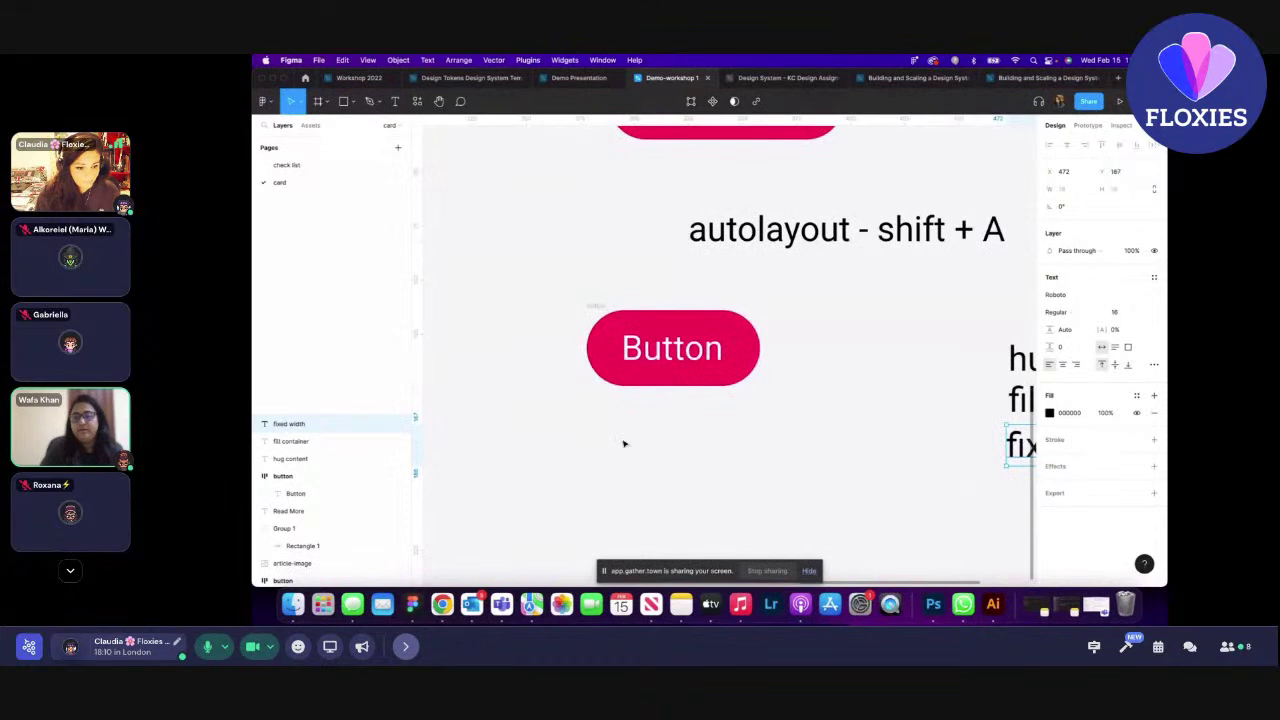
left_click(603, 316)
scroll(604, 400, "down", 3)
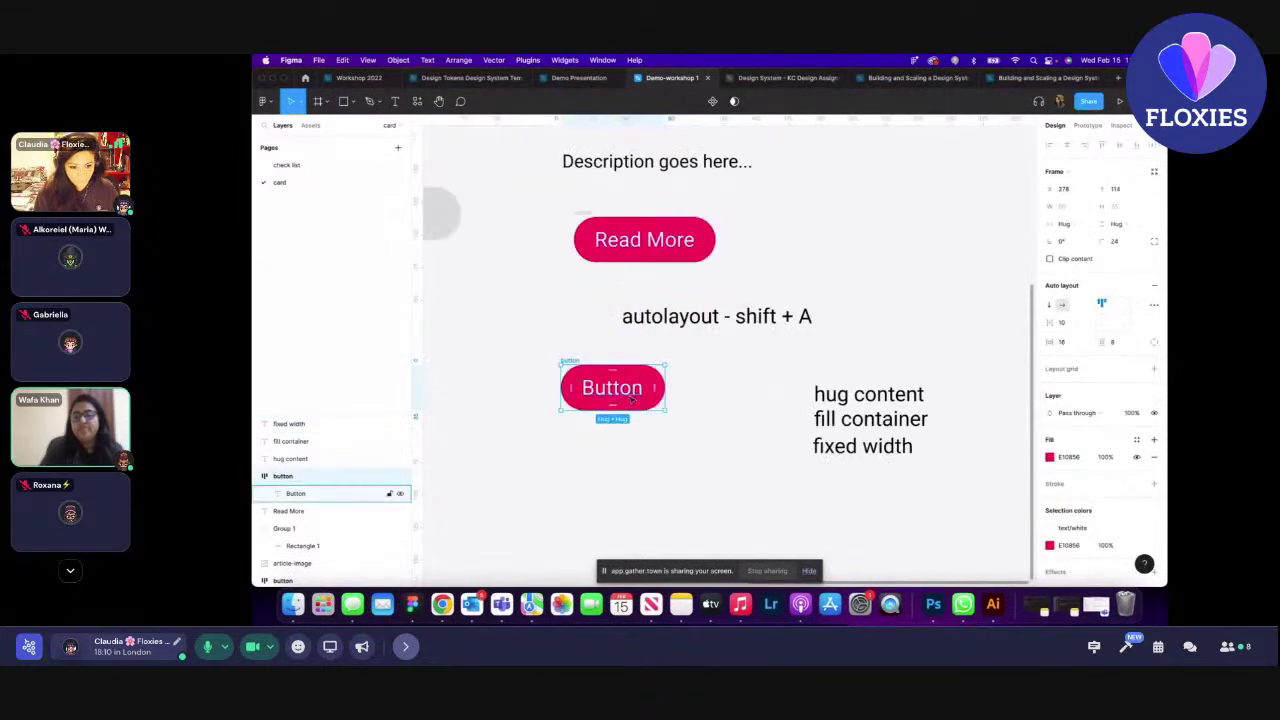
left_click(1083, 225)
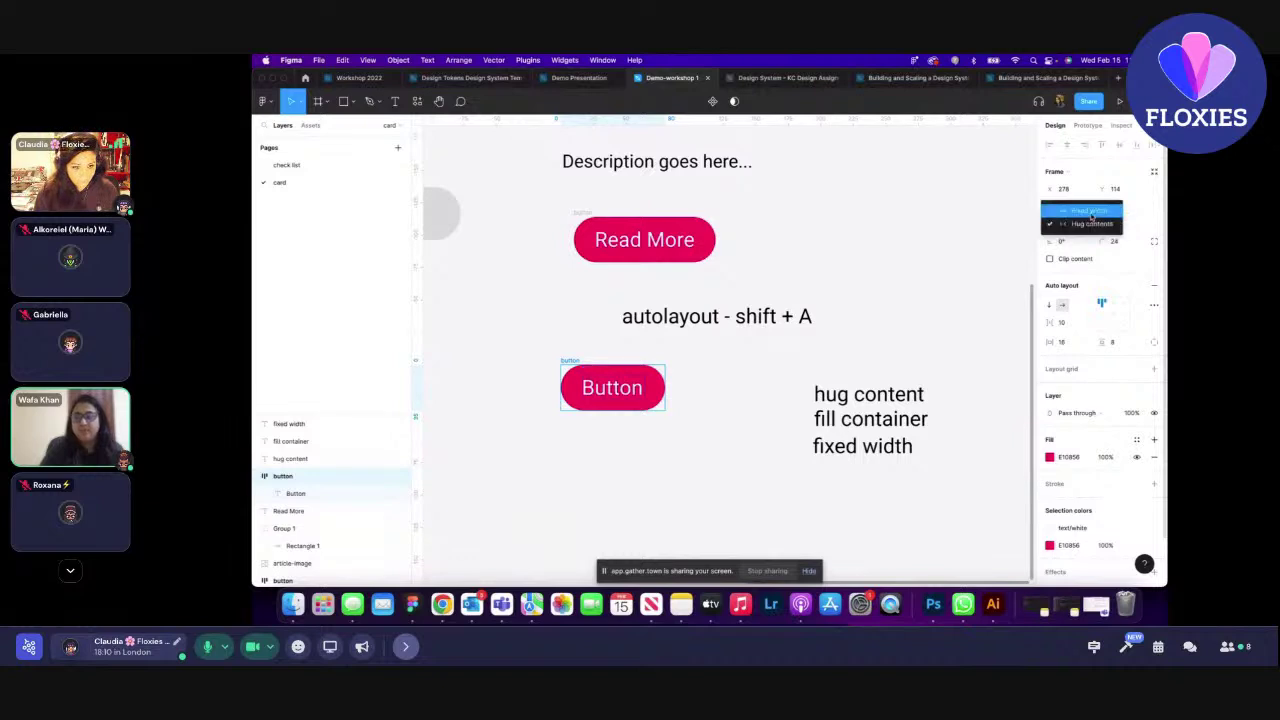
left_click(1091, 211)
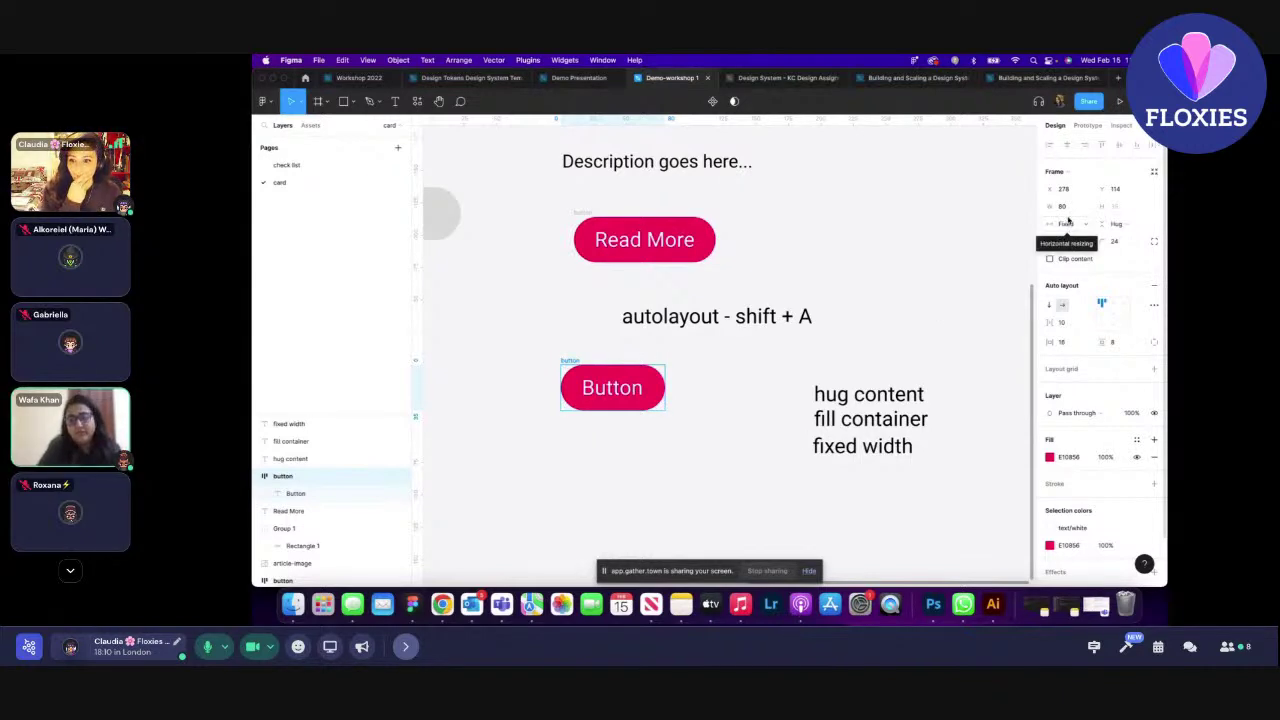
left_click(1068, 208)
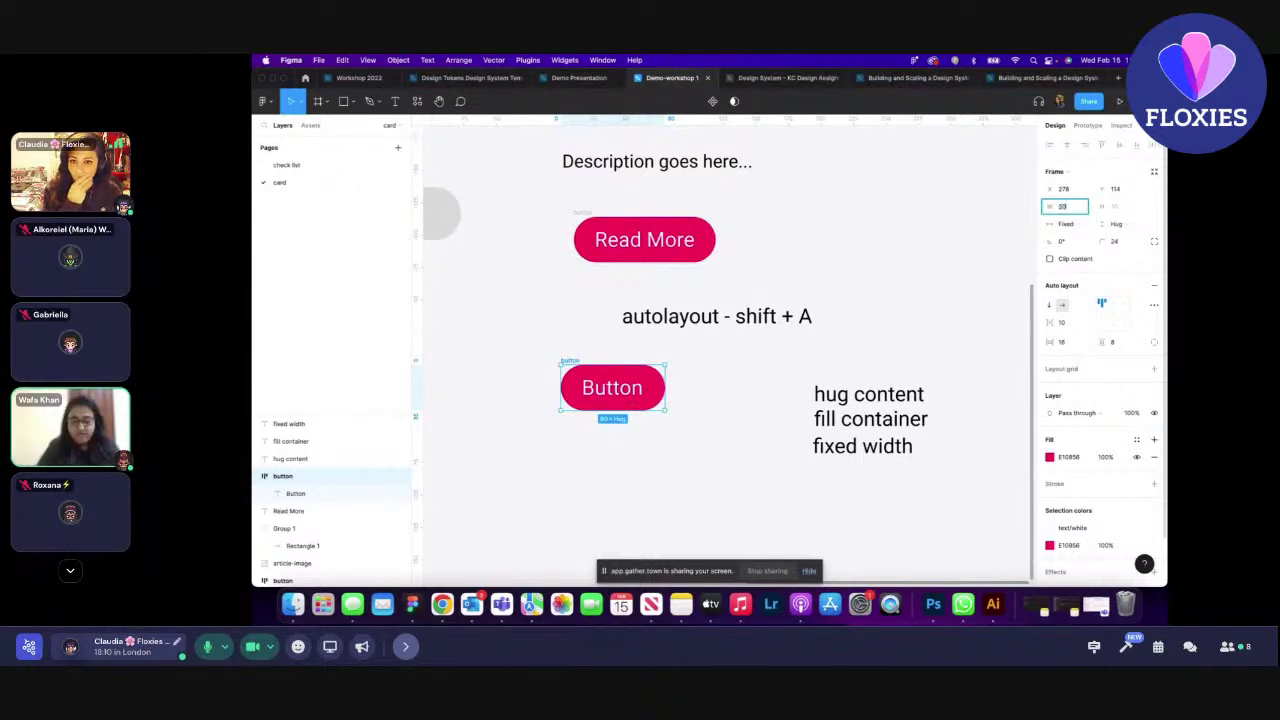
key("Return")
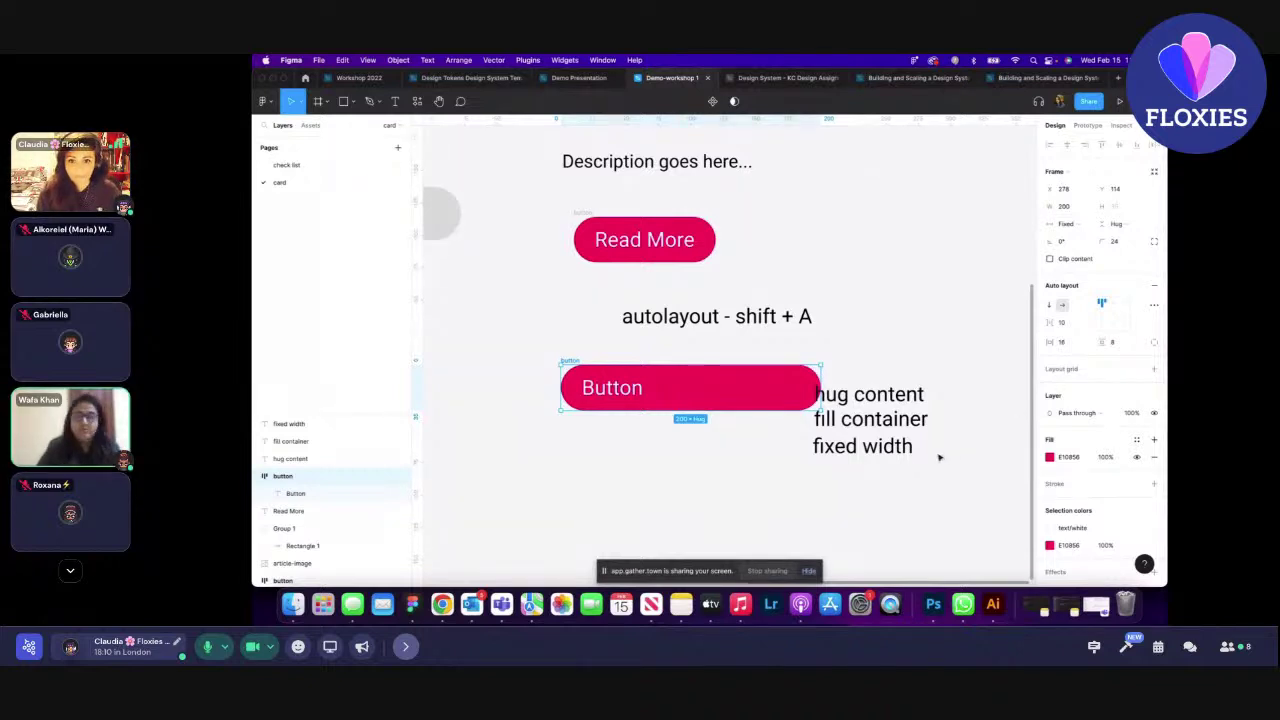
- Move the "fixed width" label down and the widened Button frame left, clear of the text labels
left_click_drag(906, 447, 909, 474)
left_click_drag(572, 365, 484, 374)
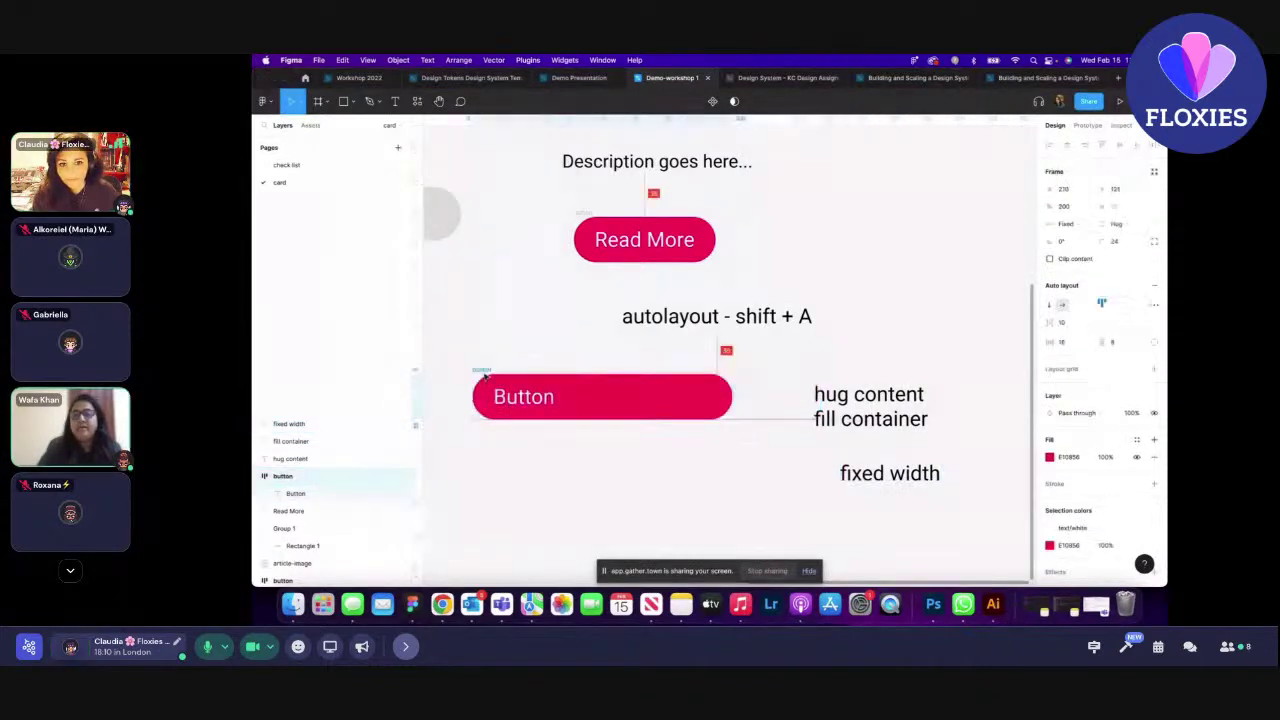
- Set the Button frame's vertical resizing to Fixed height and its height to 500
left_click(1124, 224)
left_click(1130, 210)
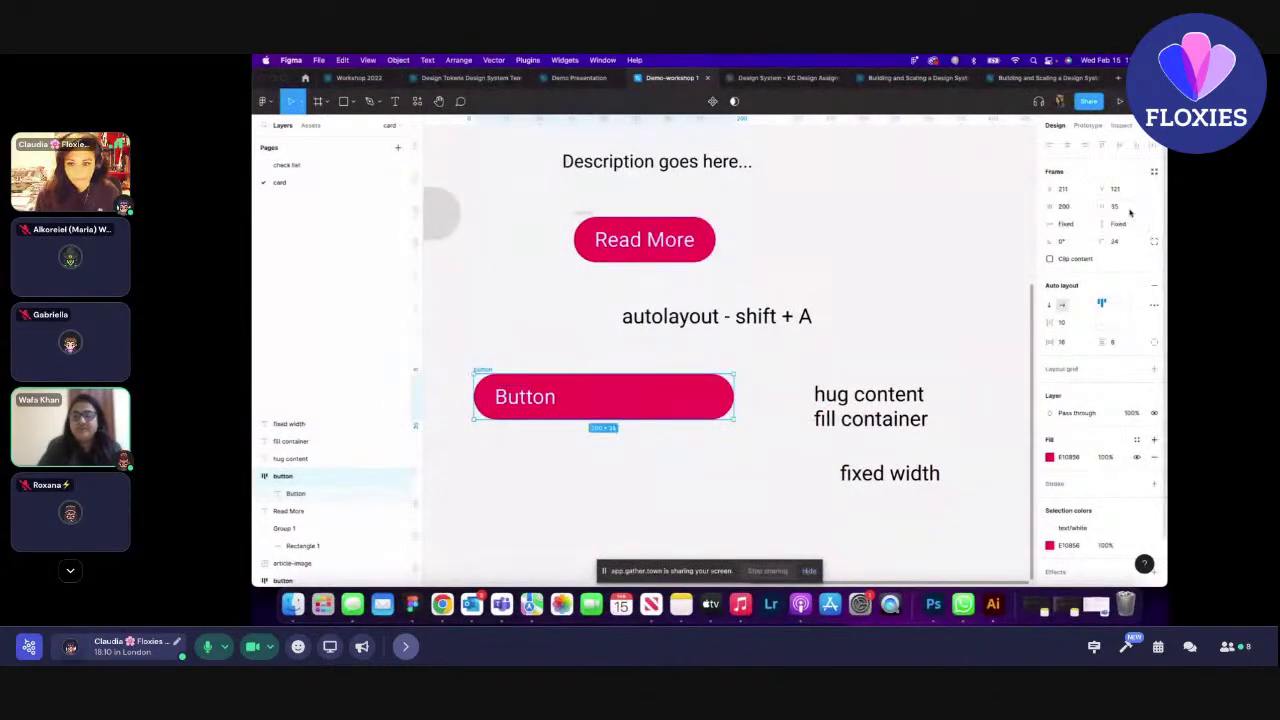
left_click(1122, 207)
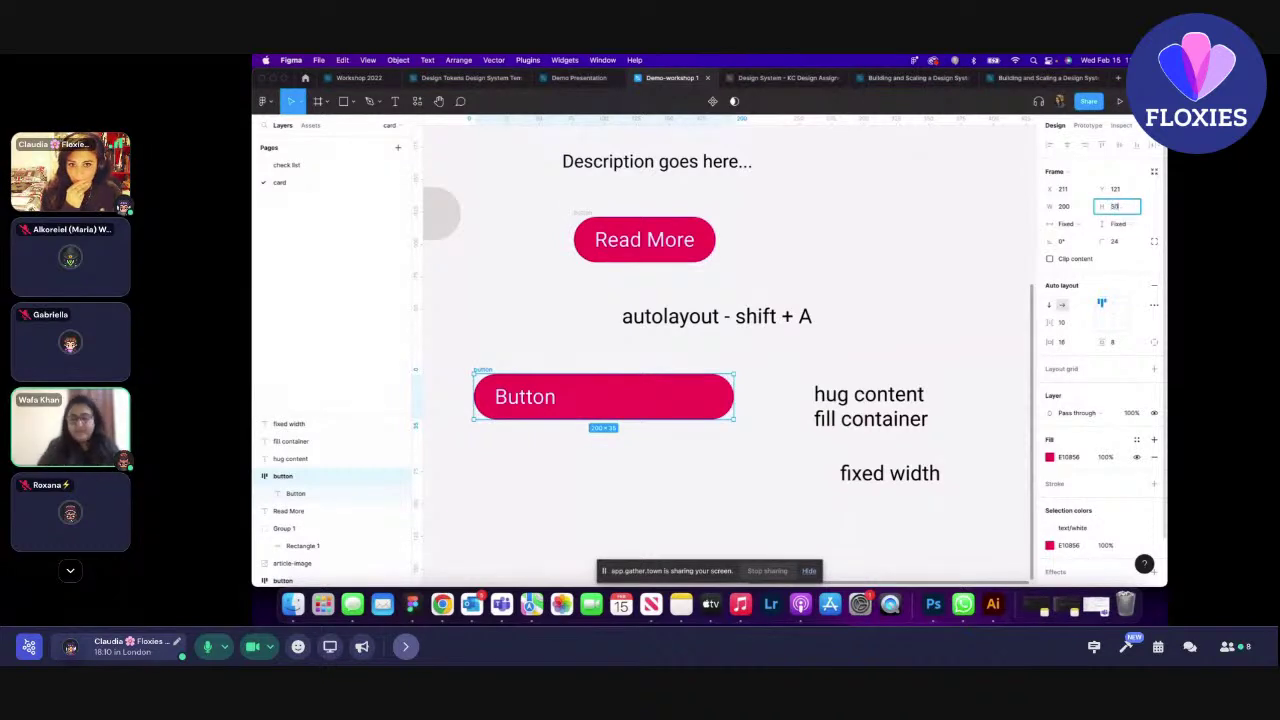
key("Return")
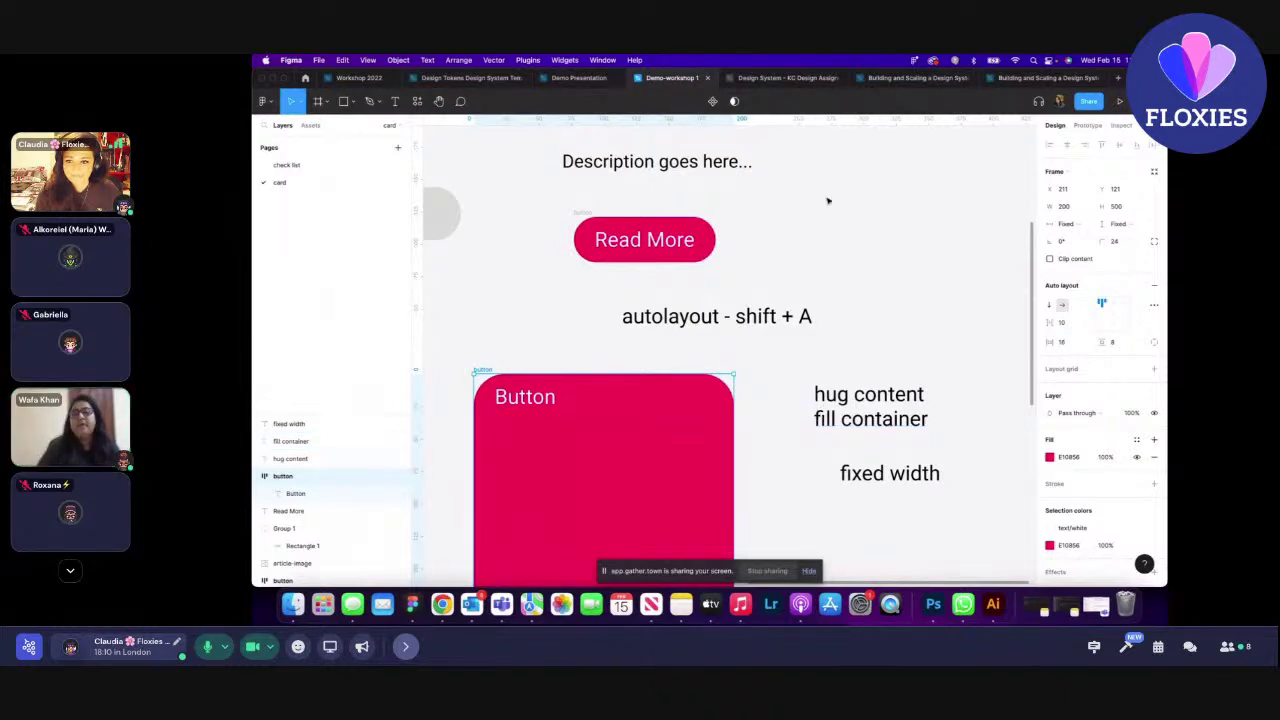
- Move the "fill container" label above "fixed width" and place the "hug content" label below it
scroll(830, 220, "down", 3)
left_click_drag(892, 338, 918, 350)
left_click_drag(875, 309, 868, 422)
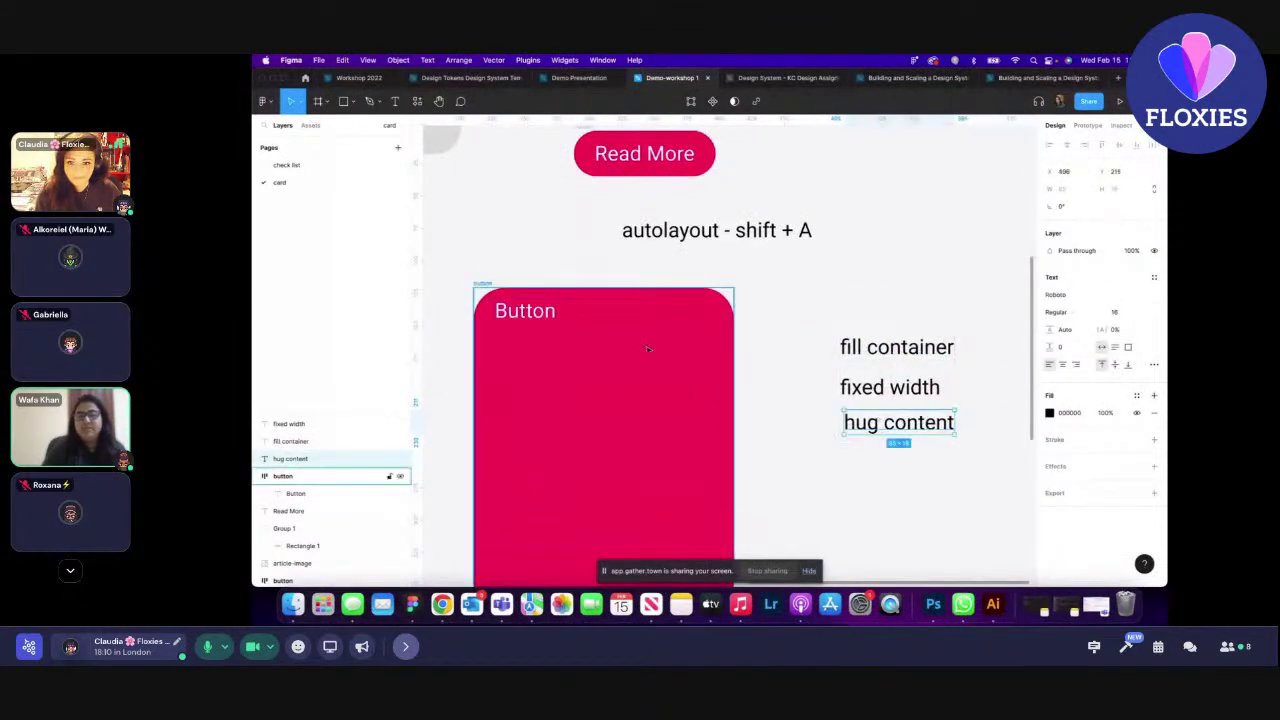
- Set the Button frame's width and height resizing to Hug contents and move it slightly right and down
left_click(538, 297)
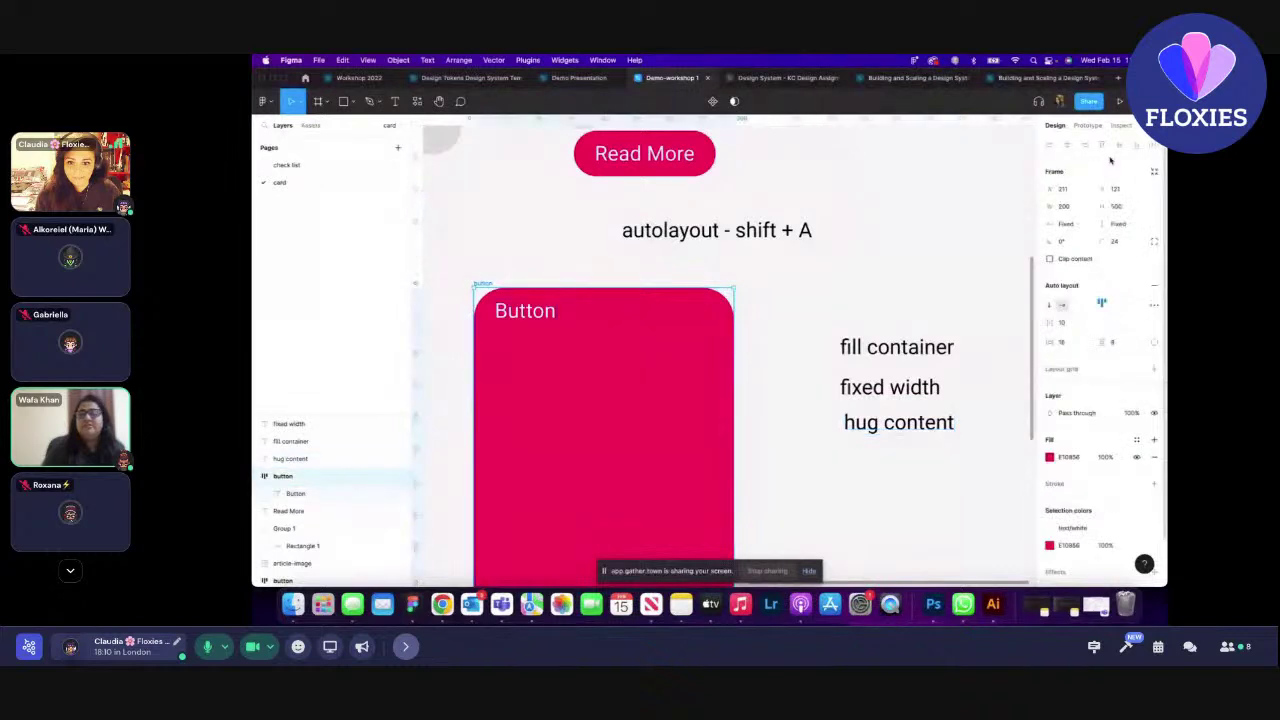
left_click(1087, 224)
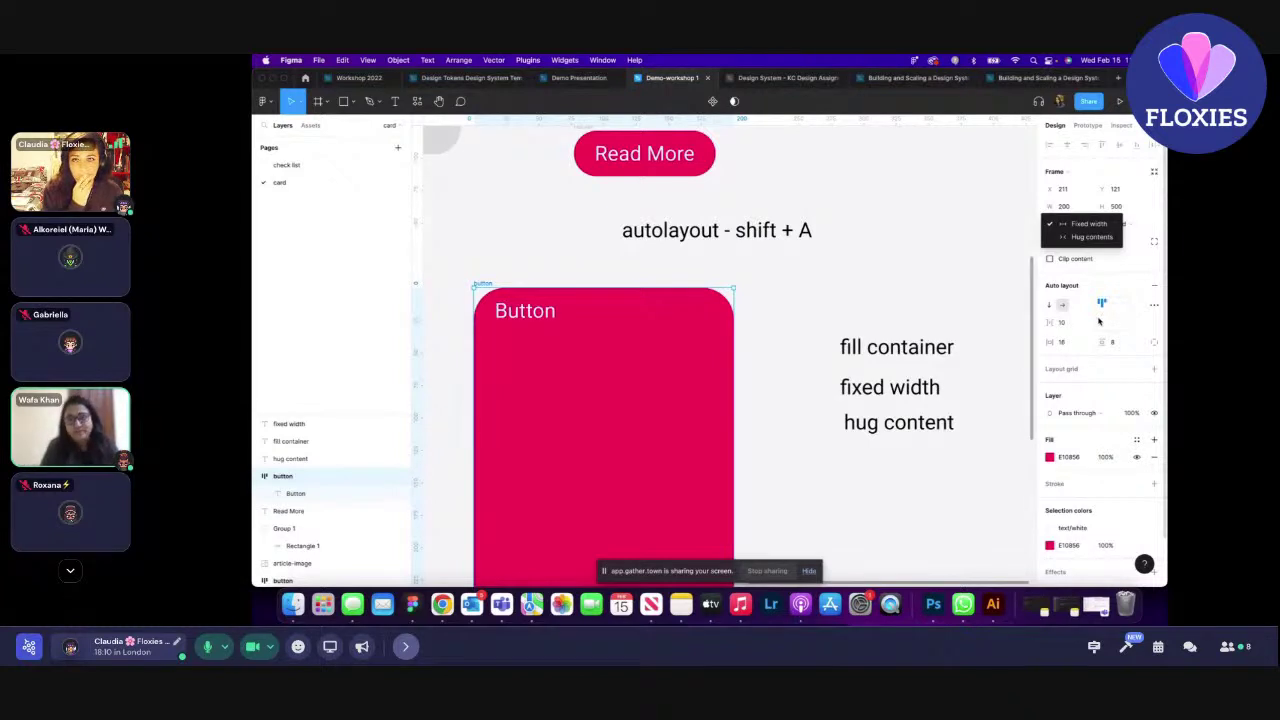
left_click(1092, 237)
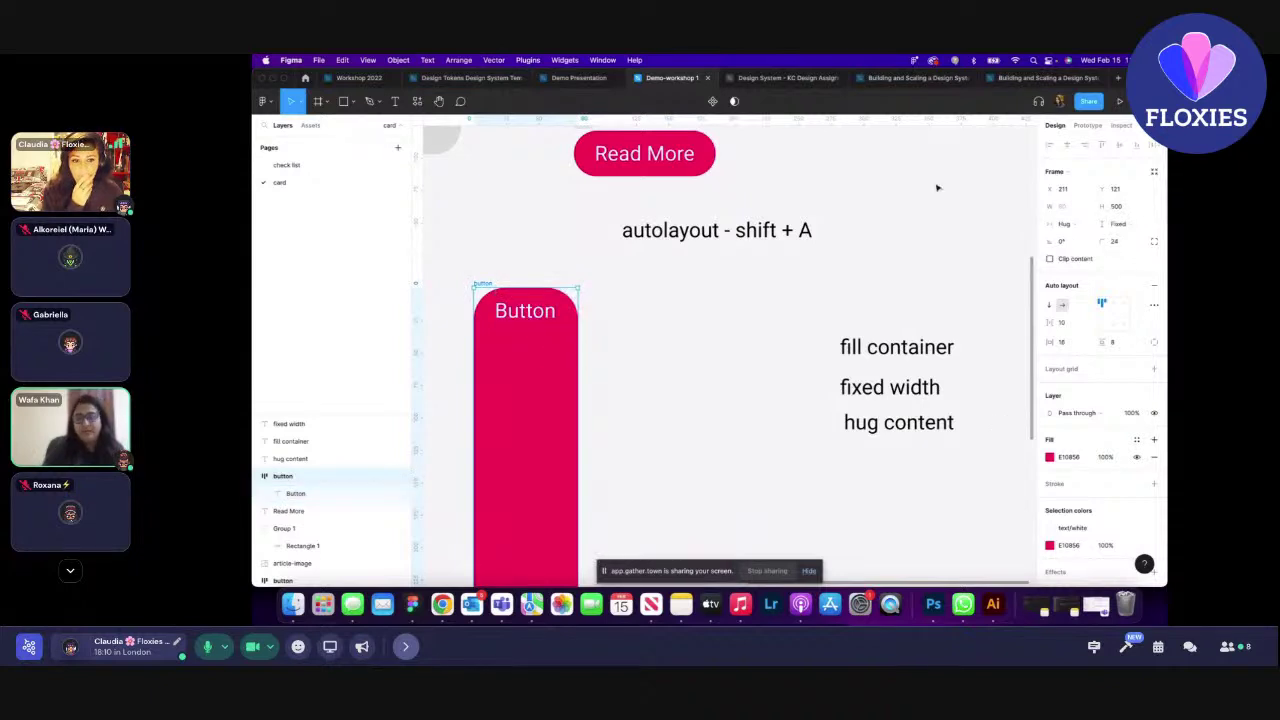
left_click(1136, 225)
left_click(1128, 238)
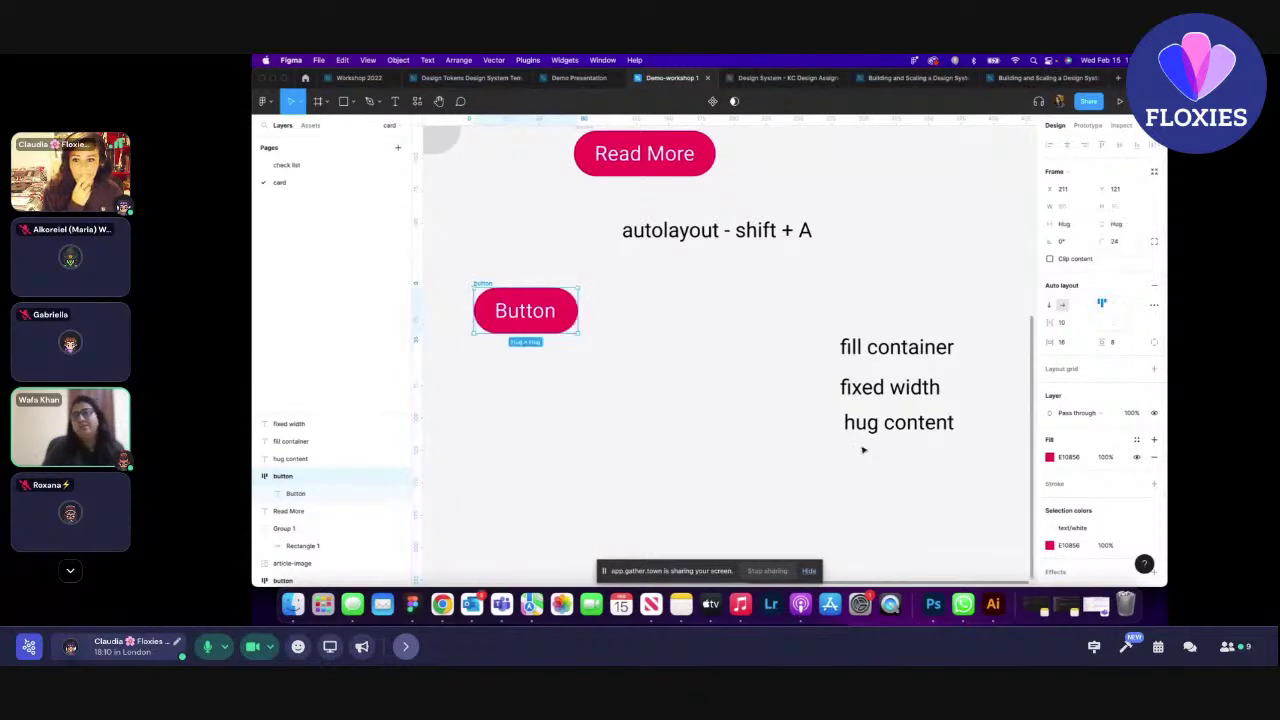
left_click_drag(480, 283, 533, 305)
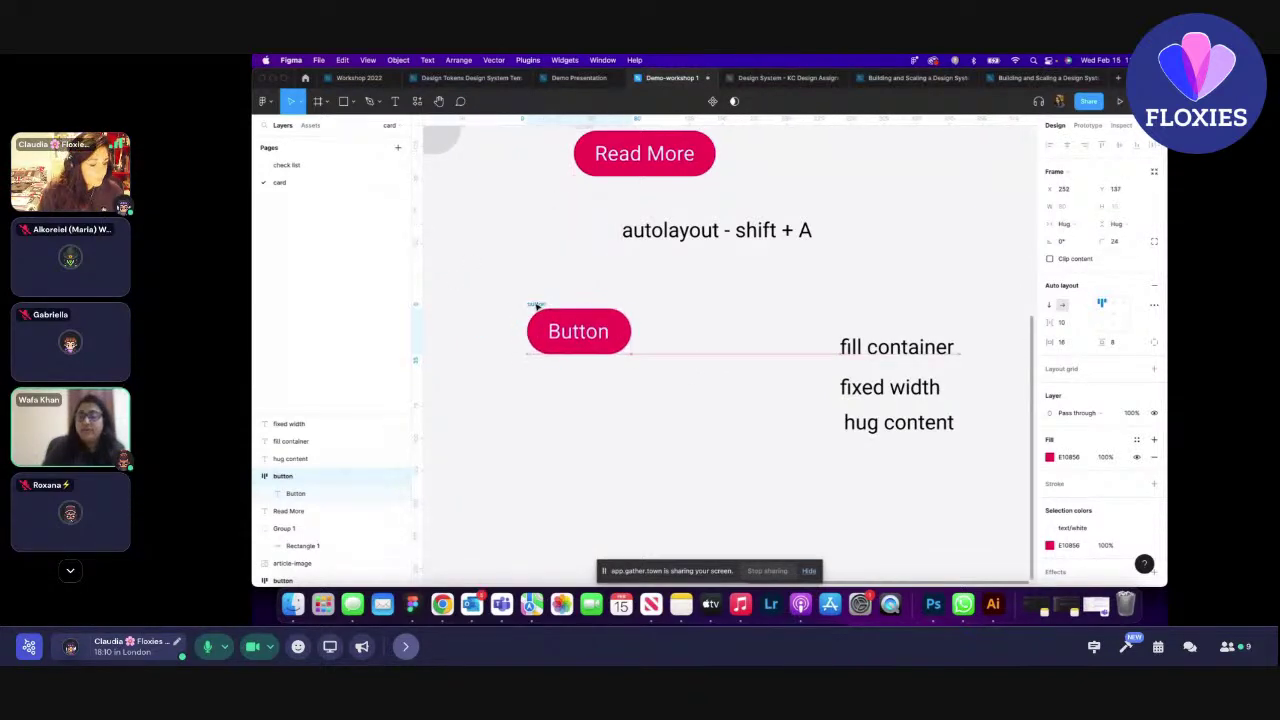
- Append several lines of random filler text to the label inside the Button frame
left_click(604, 333)
double_click(604, 333)
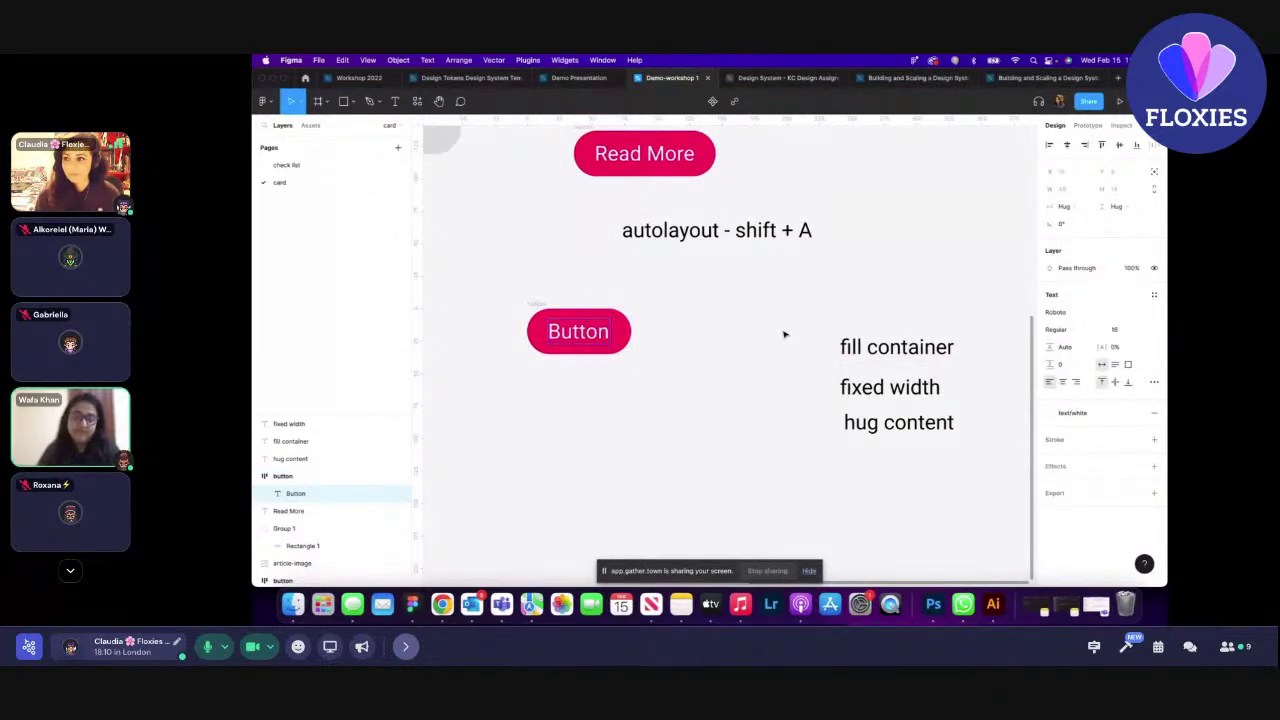
type("fdsl;gjsdkjgsd;ljgds;ljgl")
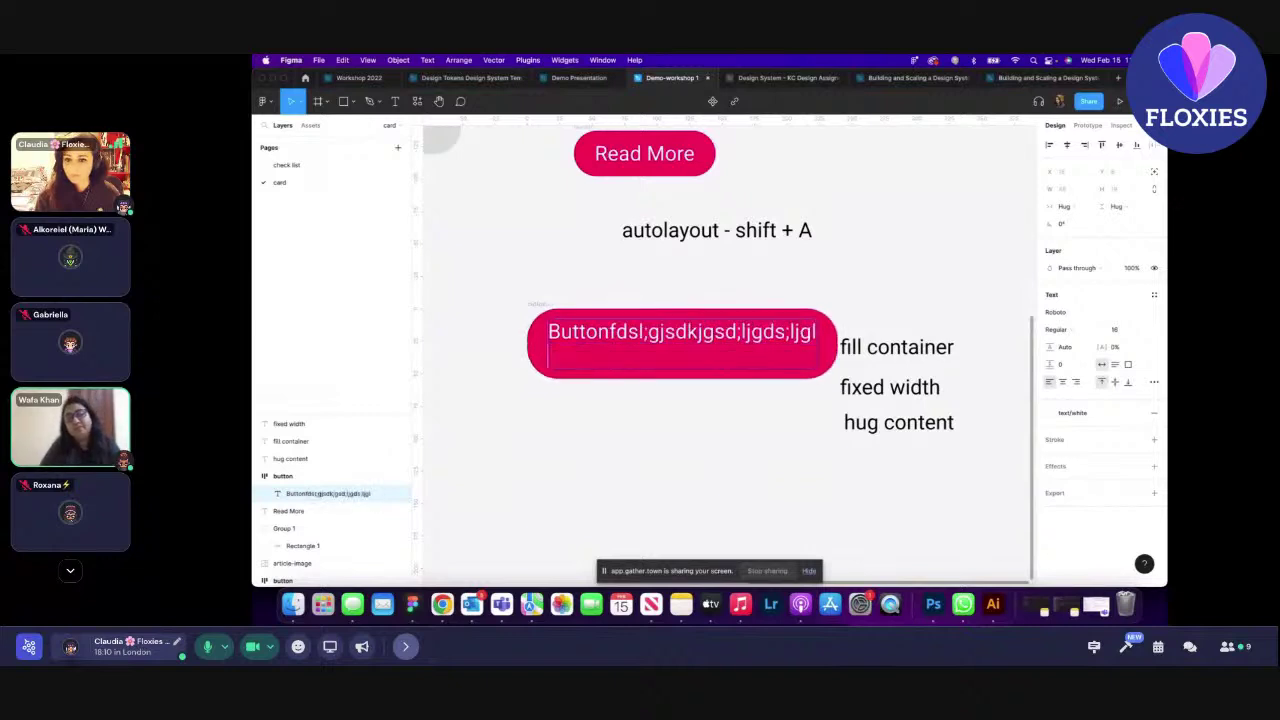
type(" dfg;lsdjgsdjlkgsd dkfsg;dsljglds;j")
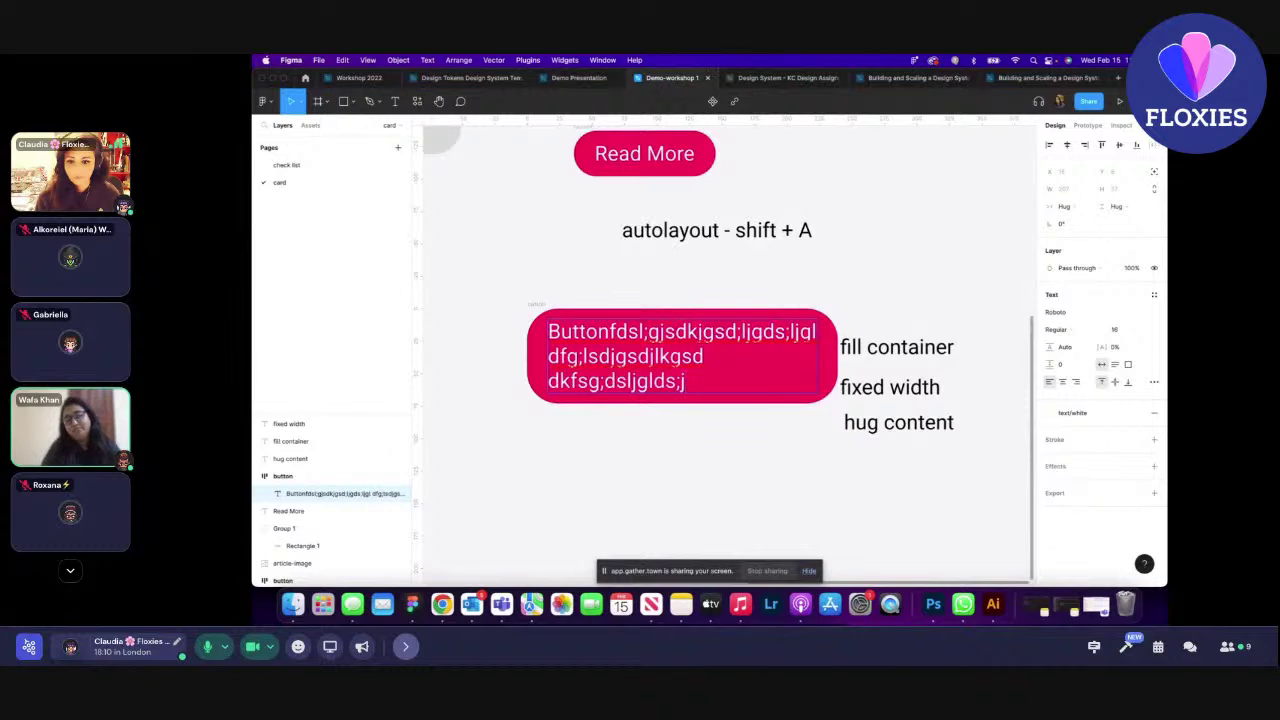
- Remove the filler text and restore the label to "Button"
key("BackSpace")
key("BackSpace")
key("BackSpace")
key("BackSpace")
key("BackSpace")
key("BackSpace")
key("BackSpace")
key("BackSpace")
key("BackSpace")
key("BackSpace")
key("BackSpace")
key("BackSpace")
key("BackSpace")
key("BackSpace")
key("BackSpace")
key("BackSpace")
key("BackSpace")
key("BackSpace")
key("BackSpace")
key("BackSpace")
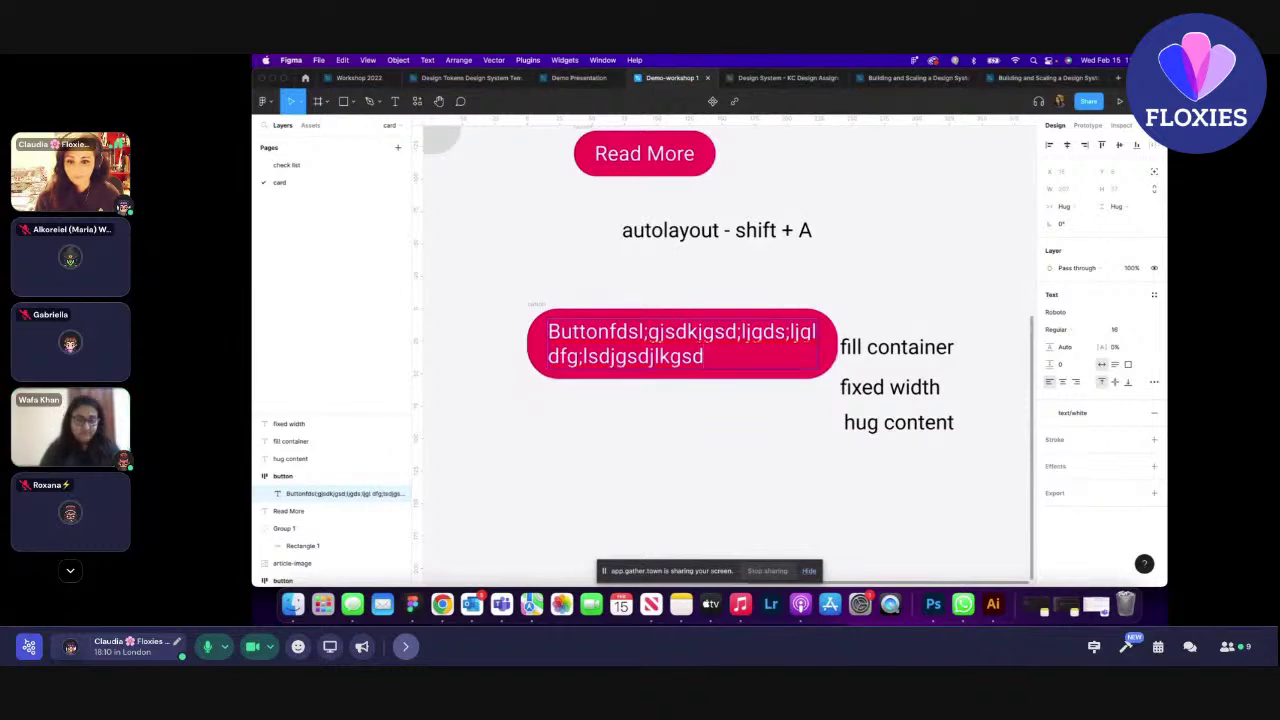
key("super+z")
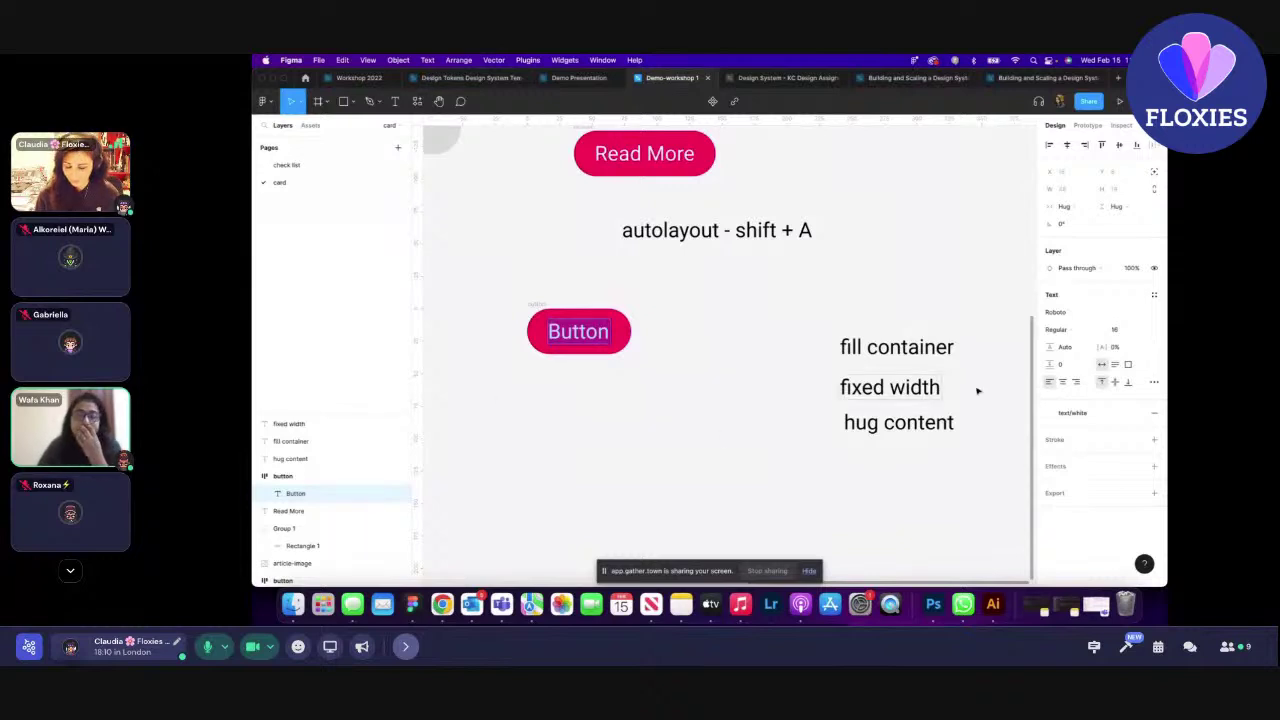
- Move the "fill container" label slightly up and right, and try rearranging the "fixed width" and "hug content" labels below it
left_click(900, 347)
mouse_move(900, 347)
left_mouse_down()
mouse_move(909, 340)
mouse_move(886, 340)
mouse_move(913, 343)
left_mouse_up()
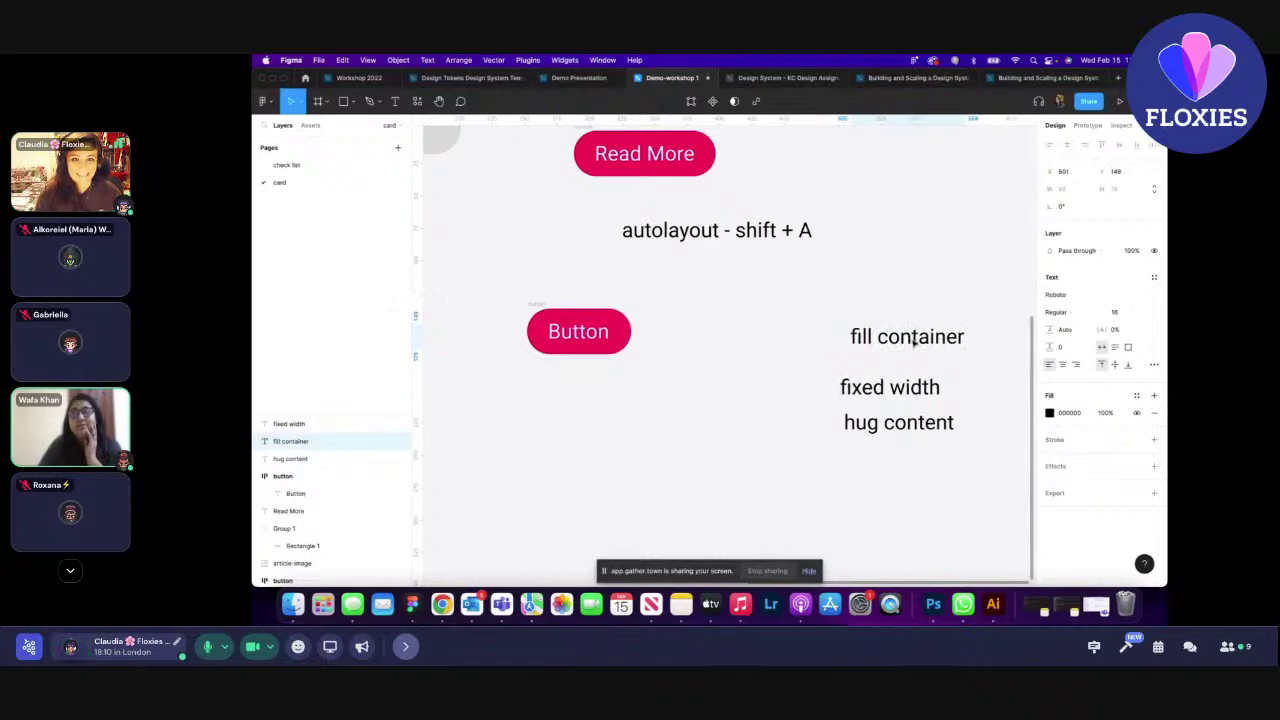
left_click_drag(898, 467, 957, 386)
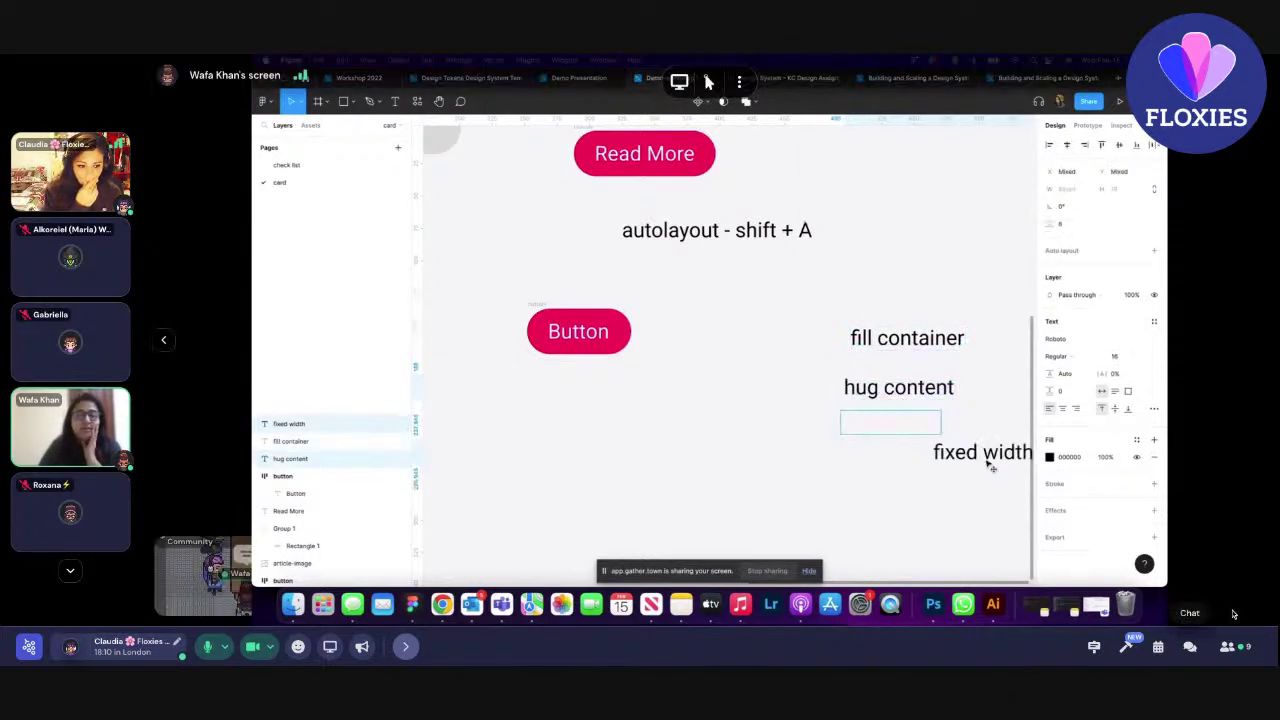
left_click(1250, 646)
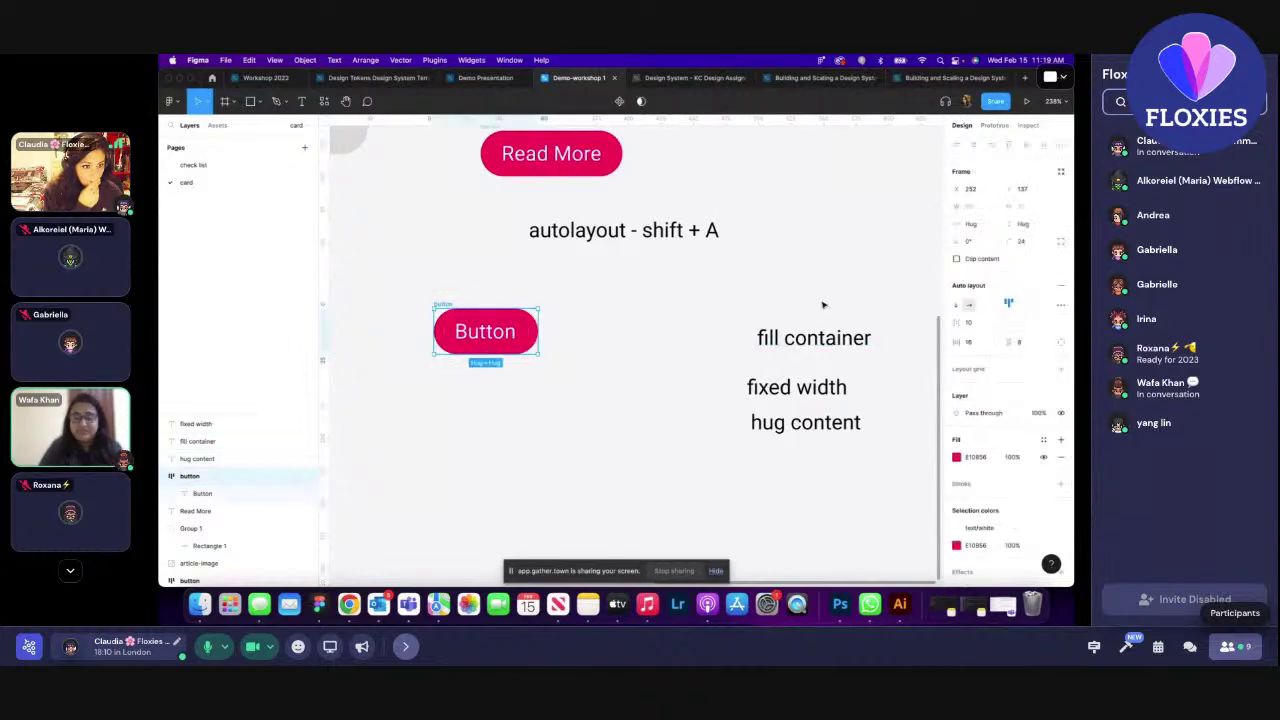
left_click(1227, 646)
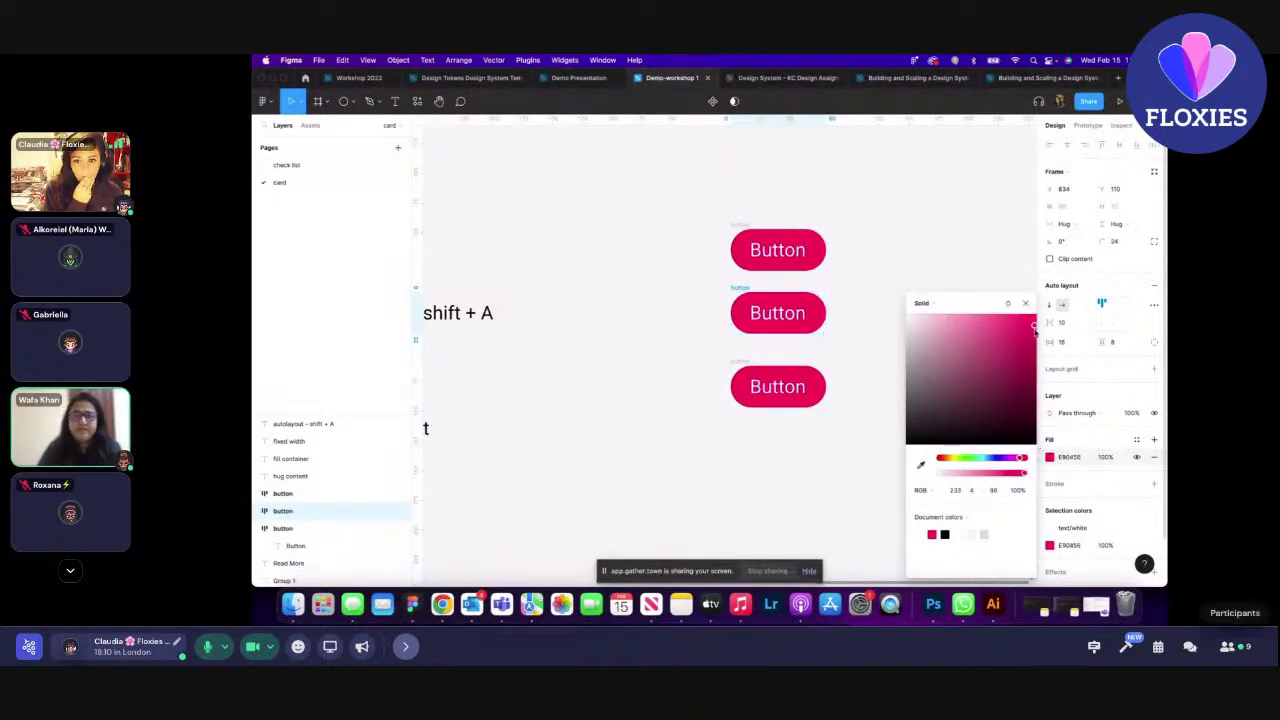
- Convert the three Button frames into multiple components and combine them as variants in a set shifted slightly right
mouse_move(708, 82)
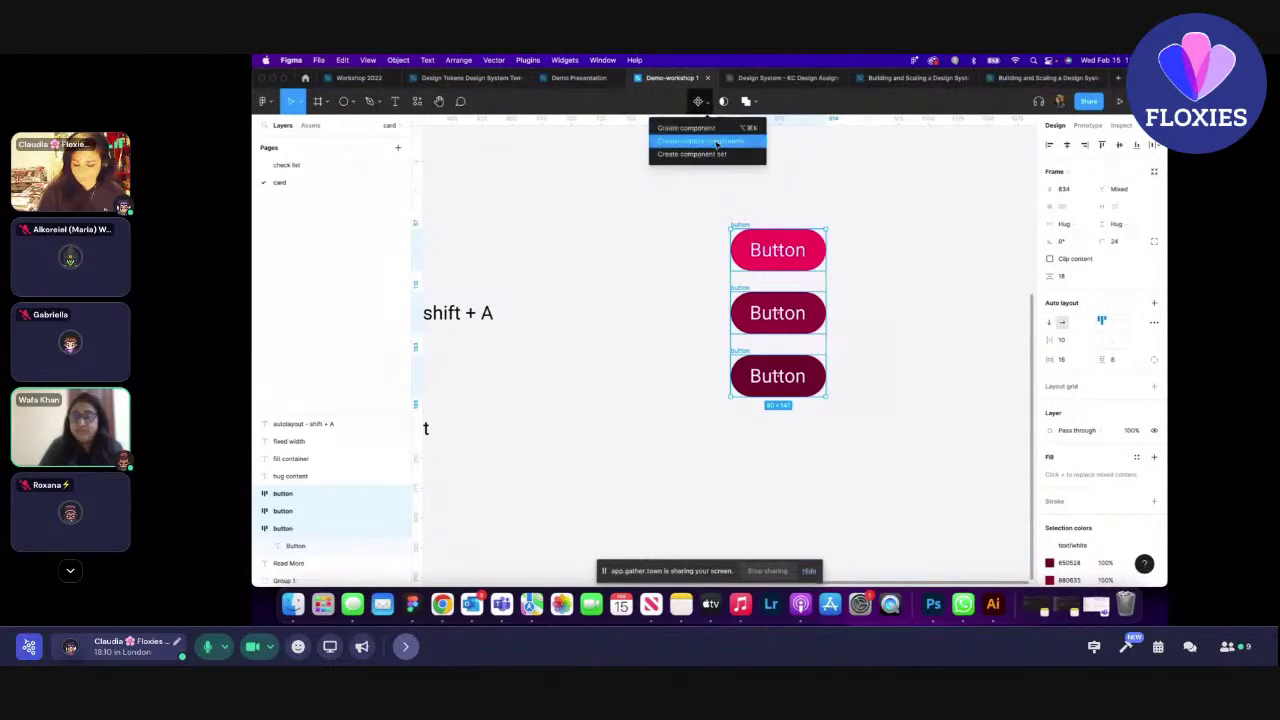
left_click(716, 142)
left_click_drag(886, 157, 690, 454)
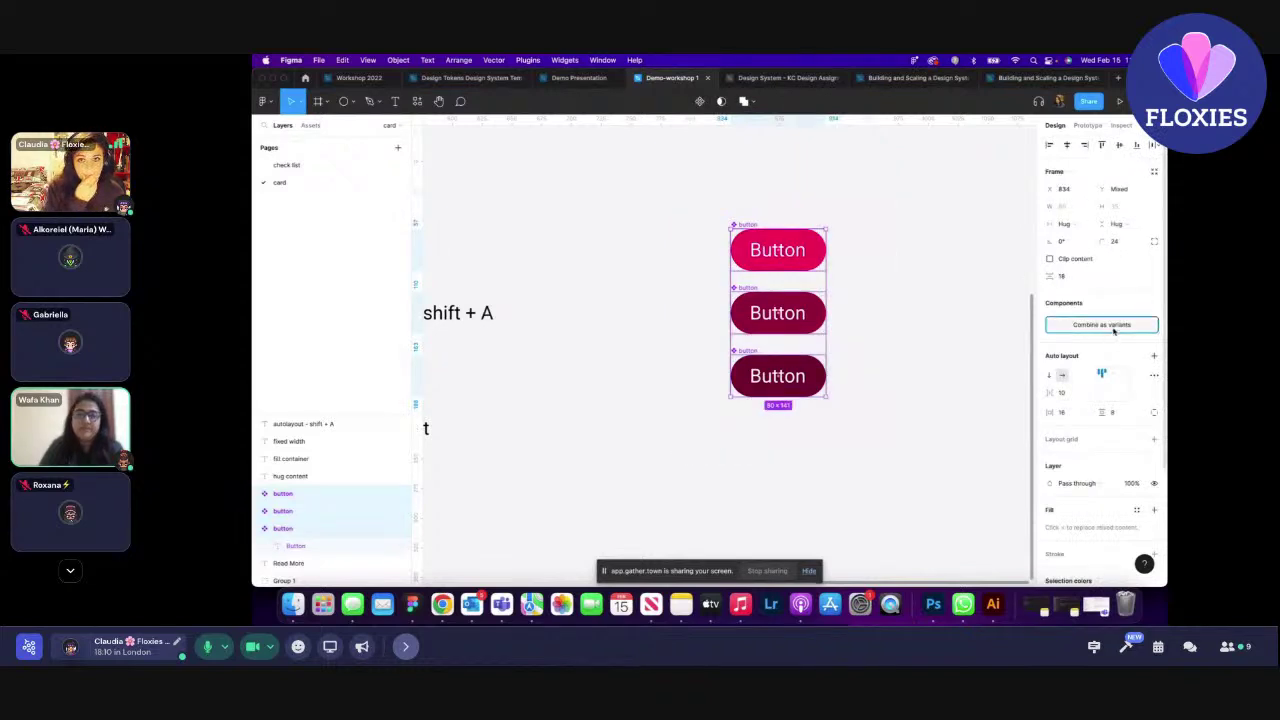
left_click(1101, 325)
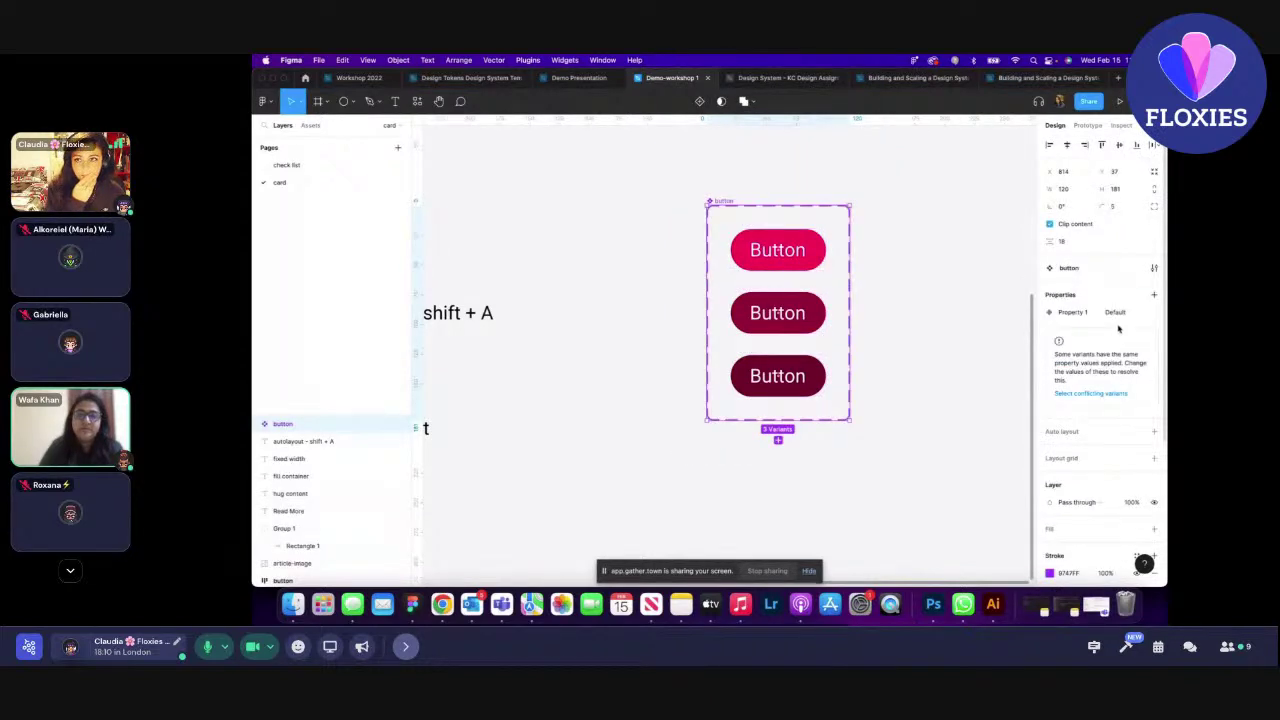
mouse_move(739, 201)
left_mouse_down()
mouse_move(938, 178)
mouse_move(752, 205)
left_mouse_up()
key("Escape")
- Rename the button component set's variant property "Property 1" to "state"
left_click(813, 250)
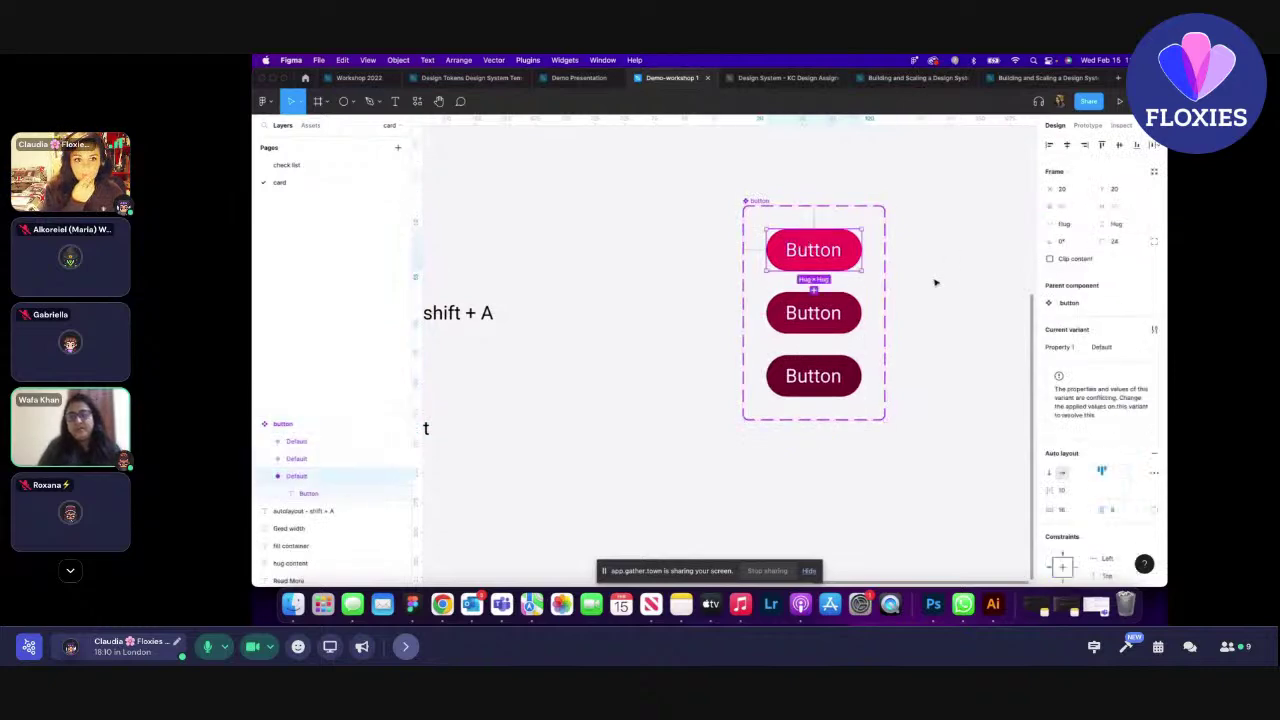
left_click(1060, 347)
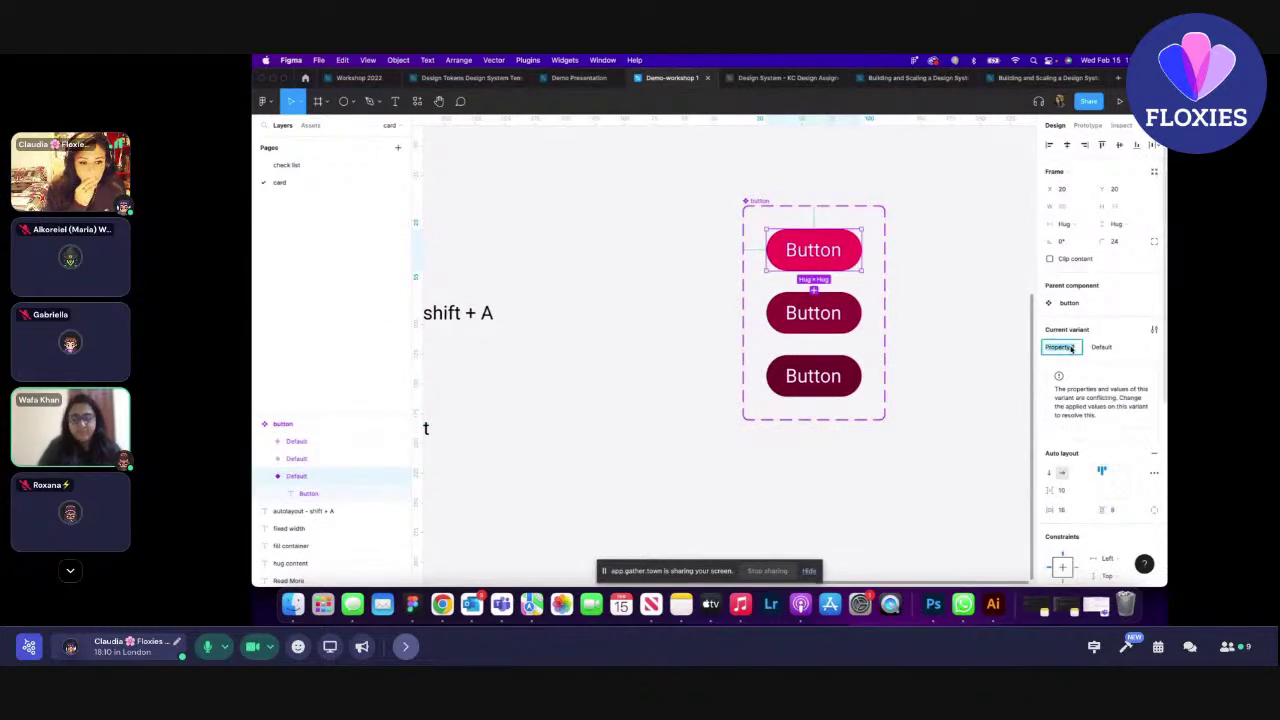
type("sta")
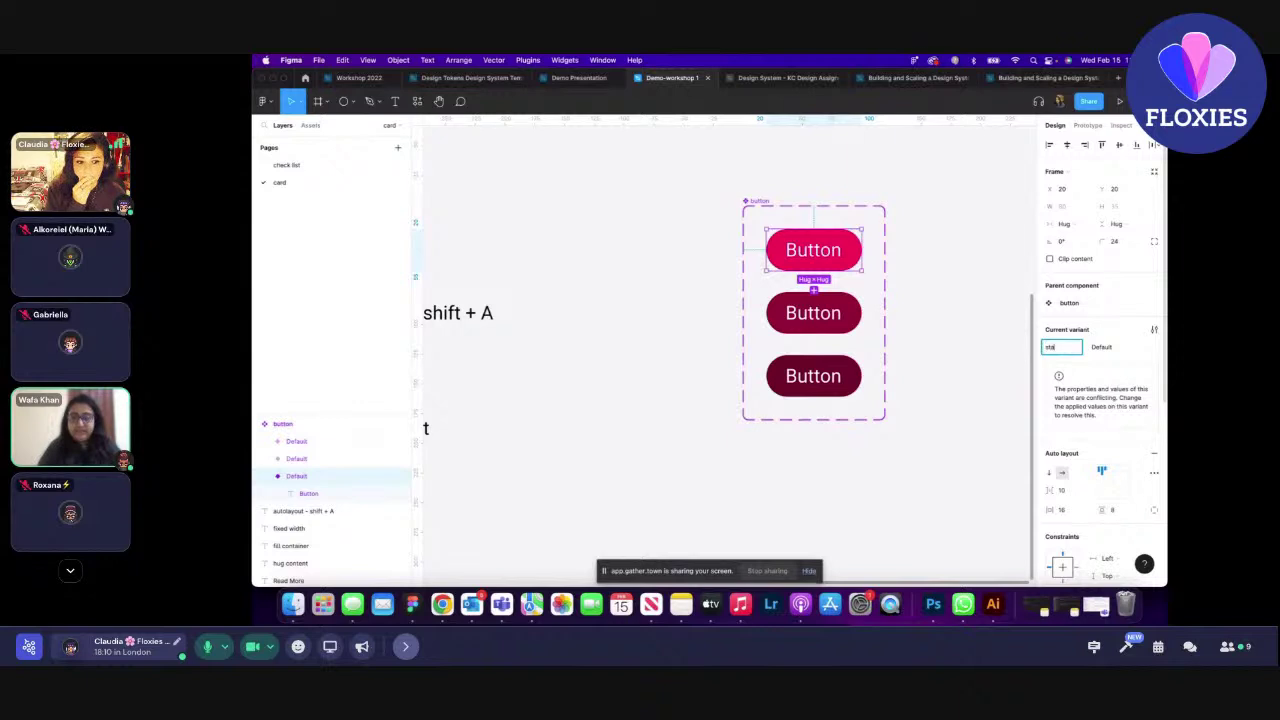
type("te")
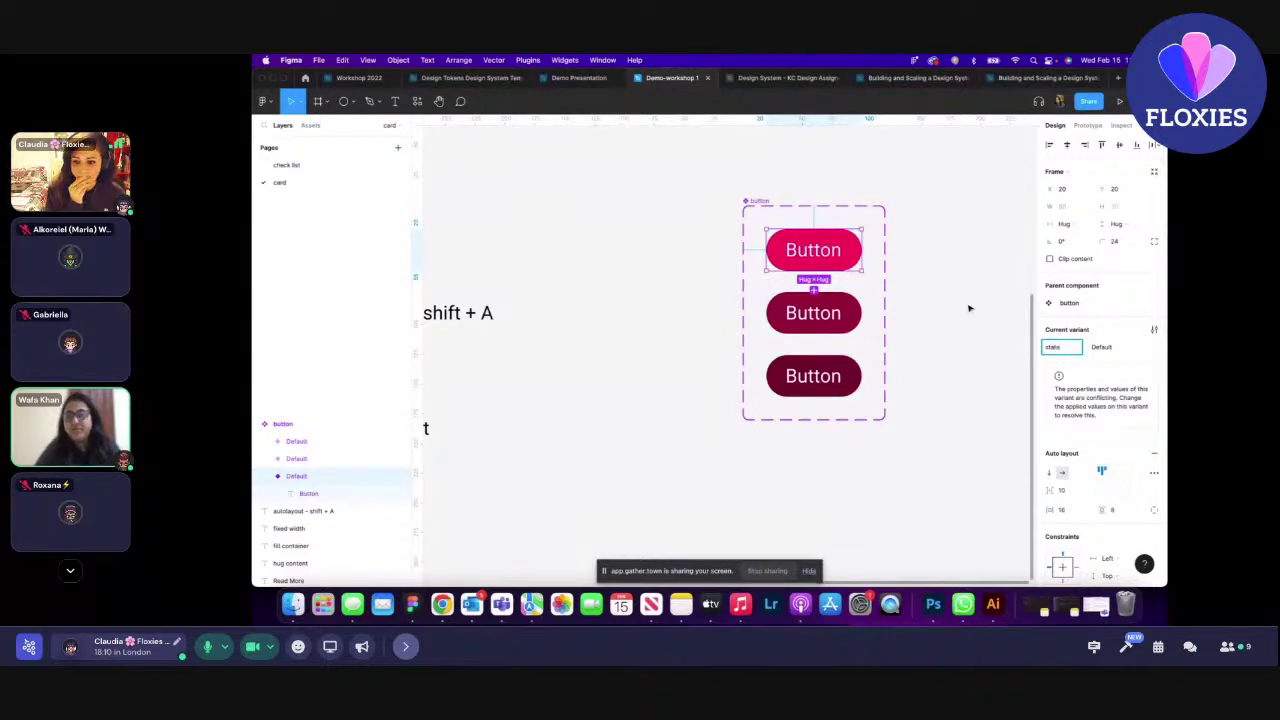
left_click(968, 308)
left_click(758, 201)
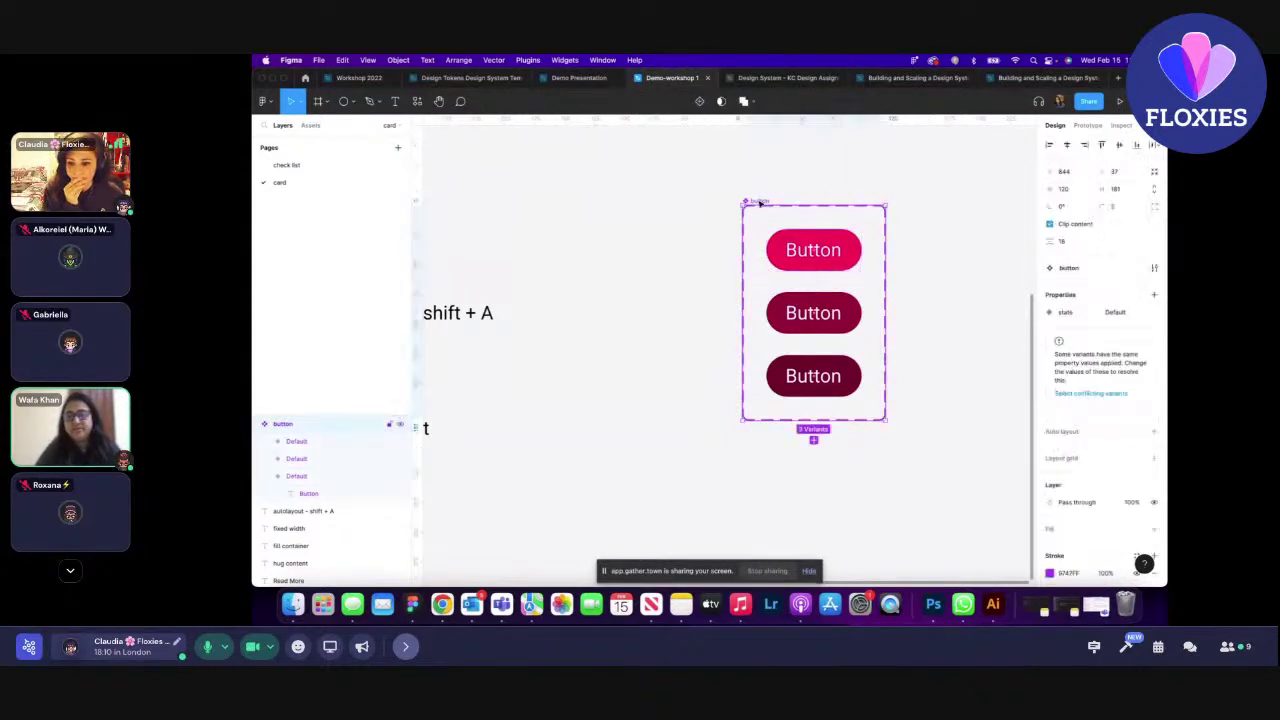
- Set the state of the middle button variant to "hover"
left_click(828, 266)
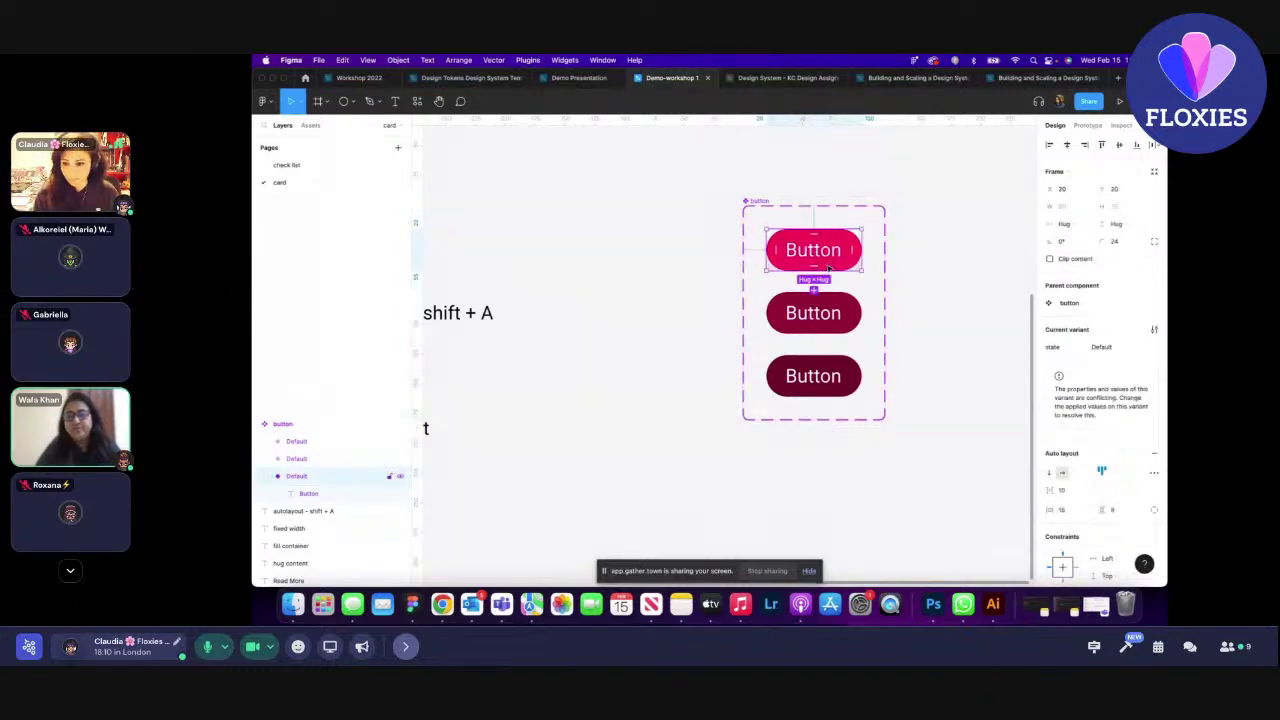
left_click(830, 318)
left_click(1103, 346)
type("ho")
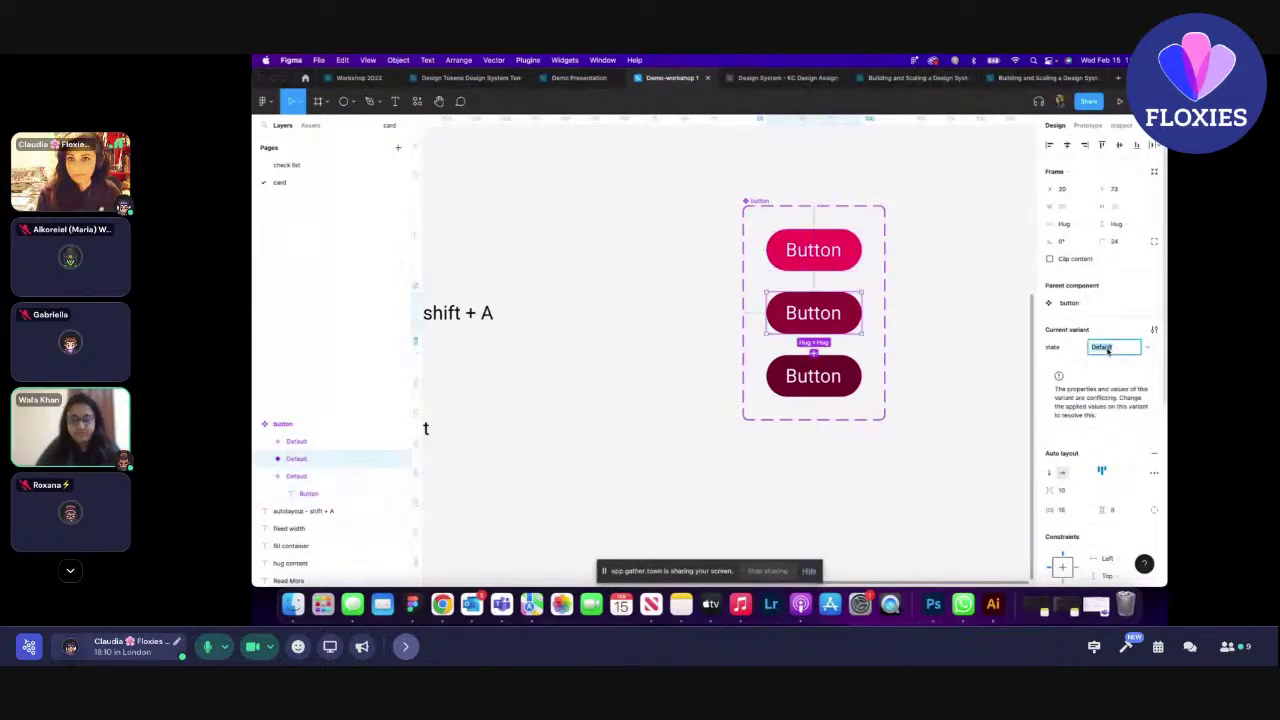
type("ver")
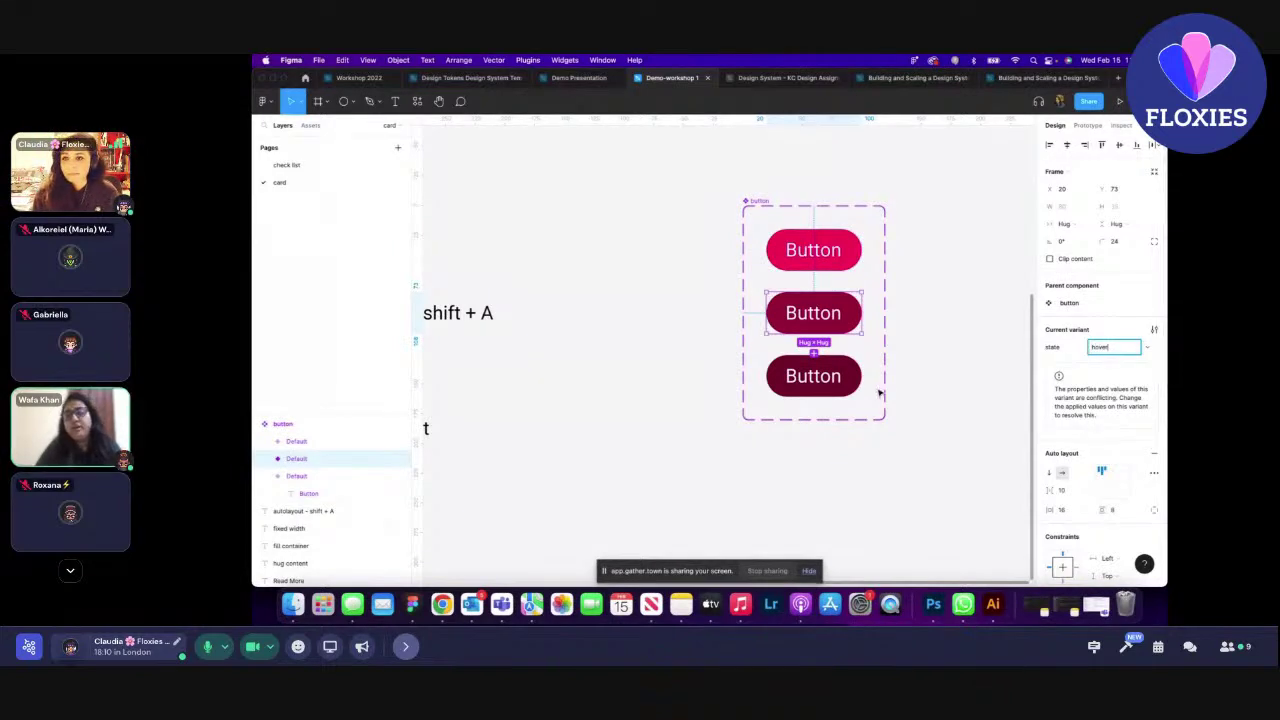
- Set the state of the darkest, third button variant to "selected"
left_click(856, 388)
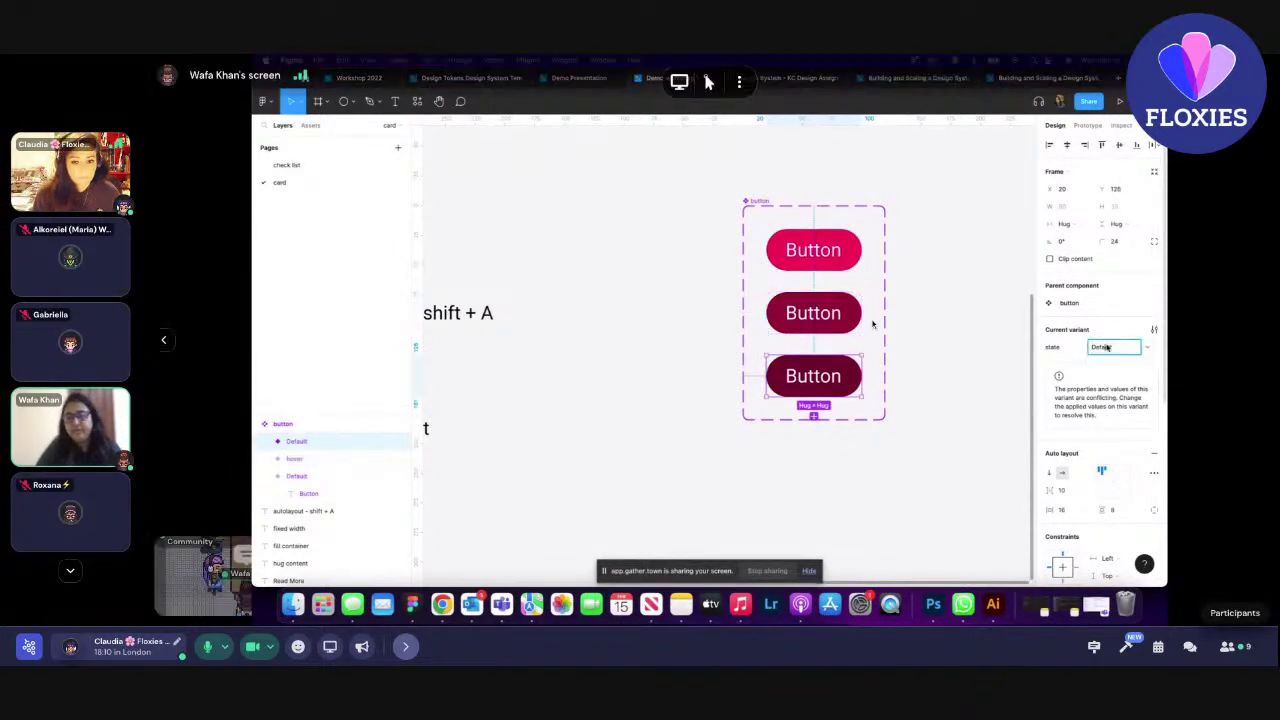
left_click(1105, 346)
type("sa")
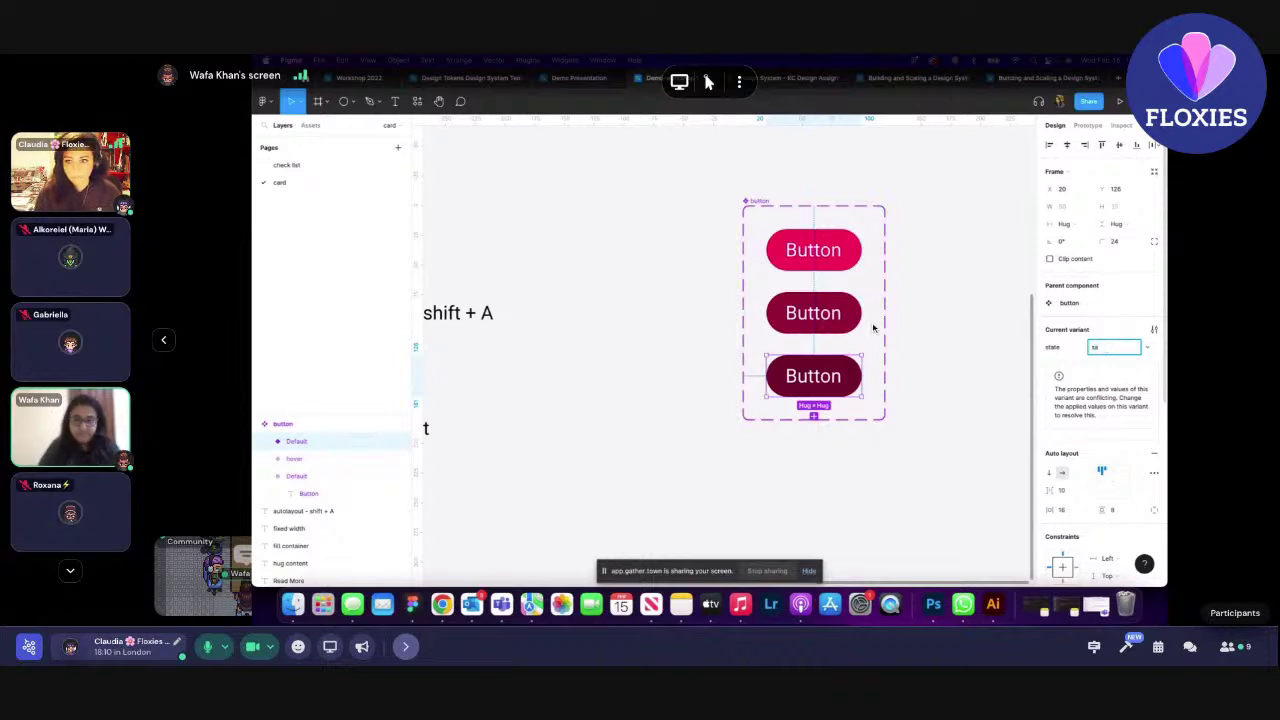
type("ected")
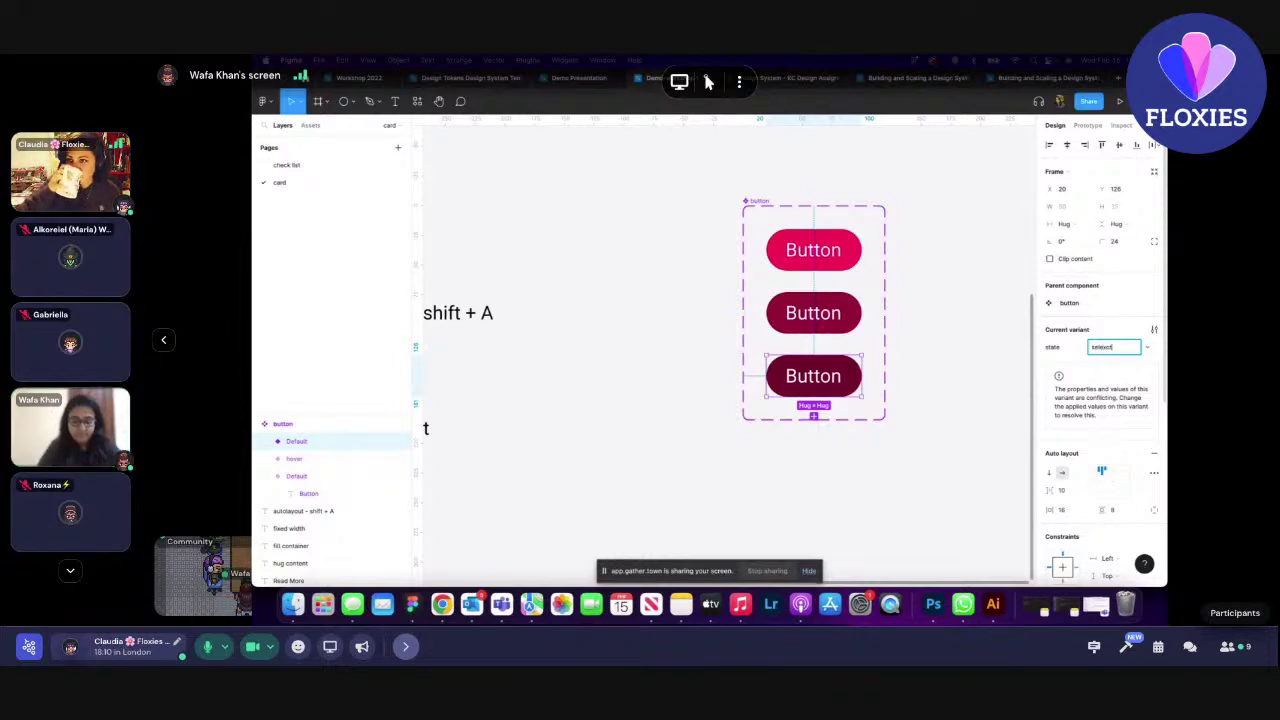
key("BackSpace")
key("BackSpace")
key("BackSpace")
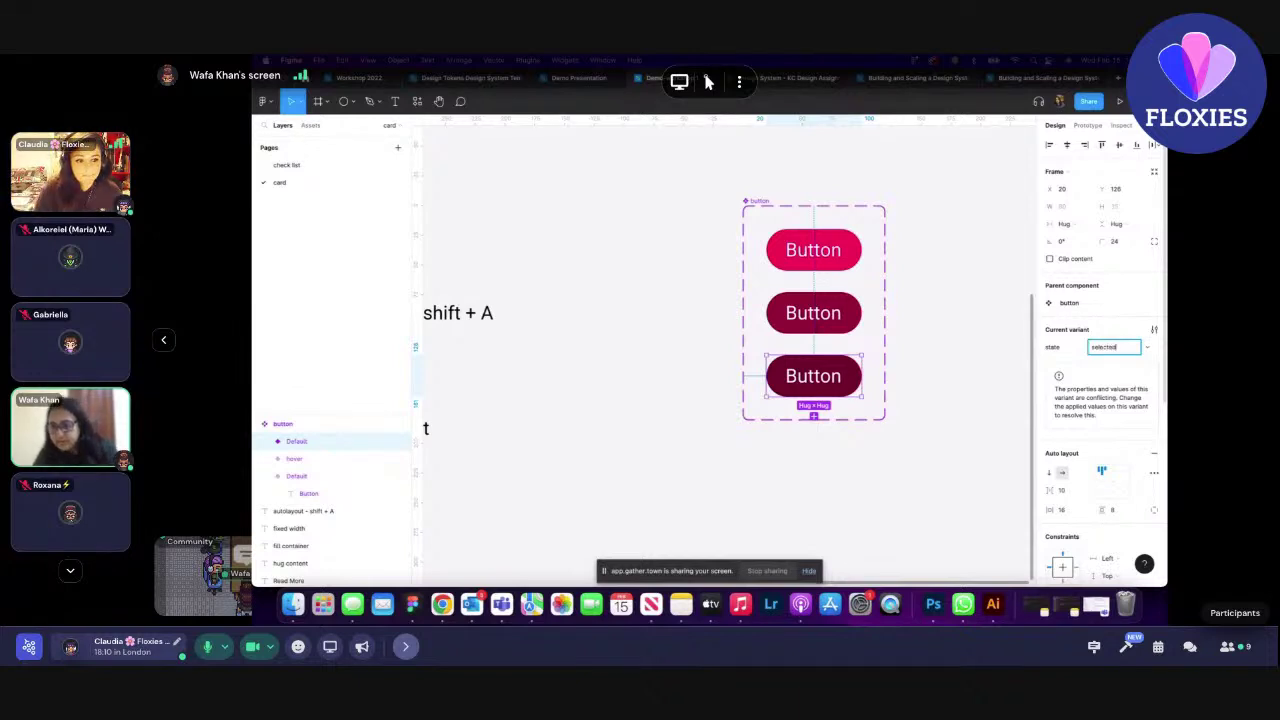
type("cted")
left_click(825, 347)
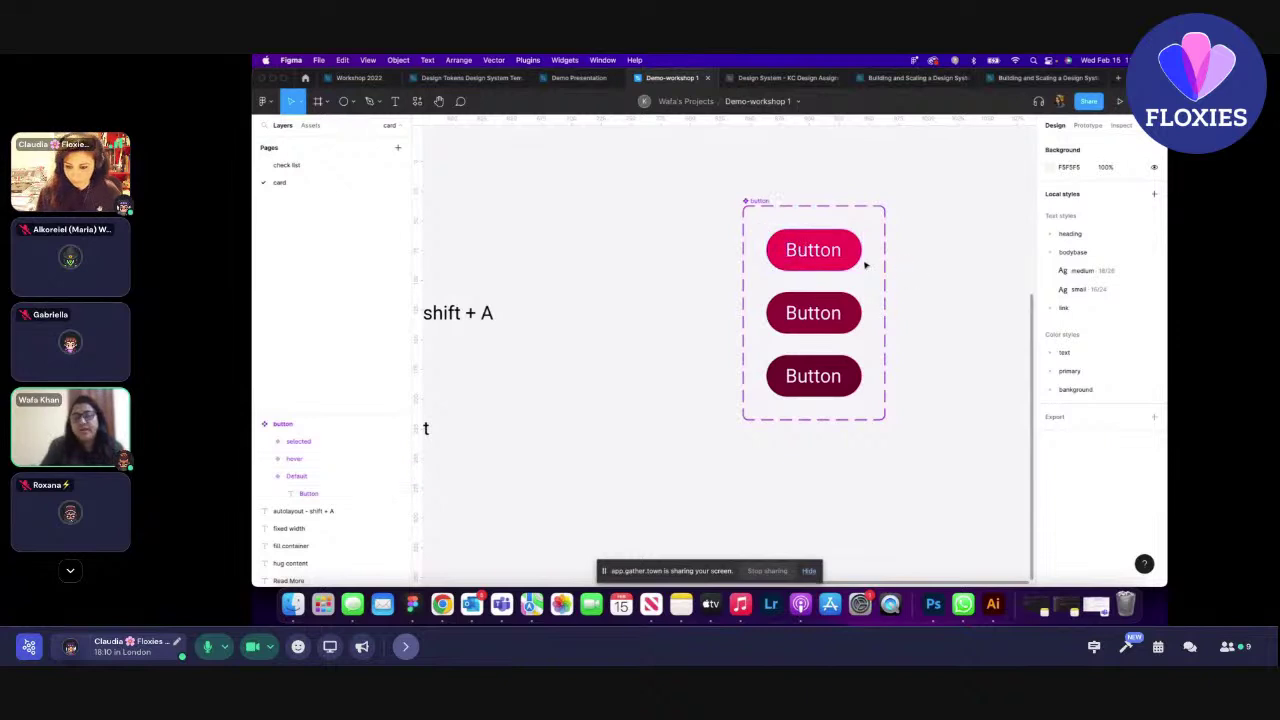
- Place an instance of the default variant left of the component set, switching its state through hover and selected back to Default
left_click_drag(840, 250, 663, 437)
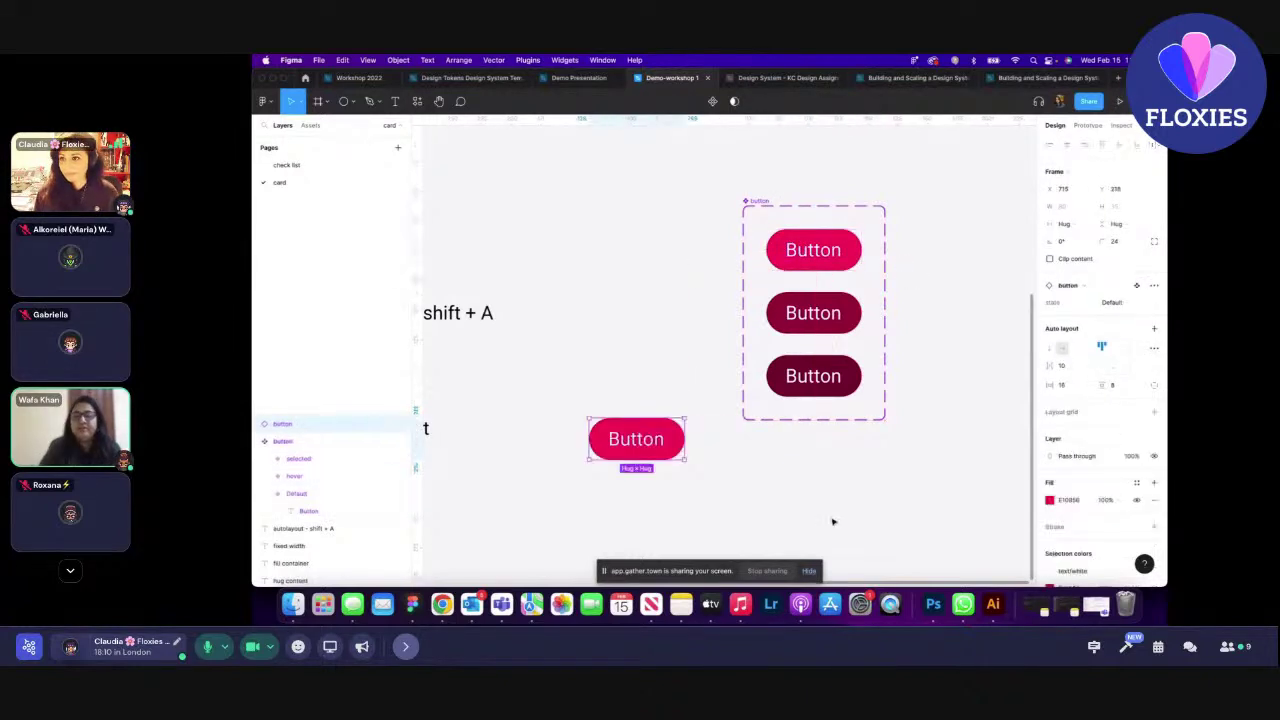
left_click(1146, 303)
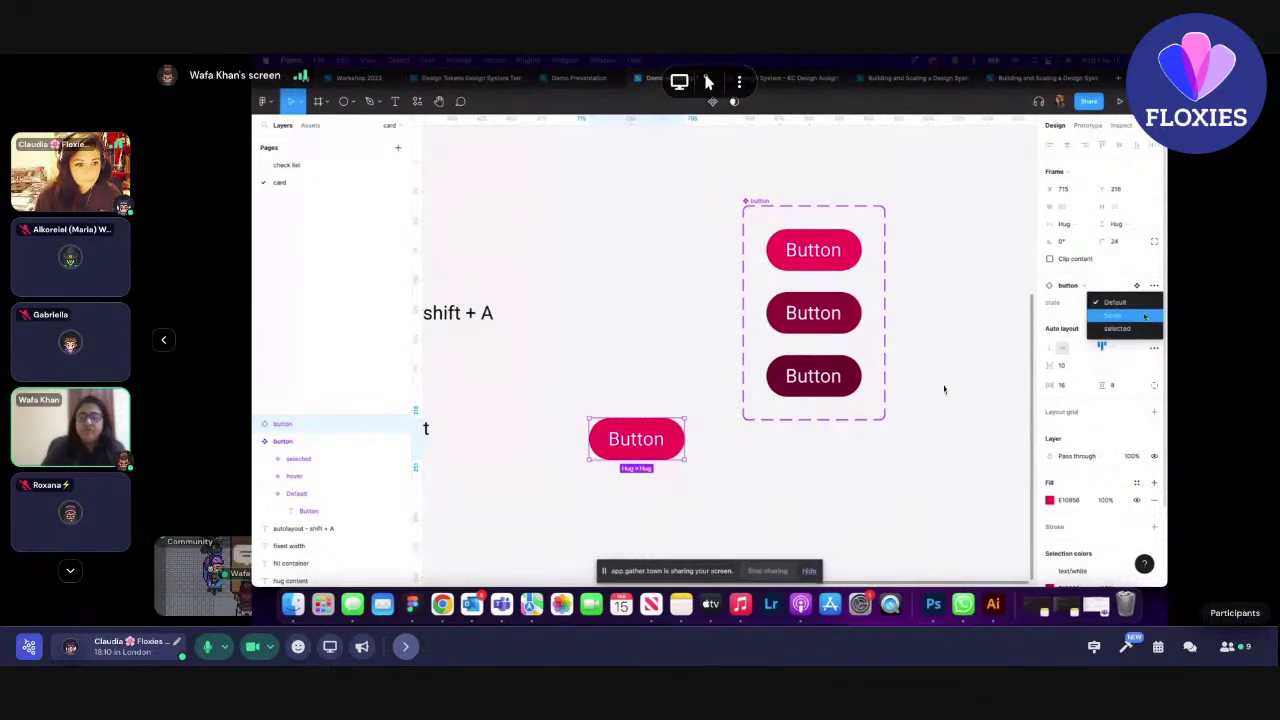
left_click(1145, 317)
left_click(1154, 304)
left_click(1151, 316)
left_click(1152, 303)
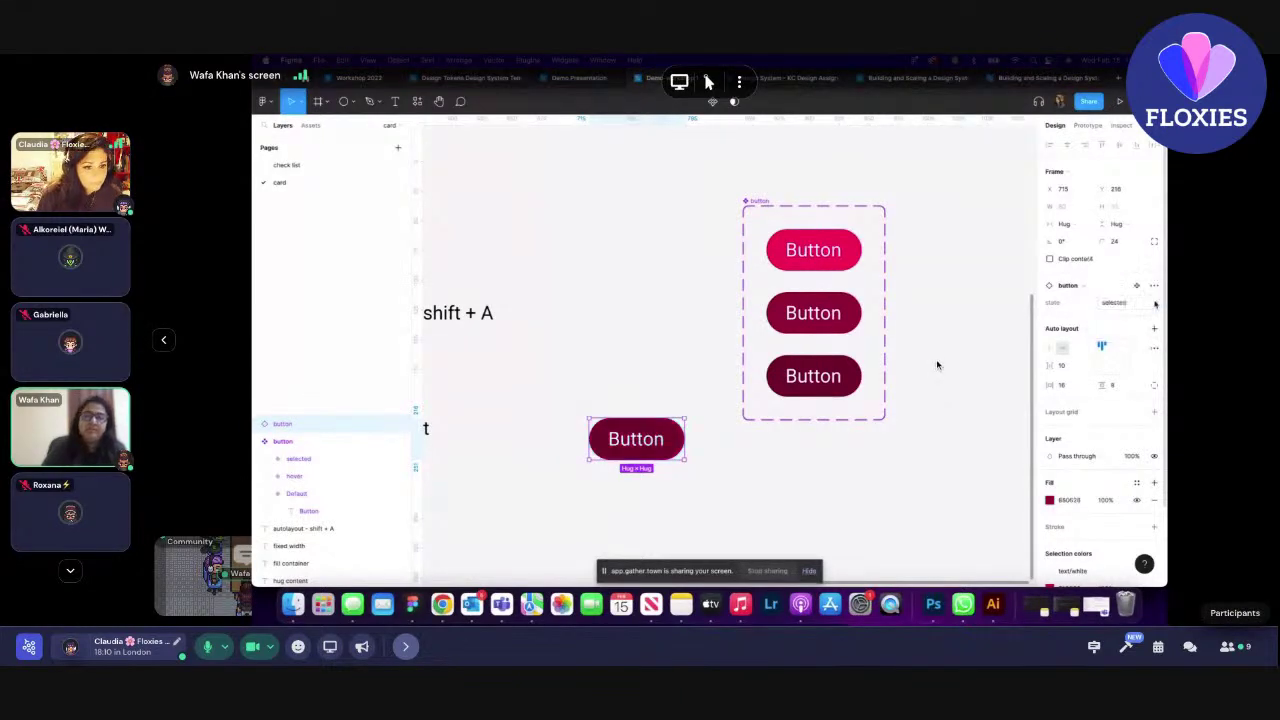
left_click(1151, 278)
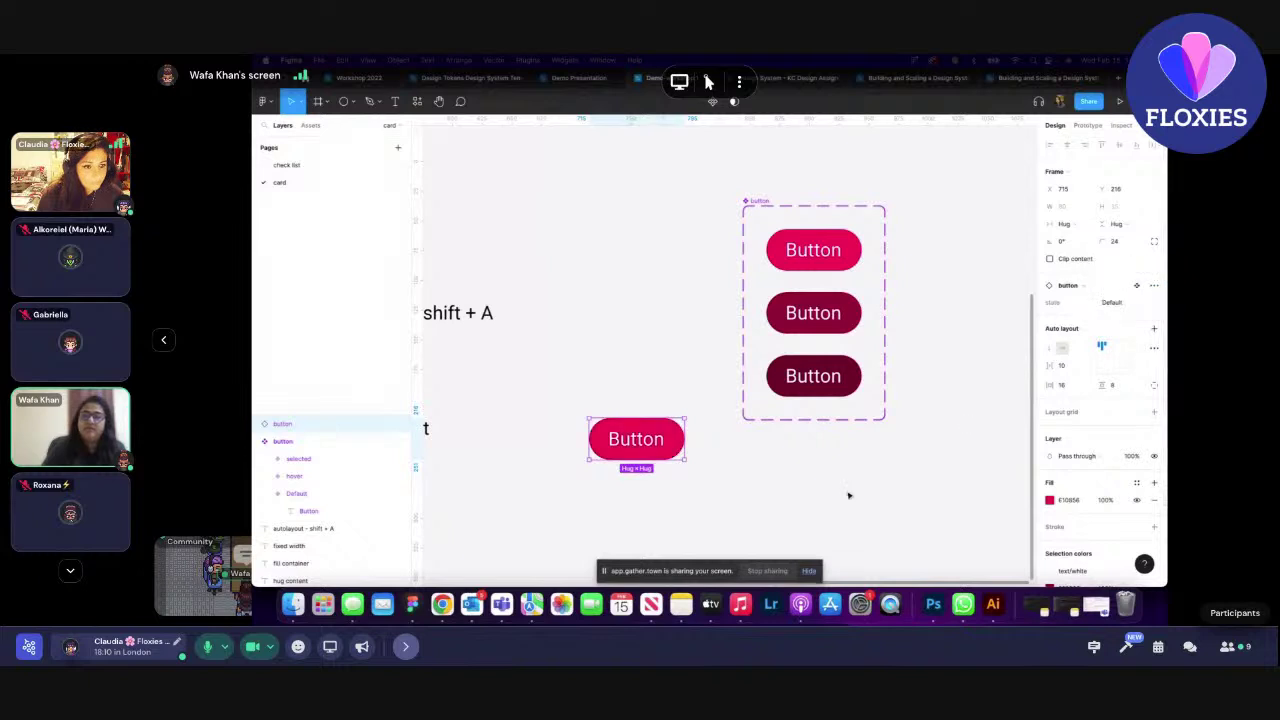
left_click(846, 491)
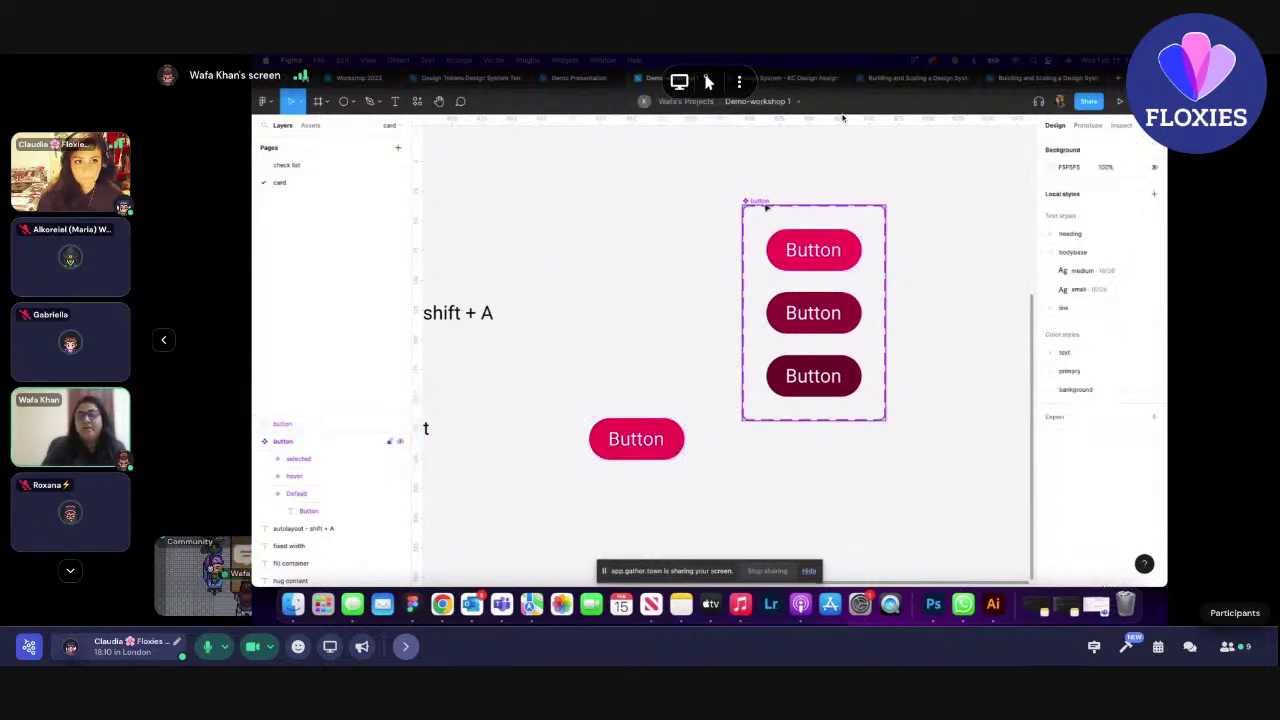
left_click_drag(651, 431, 639, 277)
- Open the prototype settings of the default variant in the component set
left_click(770, 246)
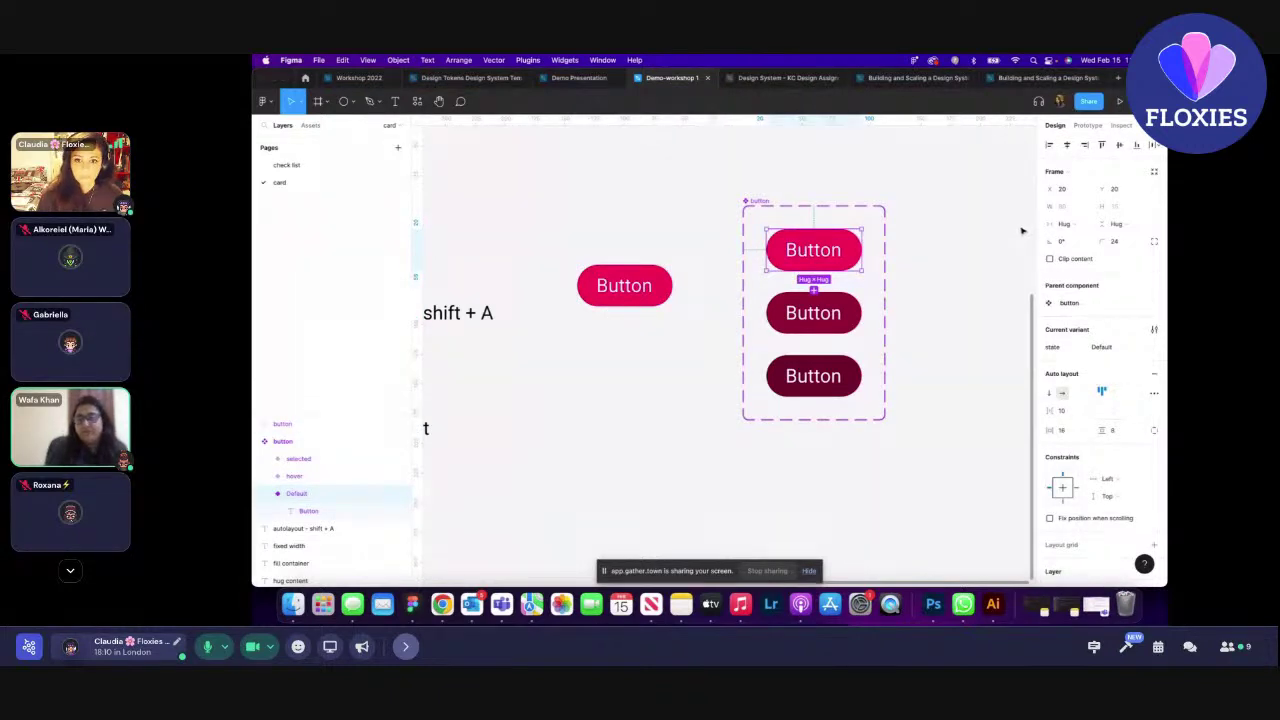
left_click(1088, 125)
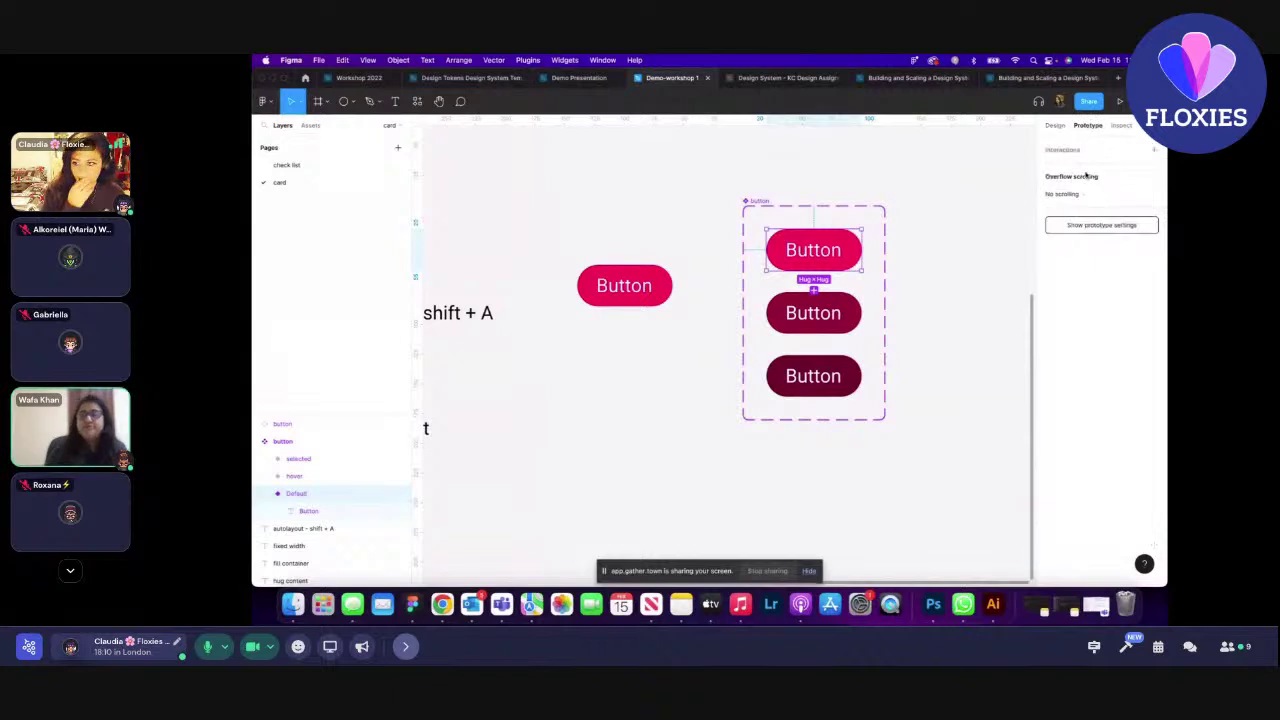
left_click(1055, 125)
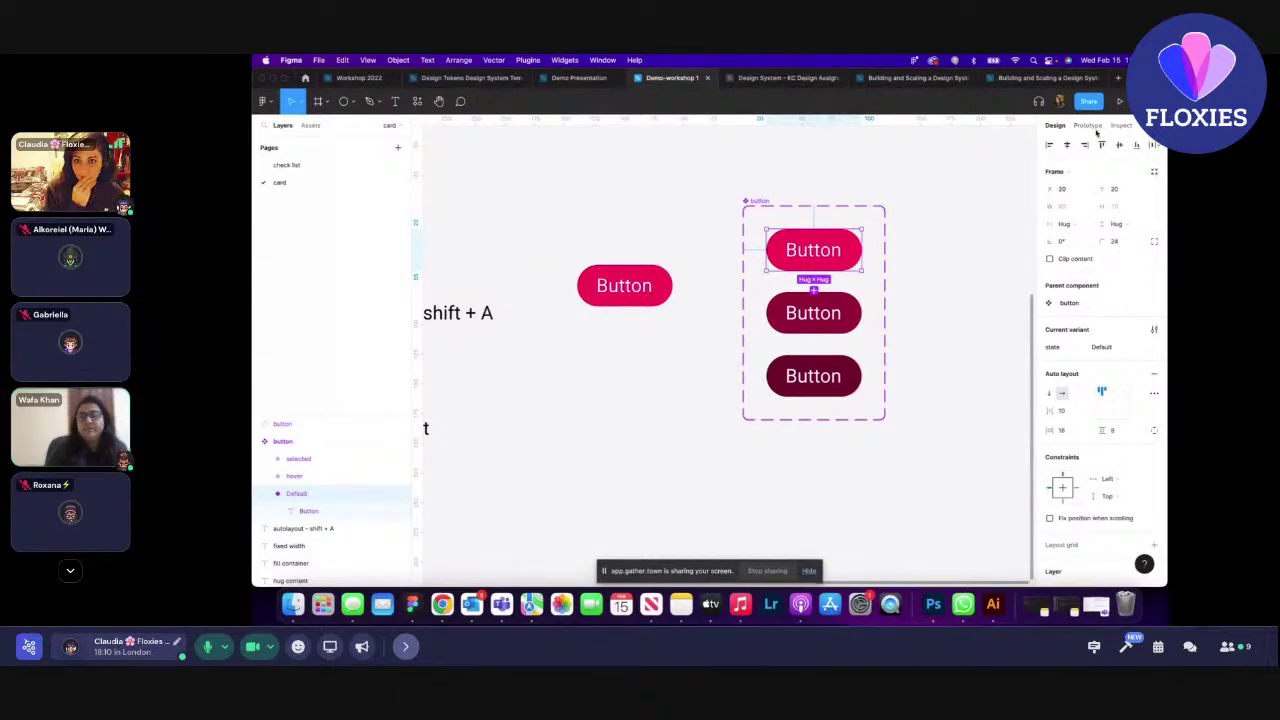
left_click(1088, 125)
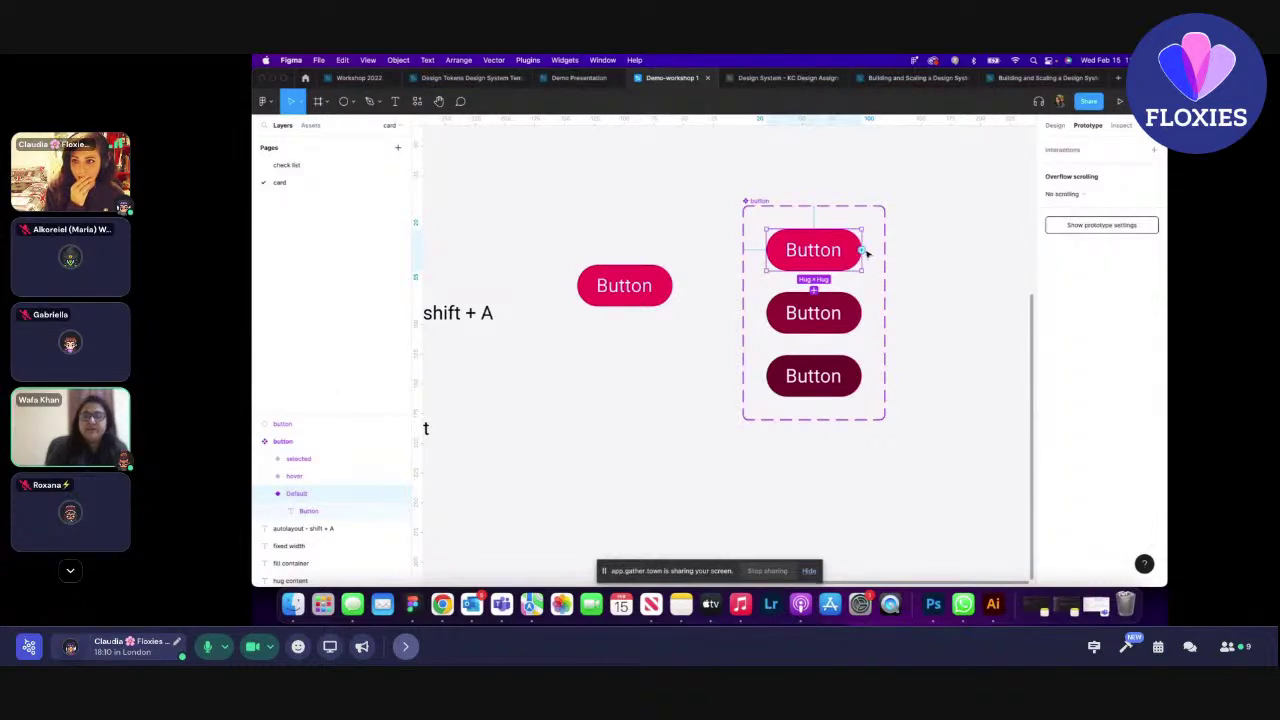
- Try a prototype connection from the default variant to the hover variant and remove it again
left_click_drag(862, 252, 838, 305)
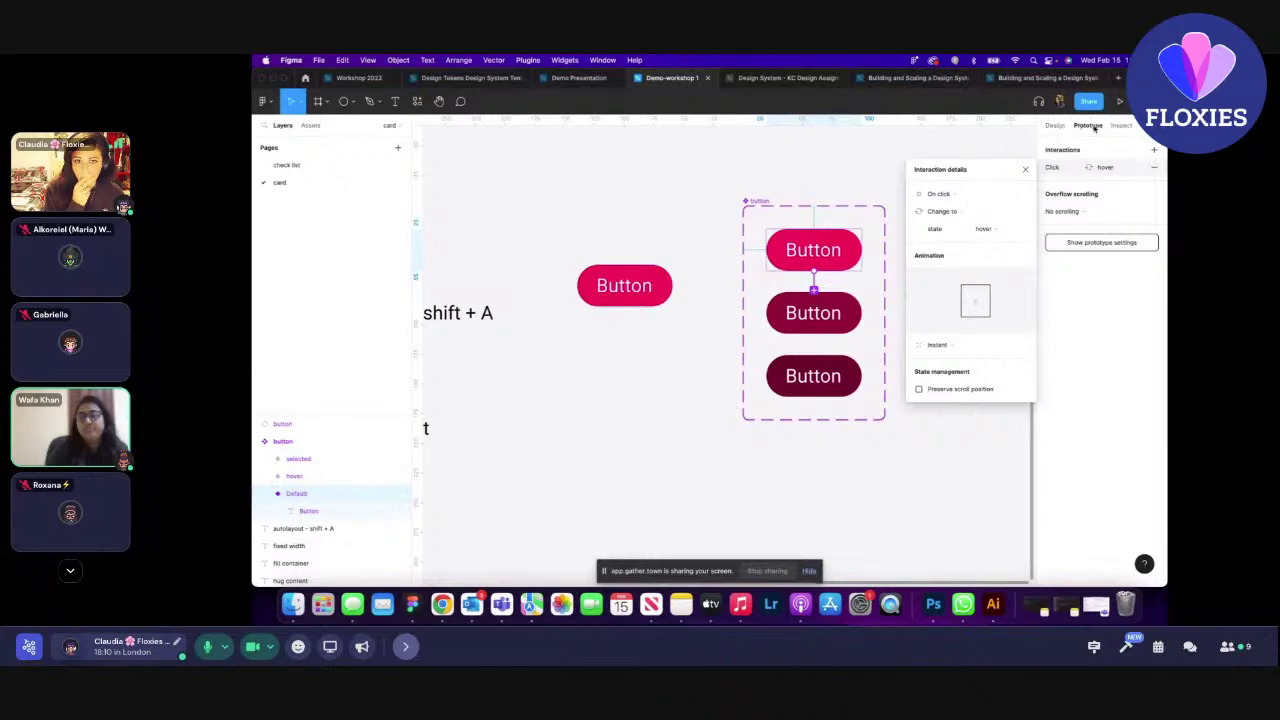
left_click(870, 160)
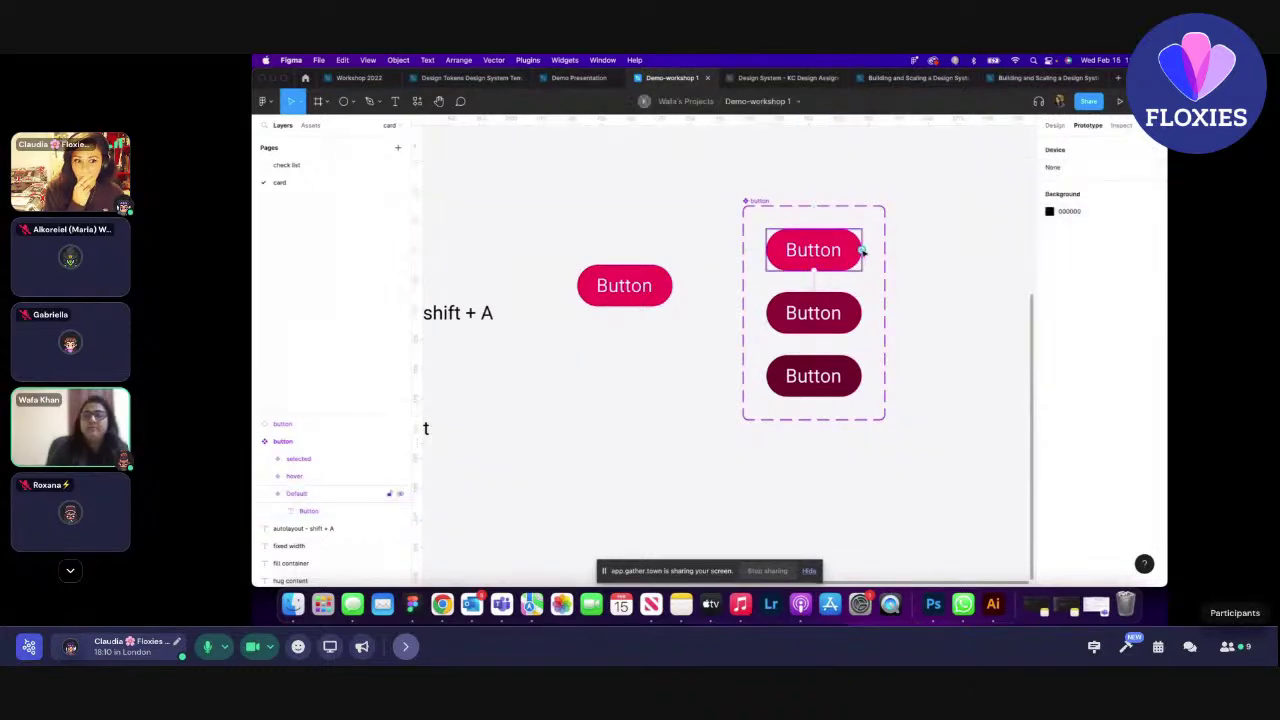
left_click(813, 272)
key("Escape")
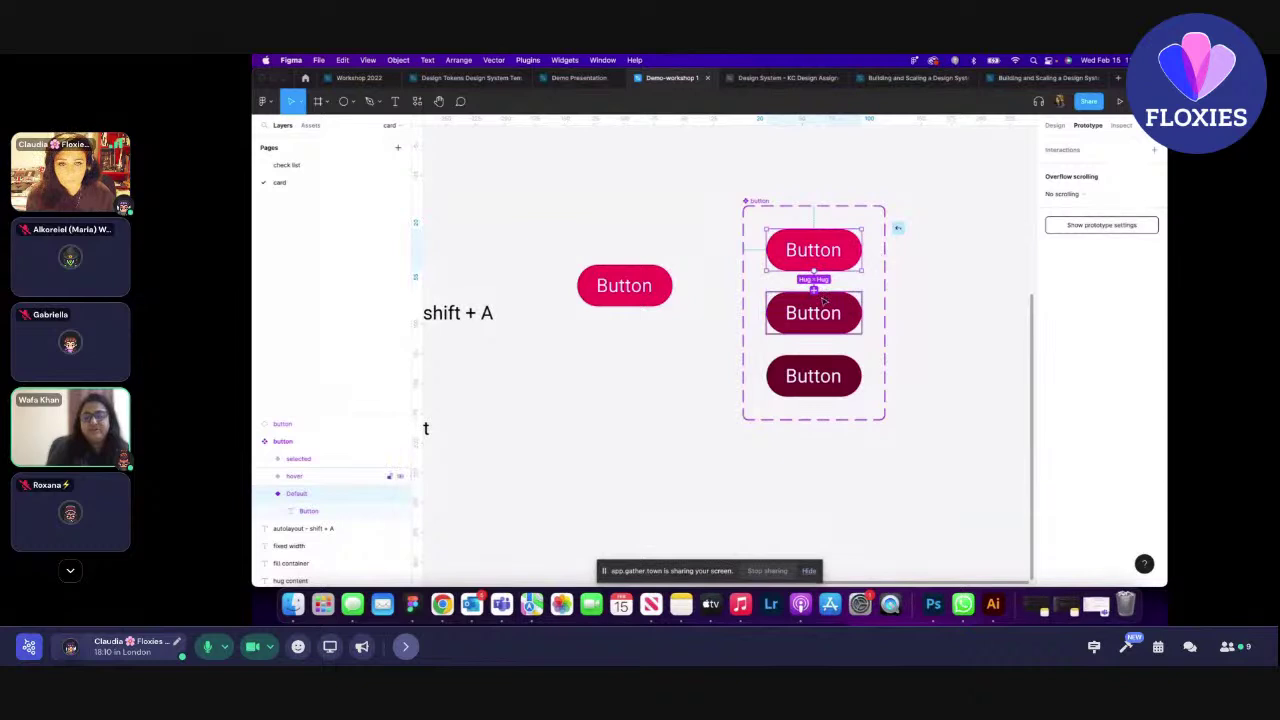
- Connect the default variant to the hover variant with a "While hovering" trigger and a Smart animate transition
left_click_drag(823, 300, 815, 312)
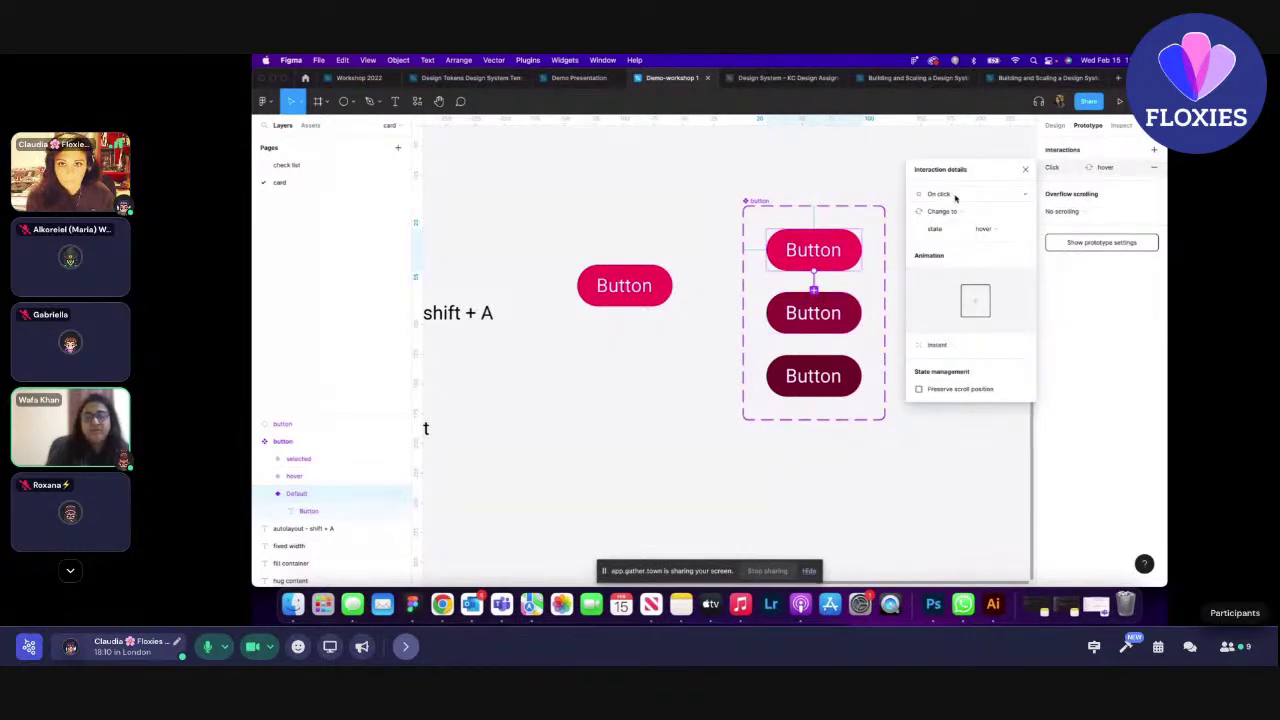
left_click(1008, 196)
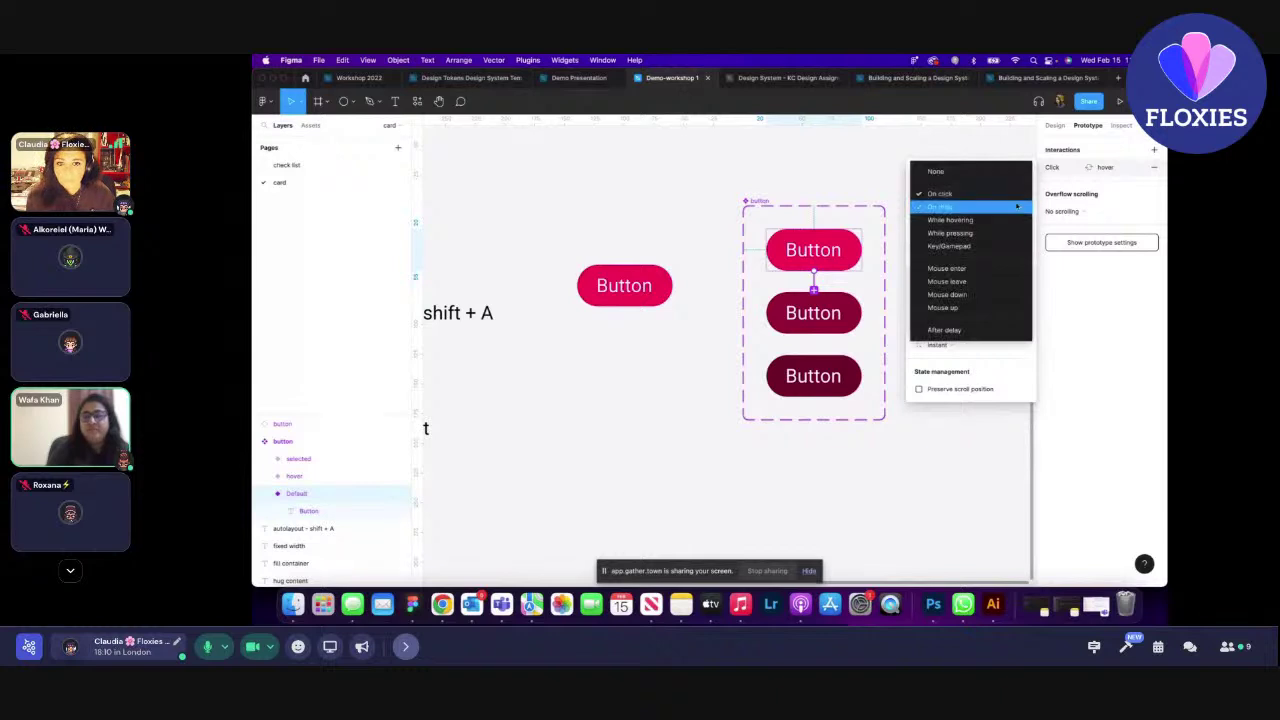
left_click(1014, 221)
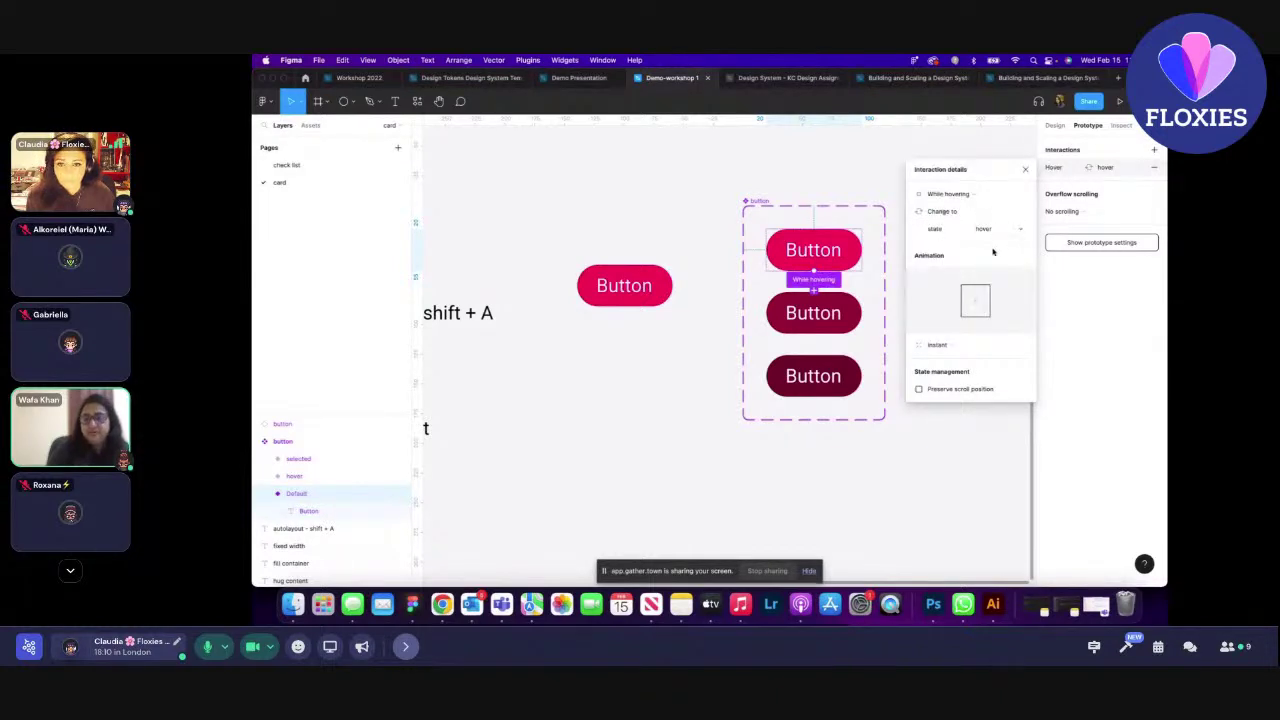
left_click(939, 346)
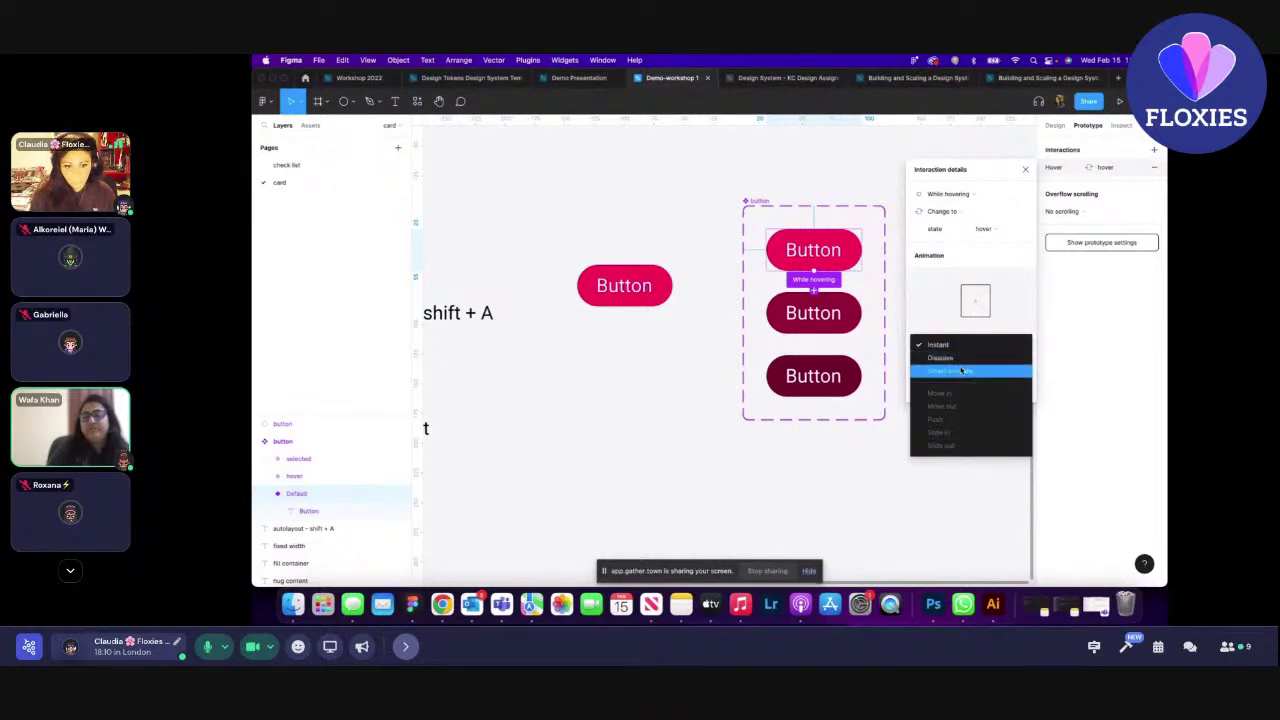
left_click(961, 371)
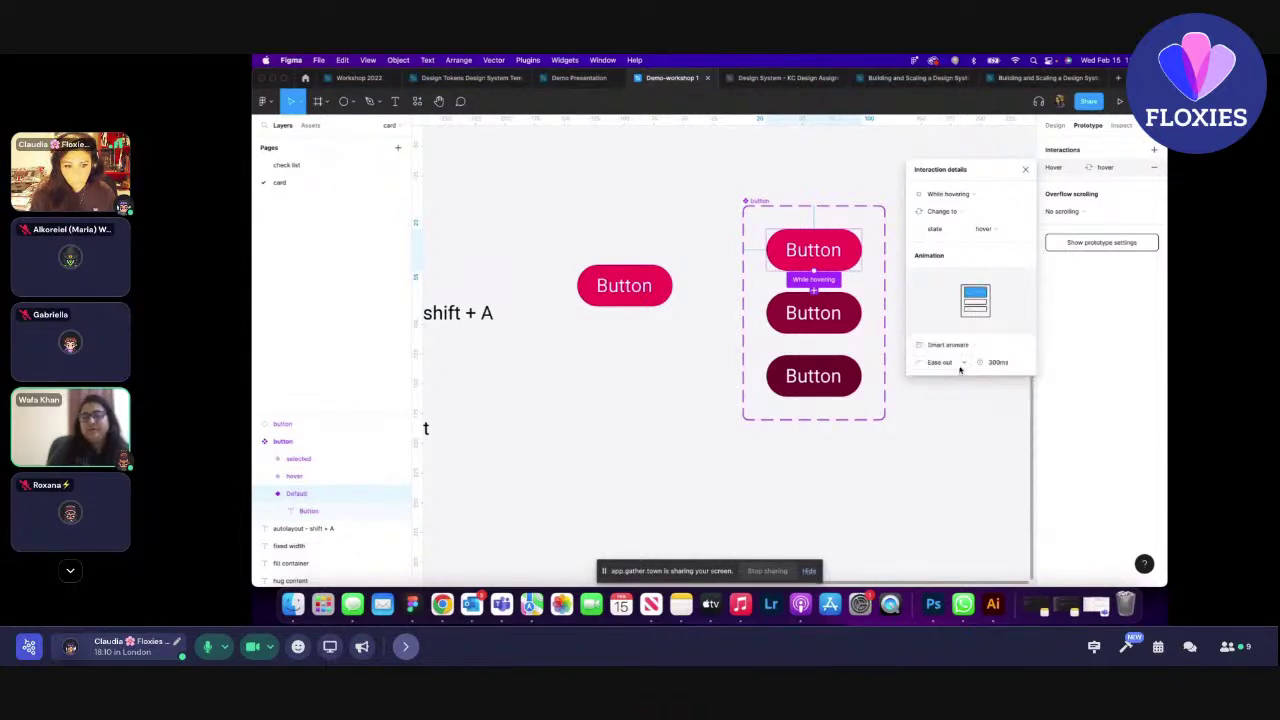
- Connect the hover variant to the selected variant with an "On click" change-to interaction using Smart animate
left_click(834, 325)
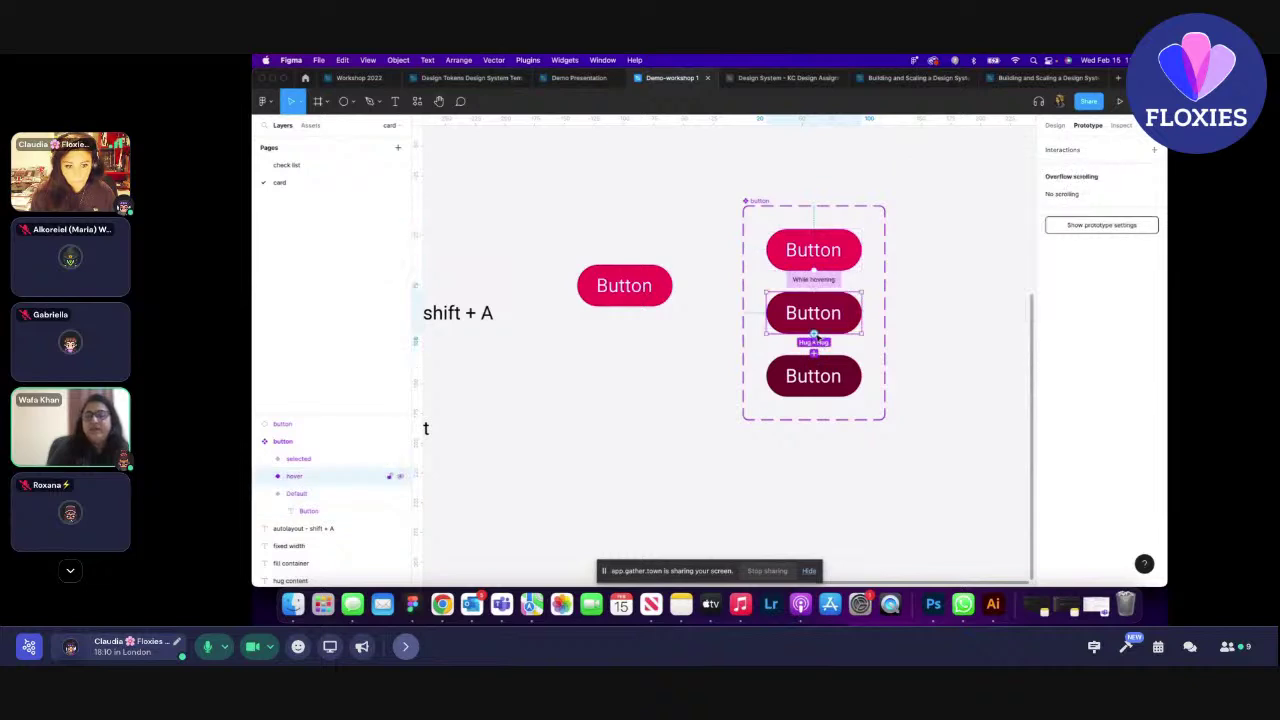
left_click_drag(815, 341, 813, 376)
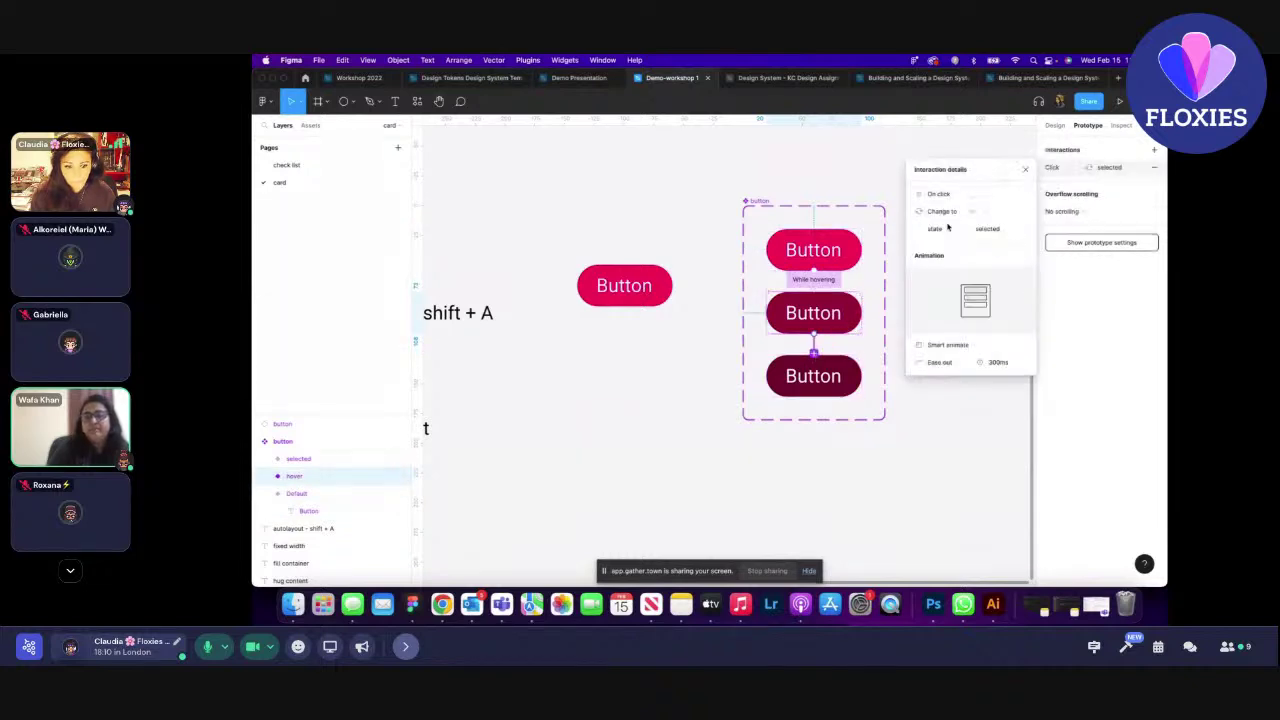
left_click(966, 438)
- Shift the button component set slightly right and place a second instance of its default variant above the existing instance
left_click_drag(745, 201, 794, 201)
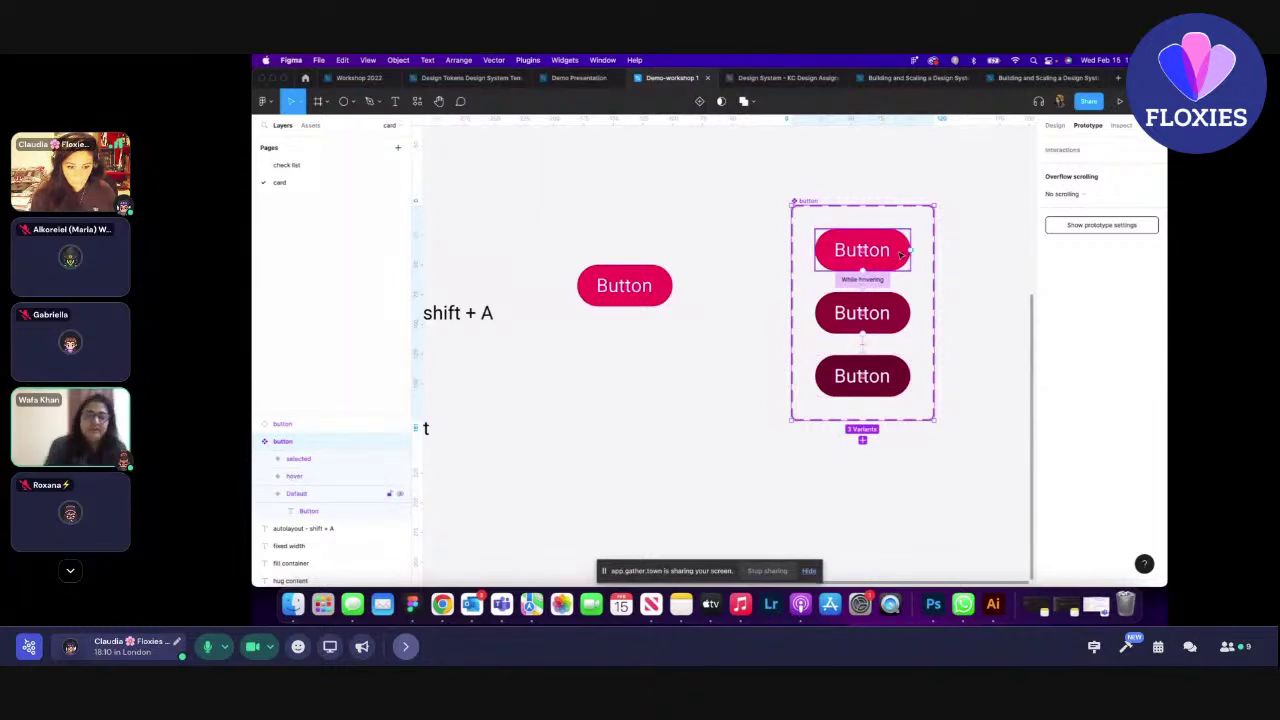
left_click_drag(900, 256, 603, 399)
key("super+z")
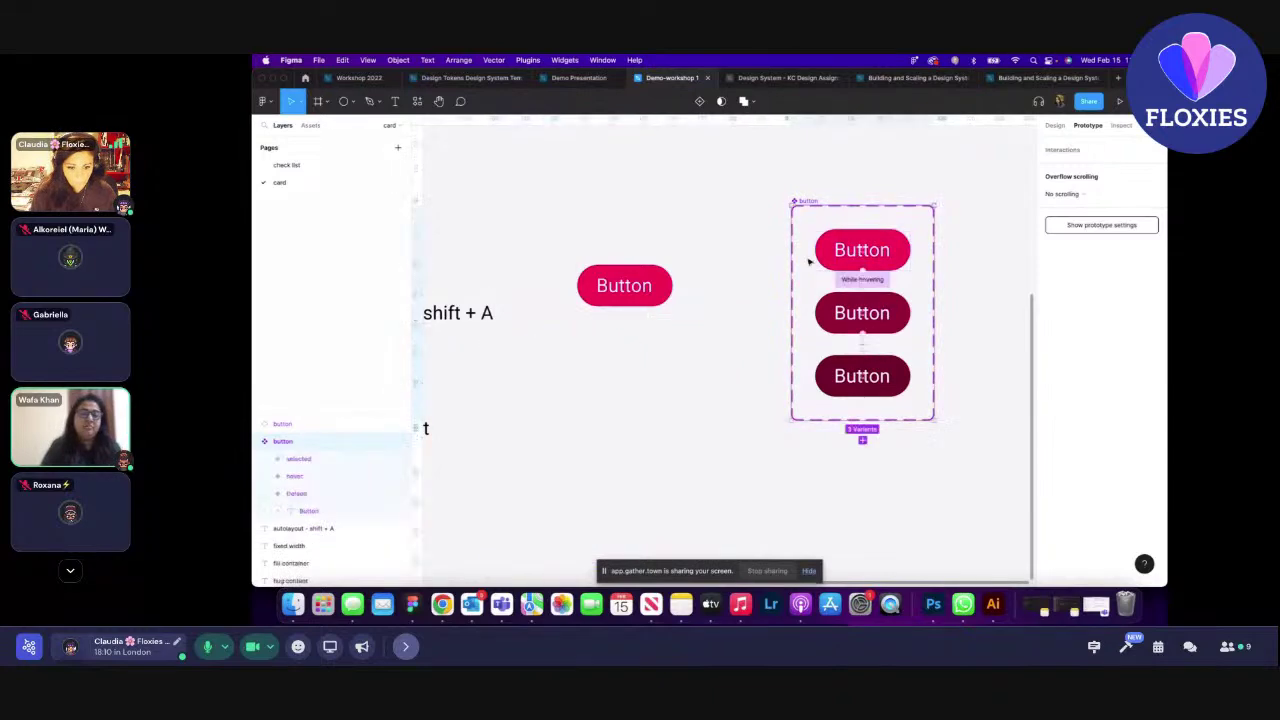
left_click(863, 236)
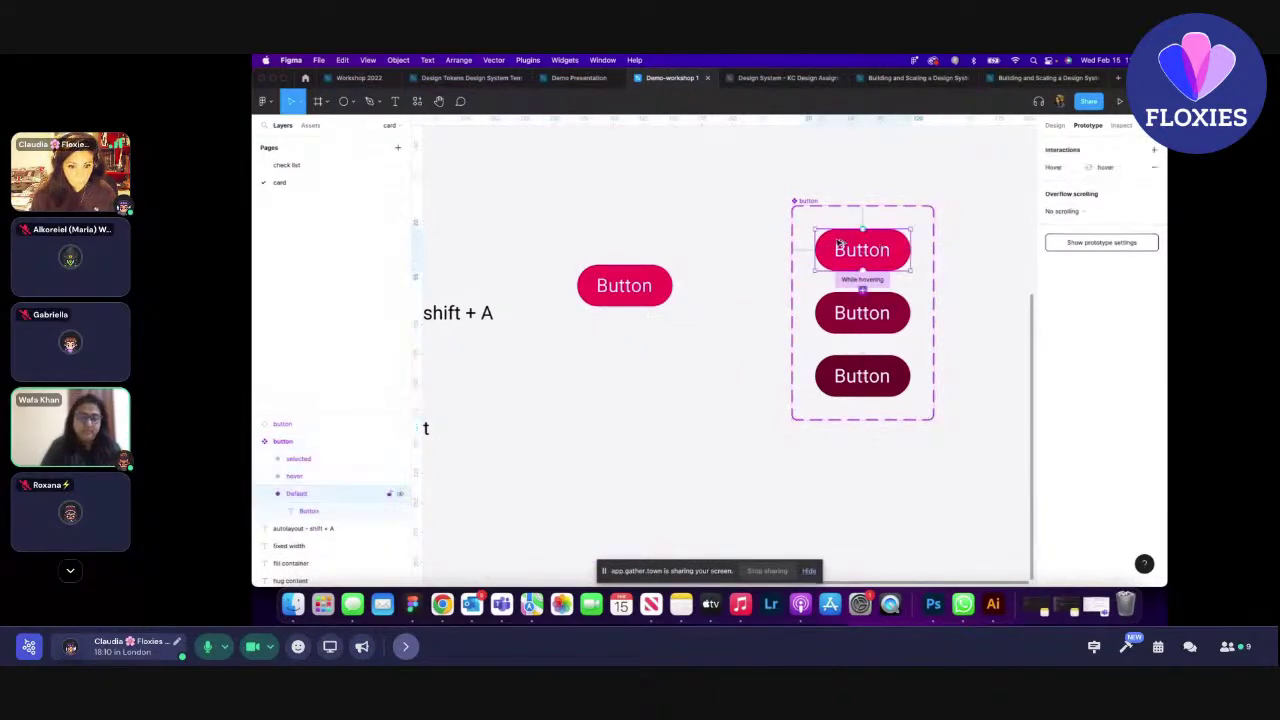
left_click_drag(842, 240, 589, 195)
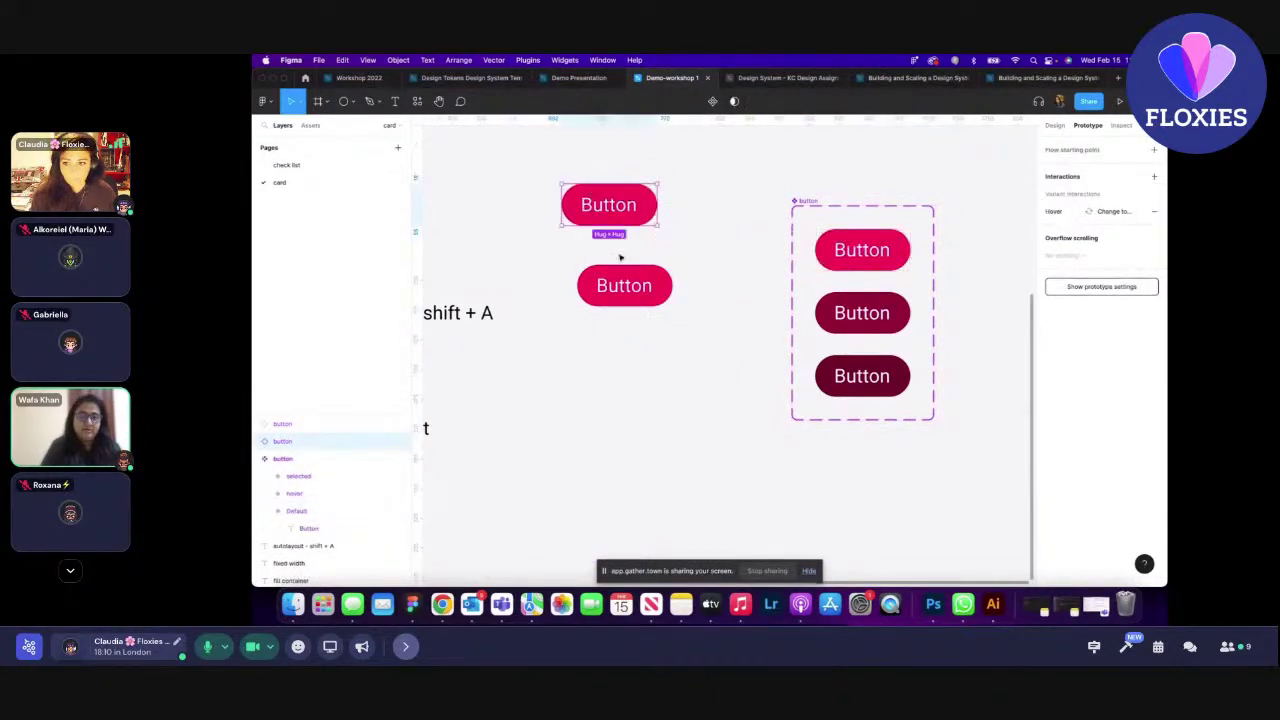
- Draw a frame about 134 by 102 below the two button instances and name it "test"
left_click(1055, 125)
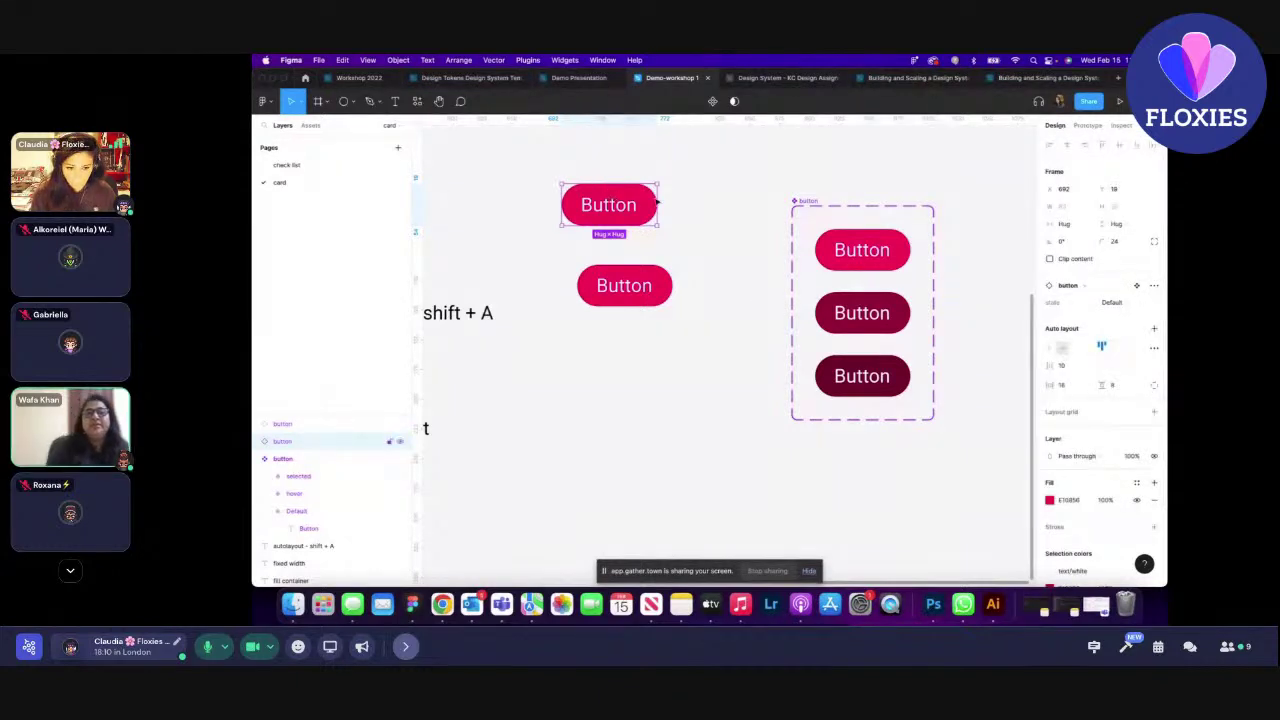
left_click(325, 102)
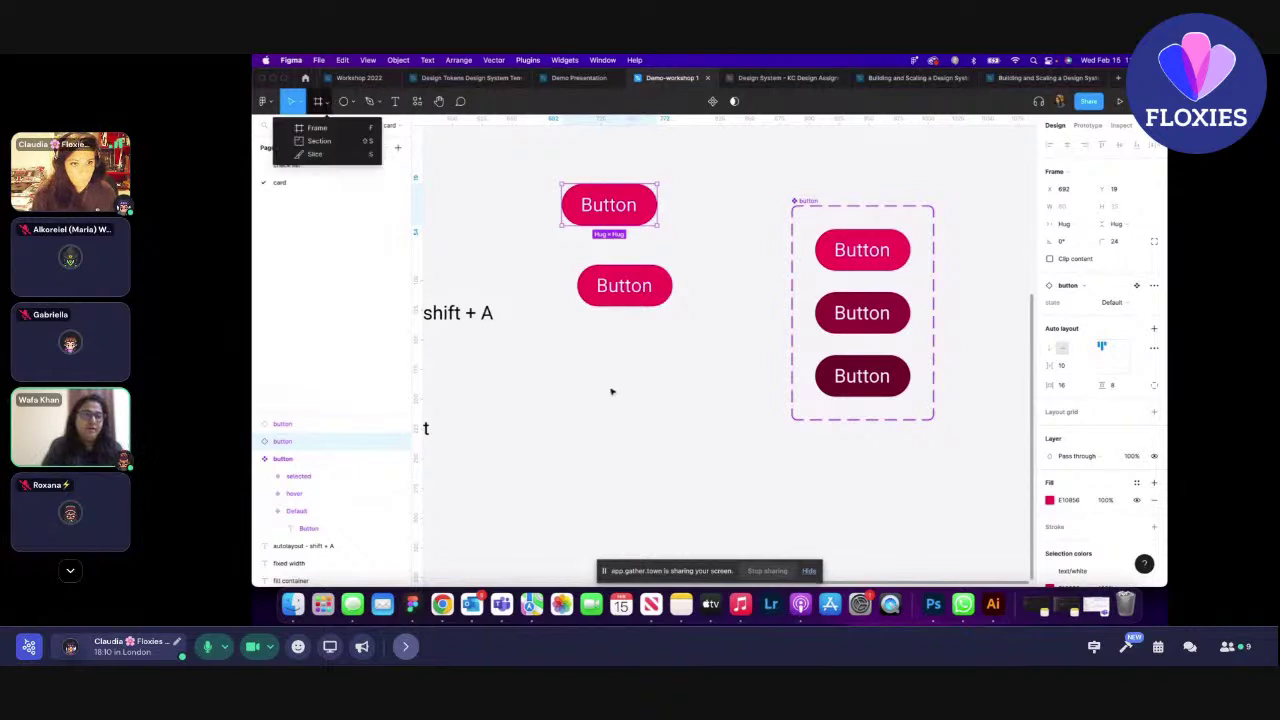
left_click(317, 128)
left_click_drag(585, 369, 745, 491)
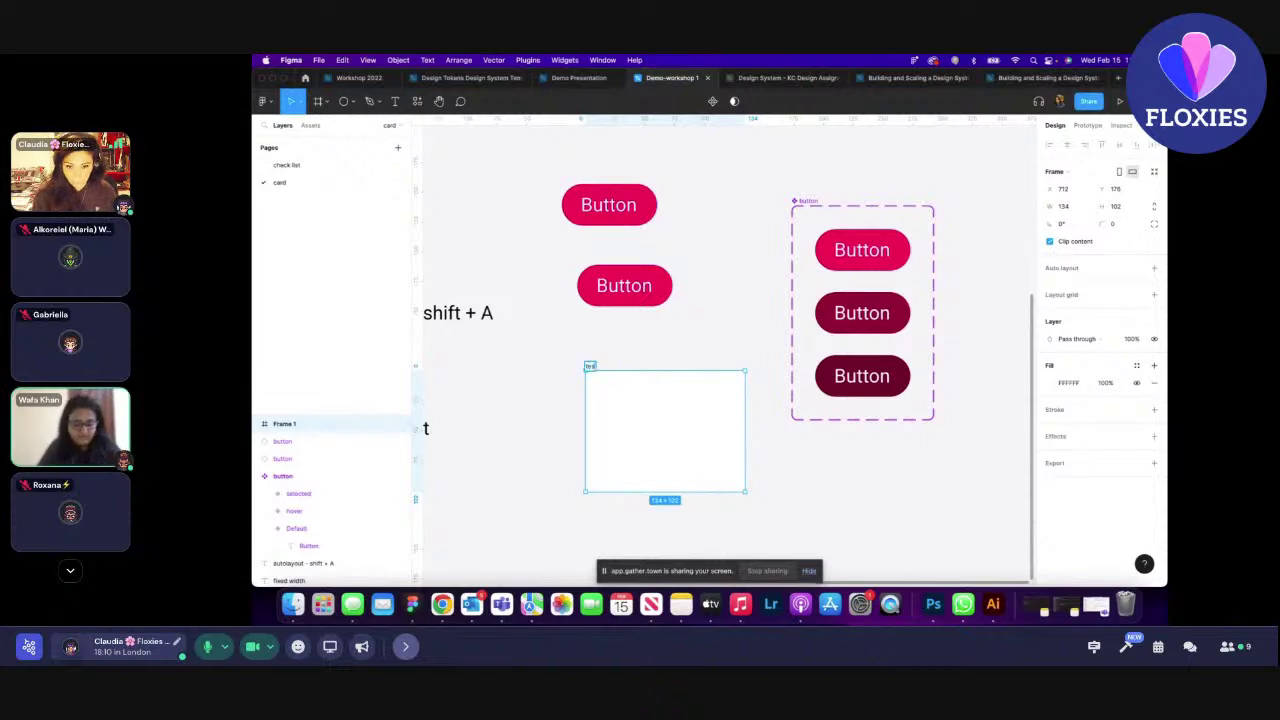
key("super+z")
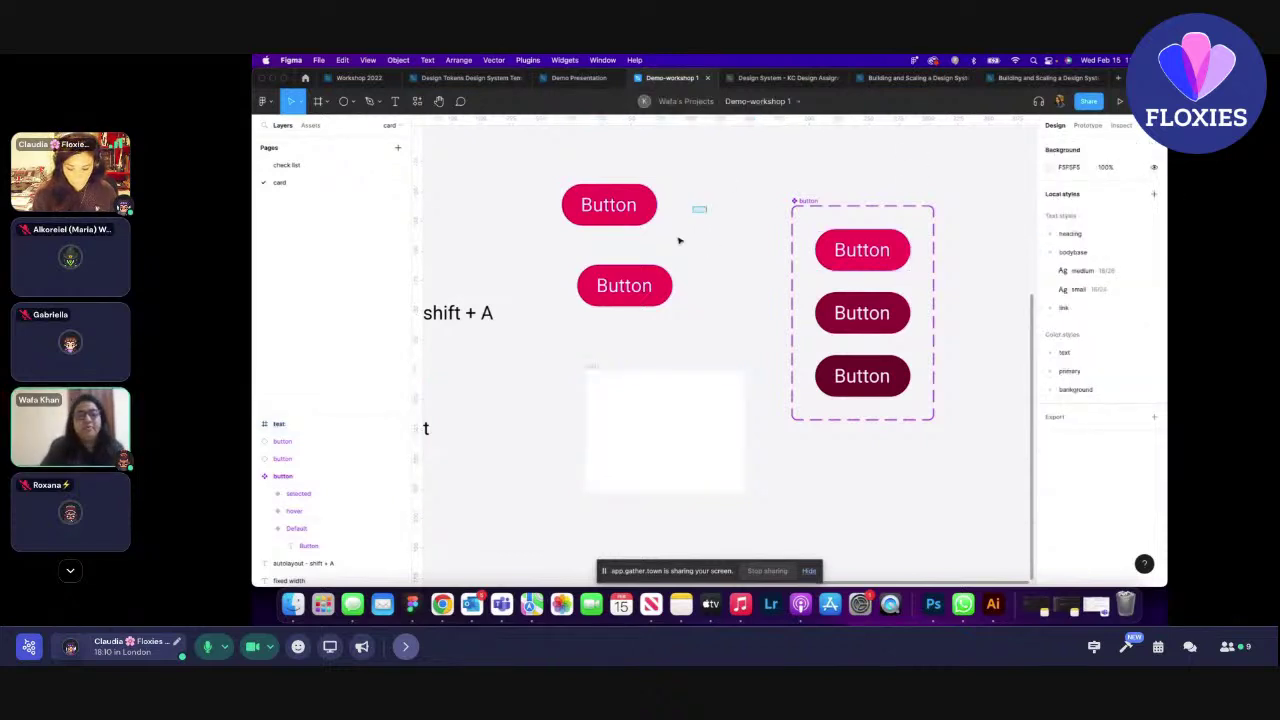
- Move both button instances into the "test" frame and stack them closely one above the other
left_click_drag(699, 209, 596, 297)
key("super+z")
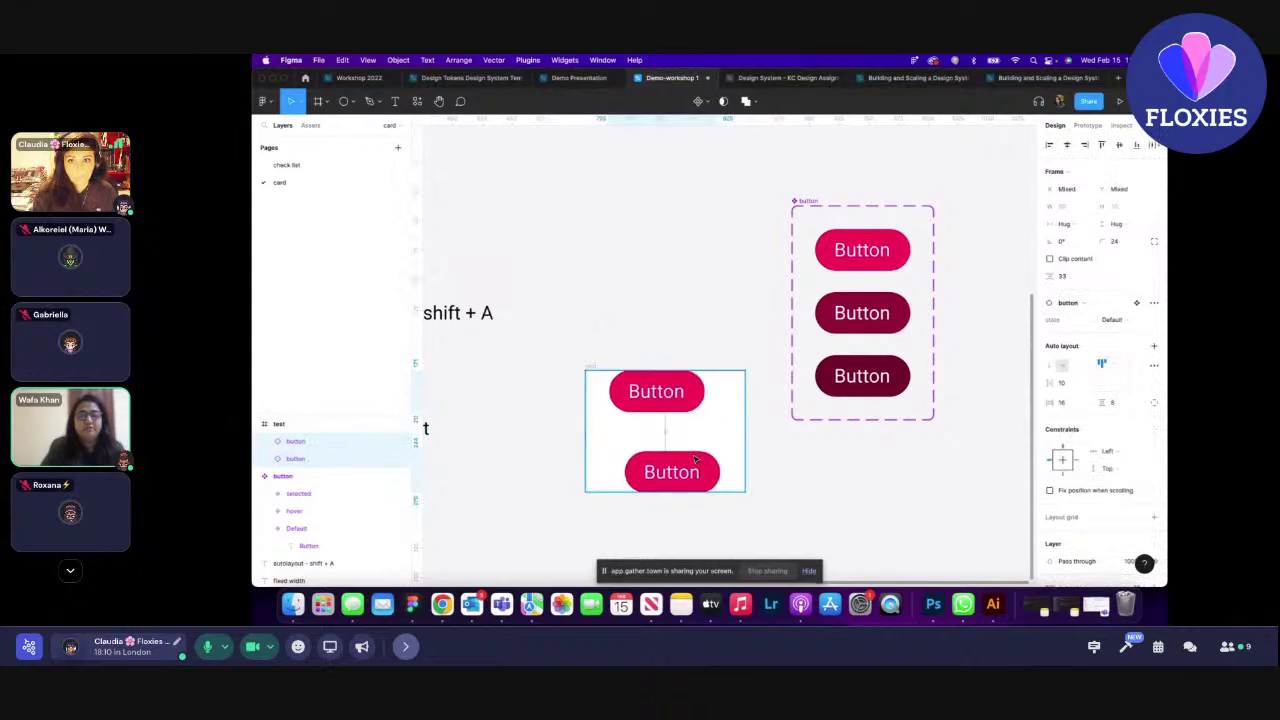
left_click(771, 489)
left_click_drag(695, 474, 691, 455)
mouse_move(653, 388)
left_mouse_down()
mouse_move(669, 409)
mouse_move(663, 398)
left_mouse_up()
left_click_drag(662, 452, 663, 460)
- Select the "test" frame and present it as a prototype to check the button interactions
left_click(594, 374)
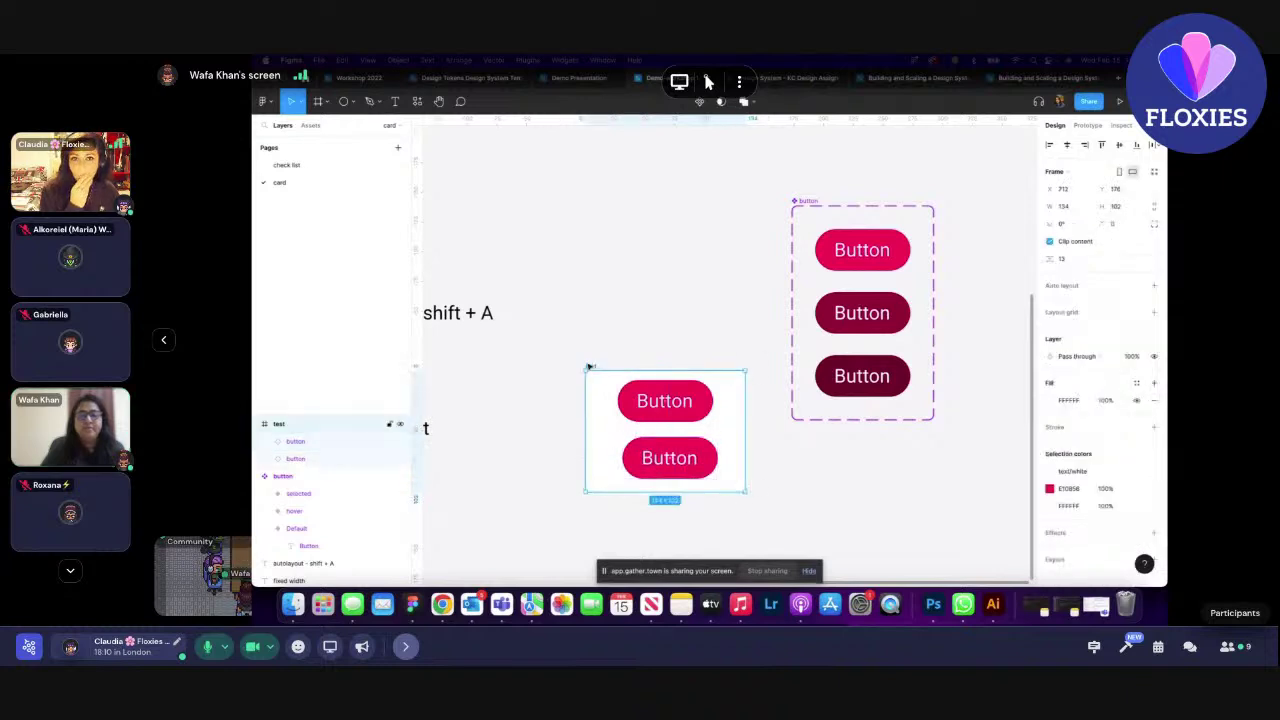
mouse_move(834, 55)
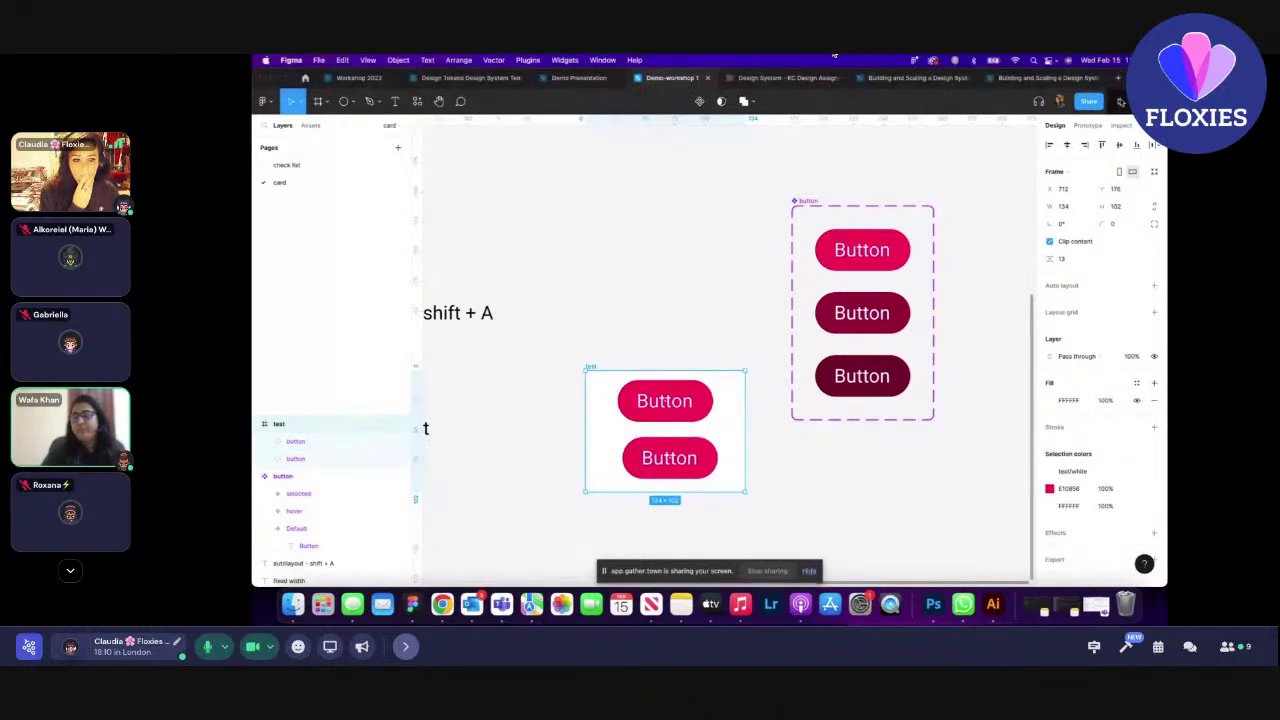
left_click(1121, 102)
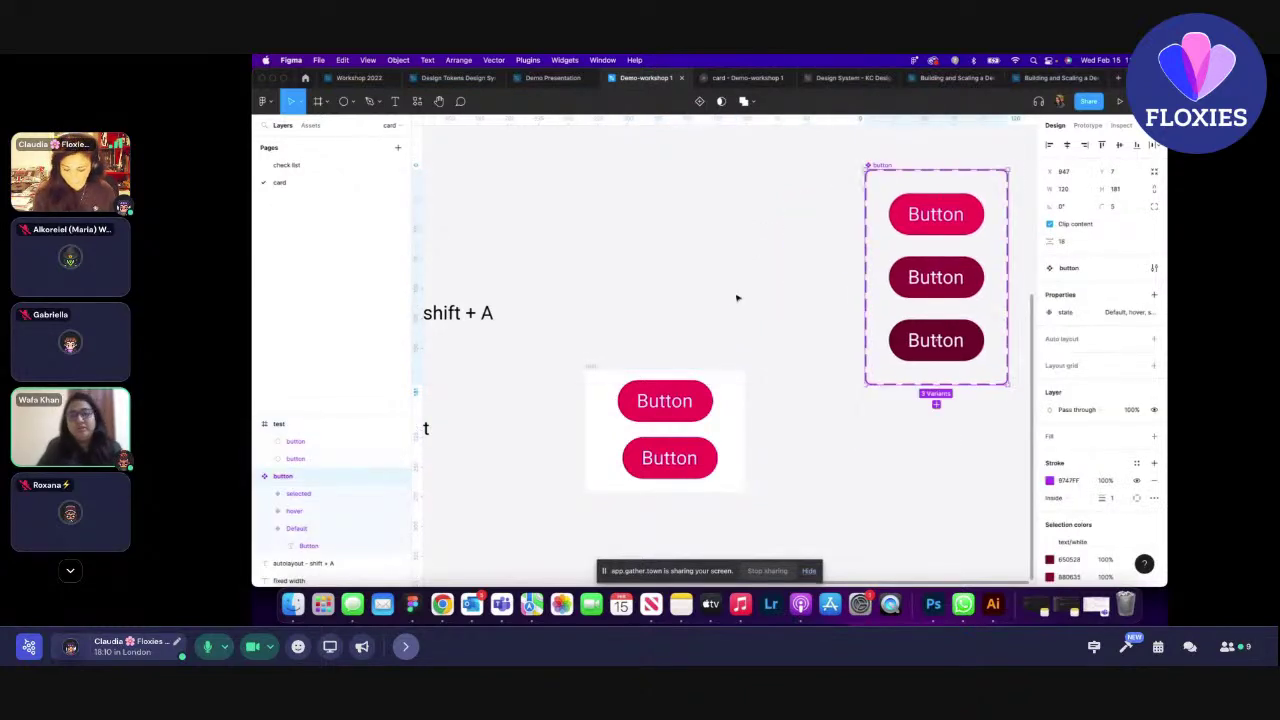
- Delete the "test" frame with its two button instances and the old Read More button below the card description
left_click_drag(596, 549, 568, 540)
key("Delete")
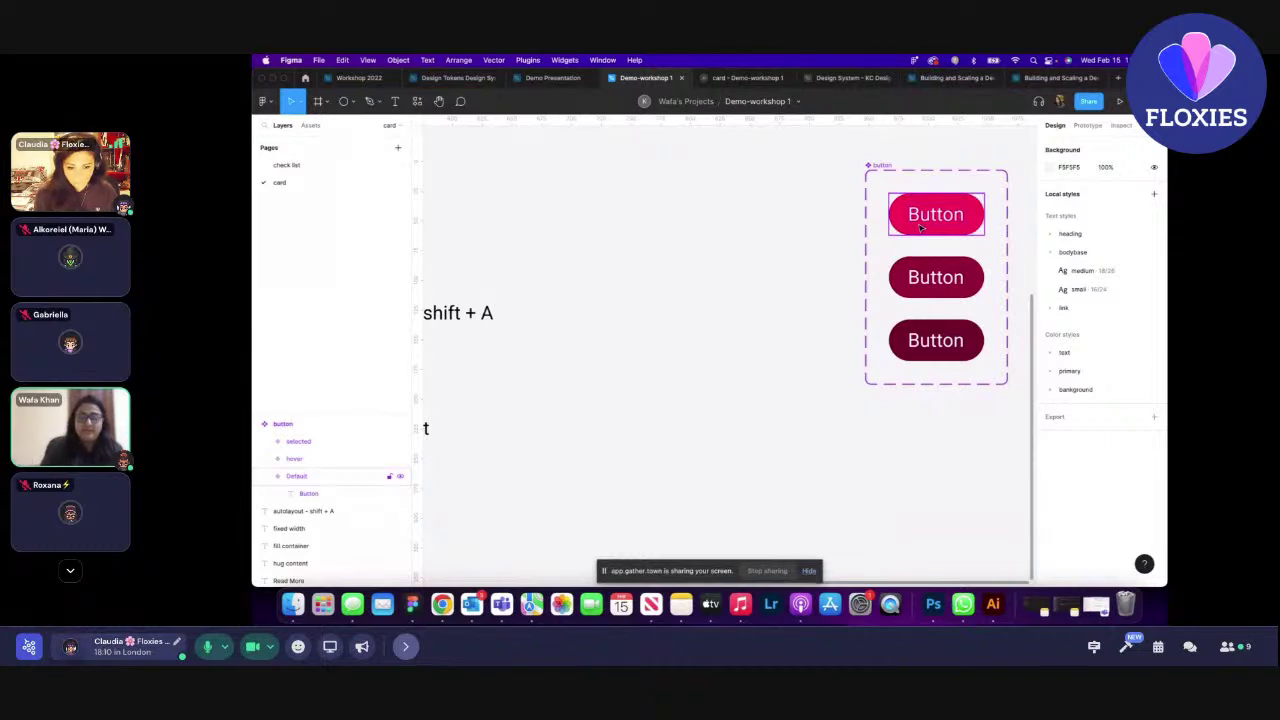
scroll(714, 371, "down", 5)
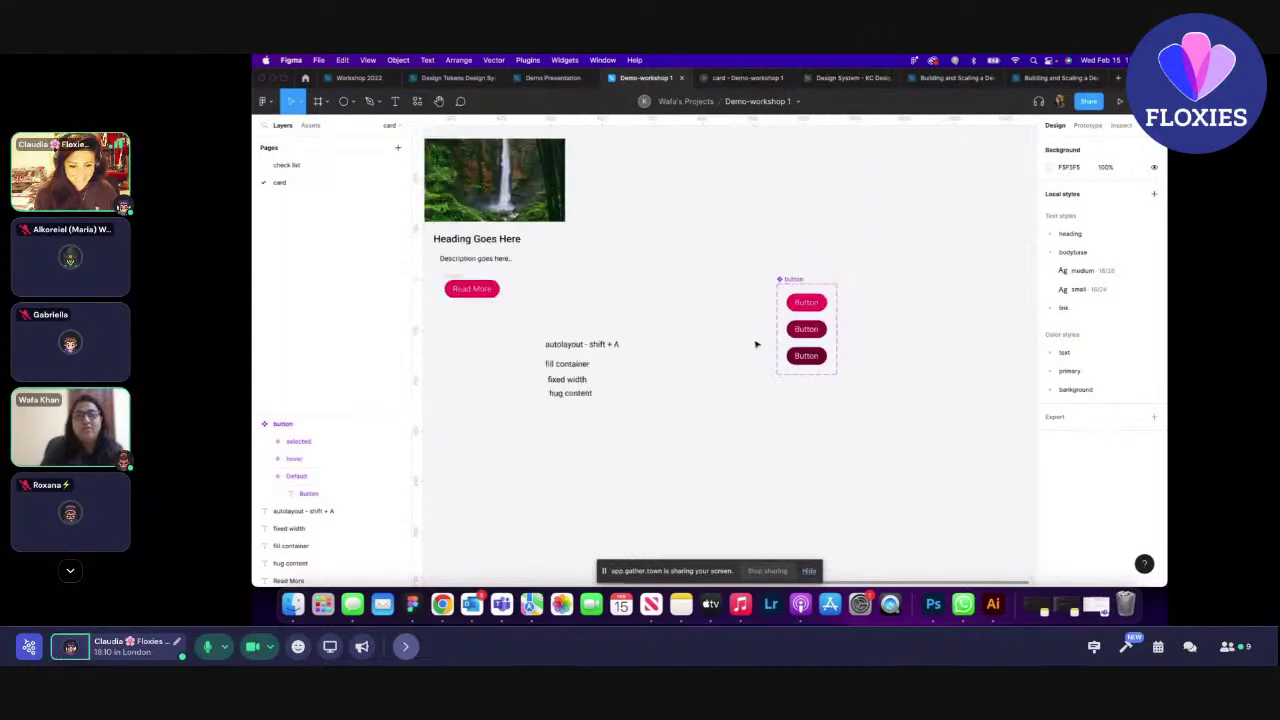
scroll(766, 326, "down", 2)
scroll(700, 320, "up", 4)
left_click(532, 291)
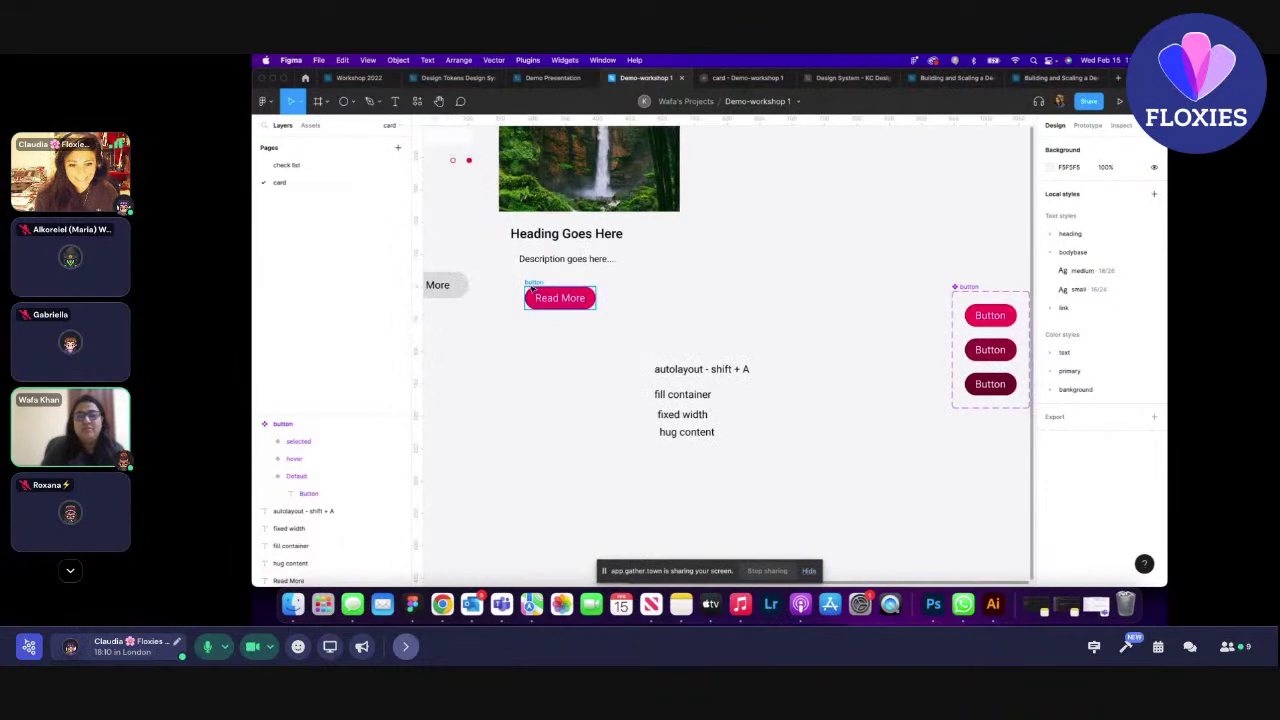
- Move the button component set higher on the canvas and select its default variant
left_click(1005, 322)
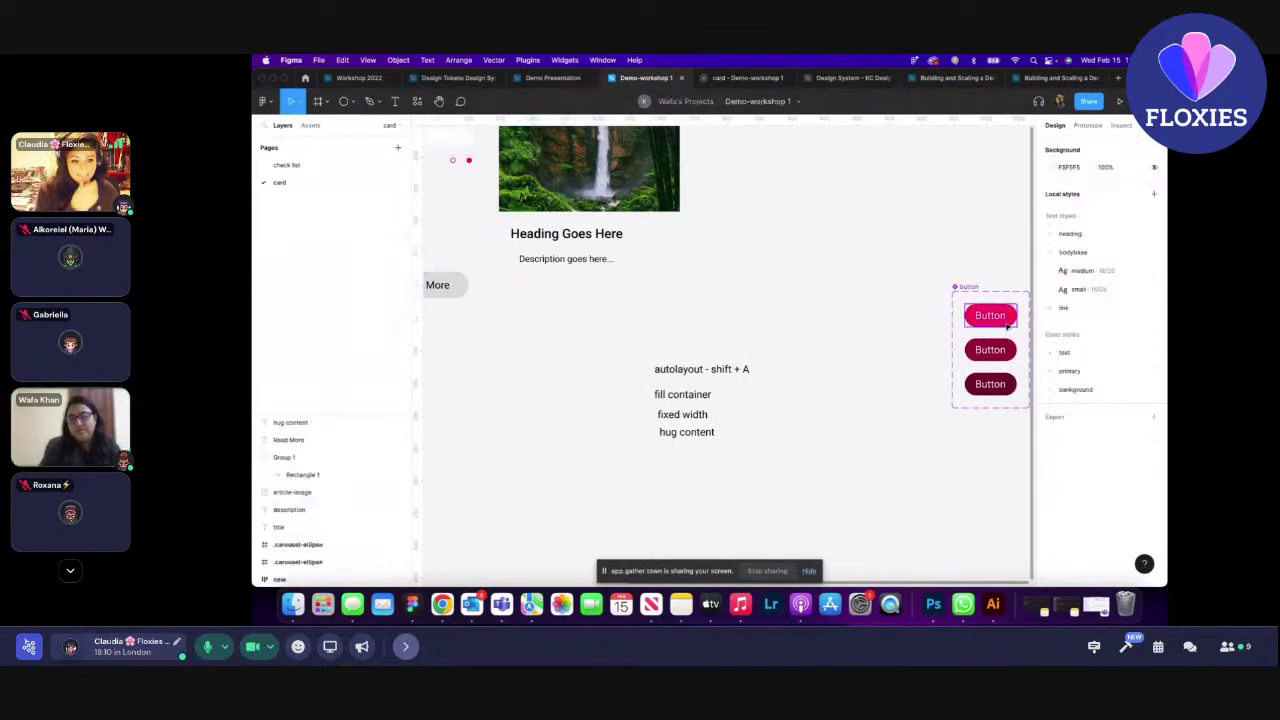
left_click(1005, 320)
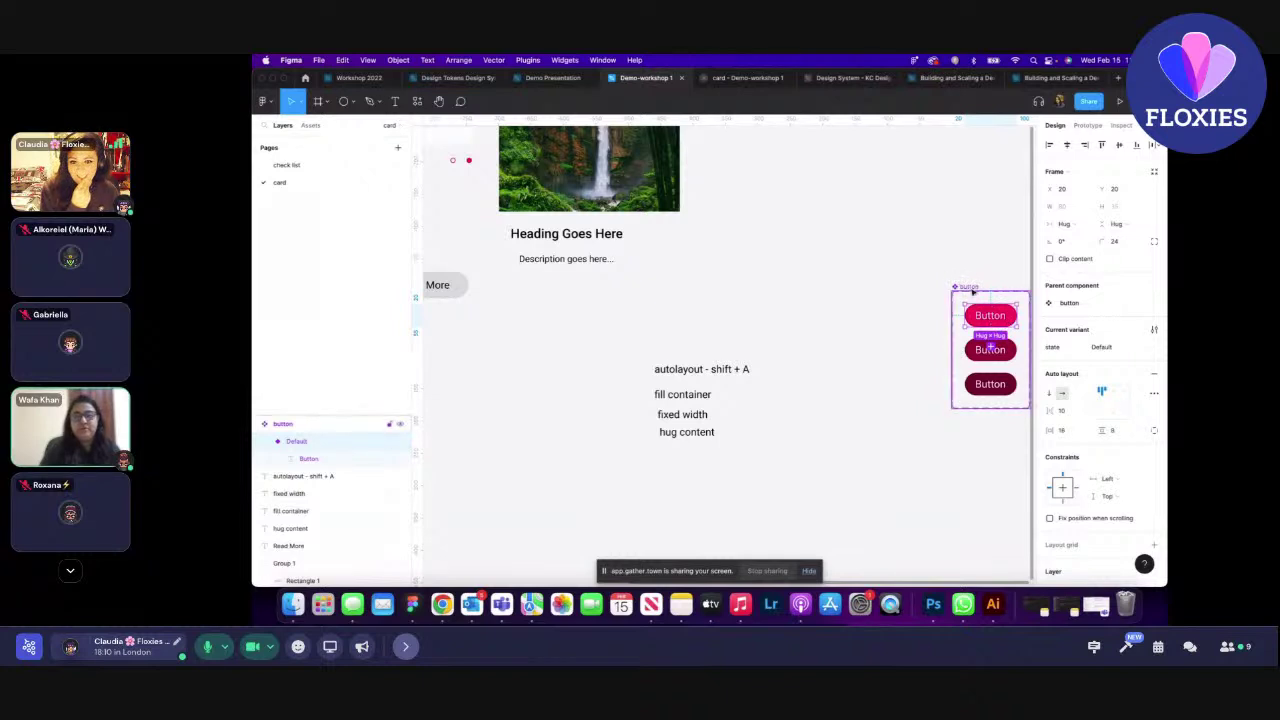
left_click(968, 288)
left_click_drag(970, 288, 924, 168)
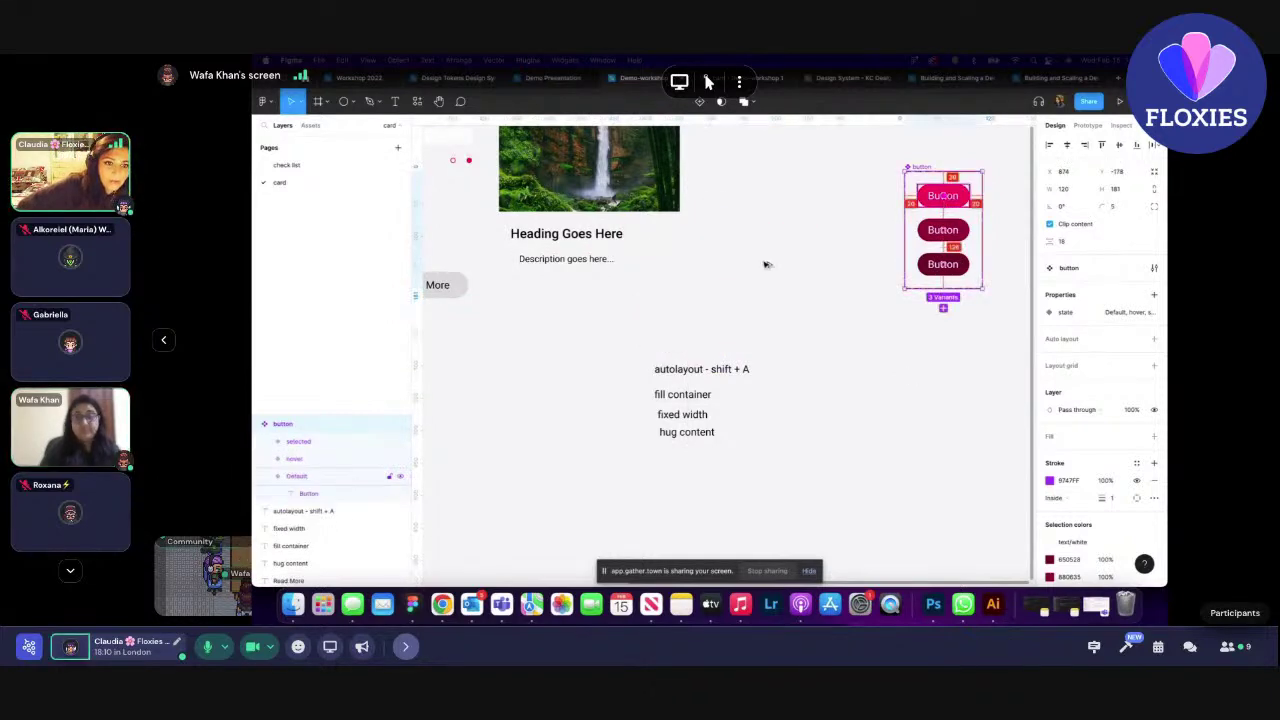
left_click(956, 197)
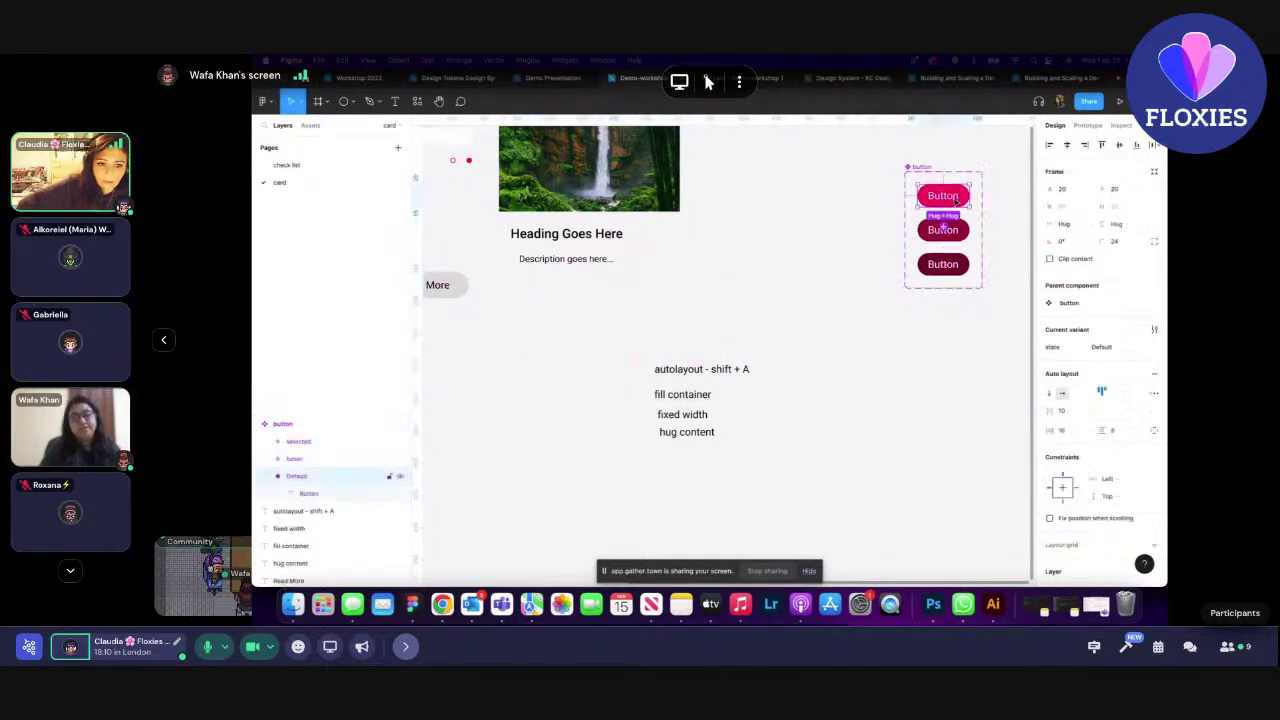
left_click(1189, 646)
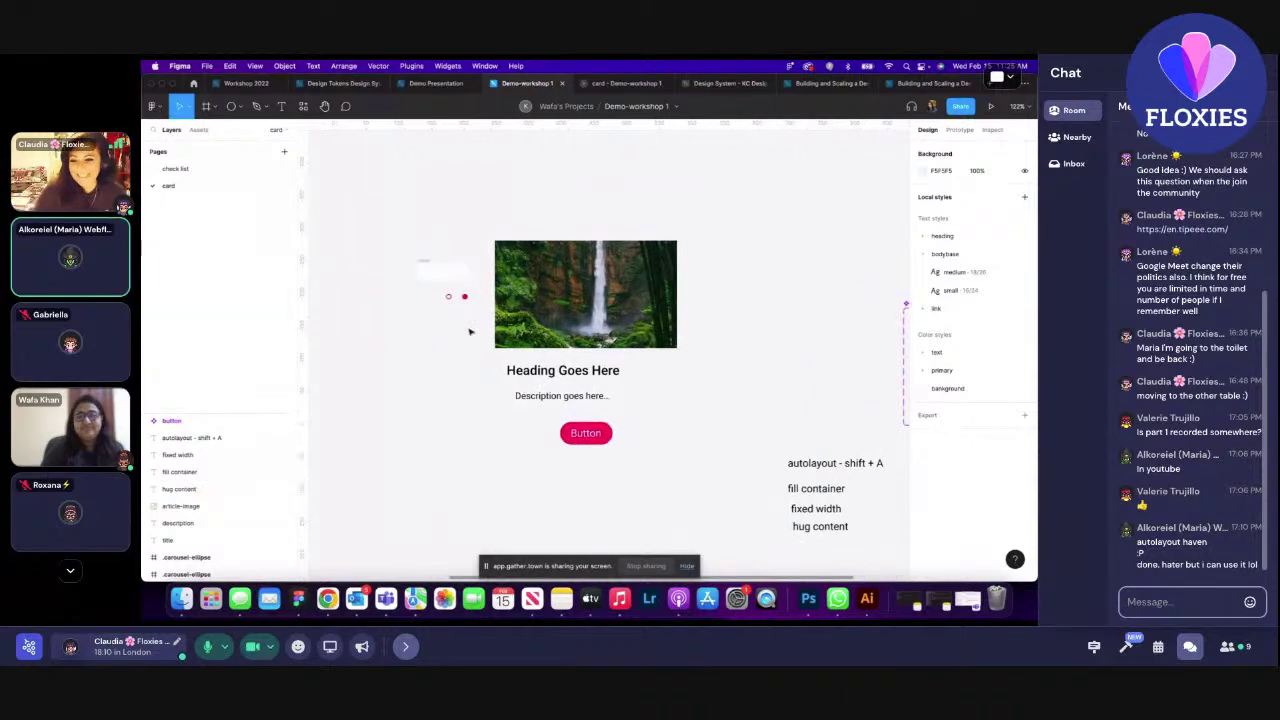
left_click(1190, 647)
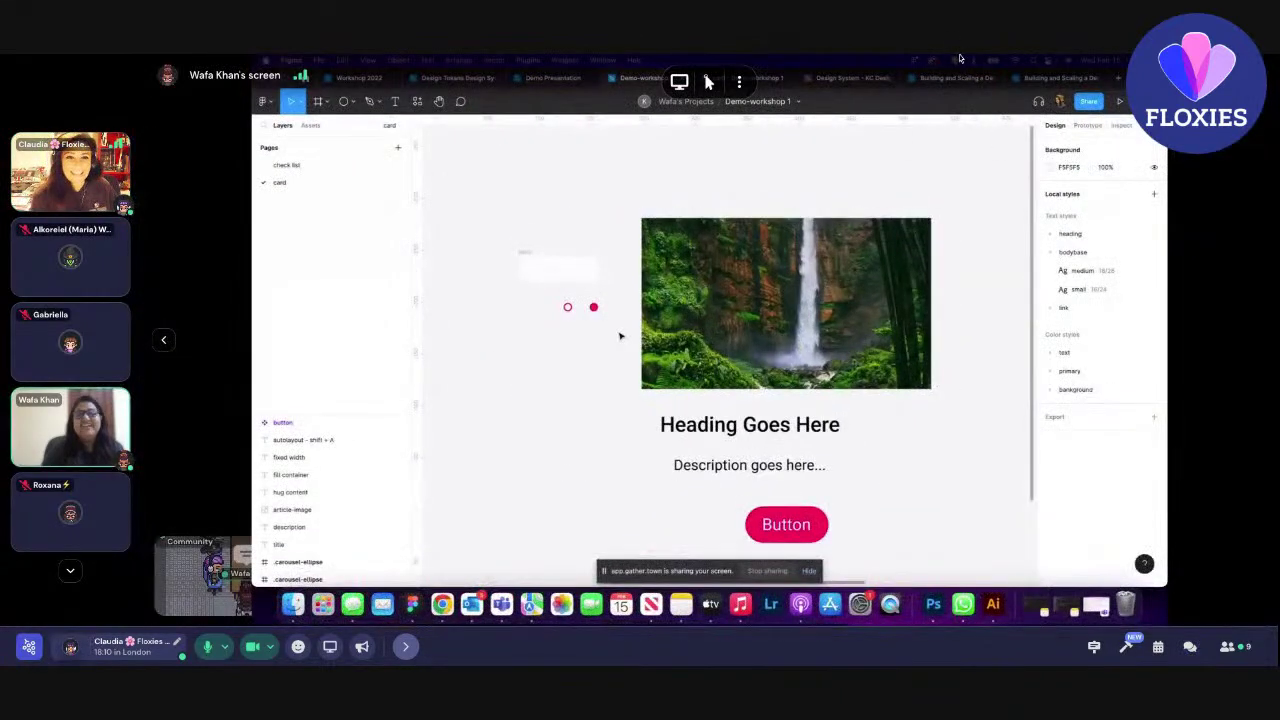
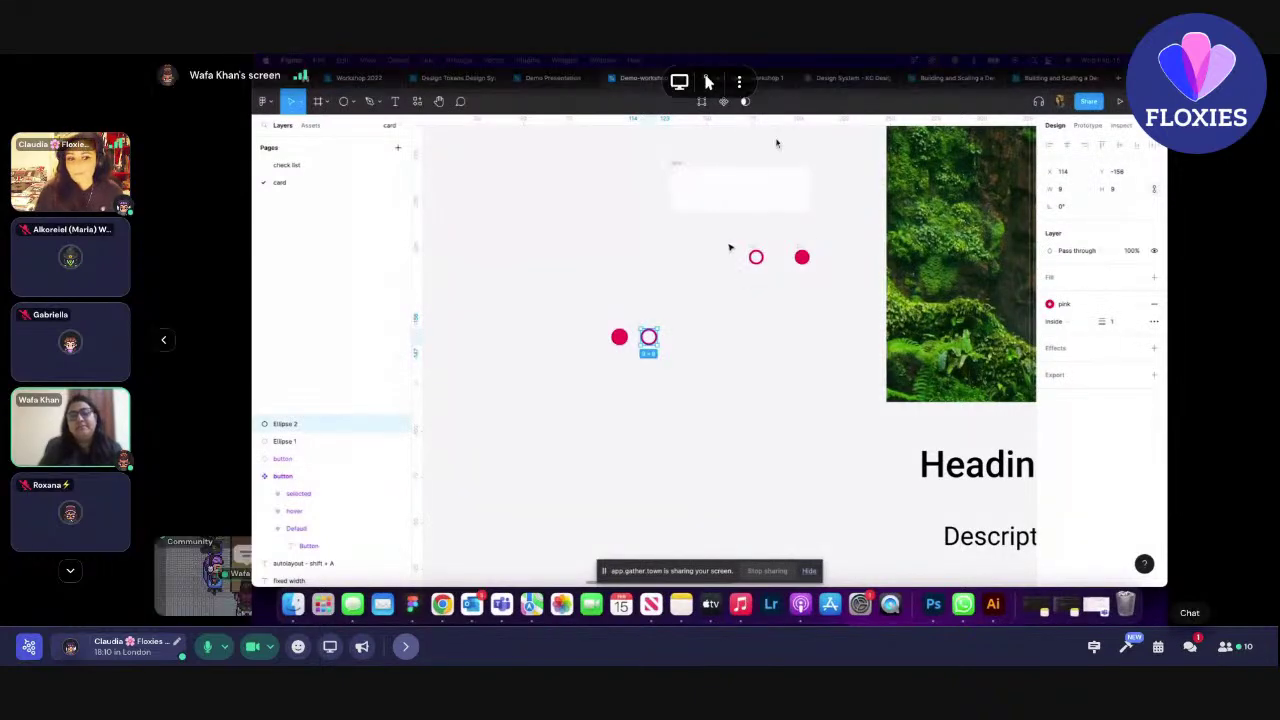
left_click(1189, 646)
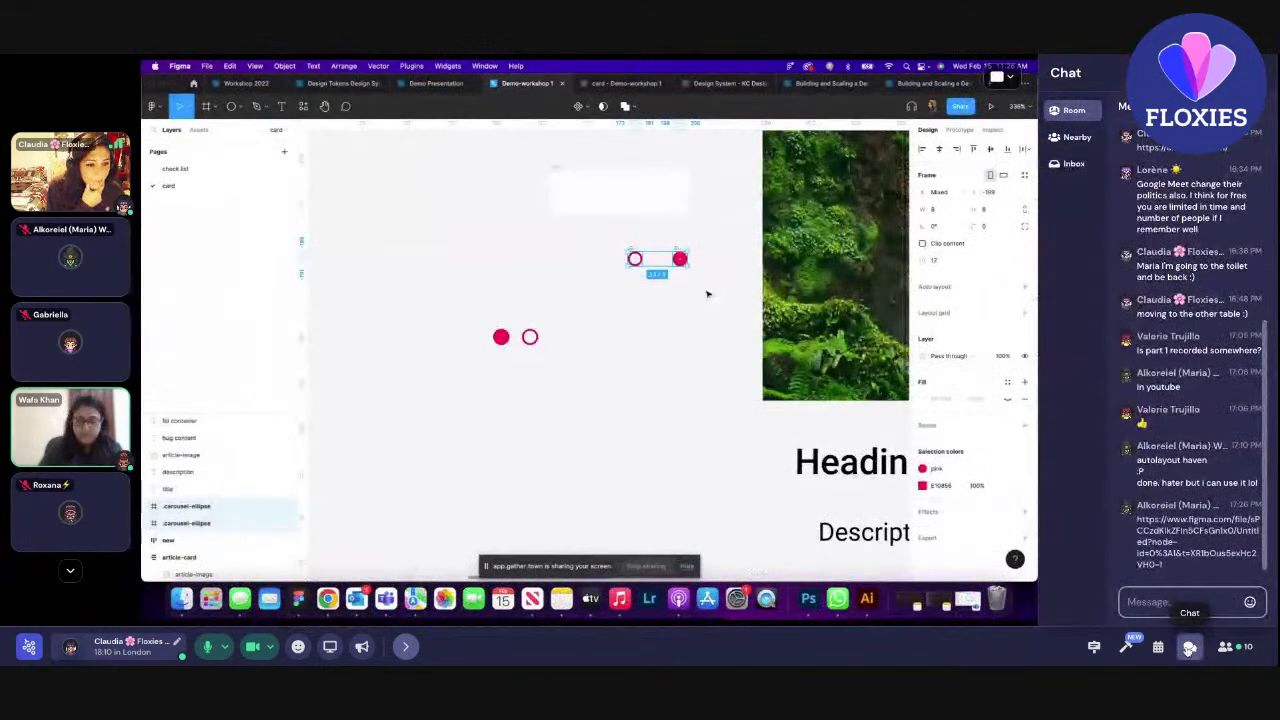
left_click(1189, 646)
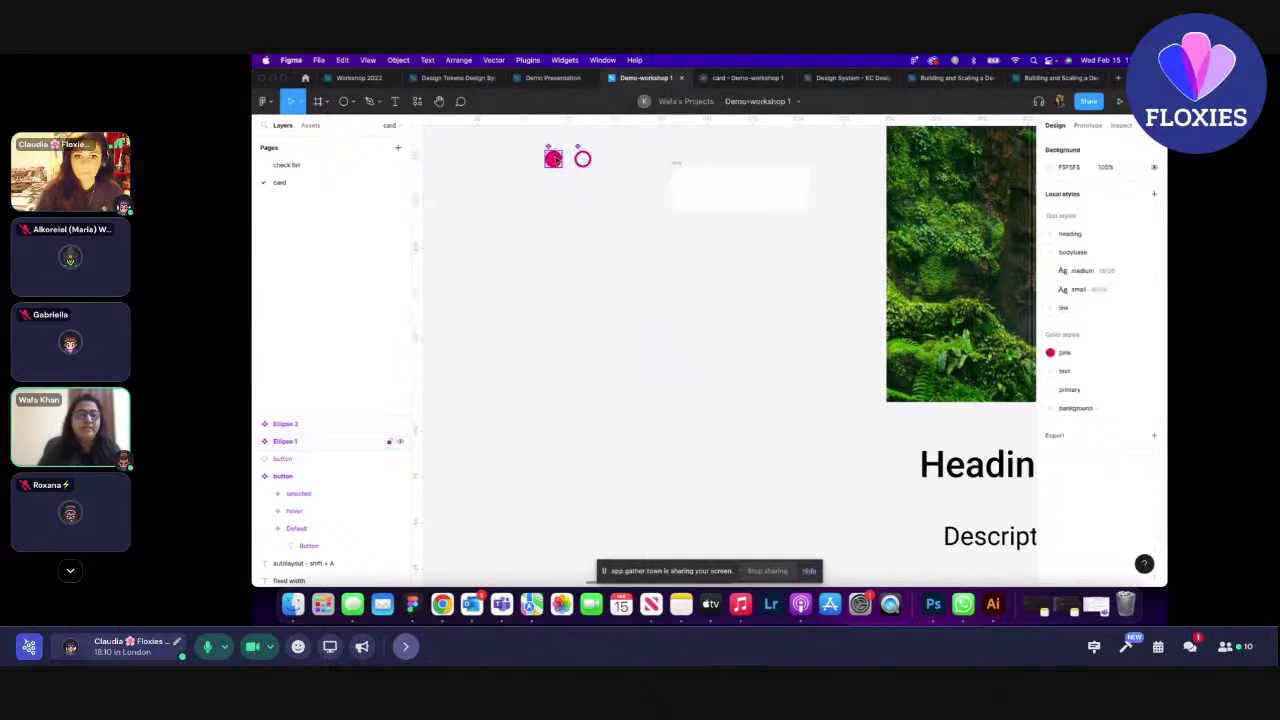
left_click(1190, 647)
left_click(1190, 647)
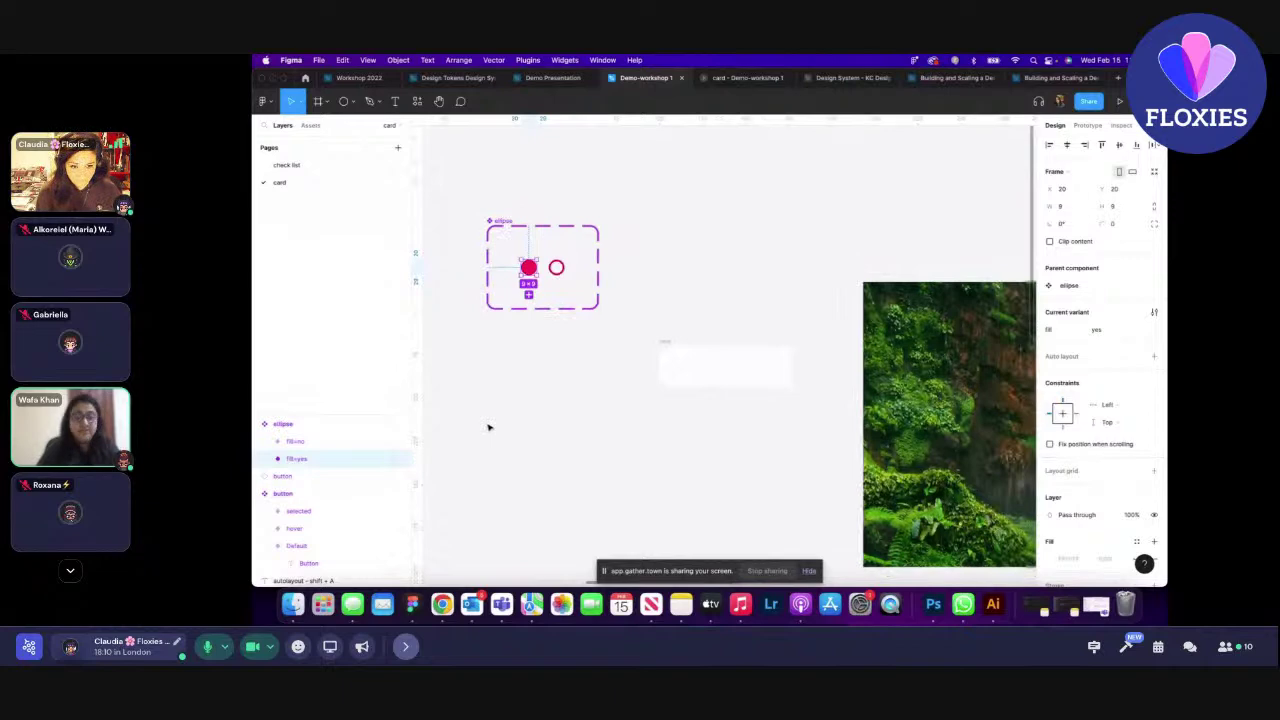
- Move the ellipse component set directly above the button component set and select its filled variant
left_click_drag(494, 386, 784, 402)
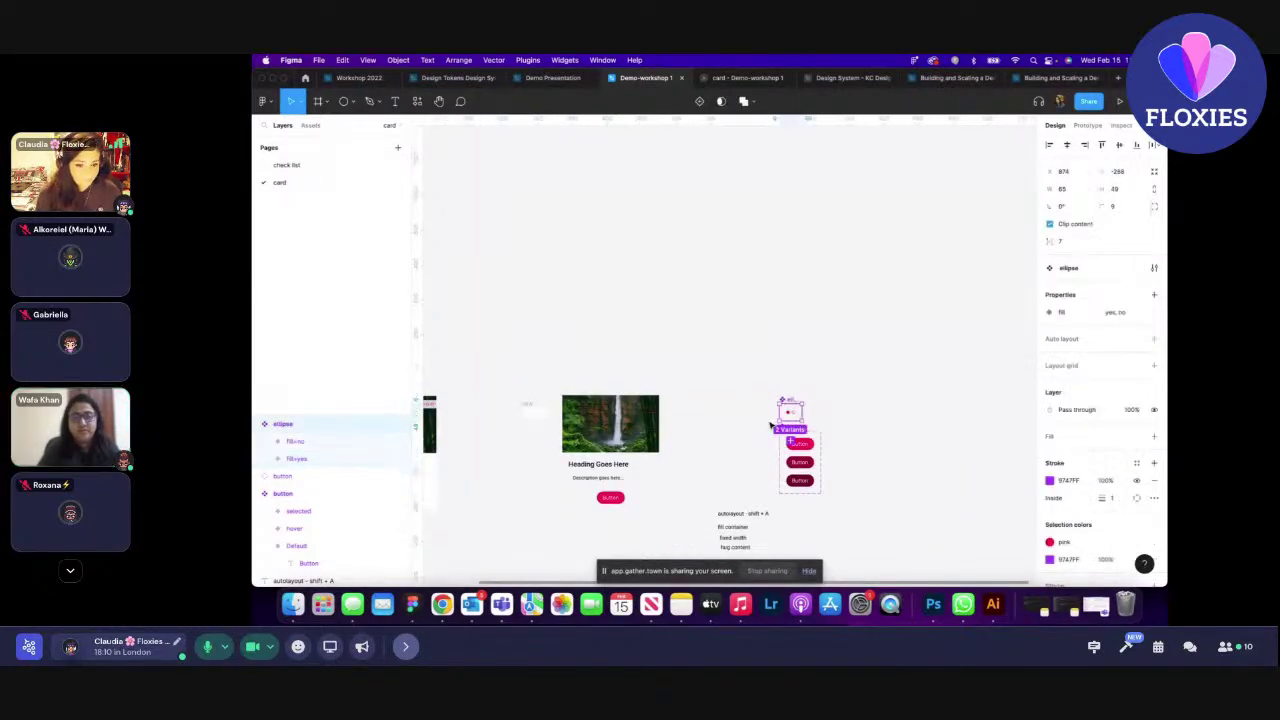
scroll(822, 413, "up", 3)
left_click(815, 400)
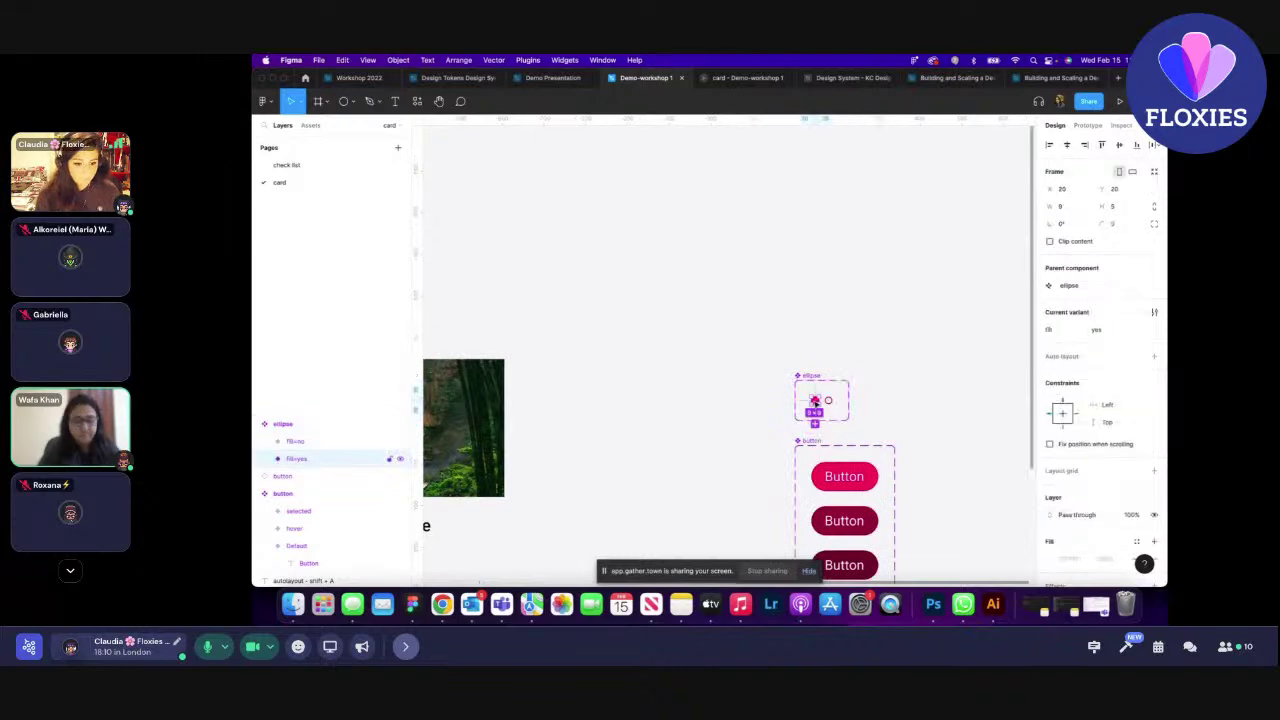
- Place an instance of the filled ellipse on the empty canvas beside the card and try its Fill property off and on
left_click_drag(357, 413, 575, 372)
scroll(575, 370, "up", 5)
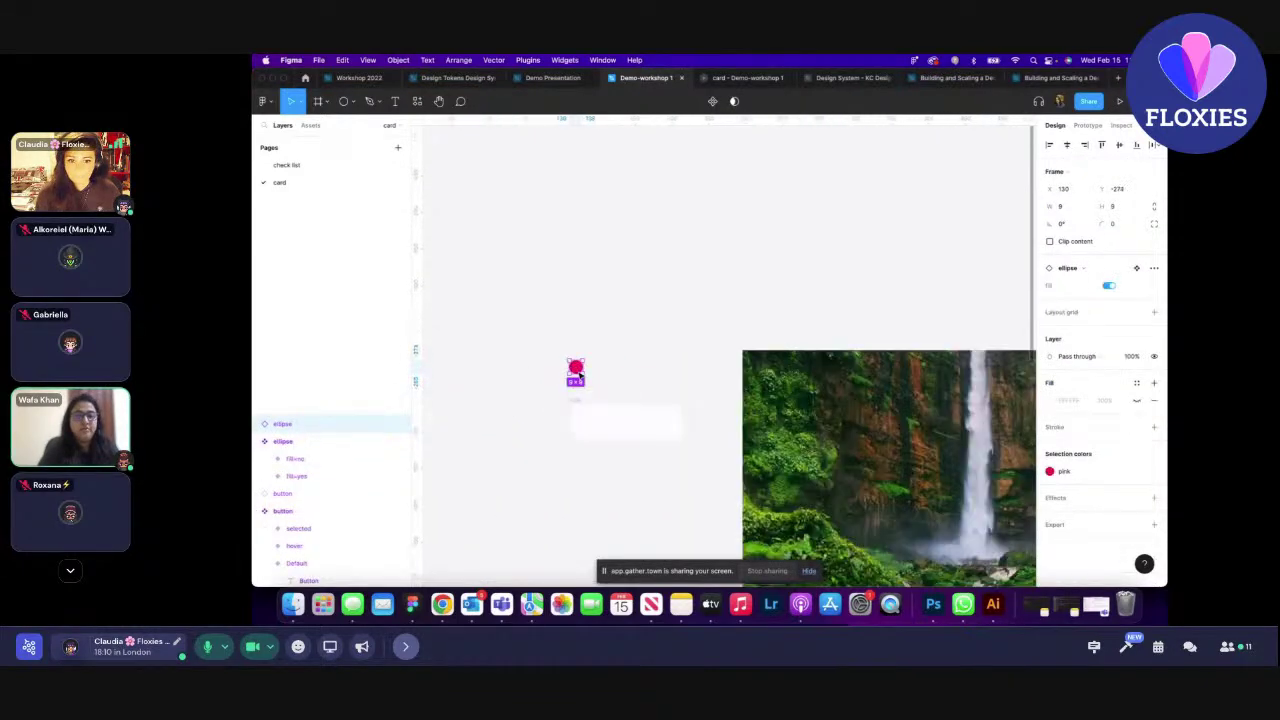
left_click(1108, 285)
left_click(1108, 285)
left_click(1108, 286)
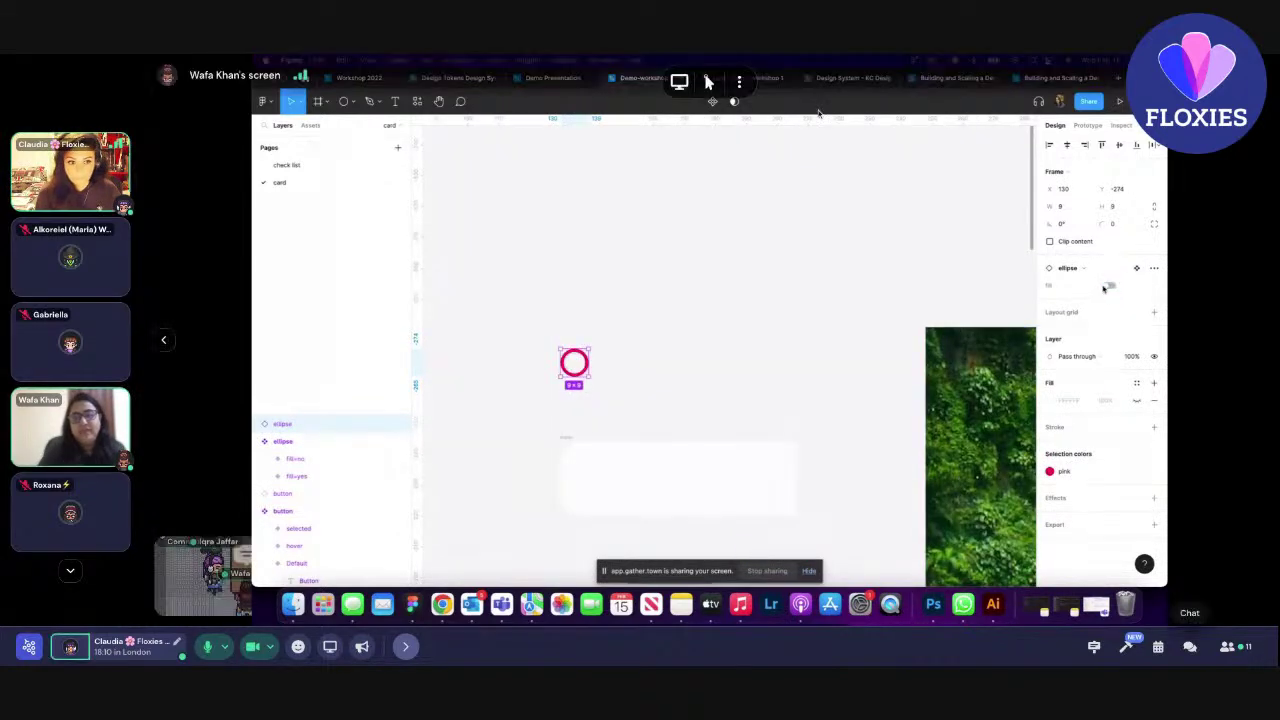
left_click(1108, 285)
left_click(1108, 285)
left_click(1108, 285)
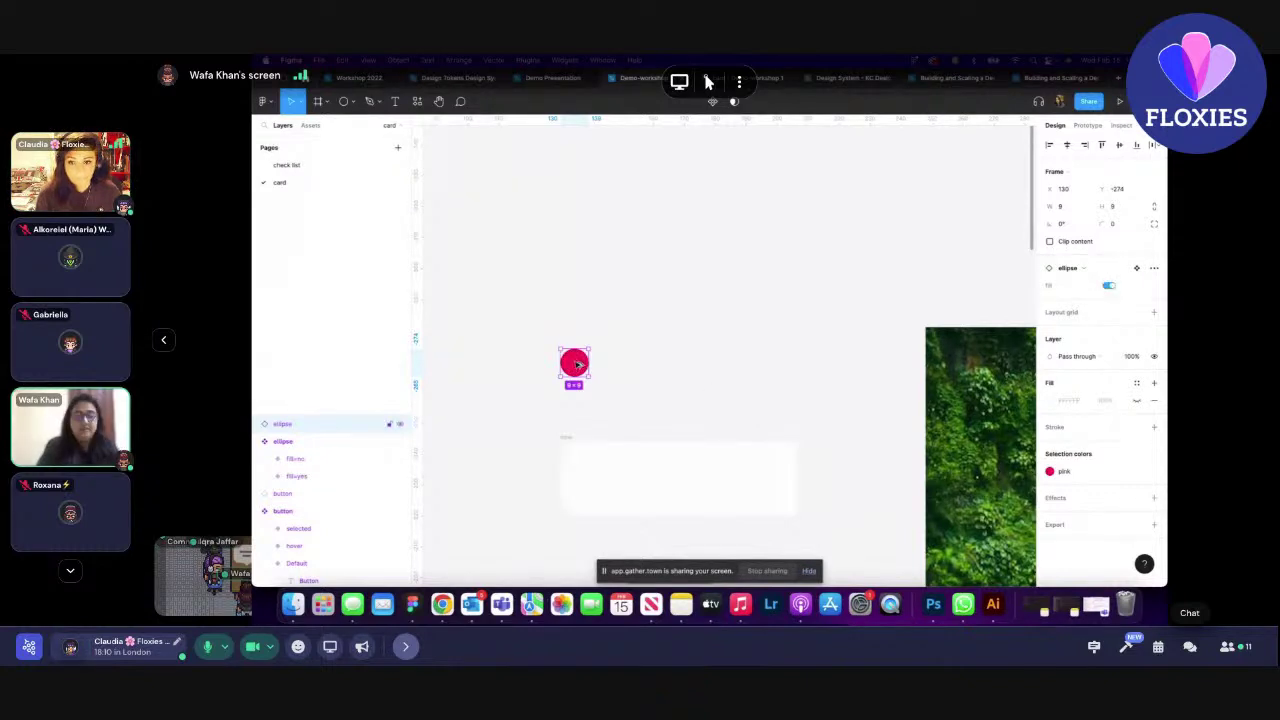
- Duplicate the filled ellipse instance into an evenly spaced horizontal row of five
left_click_drag(578, 367, 621, 367)
key("super+d")
key("super+d")
left_click_drag(717, 363, 729, 361)
key("super+z")
- Turn off the Fill property for the four ellipse copies, leaving the first ellipse filled
left_click(762, 374)
left_click(703, 366)
left_click_drag(703, 366, 620, 398)
left_click(1109, 302)
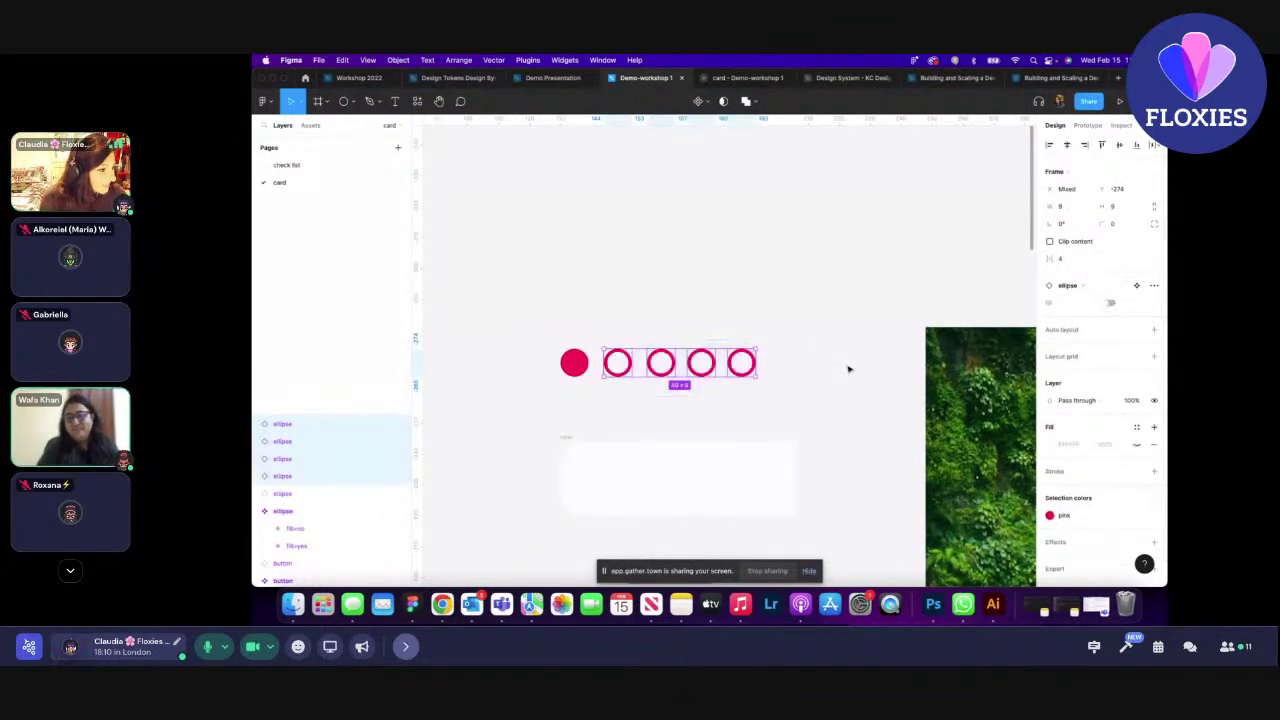
left_click(792, 347)
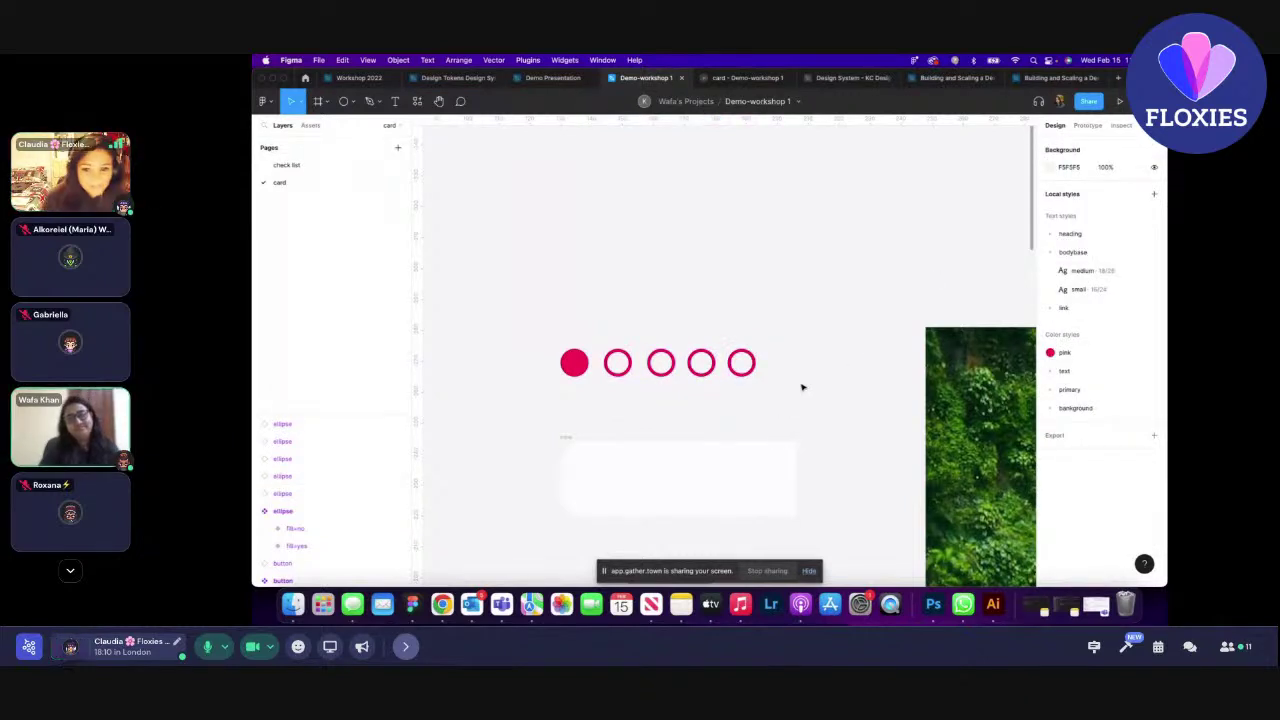
- Try the Fill property on the last ellipse in the row
left_click(750, 360)
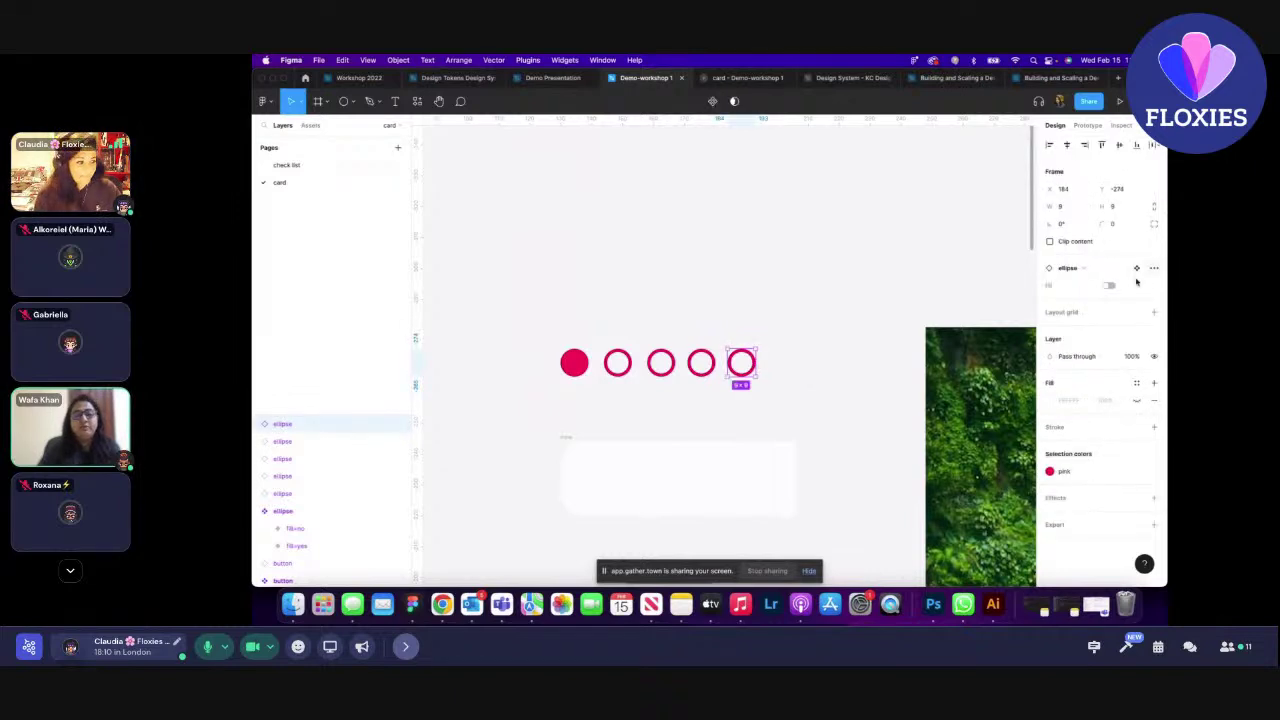
left_click(1109, 286)
left_click(1109, 286)
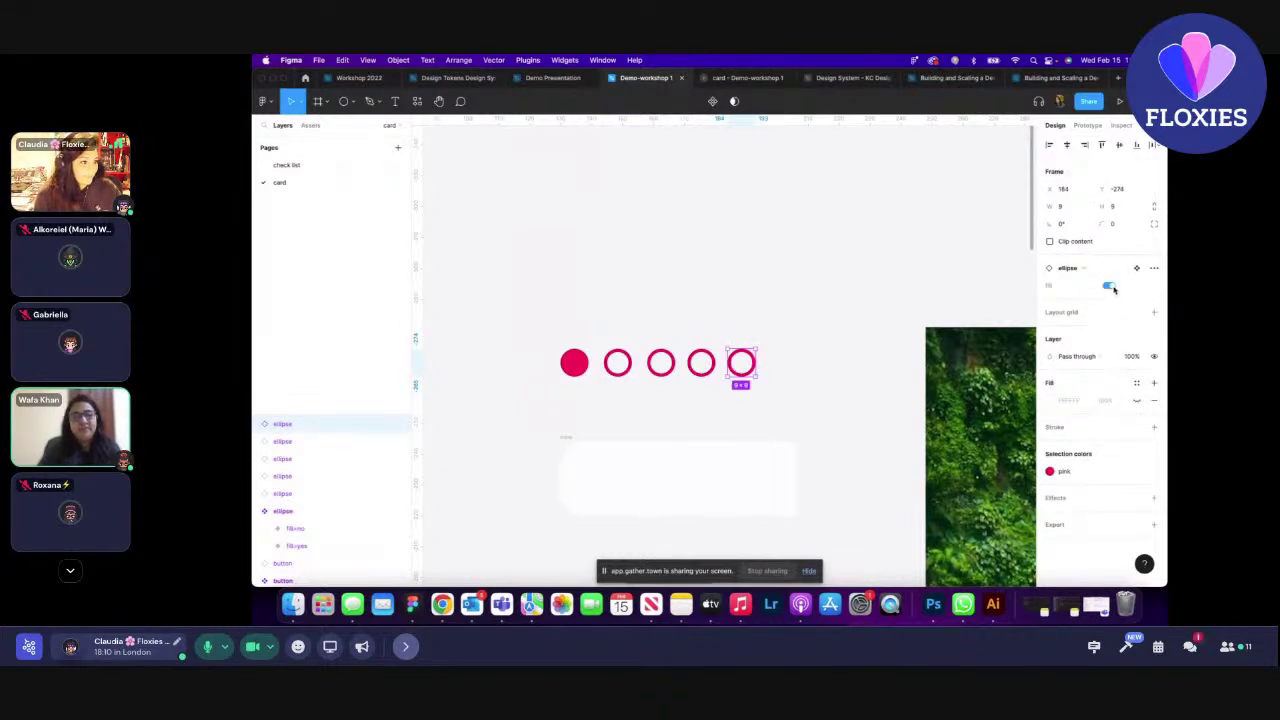
left_click(830, 333)
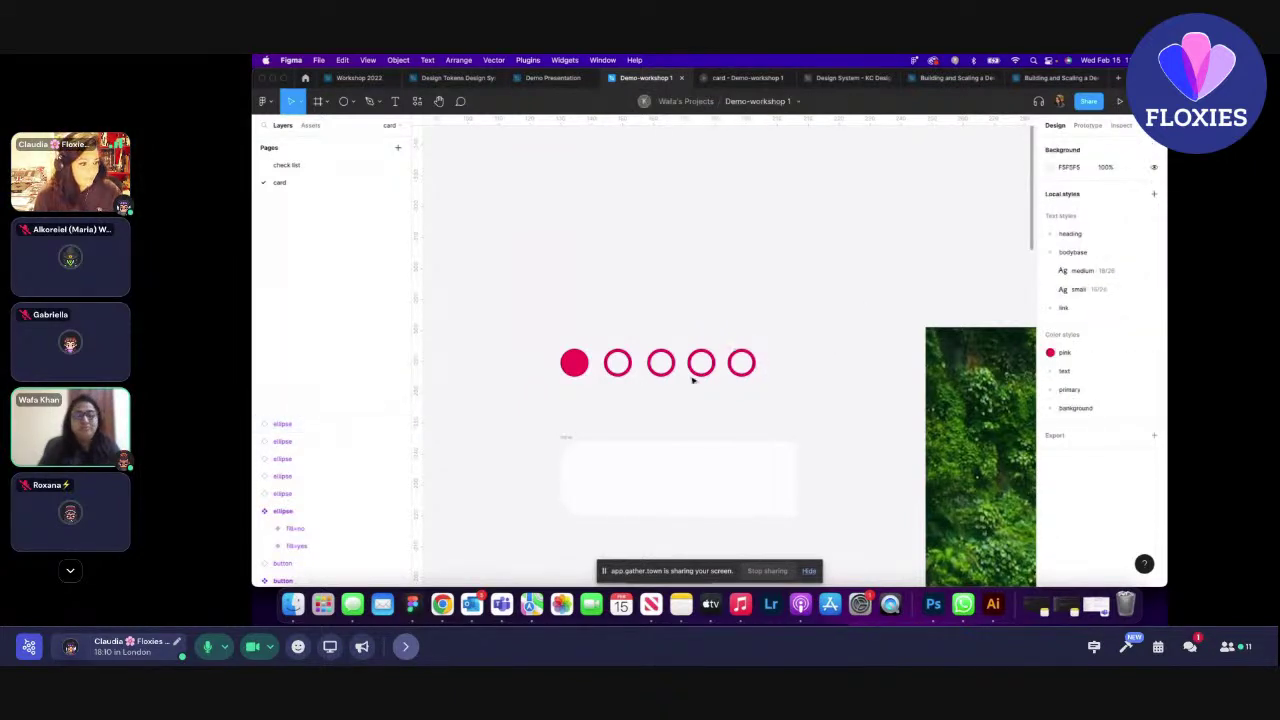
- Examine the ellipse component set with its two variants and compare it with the row of ellipse instances
scroll(650, 378, "down", 6)
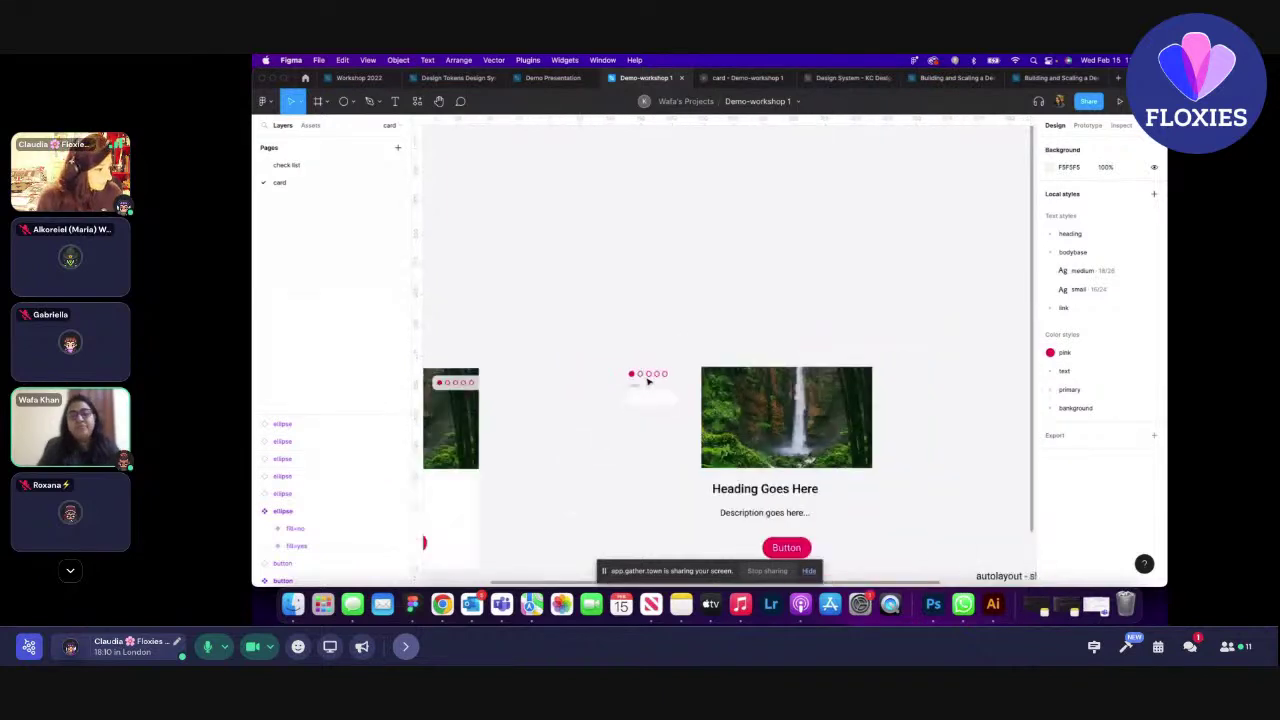
scroll(650, 382, "down", 3)
scroll(825, 390, "up", 10)
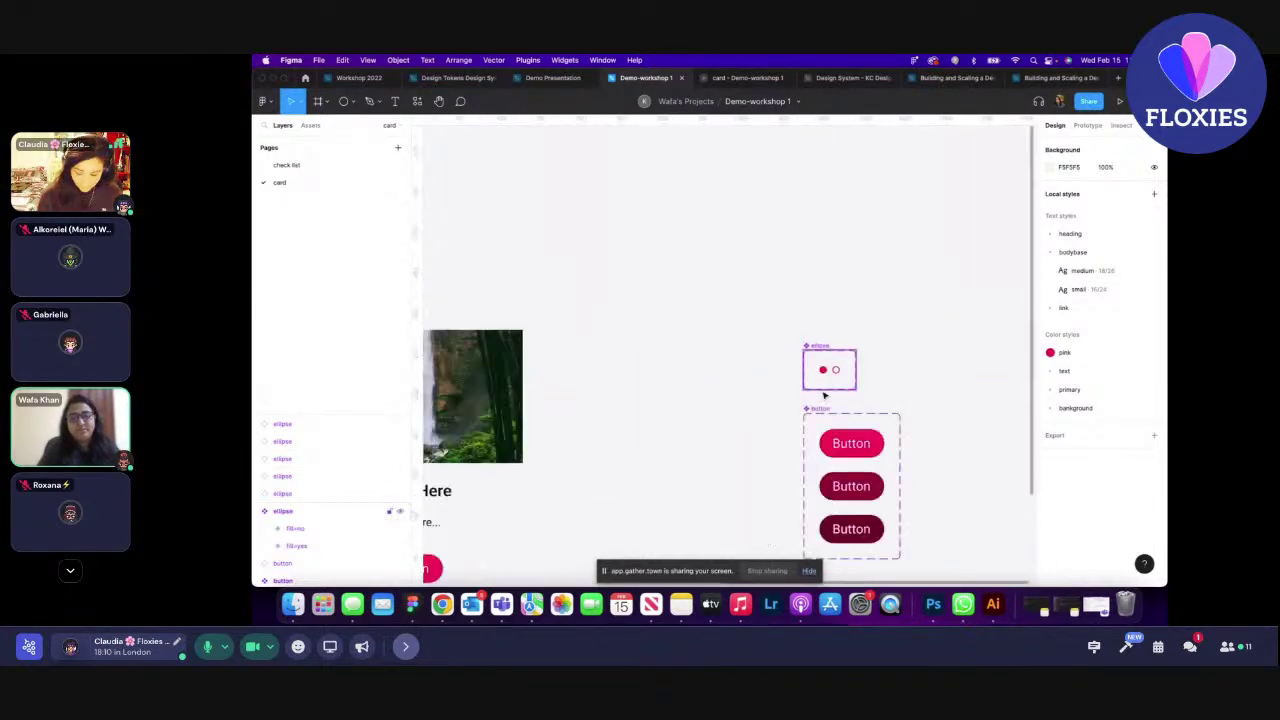
left_click(843, 358)
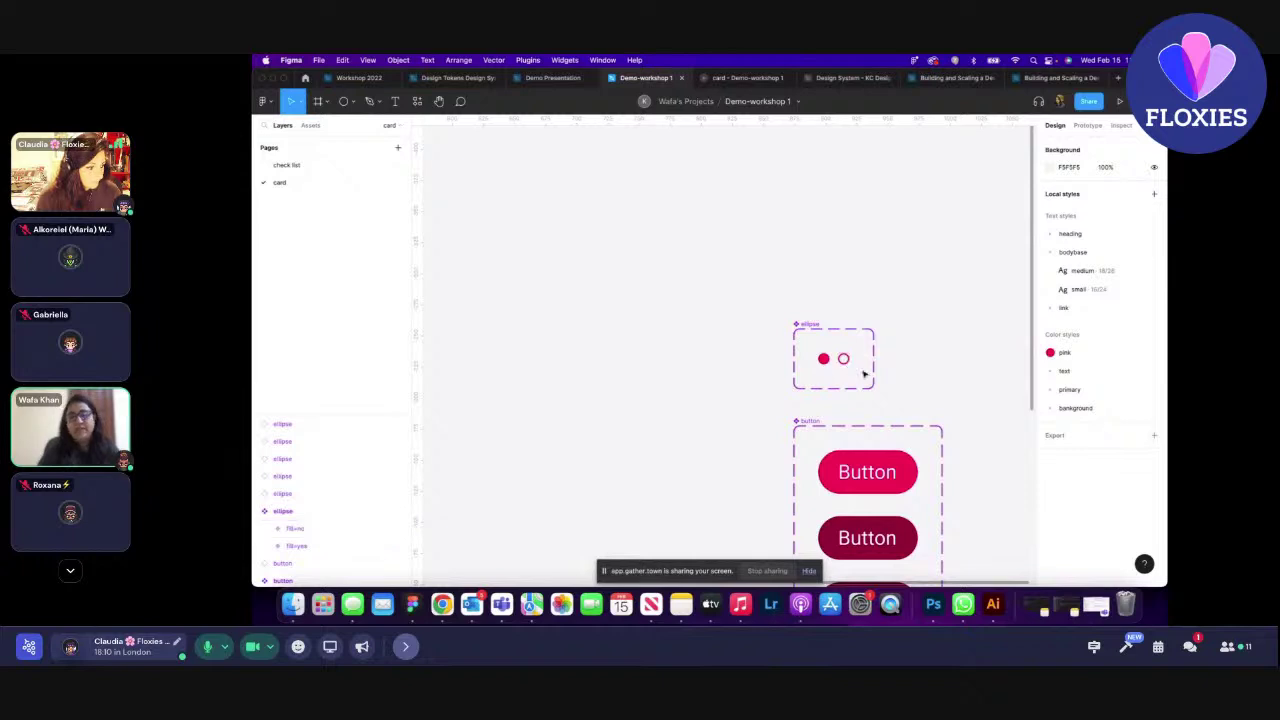
scroll(886, 366, "down", 5)
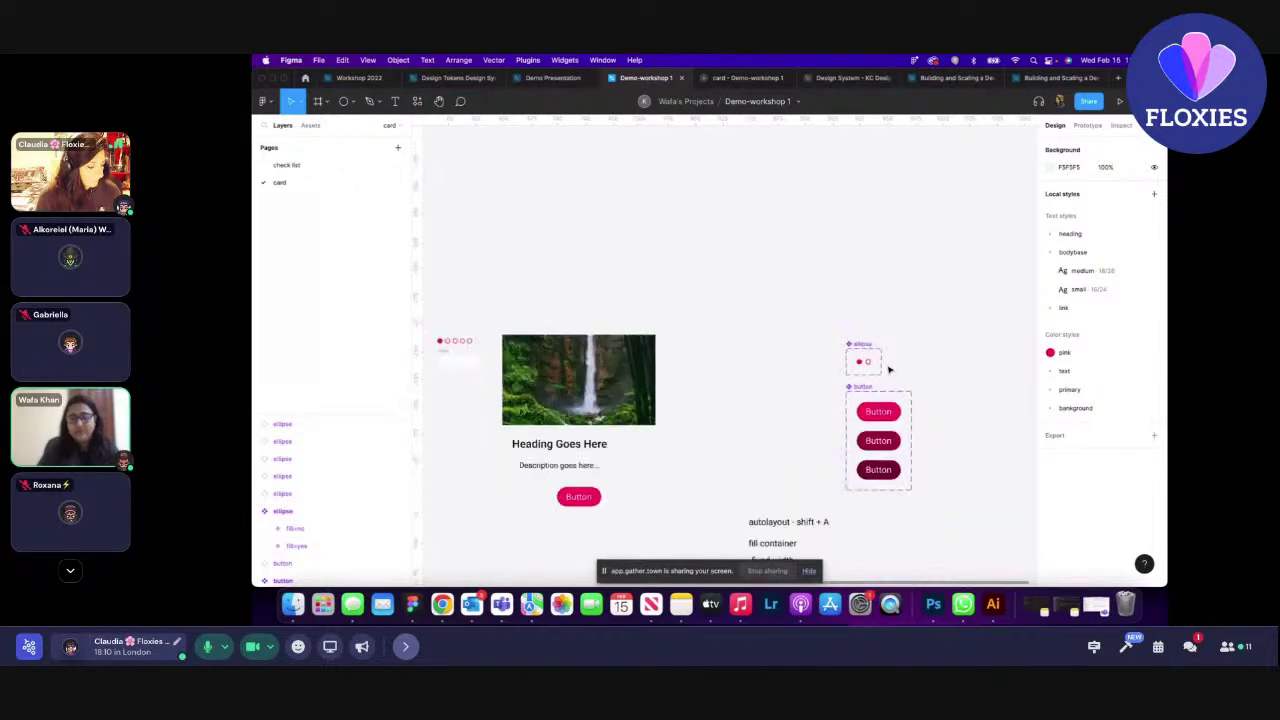
scroll(586, 346, "up", 5)
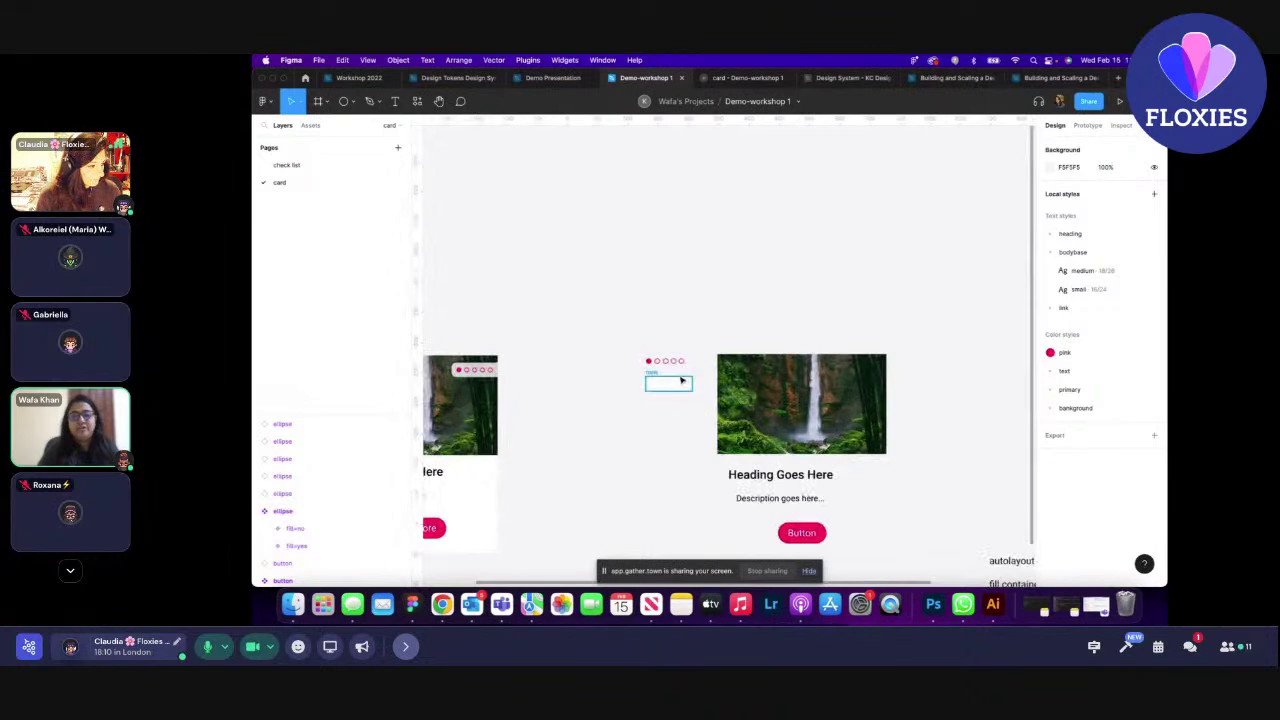
- Move the white frame named "new" above the row of five ellipses
scroll(680, 379, "up", 5)
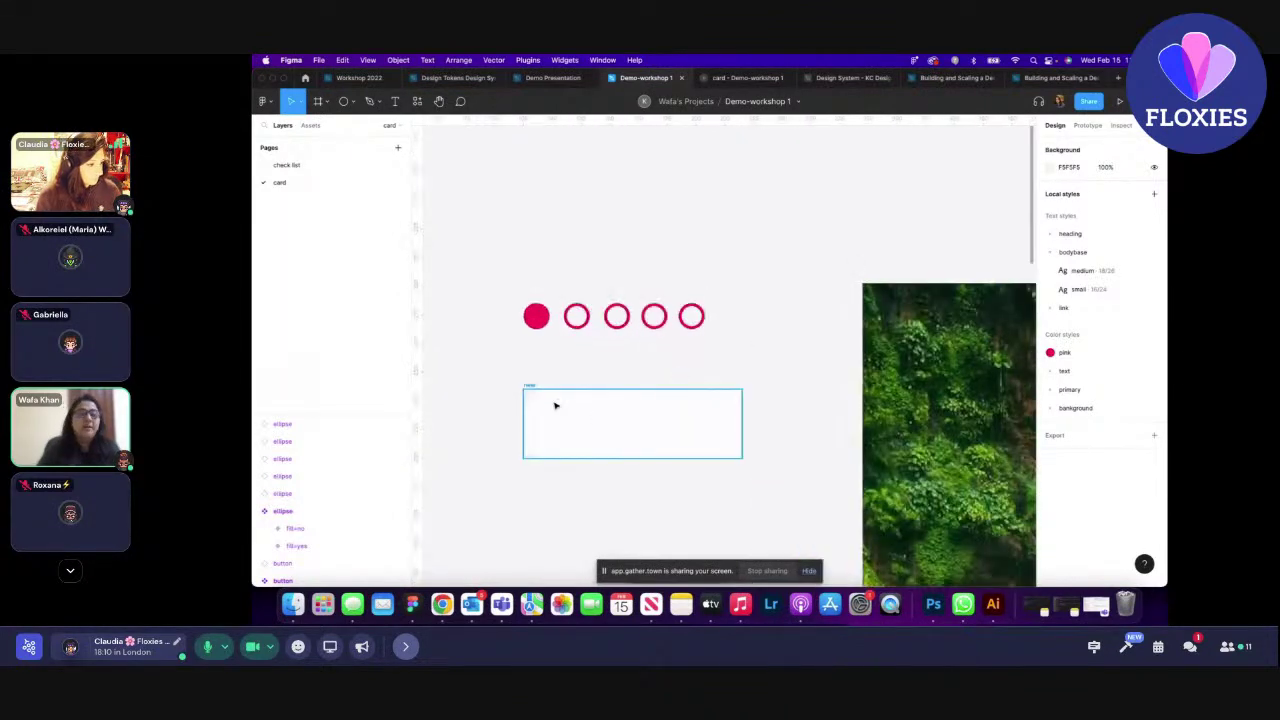
left_click(559, 454)
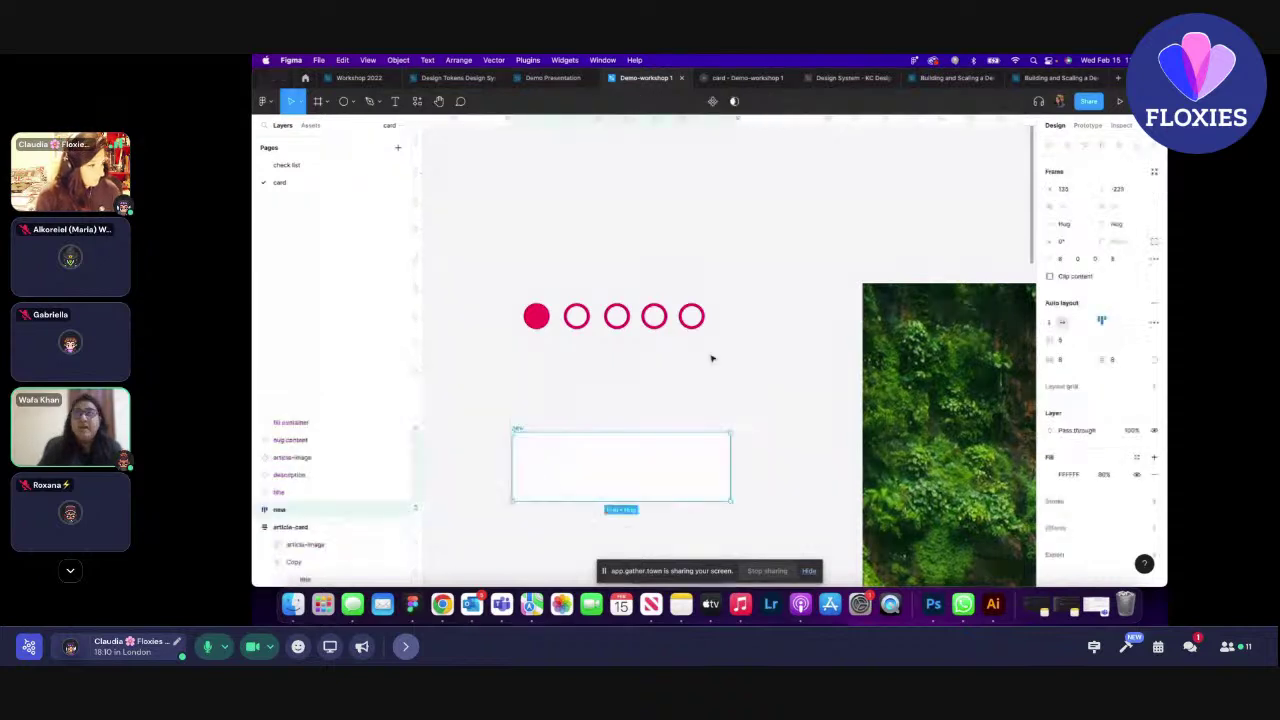
left_click_drag(651, 486, 649, 189)
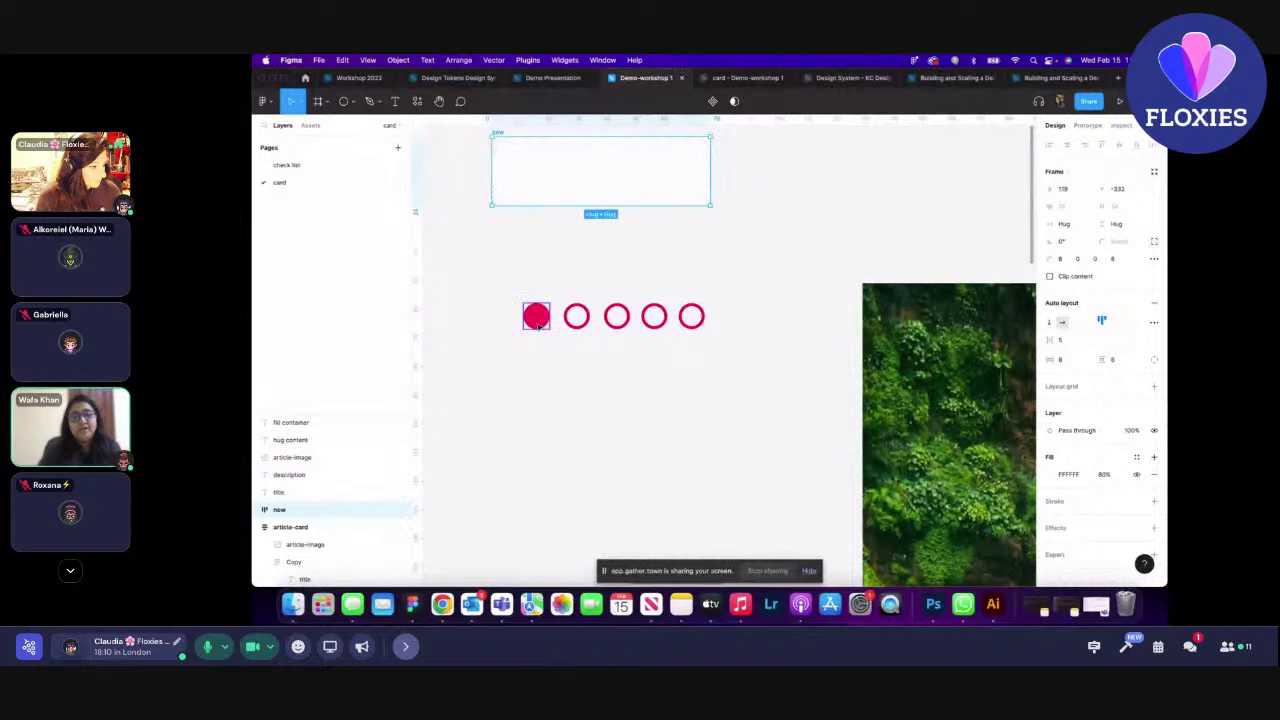
- Wrap all five ellipse instances in one horizontal auto layout frame
left_click(576, 316)
left_click(617, 316)
left_click_drag(743, 394, 460, 284)
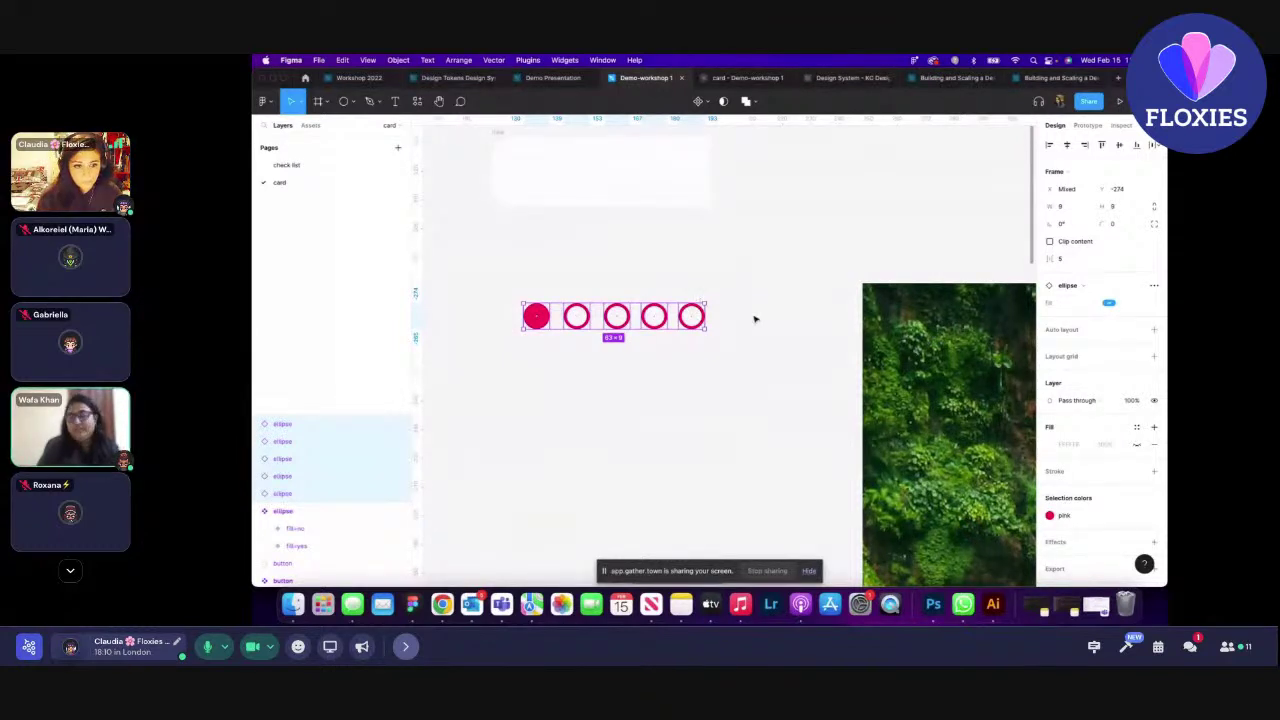
left_click(1190, 646)
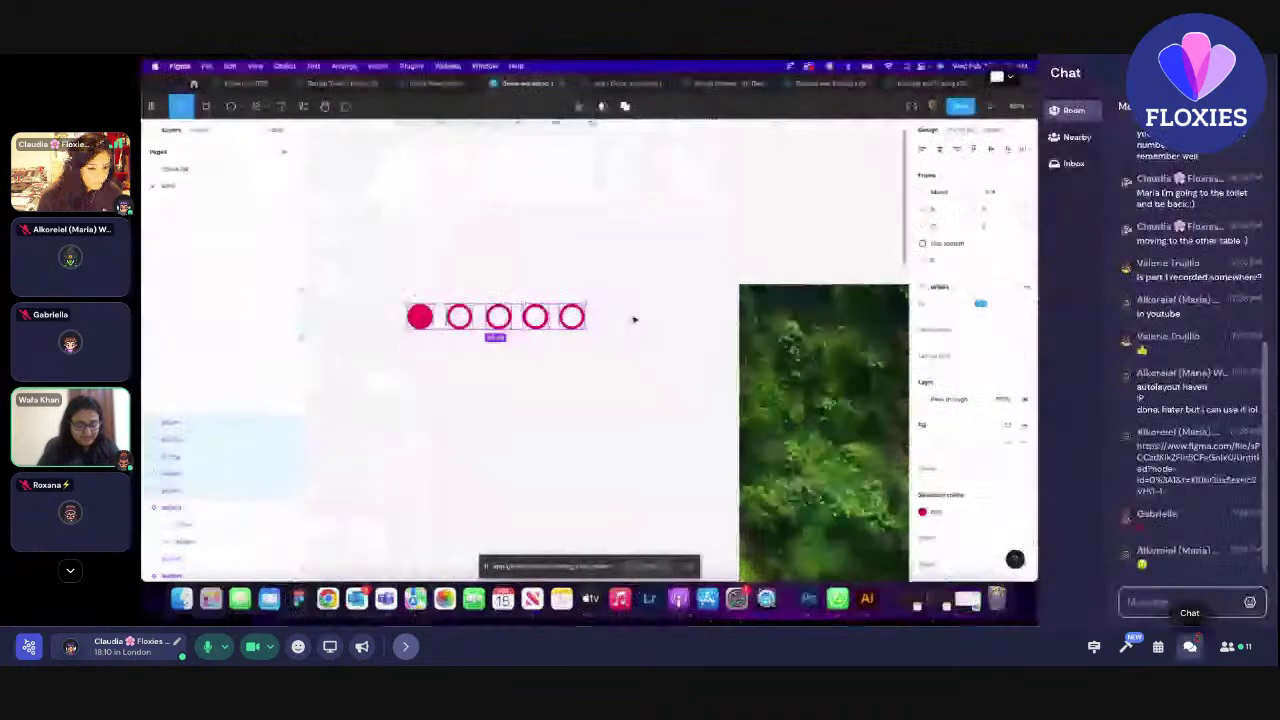
key("shift+a")
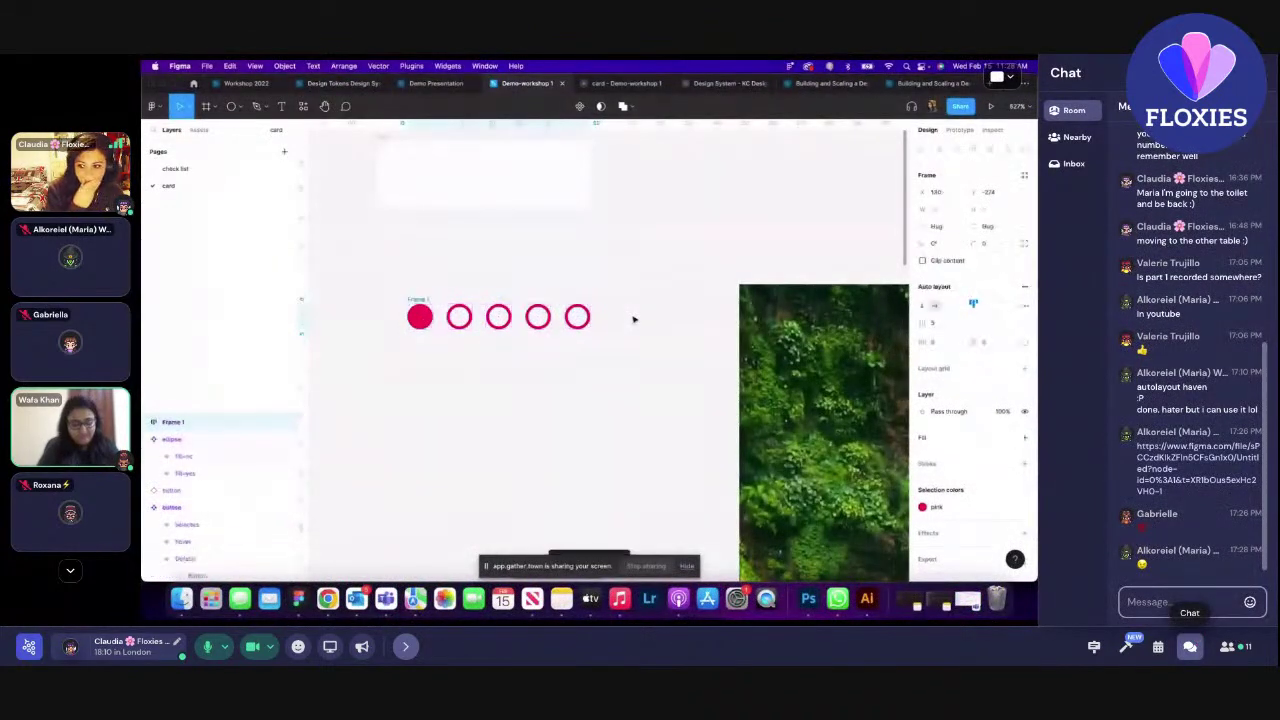
left_click(1190, 646)
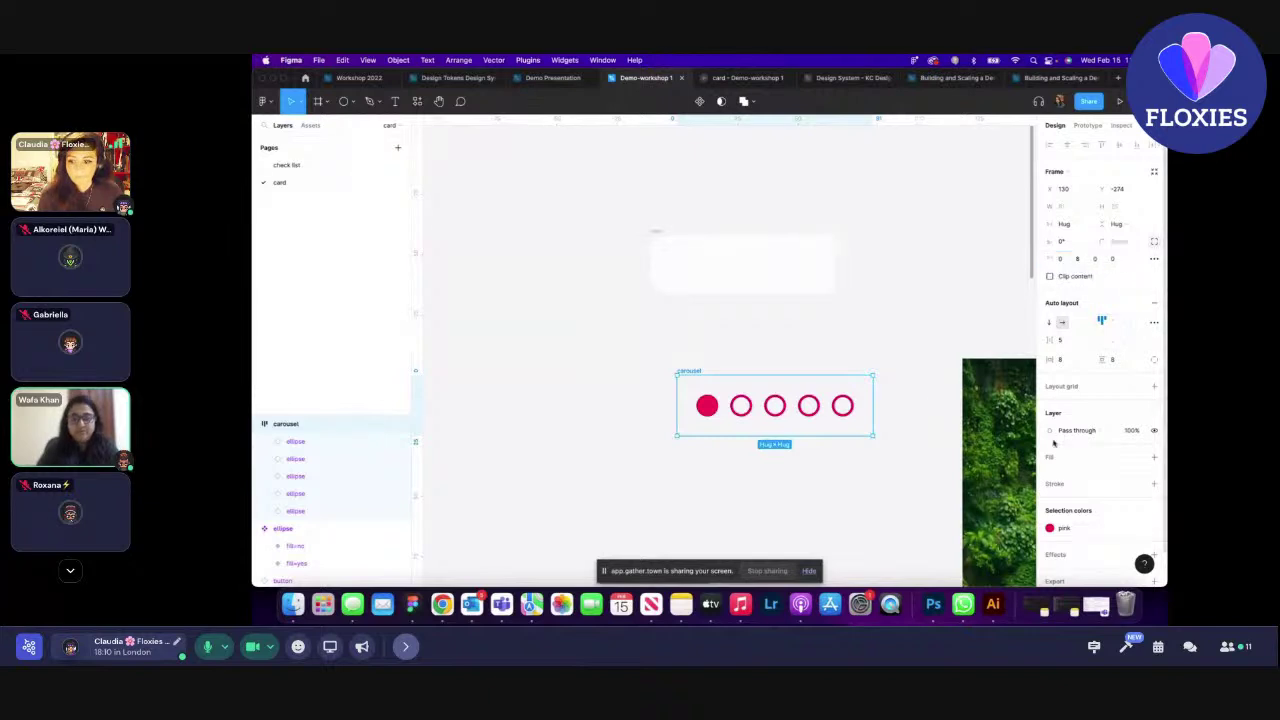
- Add a white FFFFFF fill to the carousel frame and set its left corner radii to 8 and right corner radii to 0
left_click(1154, 457)
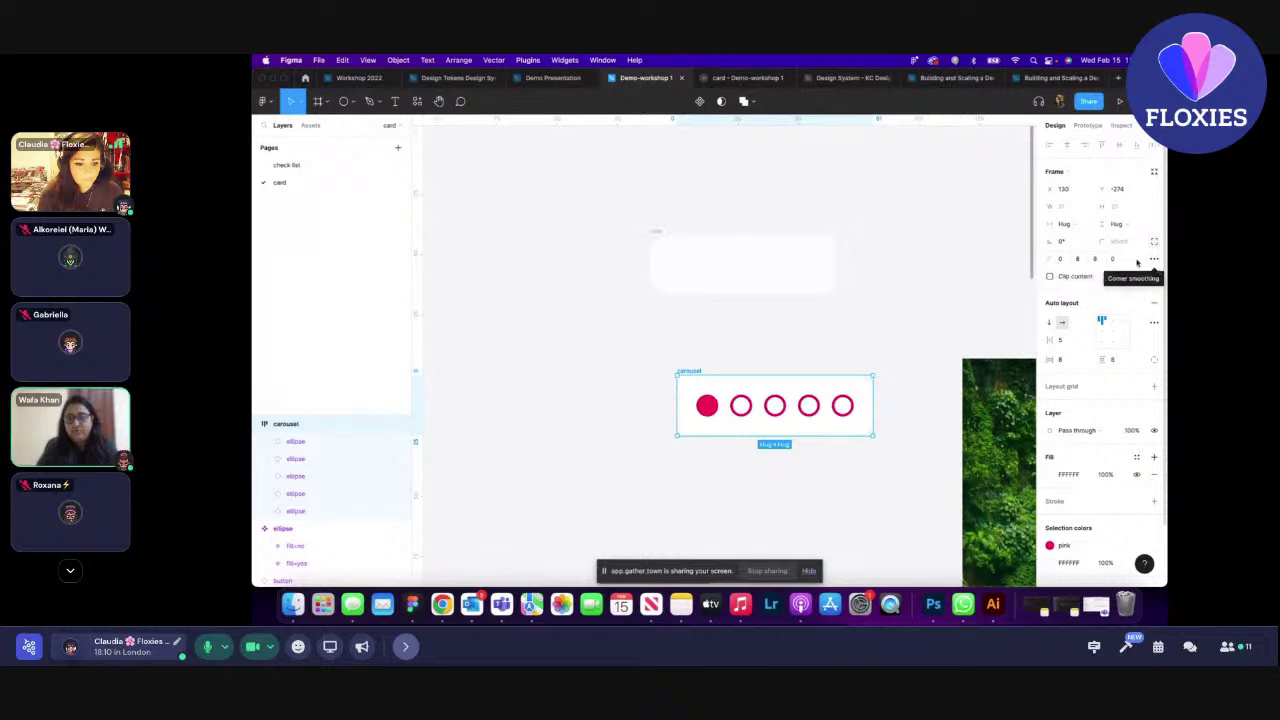
type("8")
key("Return")
left_click(1098, 262)
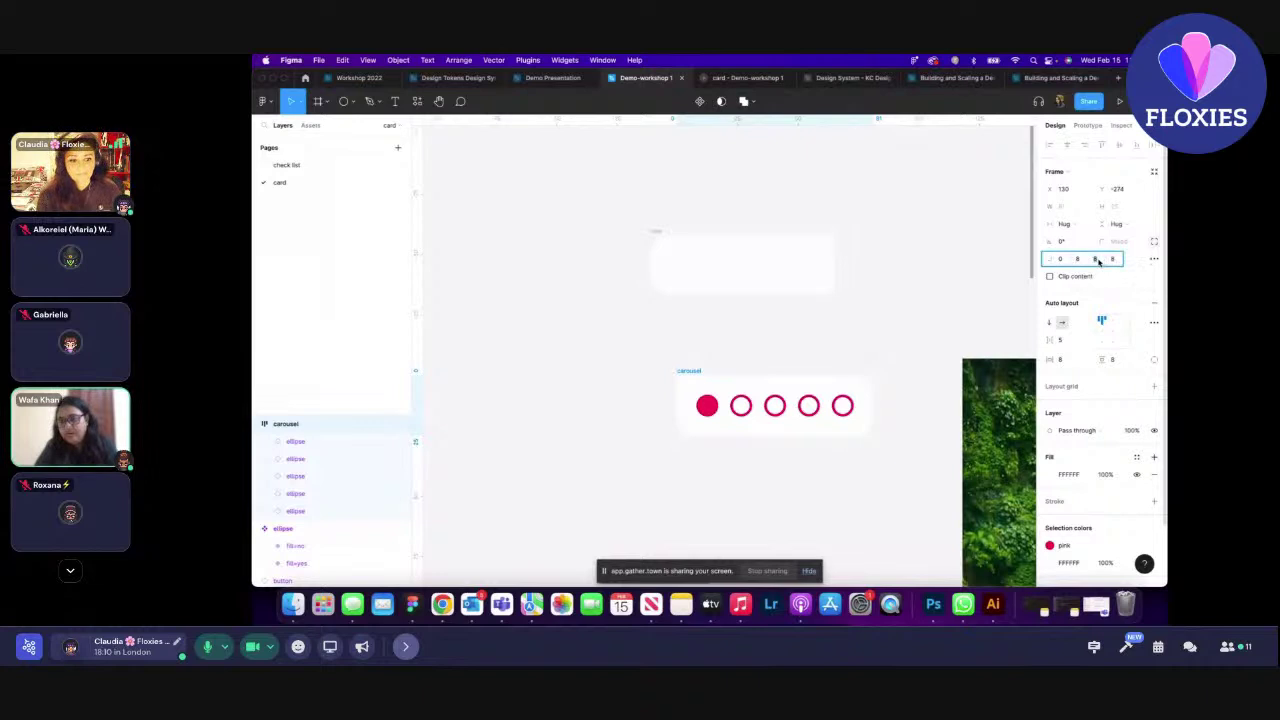
type("0")
key("Return")
left_click(1080, 261)
type("0")
key("Return")
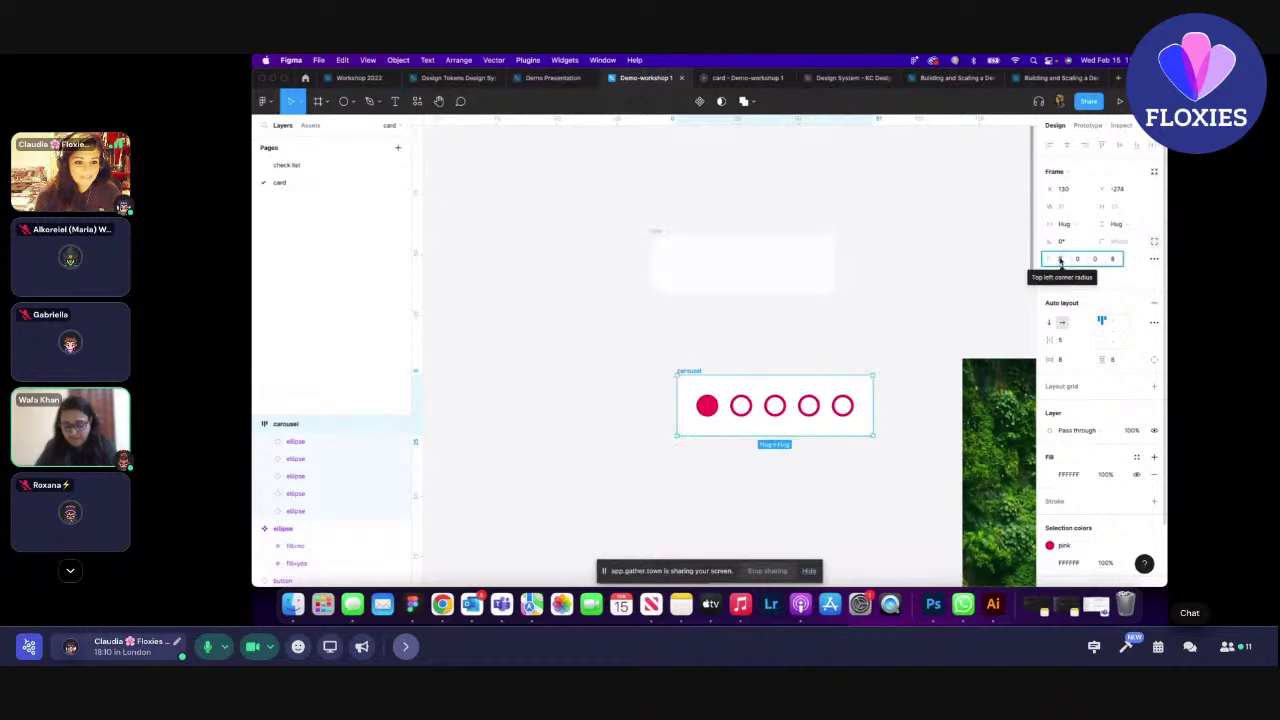
left_click(720, 437)
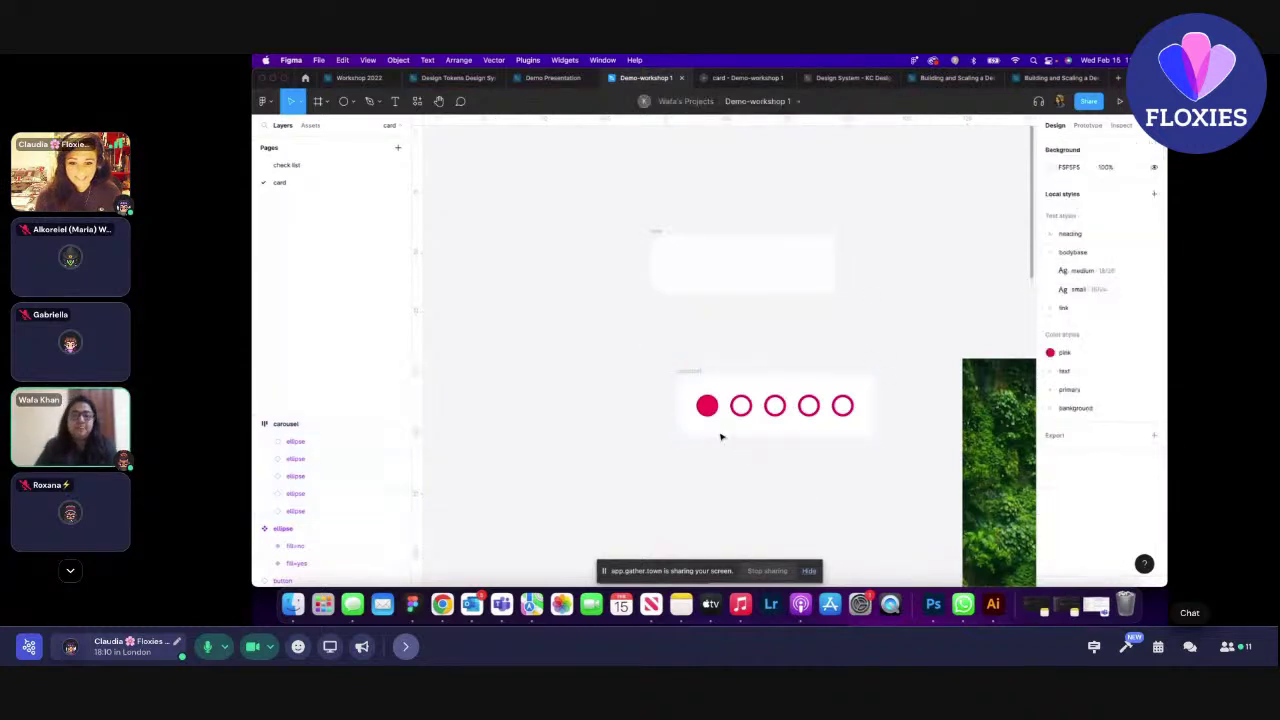
- Set the carousel frame's white fill opacity to 70%
left_click(850, 382)
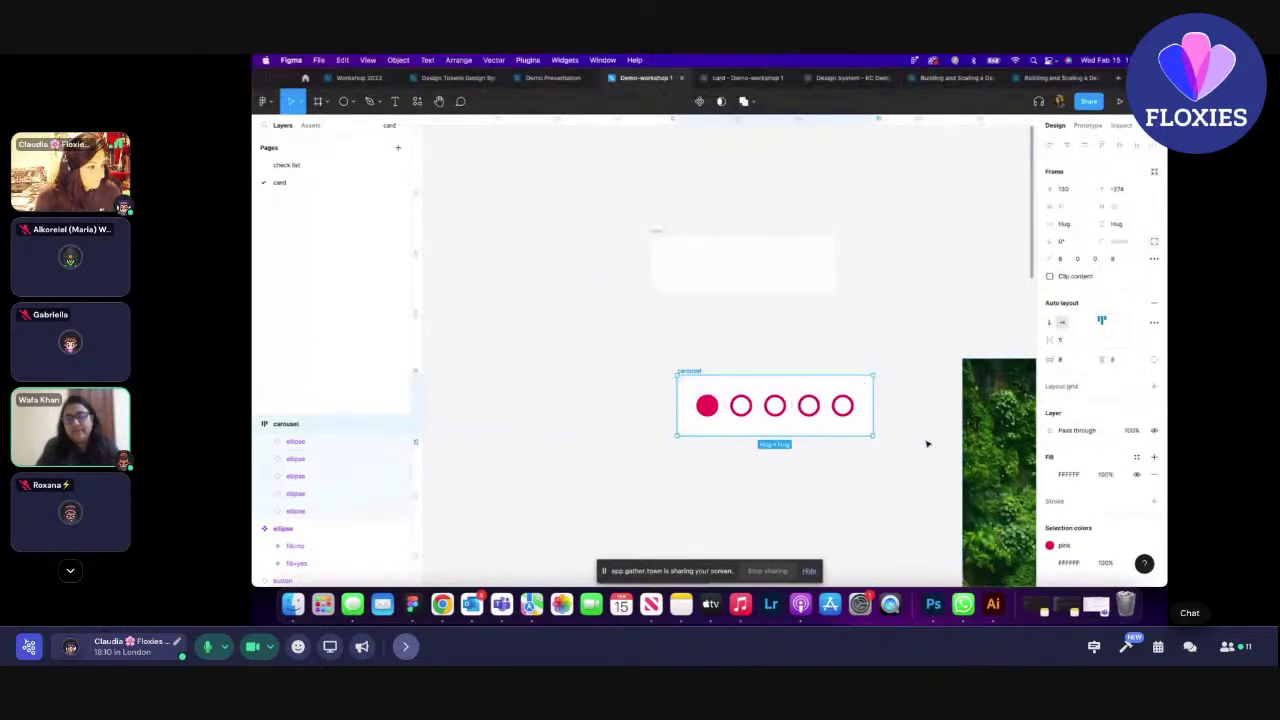
left_click(1105, 476)
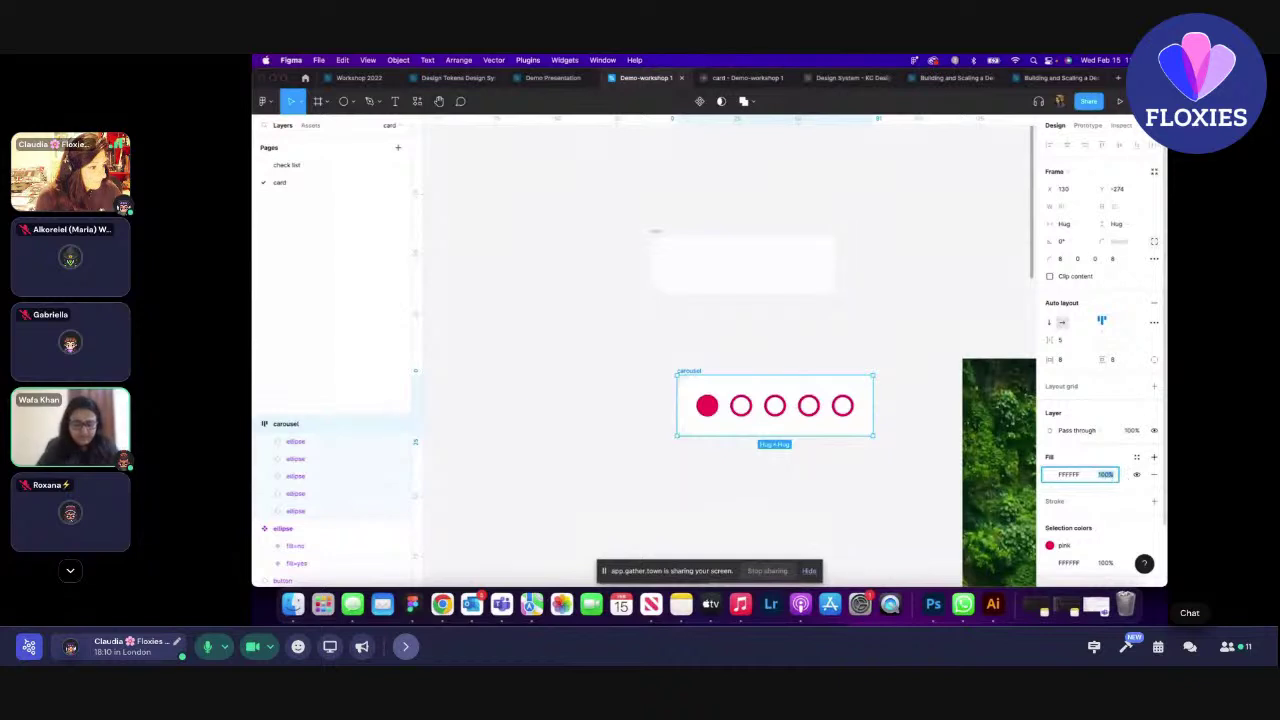
key("Return")
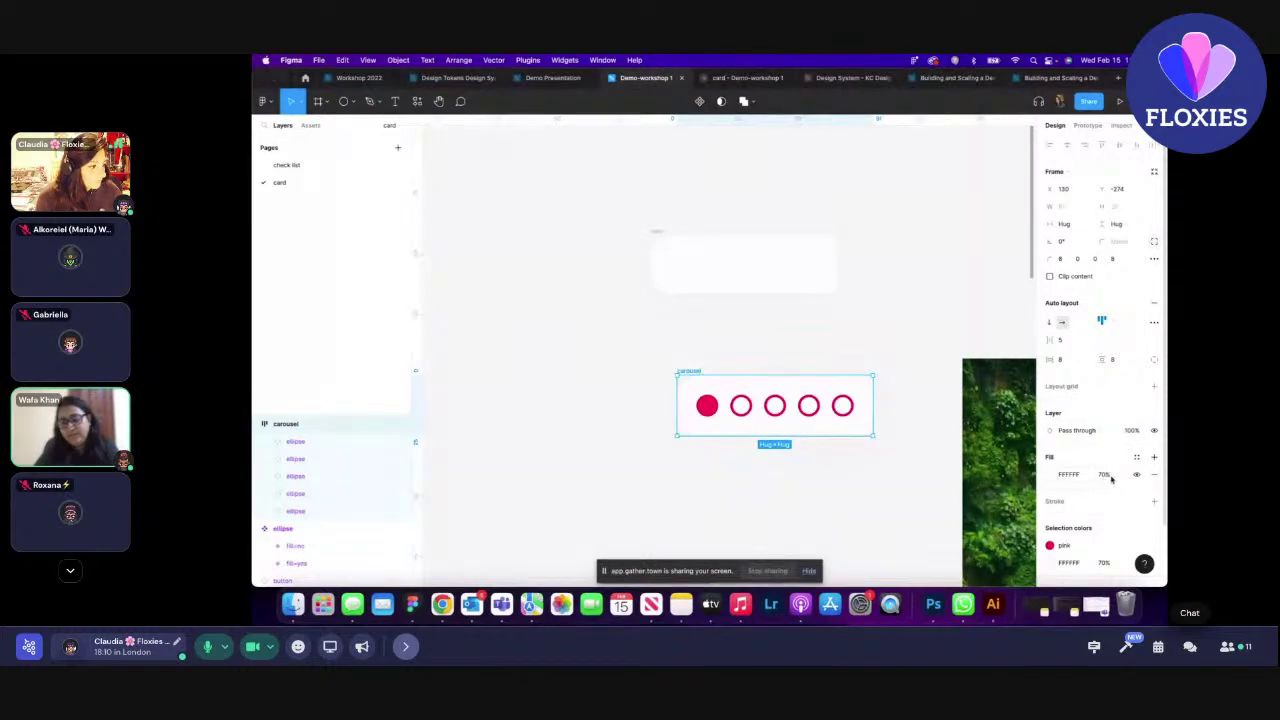
- Delete the empty white frame named "new" above the carousel
left_click(686, 252)
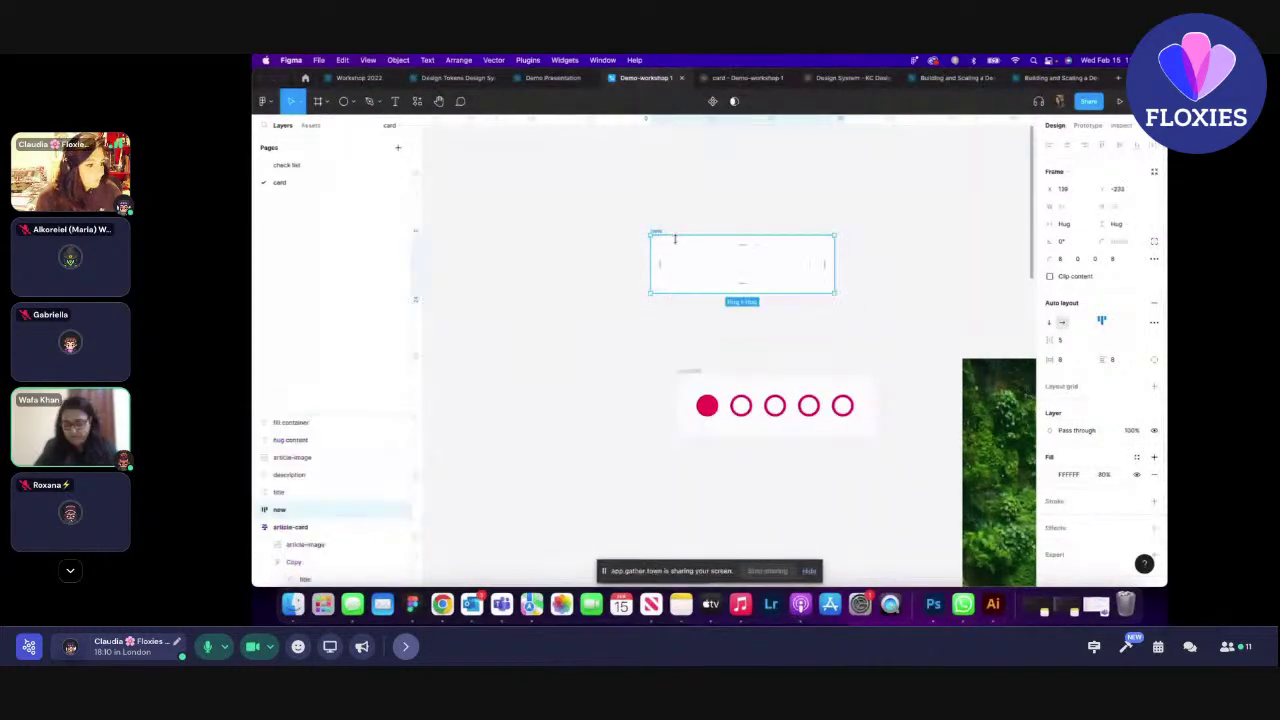
left_click(576, 356)
scroll(540, 351, "down", 5)
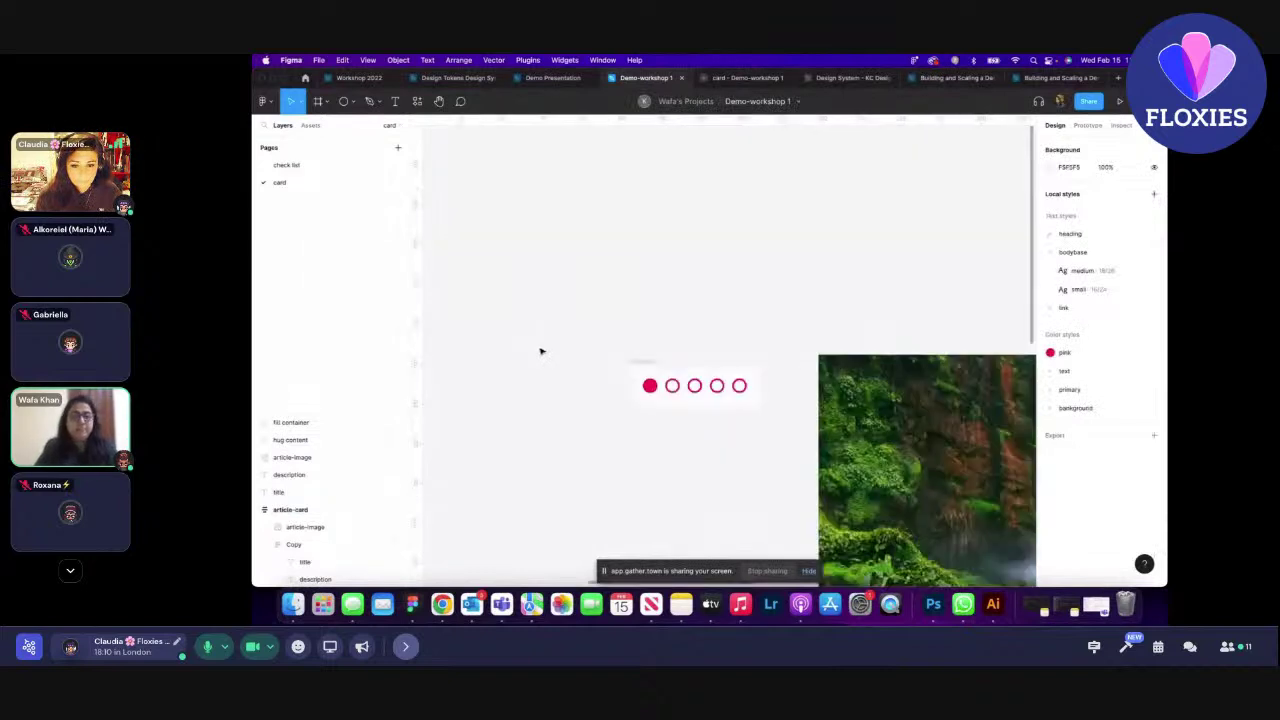
- Move the carousel frame directly above the ellipse component set and turn it into a component
left_click_drag(714, 360, 920, 363)
left_click(960, 408)
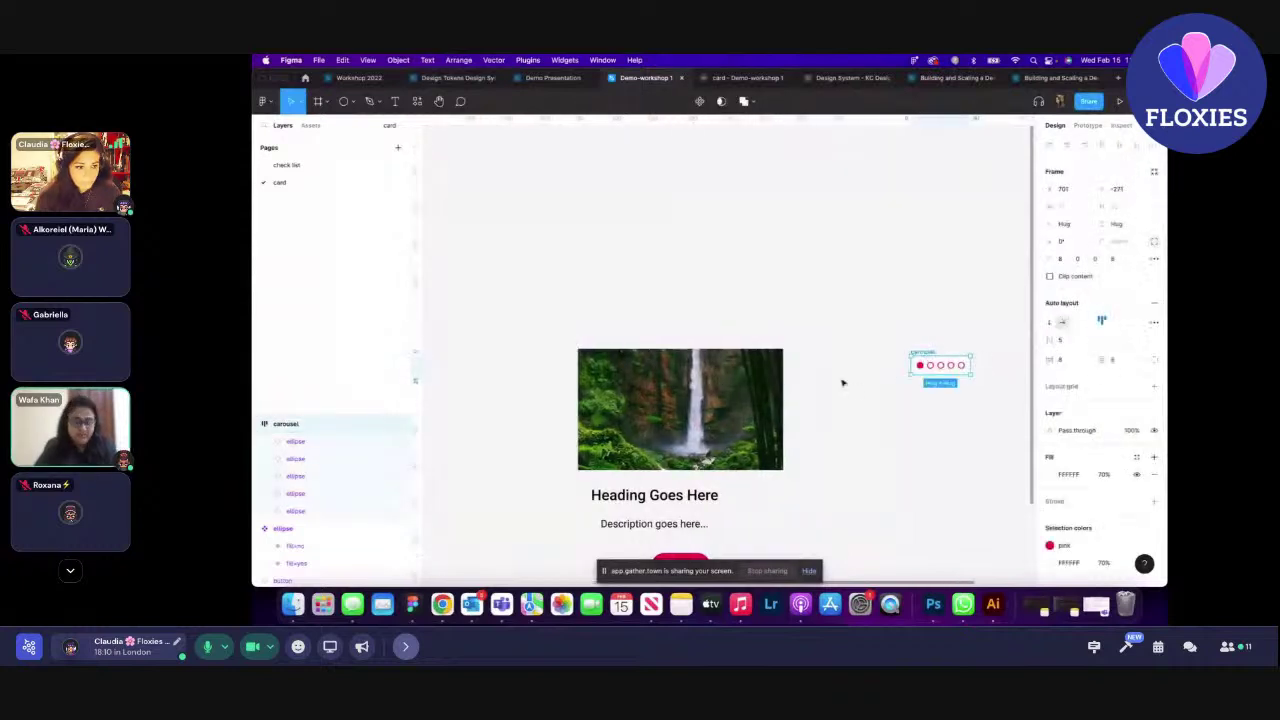
scroll(834, 377, "down", 5)
scroll(924, 369, "up", 5)
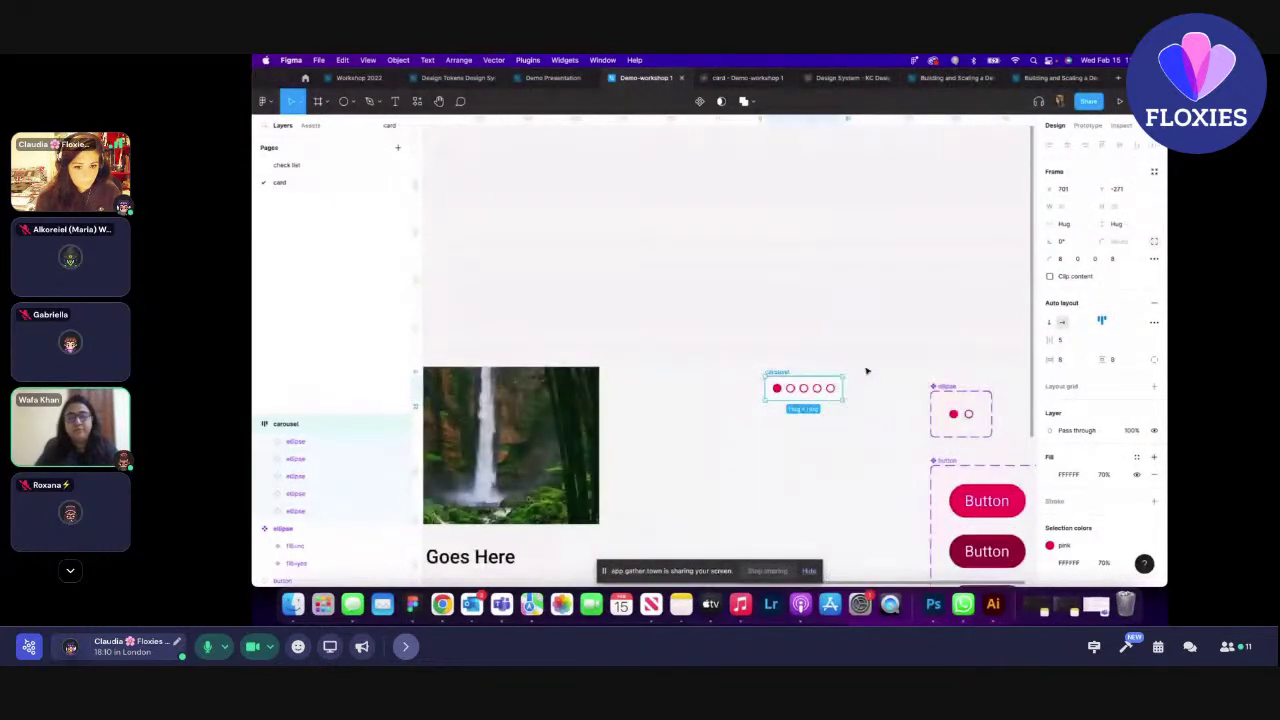
left_click_drag(820, 388, 983, 345)
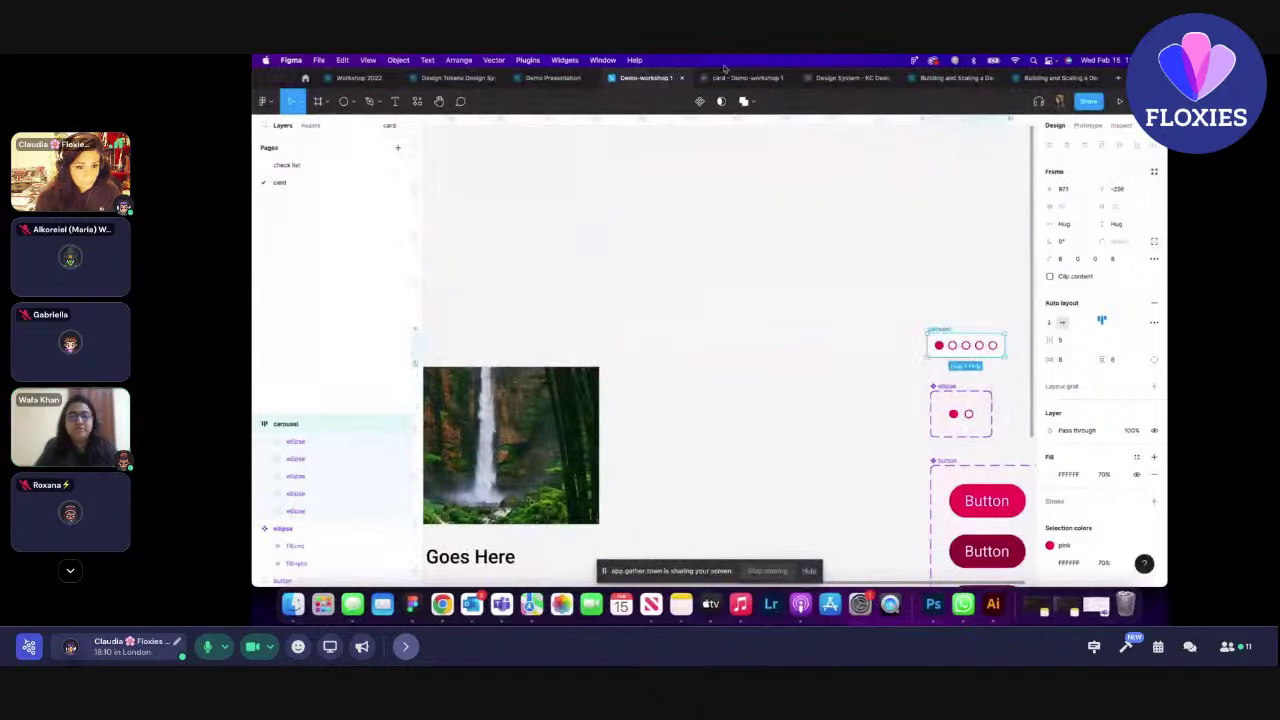
left_click(701, 100)
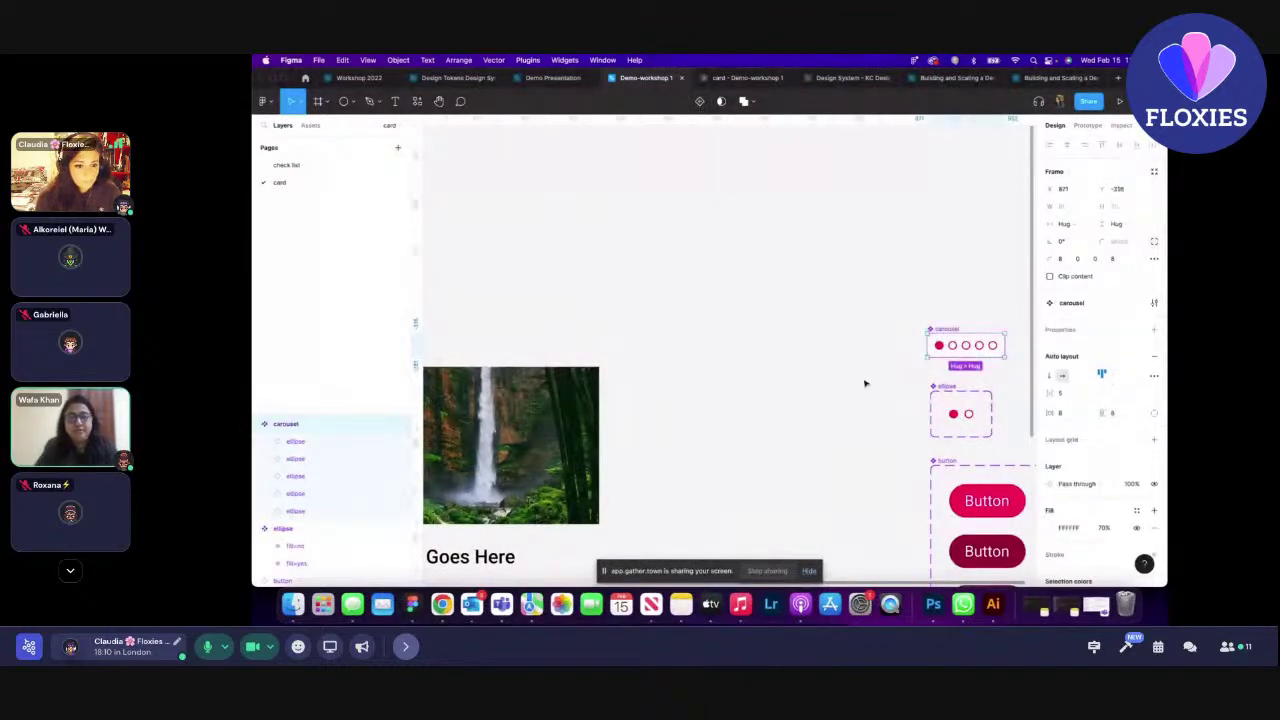
- Select the carousel, ellipse and button components together and check the file's local components list before returning to the layers
scroll(786, 357, "down", 4)
left_click_drag(930, 309, 834, 480)
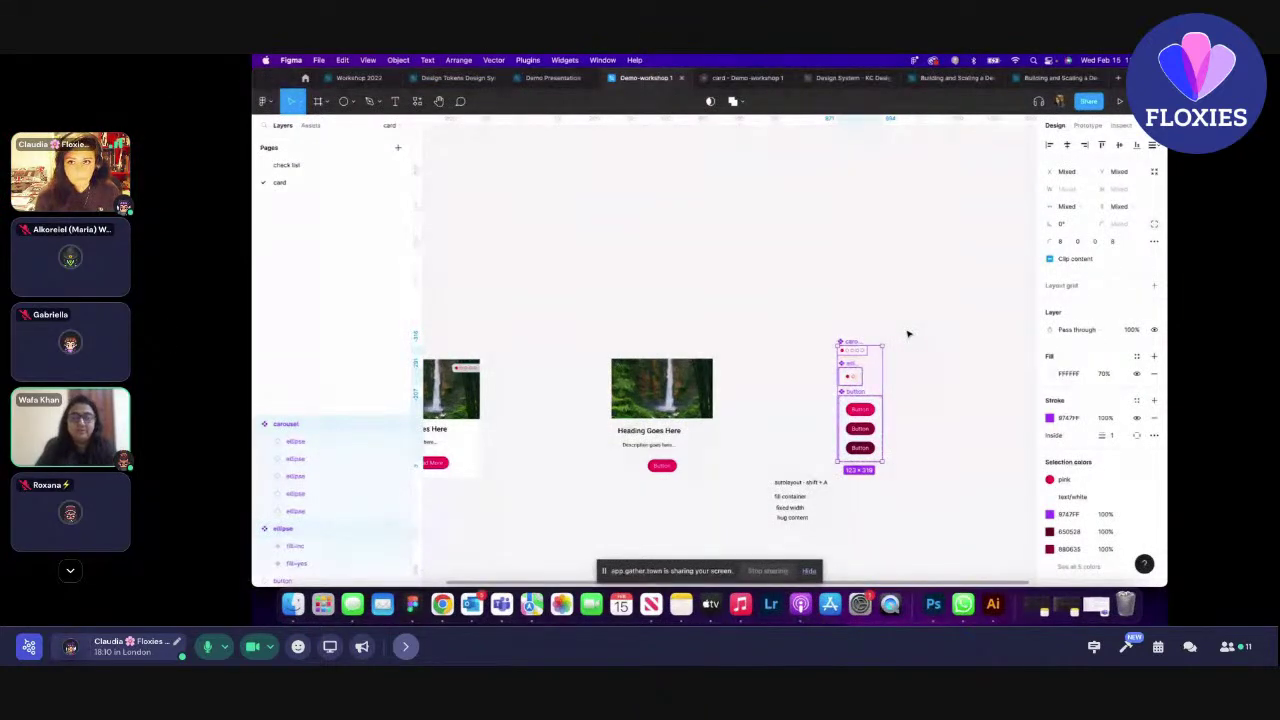
left_click(314, 127)
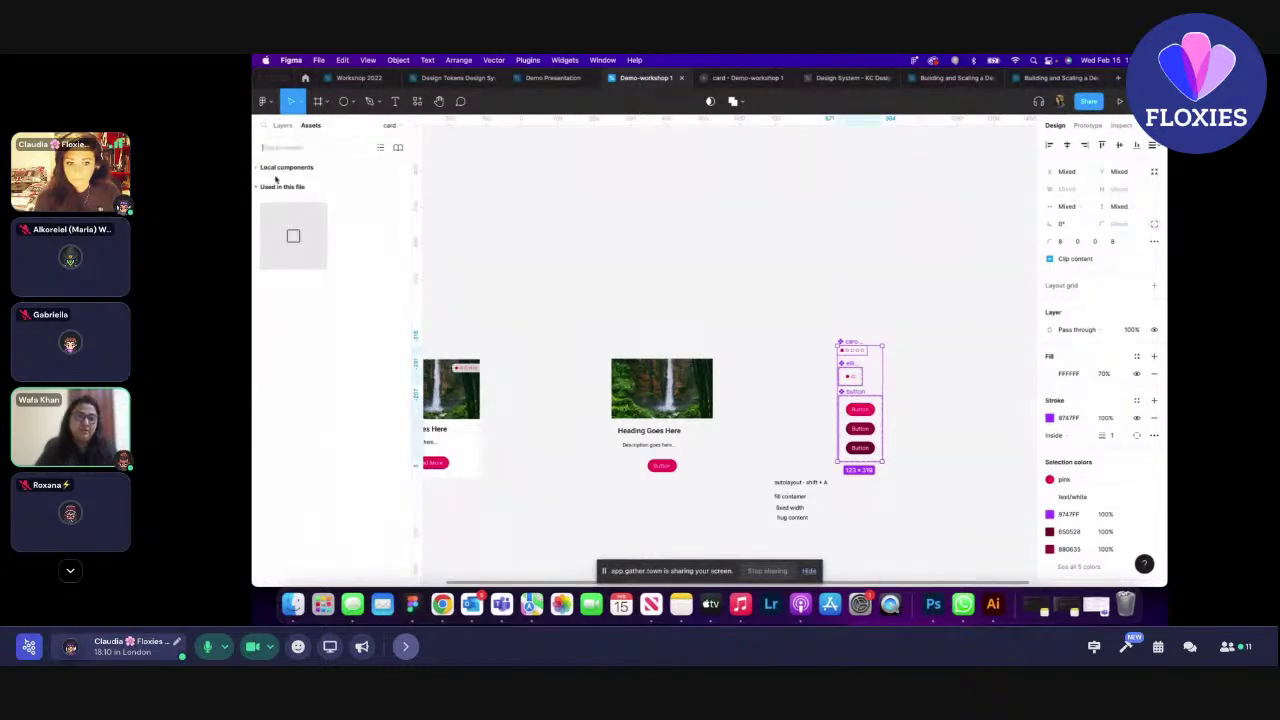
left_click(282, 125)
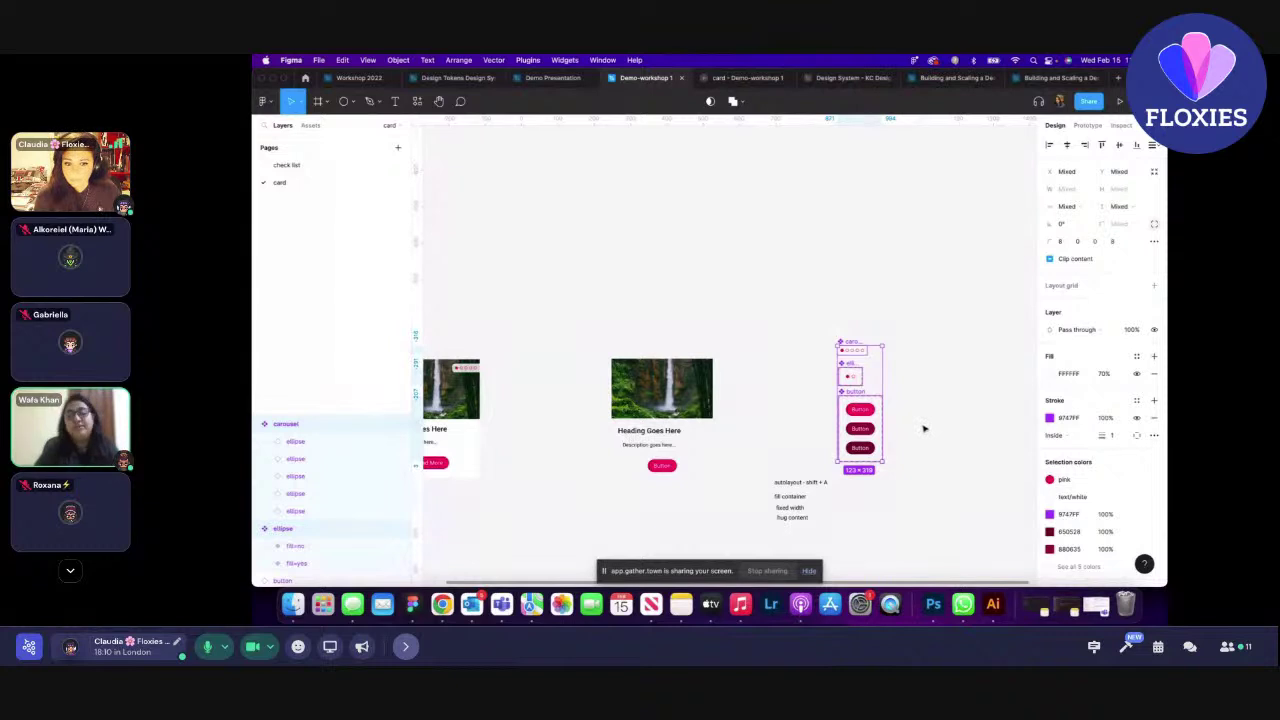
- Select the four auto layout note texts below the button component and move them farther right on the canvas
left_click(815, 543)
left_click_drag(815, 543, 929, 552)
scroll(866, 380, "up", 3)
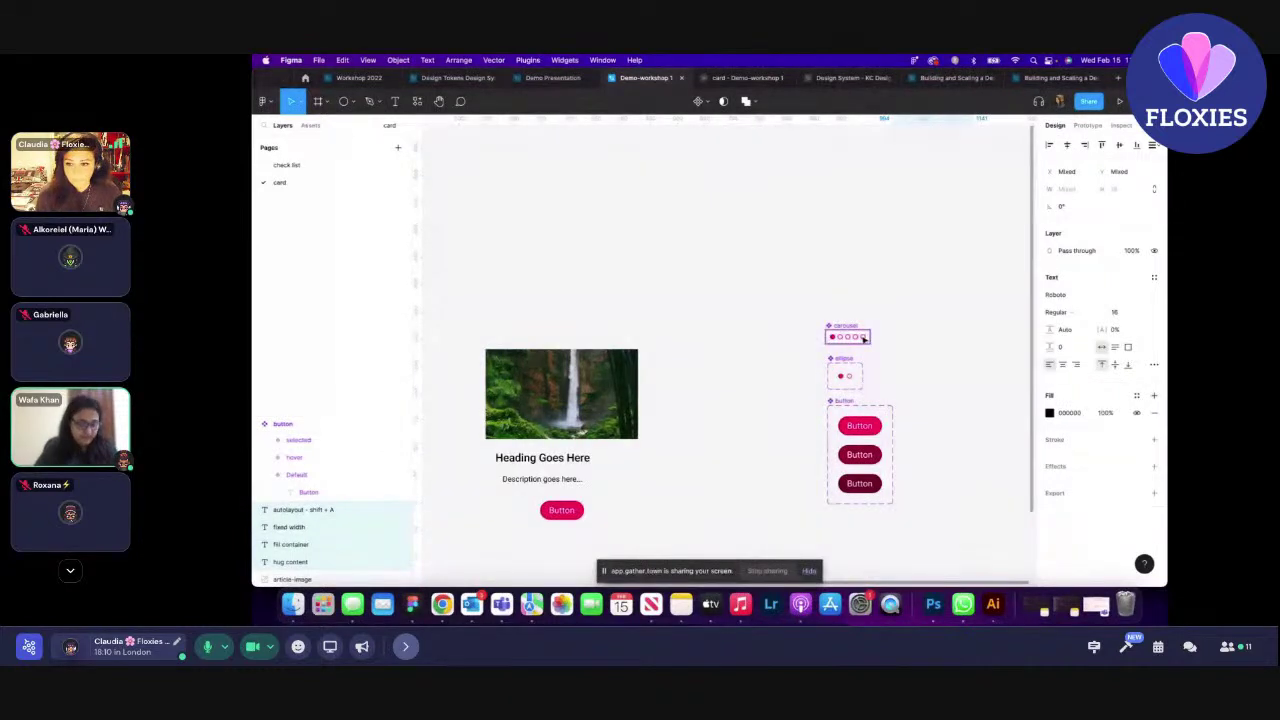
- Create an instance of the carousel component above the loose article image and compare it with its main component
key("alt")
left_click_drag(852, 338, 618, 327)
scroll(600, 340, "up", 2)
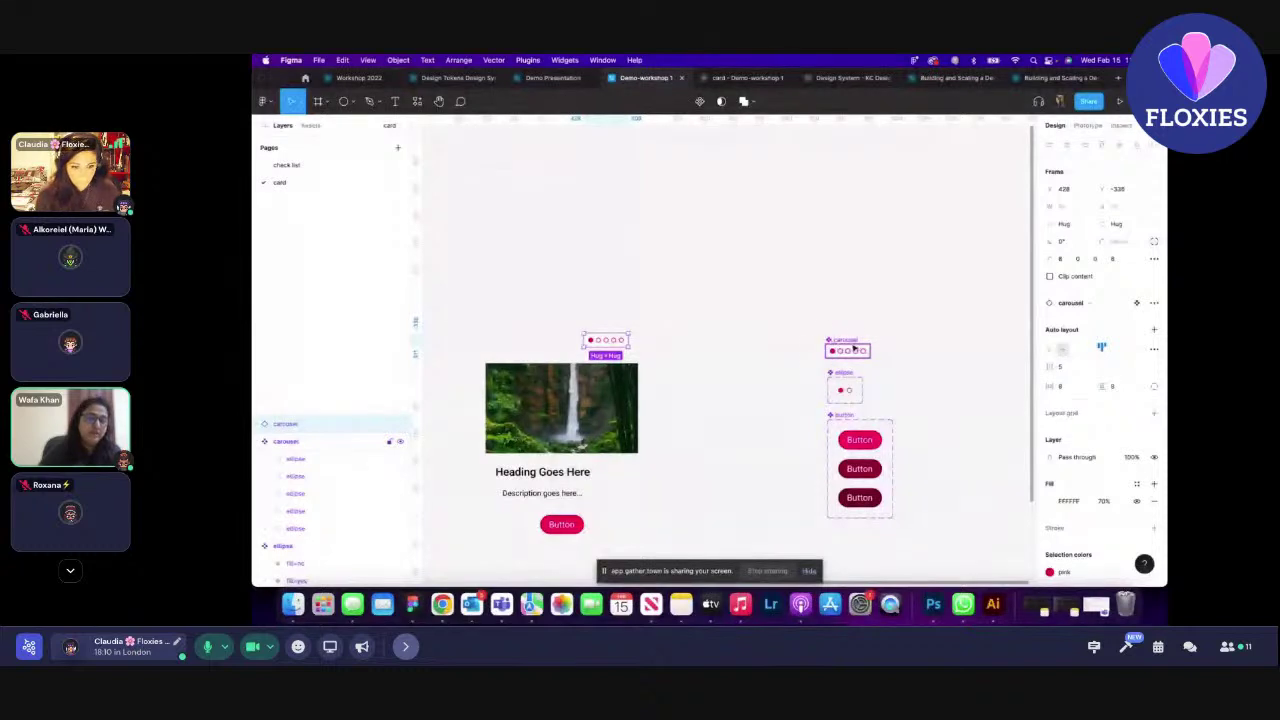
left_click(845, 342)
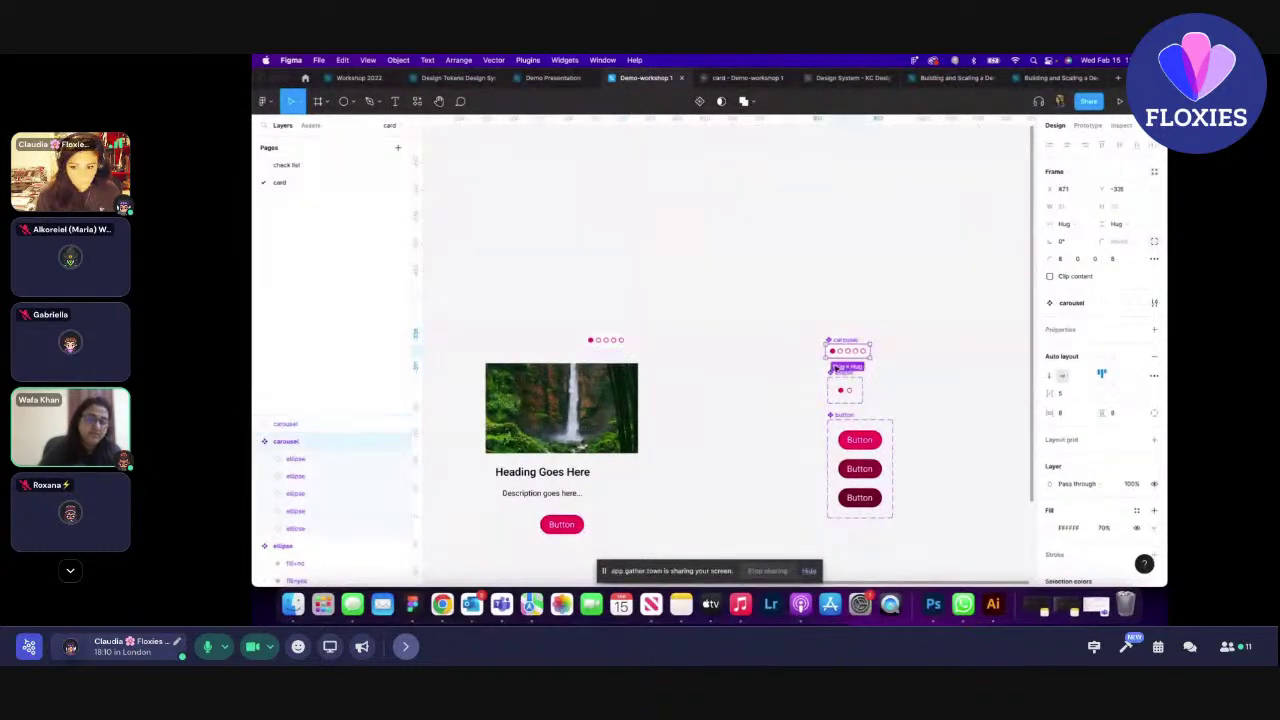
left_click(591, 340)
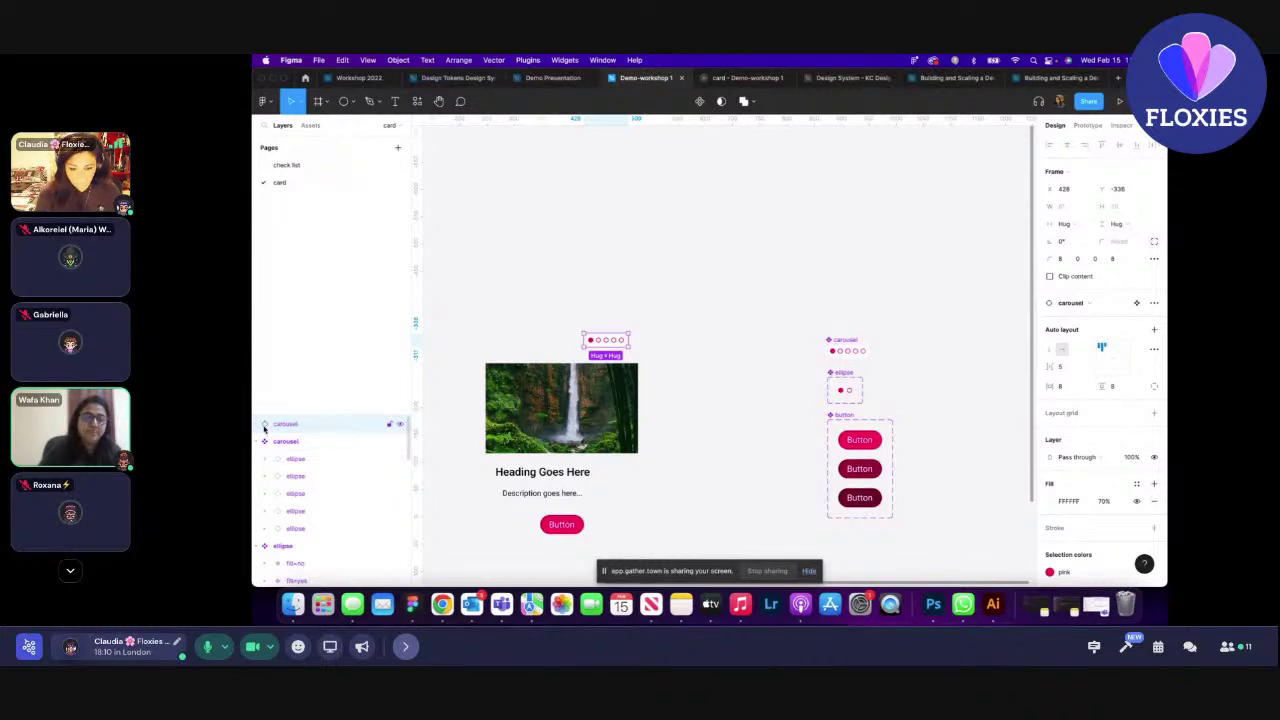
- Move the carousel instance onto the article image, near its upper right edge
left_click_drag(618, 344, 623, 384)
left_click(684, 389)
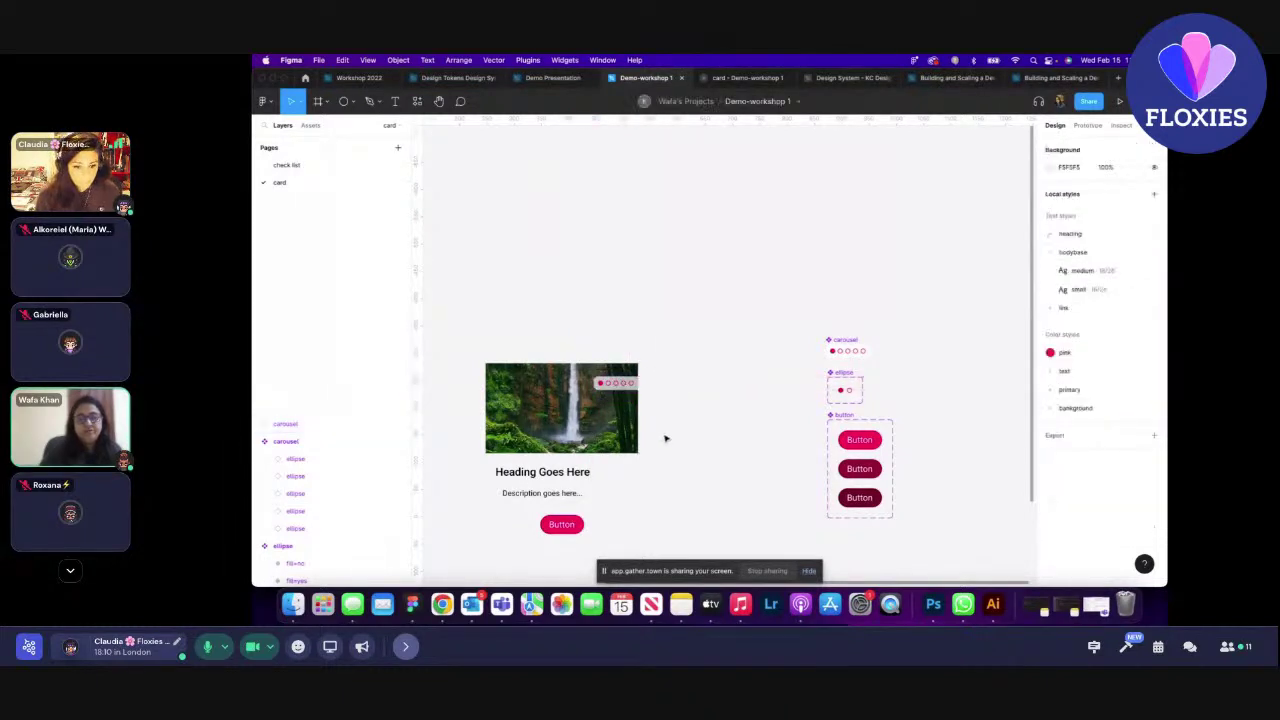
scroll(664, 483, "down", 1)
scroll(480, 406, "up", 1)
scroll(480, 406, "up", 1)
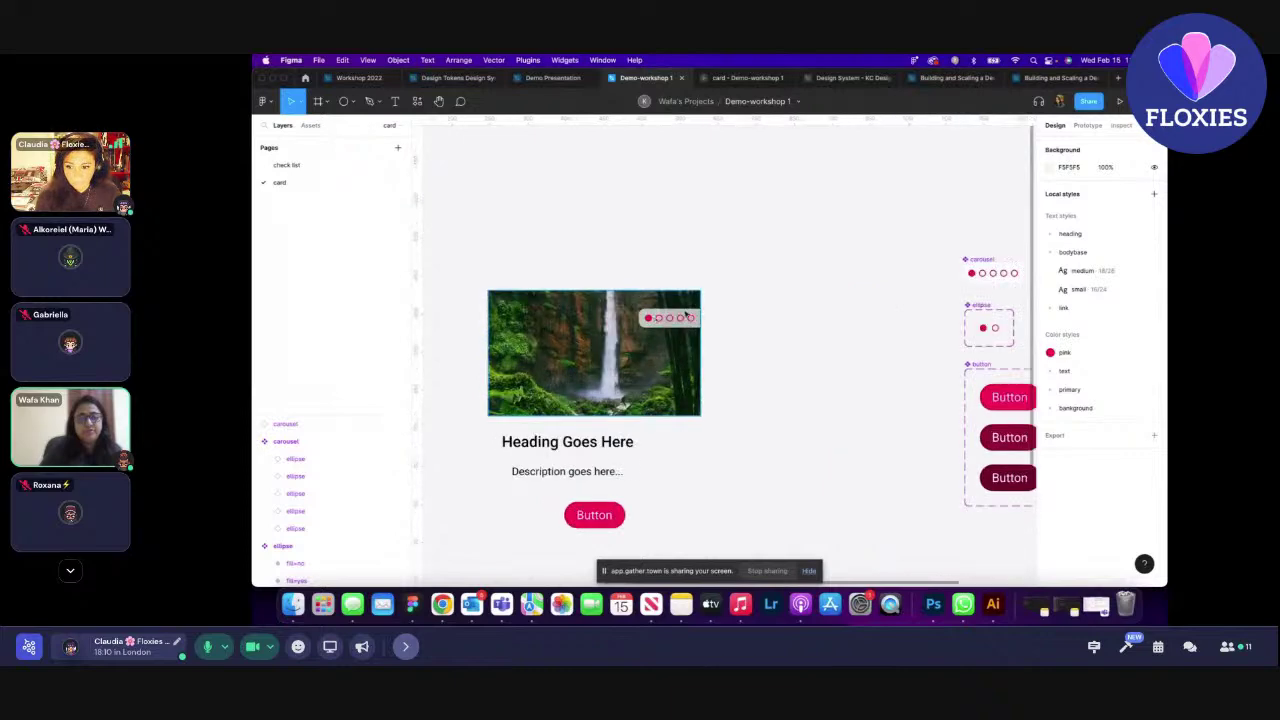
left_click(674, 305)
left_click_drag(674, 305, 690, 314)
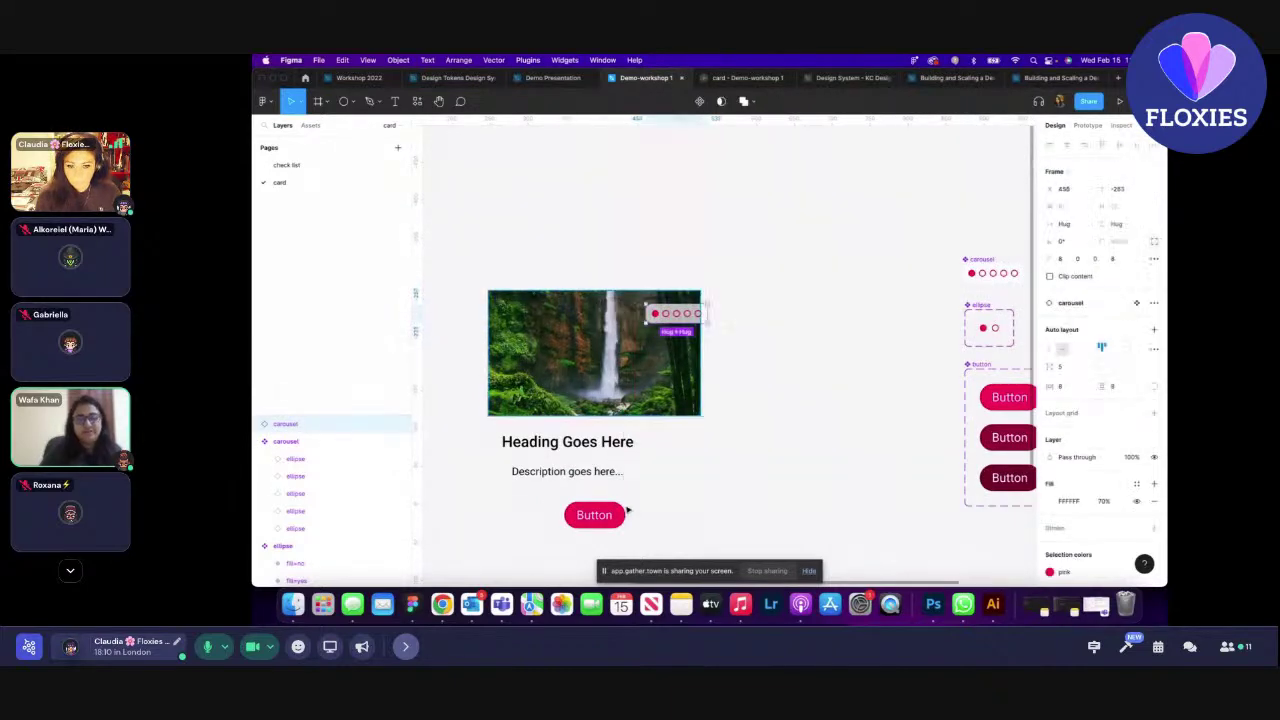
- Wrap the loose carousel, article image, heading, description and button together in an auto layout frame
left_click(594, 514)
left_click(586, 436)
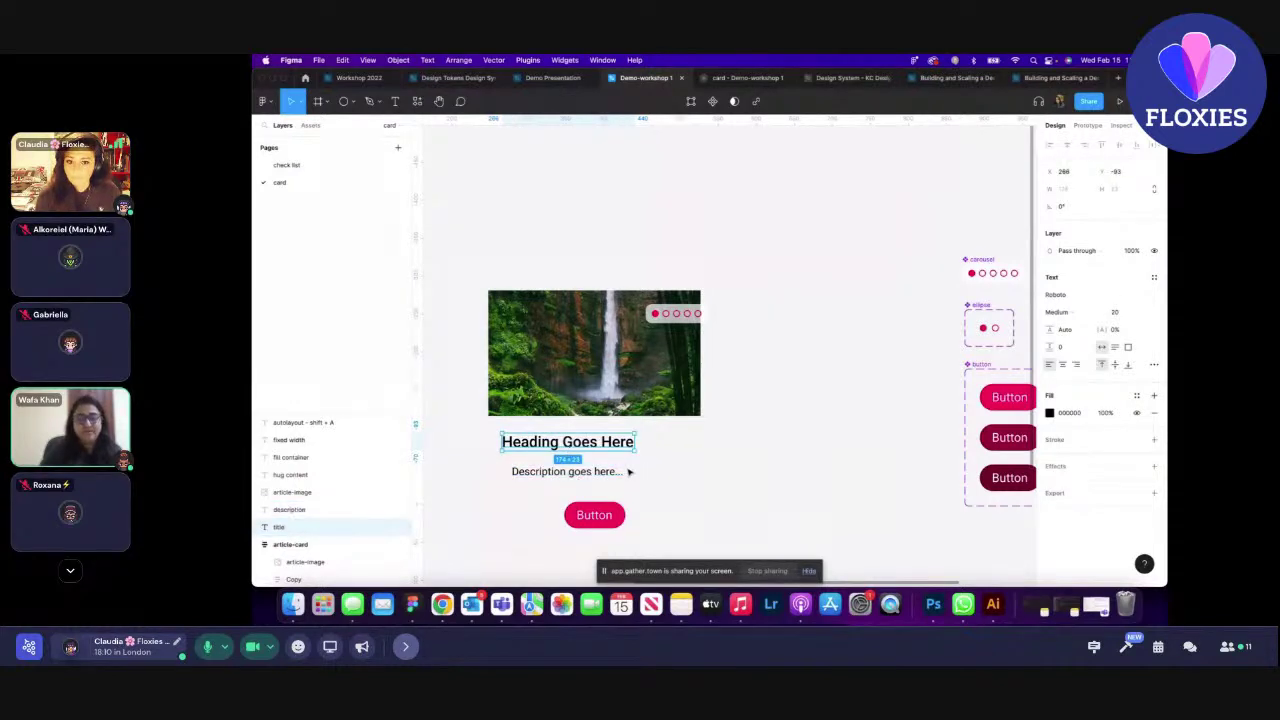
left_click(660, 388)
scroll(680, 484, "down", 2)
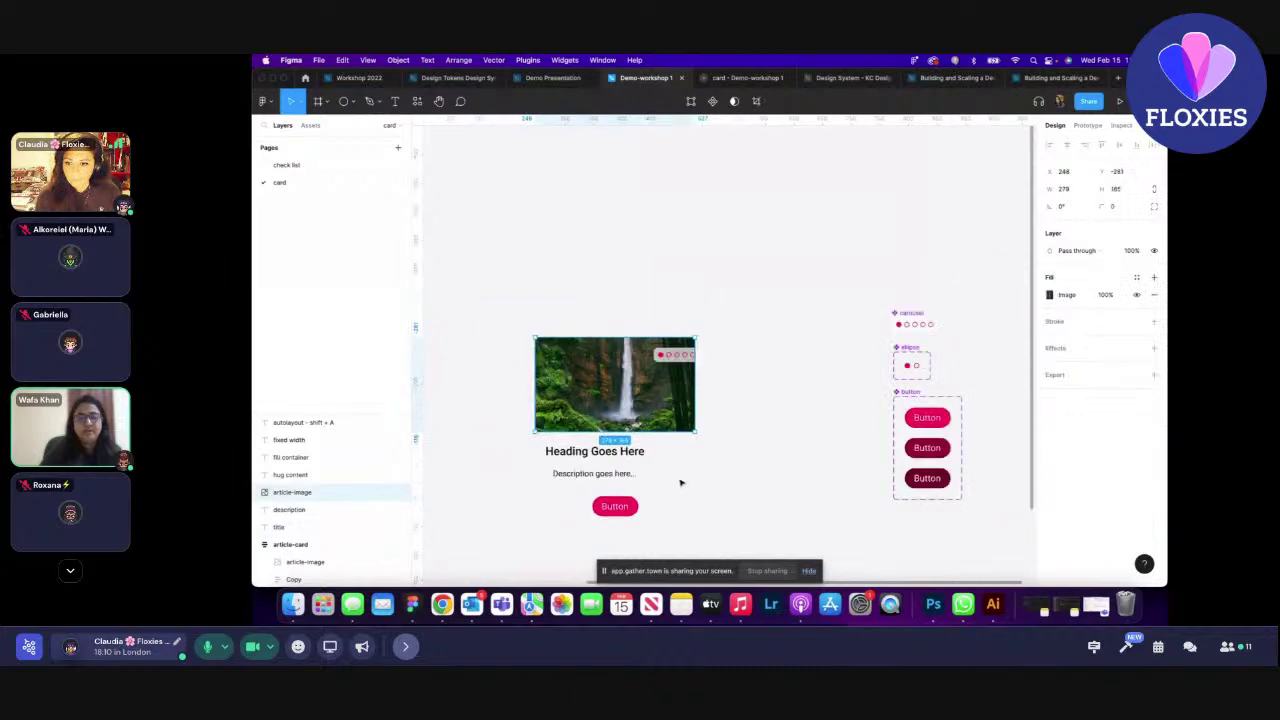
scroll(680, 484, "down", 3)
left_click_drag(740, 235, 500, 524)
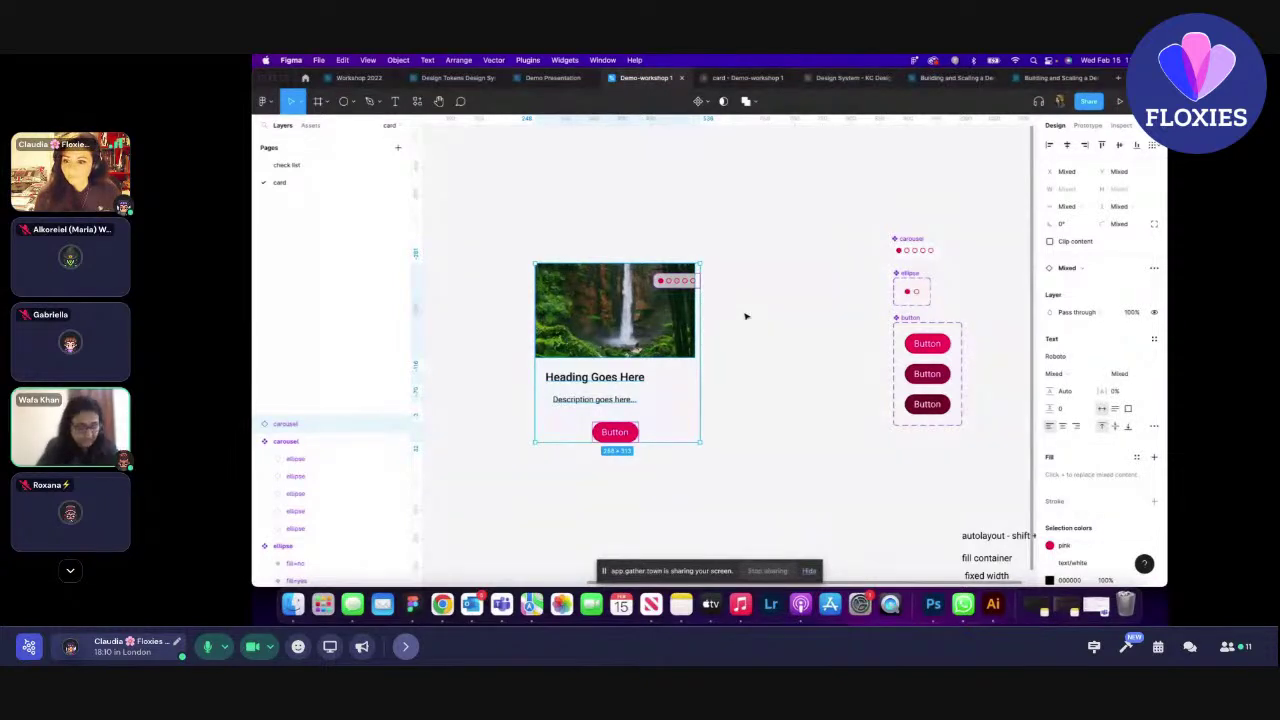
key("shift+a")
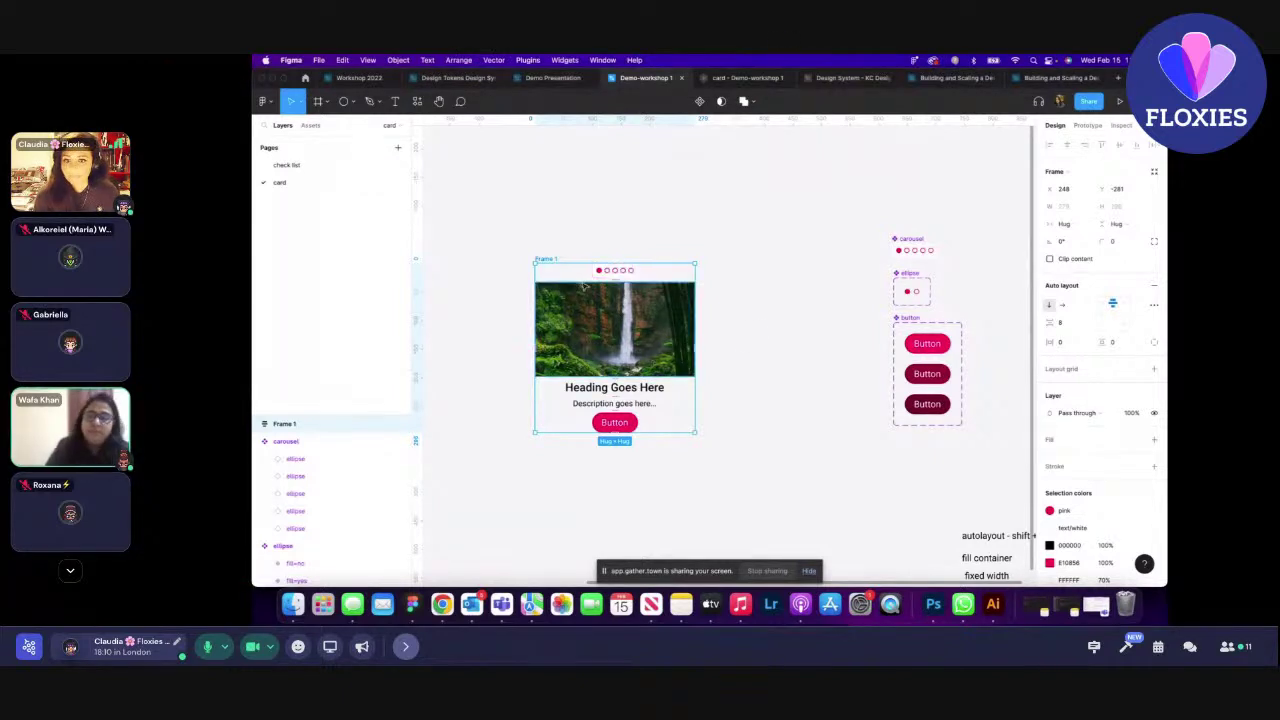
- Move the new auto layout frame next to the finished article card for comparison
scroll(723, 440, "down", 5)
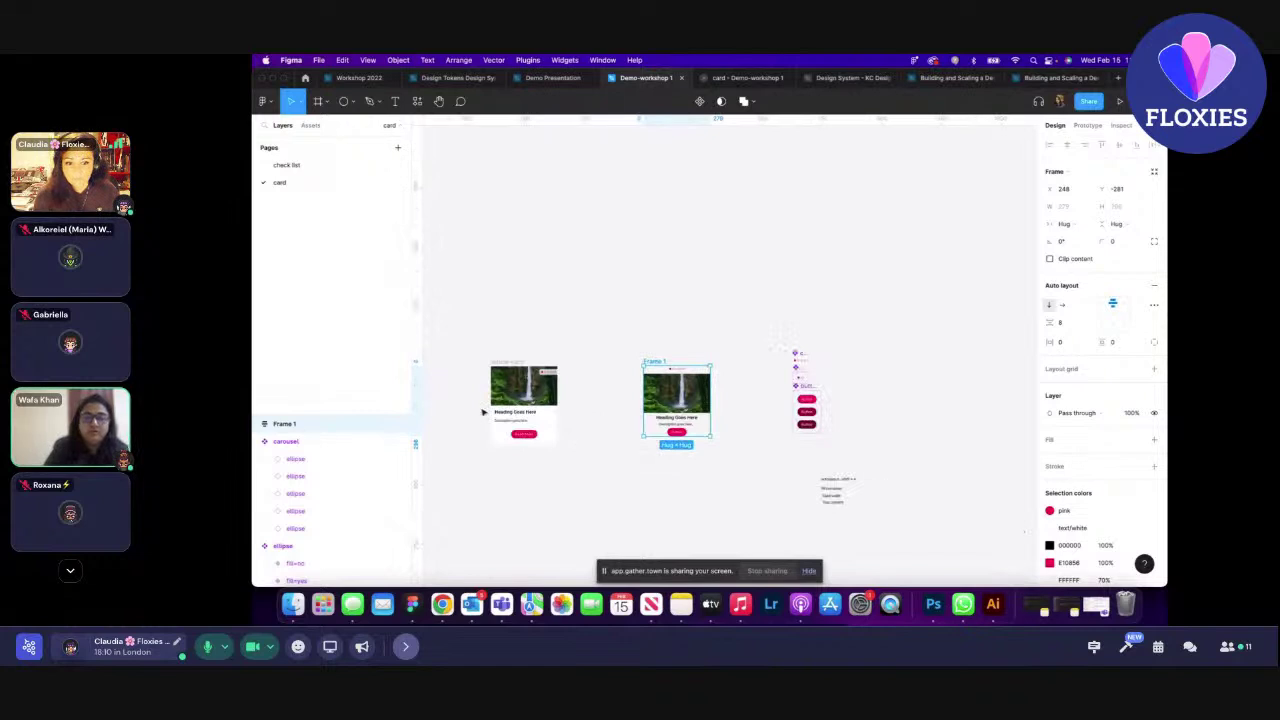
scroll(760, 361, "up", 3)
left_click_drag(781, 343, 661, 345)
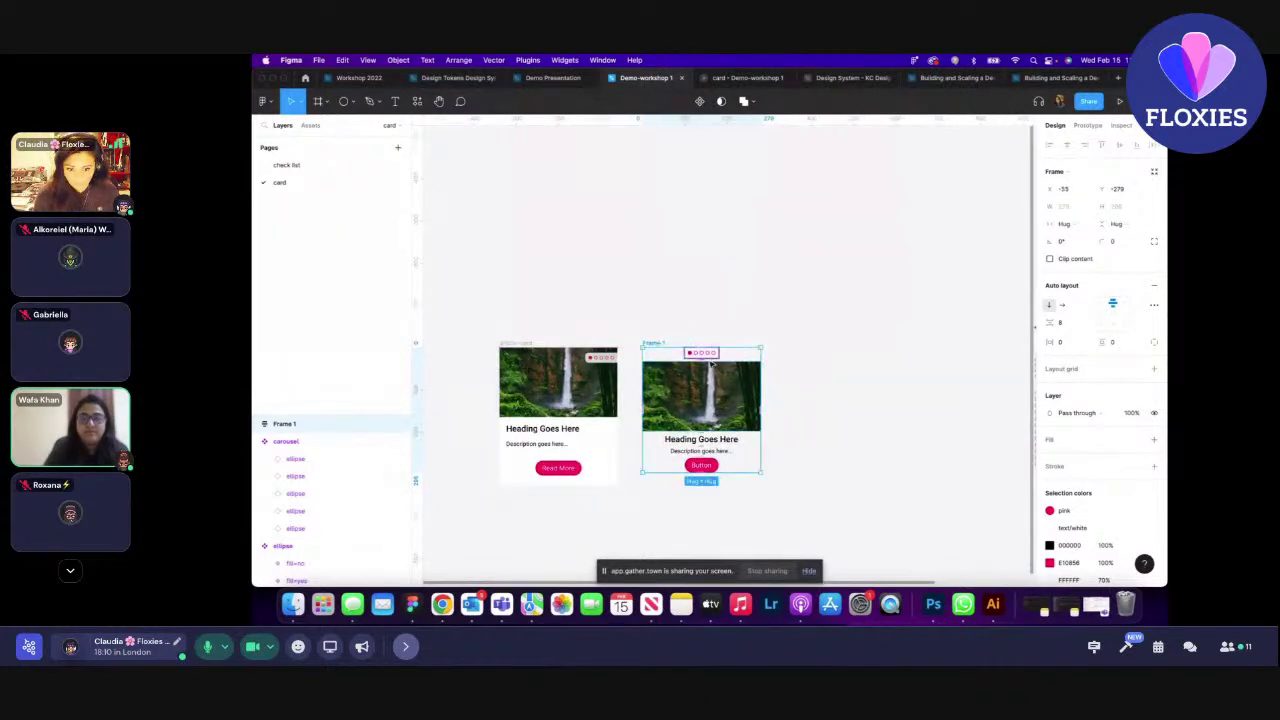
- Reorder the auto layout frame by moving the heading above the image and the button above the description
scroll(714, 414, "up", 5)
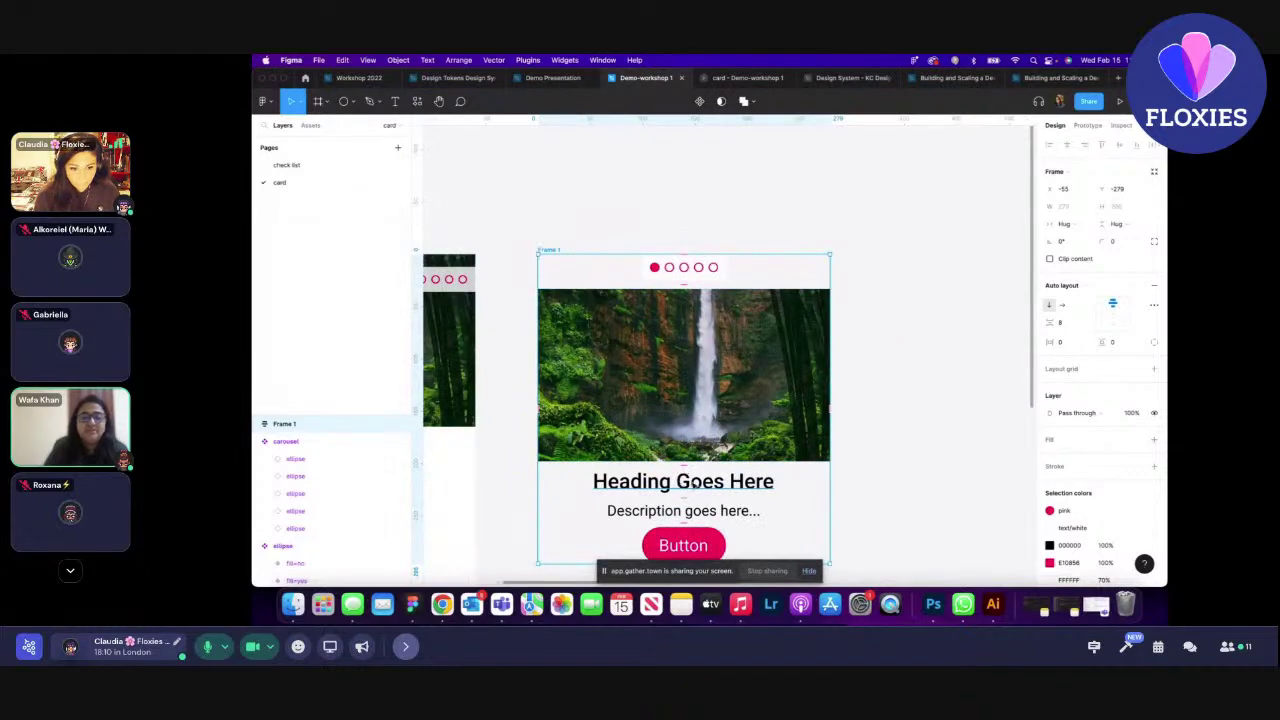
left_click_drag(693, 484, 720, 290)
left_click(712, 545)
left_click_drag(690, 545, 690, 492)
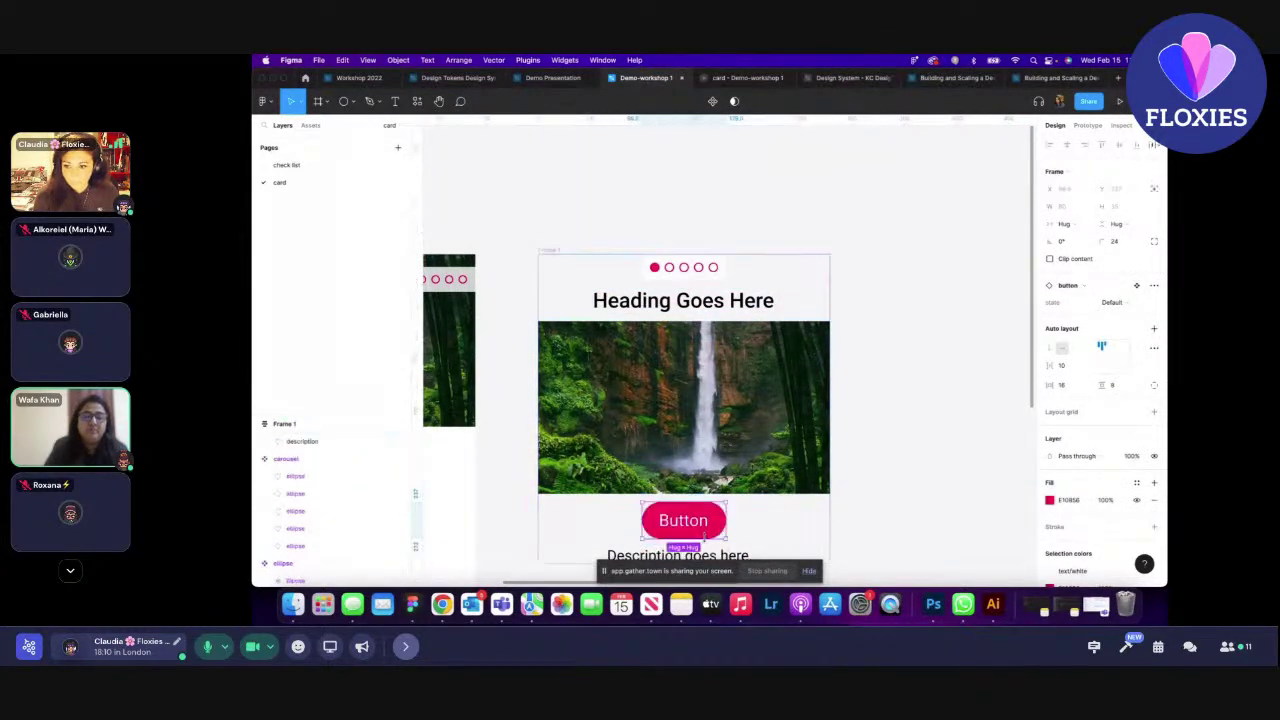
- Place the description back above the button in the auto layout frame and delete the duplicate description
scroll(705, 491, "down", 5)
left_click(722, 400)
left_click_drag(724, 404, 731, 345)
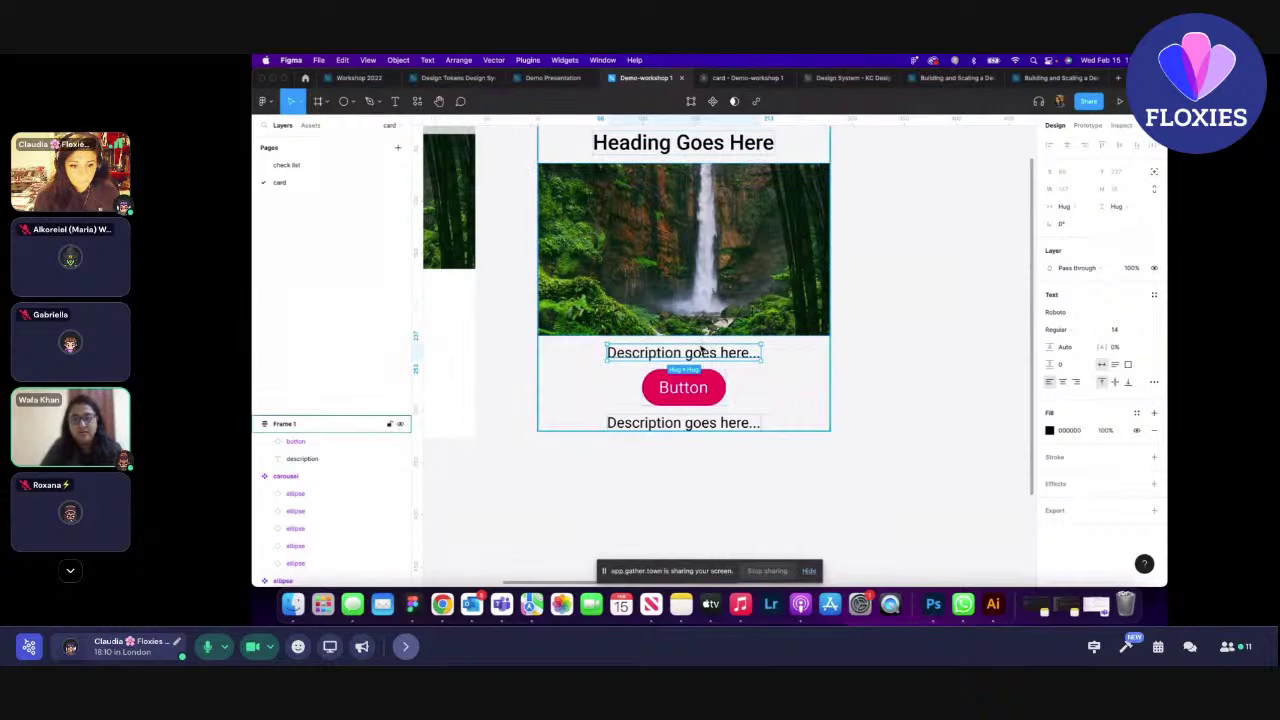
left_click_drag(706, 423, 716, 356)
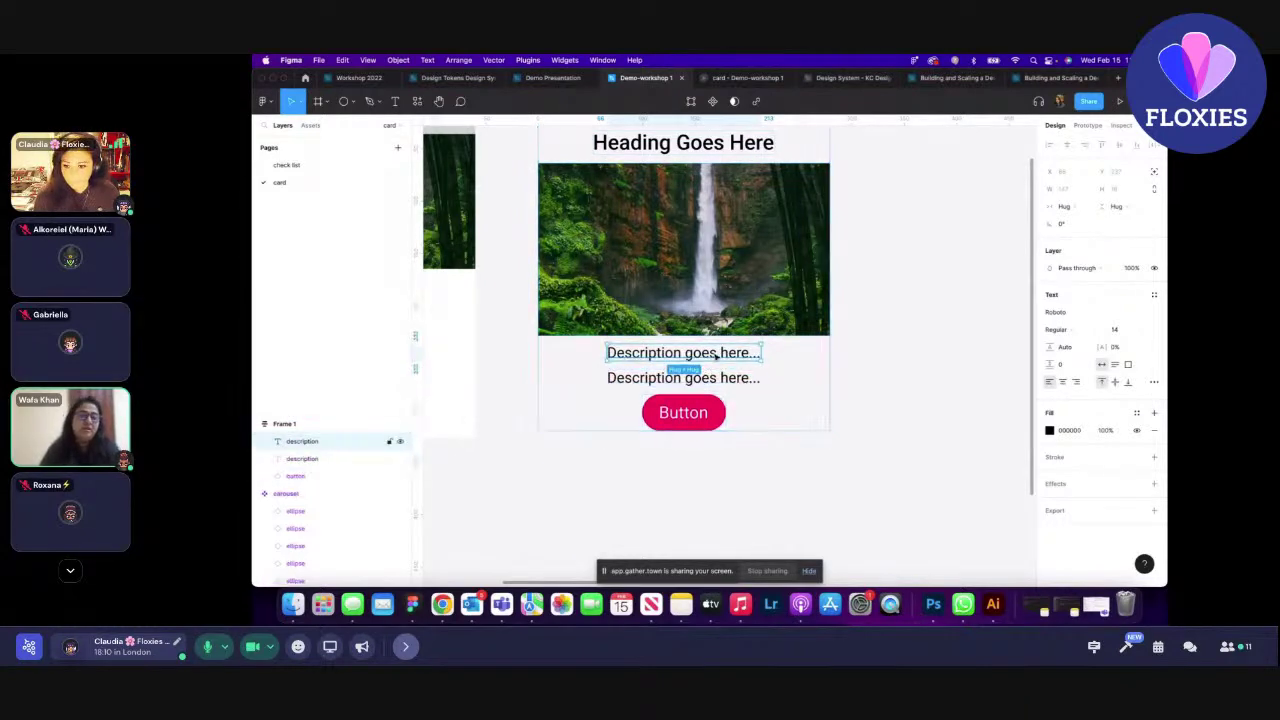
key("Delete")
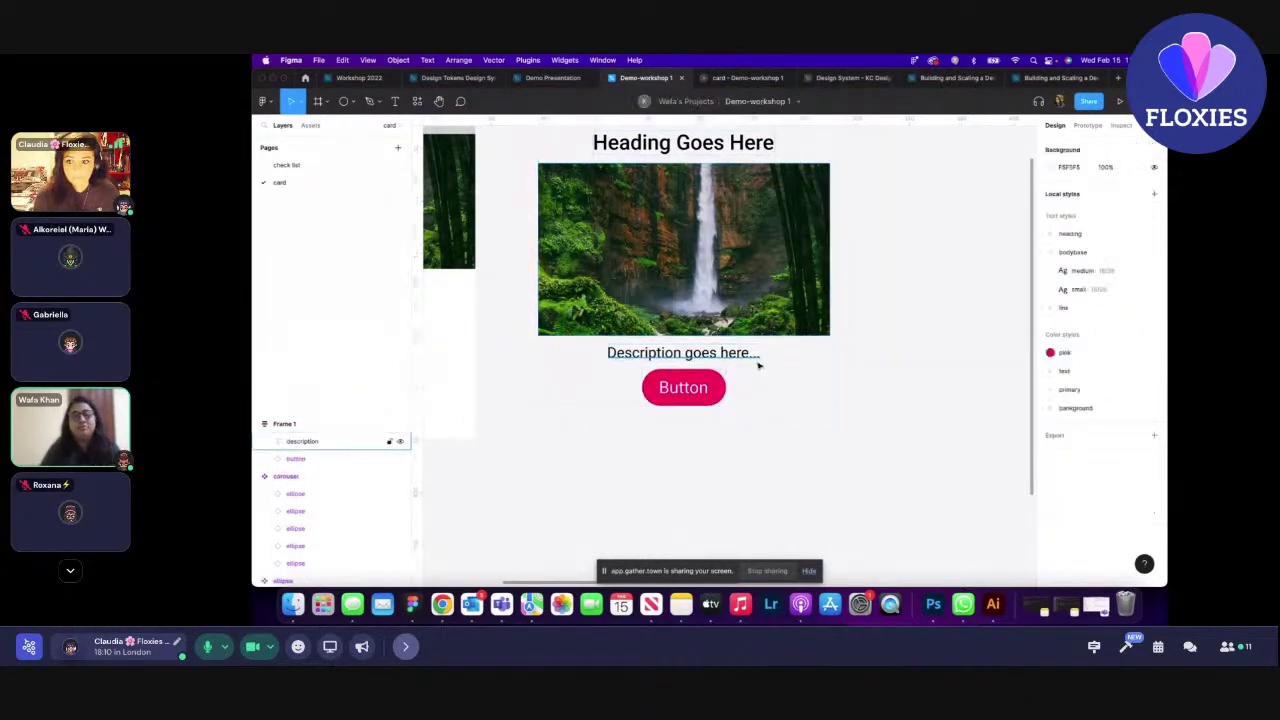
left_click(832, 368)
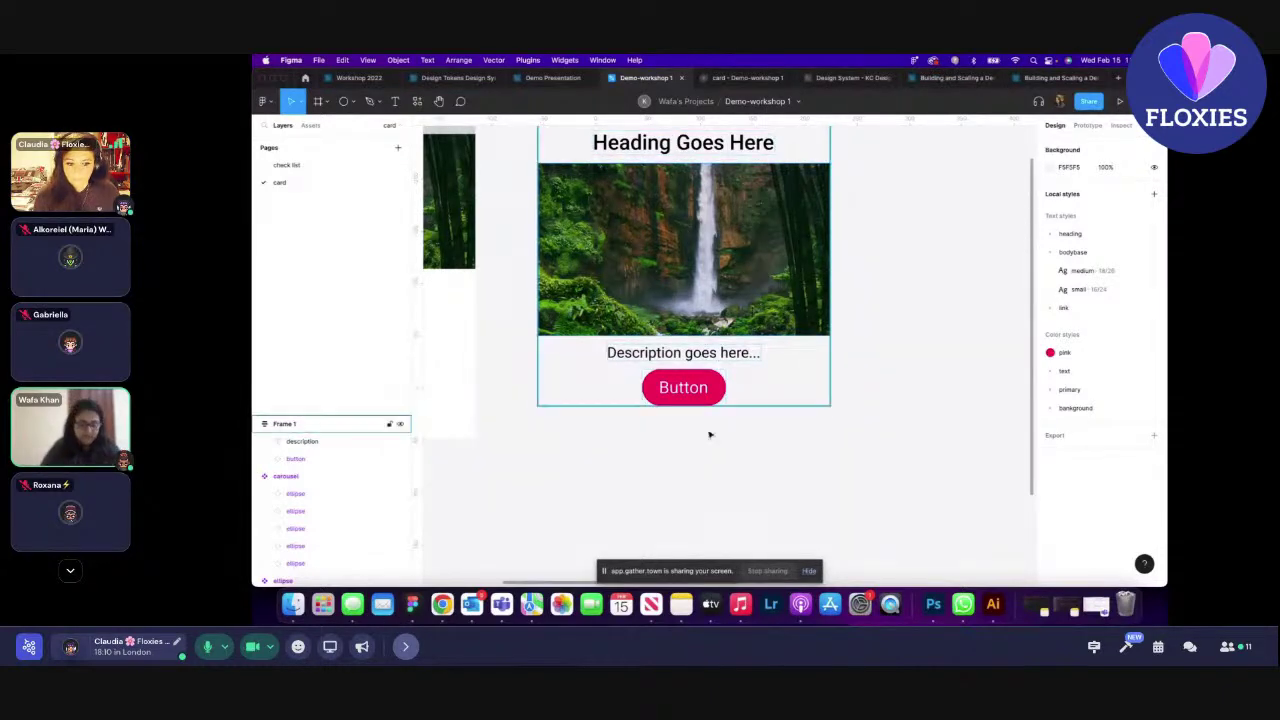
- Move the heading back below the article image, directly above the description
scroll(690, 300, "up", 3)
left_click(686, 226)
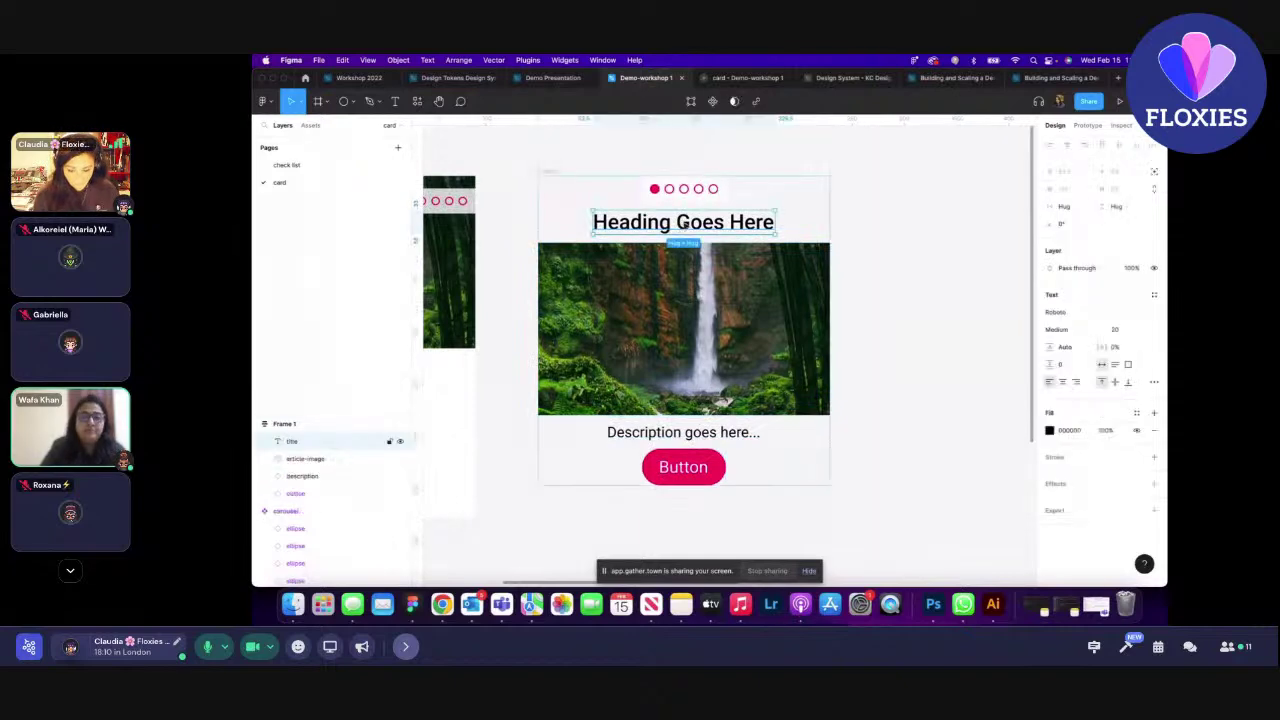
left_click_drag(694, 229, 680, 408)
scroll(680, 408, "down", 5)
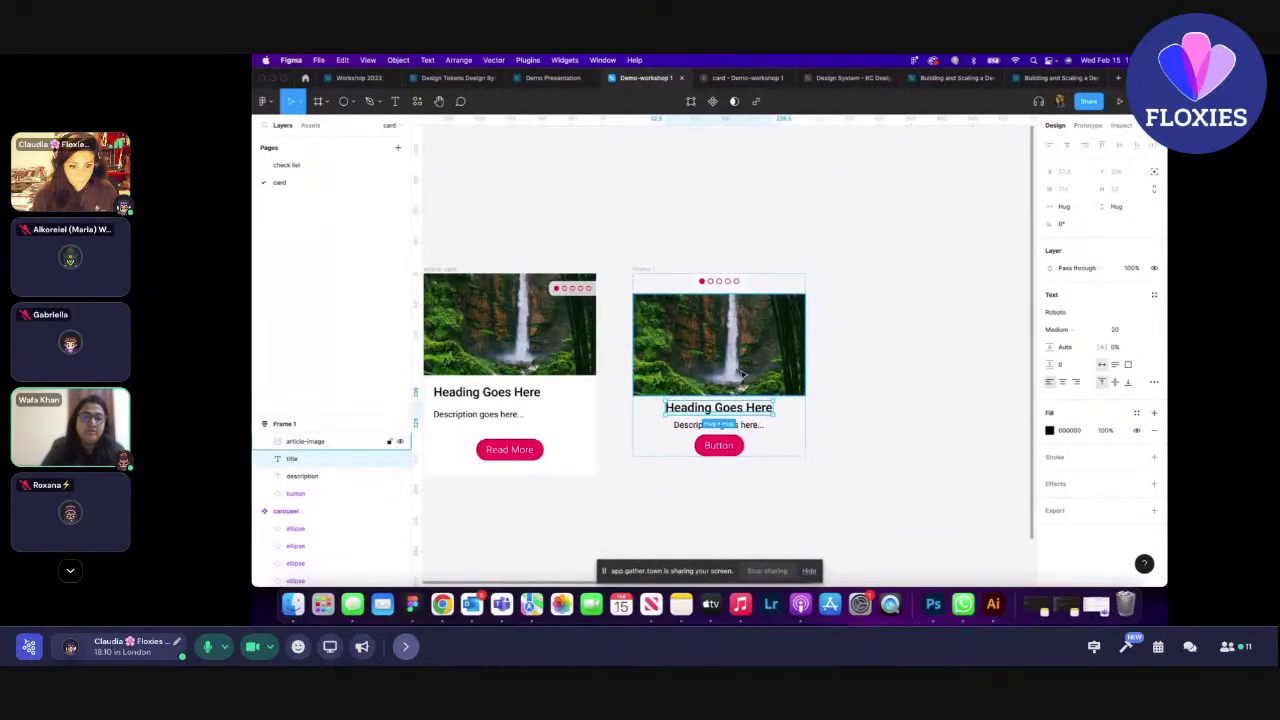
left_click(729, 281)
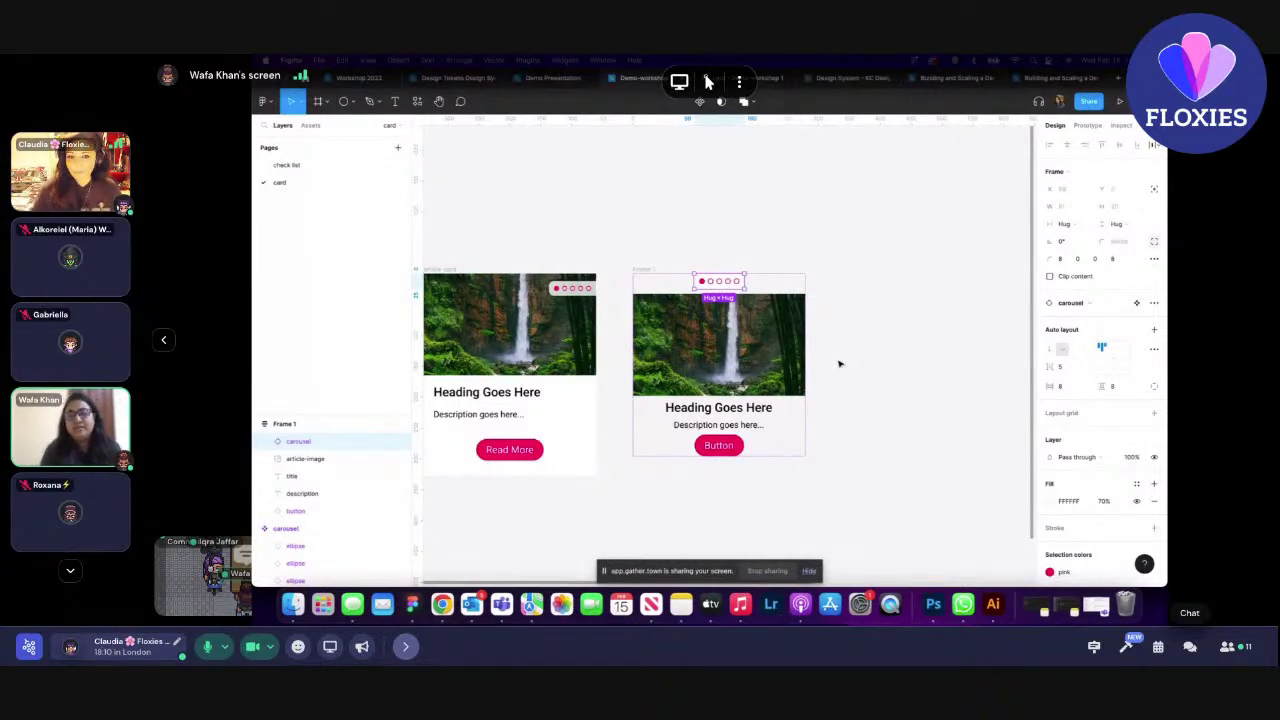
left_click(1191, 647)
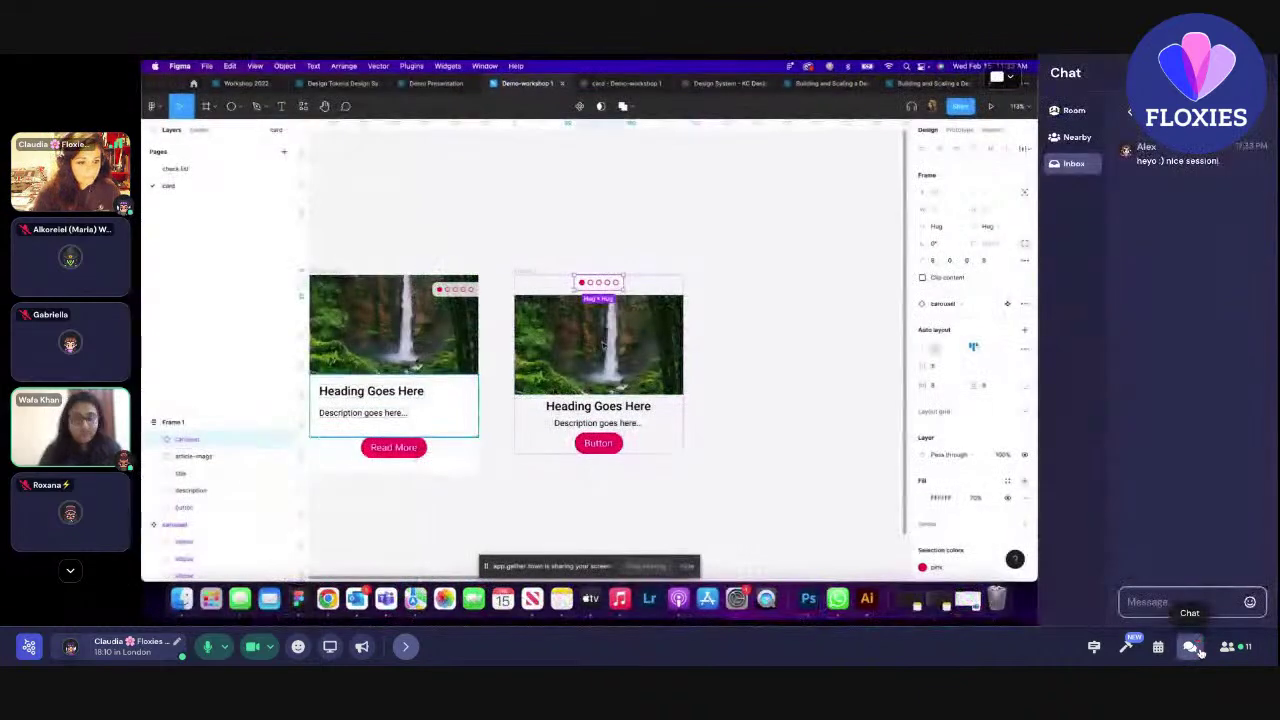
left_click(1190, 647)
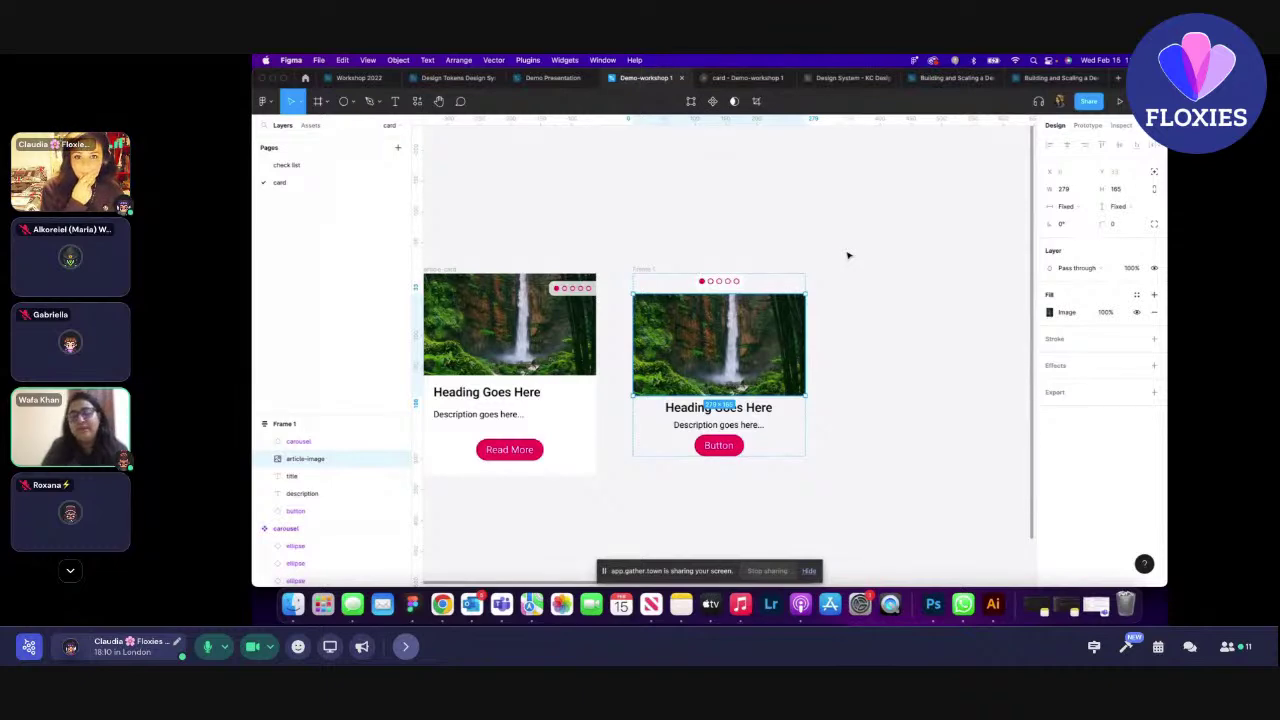
mouse_move(716, 143)
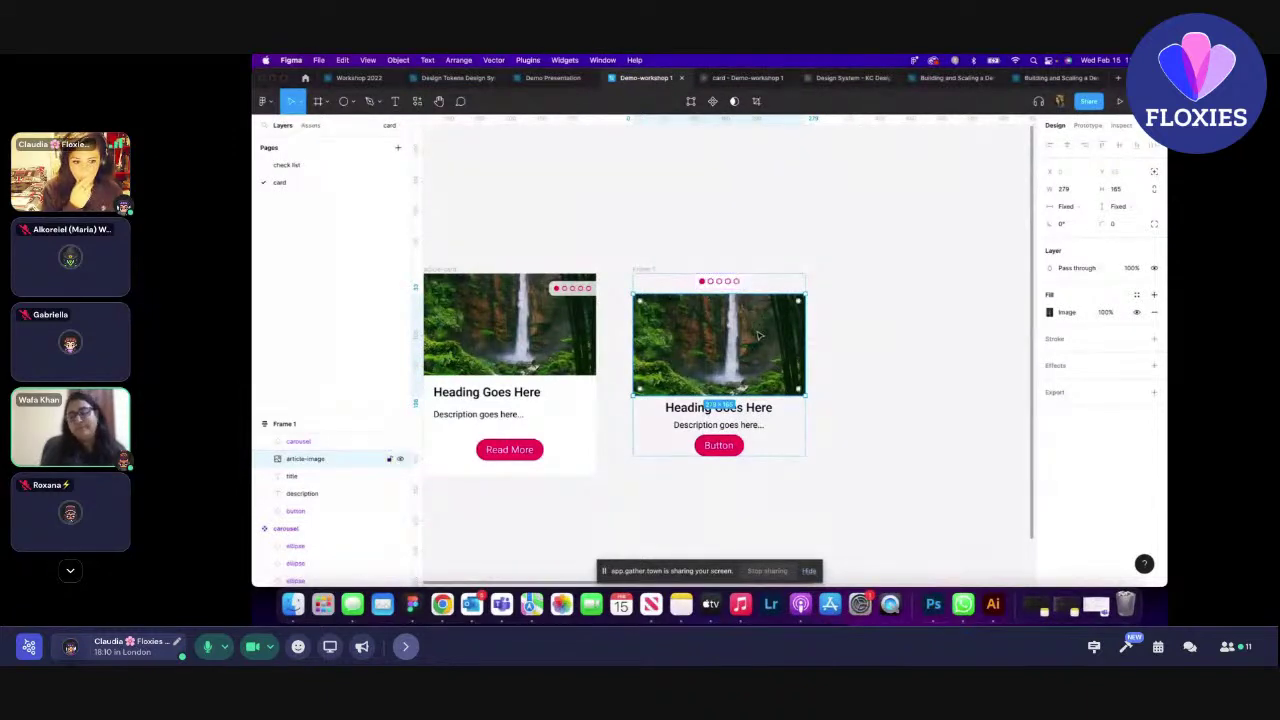
left_click(725, 281)
left_click(773, 339)
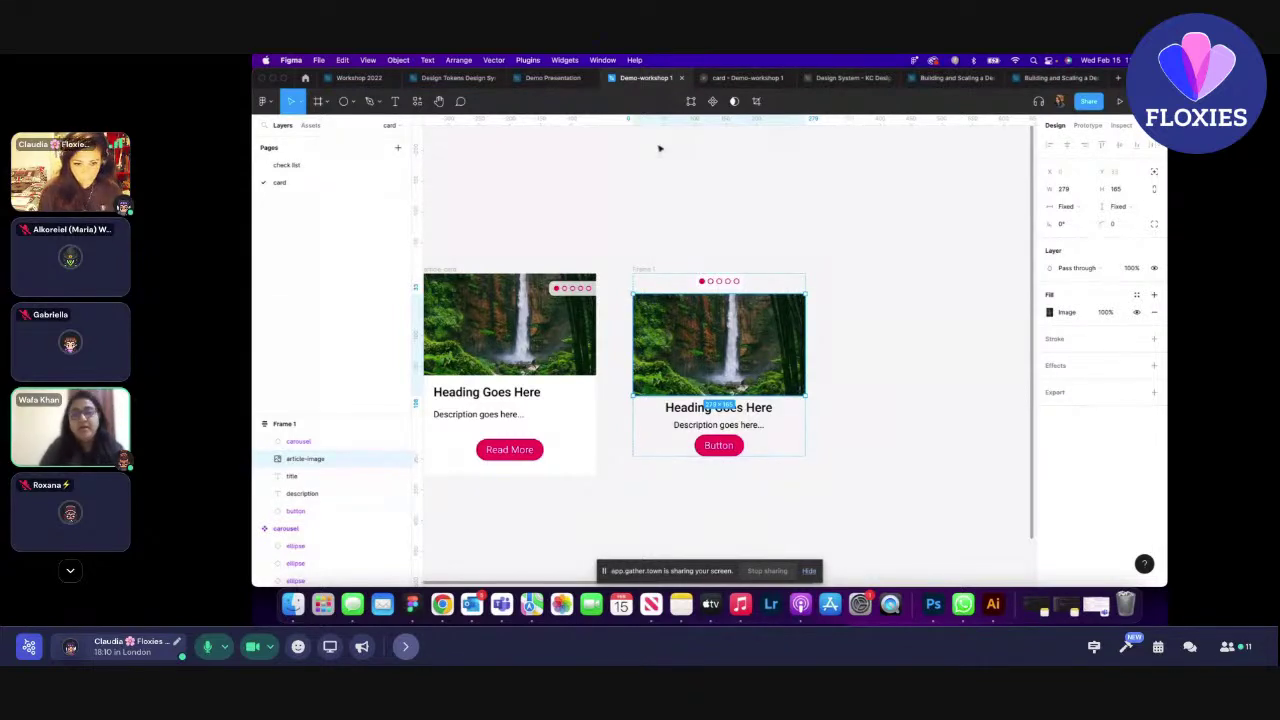
- Give the carousel absolute position within the auto layout frame and place it near the image's top, flush with its right edge
left_click(719, 285)
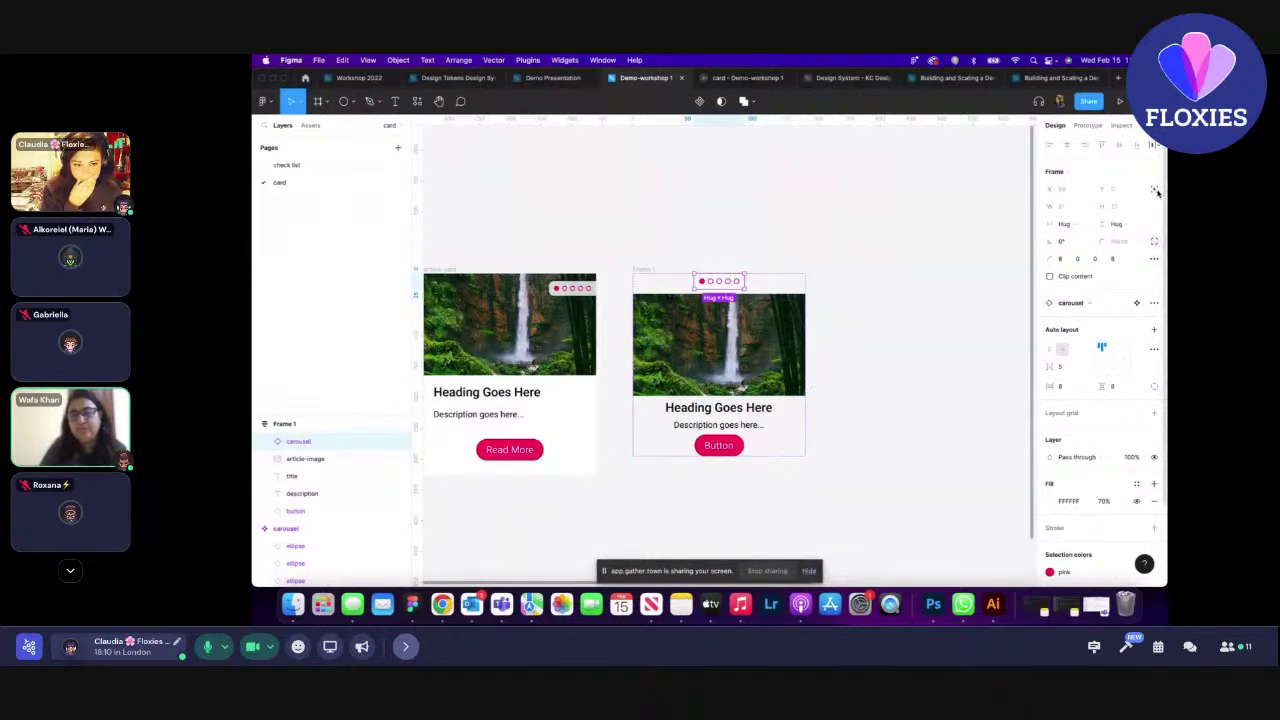
left_click(1155, 192)
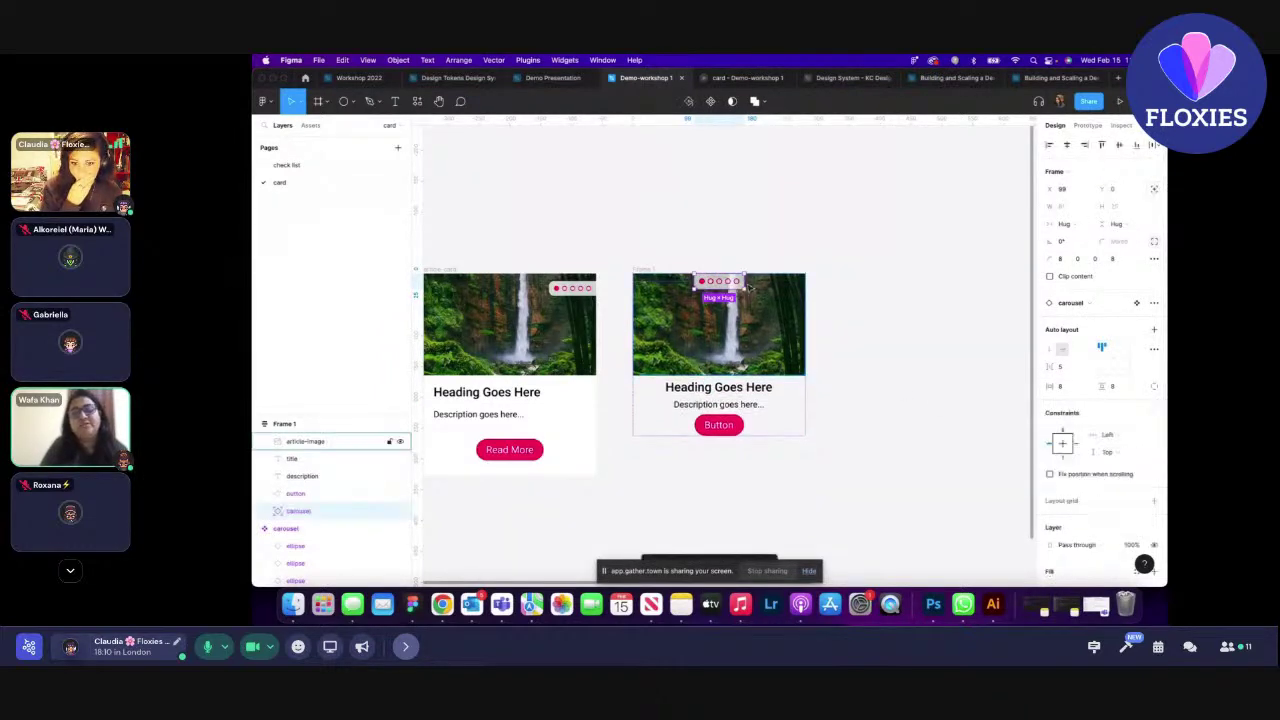
left_click_drag(733, 284, 788, 291)
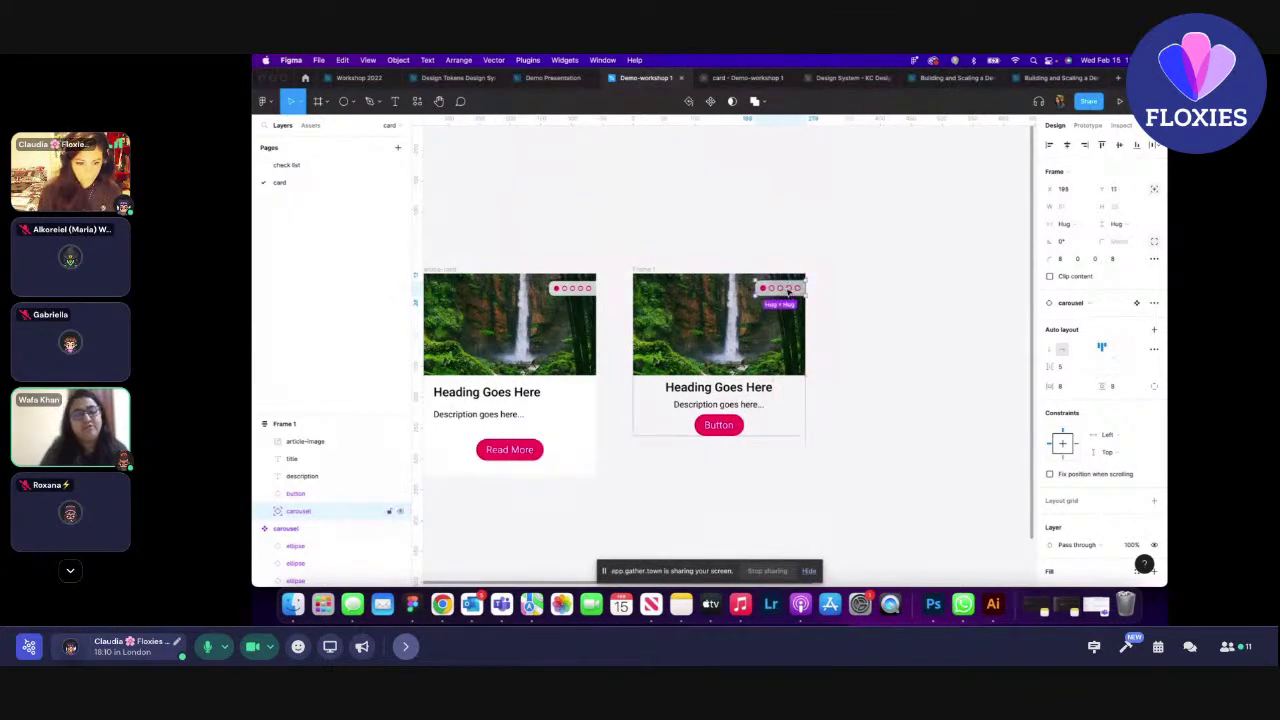
- Examine the finished article card's carousel settings and compare its placement with the carousel in the new frame
left_click(578, 289)
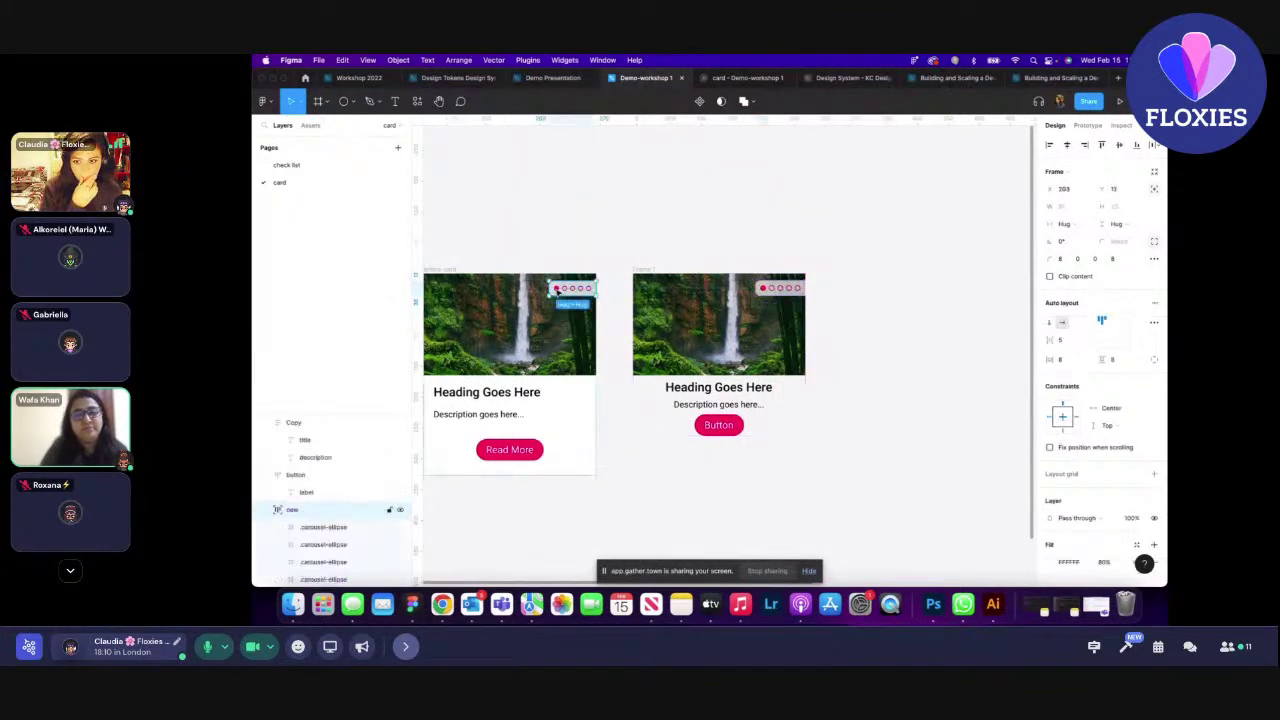
left_click(607, 235)
scroll(663, 251, "down", 3)
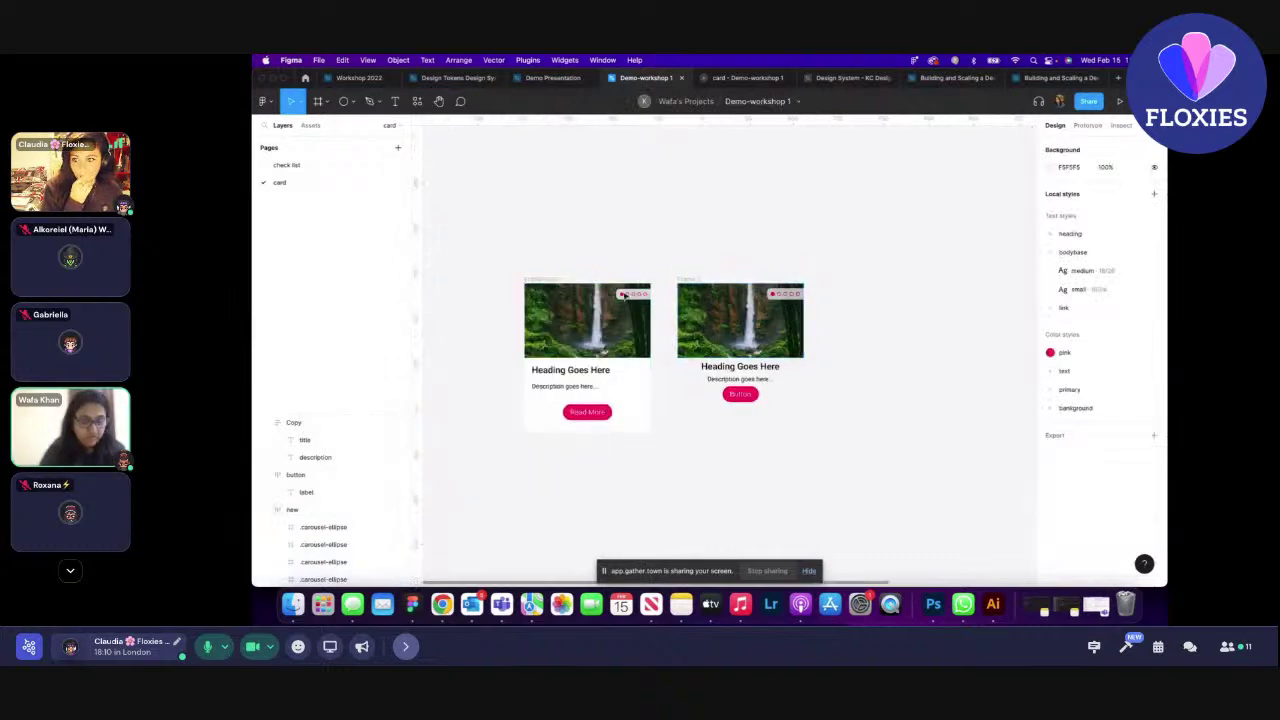
scroll(580, 290, "up", 3)
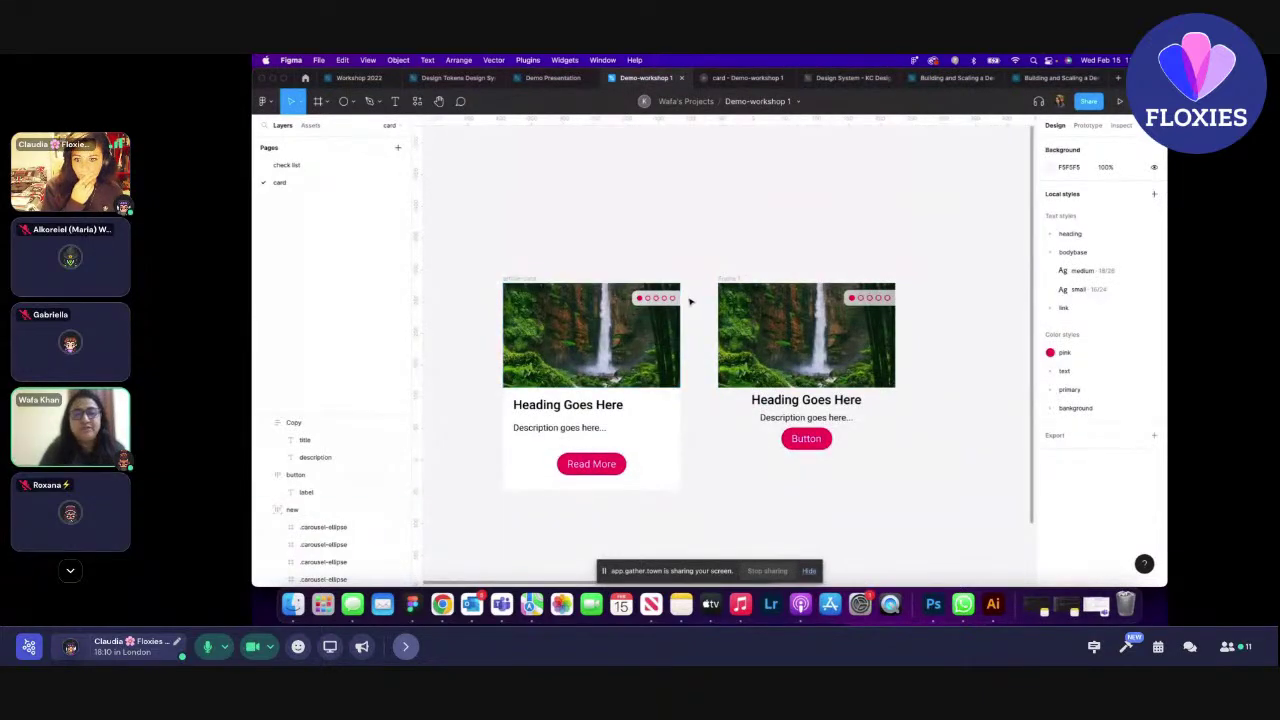
- Compare both cards' carousel offsets and nudge the new card's carousel down to a Y position of 12
left_click(655, 296)
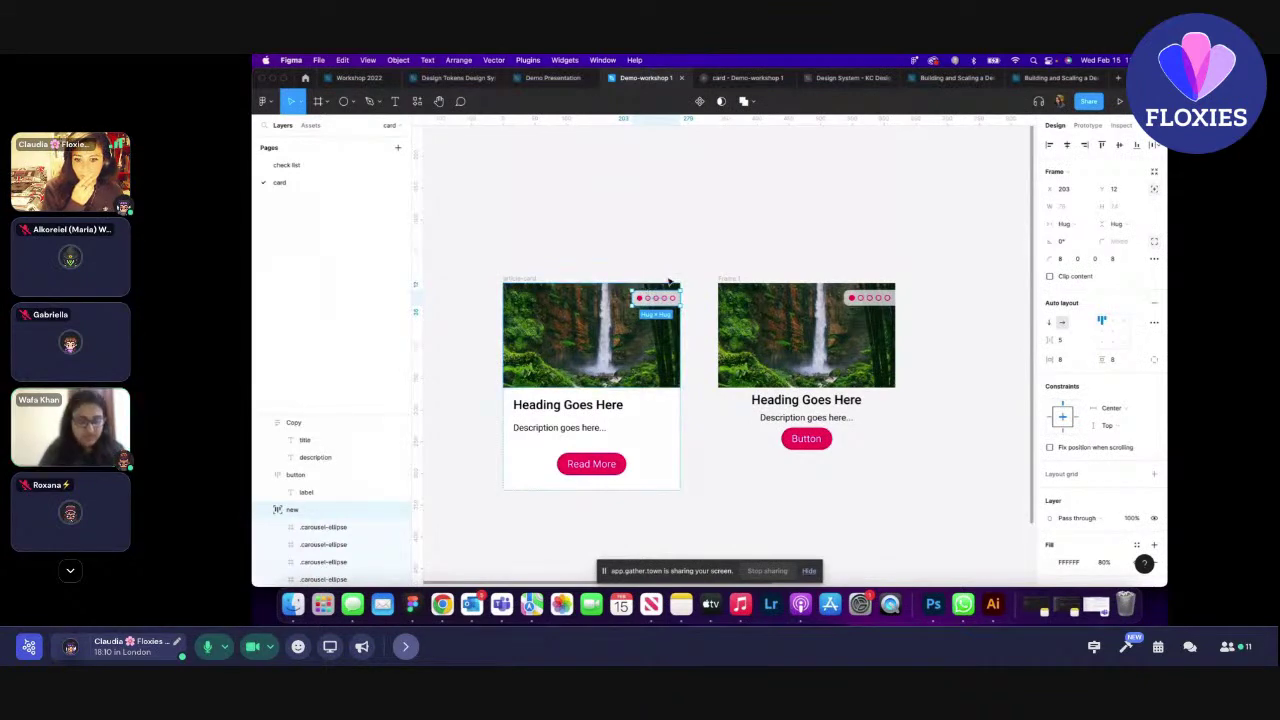
key("alt")
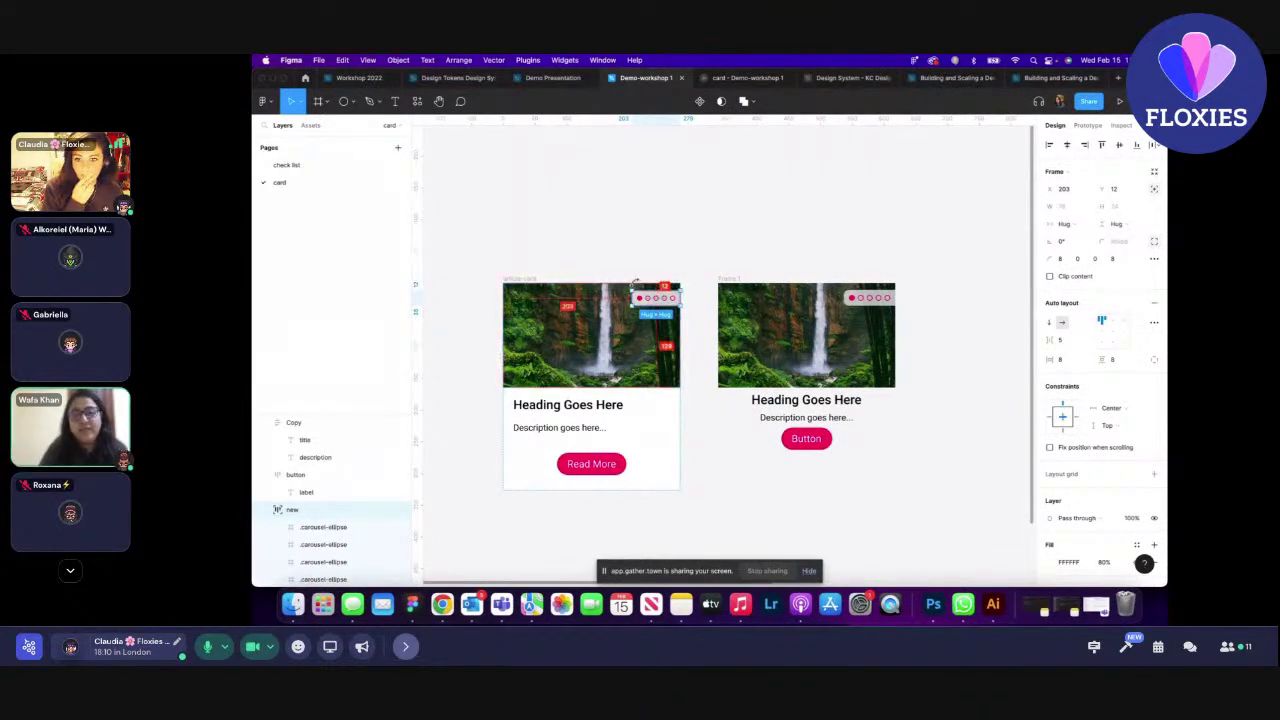
left_click(872, 296)
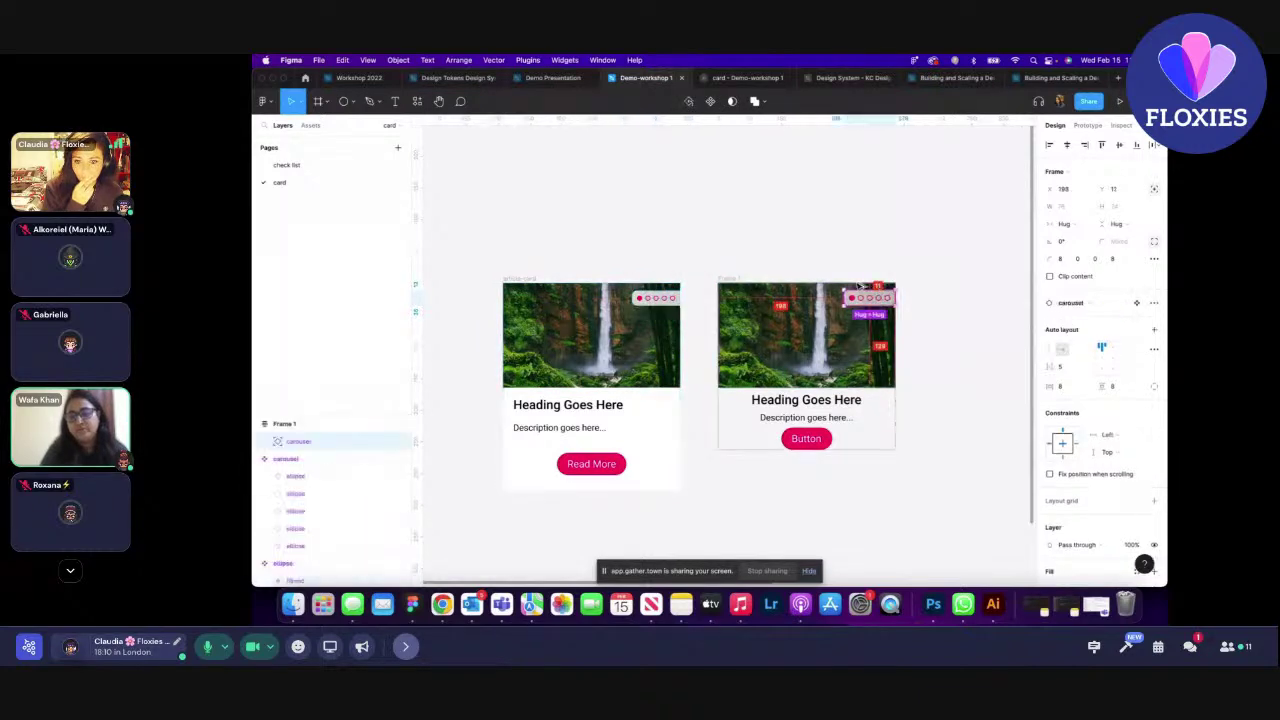
key("Down")
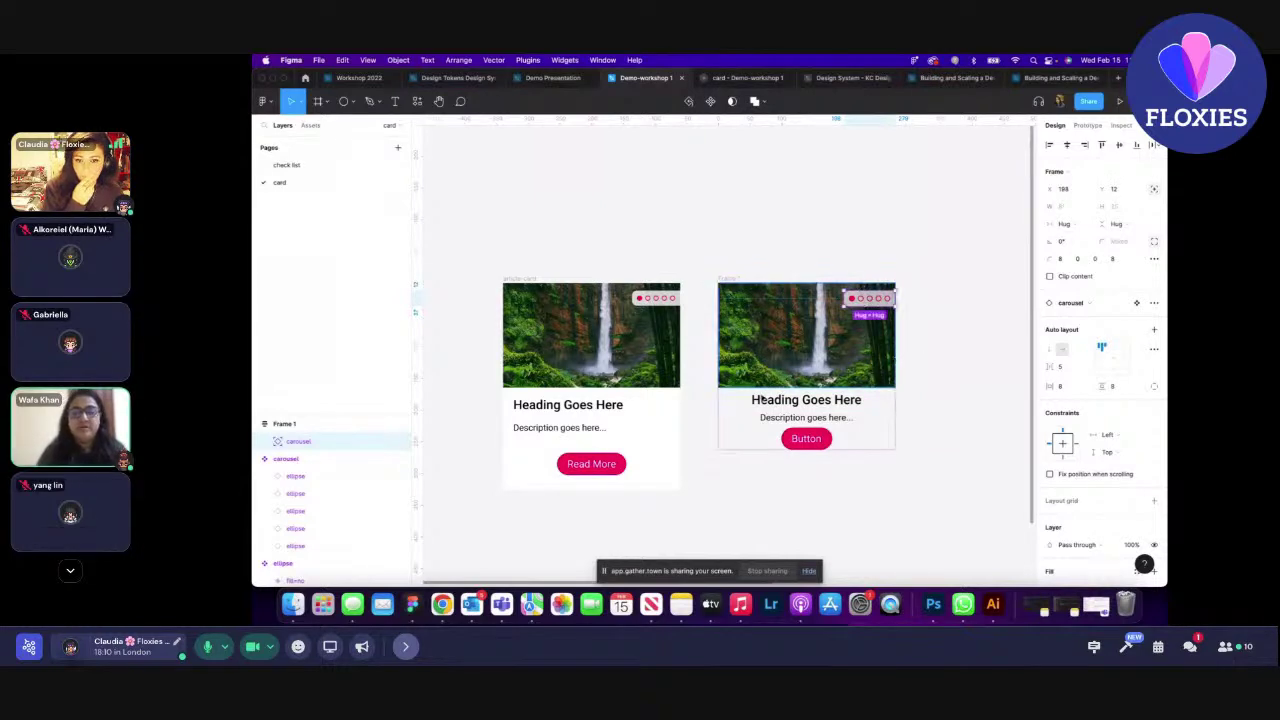
- Examine the auto layout settings of the finished card's text frame and select the new card's description
scroll(857, 399, "down", 5)
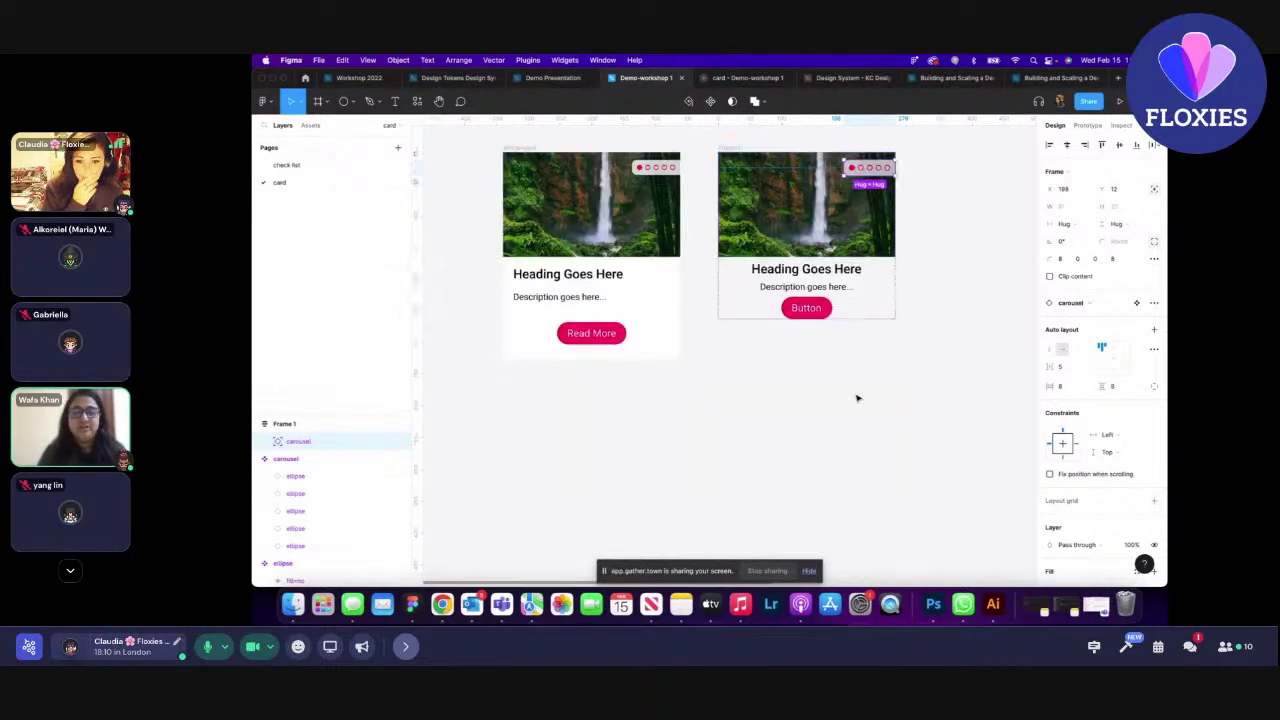
scroll(851, 391, "up", 3)
left_click(776, 363)
double_click(544, 391)
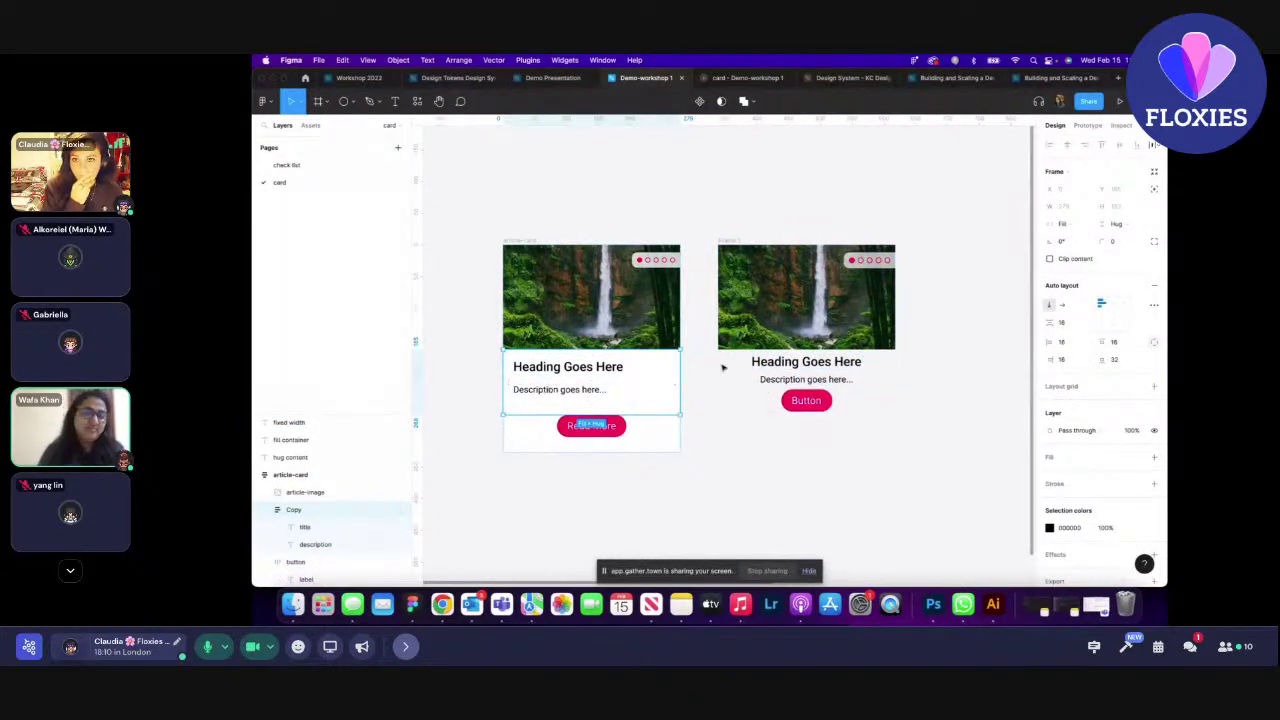
left_click(827, 382)
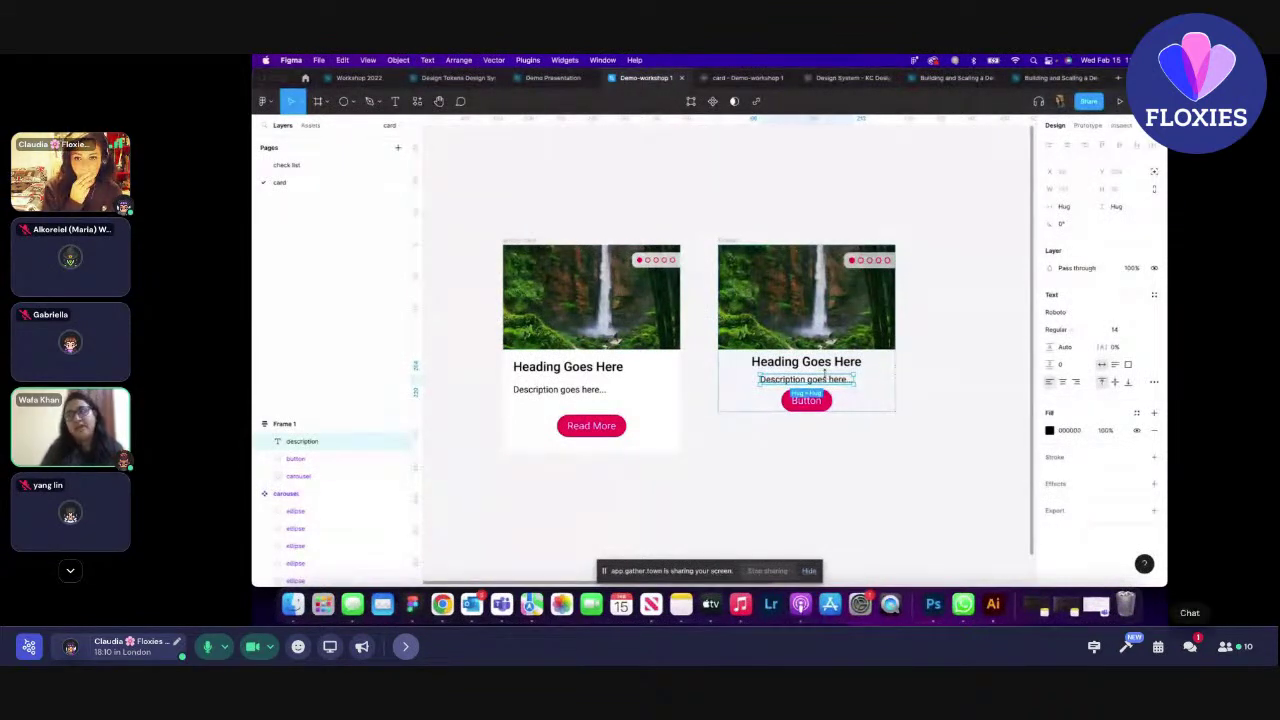
- Open the meeting chat and send the message "I think that's the switch :) but i'm going to ask her in a minute!"
left_click(1190, 646)
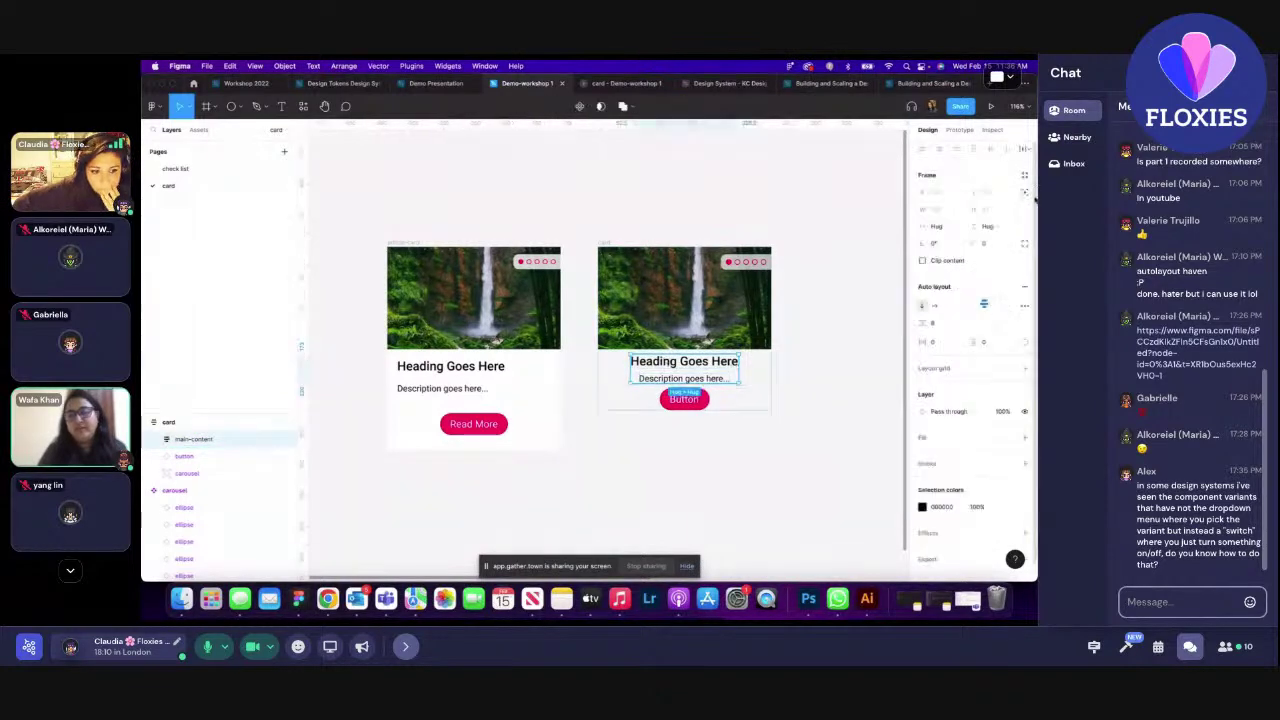
mouse_move(588, 82)
left_click(1176, 601)
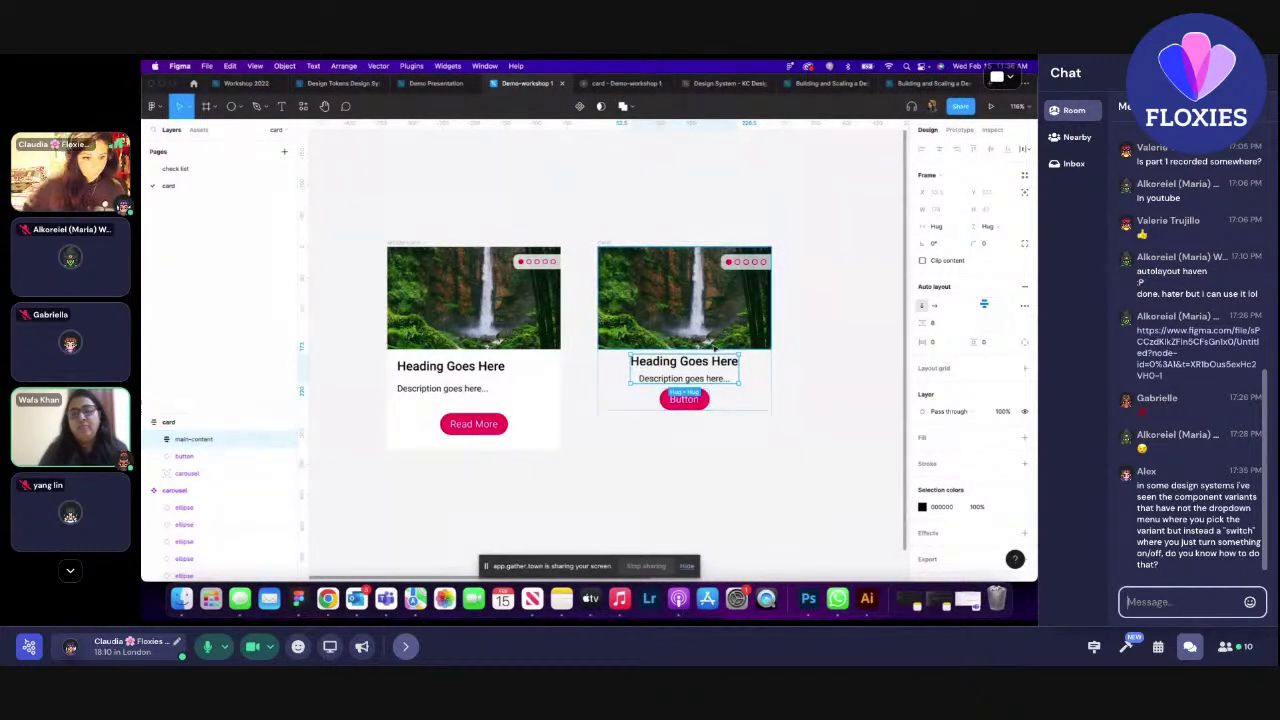
type("I think t")
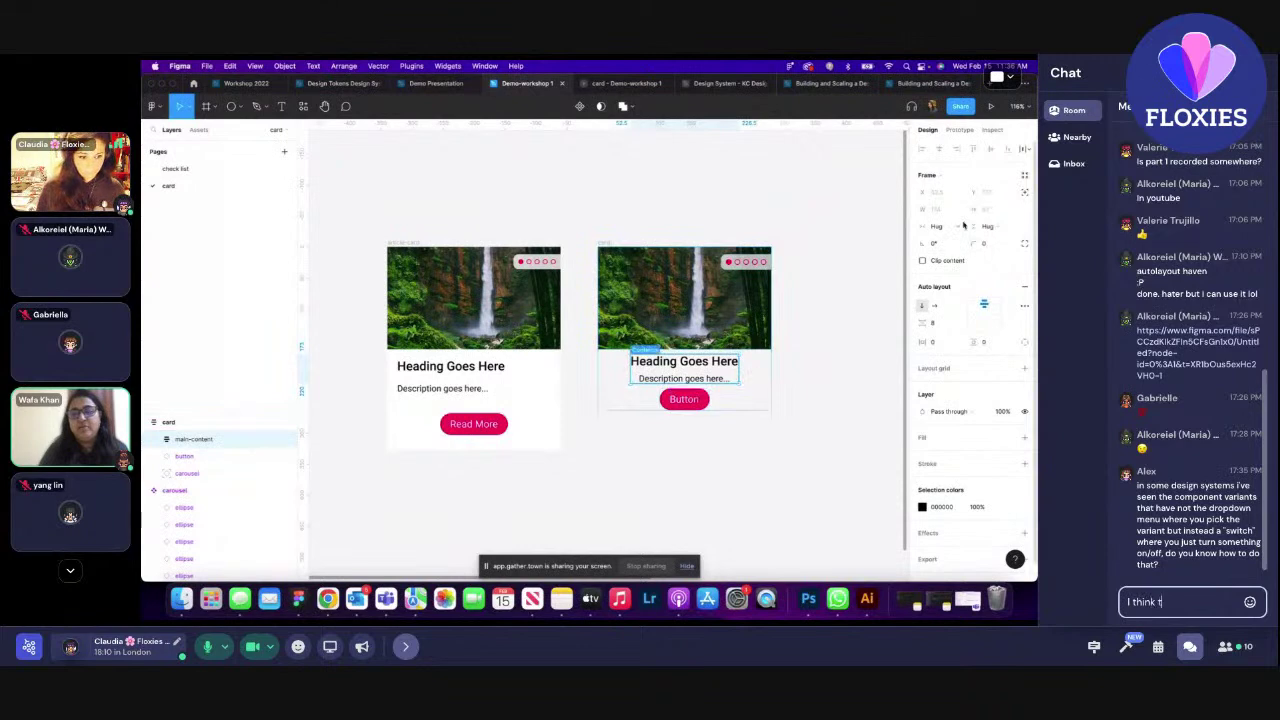
type("hat's the switch")
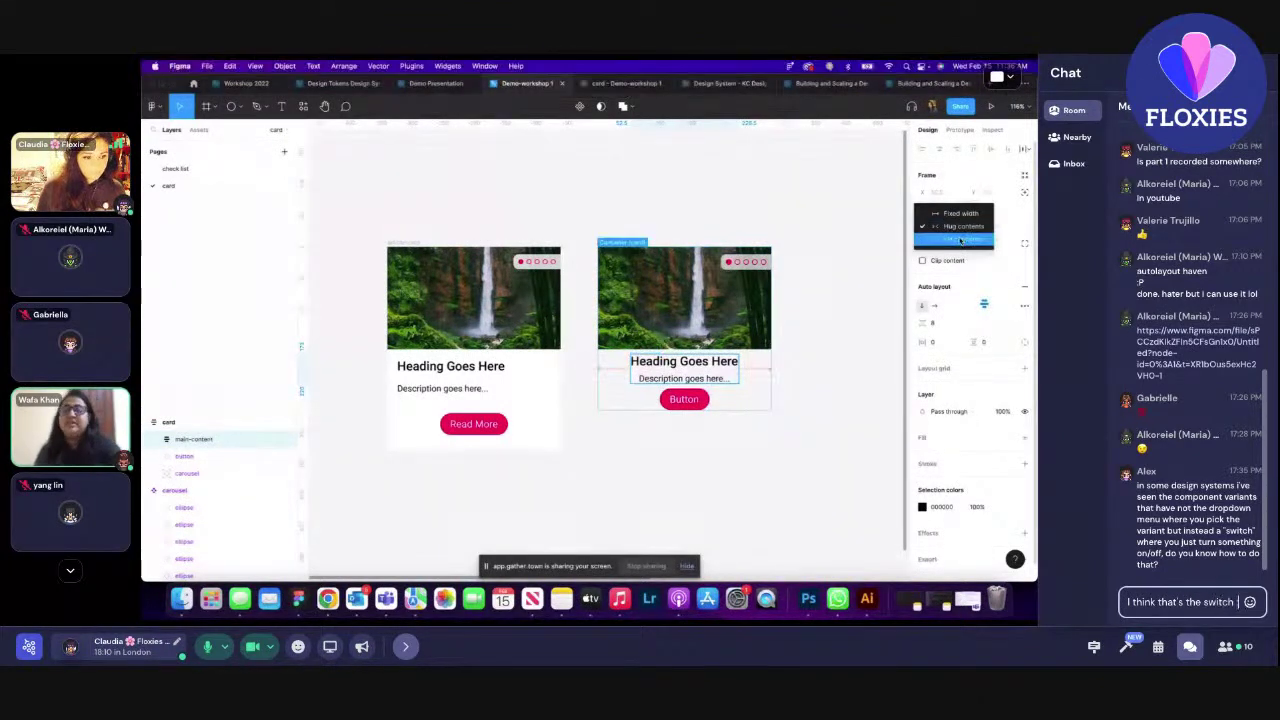
type(" :) but i'm goi")
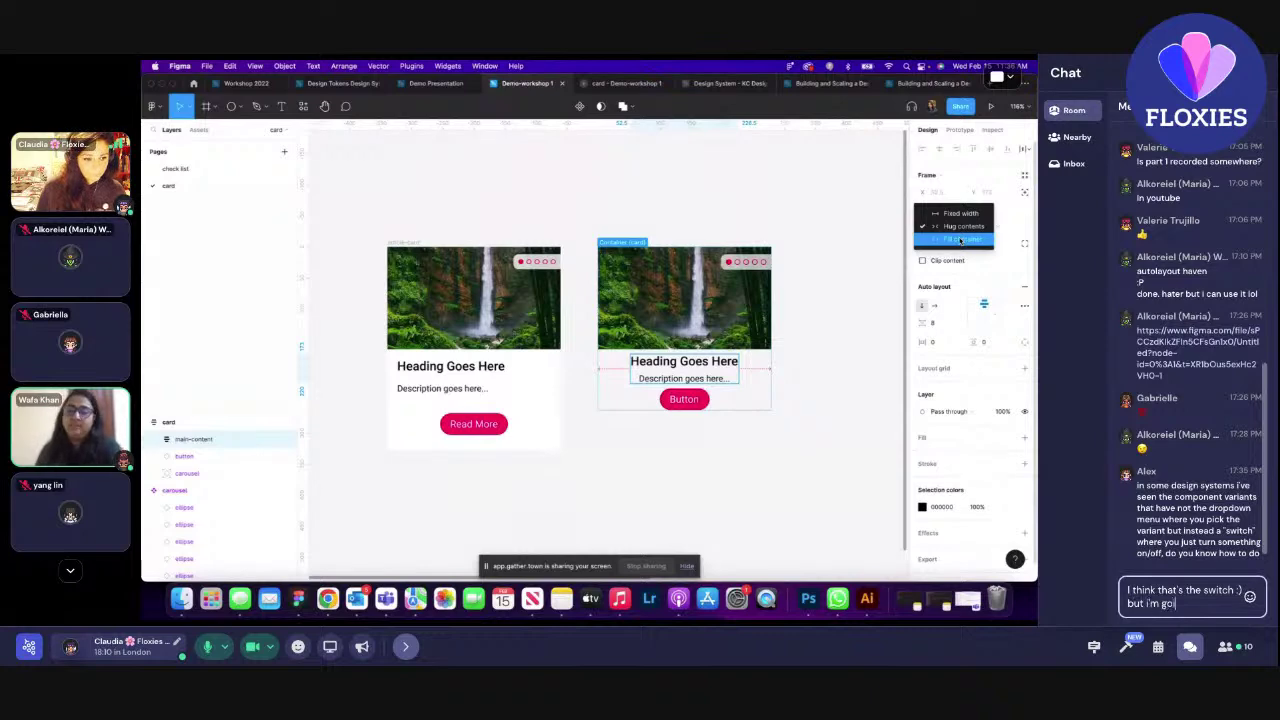
type("ng to ask her in a minute!")
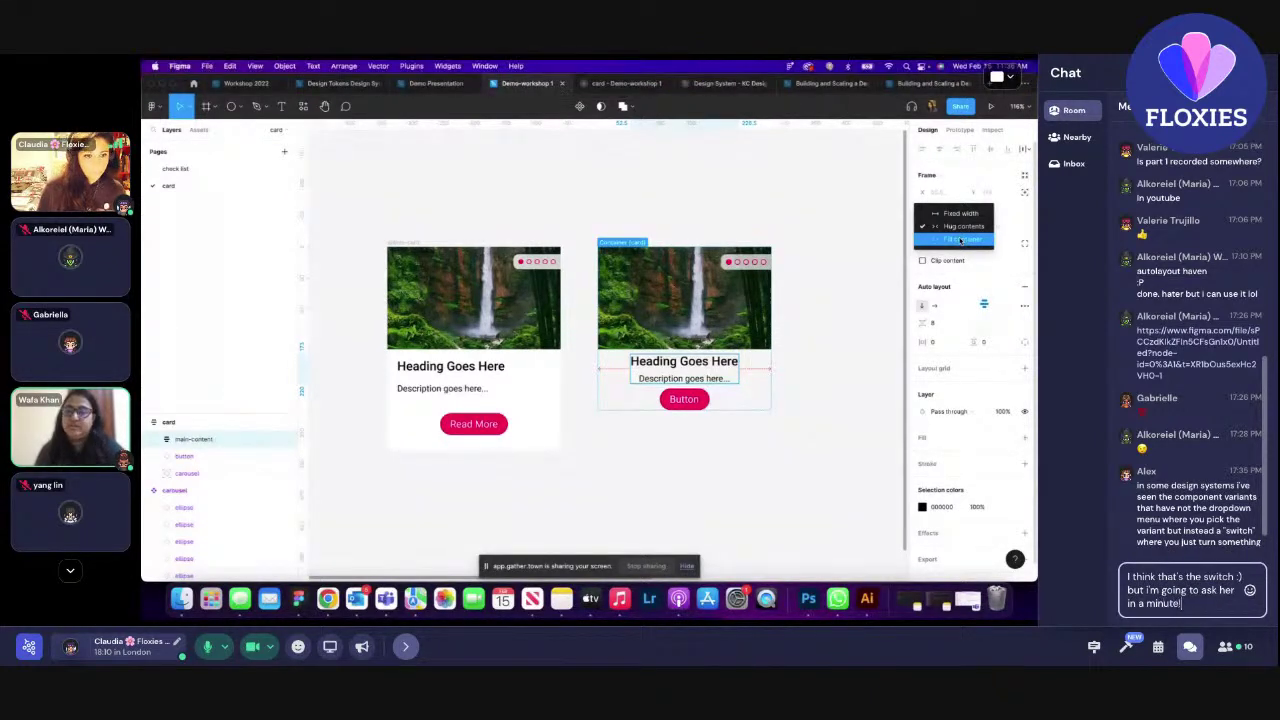
key("Return")
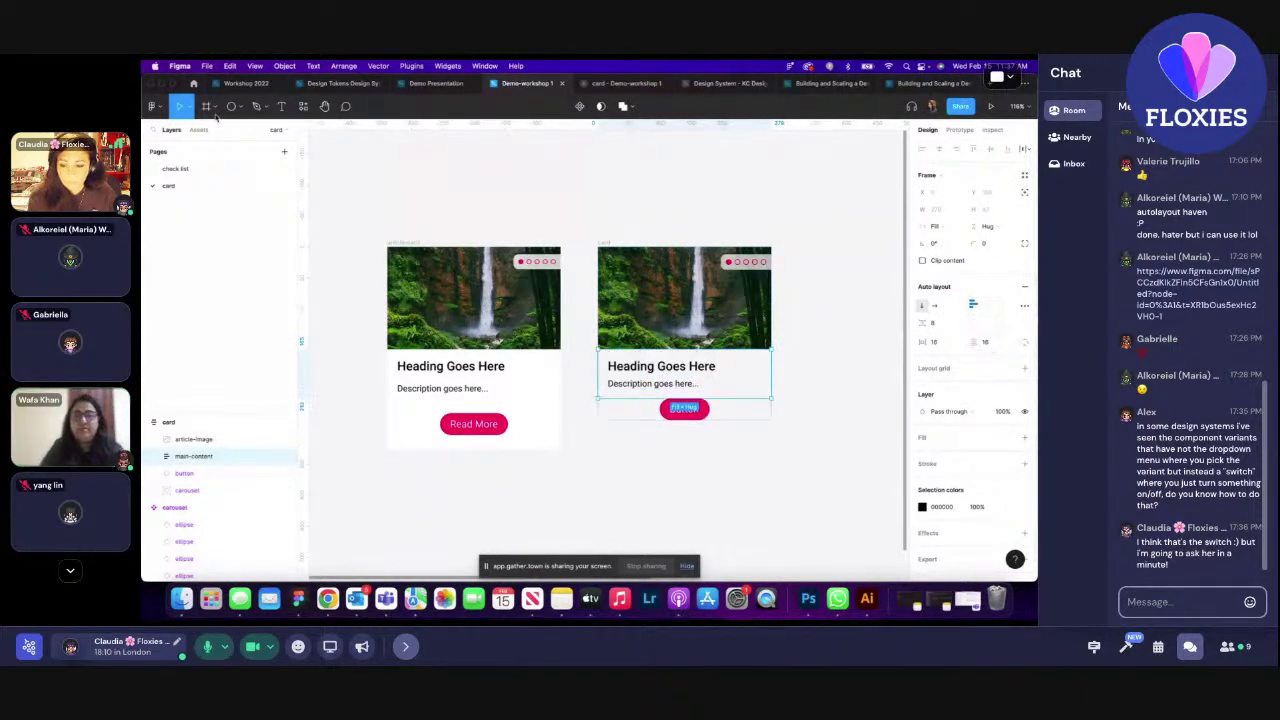
- Set the new card's main-content frame to an item spacing of 16 and a bottom padding of 32, matching the finished card
left_click(432, 384)
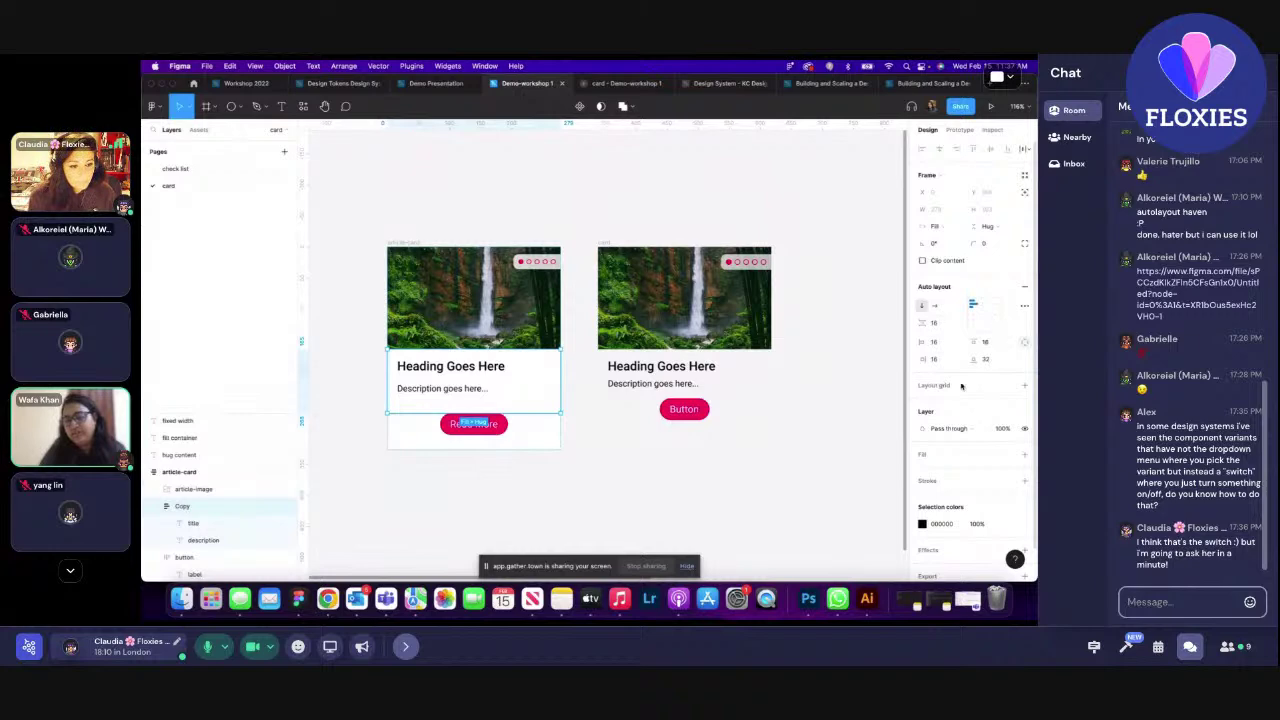
left_click(655, 384)
left_click(655, 384)
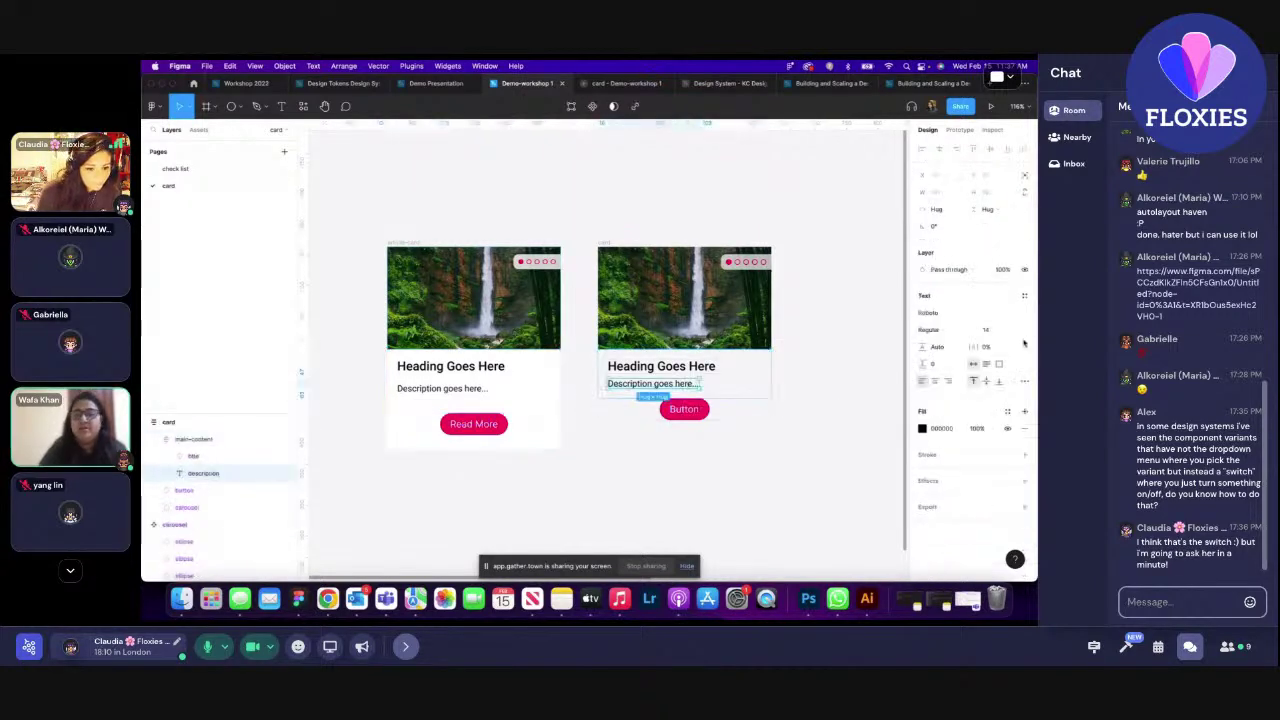
left_click(763, 377)
left_click(932, 324)
type("16")
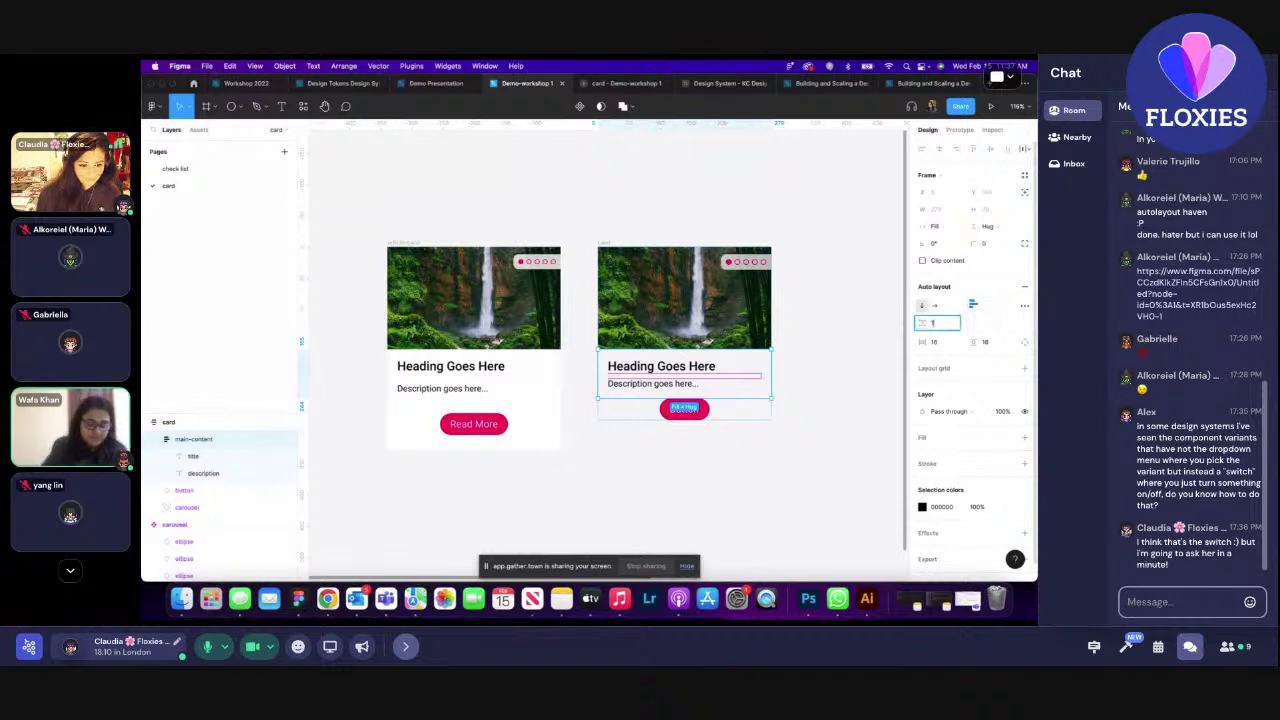
left_click(1022, 344)
left_click(980, 360)
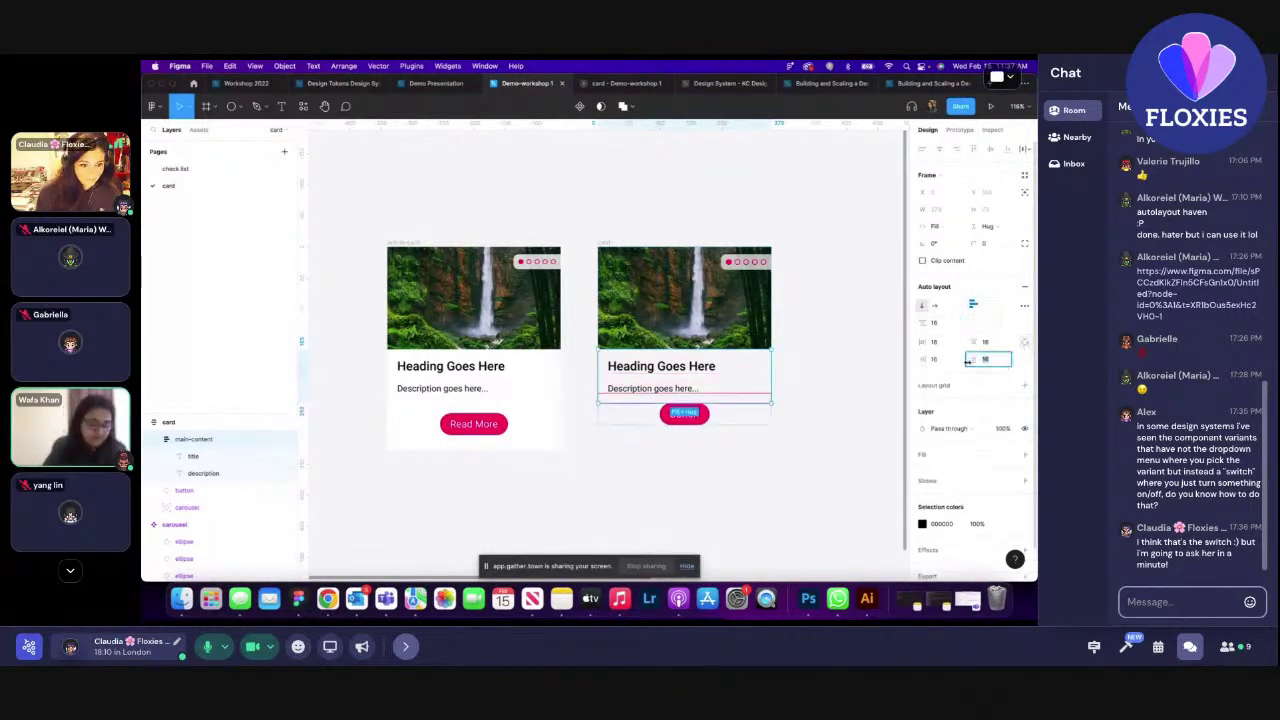
left_click(776, 480)
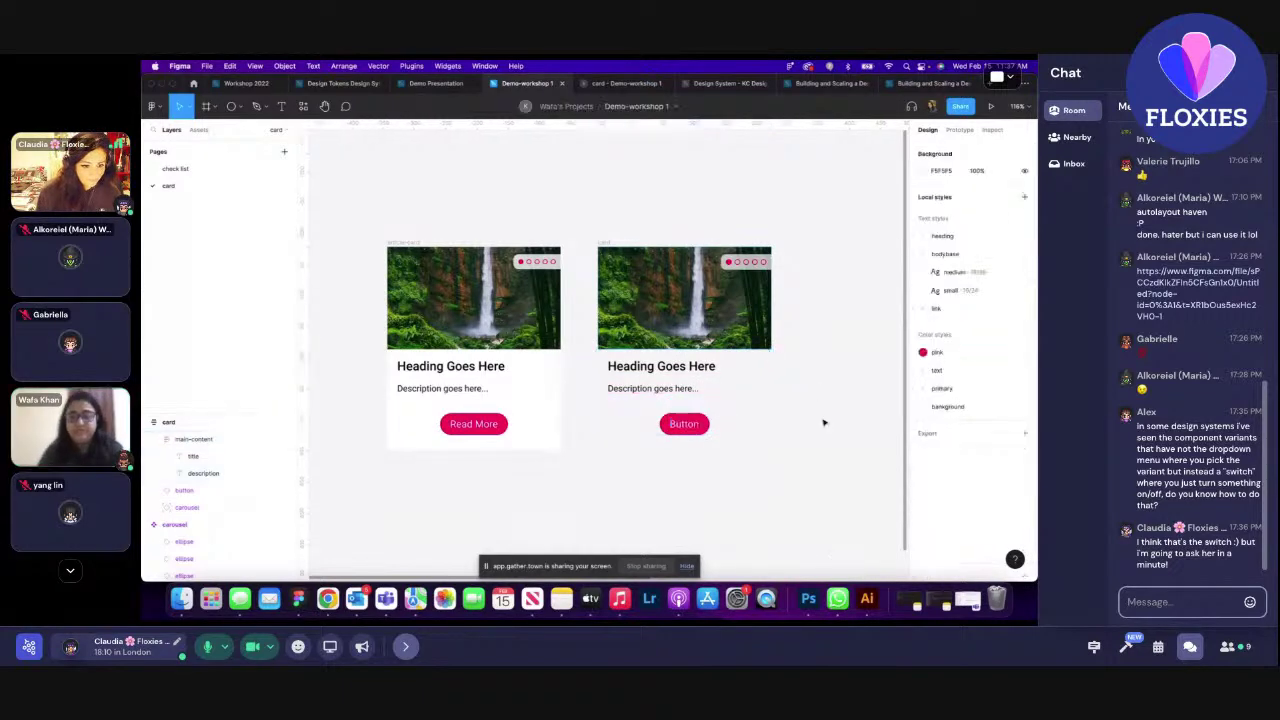
- Select the whole new card frame and open its vertical padding for editing
left_click(738, 424)
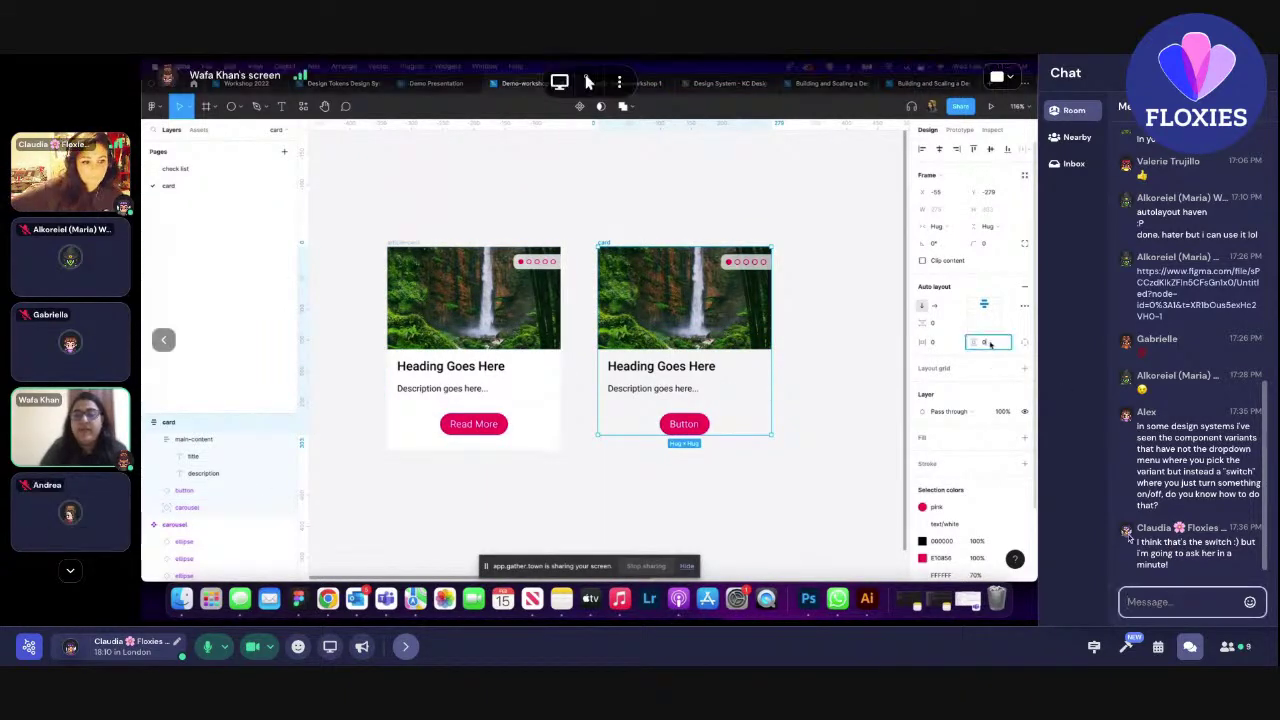
left_click(1189, 646)
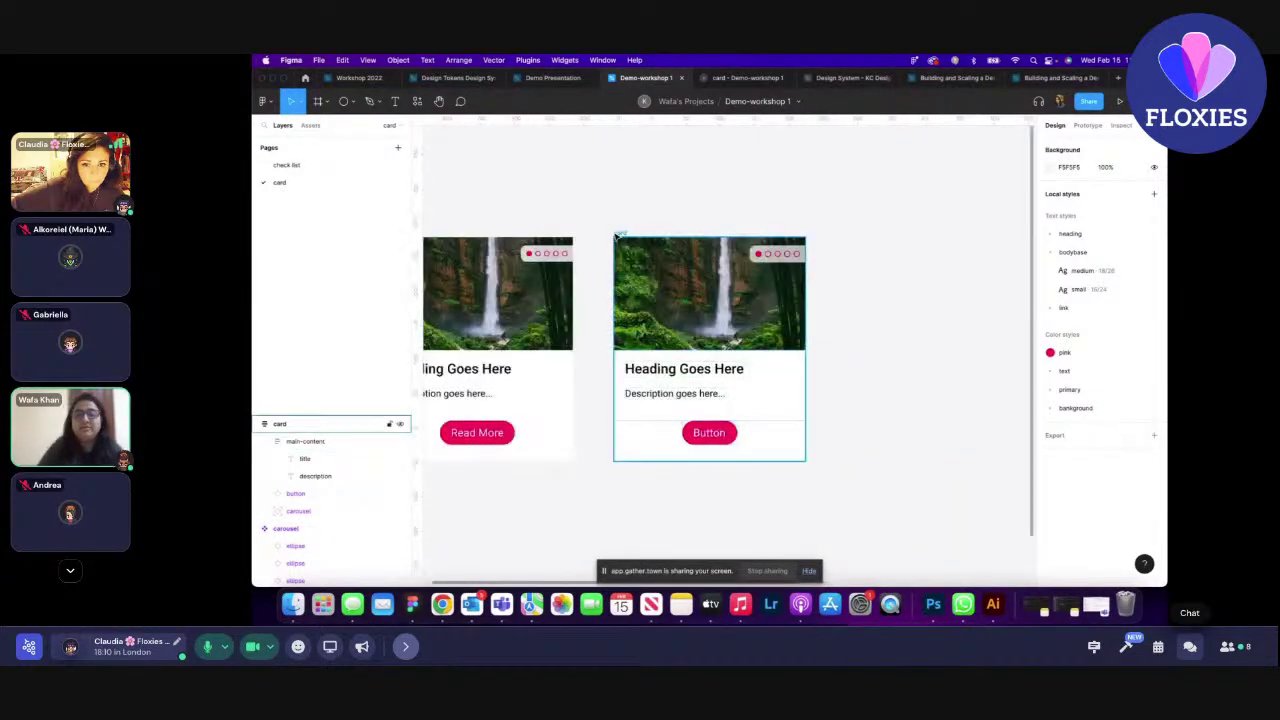
left_click(1190, 646)
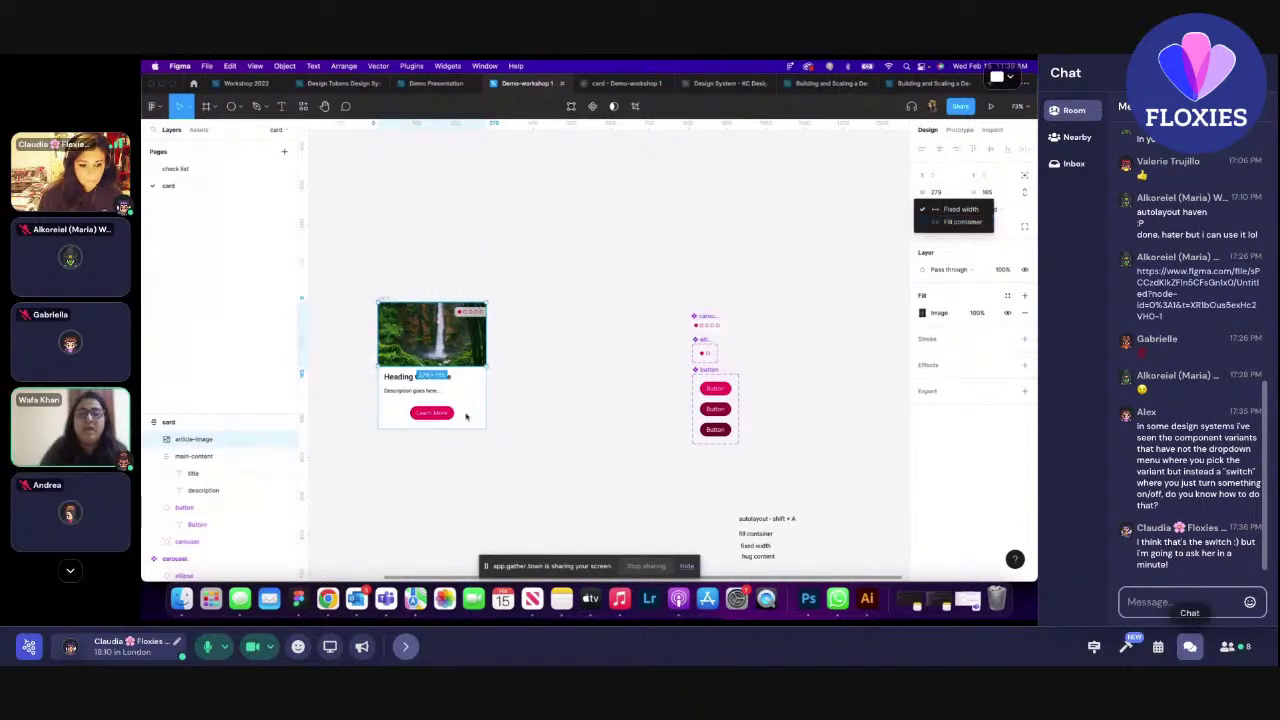
left_click(1189, 646)
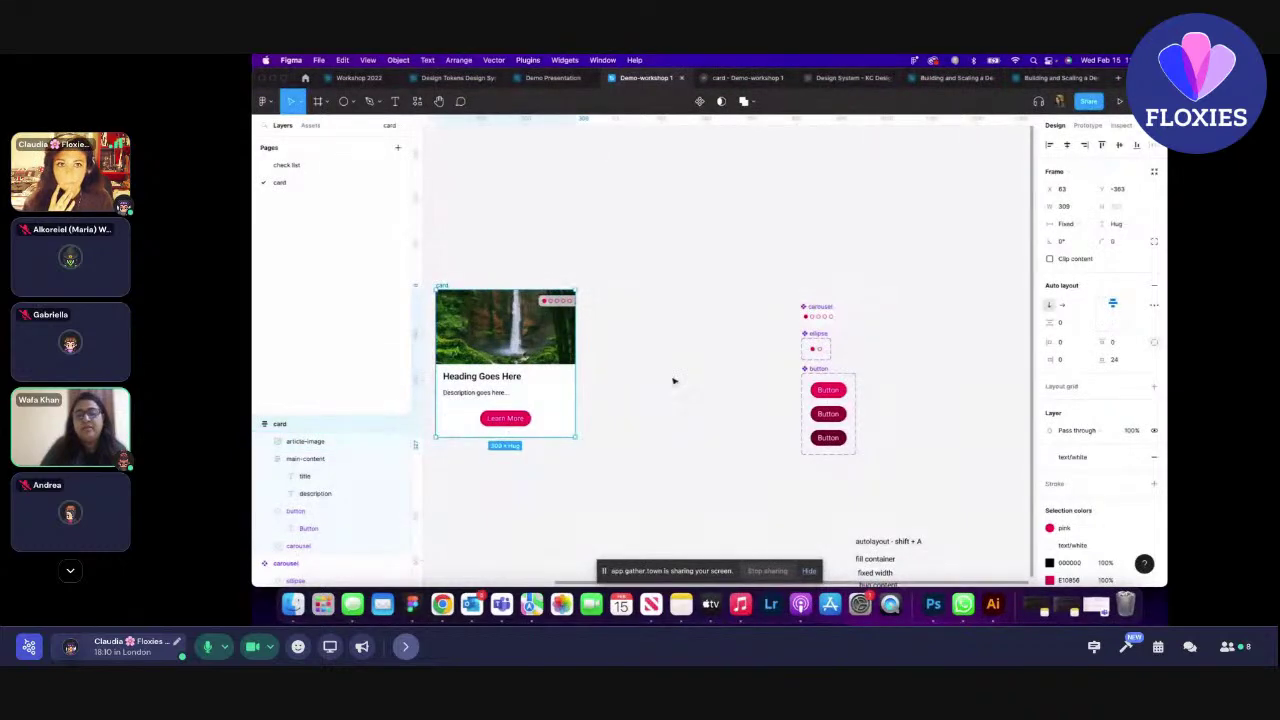
- Narrow the card to a width of 254 and turn it into a component
key("super+d")
key("super+minus")
scroll(520, 345, "up", 3)
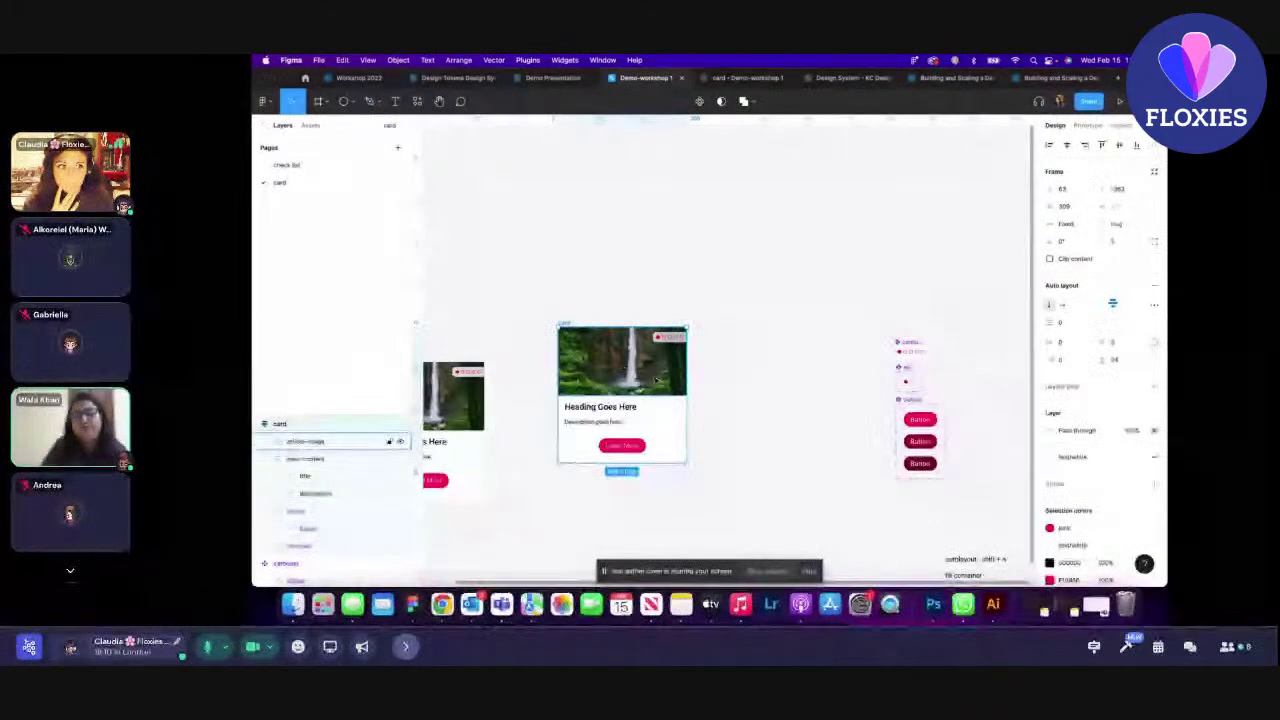
scroll(700, 378, "up", 2)
left_click_drag(703, 376, 660, 380)
scroll(652, 384, "down", 1)
left_click(552, 322)
left_click(552, 322)
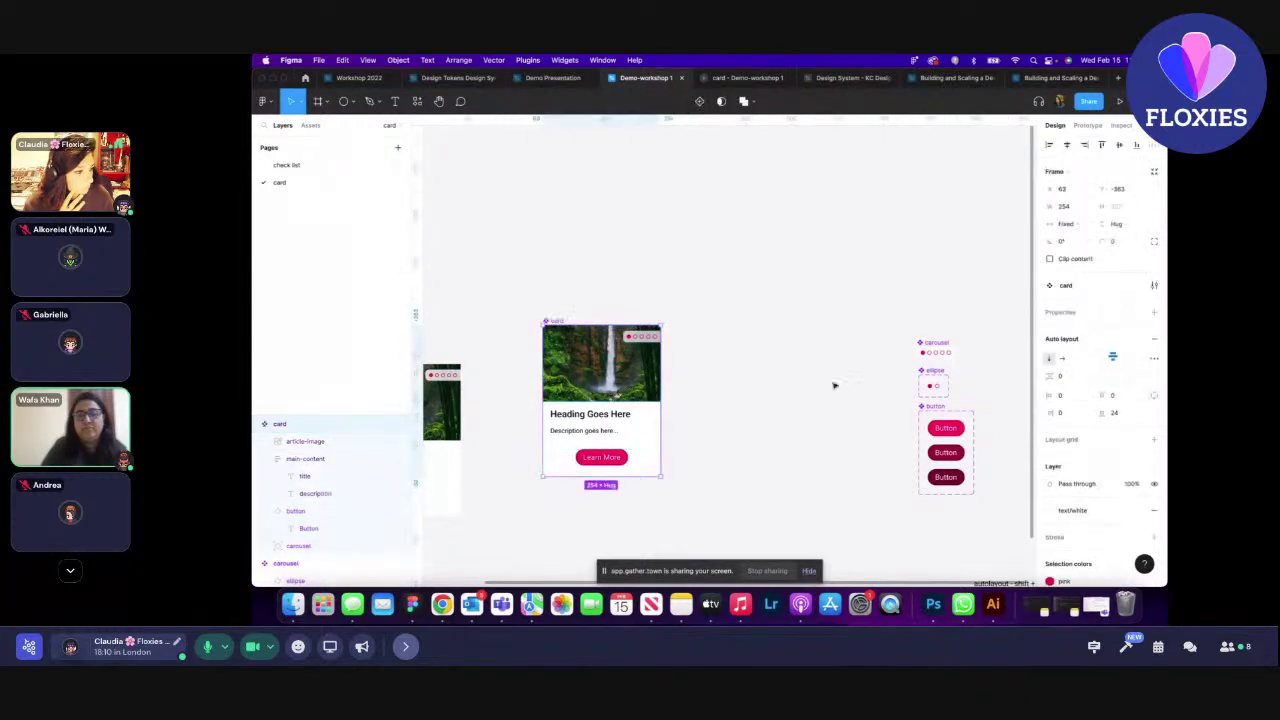
- Move the card component next to the carousel, ellipse and button components
left_click_drag(552, 322, 772, 322)
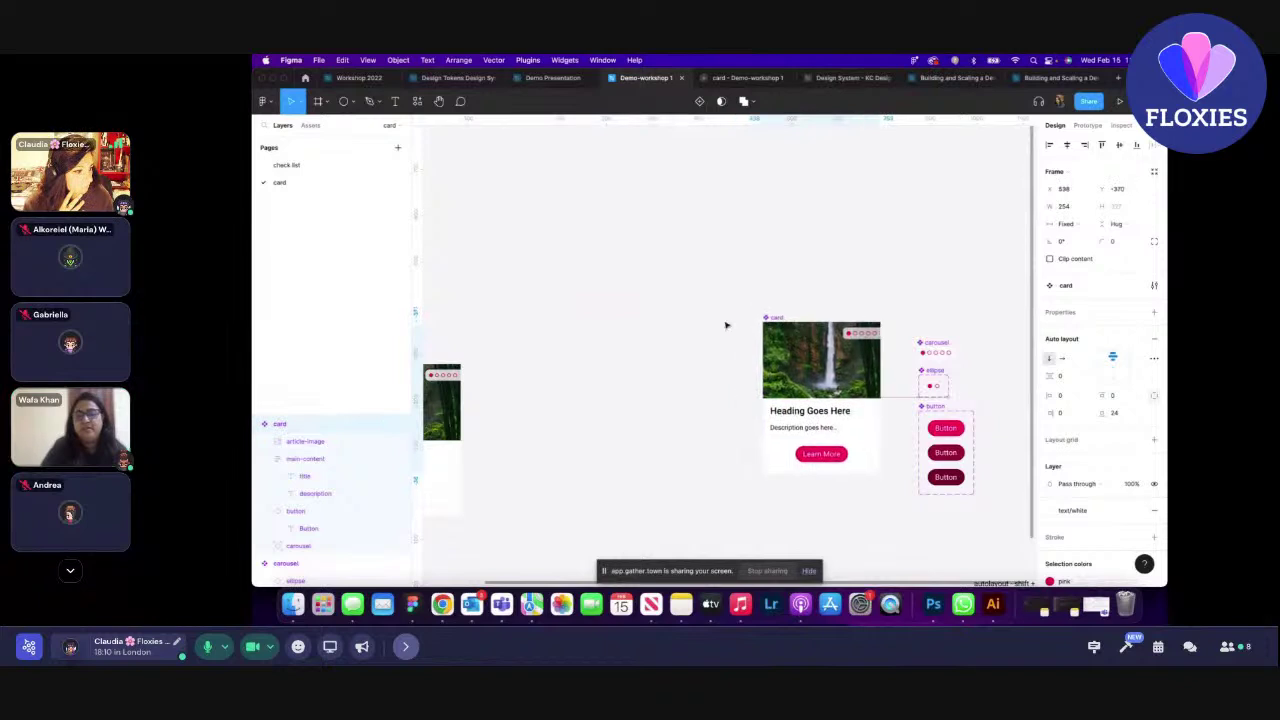
left_click(617, 334)
scroll(520, 326, "down", 5)
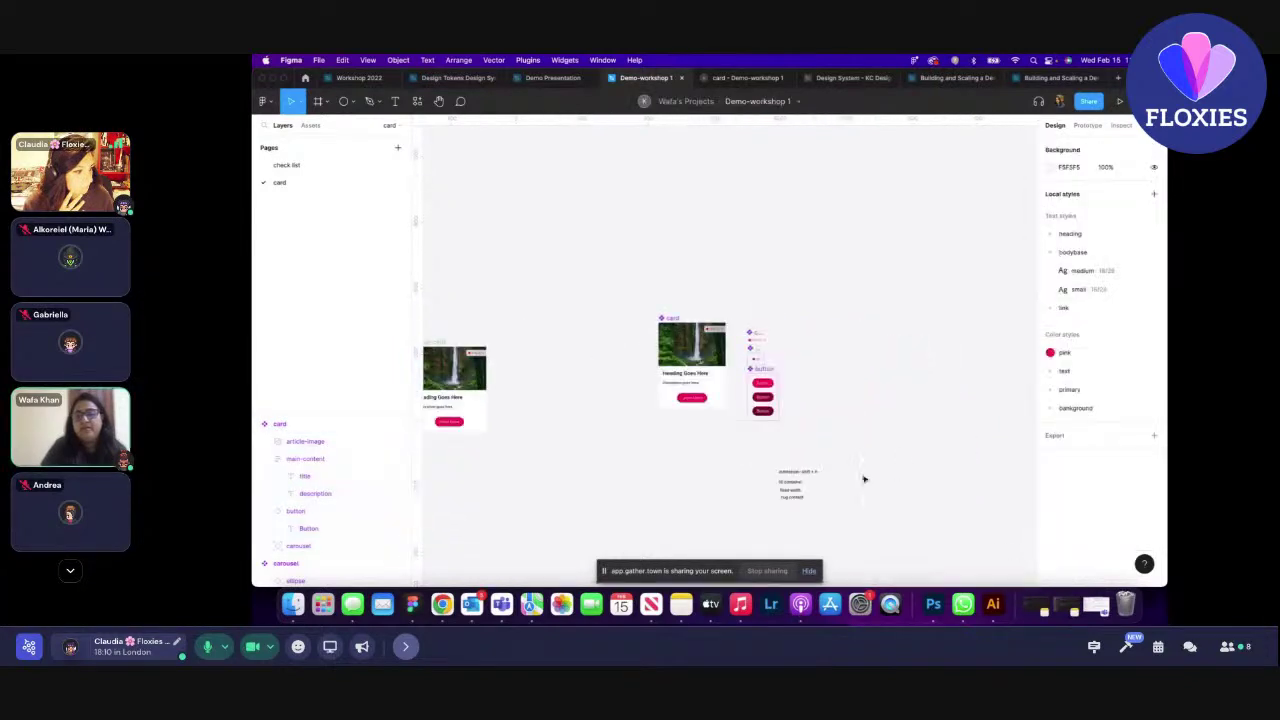
scroll(864, 479, "up", 5)
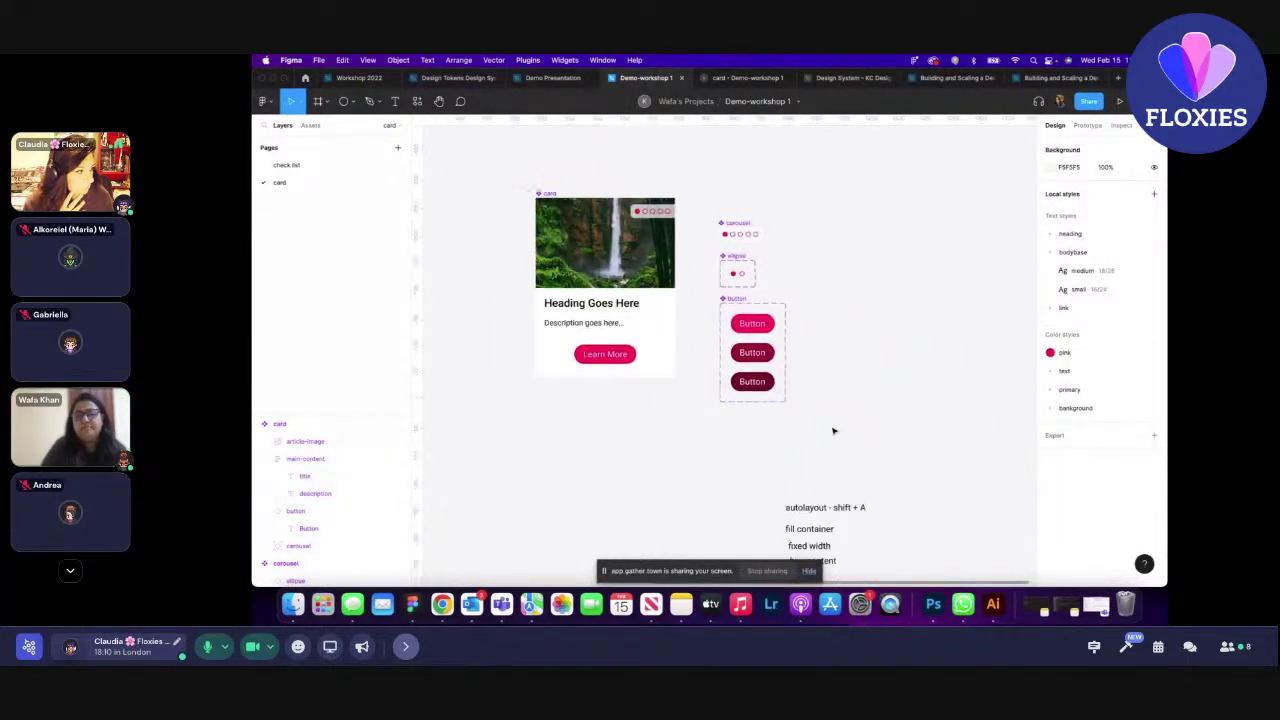
scroll(820, 372, "down", 5)
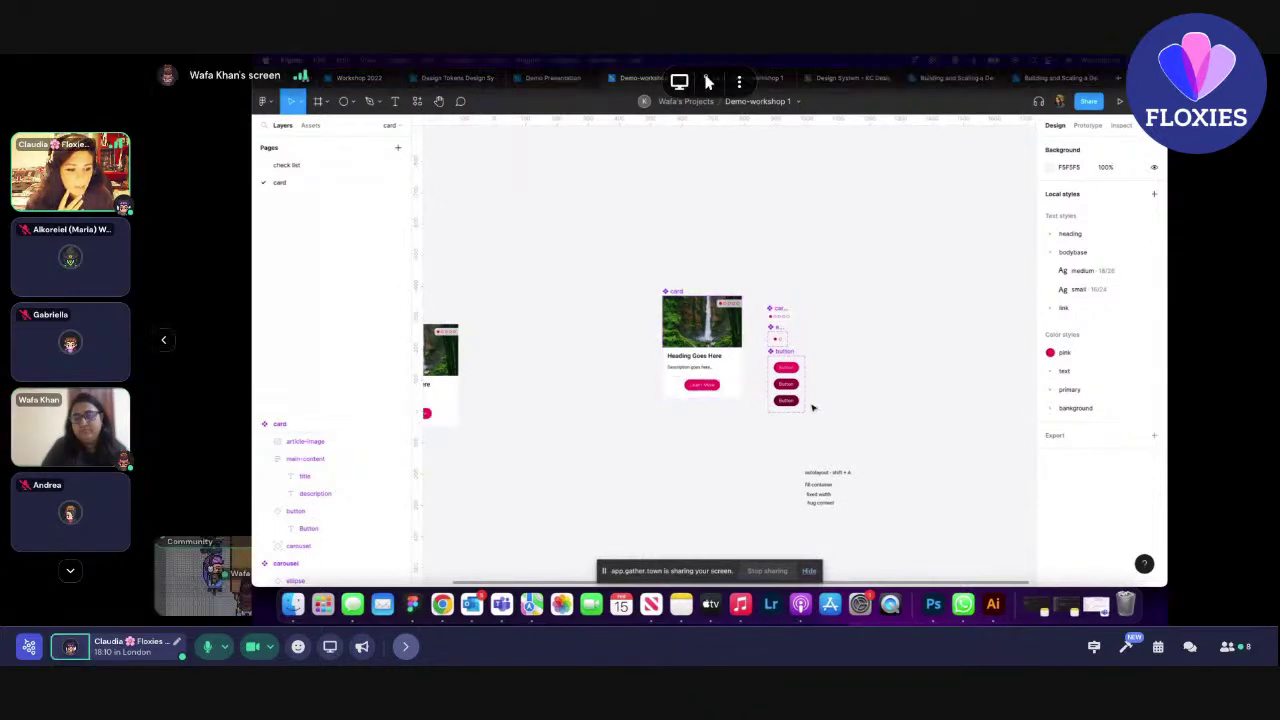
- Show the meeting chat and examine the variant properties of the ellipse component set
left_click(1190, 646)
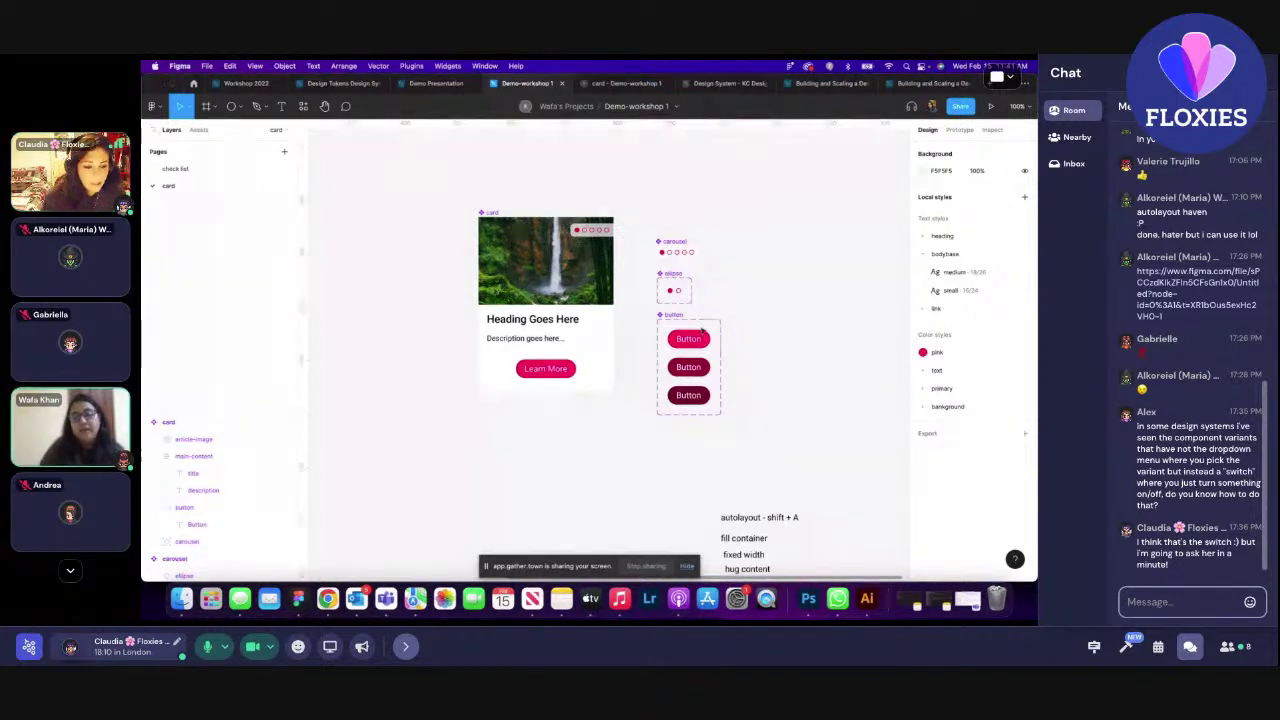
left_click(673, 289)
scroll(866, 306, "up", 3)
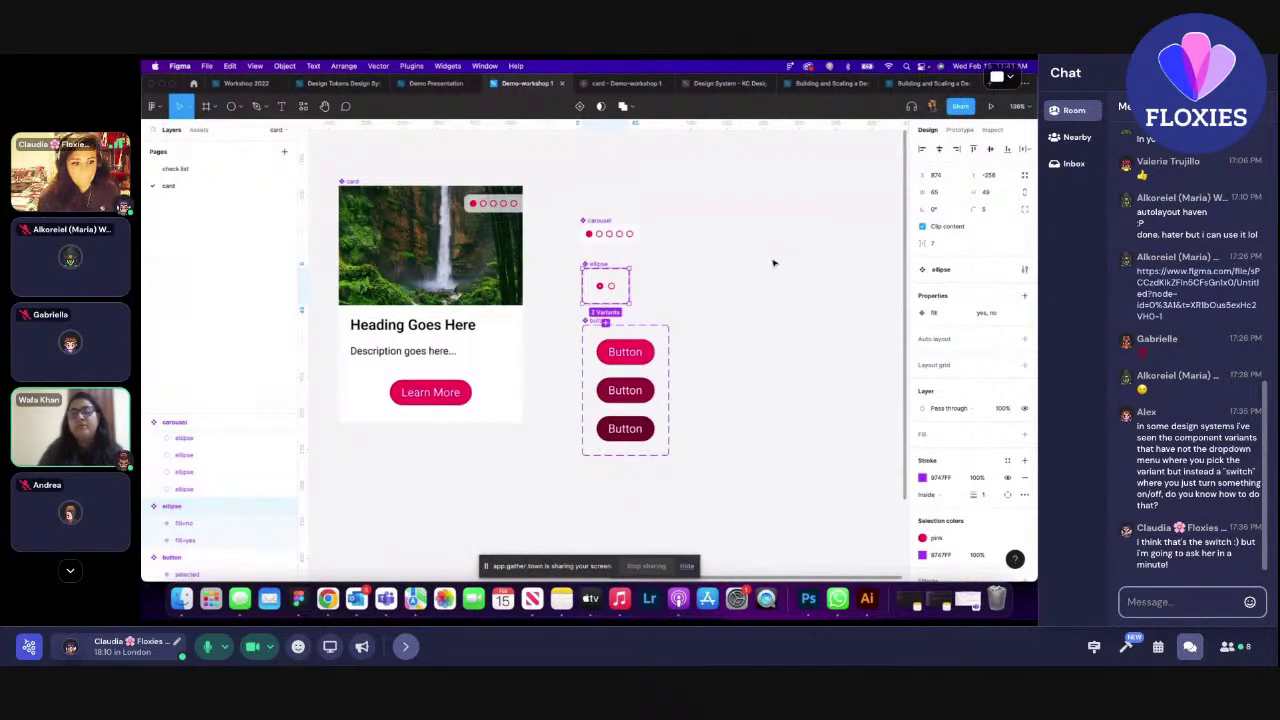
mouse_move(771, 96)
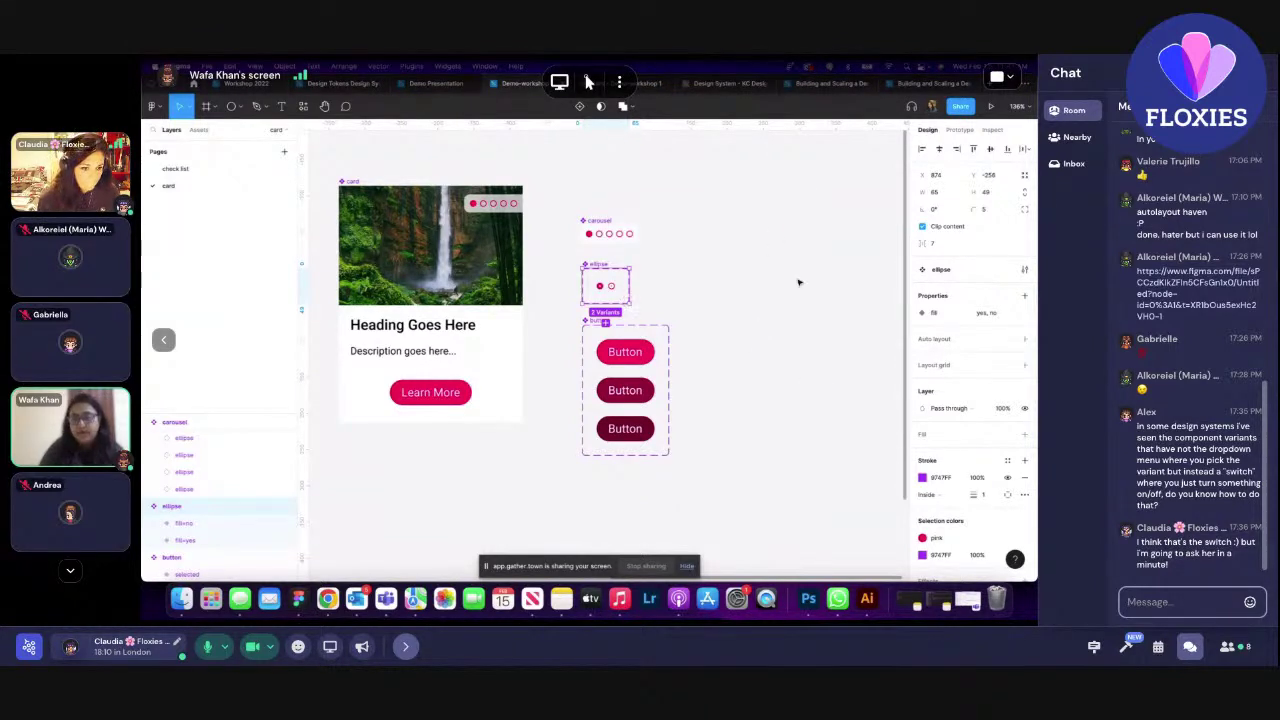
left_click(765, 291)
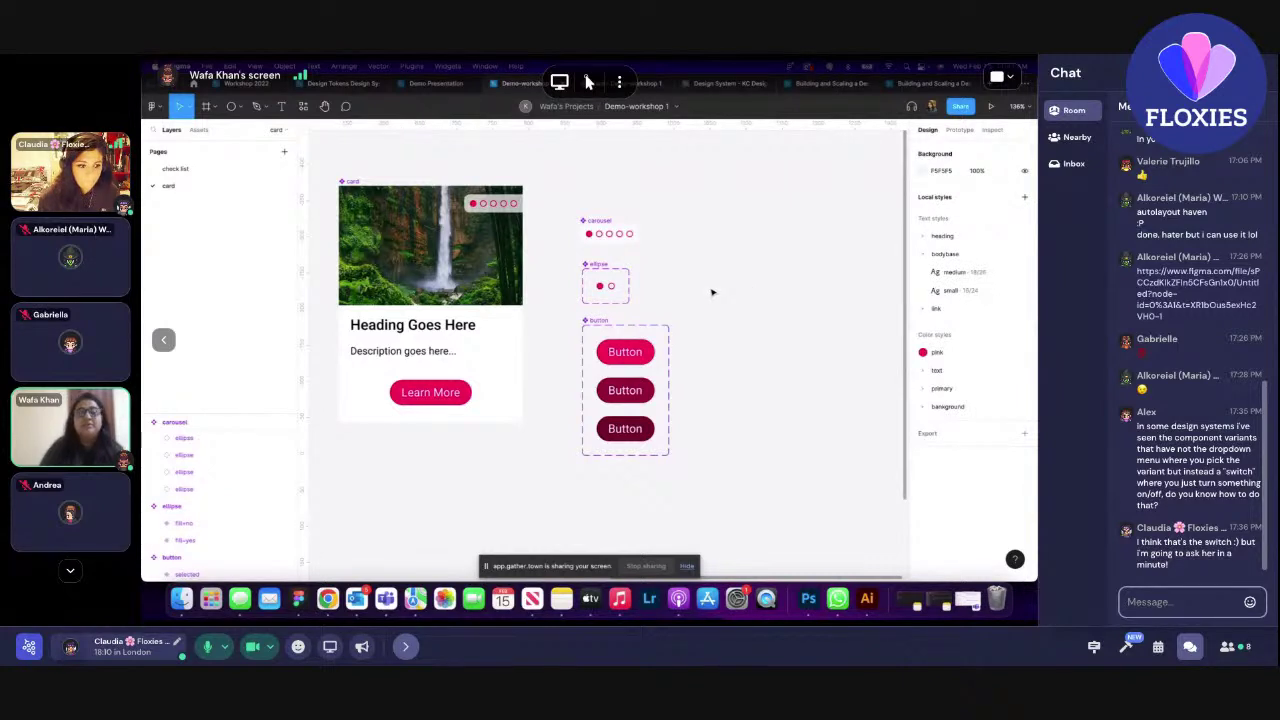
- Select the button component set's Default variant and examine its settings
left_click(625, 354)
left_click(640, 390)
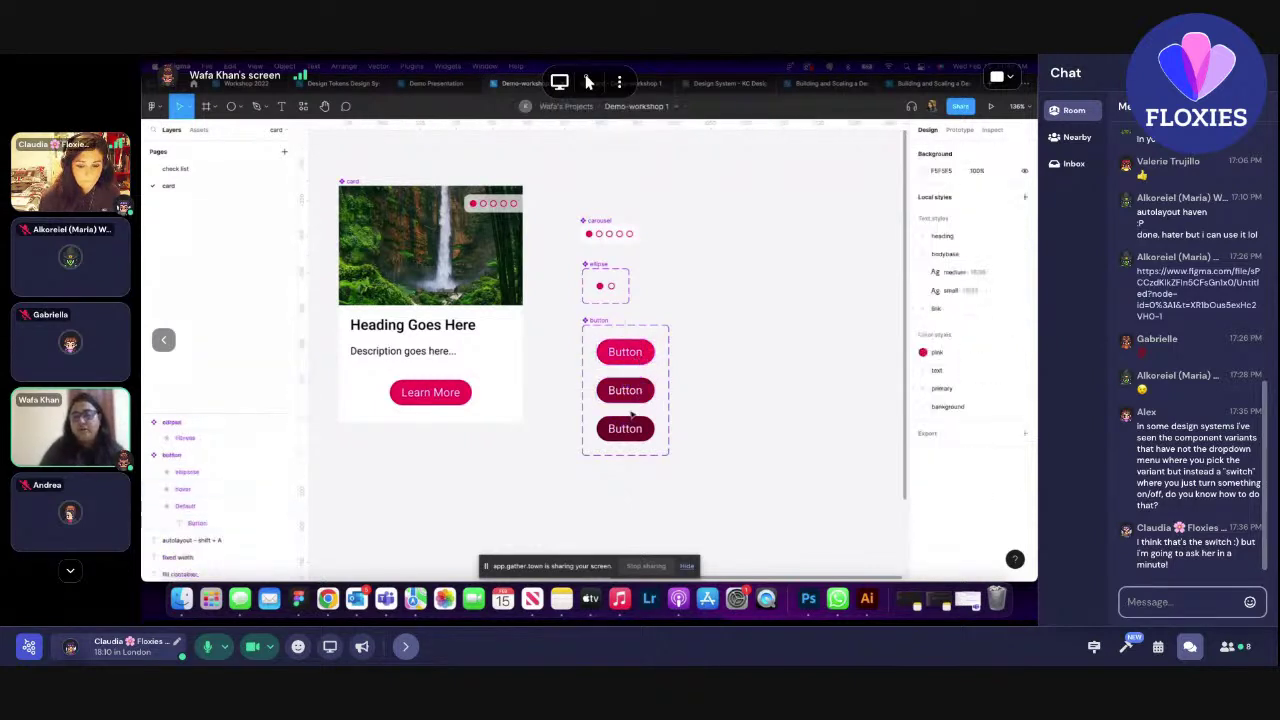
left_click(634, 354)
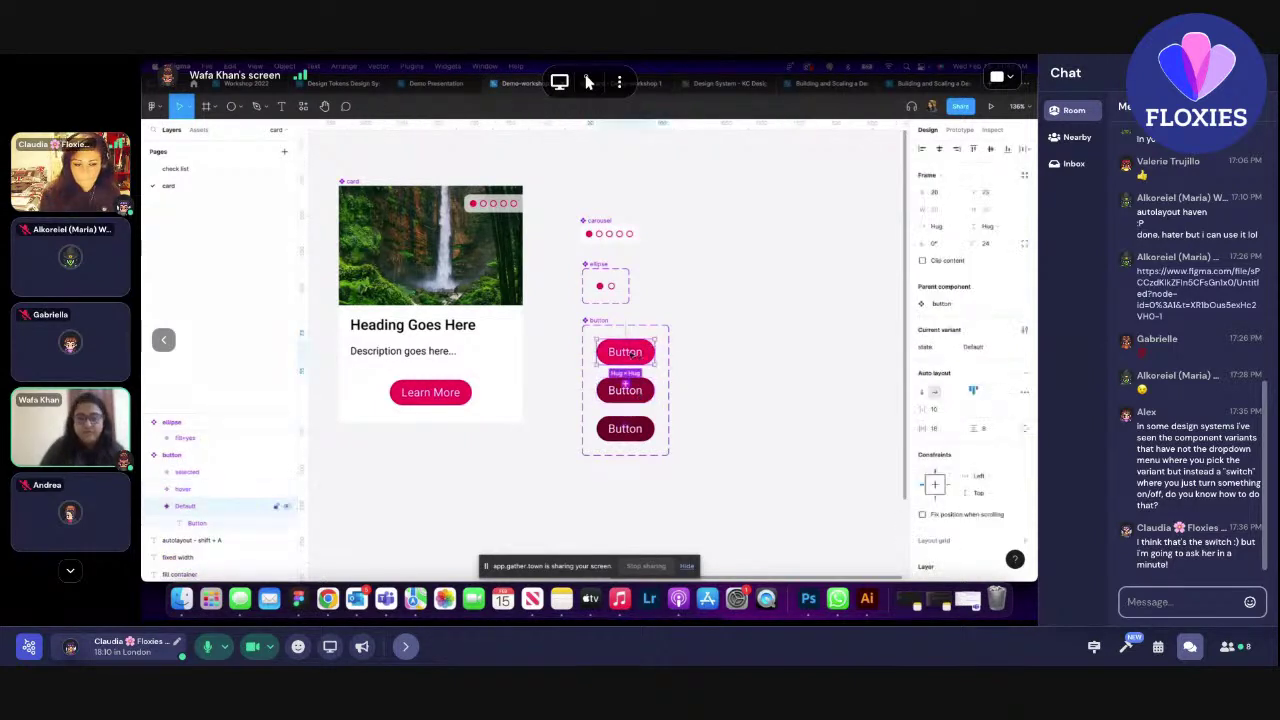
- Hide the meeting chat, add three variants to the button component set, and place them as a second column beside the existing ones
left_click(718, 306)
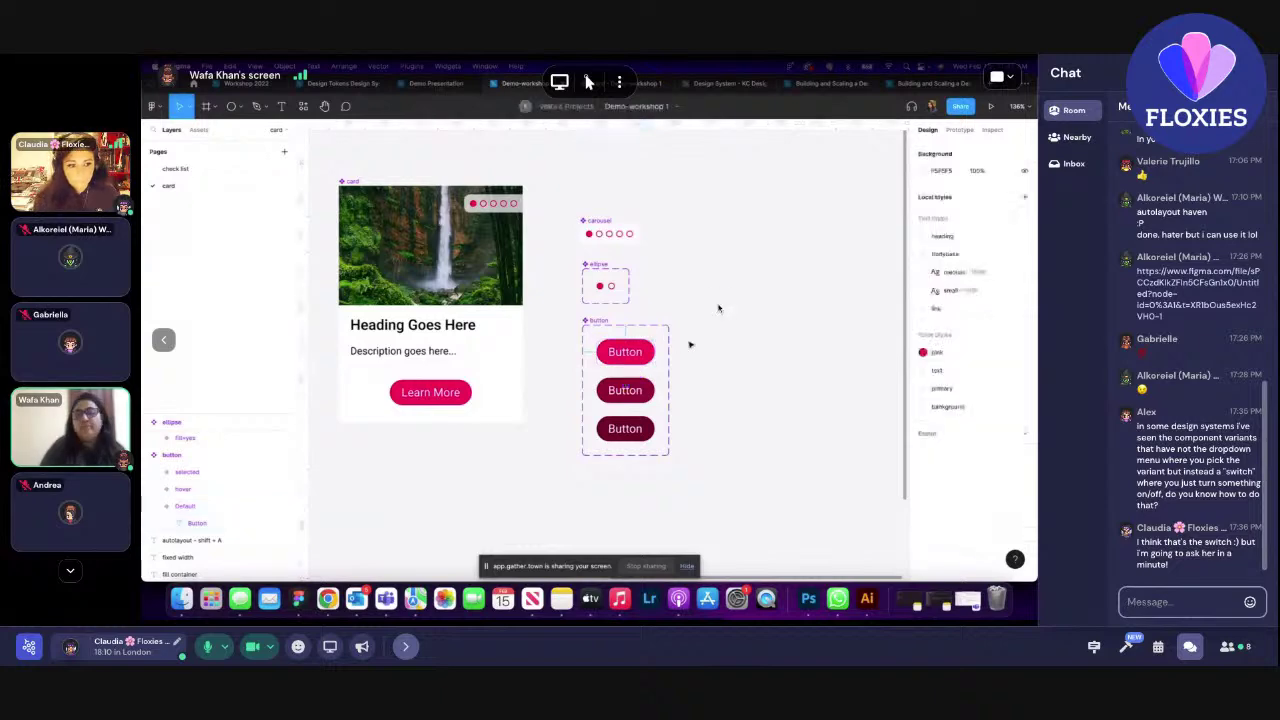
left_click(1189, 646)
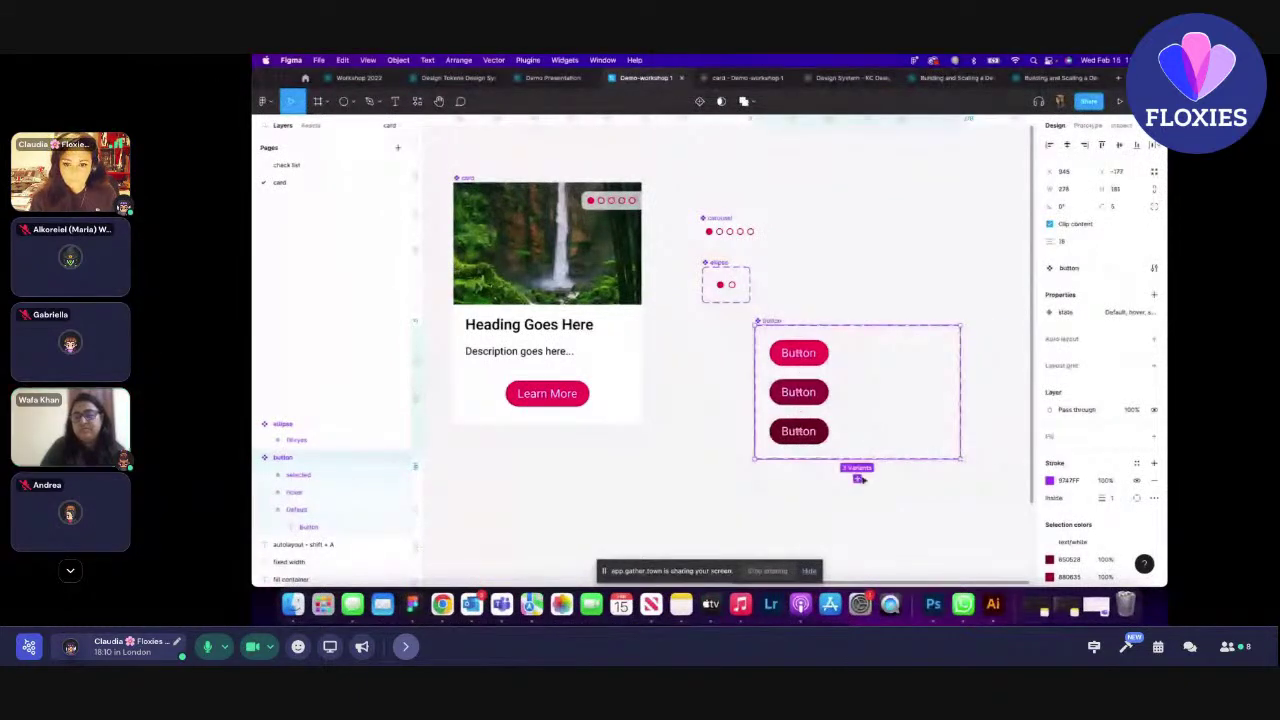
left_click(799, 504)
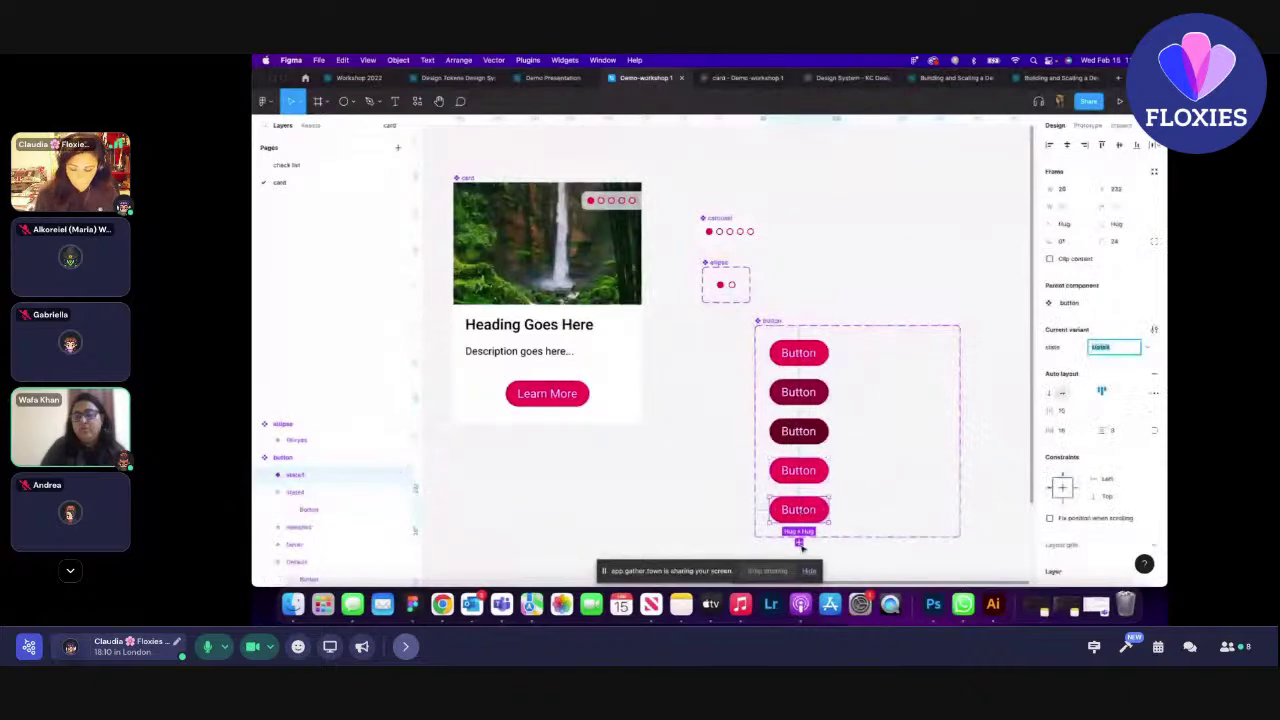
left_click(798, 543)
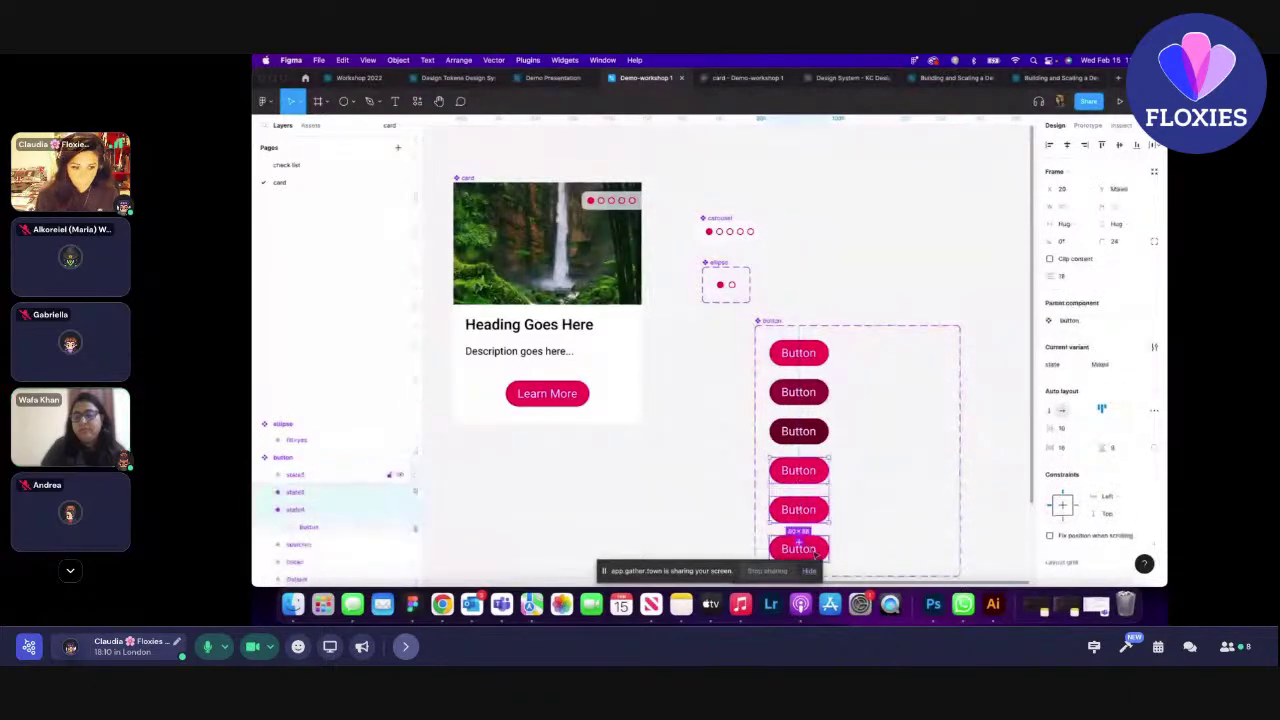
left_click_drag(790, 548, 864, 430)
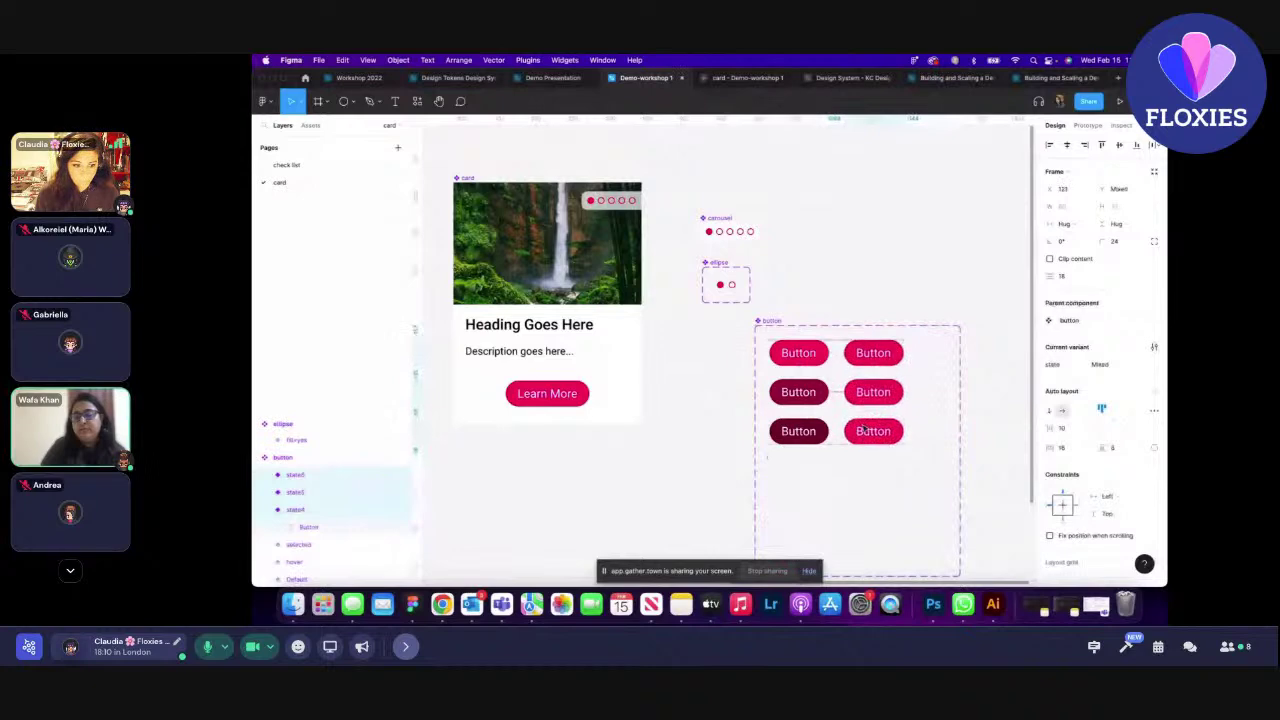
- Shorten the button component set's frame so it ends just below the three rows of buttons
scroll(870, 429, "down", 4)
left_click(904, 421)
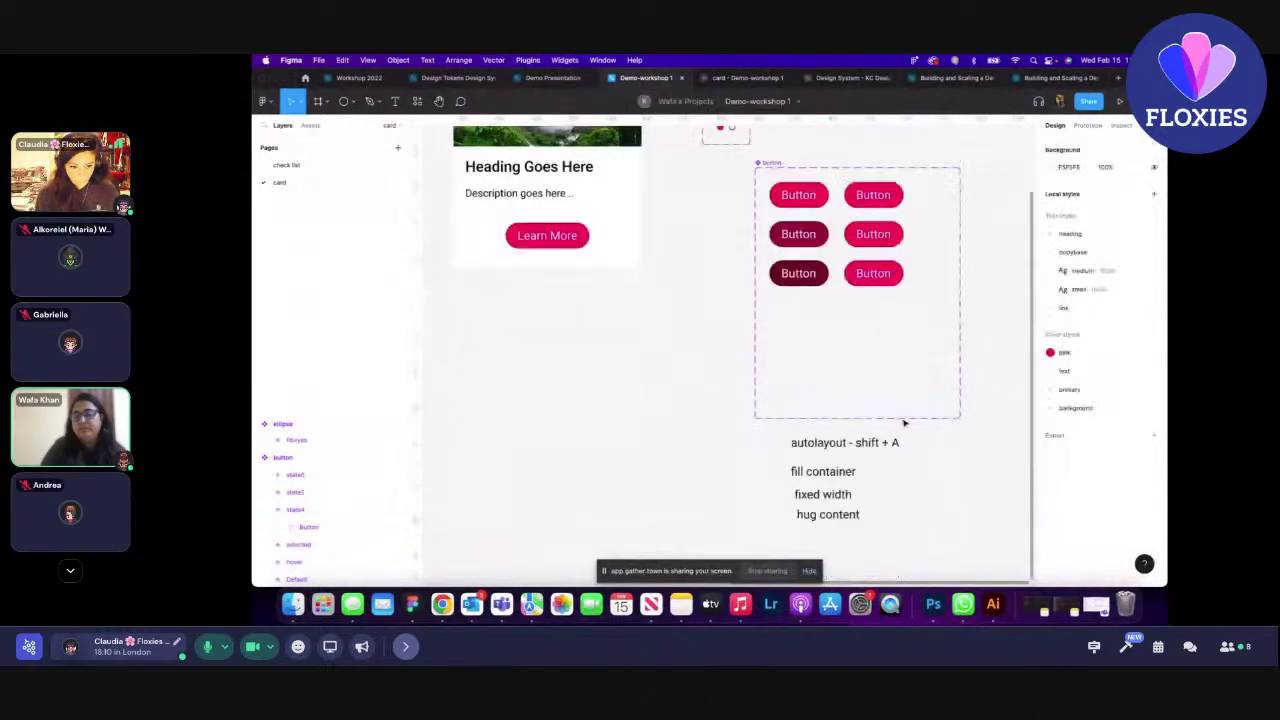
left_click(906, 419)
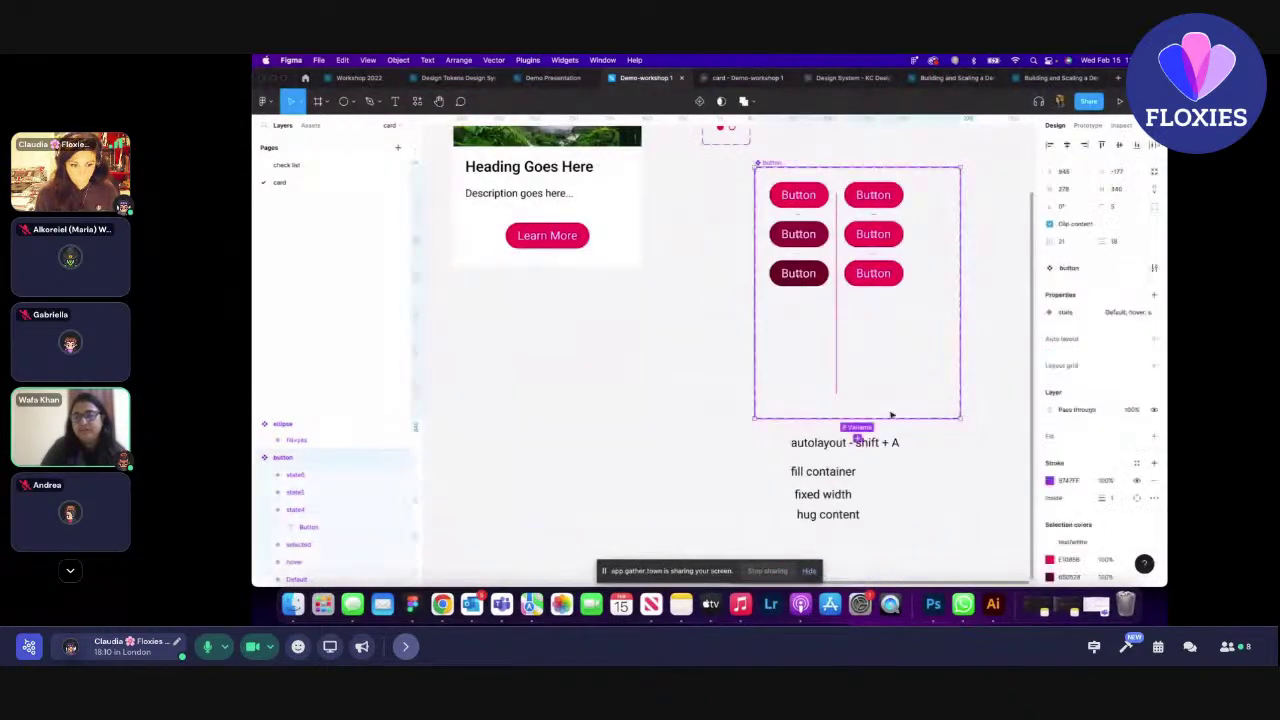
left_click_drag(890, 415, 885, 308)
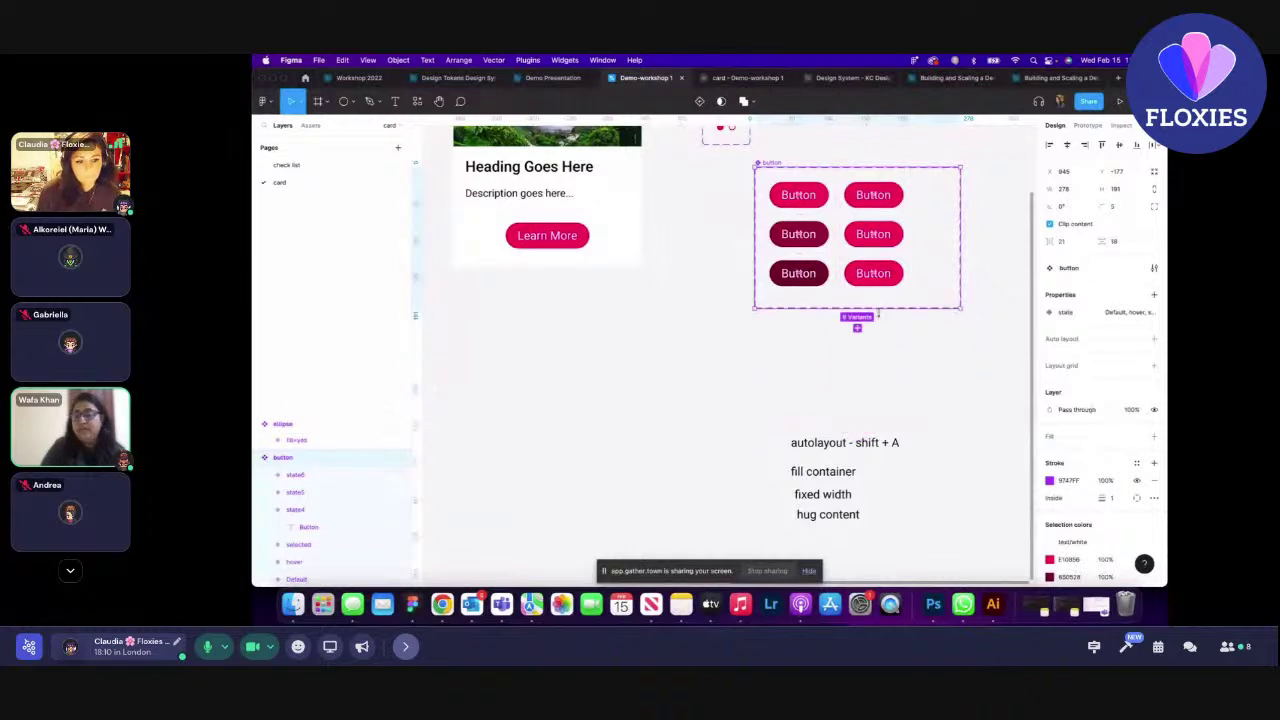
- Add a stroke to the three variants in the second column of the button set and remove their fill
scroll(882, 316, "up", 2)
scroll(882, 316, "up", 2)
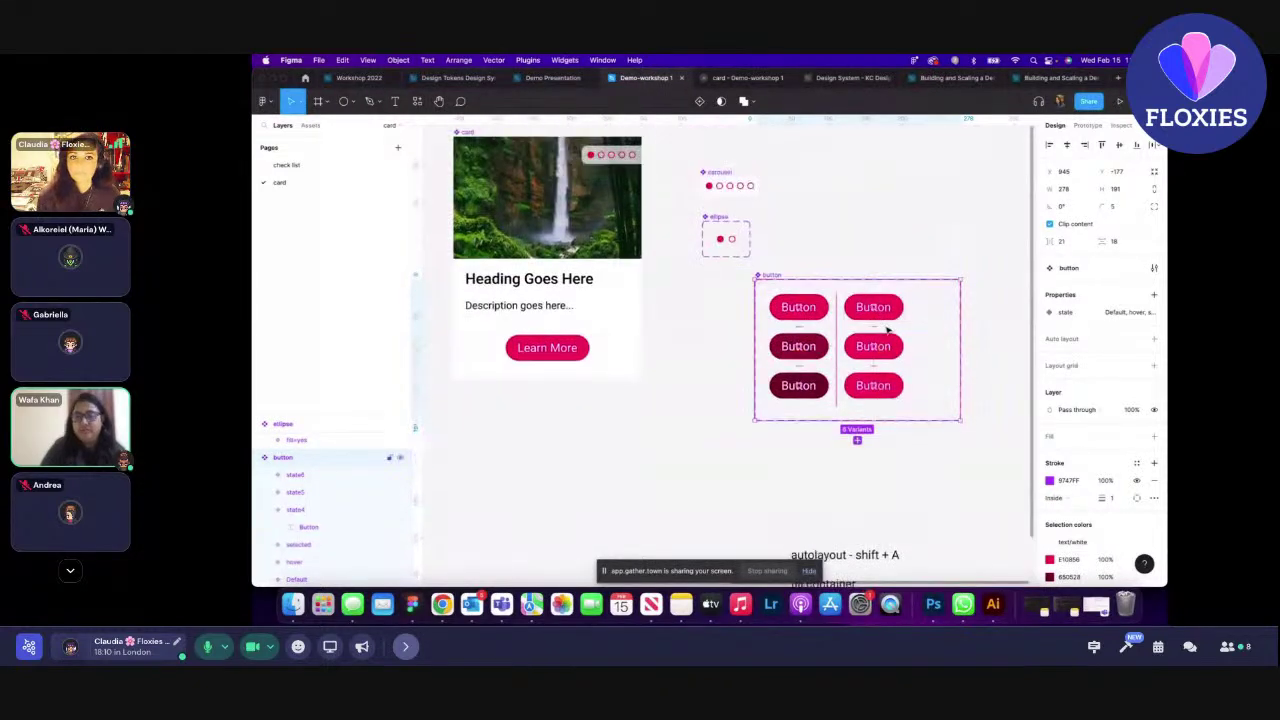
scroll(888, 318, "up", 3)
left_click(887, 298)
left_click(885, 362, "shift")
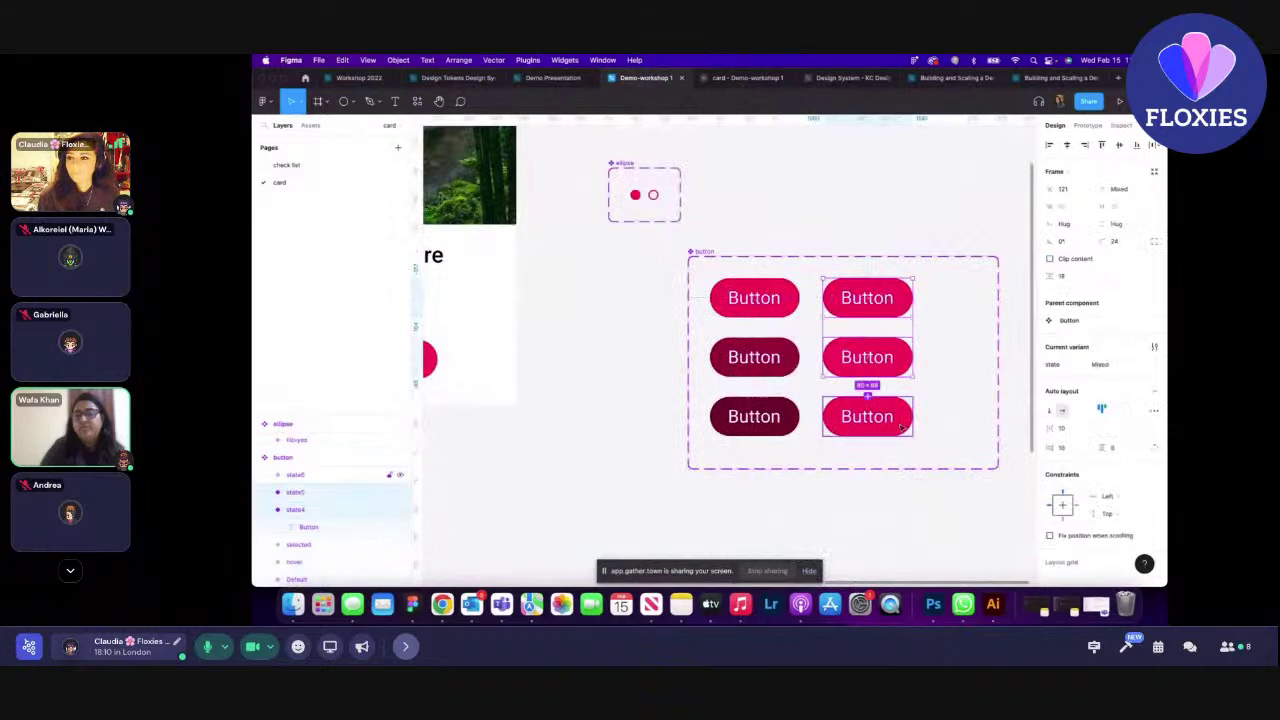
left_click(903, 424, "shift")
scroll(1120, 330, "down", 2)
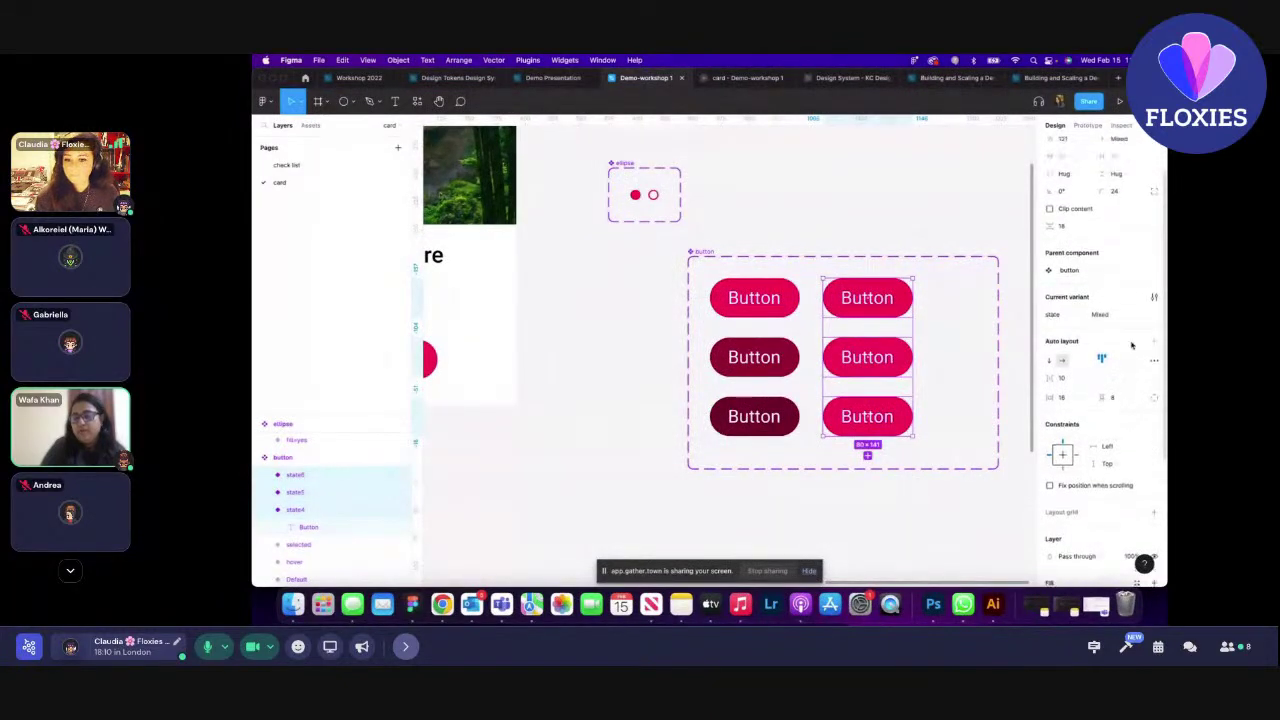
scroll(1100, 470, "down", 4)
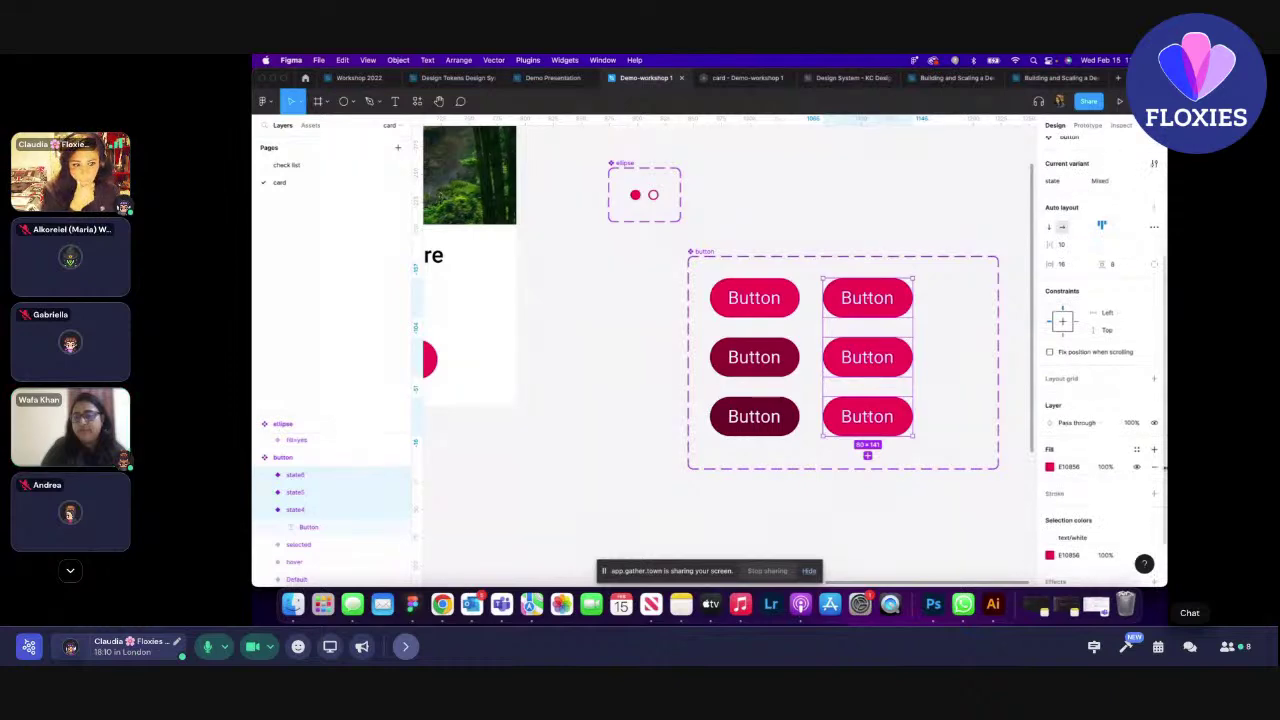
left_click(1154, 493)
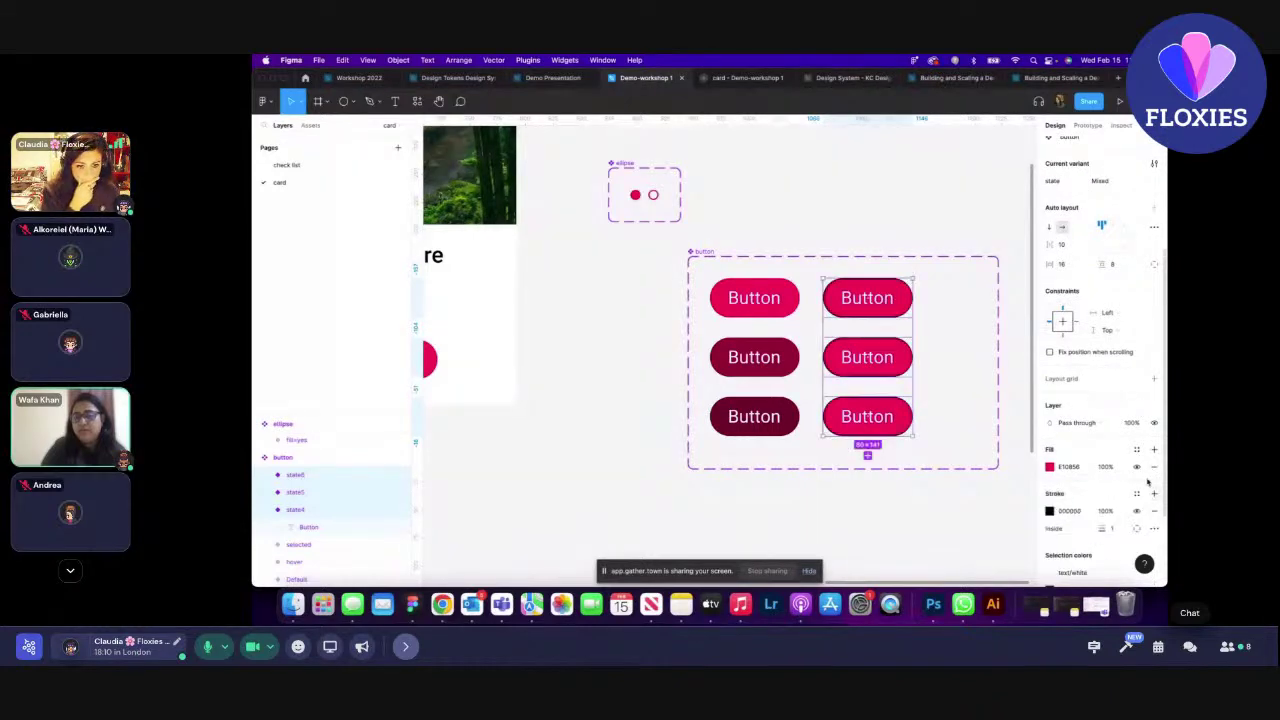
left_click(1155, 467)
- Apply the pink colour style to the label text and the stroke of the three outlined button variants
scroll(1117, 509, "down", 1)
left_click(1088, 520)
left_click(932, 460)
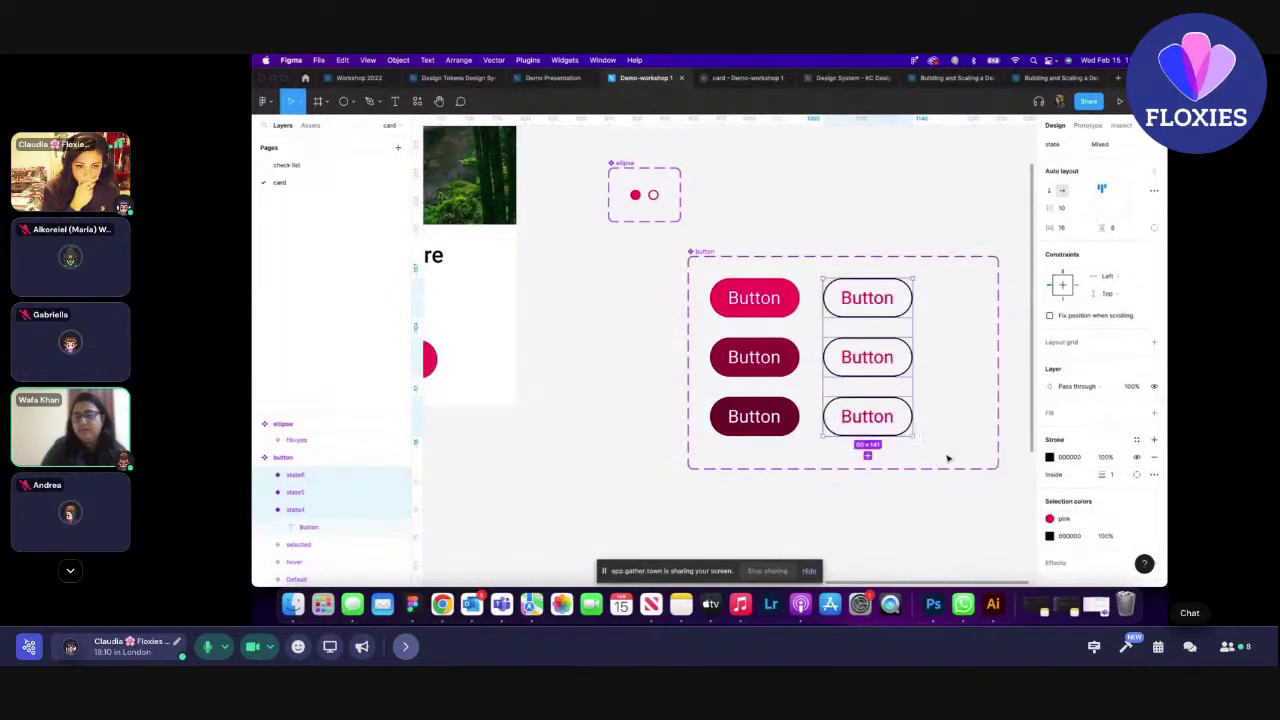
left_click(1137, 536)
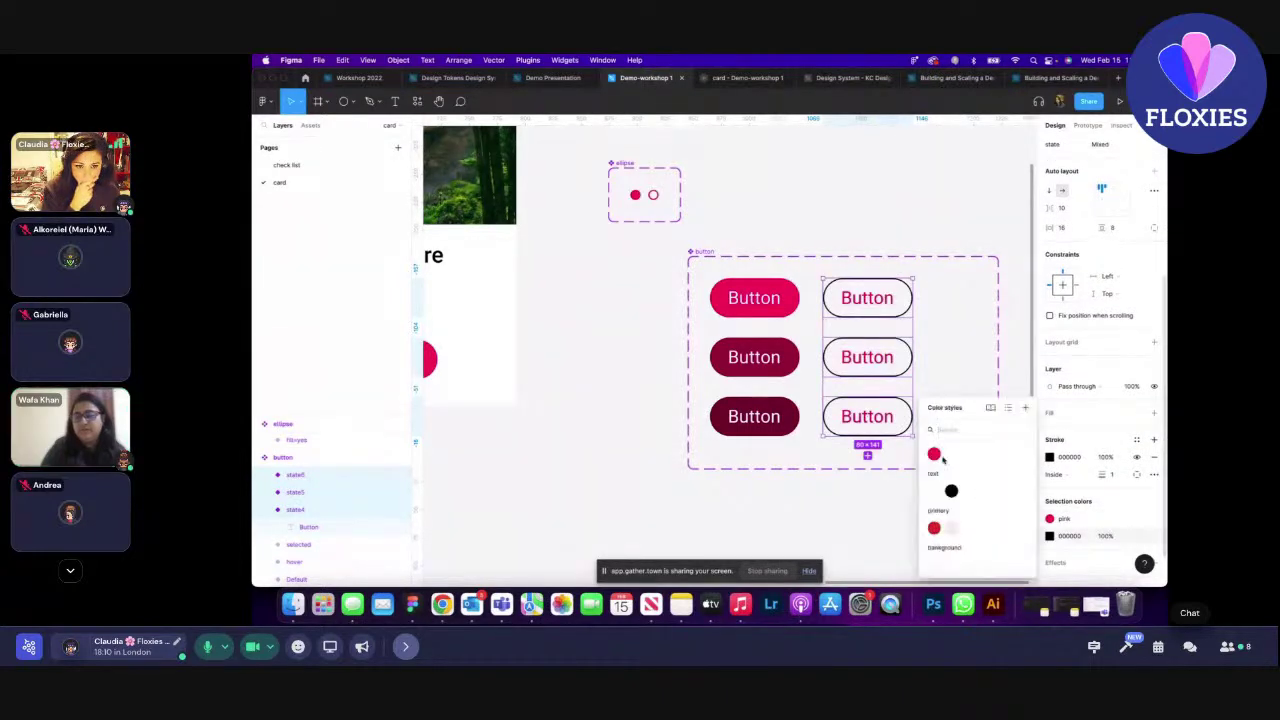
left_click(903, 463)
left_click(880, 491)
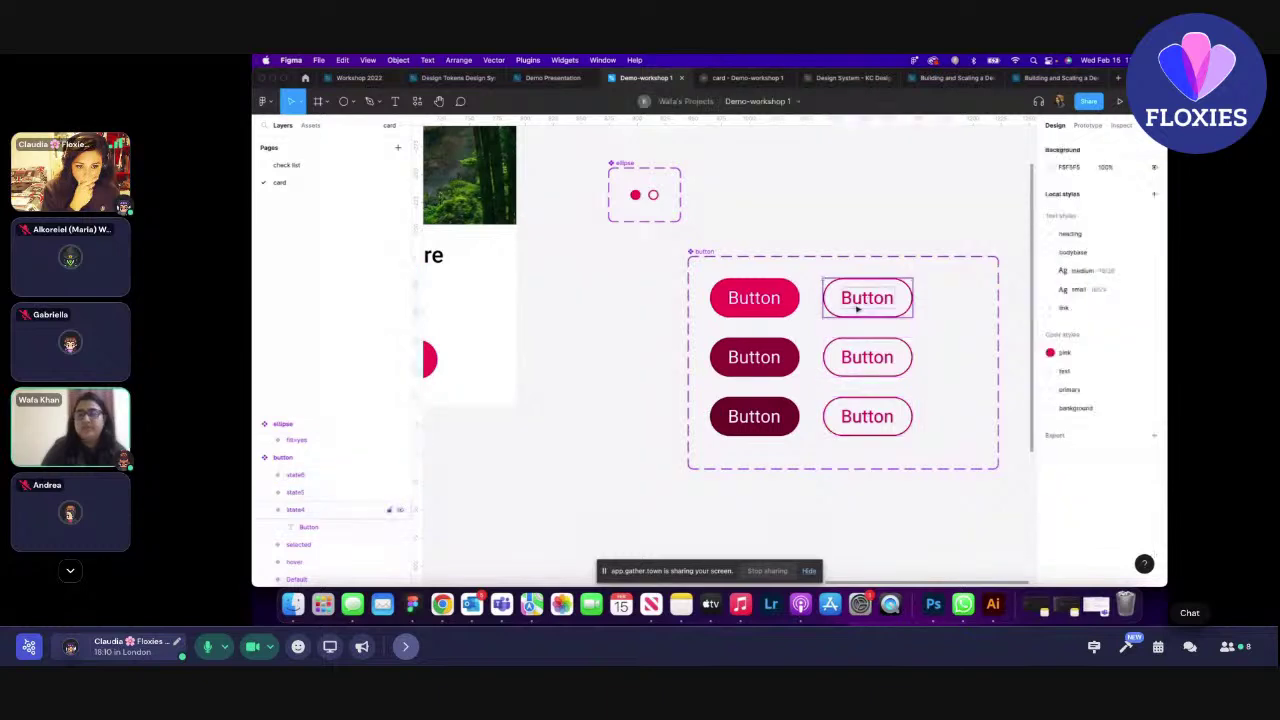
- Set the second and third outlined variants' stroke to the primary/brand-1 style and check the meeting chat
left_click(870, 360)
left_click(867, 416, "shift")
scroll(1082, 540, "down", 5)
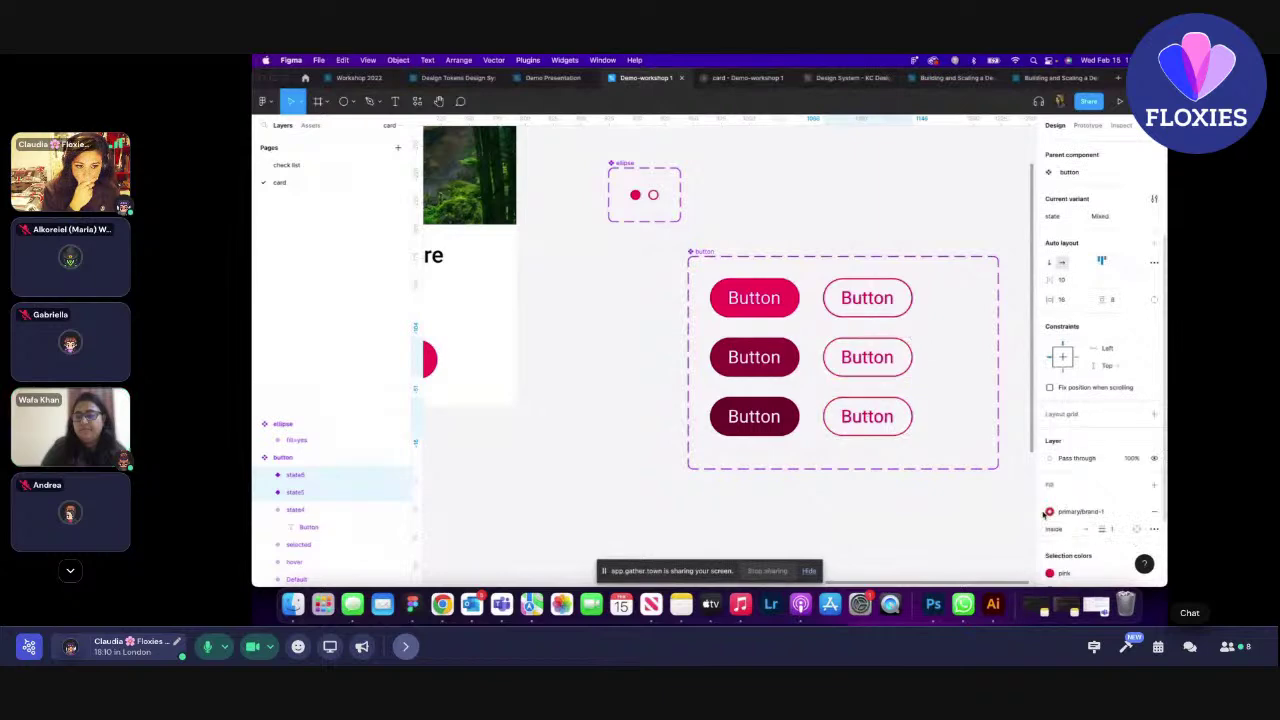
left_click(871, 416)
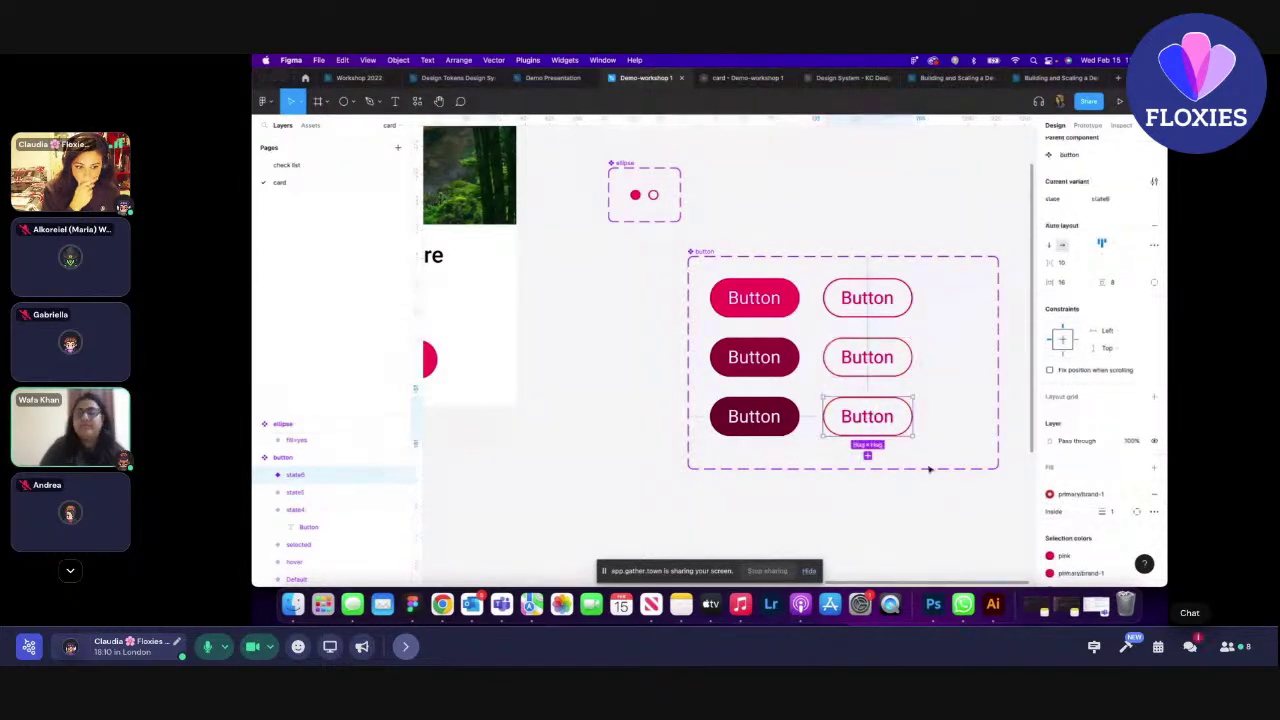
left_click(873, 358)
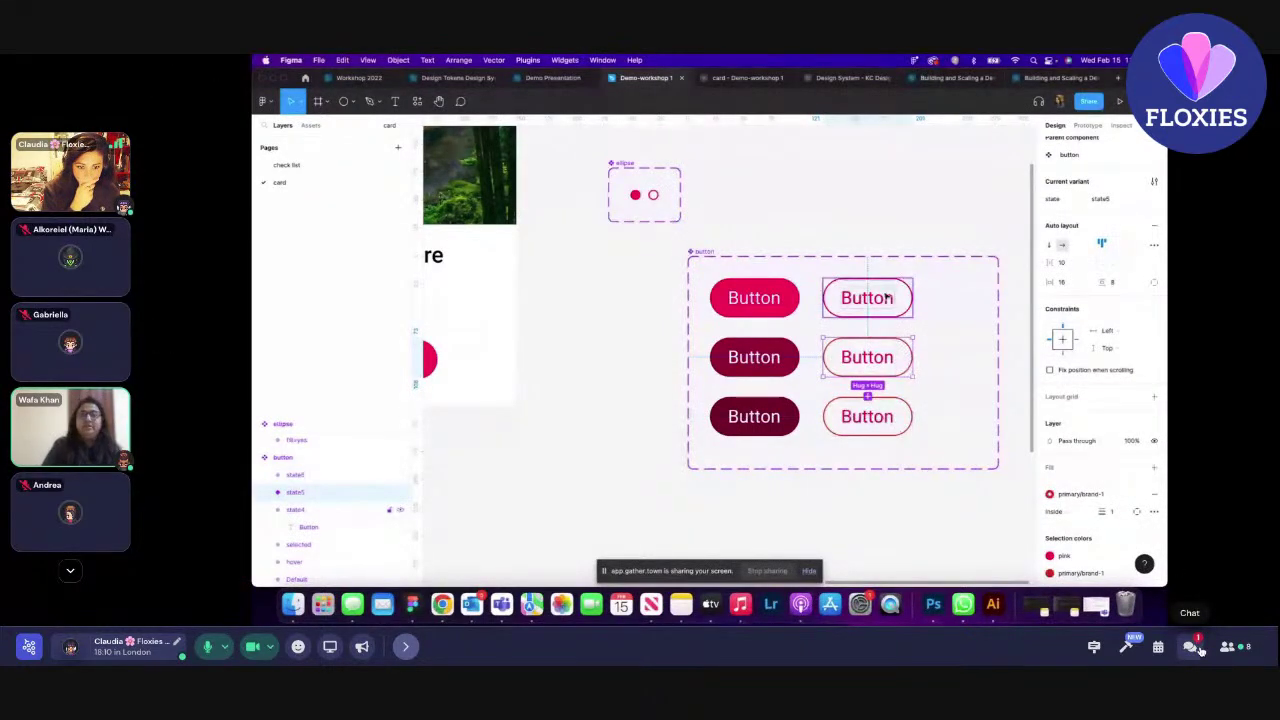
left_click(1192, 647)
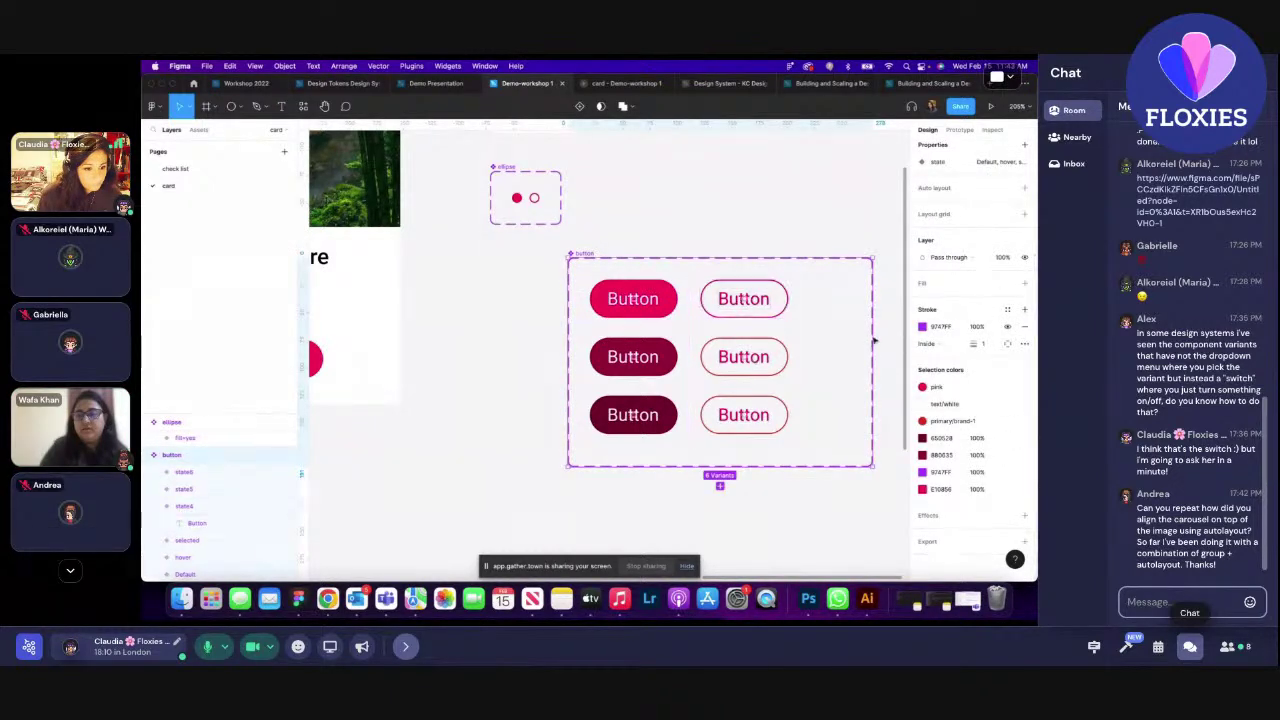
left_click(1189, 646)
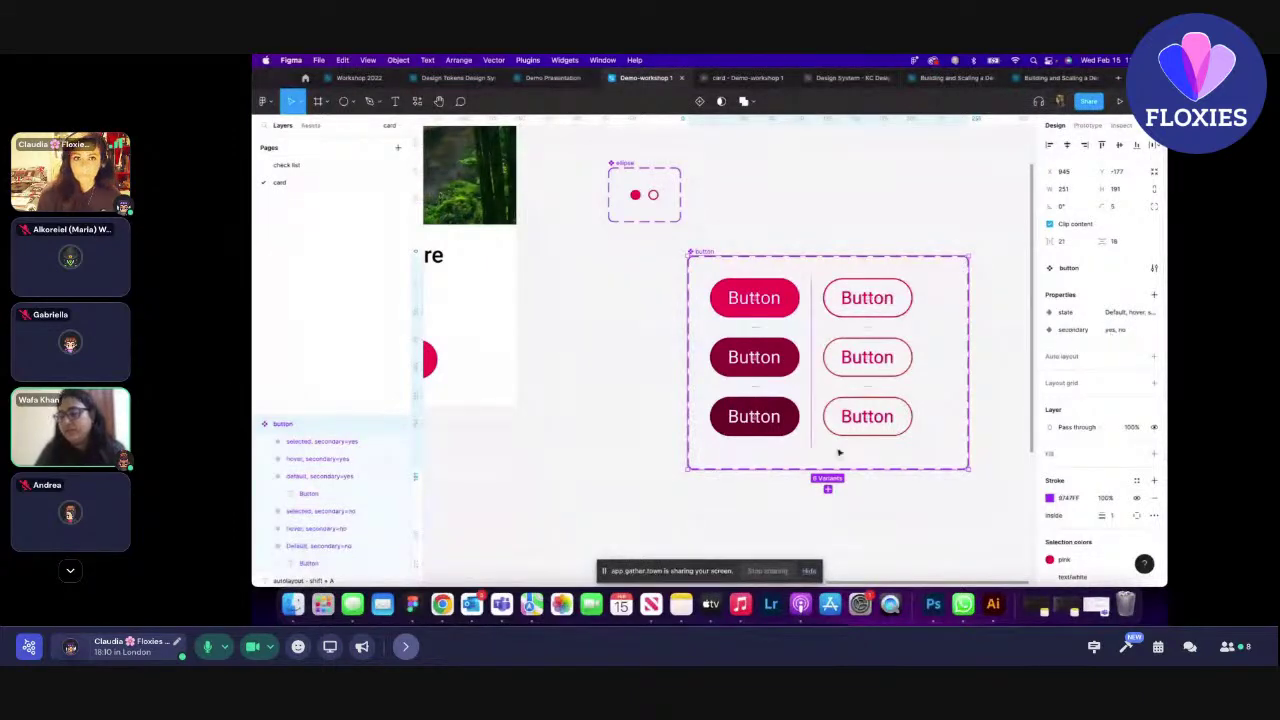
- Place an instance of the filled Default button variant in the empty canvas area above the button component set
left_click(809, 526)
scroll(829, 443, "up", 5)
left_click(754, 535)
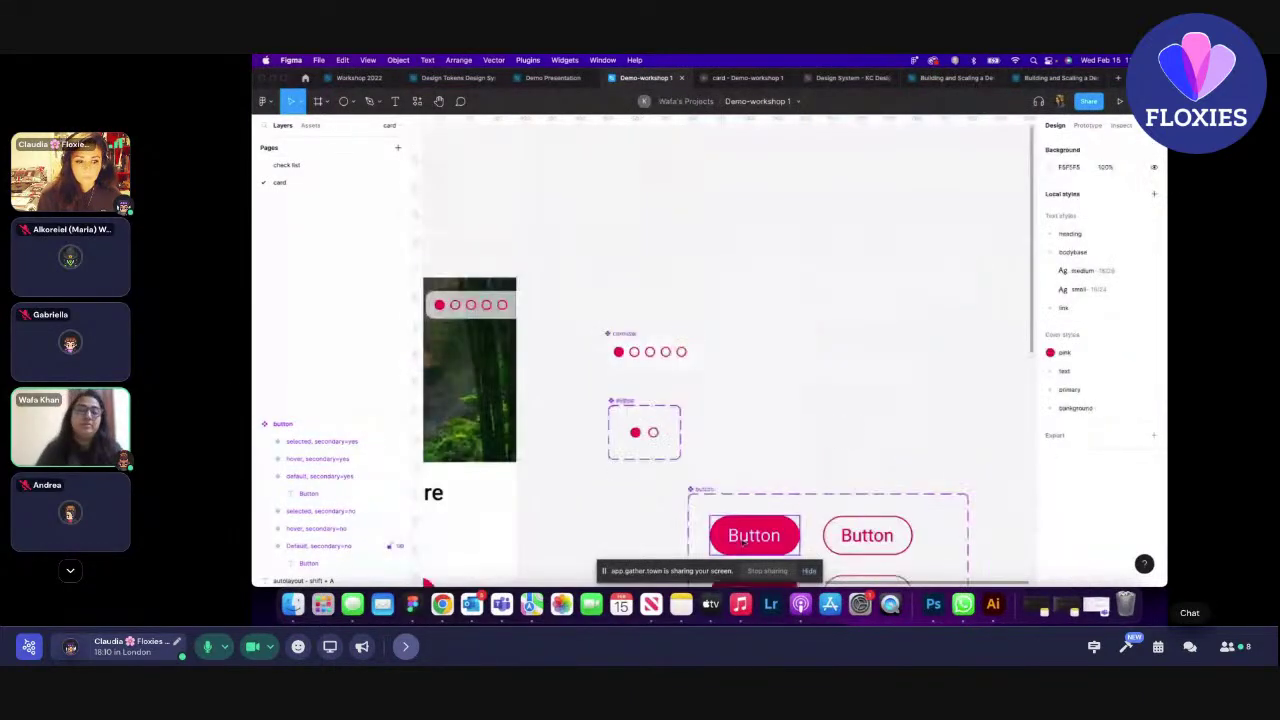
left_click_drag(743, 541, 819, 246)
left_click(860, 310)
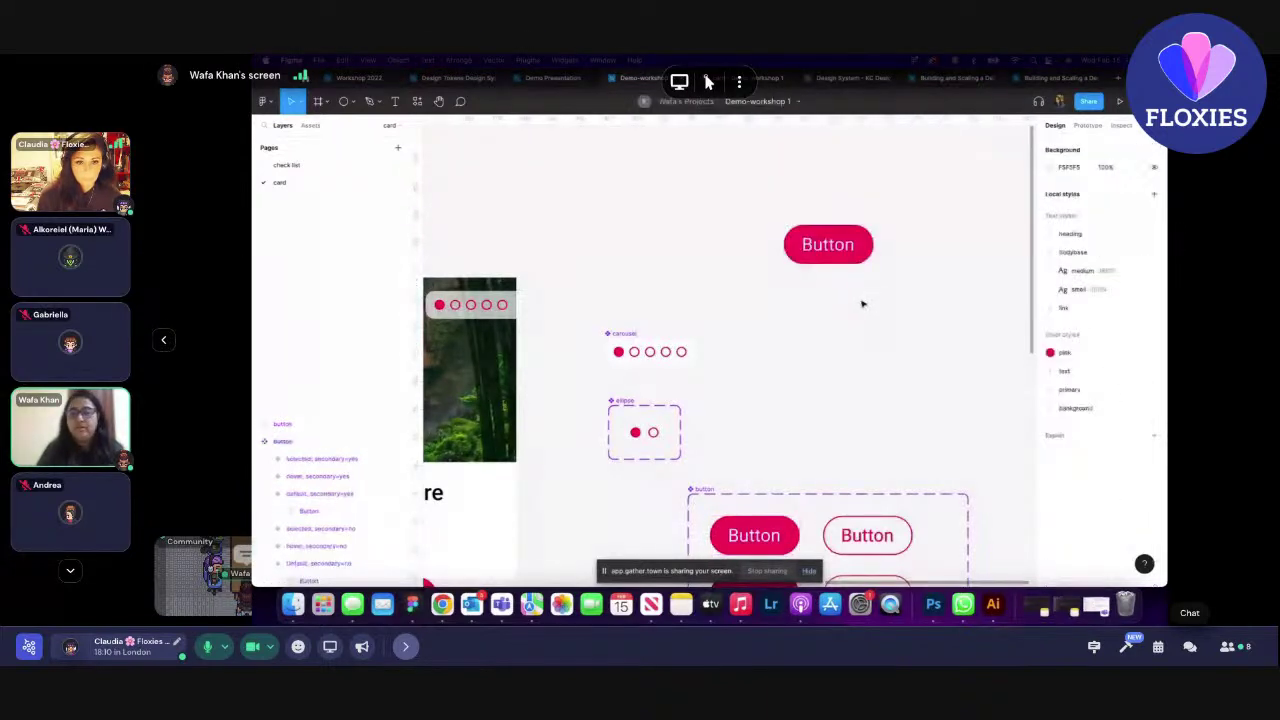
- Switch the button instance's state to selected and back to Default
left_click(848, 250)
left_click(1110, 302)
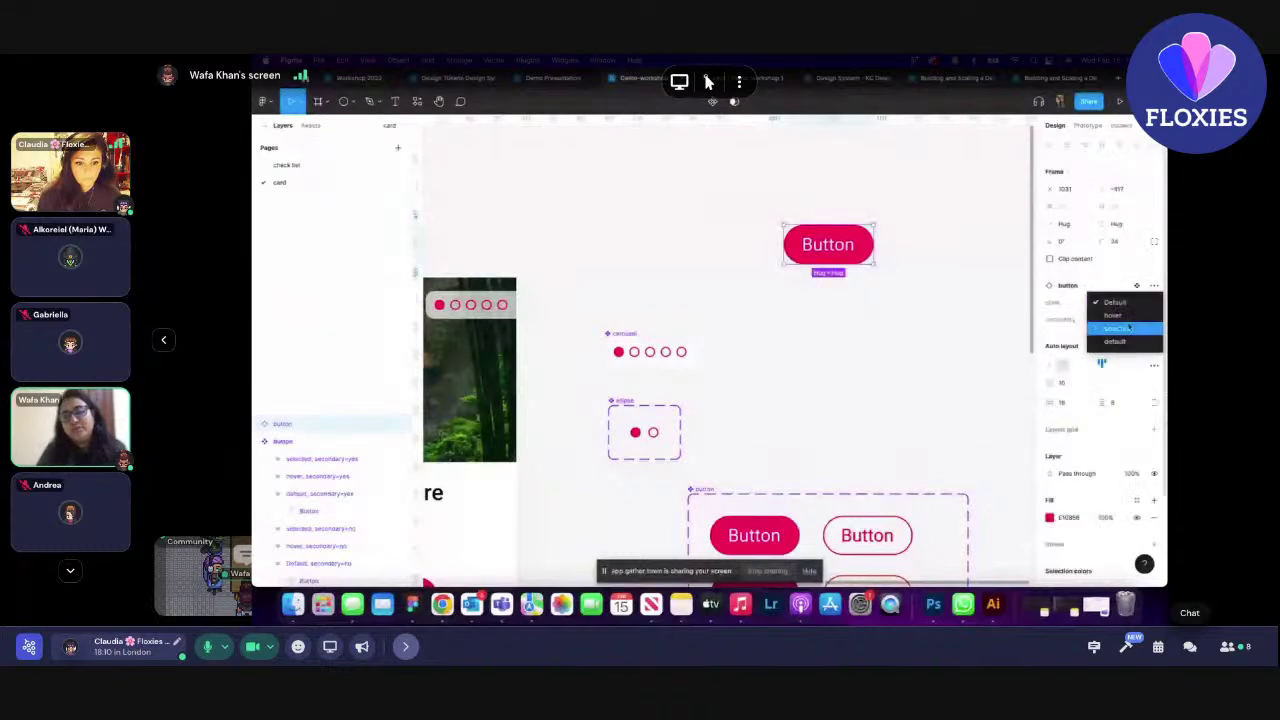
left_click(1128, 328)
left_click(1129, 301)
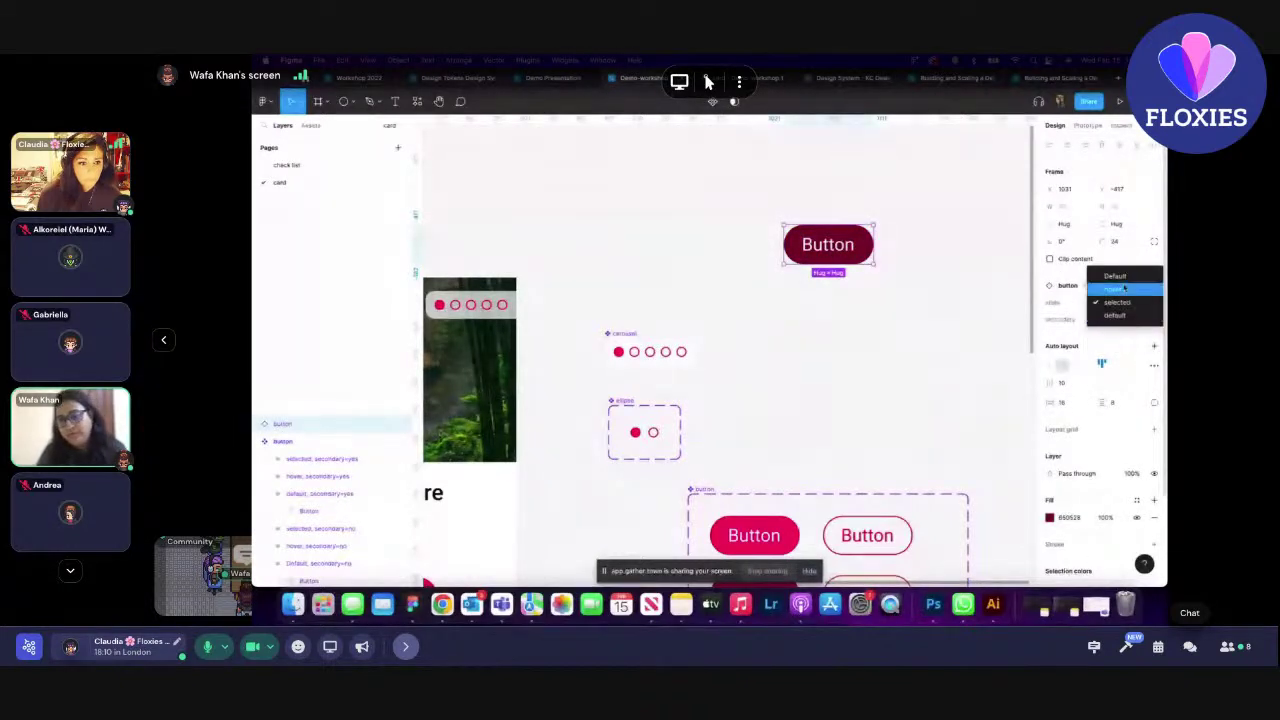
left_click(1116, 275)
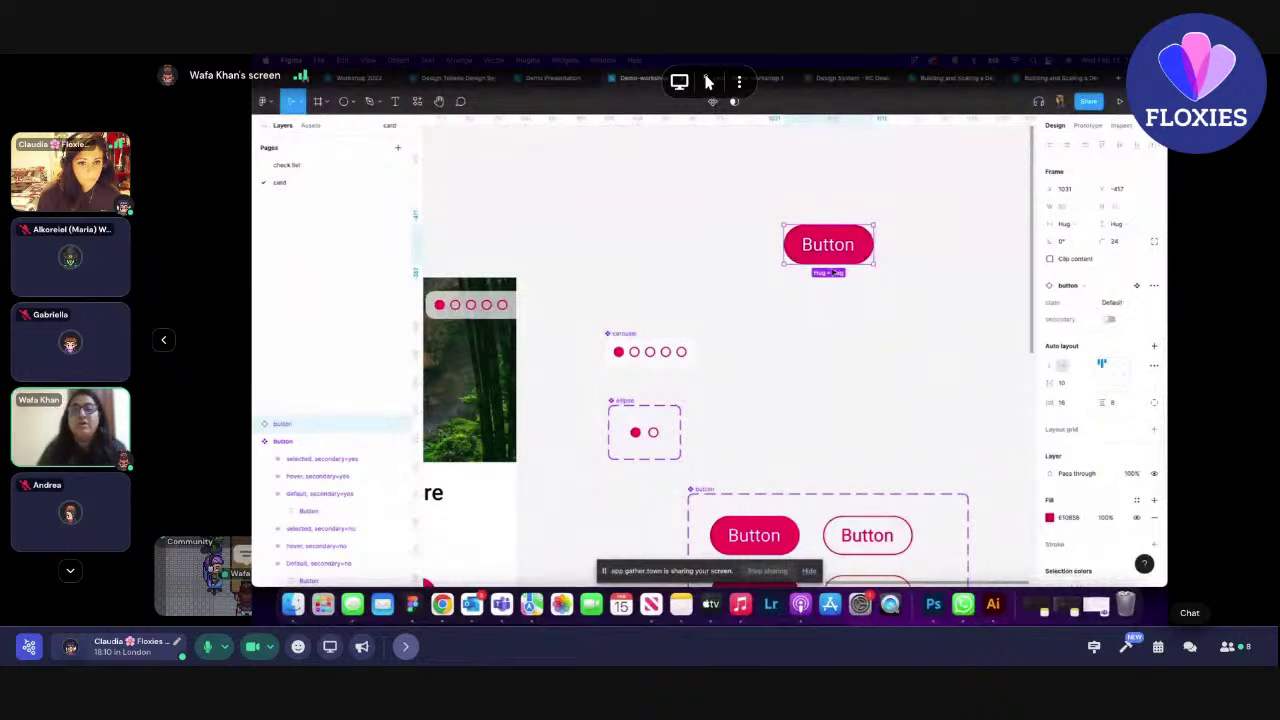
- Test the instance's secondary property by turning it on and off twice
left_click(1110, 320)
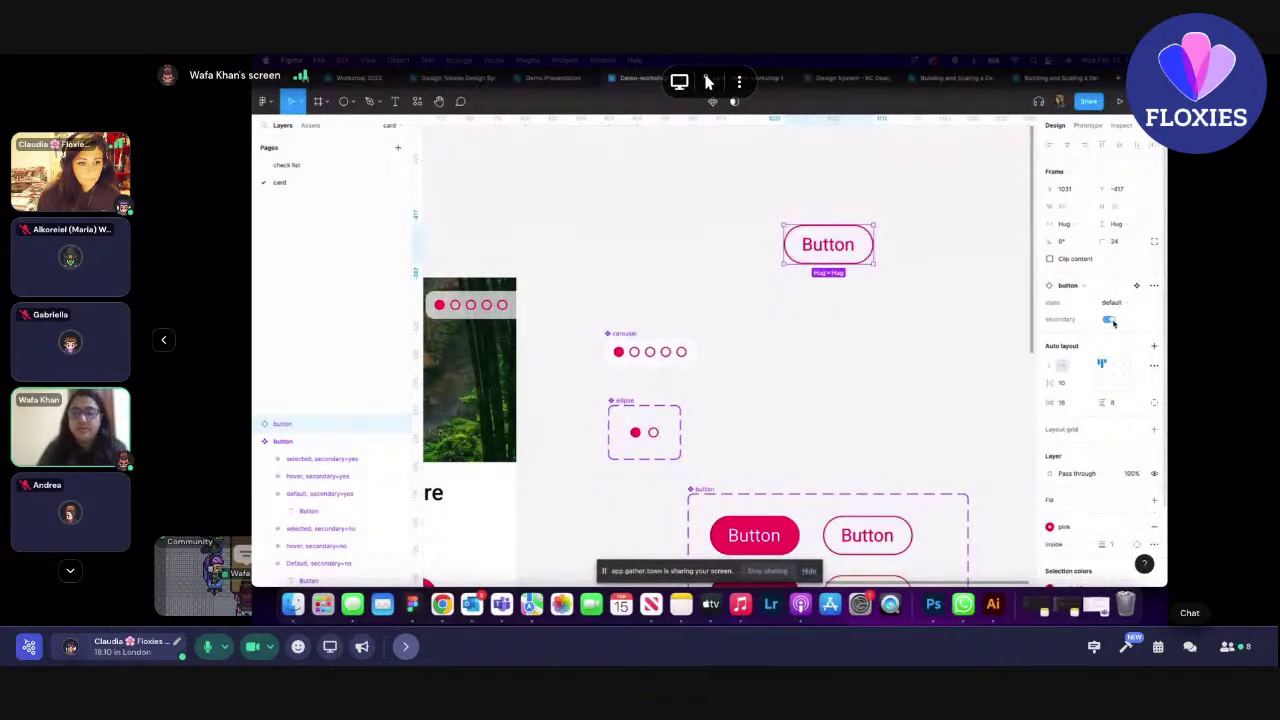
left_click(1110, 320)
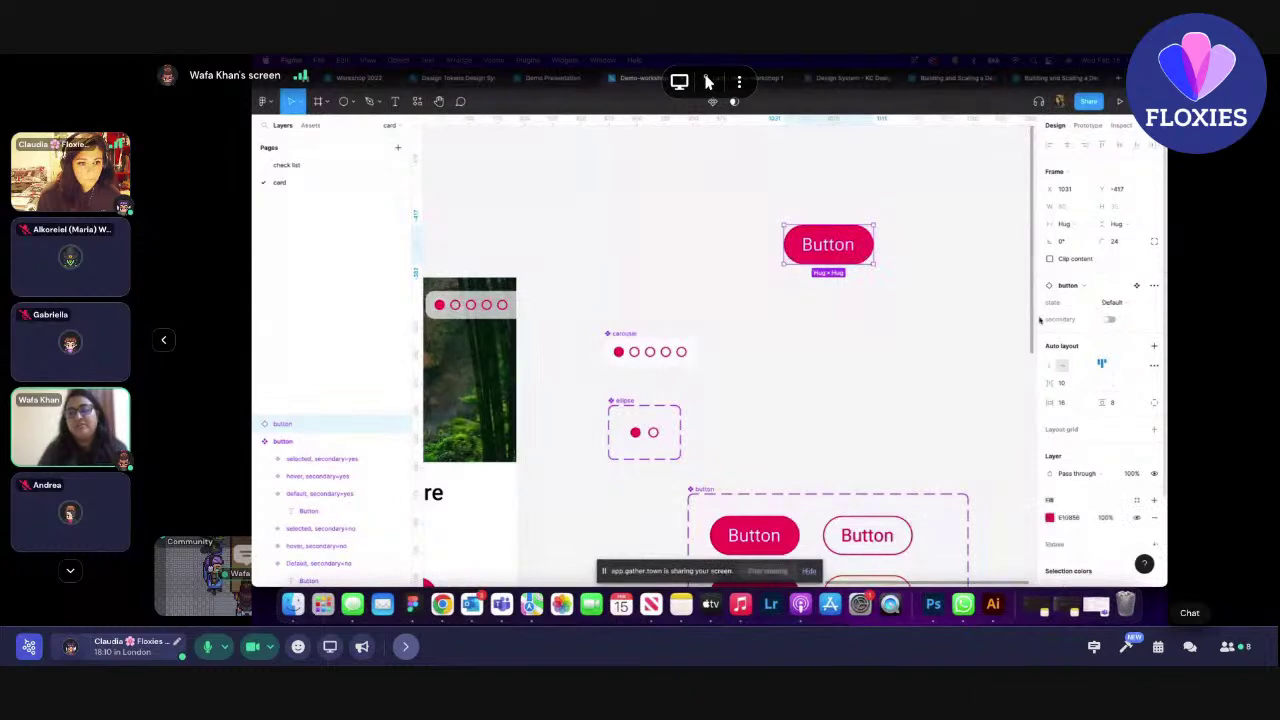
left_click(1110, 320)
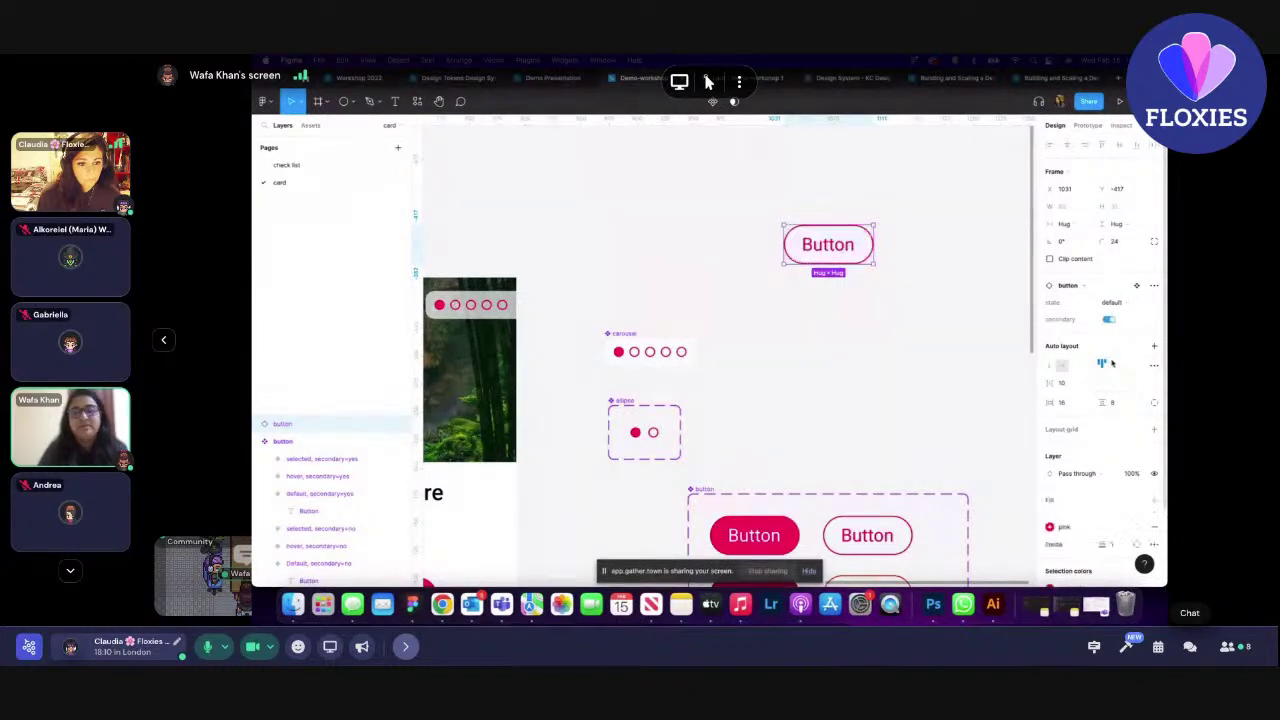
left_click(1110, 320)
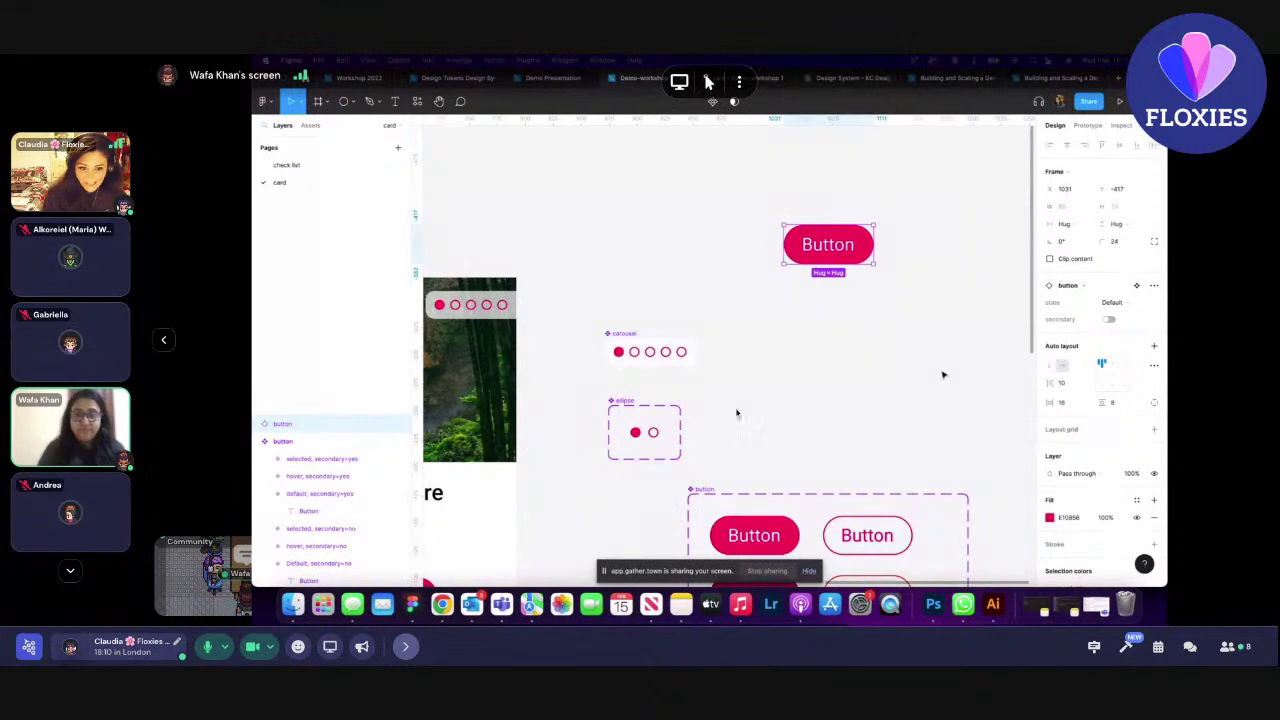
- Bring the button component set into view and show the meeting chat with its message field active
scroll(724, 418, "down", 5)
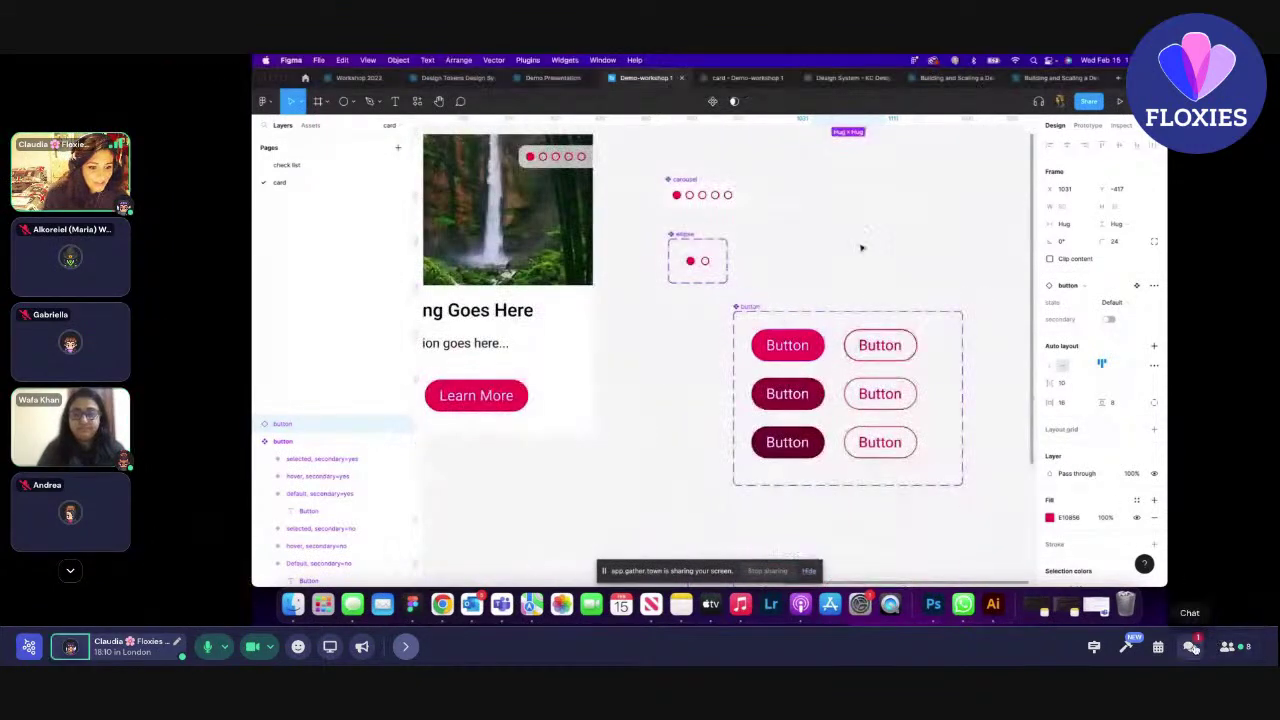
left_click(1191, 646)
left_click(1184, 604)
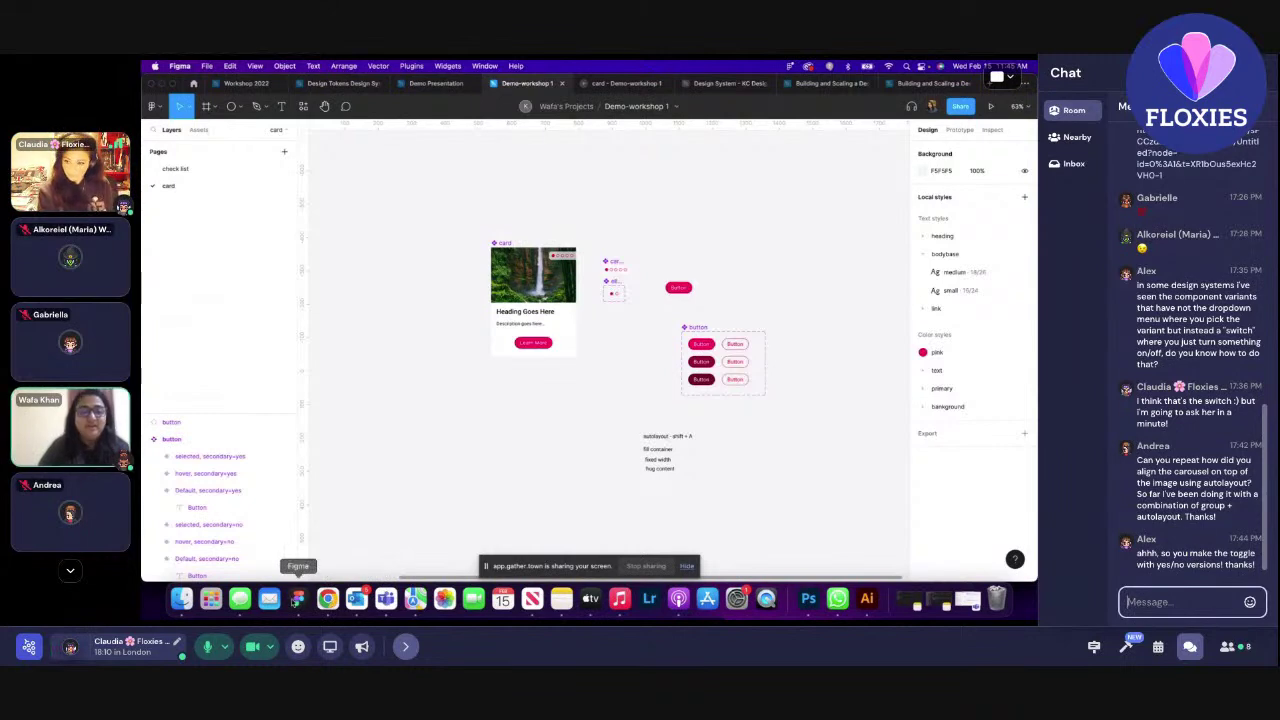
- Restore and dismiss the Microsoft Teams window, and uncover the browser's Gather meeting behind the design file
left_click(963, 601)
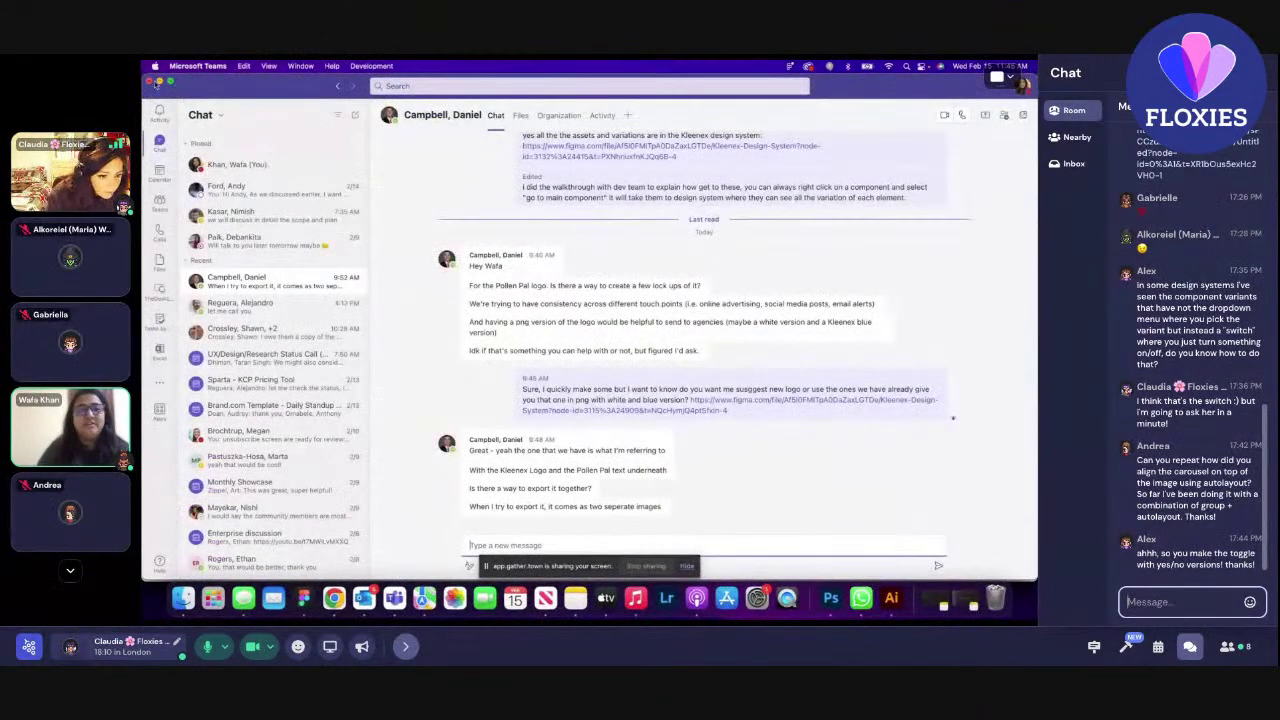
left_click(163, 80)
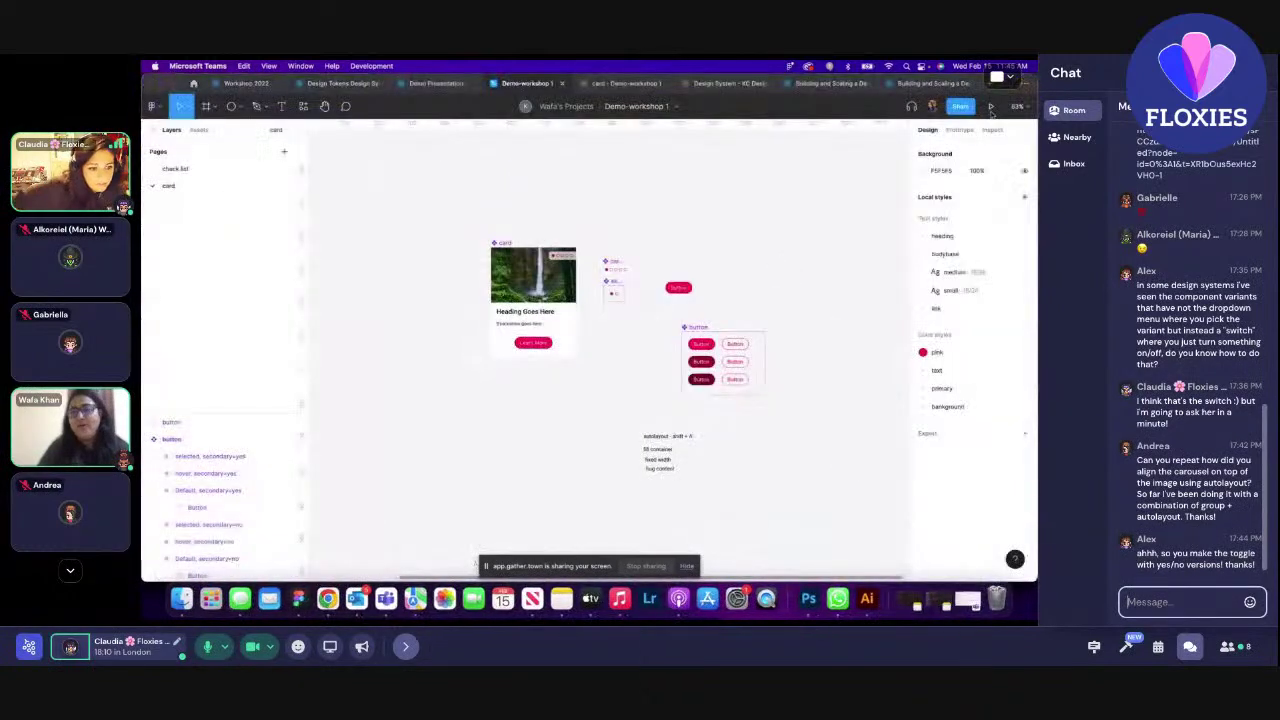
left_click(163, 83)
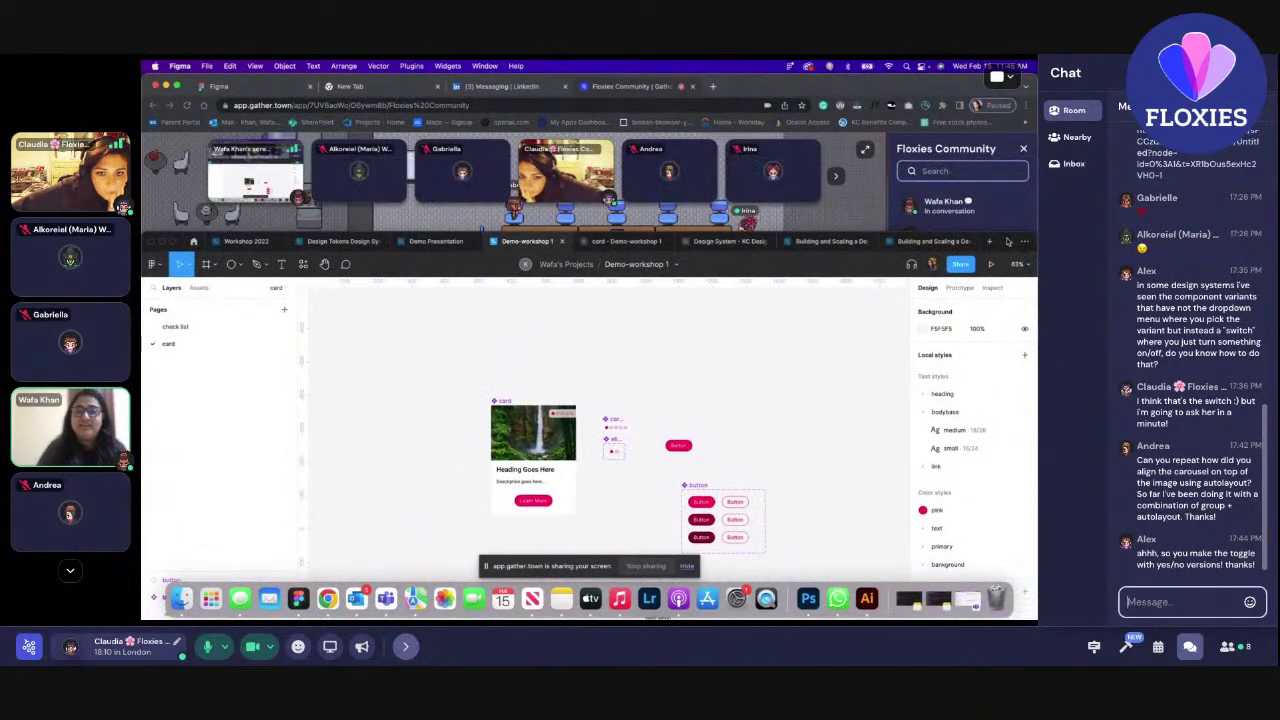
- Return the design file window to full size over the browser and close the meeting chat
left_click_drag(1008, 241, 983, 437)
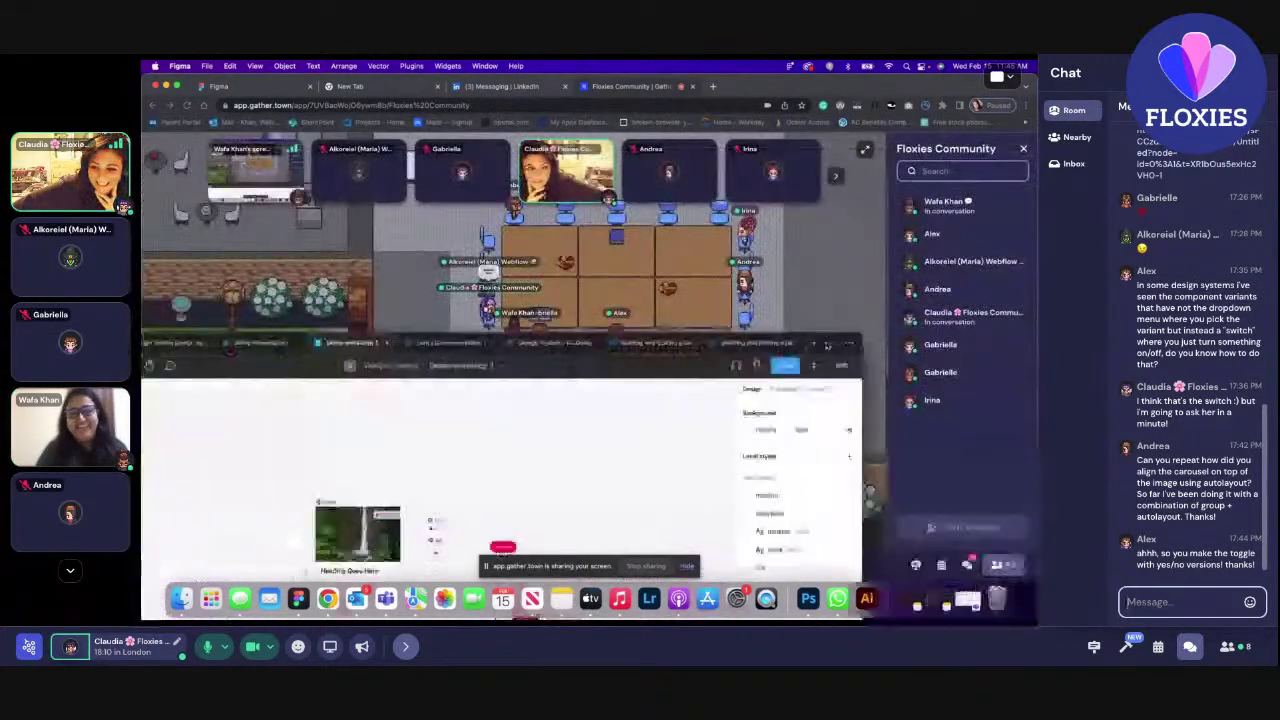
double_click(983, 437)
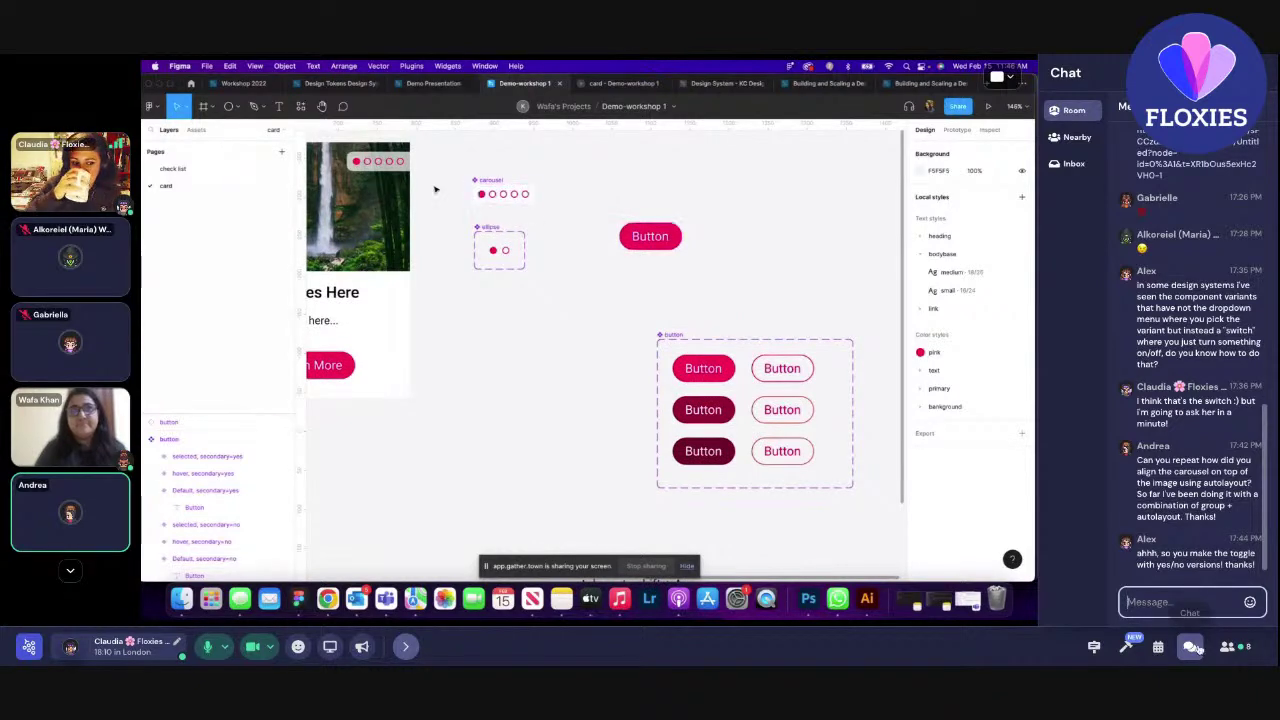
left_click(1192, 646)
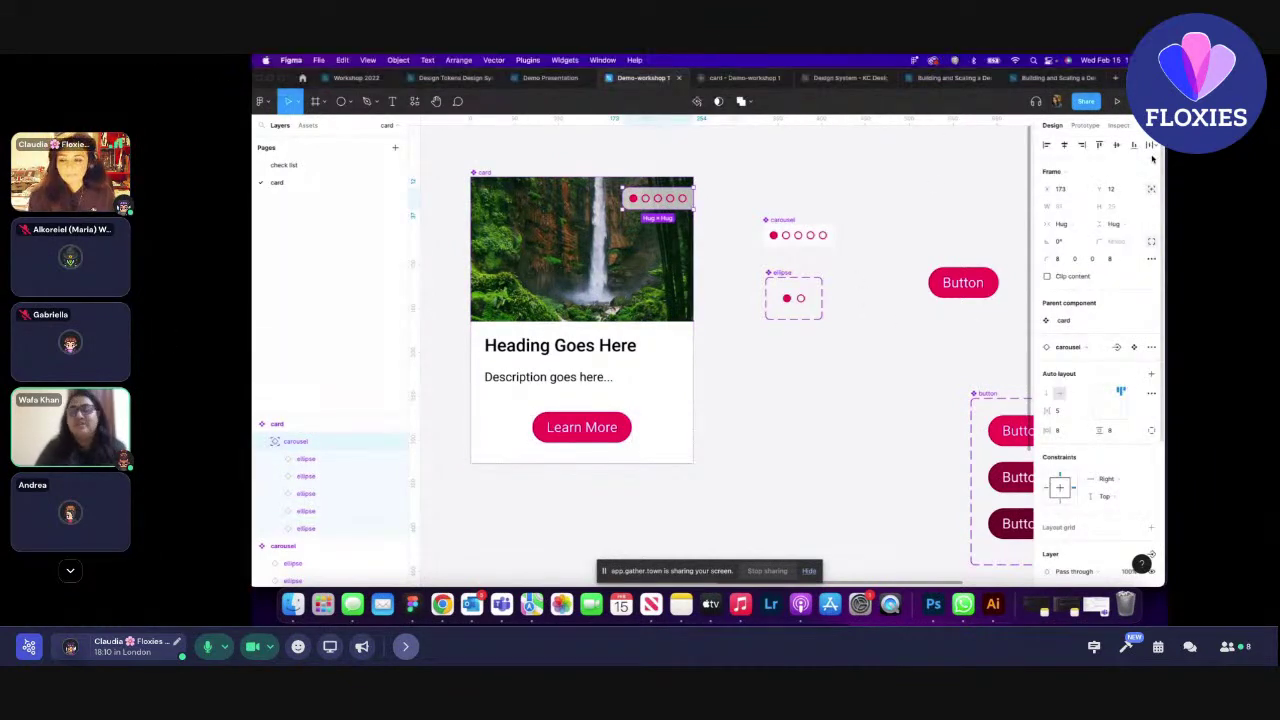
- Move the card component slightly lower on the canvas, beside the carousel, ellipse and button components
mouse_move(828, 160)
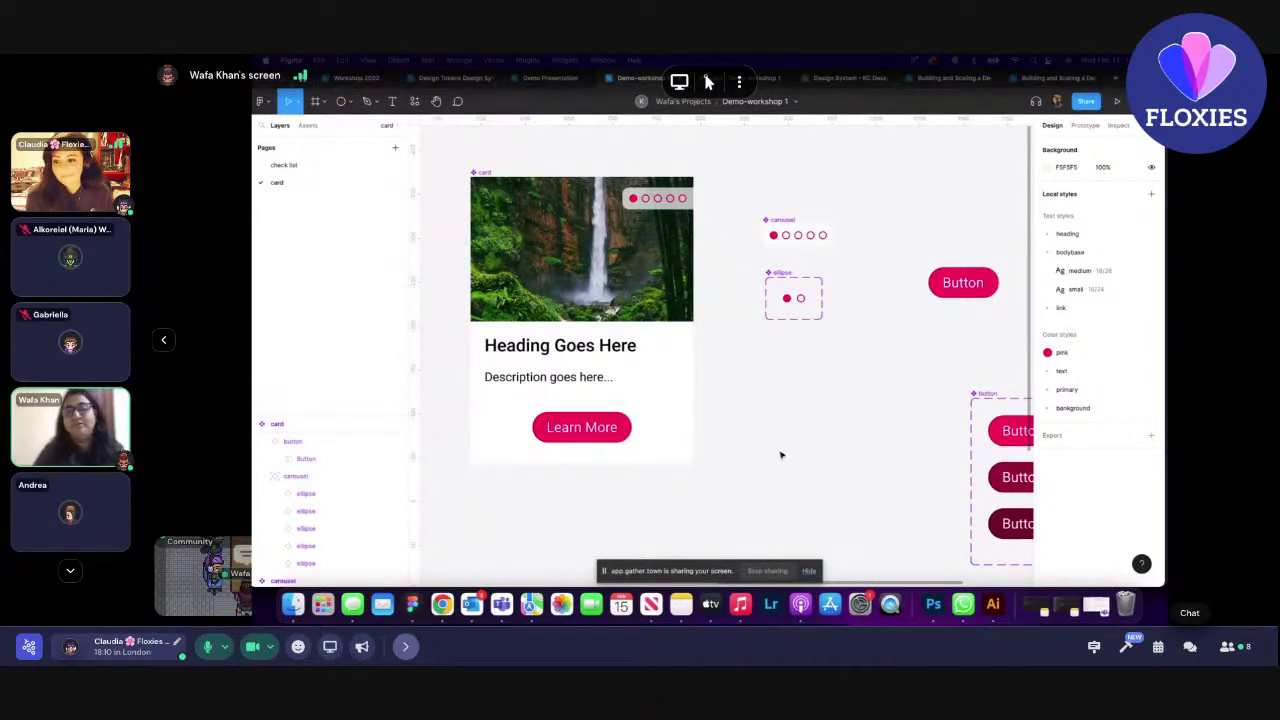
scroll(705, 497, "down", 2)
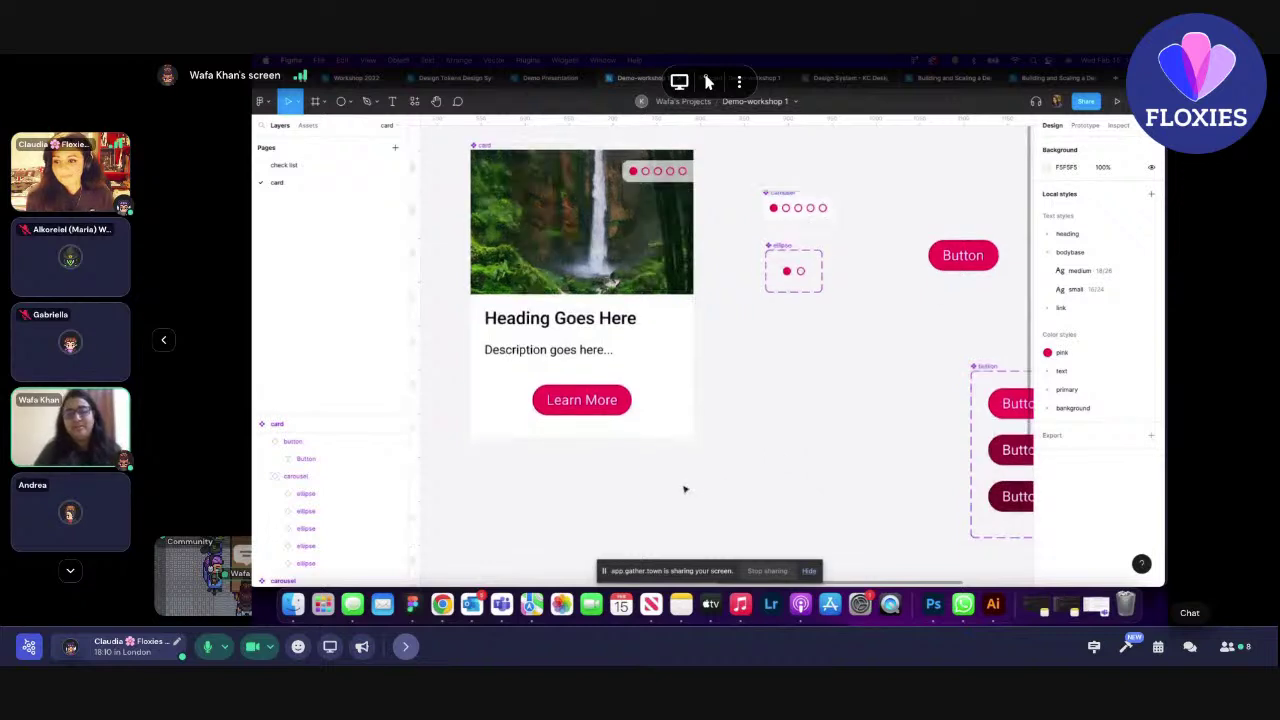
scroll(626, 476, "down", 5)
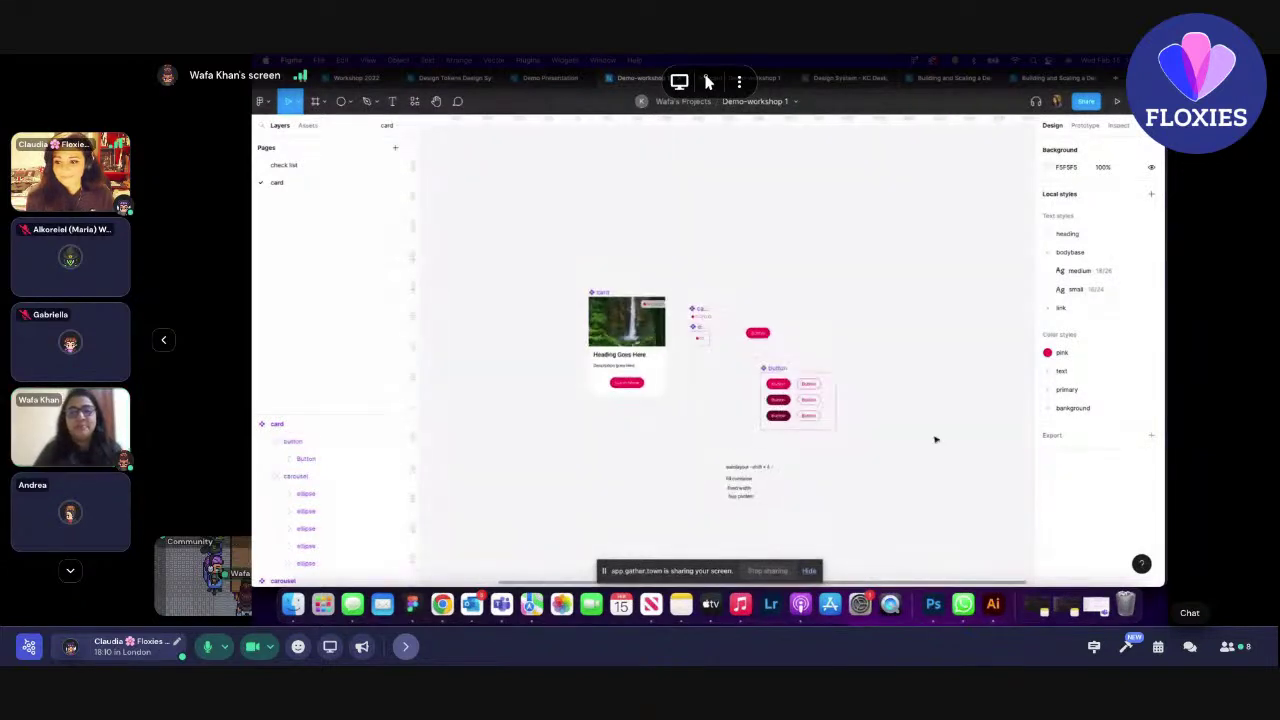
scroll(891, 454, "up", 2)
scroll(846, 431, "up", 5)
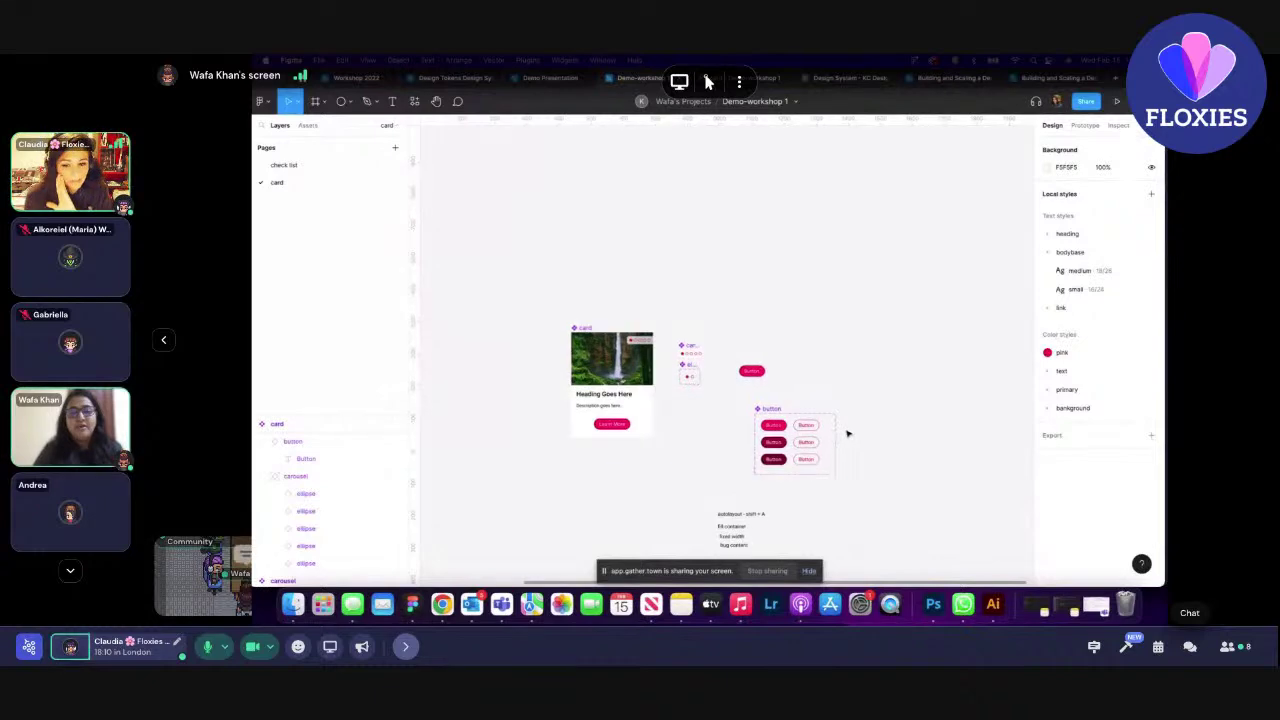
scroll(917, 439, "down", 4)
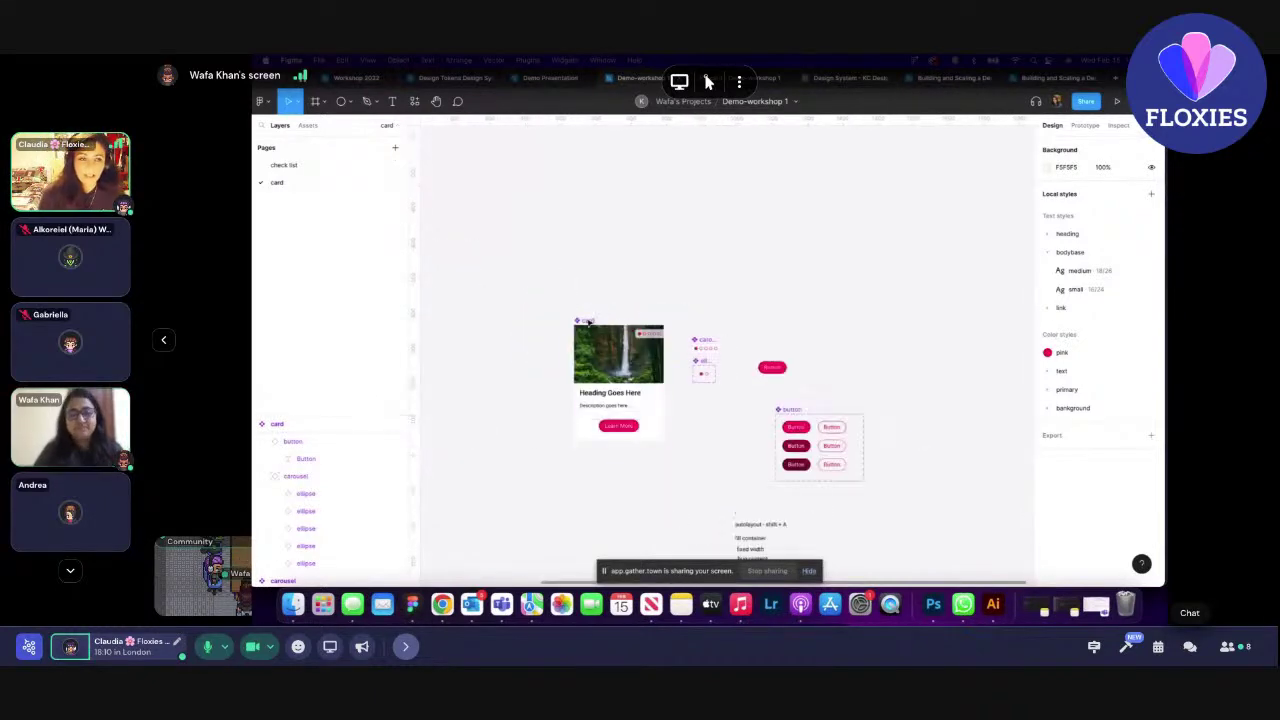
left_click_drag(617, 383, 622, 428)
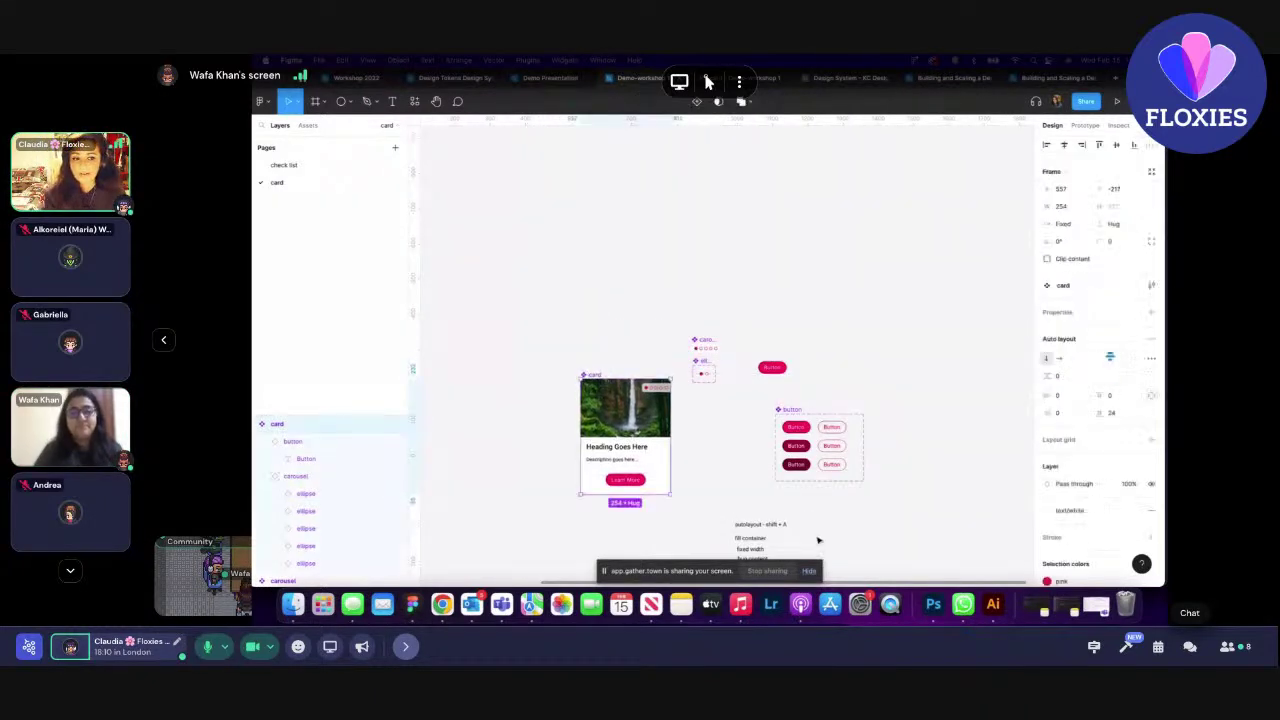
- Move the auto layout notes directly beneath the button component set and delete the loose button instance above the set
scroll(817, 537, "down", 5)
left_click_drag(731, 383, 803, 506)
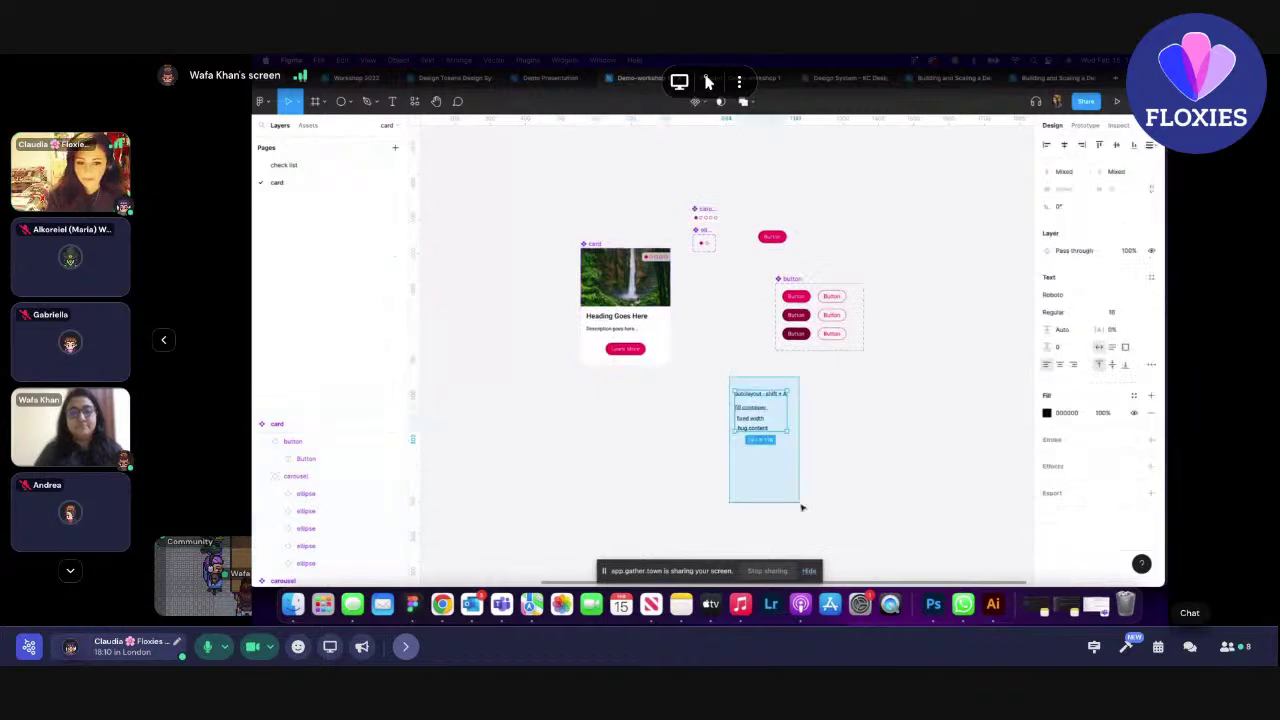
left_click_drag(777, 423, 820, 398)
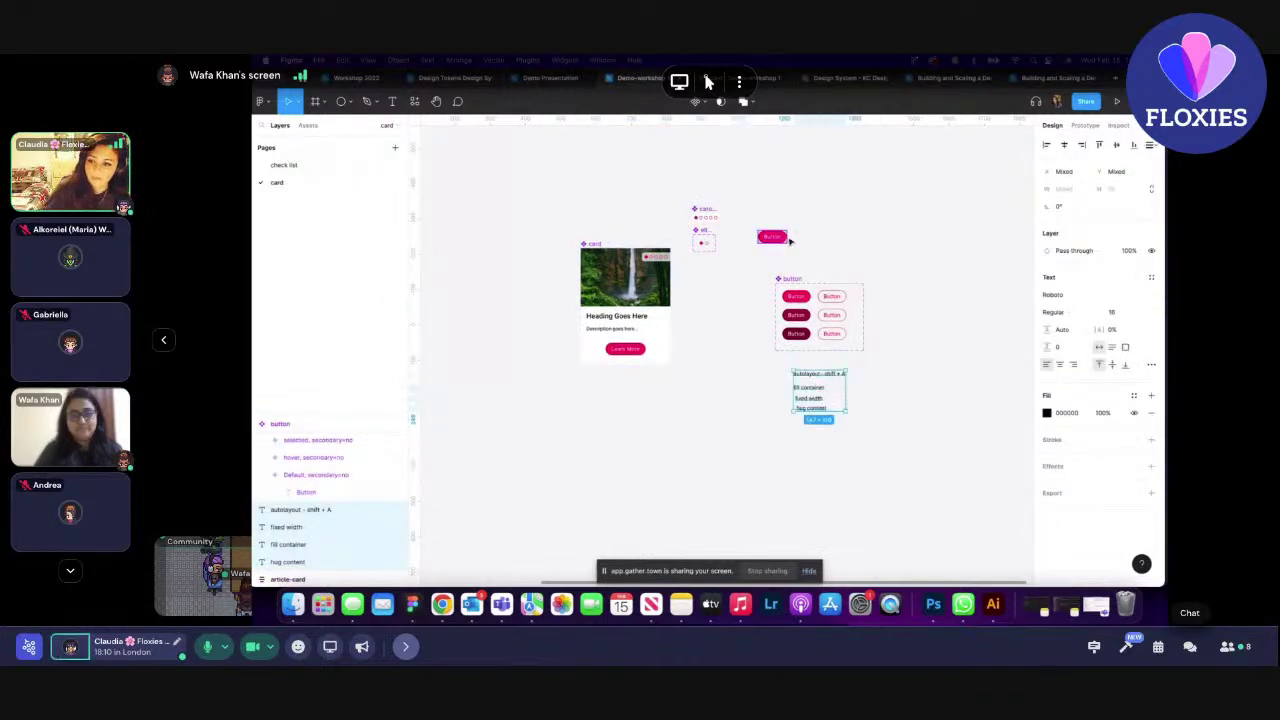
left_click(780, 238)
key("Delete")
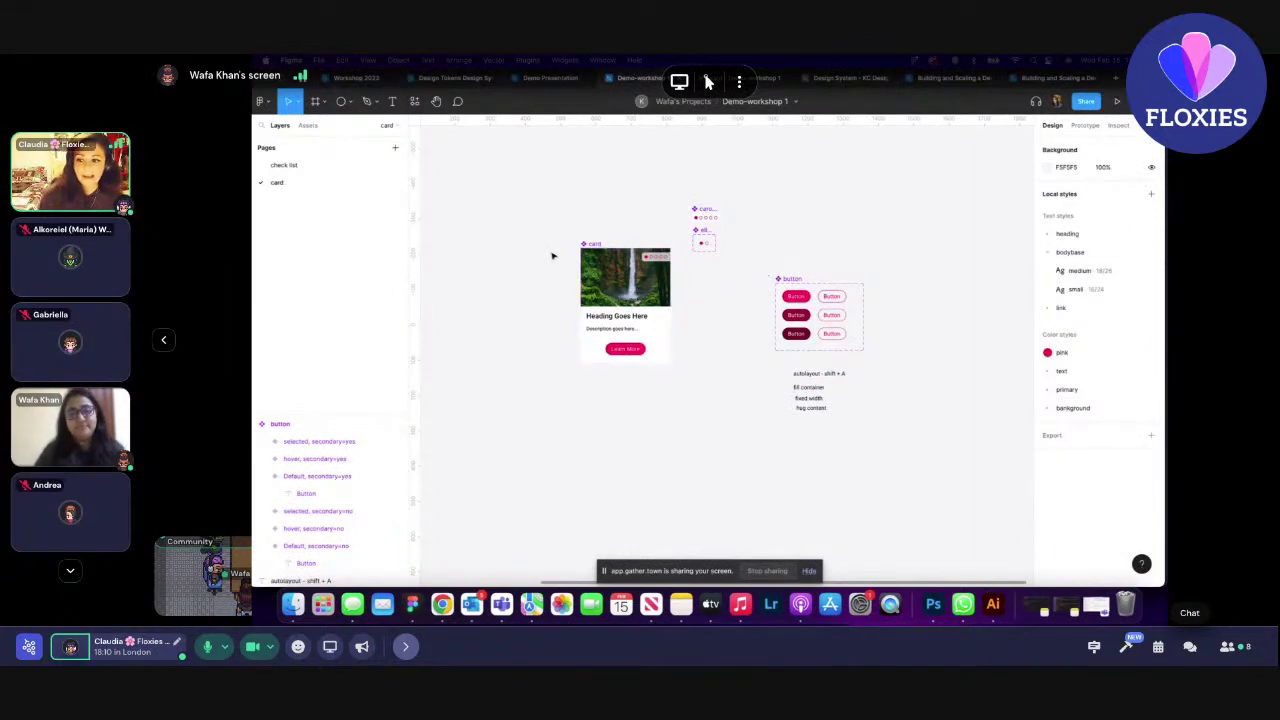
- Inspect the card's carousel and article image along with the standalone carousel and ellipse components
left_click(645, 260)
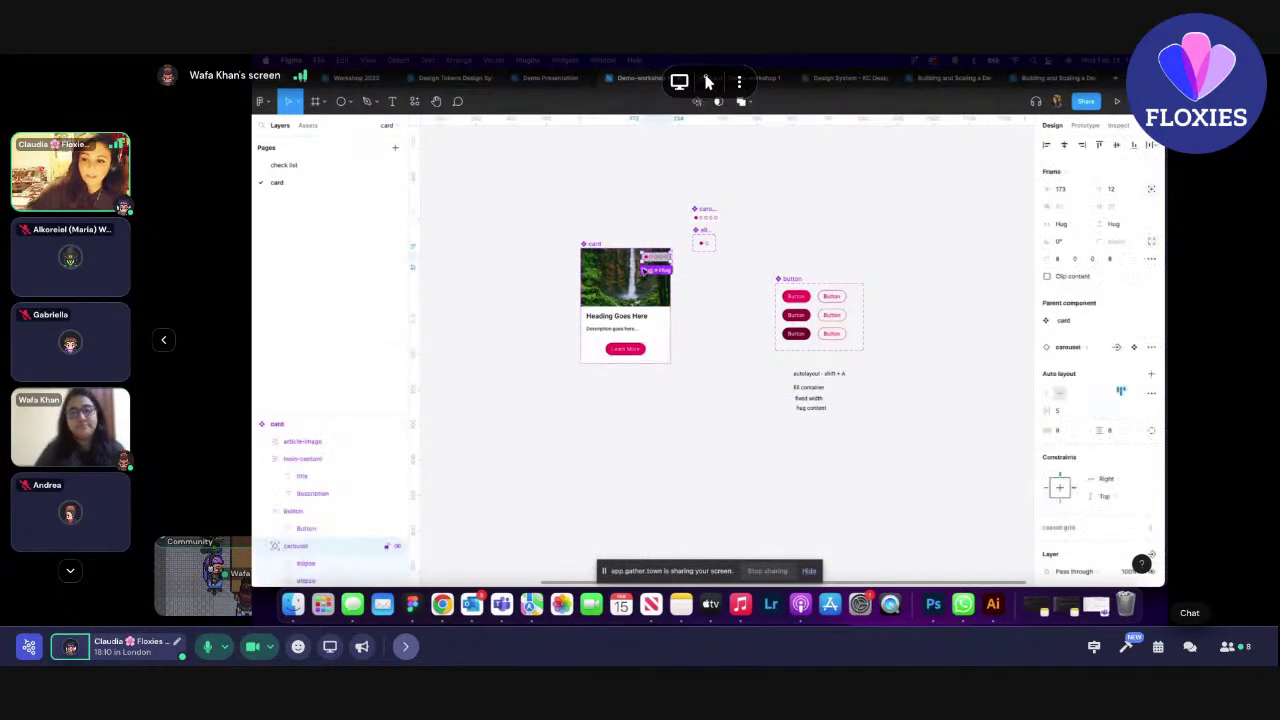
left_click(645, 275)
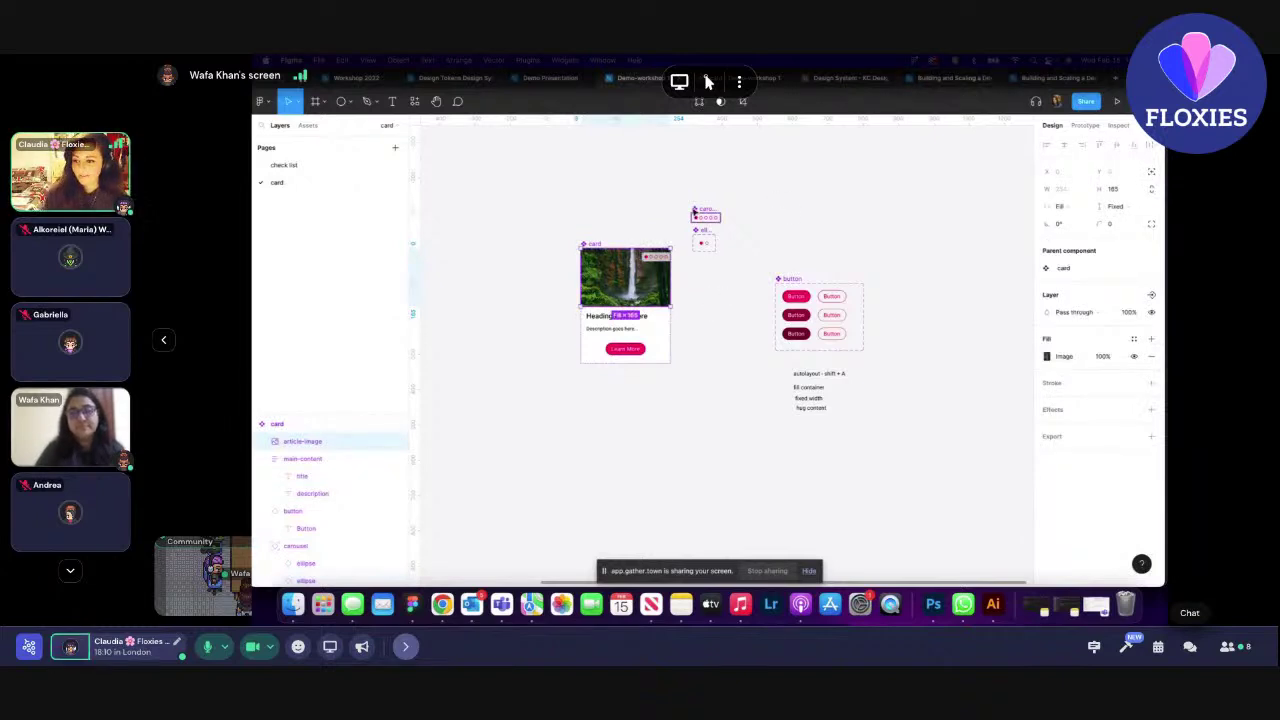
left_click_drag(679, 199, 748, 287)
left_click(723, 217)
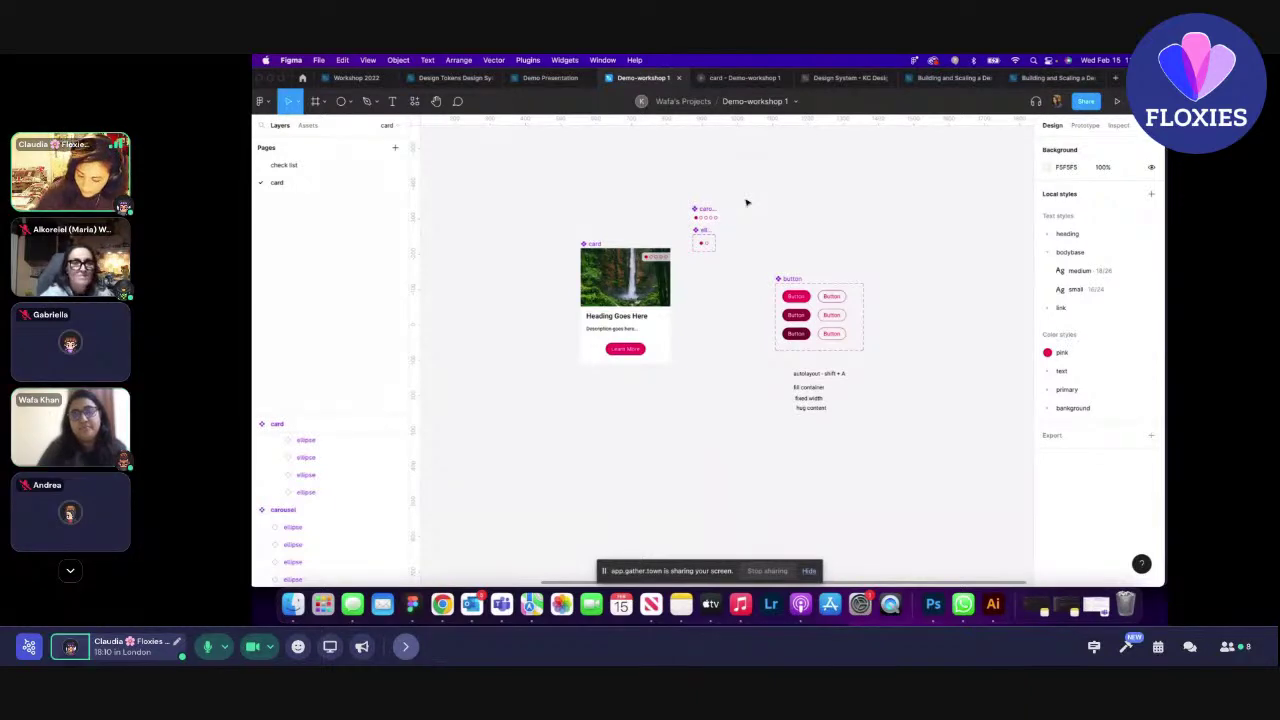
- Check the meeting chat from the Gather room and return to the enlarged shared screen with the chat closed
left_click(706, 80)
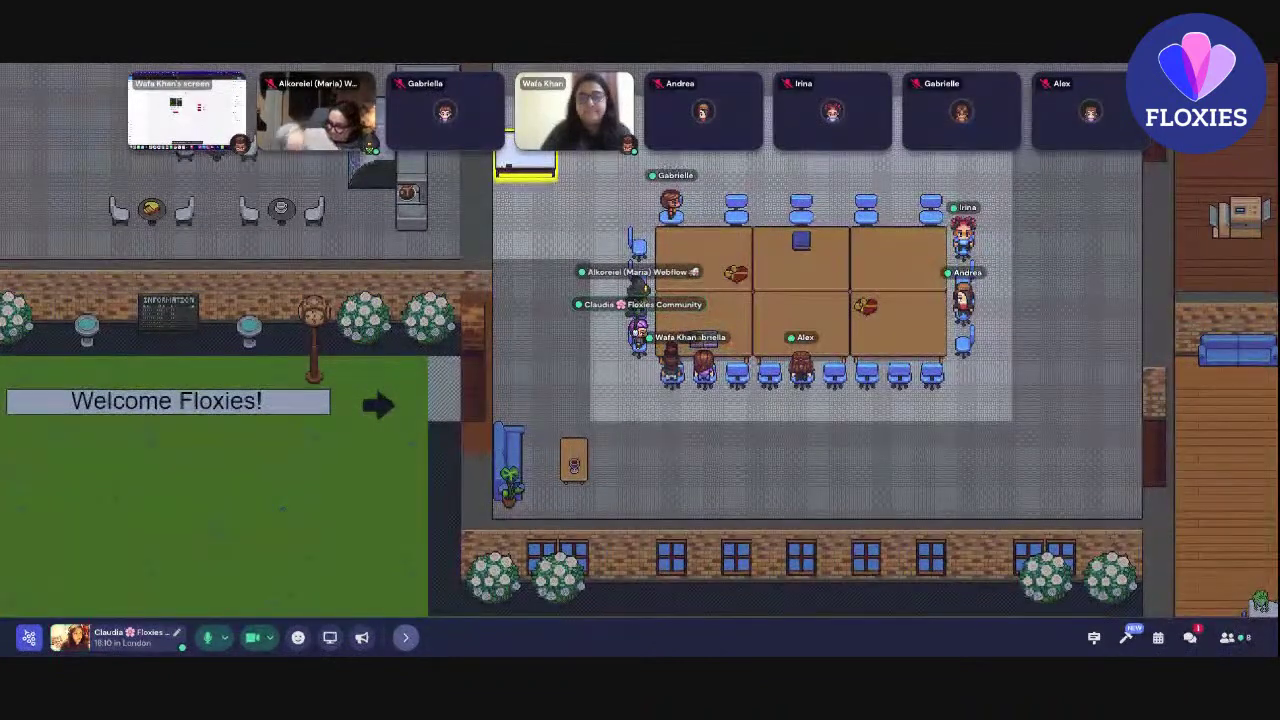
mouse_move(853, 128)
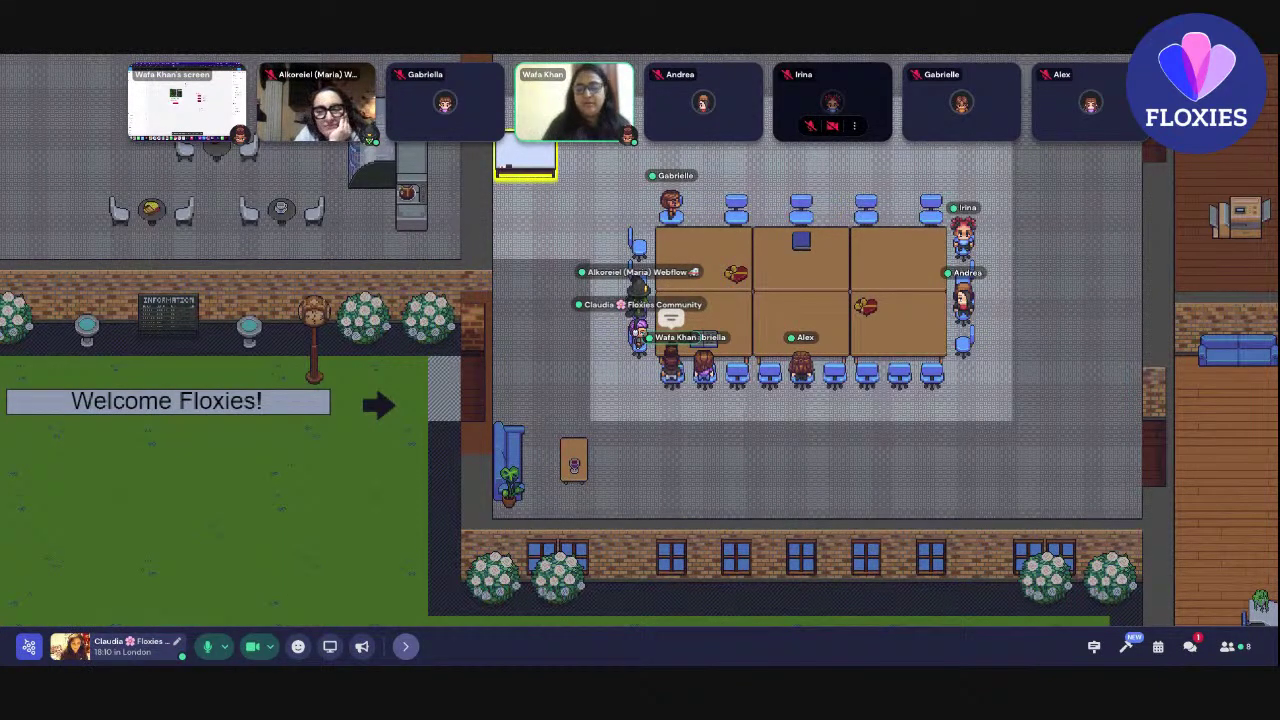
left_click(1189, 648)
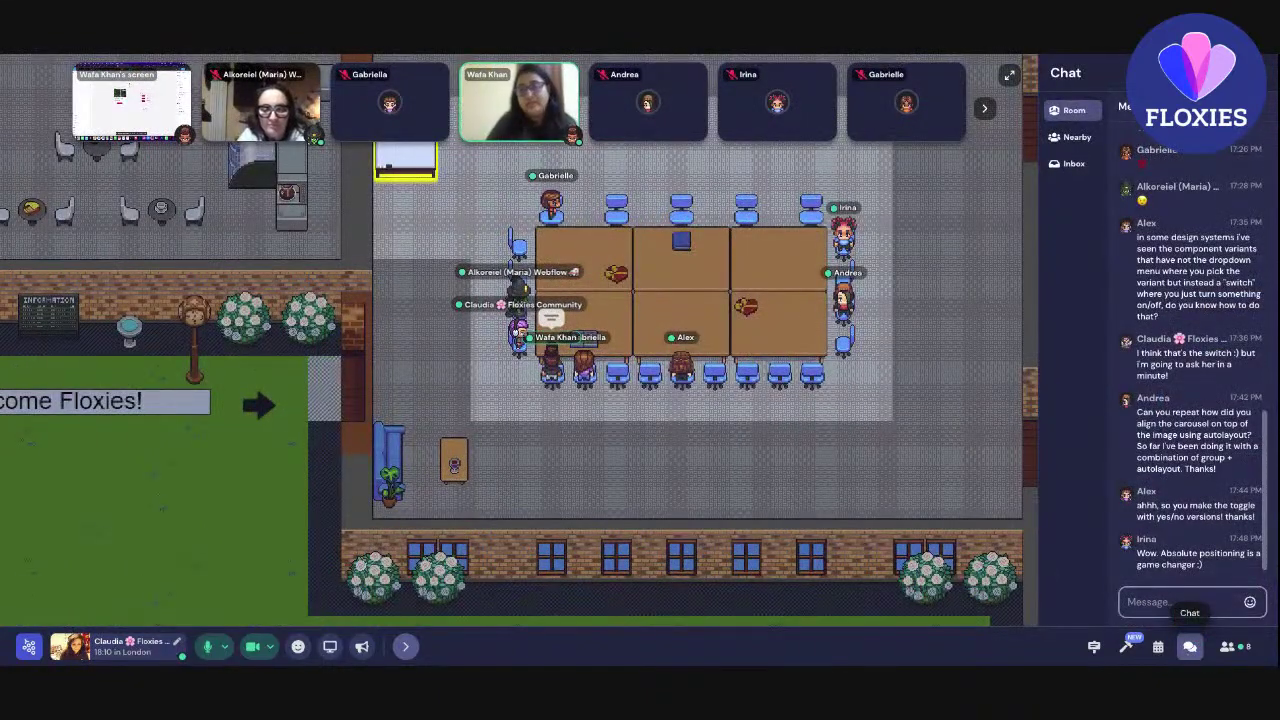
left_click(1189, 646)
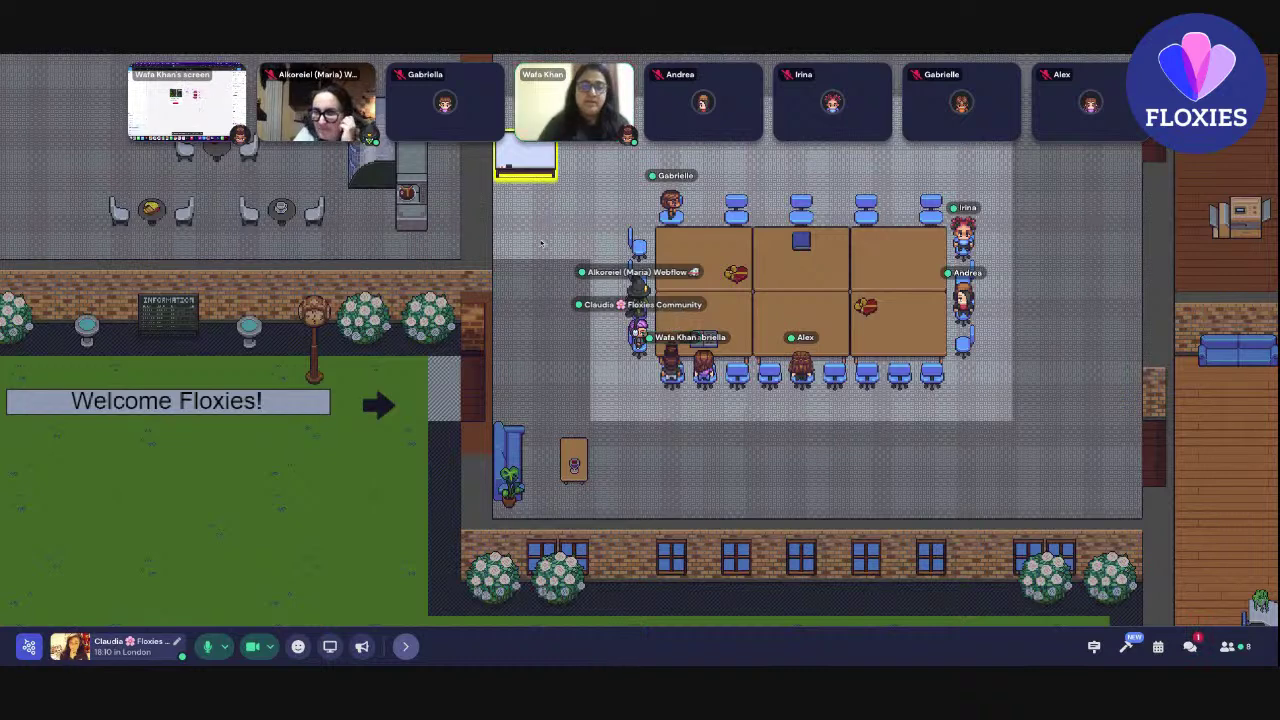
mouse_move(235, 118)
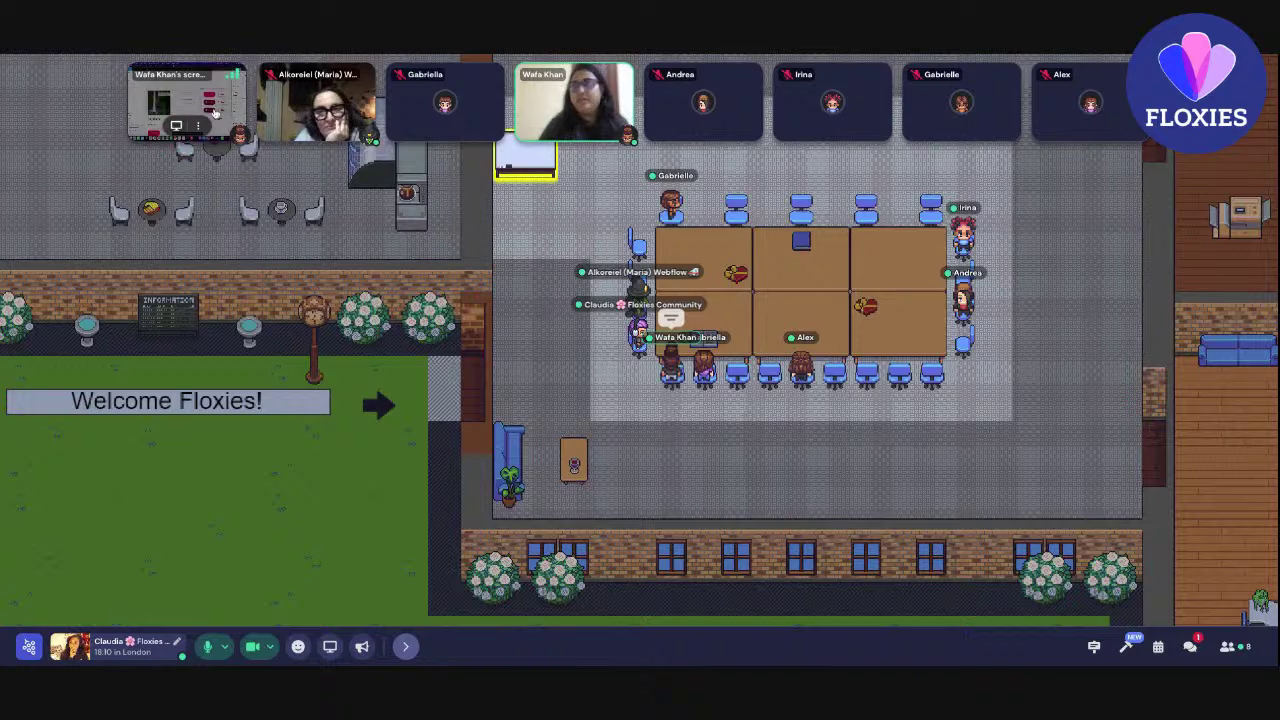
left_click(210, 108)
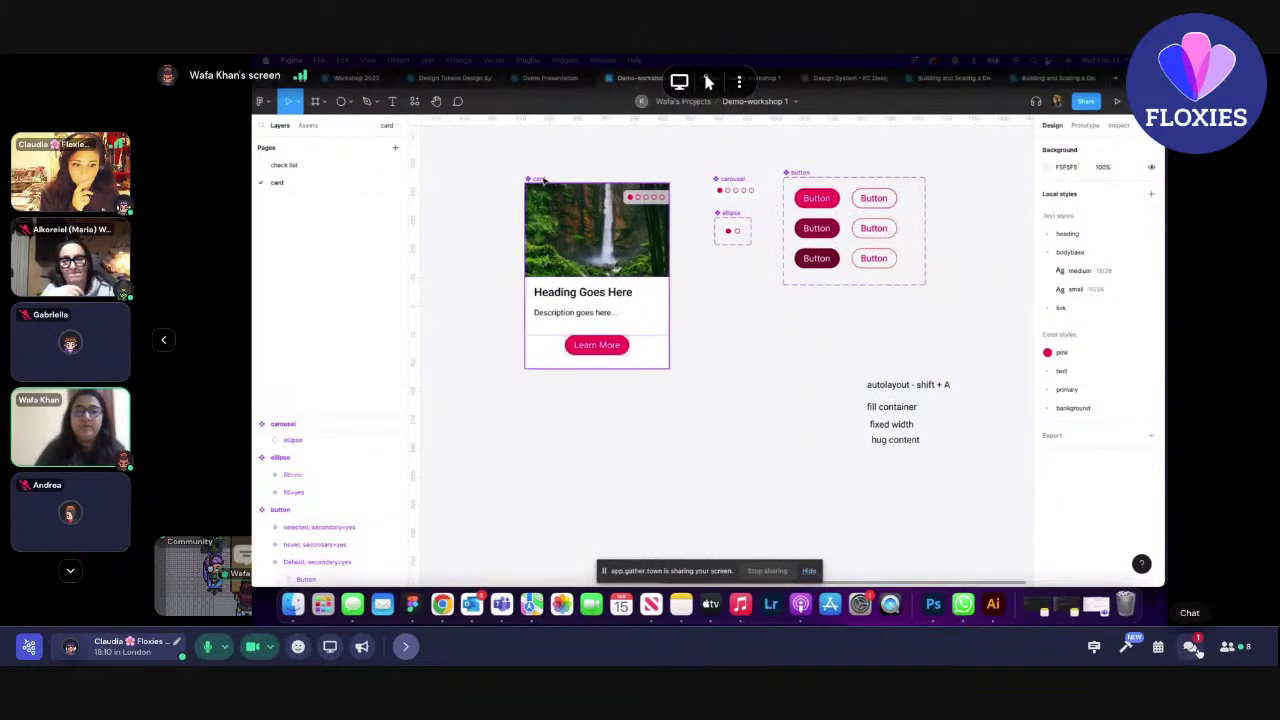
left_click(1193, 647)
left_click(1193, 647)
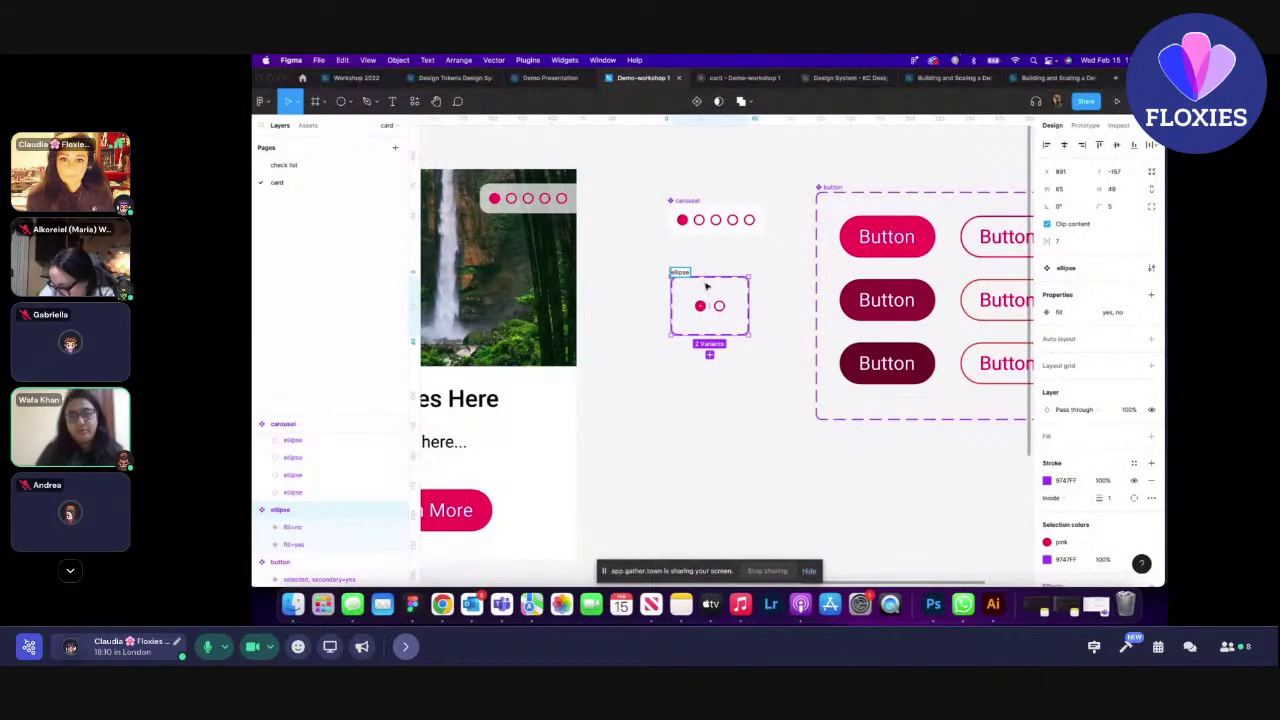
- Rename the ellipse component set to .ellipse and check the meeting chat
mouse_move(748, 171)
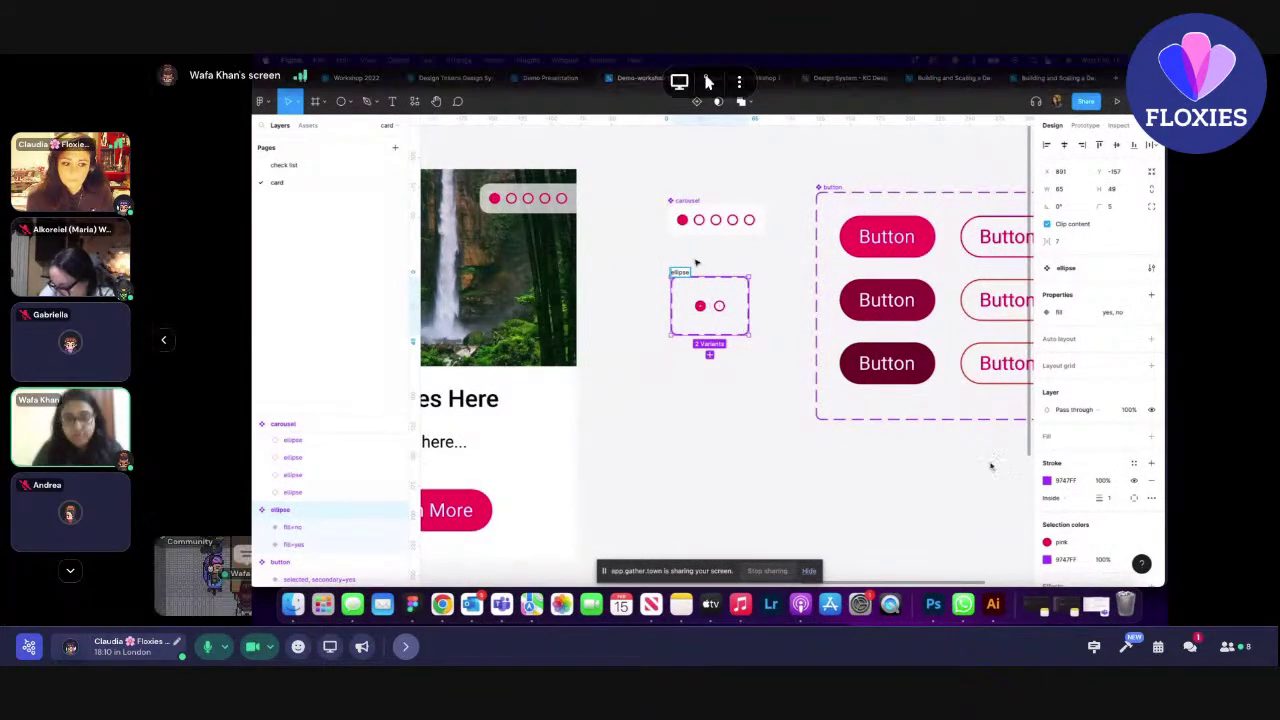
left_click(1190, 647)
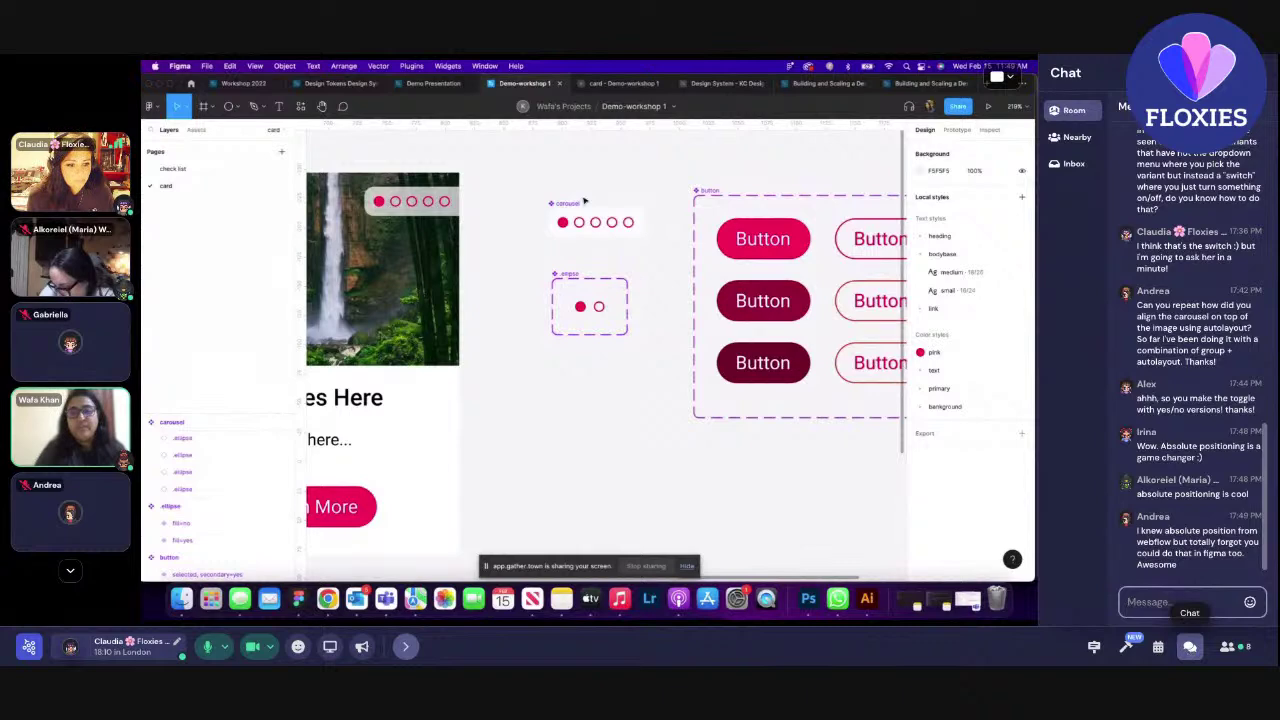
left_click(1190, 647)
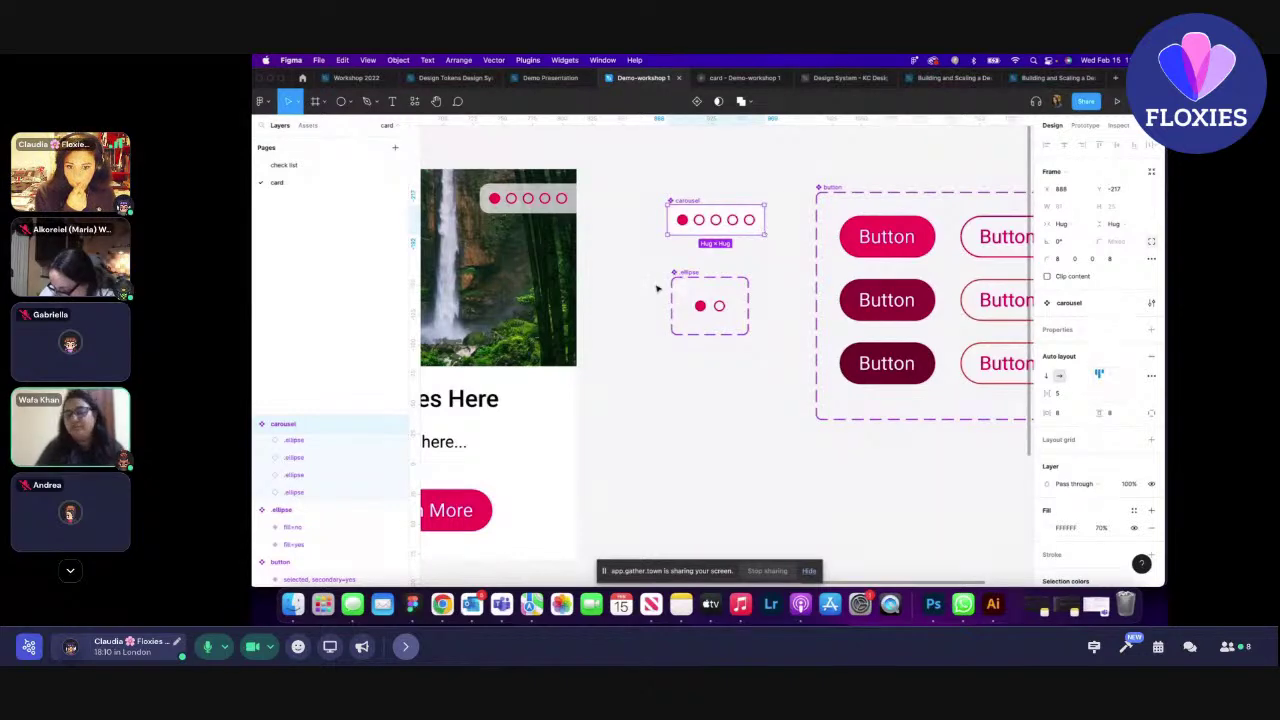
- Examine the .ellipse component set up close, check the meeting chat, and return to the overview of all components
scroll(660, 283, "up", 5)
left_click(692, 275)
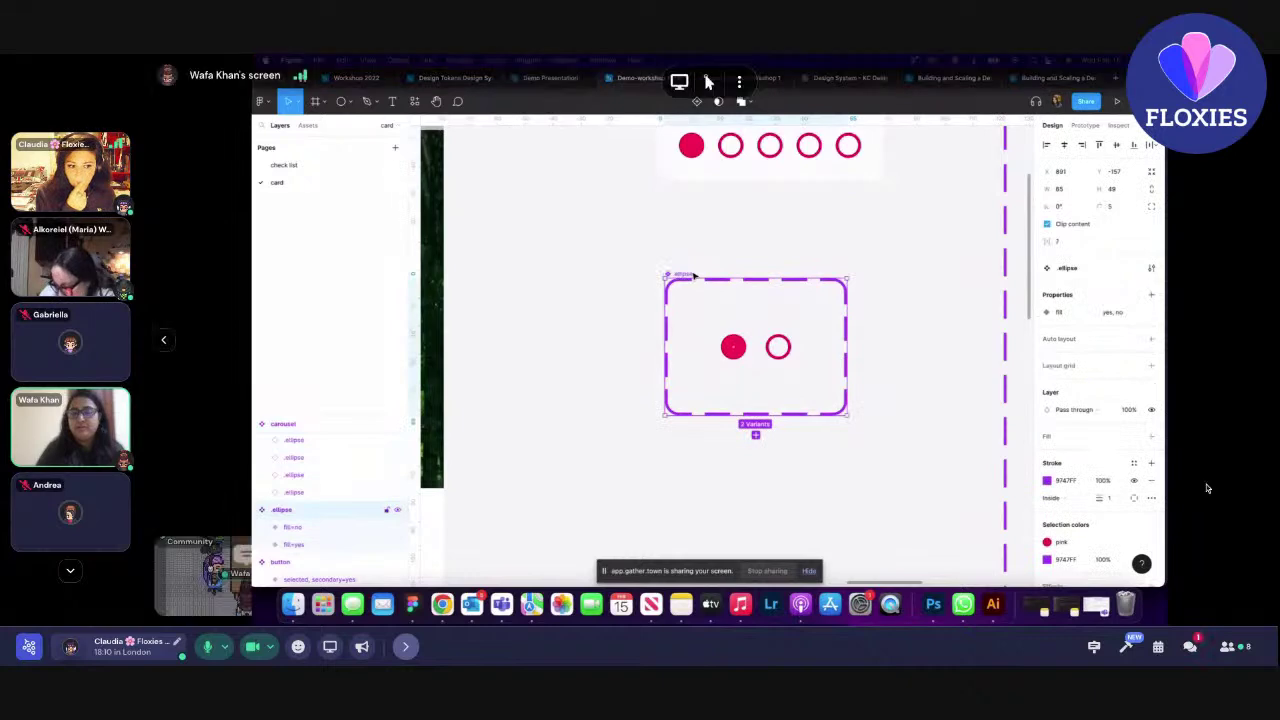
left_click(1191, 649)
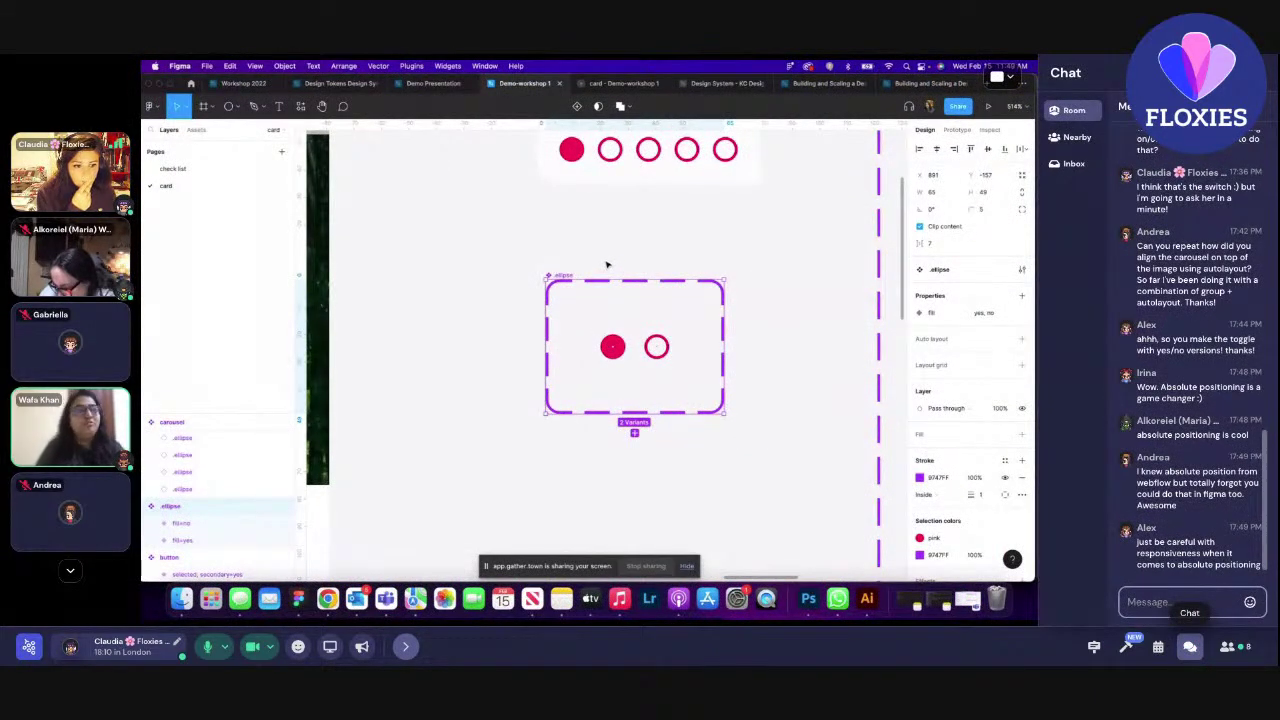
left_click(1190, 646)
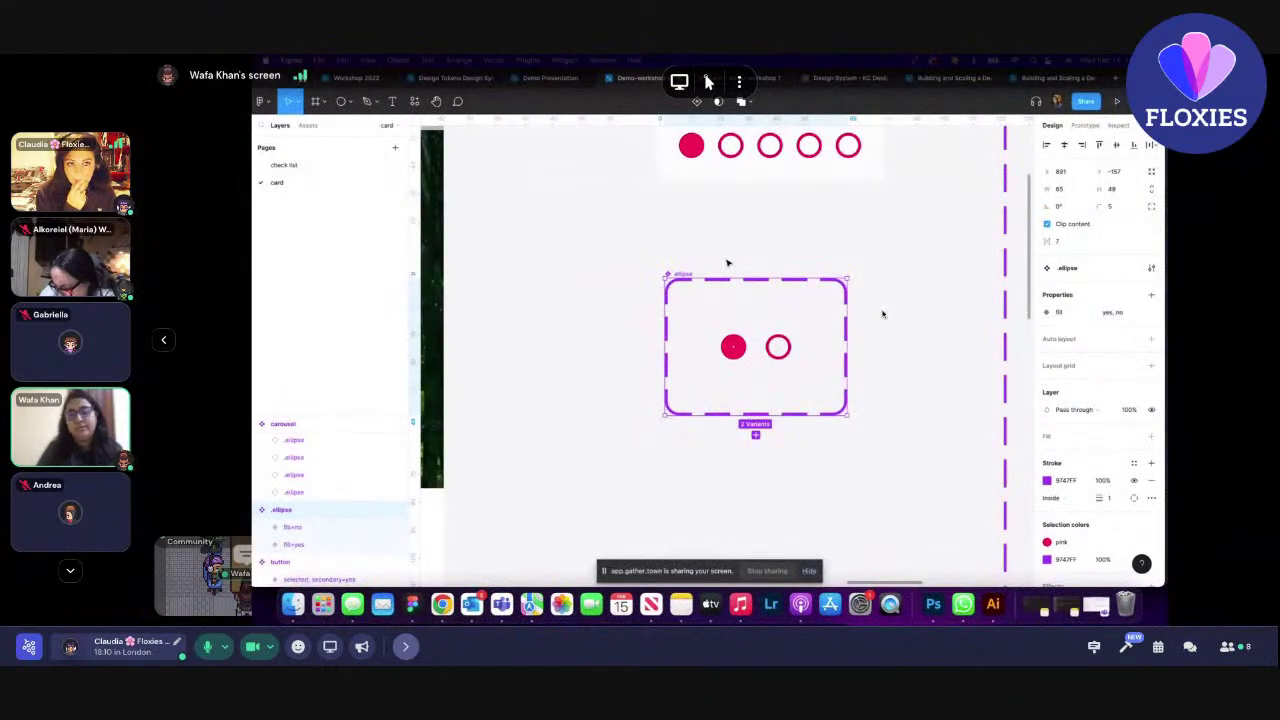
left_click(873, 348)
scroll(874, 349, "down", 10)
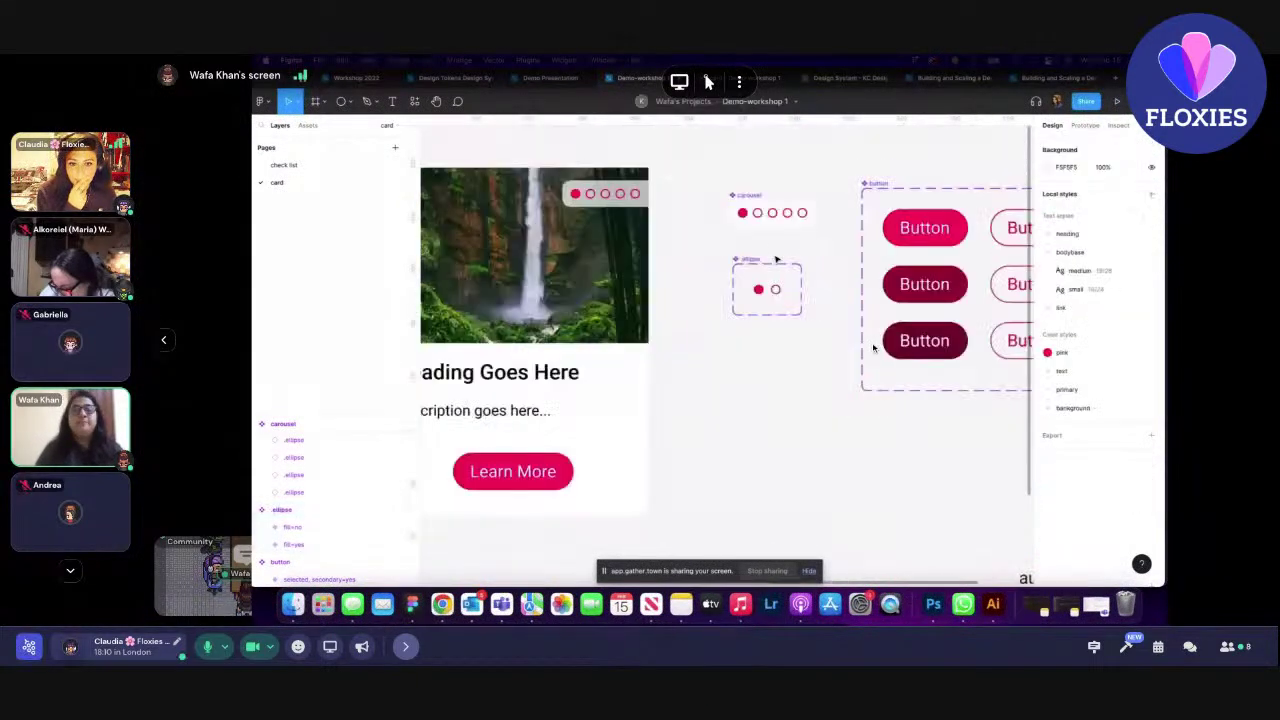
scroll(772, 265, "down", 3)
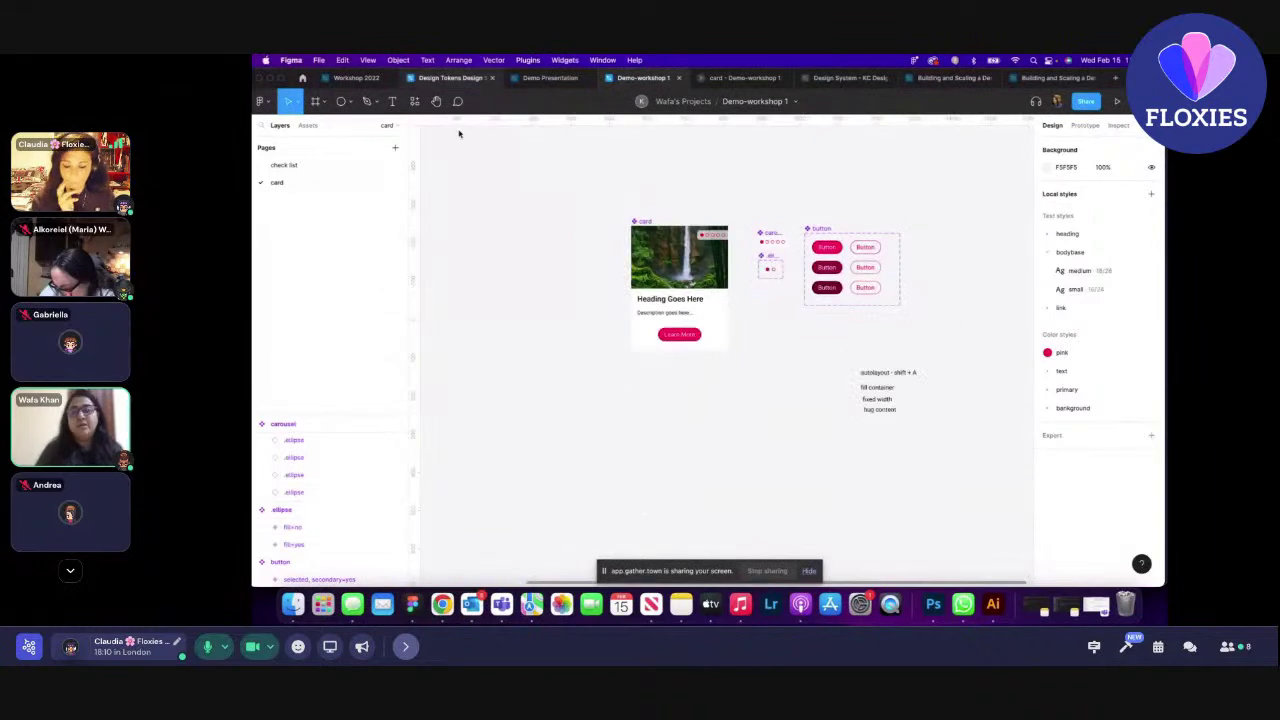
- Bring up the Publish library dialog for Demo-workshop 1 and expand its hidden items to review what is excluded
left_click(306, 124)
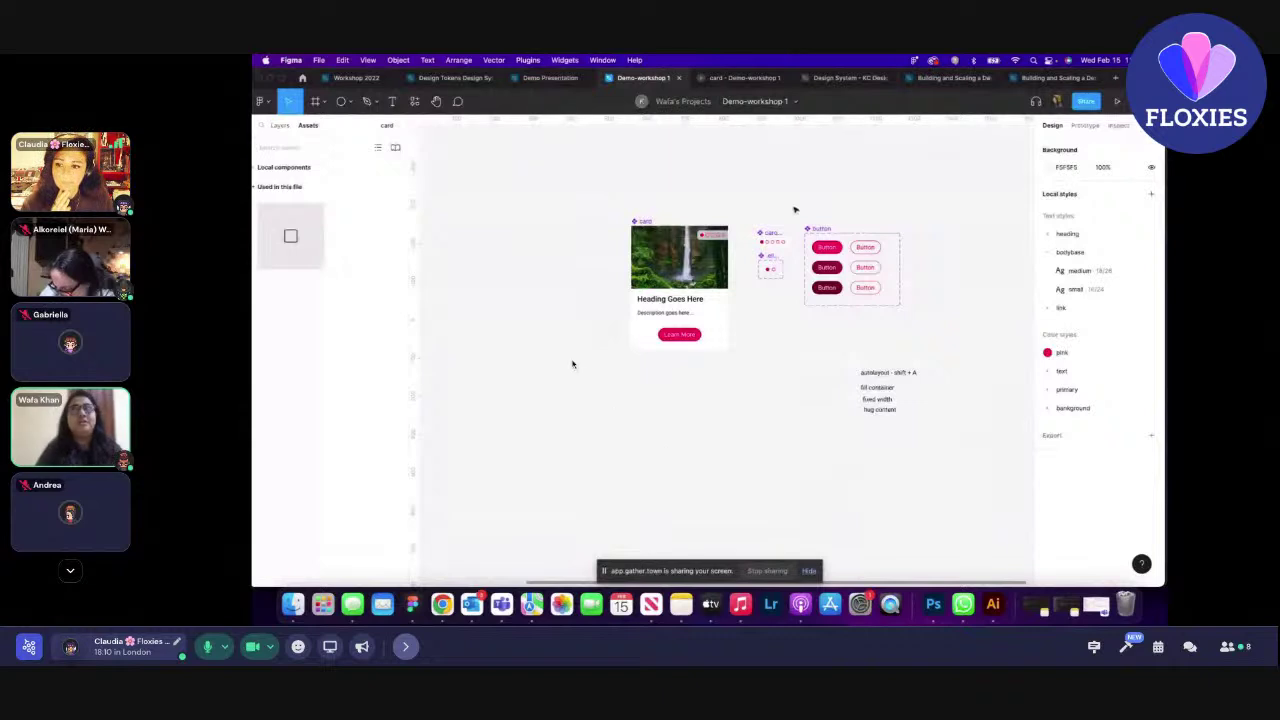
left_click(395, 148)
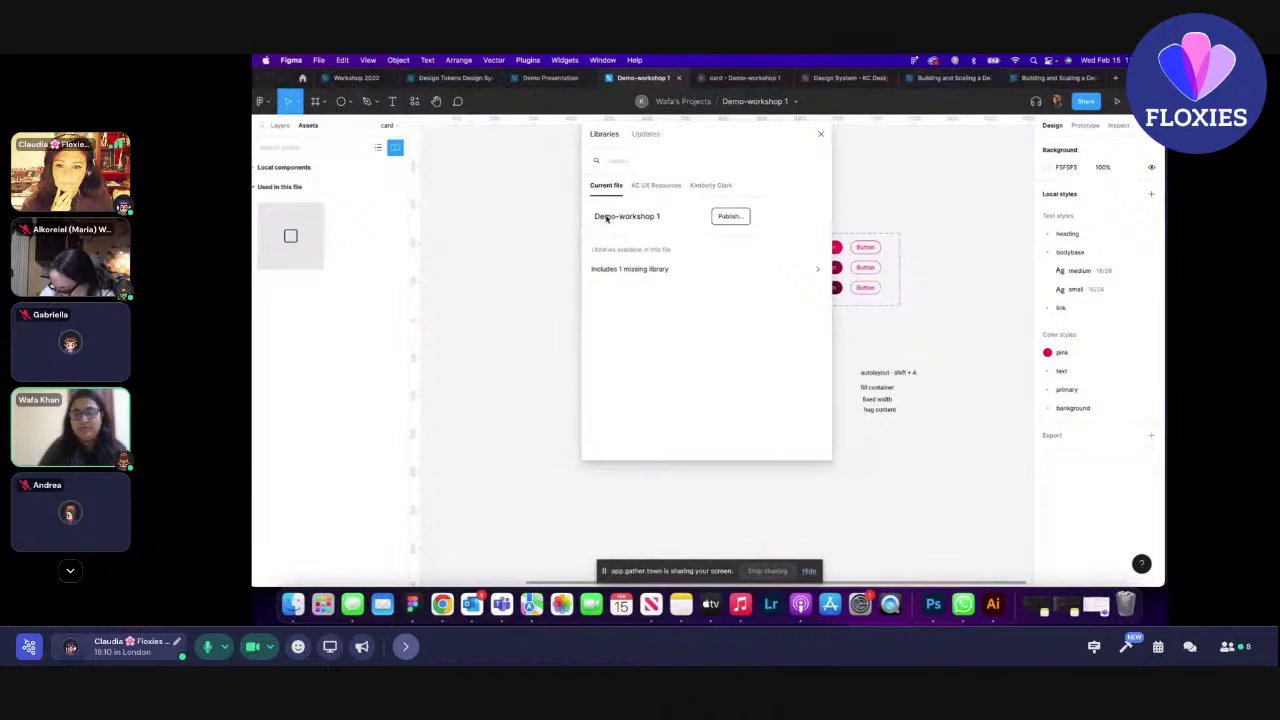
left_click(730, 217)
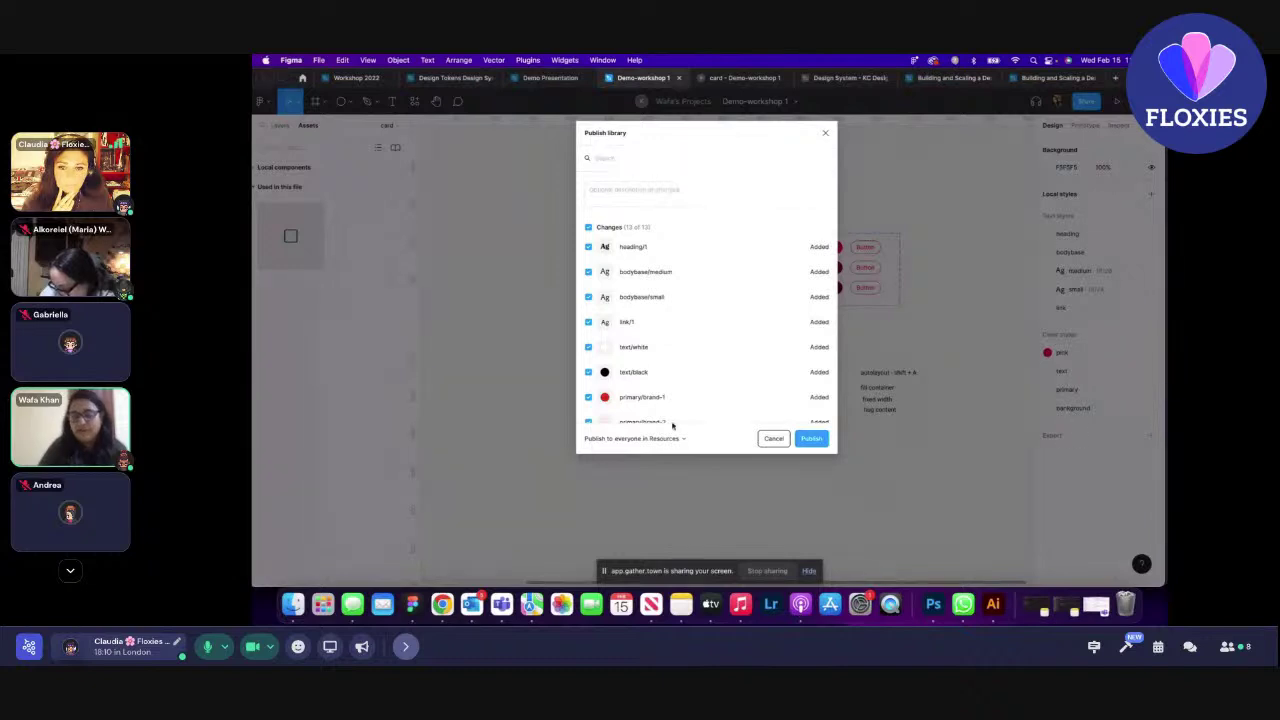
scroll(672, 426, "down", 5)
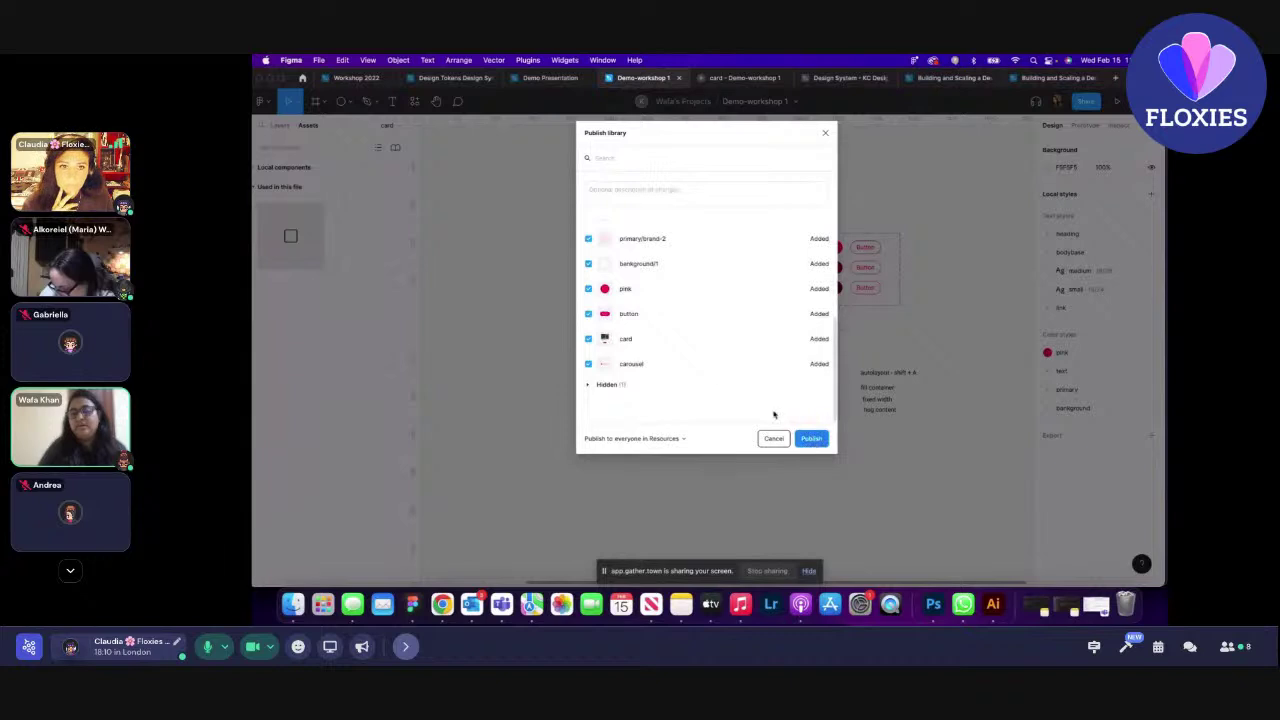
left_click(590, 385)
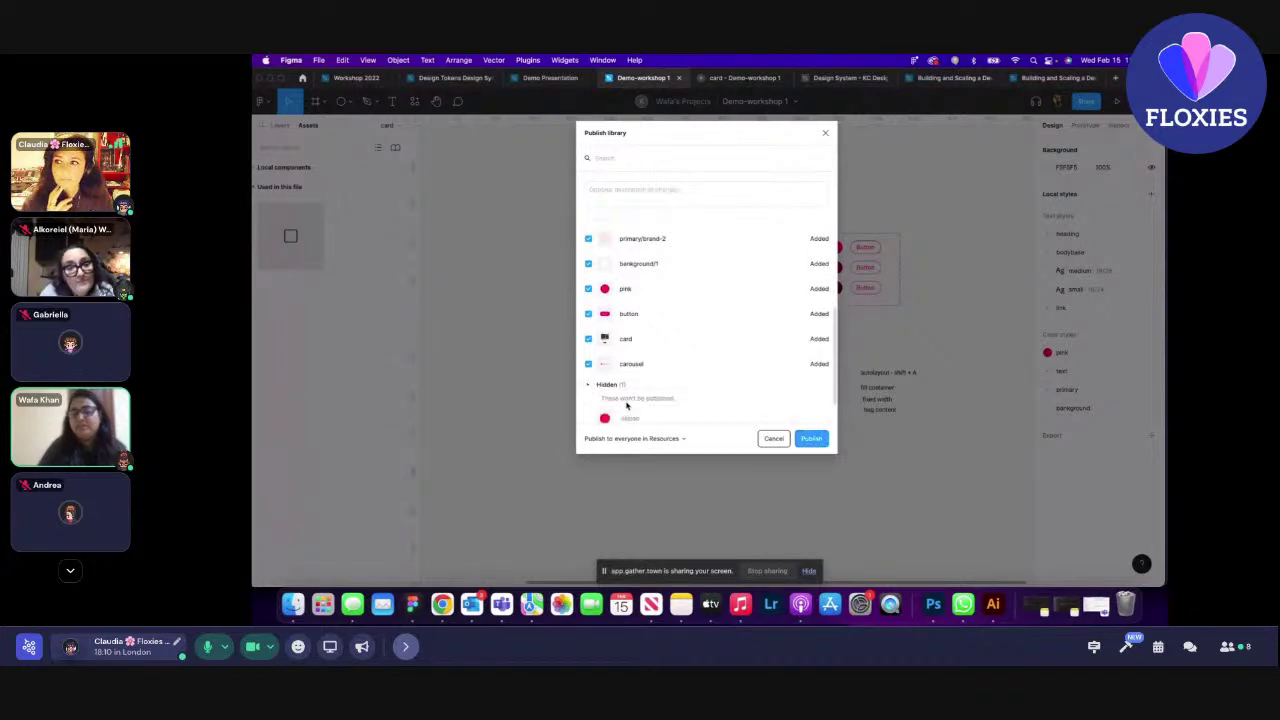
- Collapse the hidden items and publish the Demo-workshop 1 library
scroll(622, 398, "down", 1)
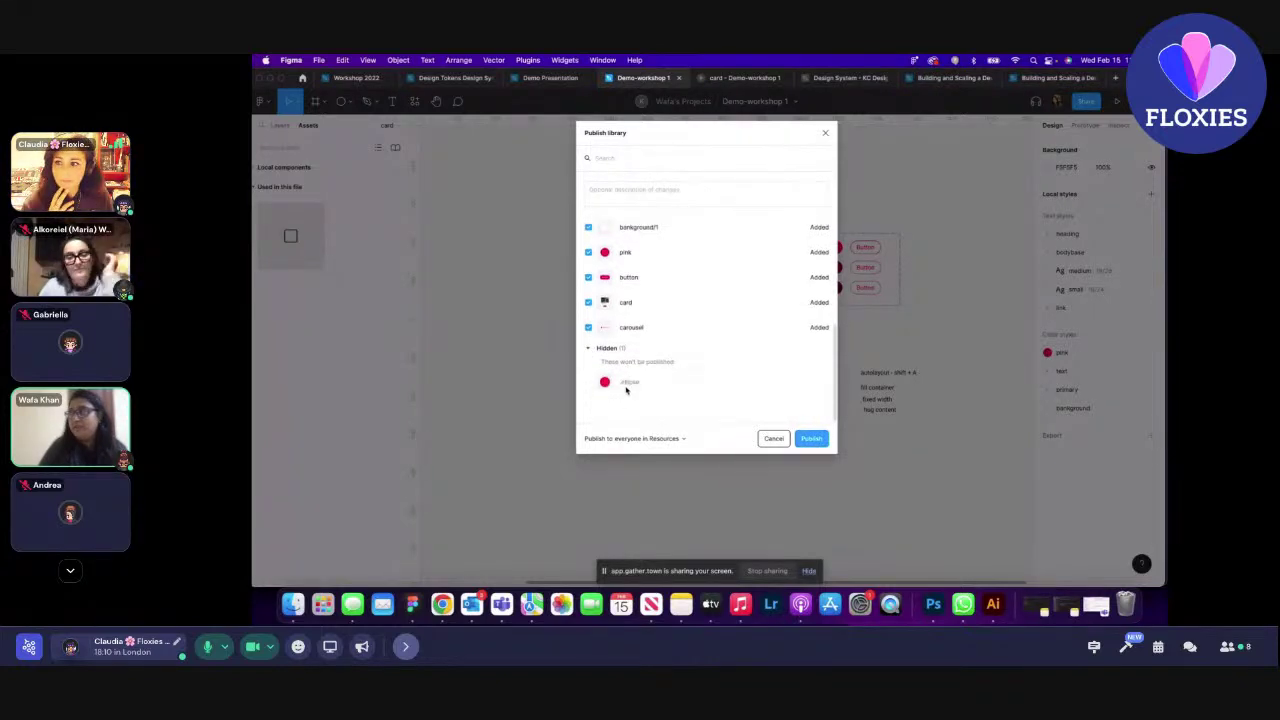
left_click(589, 349)
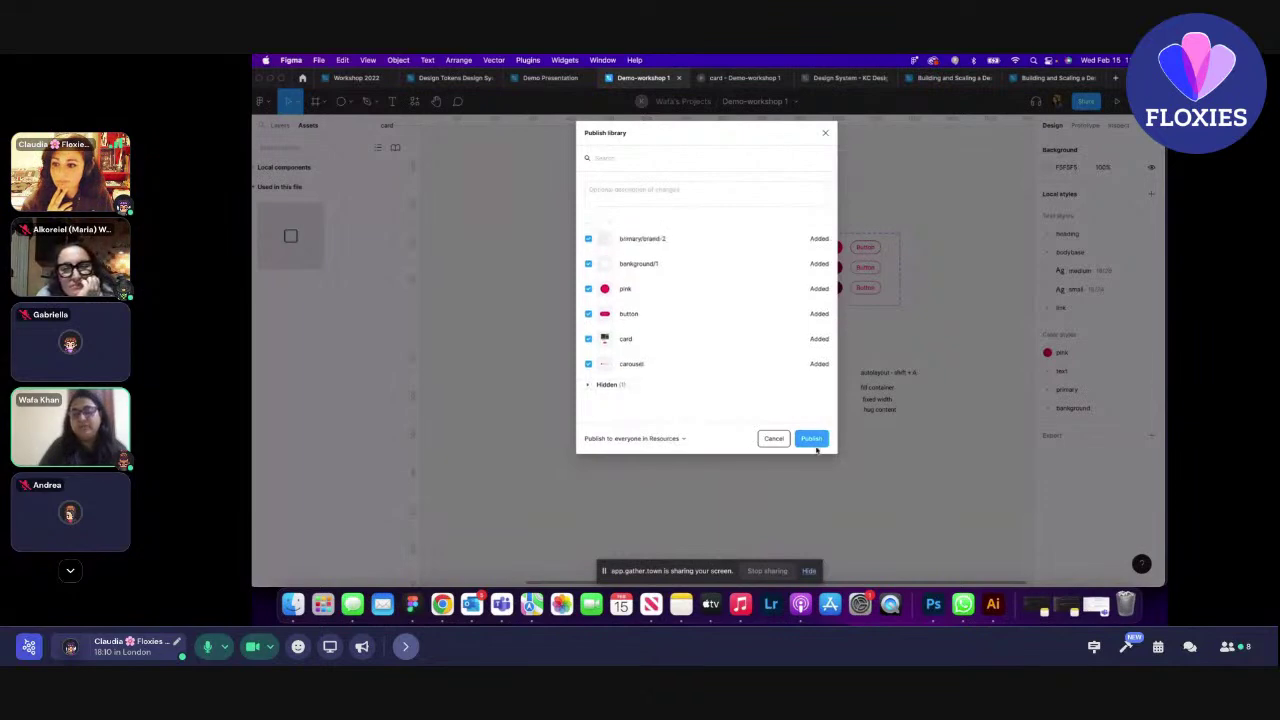
left_click(811, 438)
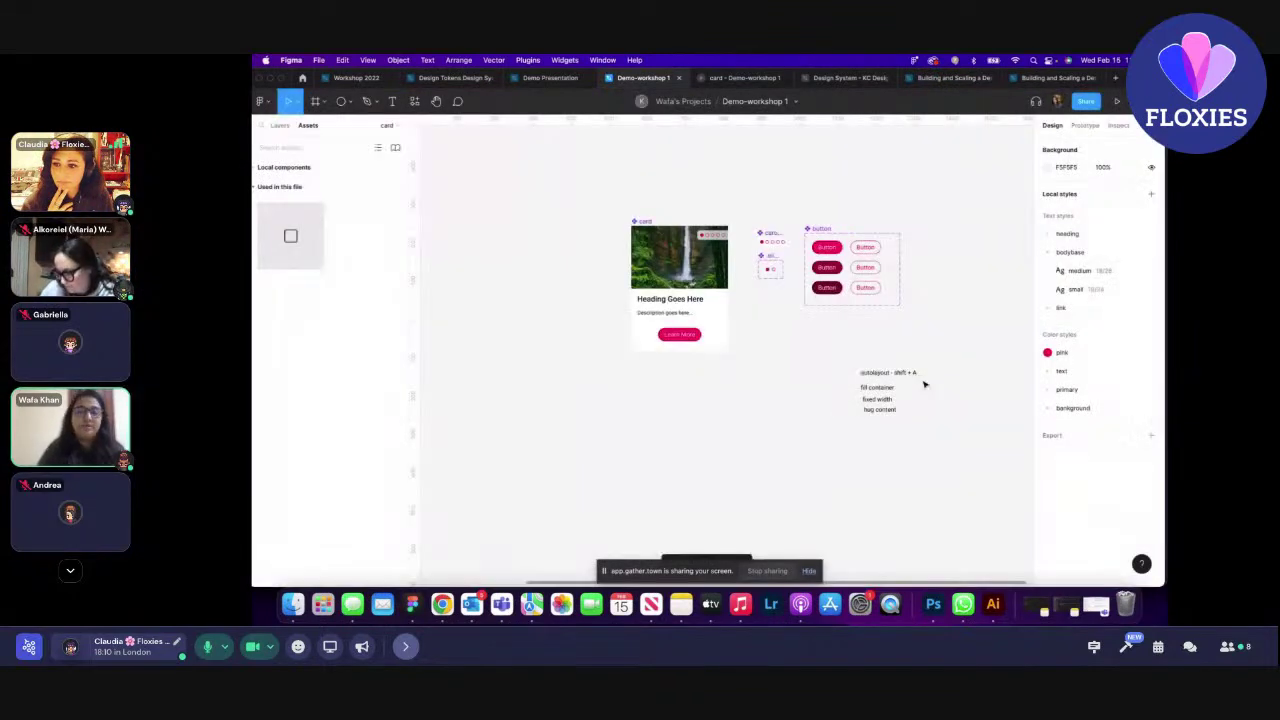
scroll(540, 430, "down", 3)
scroll(571, 463, "up", 4)
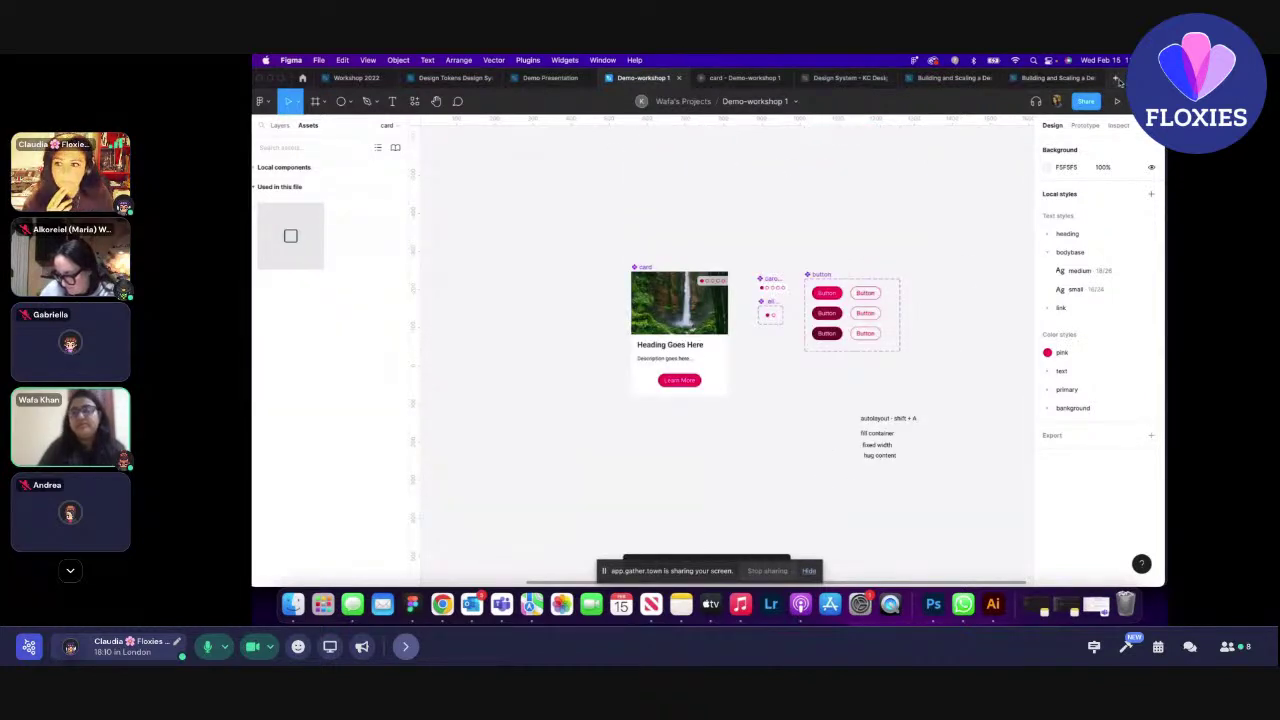
- Create a new design file and rename it project
left_click(1116, 79)
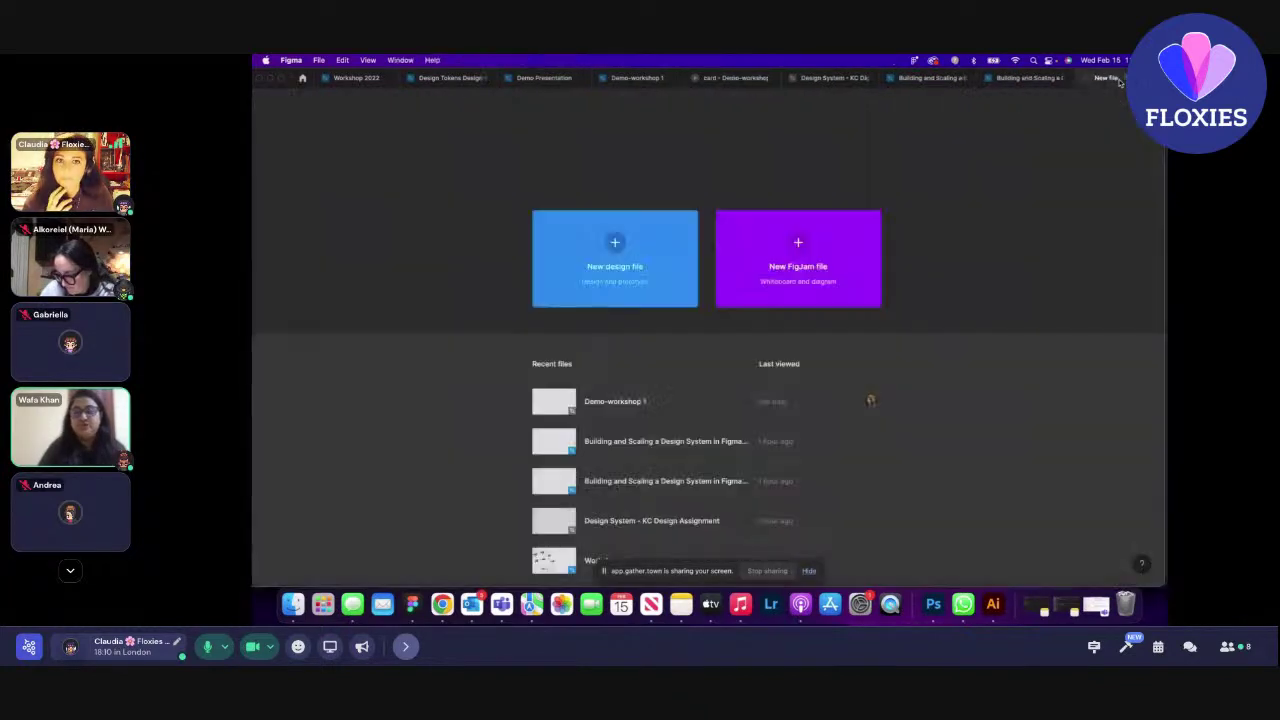
left_click(637, 234)
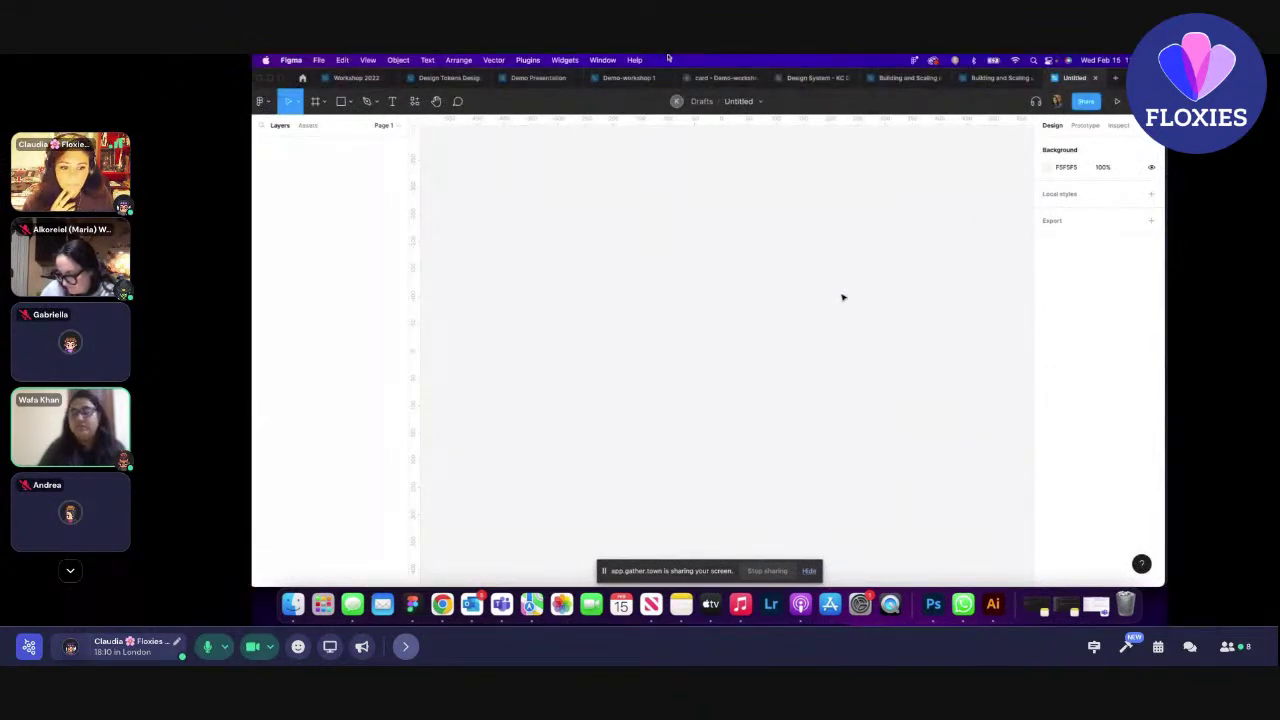
left_click(744, 101)
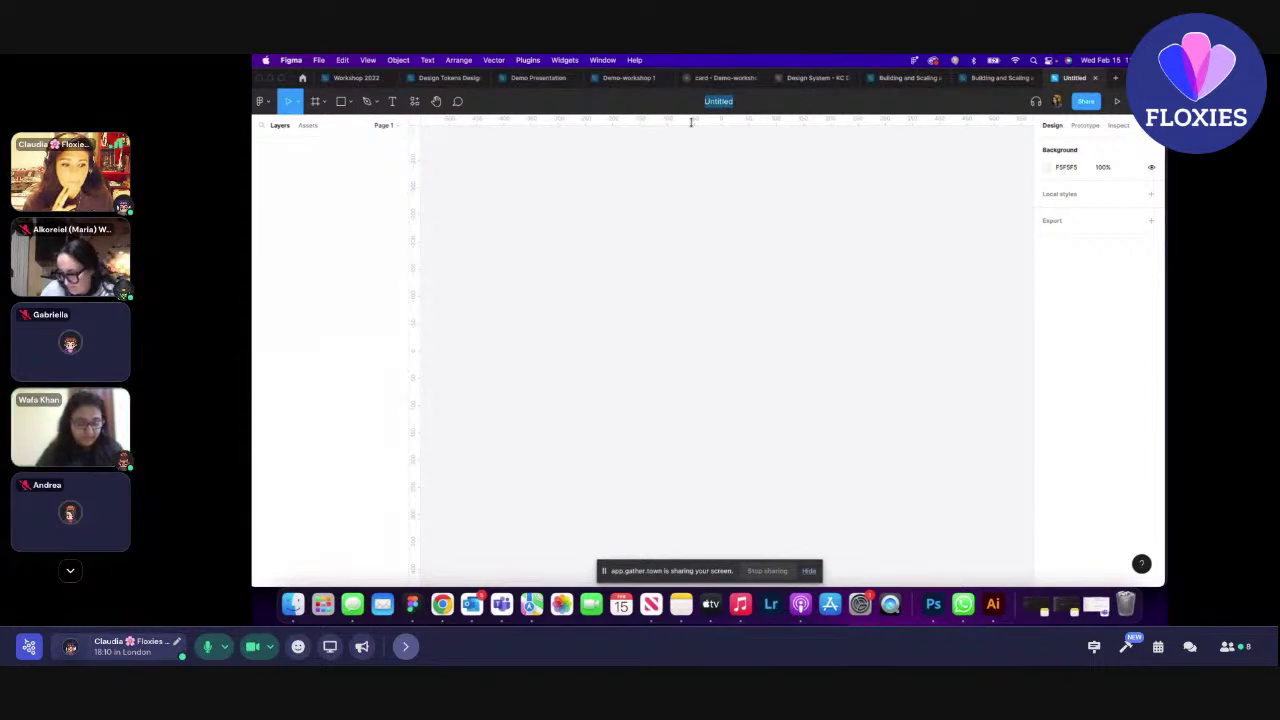
type("p")
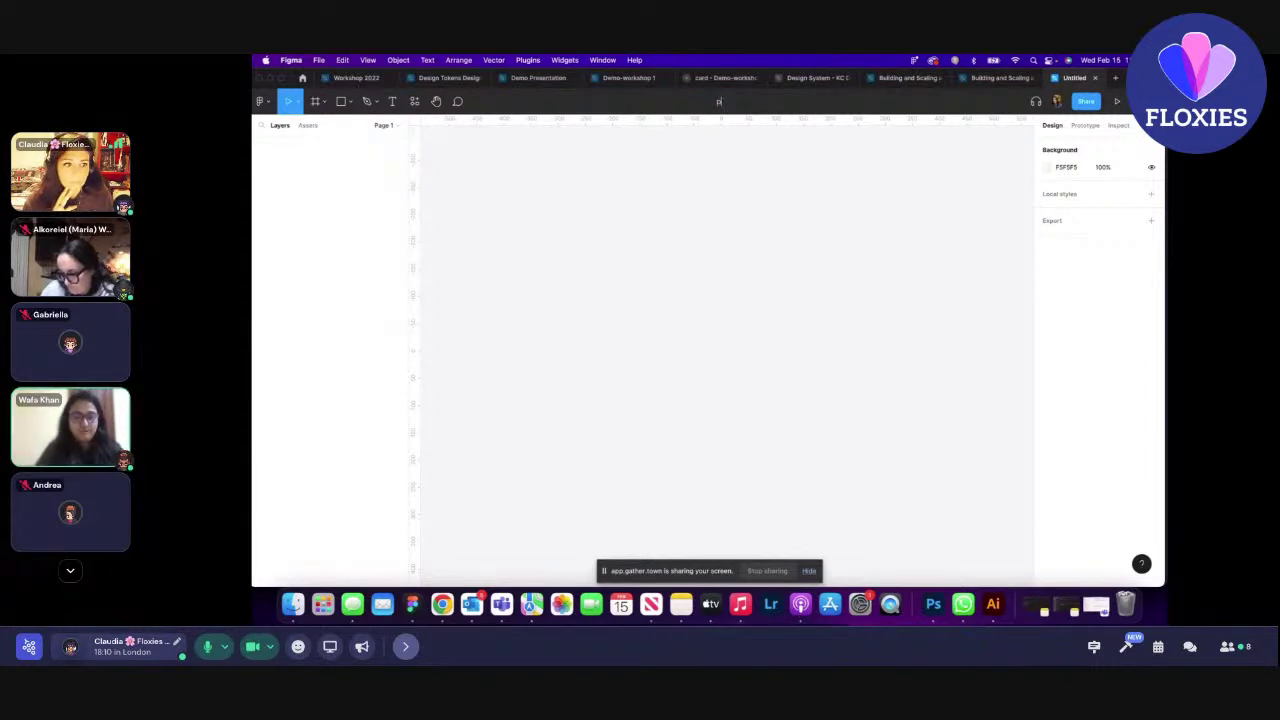
type("roject")
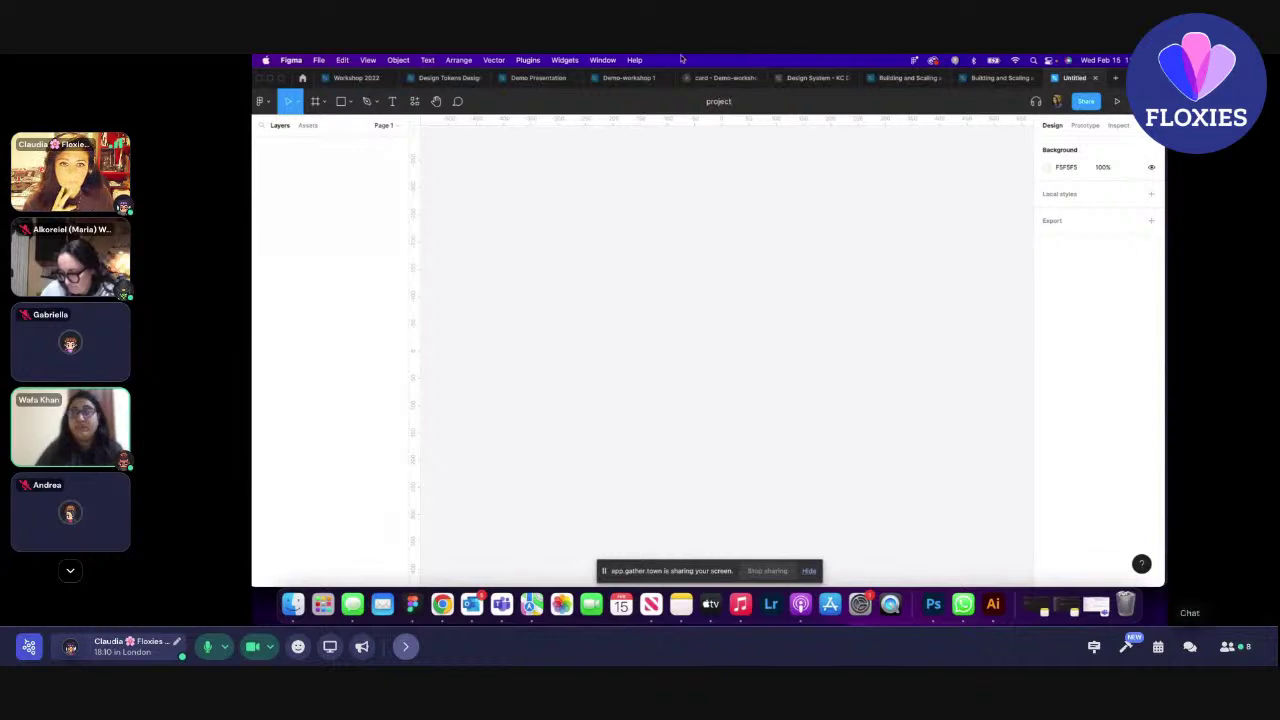
left_click(730, 256)
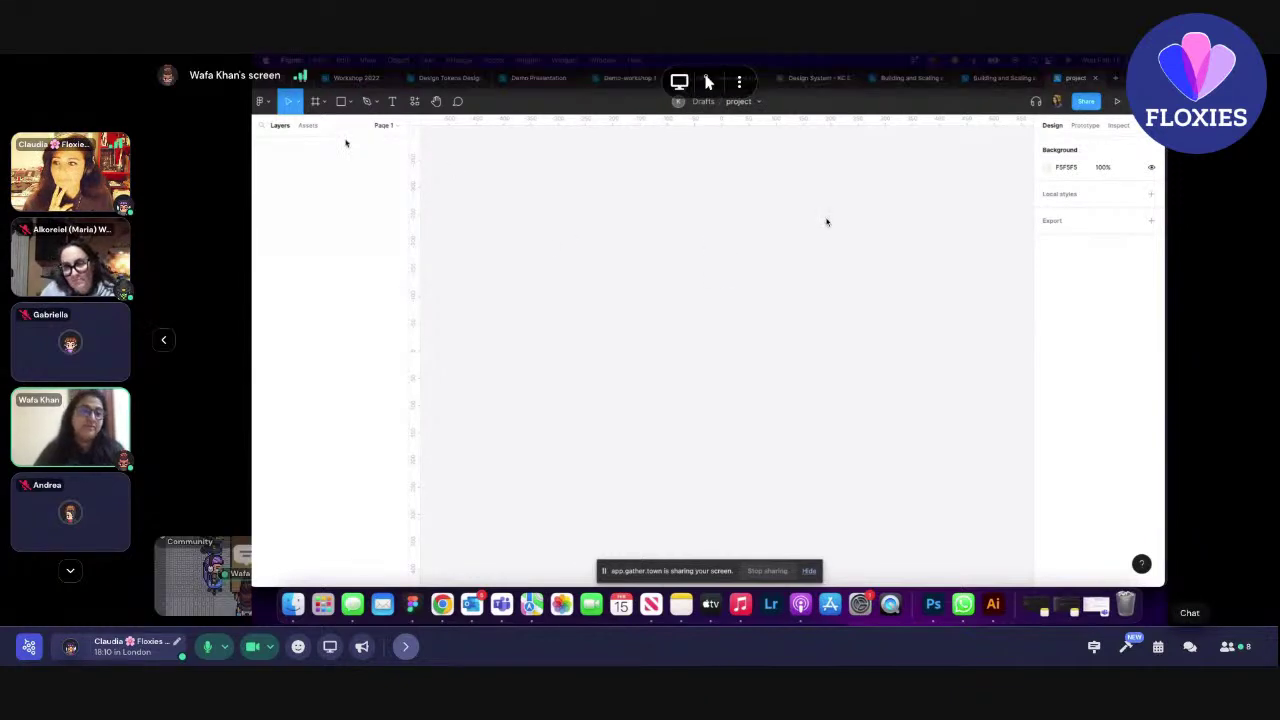
- Bring up the Libraries dialog from the project file's assets to check which libraries are available
left_click(307, 125)
left_click(396, 148)
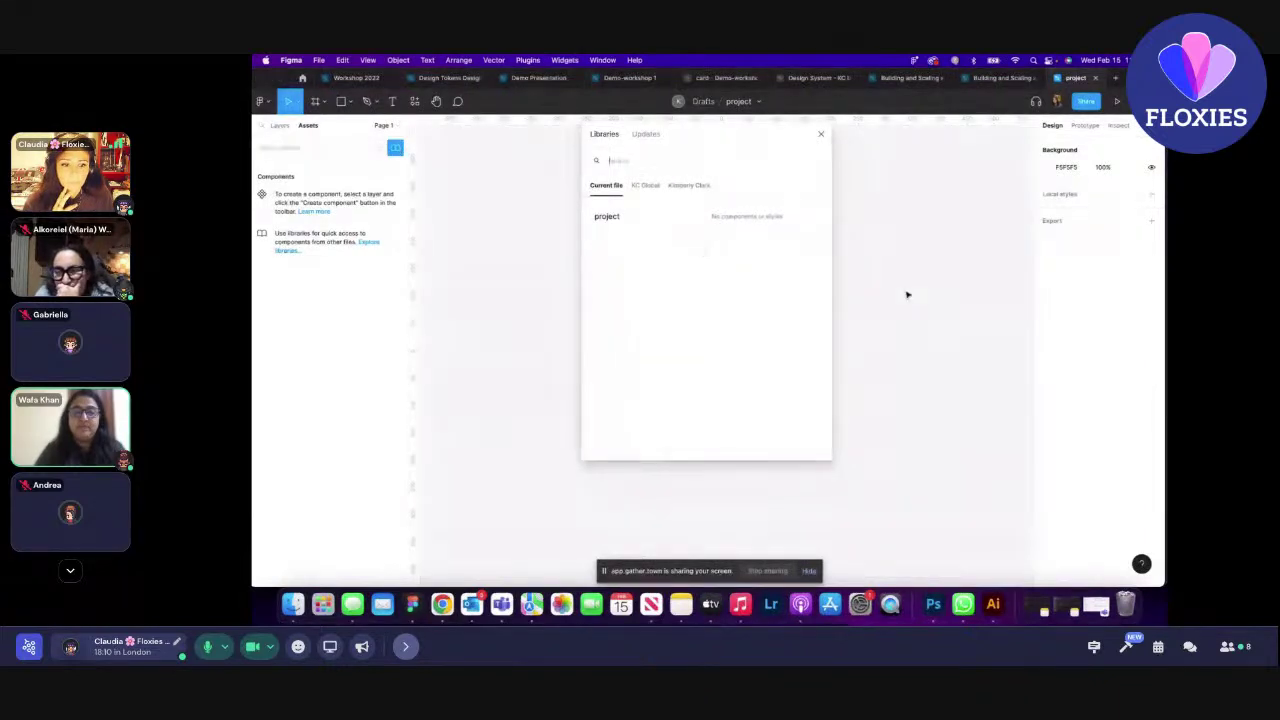
left_click(1008, 80)
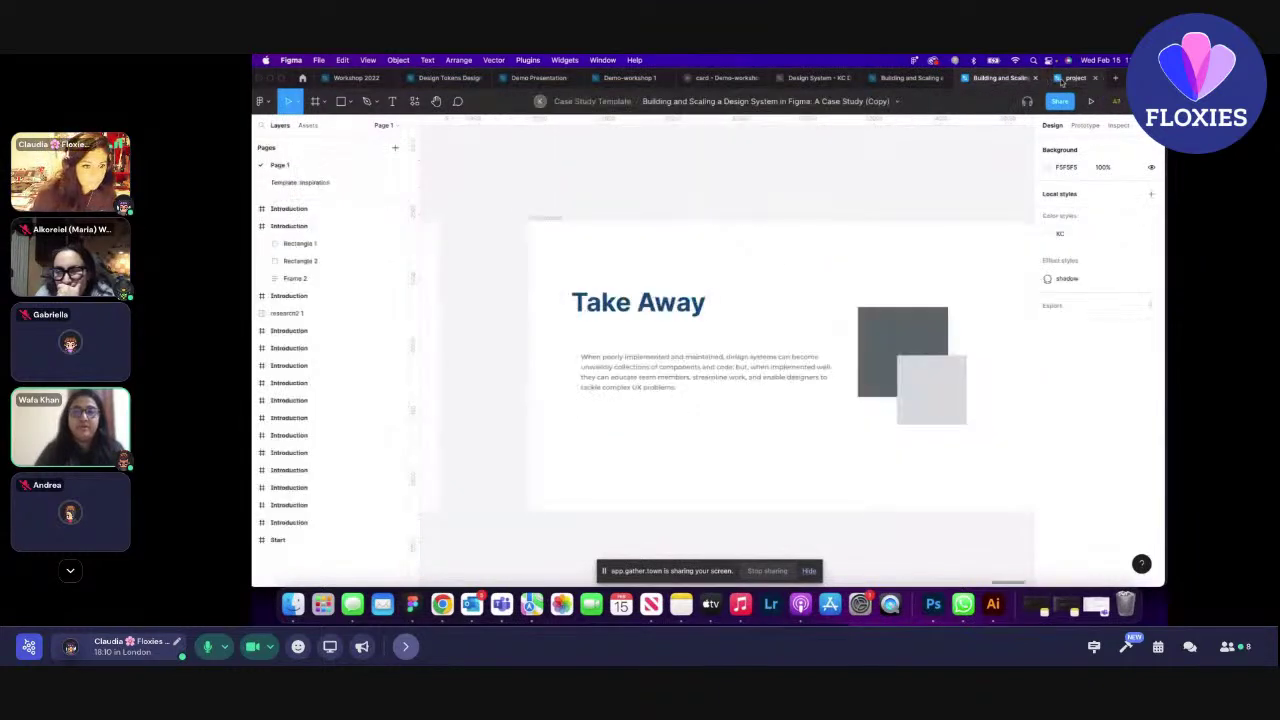
- Return to the Demo-workshop 1 file and hide the screen-sharing notice
left_click(630, 78)
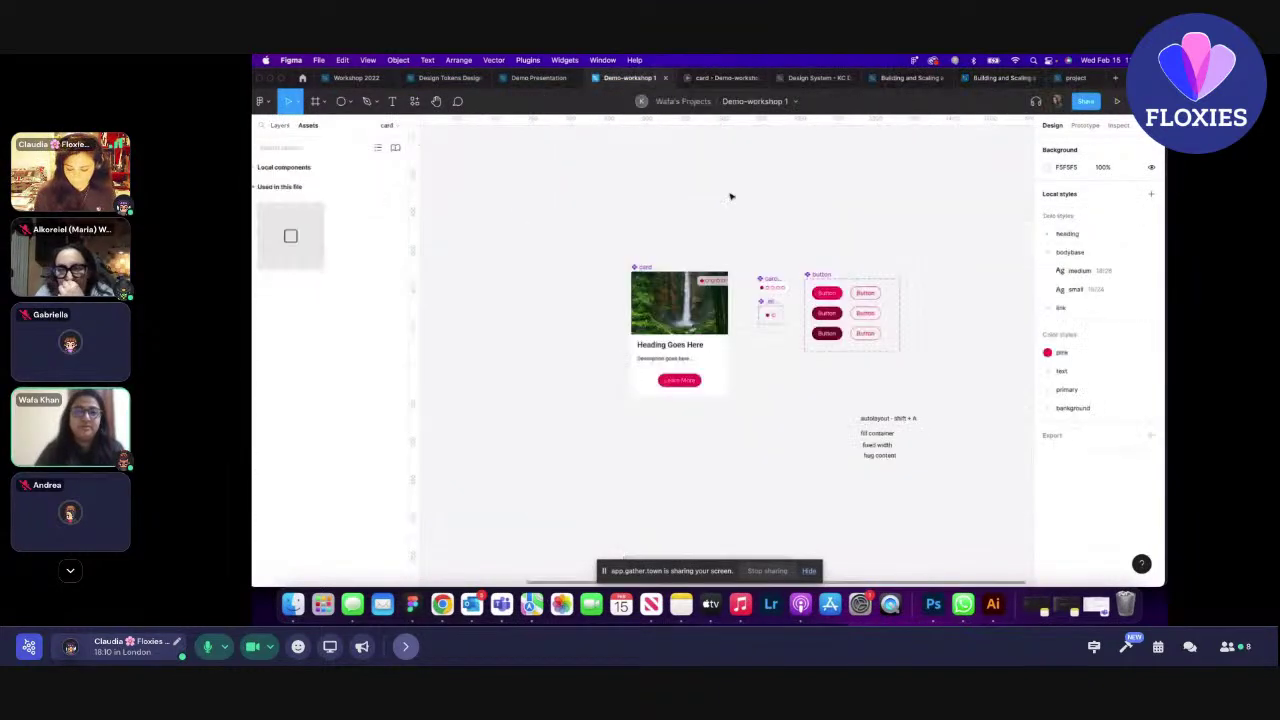
left_click(811, 571)
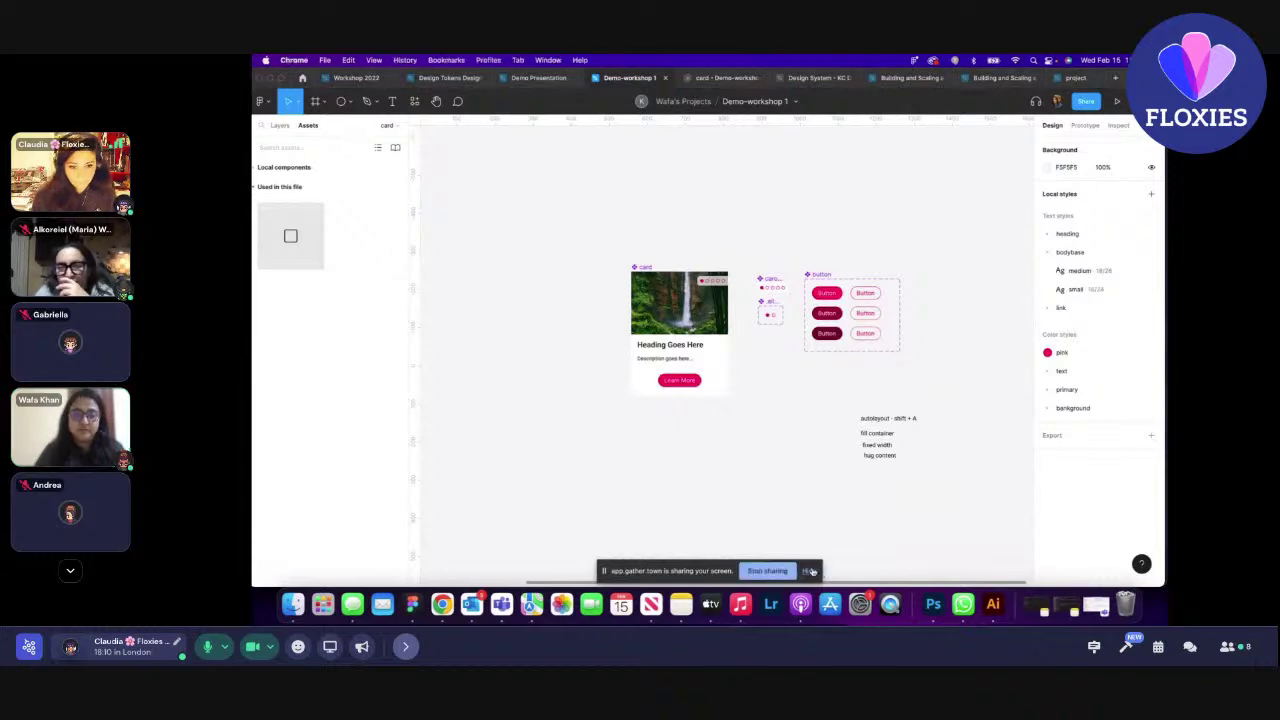
left_click(811, 571)
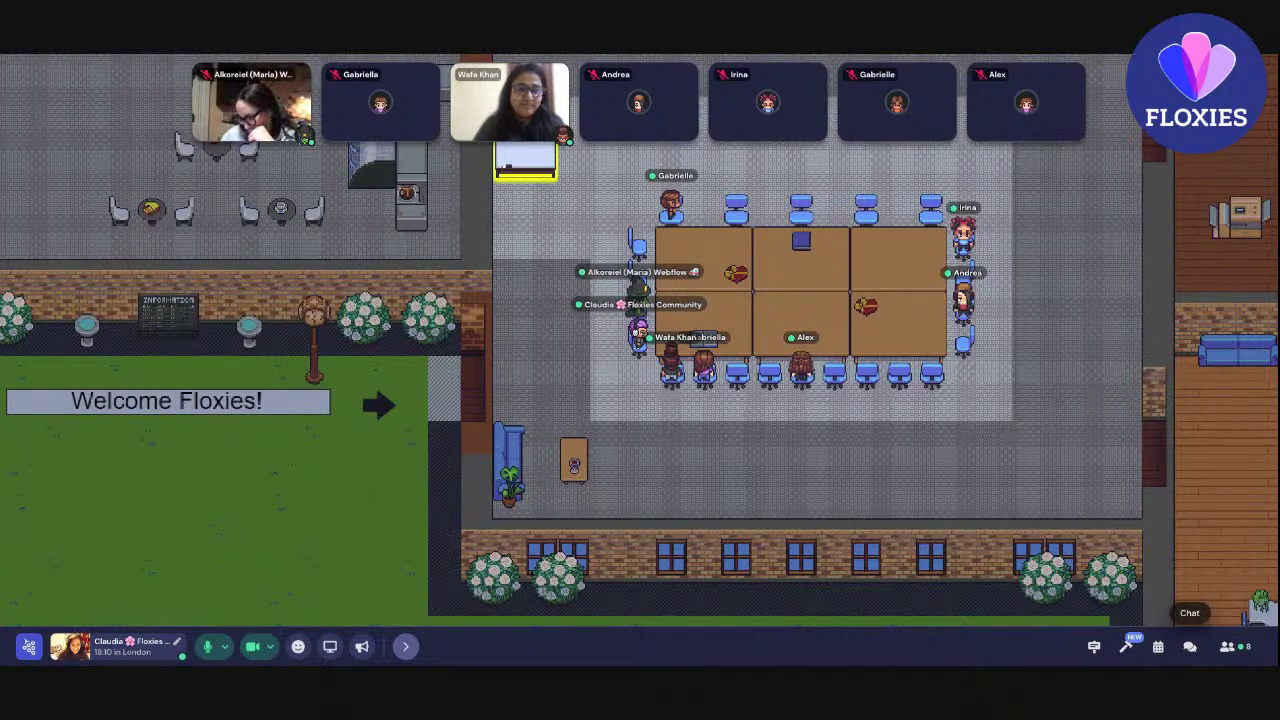
- Check the meeting chat in the Gather room, enlarge the shared screen again and close the chat
left_click(1190, 646)
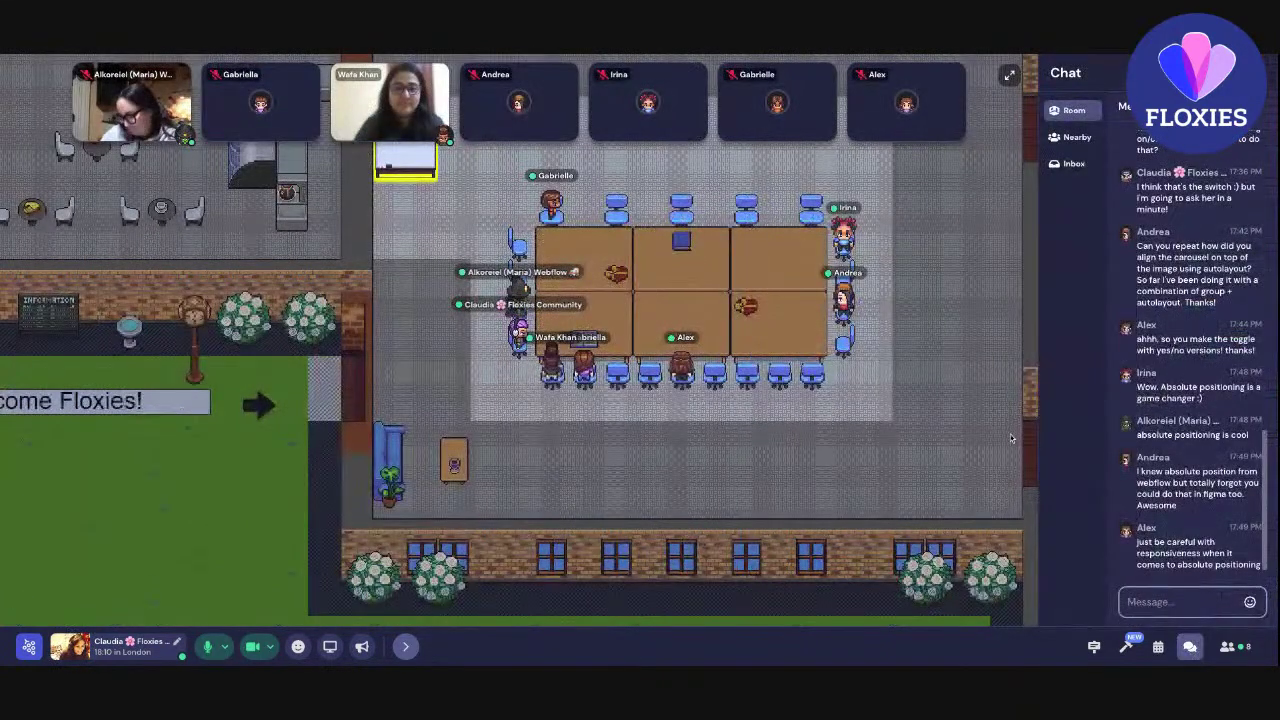
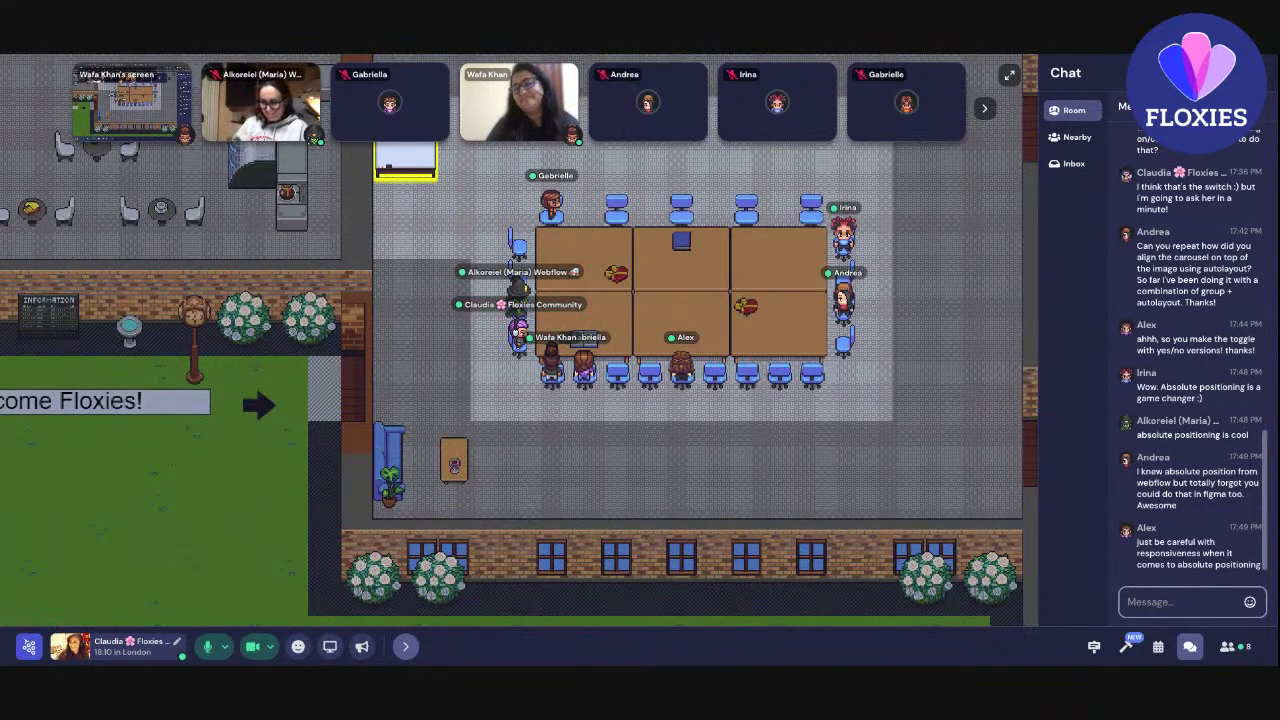
mouse_move(130, 90)
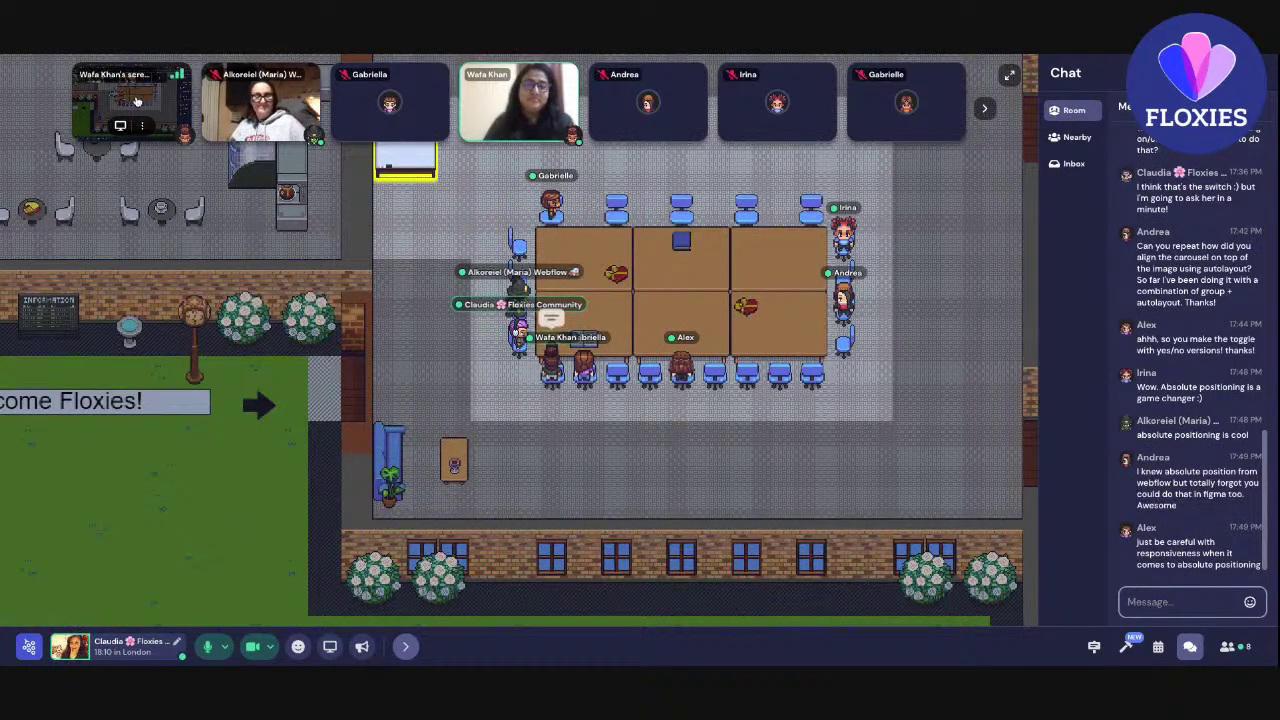
left_click(137, 101)
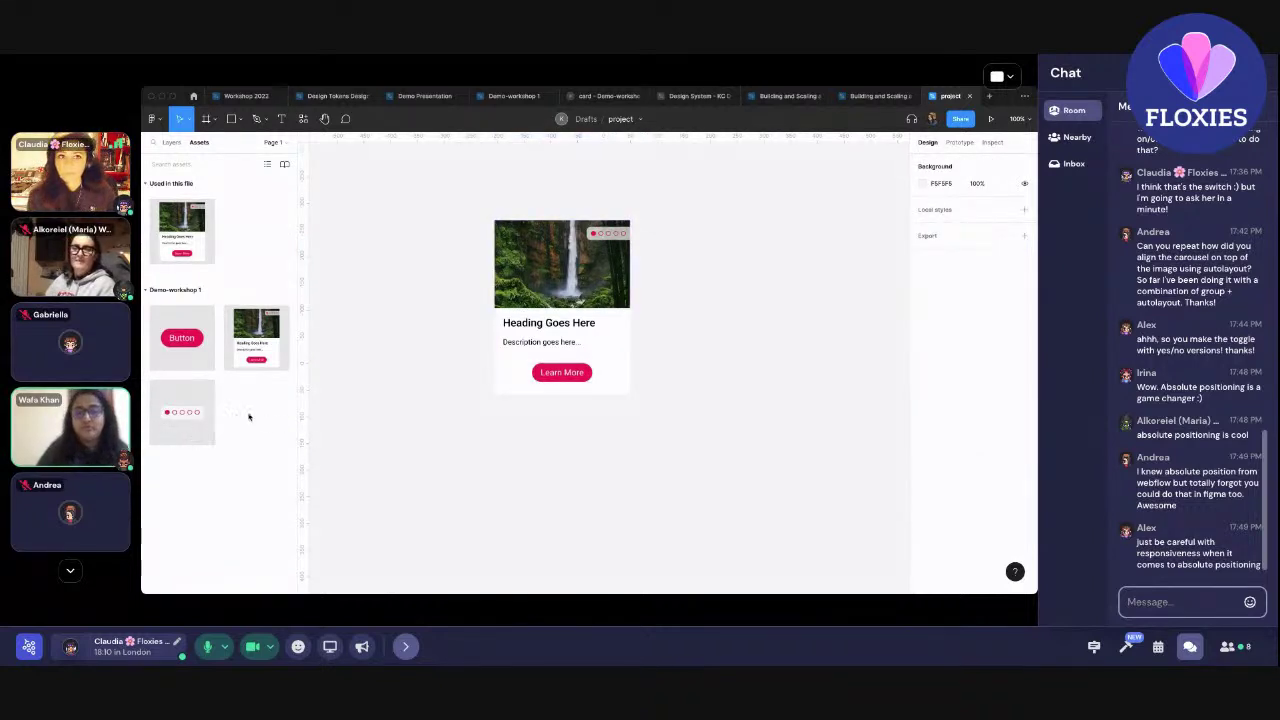
mouse_move(808, 308)
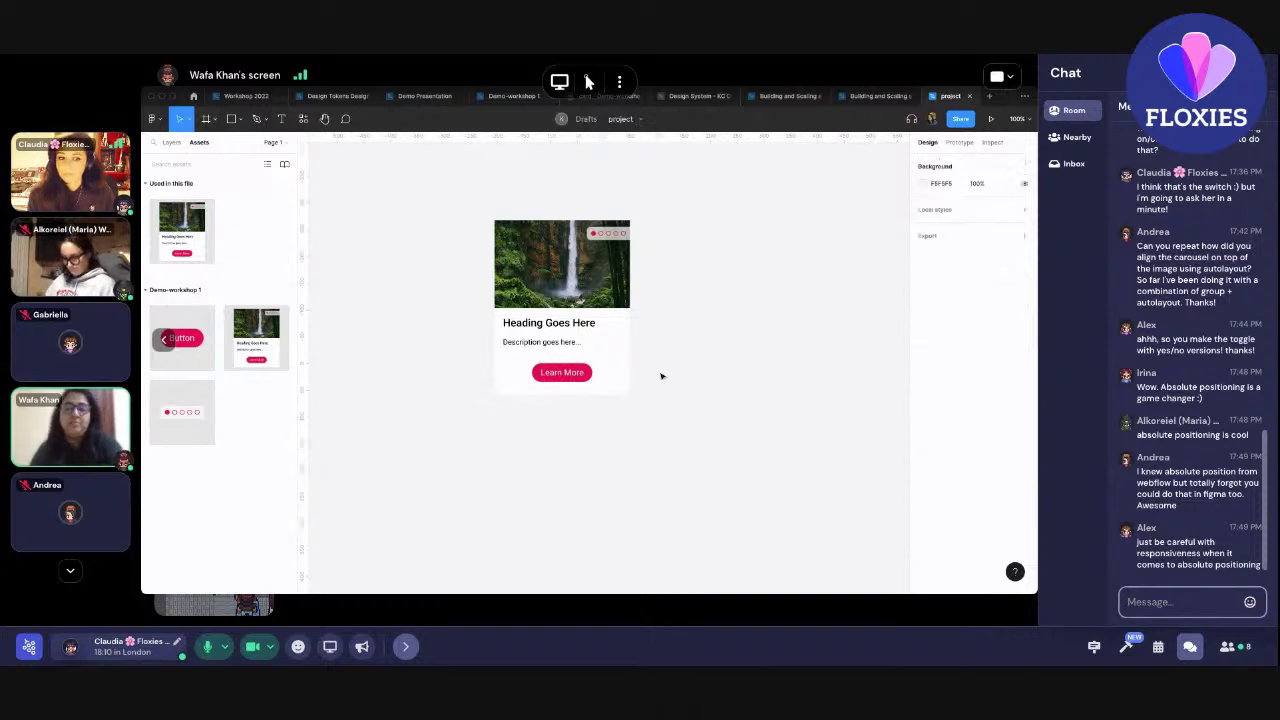
left_click(1190, 646)
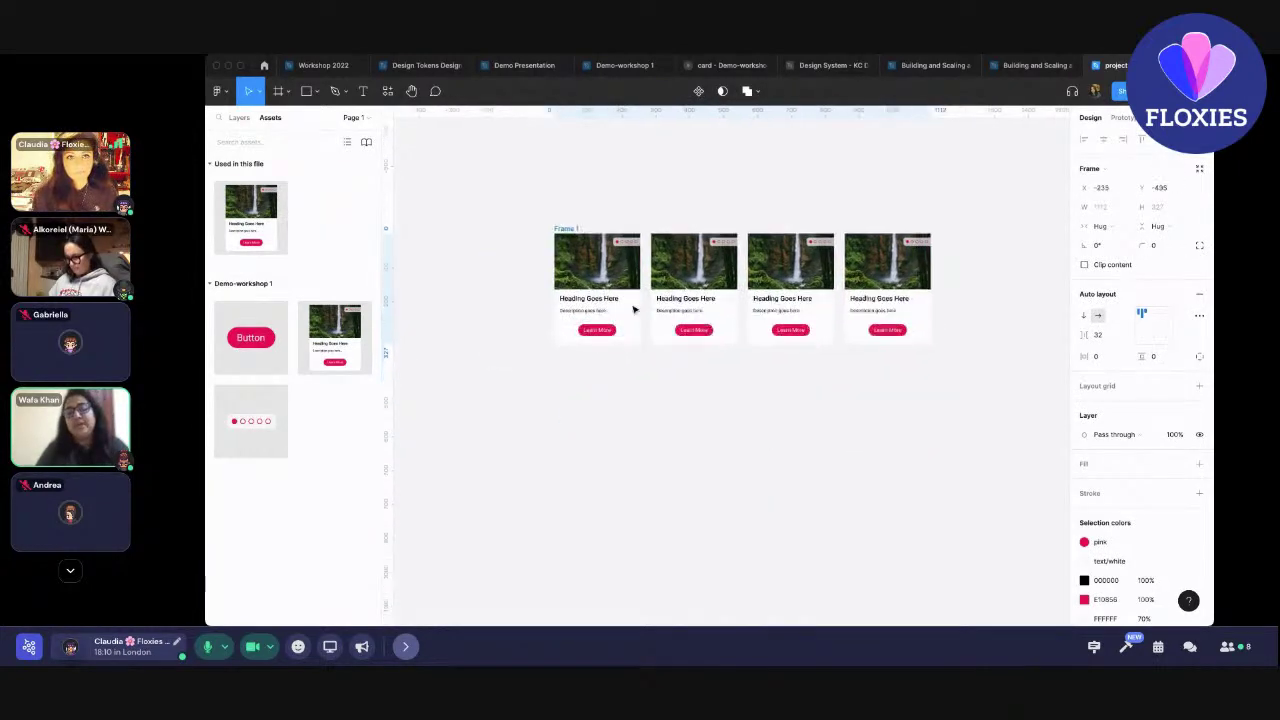
- Reposition the row of four cards and enable the Huggies NA Design System and Huggies AU Masterbrand libraries from Kimberly Clark's KCC Huggies group
left_click_drag(607, 321, 599, 327)
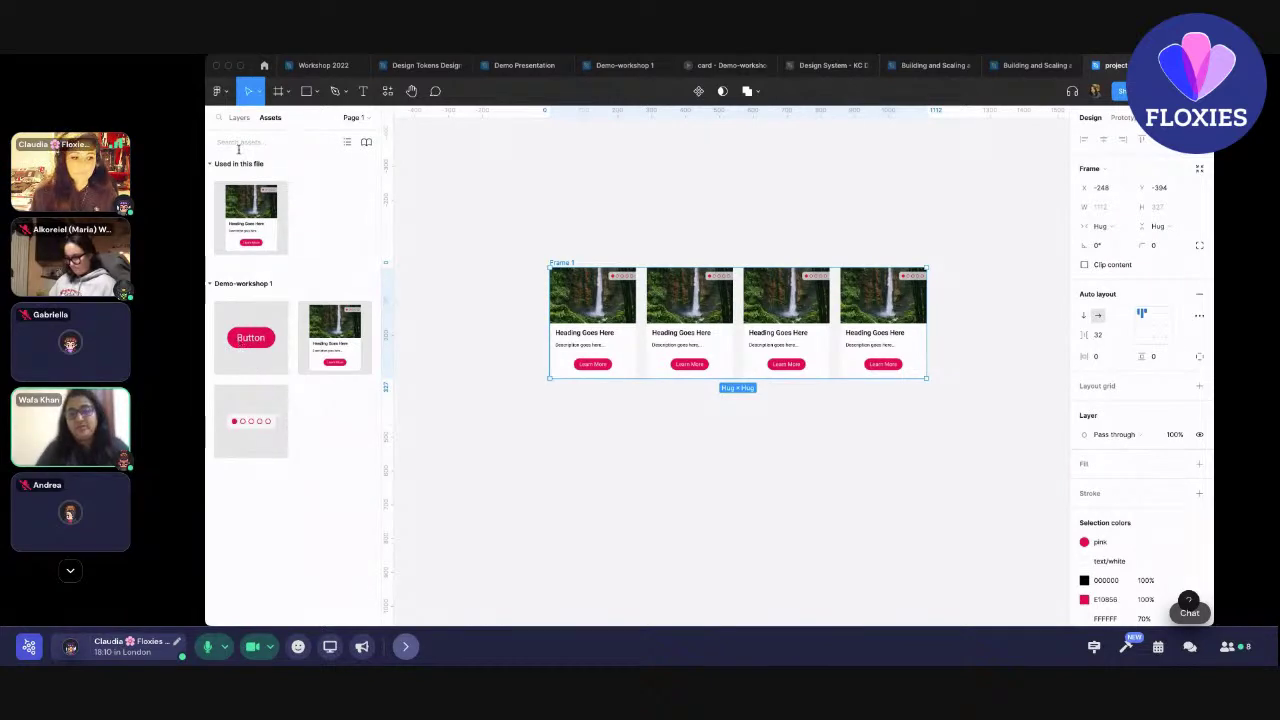
left_click(366, 143)
left_click(637, 186)
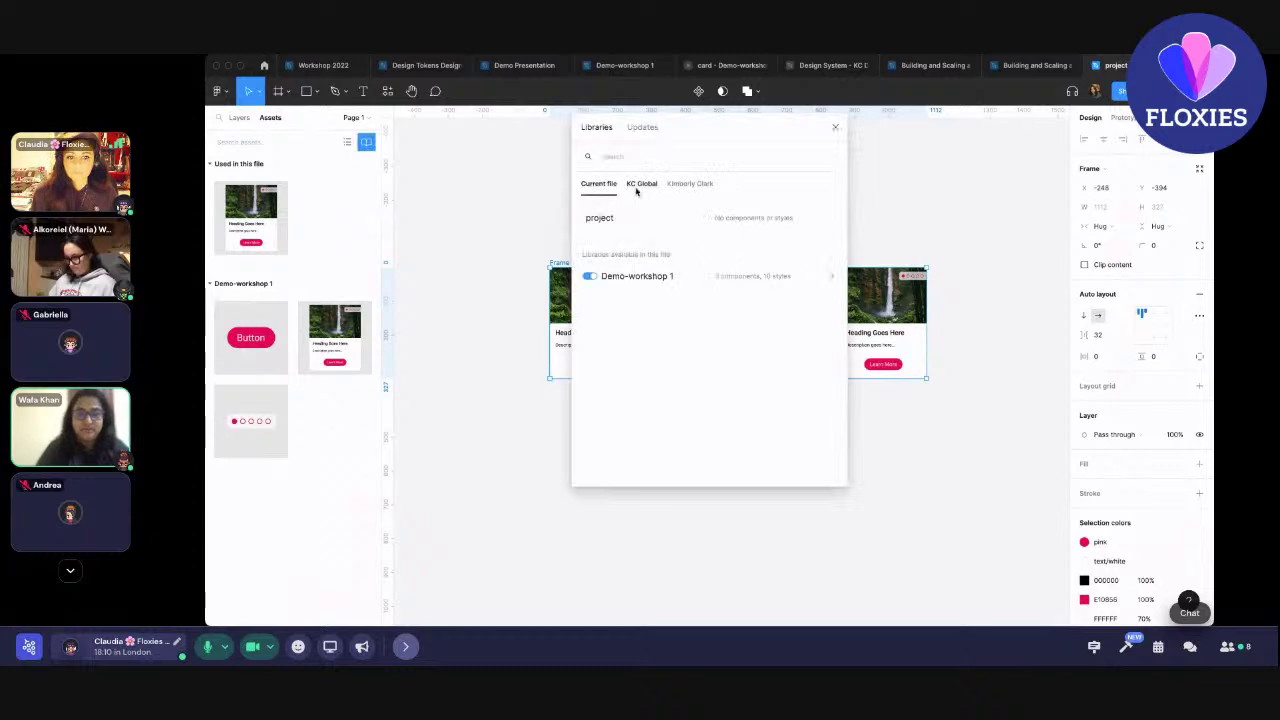
left_click(691, 186)
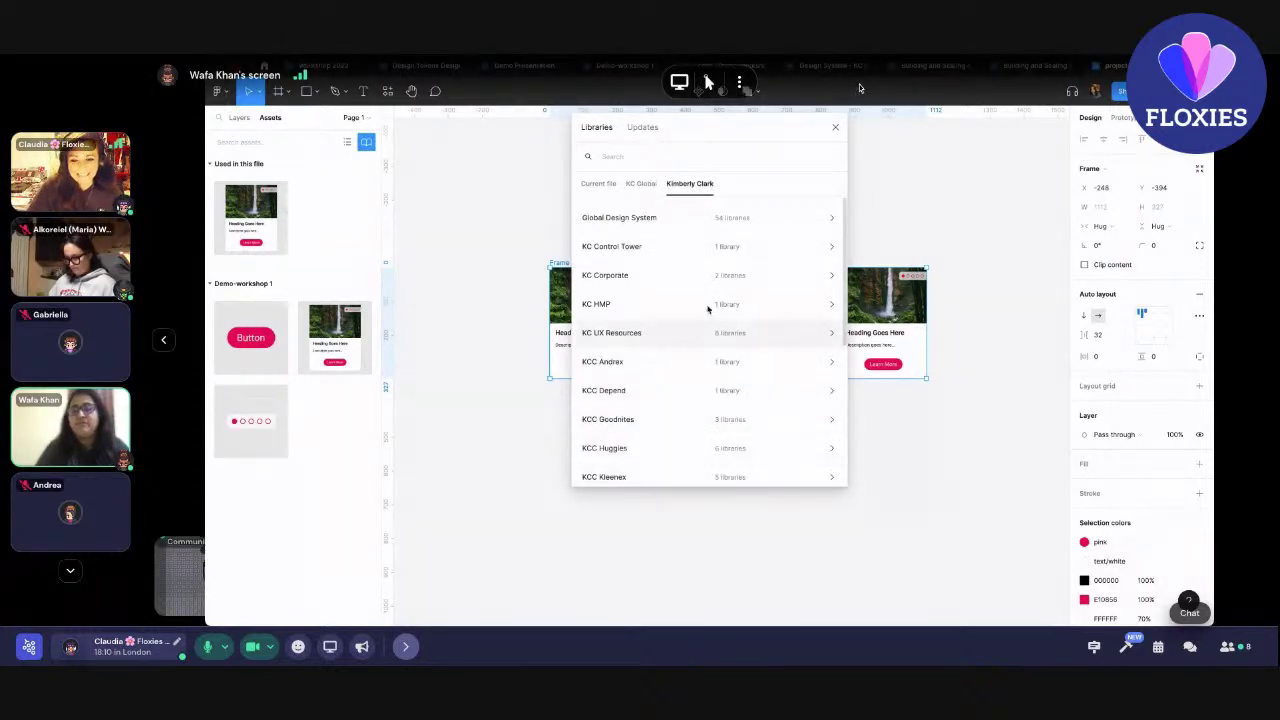
scroll(730, 420, "down", 3)
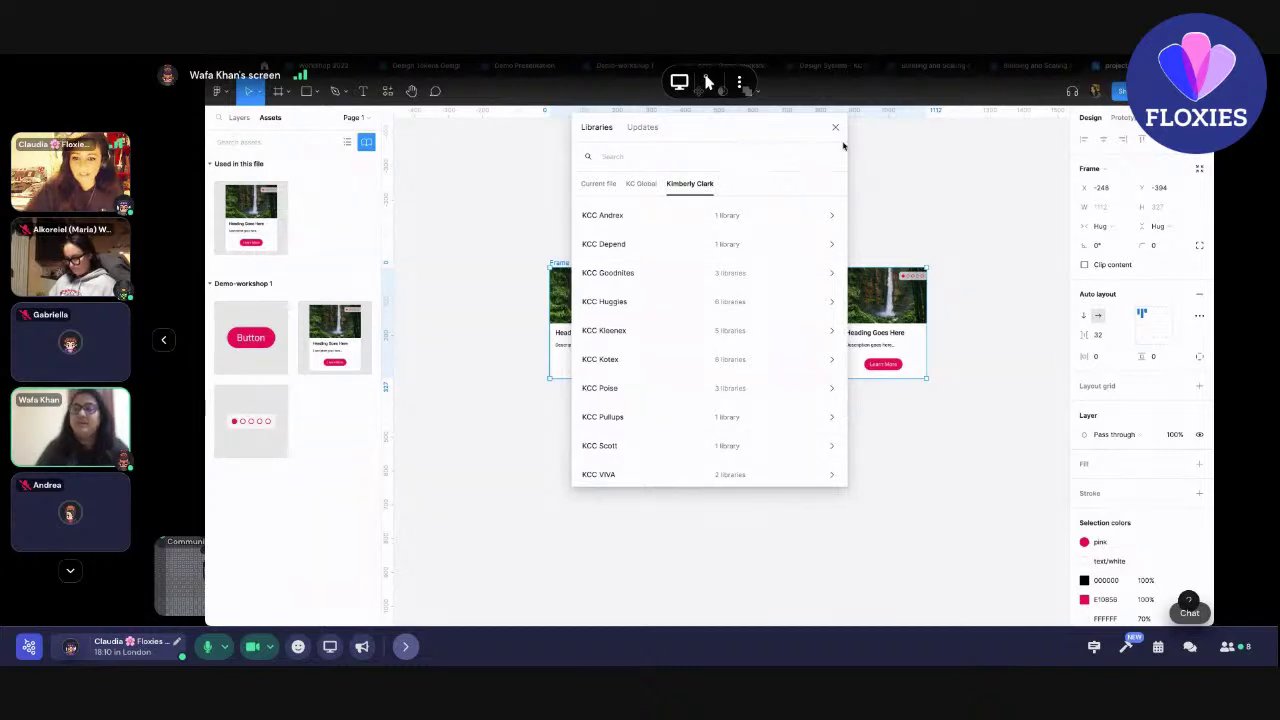
left_click(809, 304)
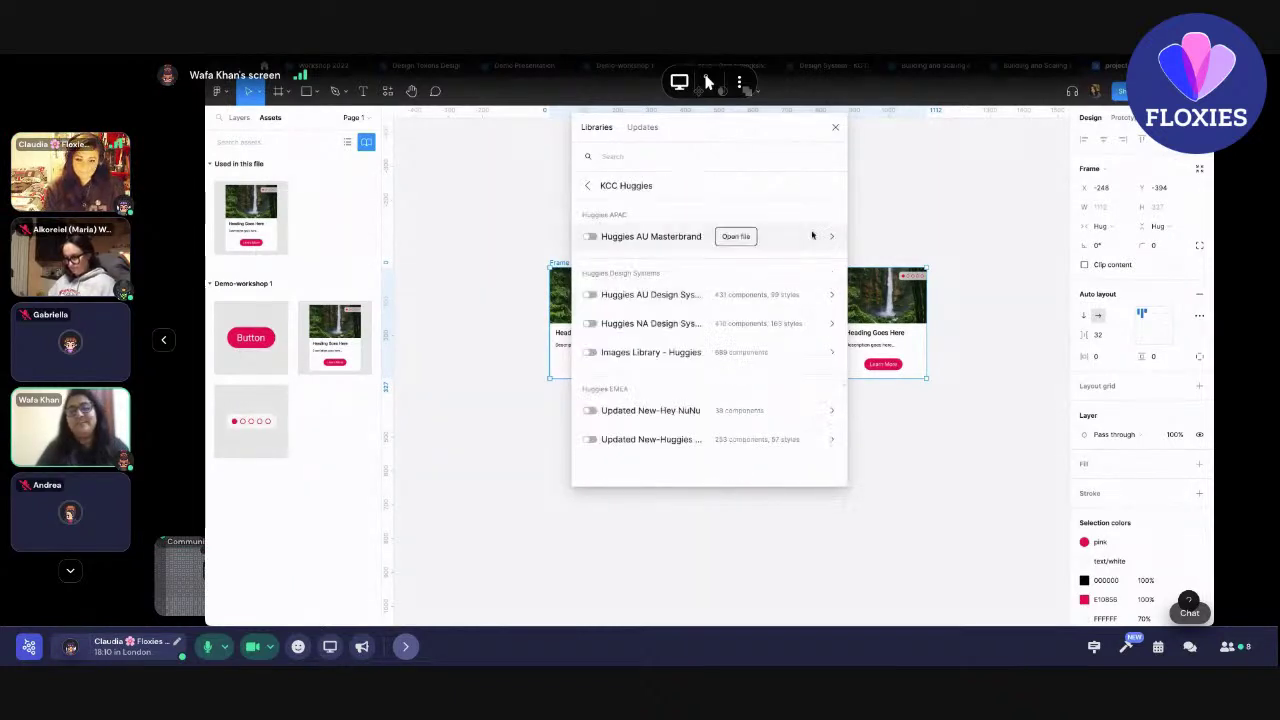
left_click(590, 323)
left_click(591, 236)
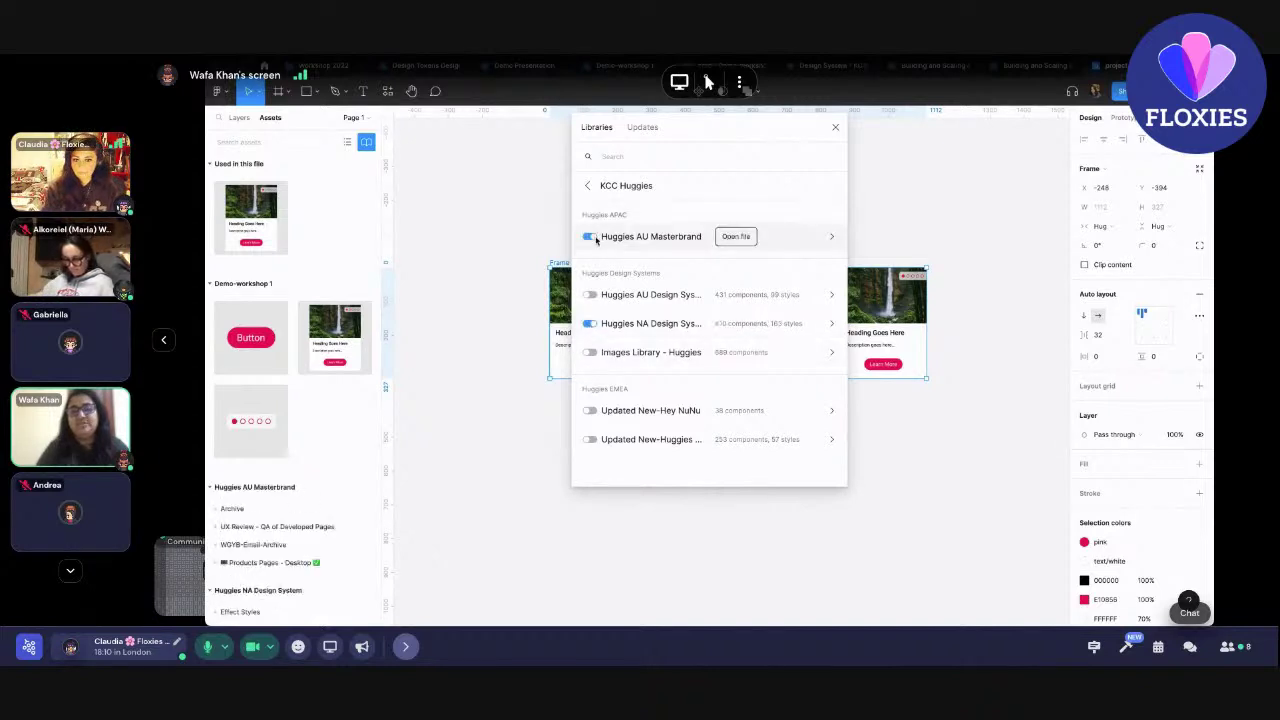
- Collapse the used-in-file and Demo-workshop 1 assets, expand the Huggies NA Design System's Informational group, and close the Libraries dialog
left_click(209, 164)
left_click(212, 166)
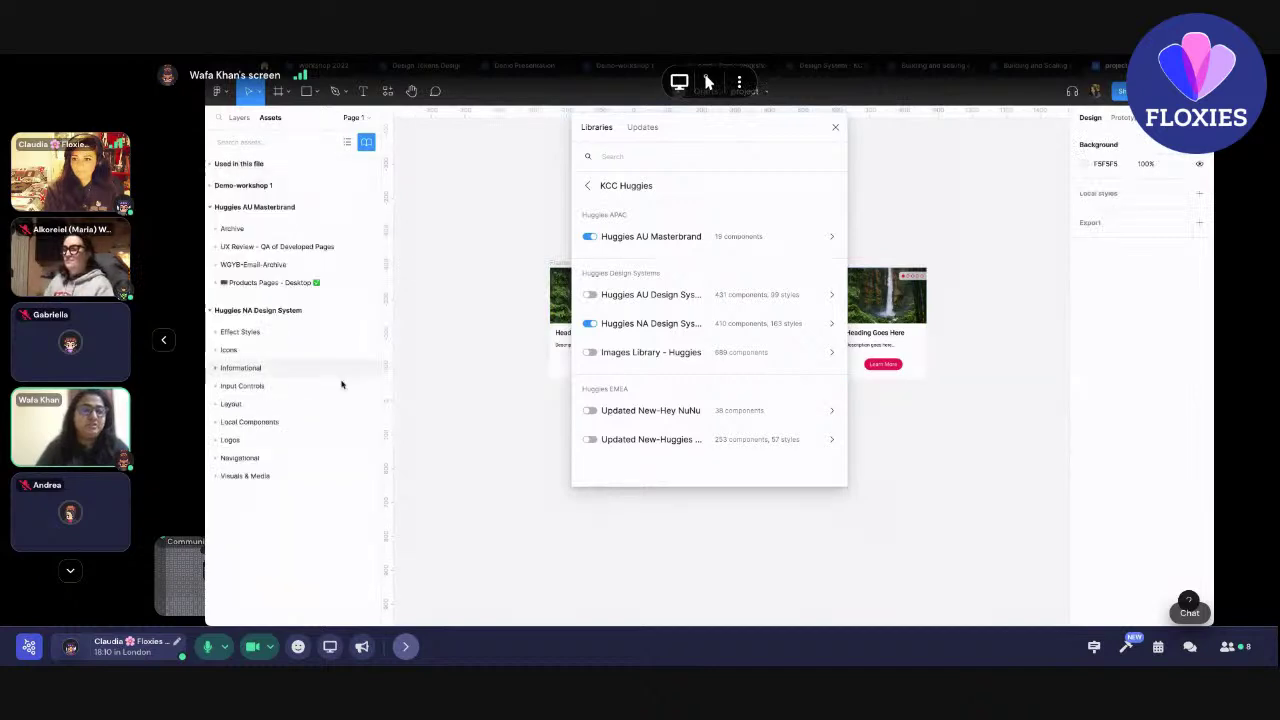
left_click(214, 313)
left_click(214, 313)
left_click(227, 369)
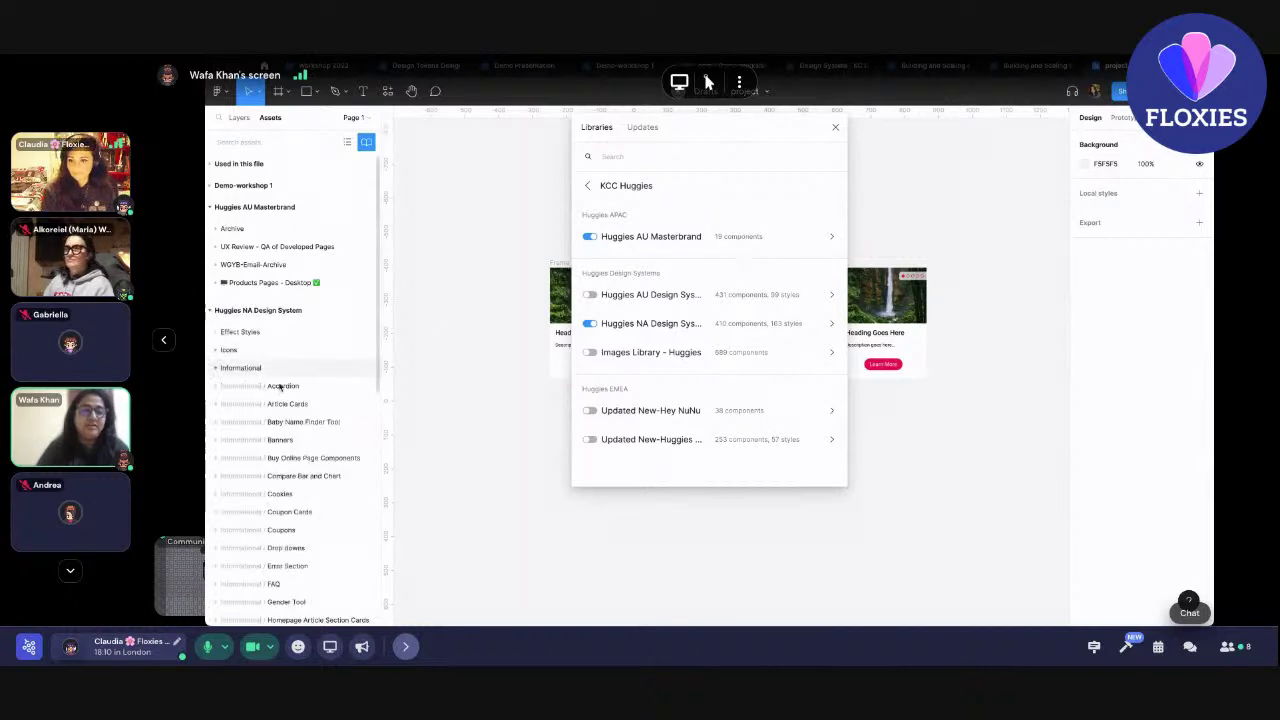
scroll(377, 330, "down", 5)
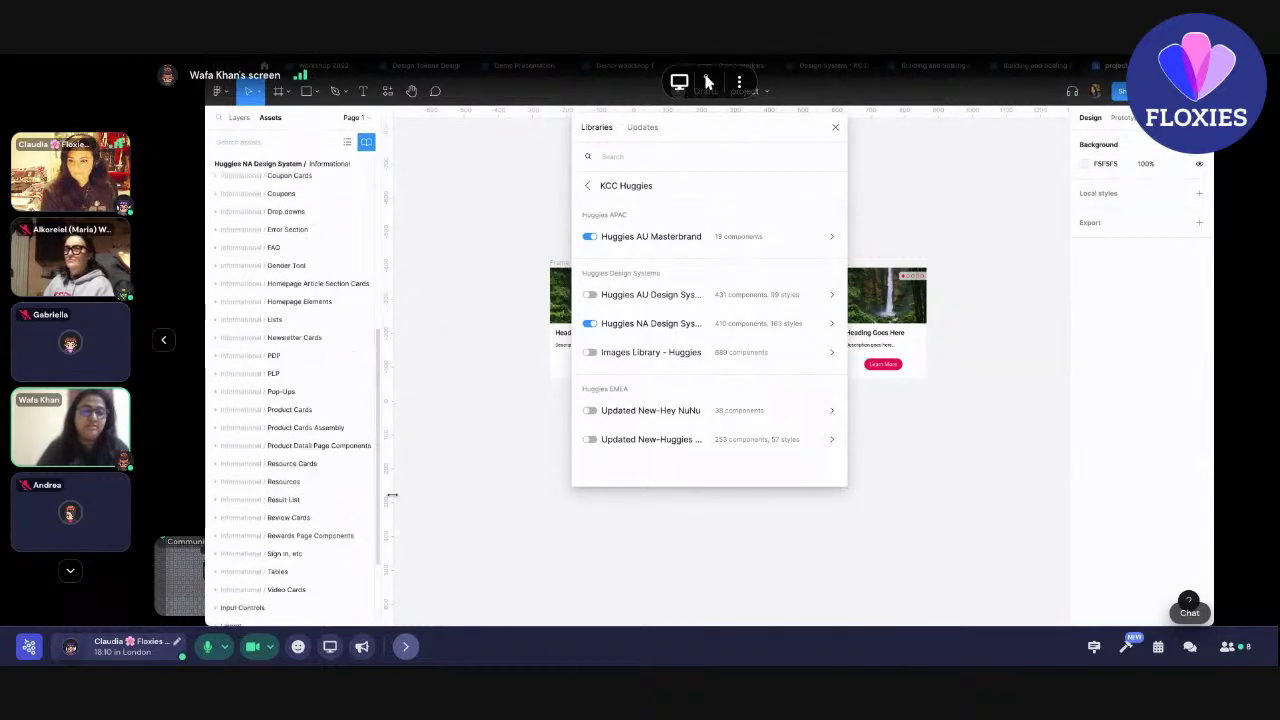
left_click(835, 127)
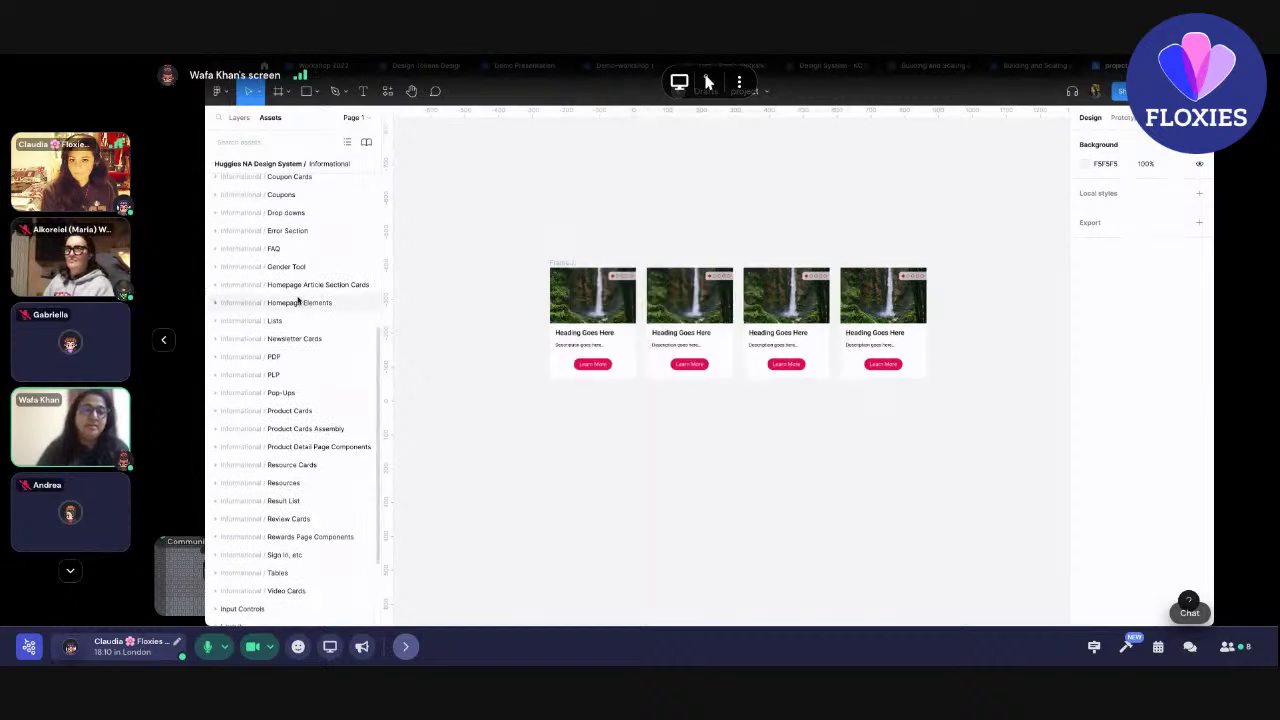
- Examine the Error Section, FAQ and Gender Tool component previews in the Huggies NA Design System's Informational group
left_click(215, 231)
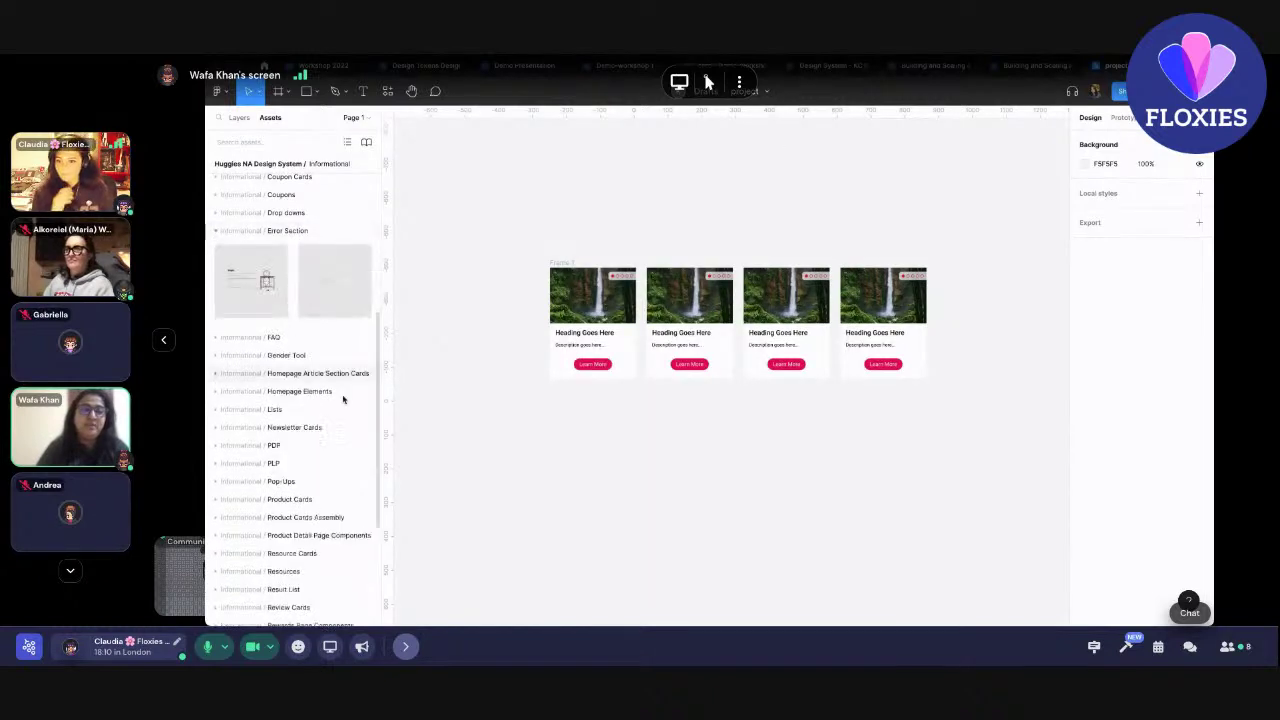
left_click(216, 337)
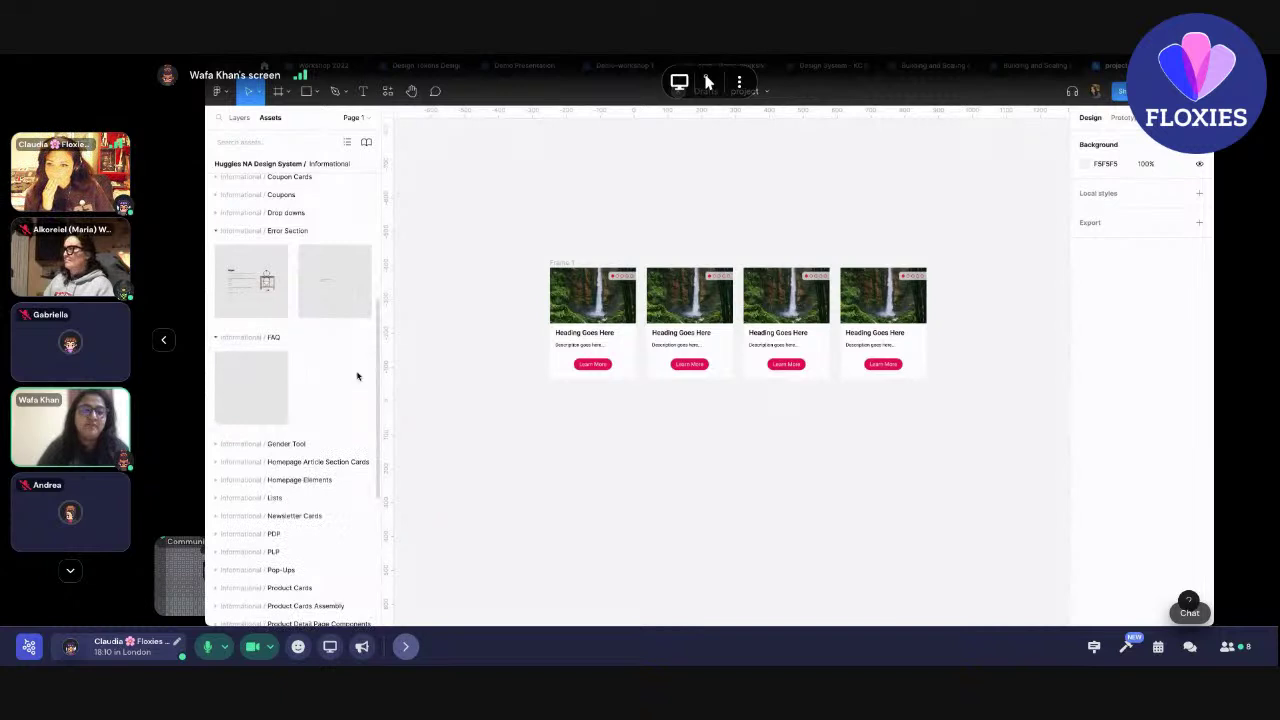
scroll(357, 375, "down", 2)
scroll(357, 375, "down", 2)
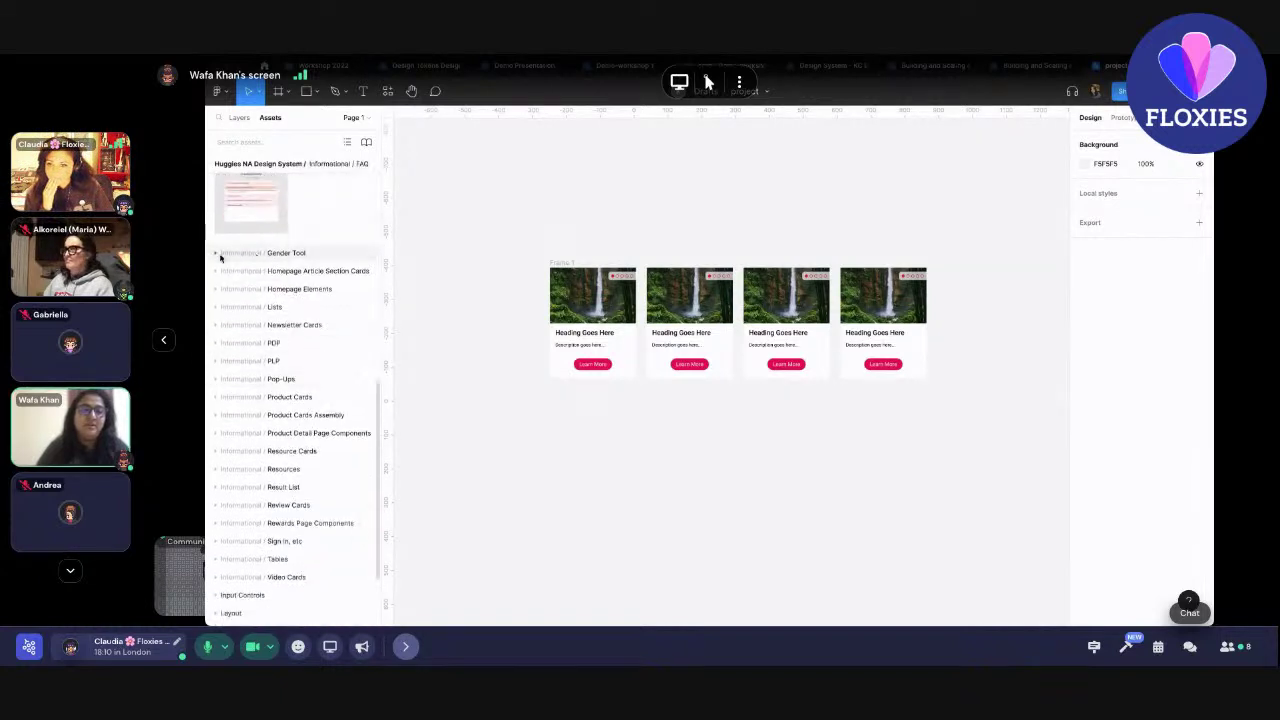
left_click(215, 253)
scroll(297, 414, "down", 3)
scroll(283, 329, "up", 5)
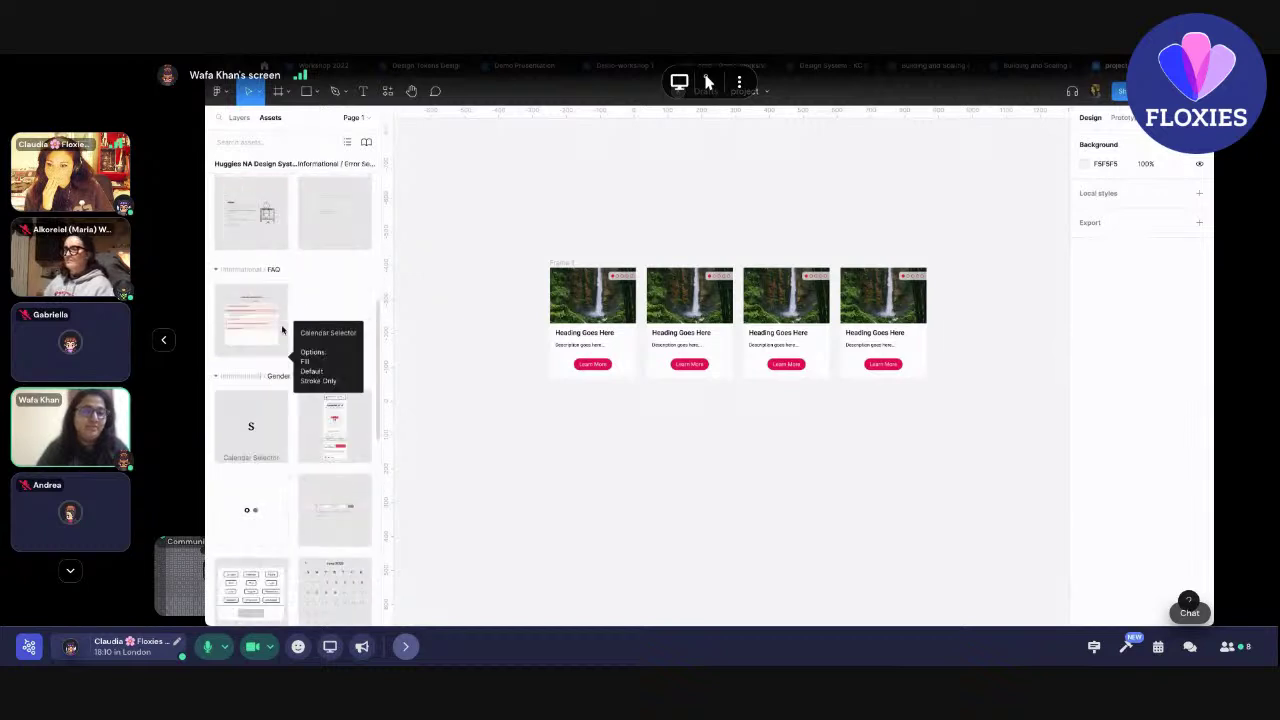
- Collapse the Gender Tool and FAQ subgroups and expand the Pop-Ups subgroup of the Huggies NA Design System's Informational assets
left_click(215, 376)
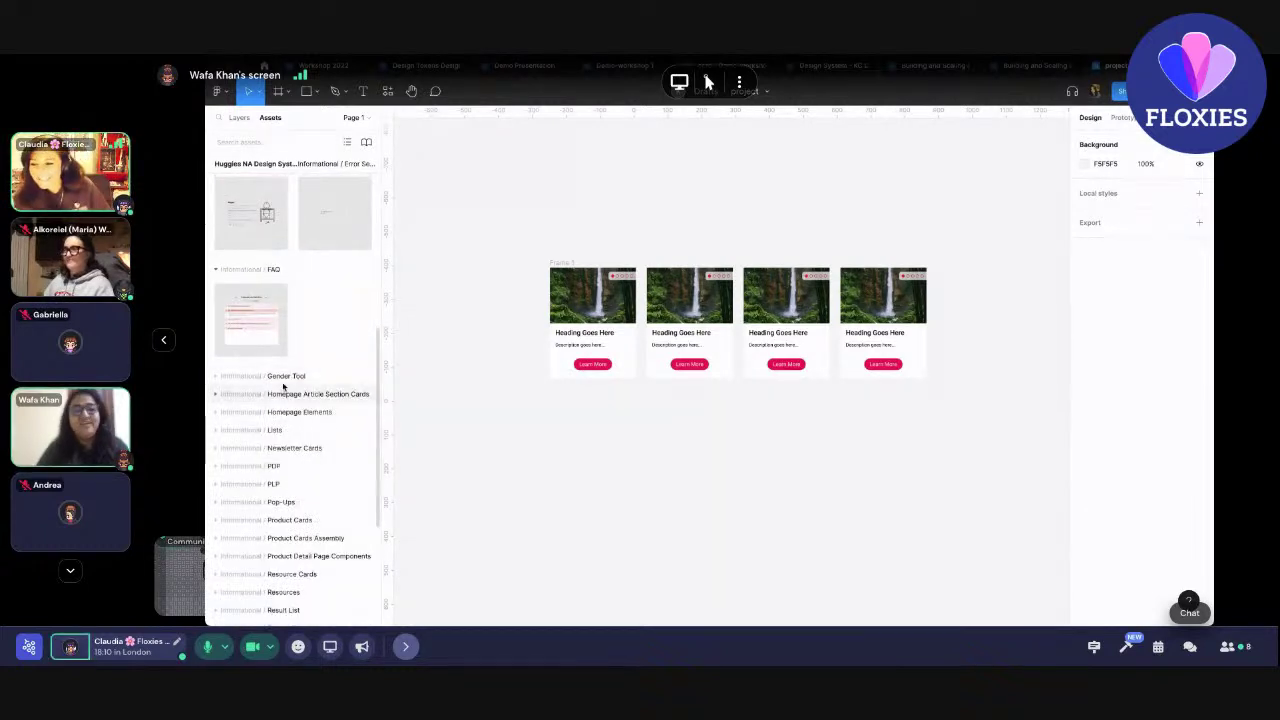
left_click(216, 269)
scroll(292, 420, "down", 5)
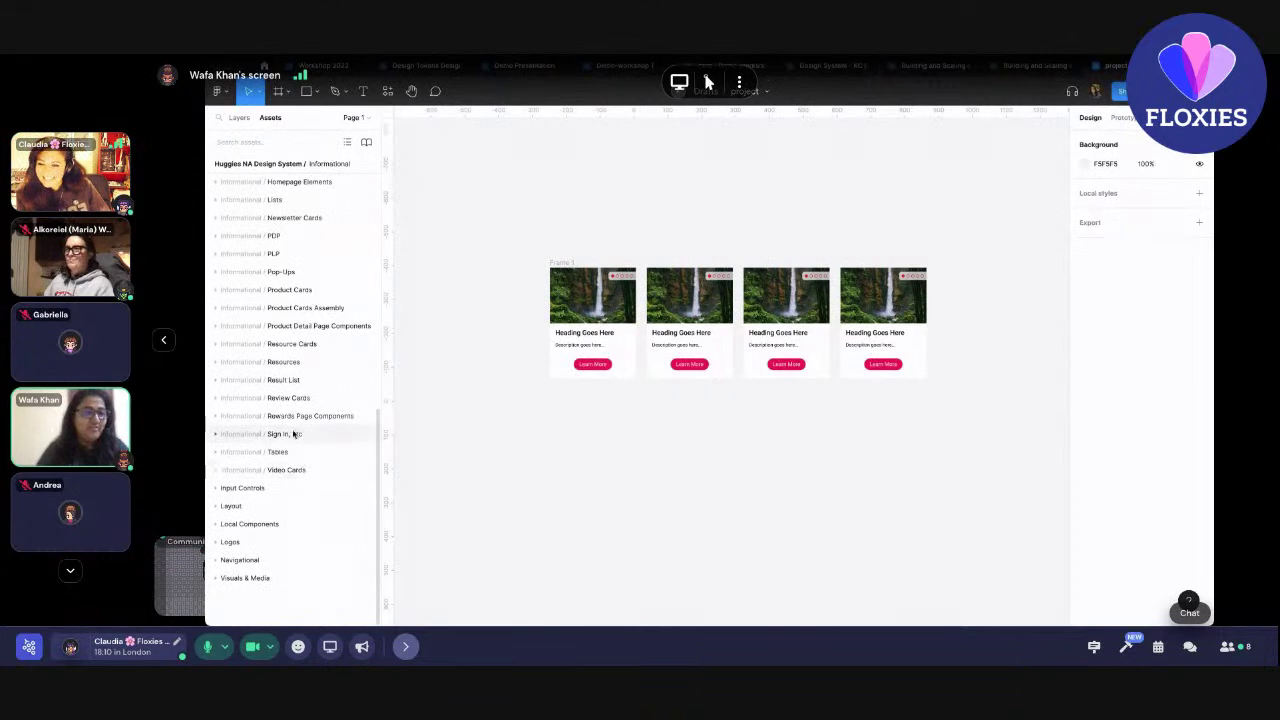
left_click(216, 272)
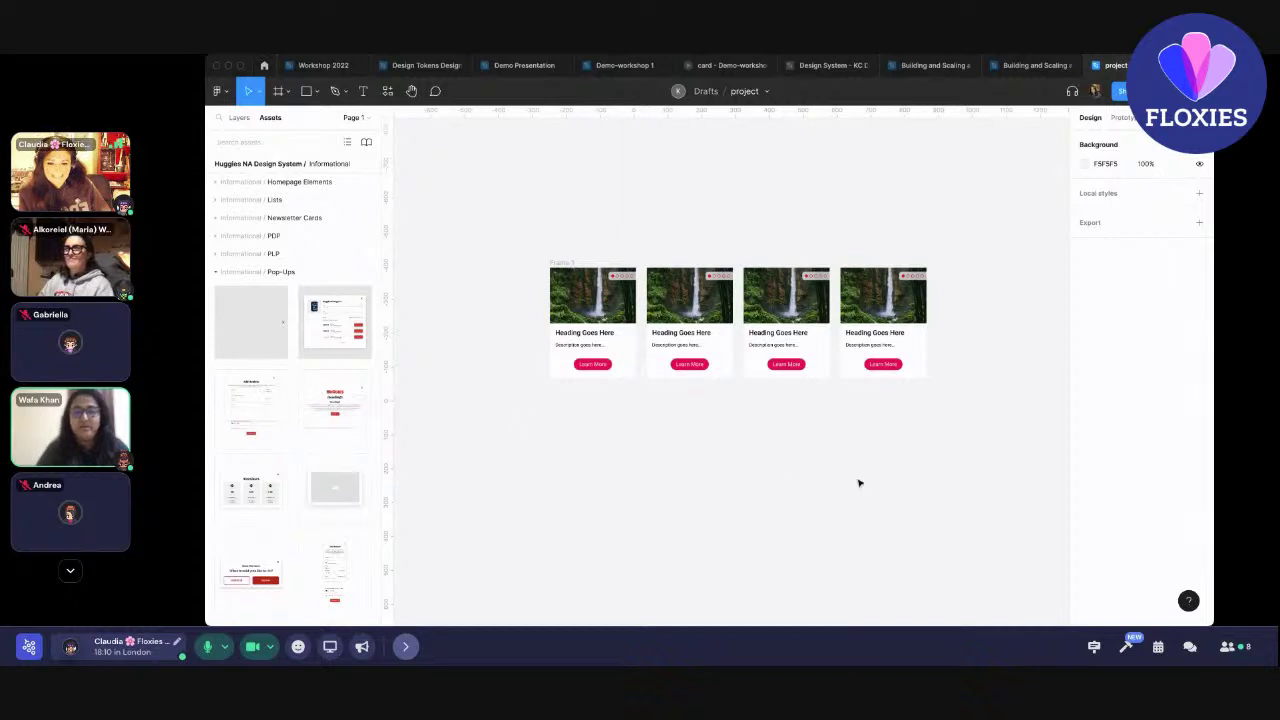
- Insert the desktop Add Review pop-up from the library and place it below the row of cards at X -114, Y 500
left_click_drag(250, 405, 680, 494)
scroll(706, 457, "down", 5)
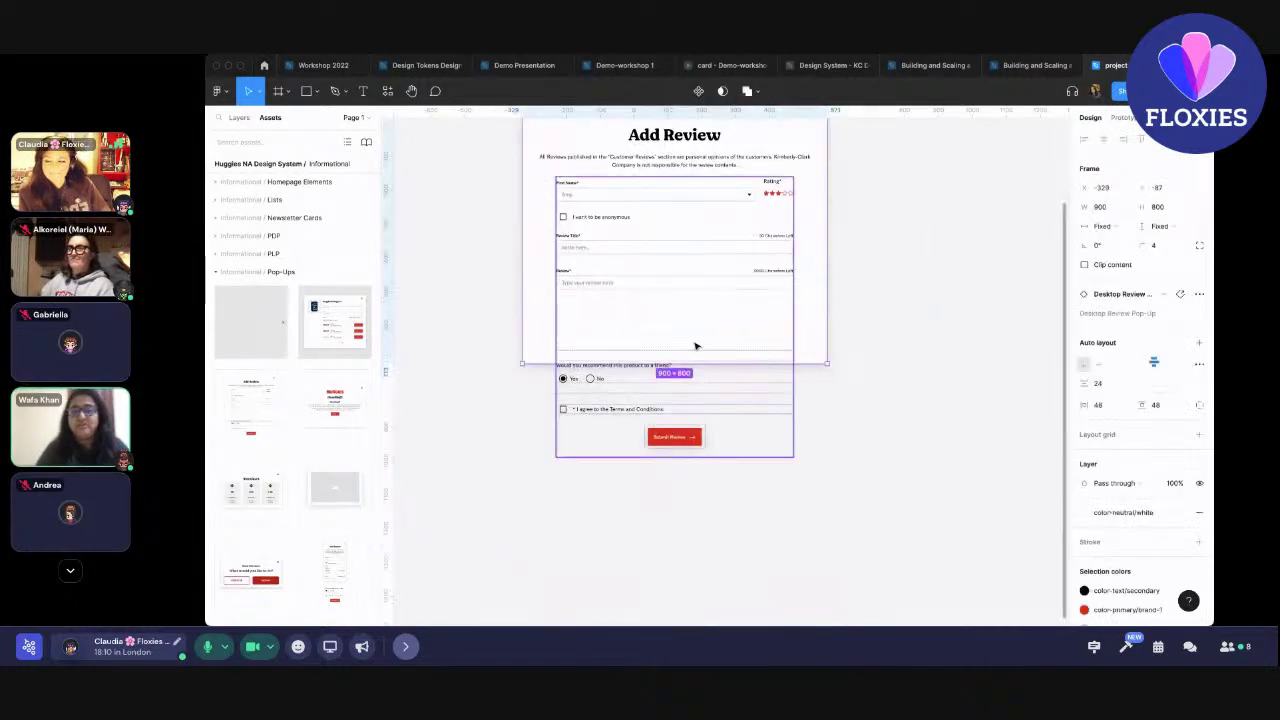
left_click_drag(802, 182, 874, 380)
scroll(924, 401, "down", 2)
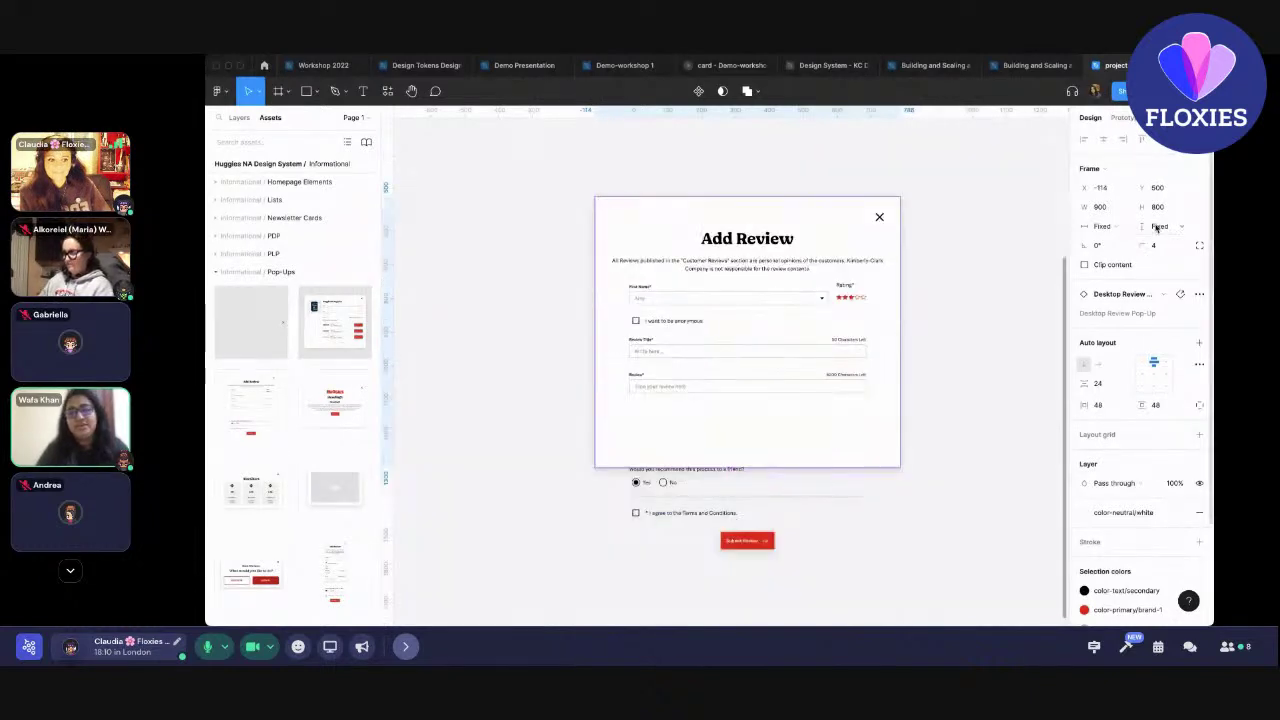
- Set the Add Review pop-up's vertical resizing to hug contents so the frame encloses the whole form
left_click(1158, 226)
left_click(1162, 243)
scroll(980, 405, "down", 2)
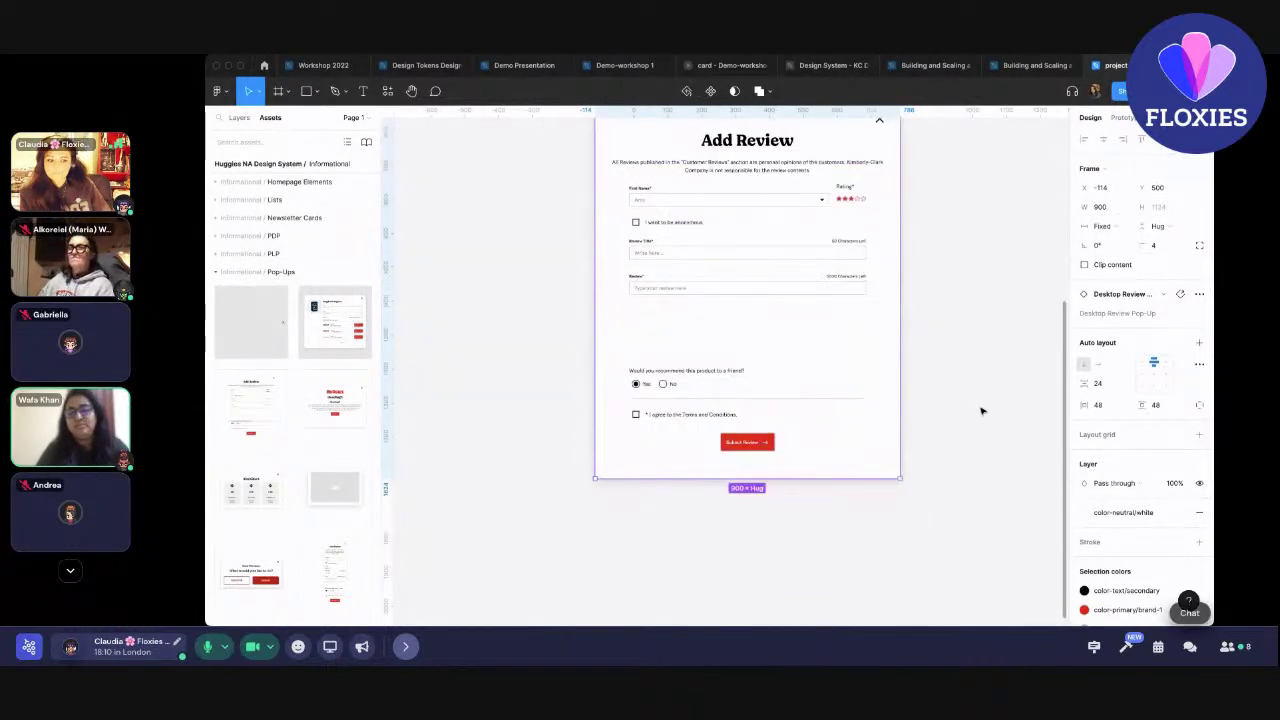
scroll(980, 405, "up", 1)
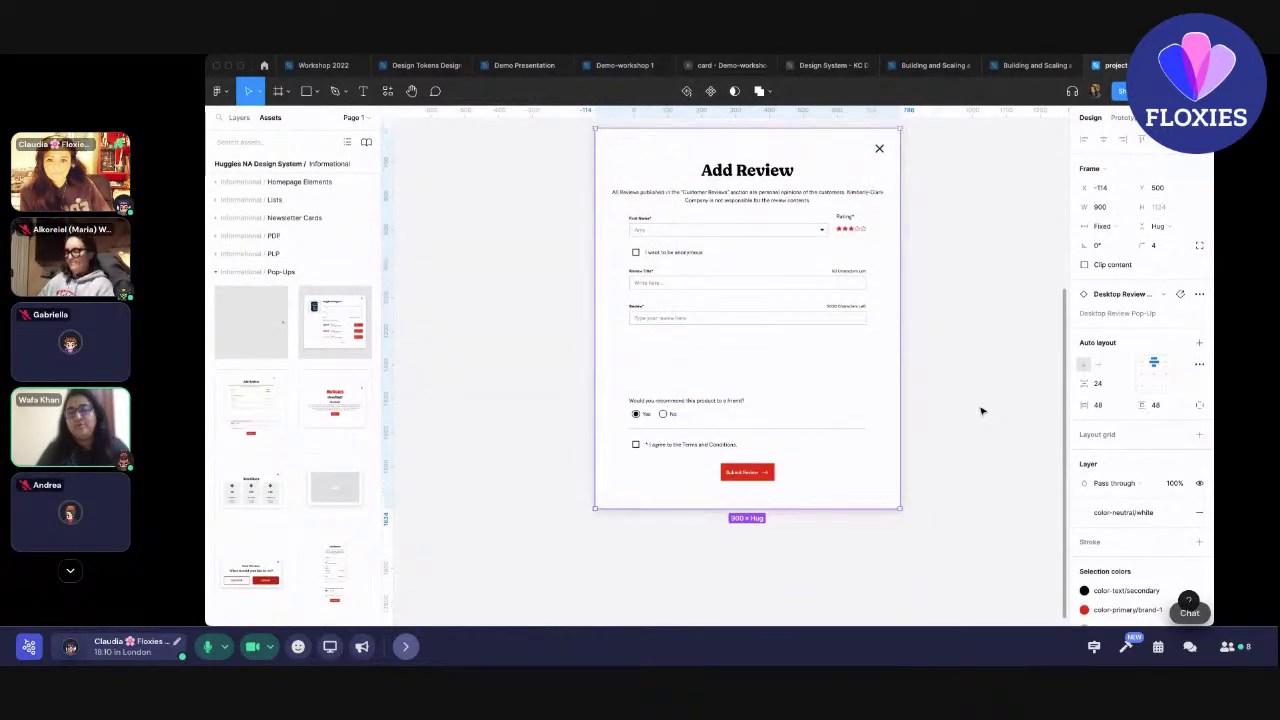
- Switch the Add Review pop-up's vertical resizing to fixed height and back to hug contents
left_click(1158, 226)
left_click(1155, 212)
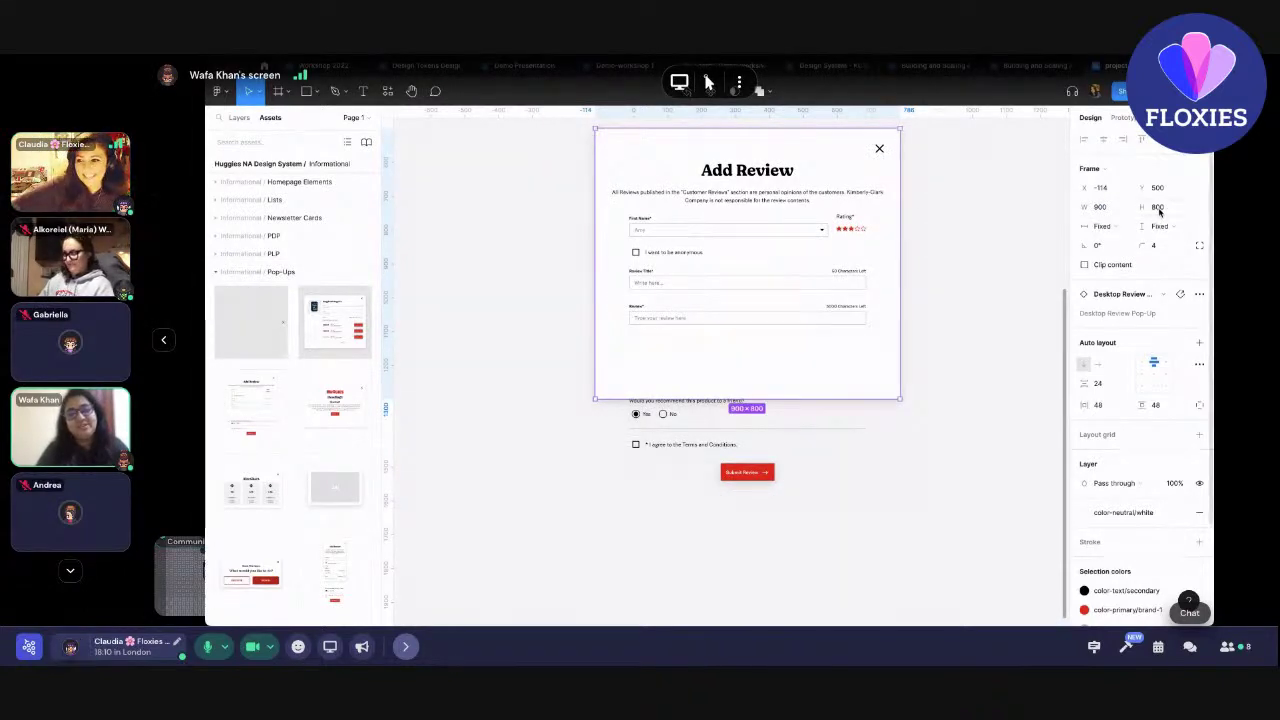
left_click(1172, 234)
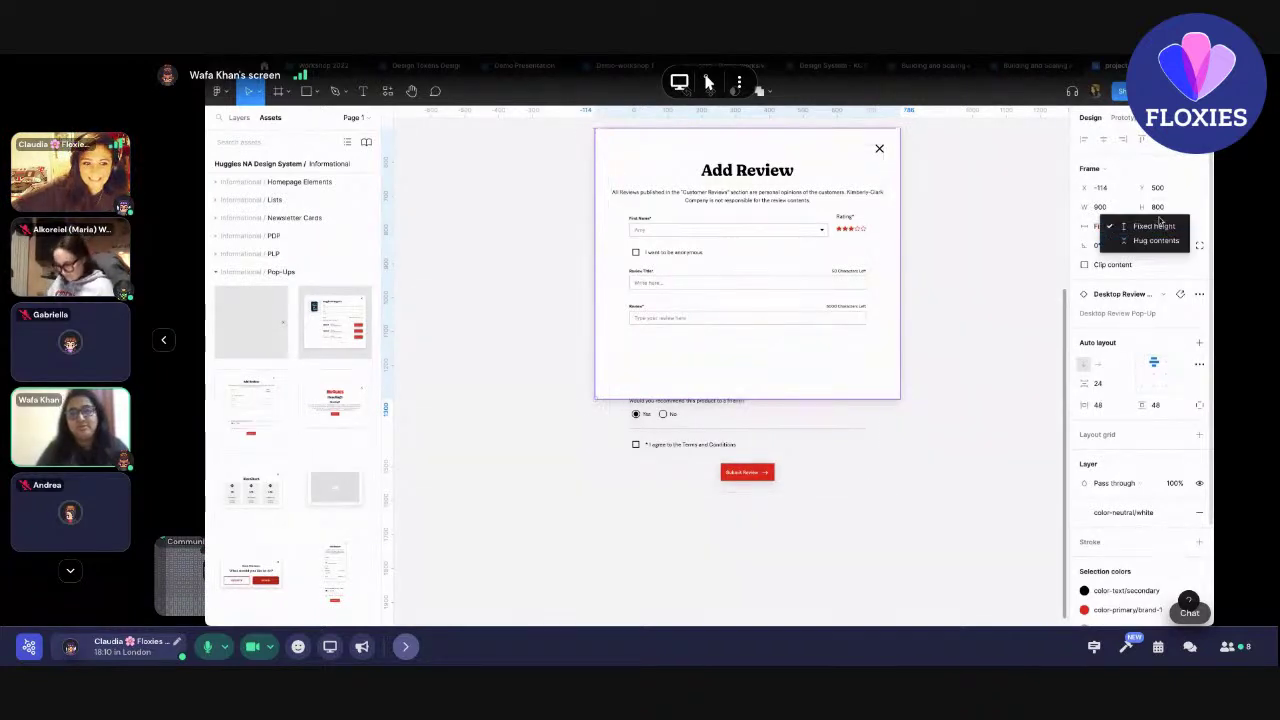
left_click(1154, 240)
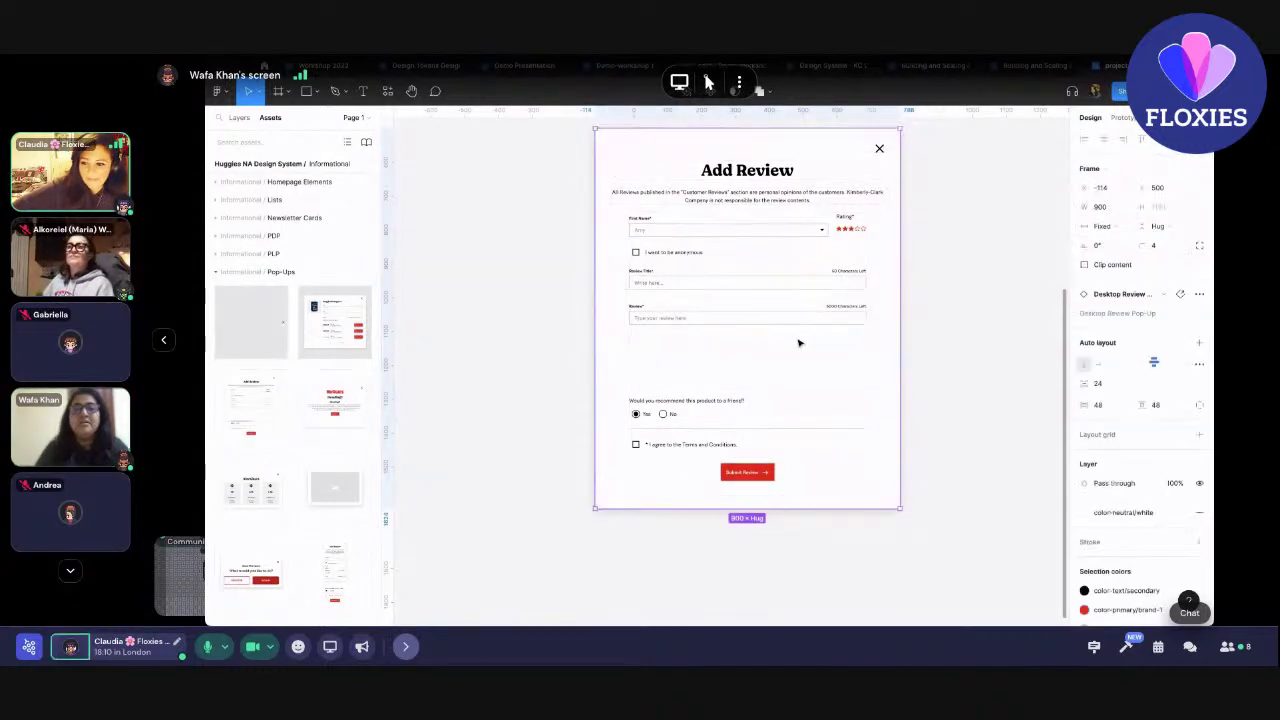
- Look over the Add Review pop-up and the commands available for its instance, and delete it from the canvas
scroll(797, 343, "up", 2)
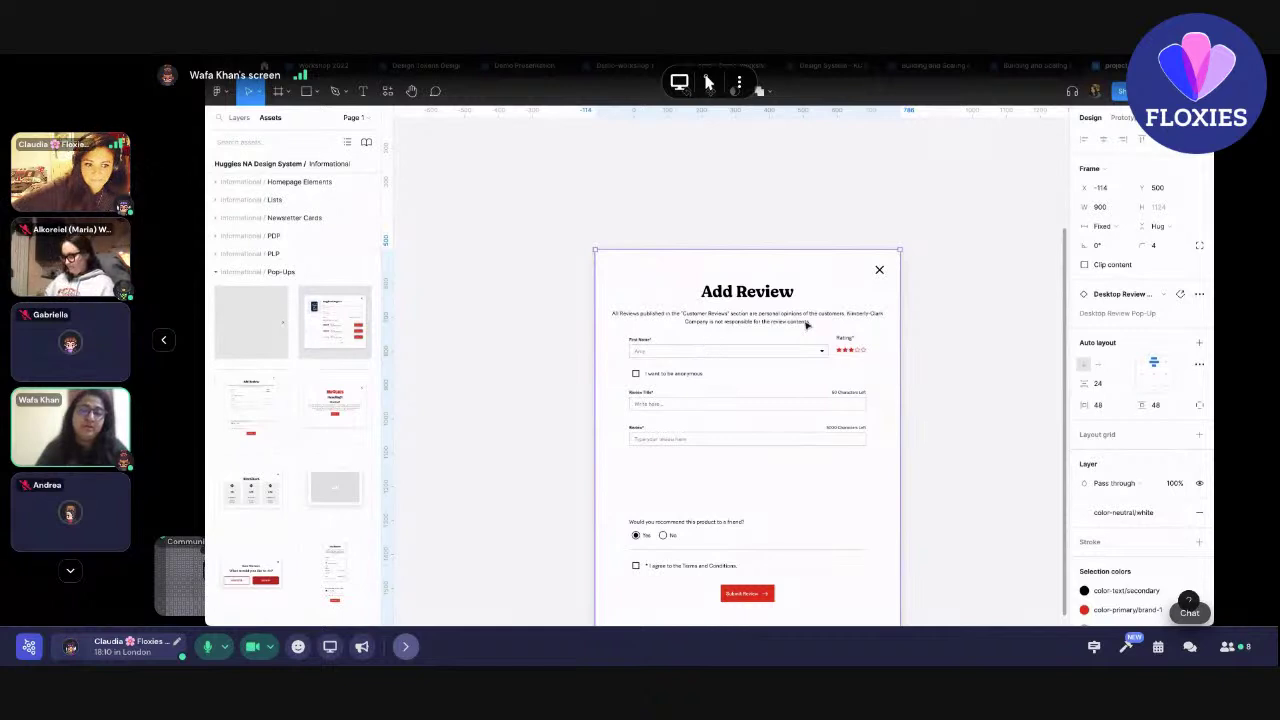
scroll(753, 390, "down", 2)
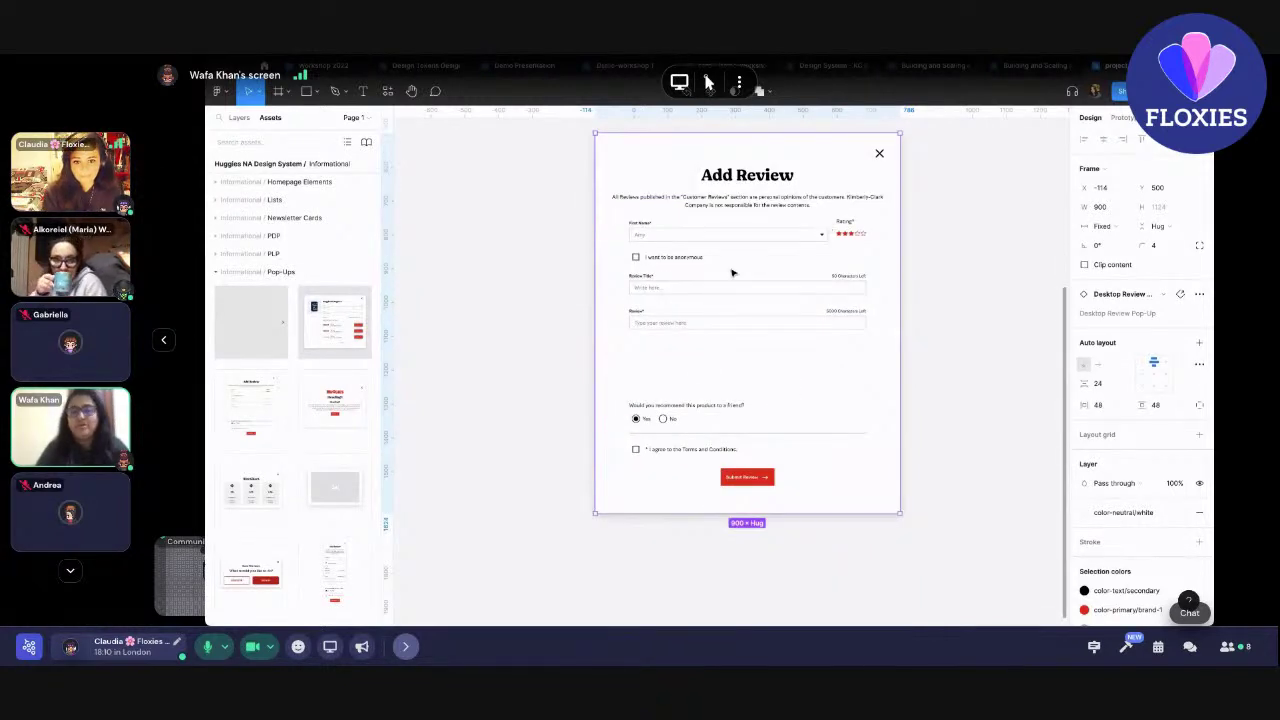
scroll(731, 272, "up", 2)
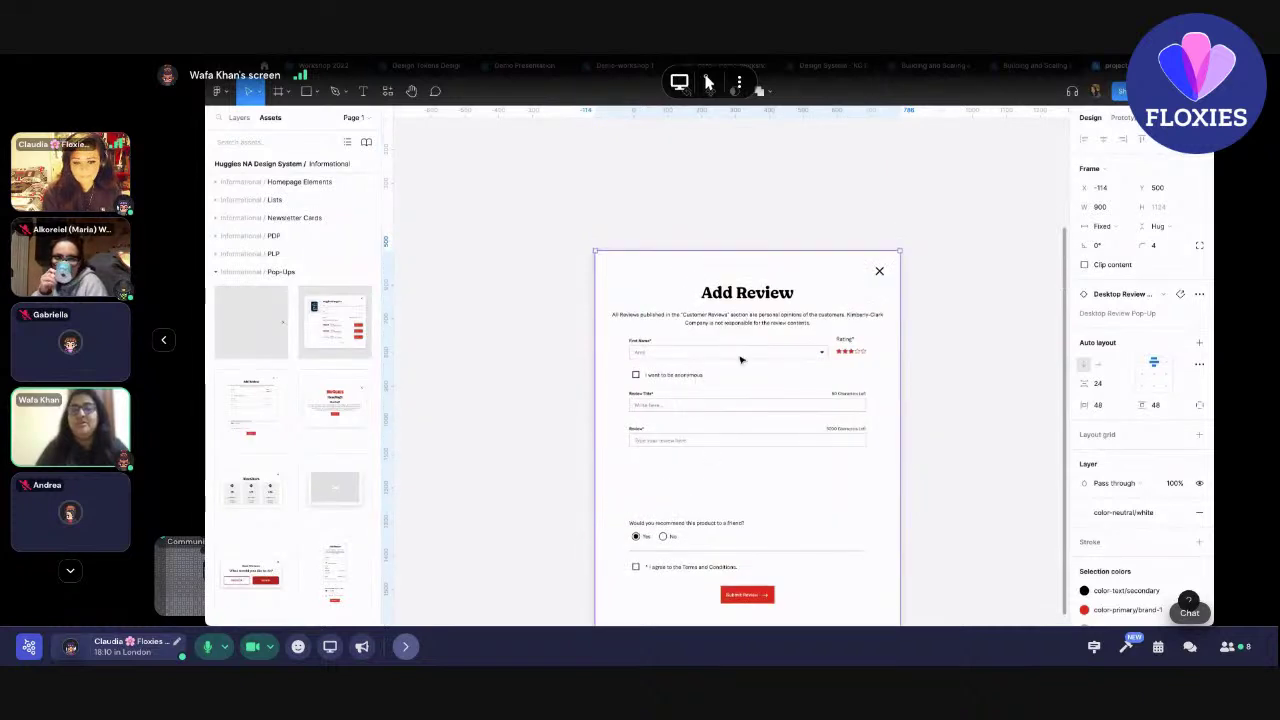
right_click(741, 360)
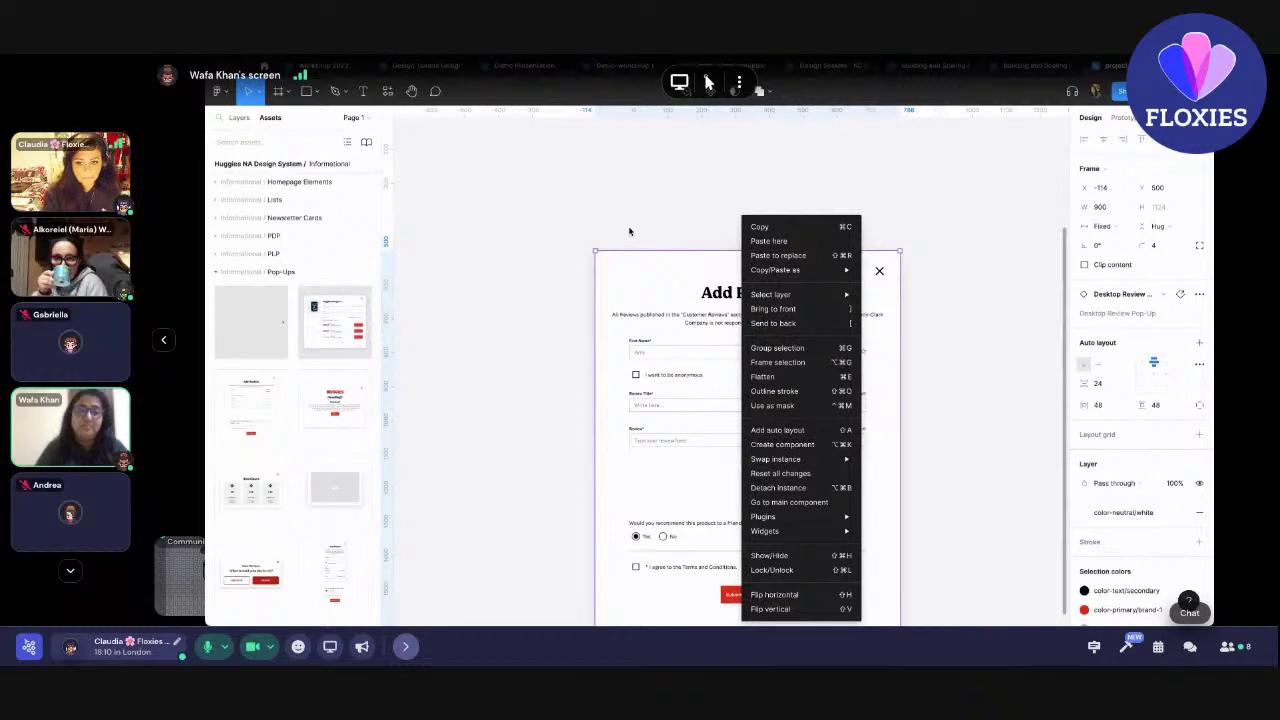
left_click(628, 363)
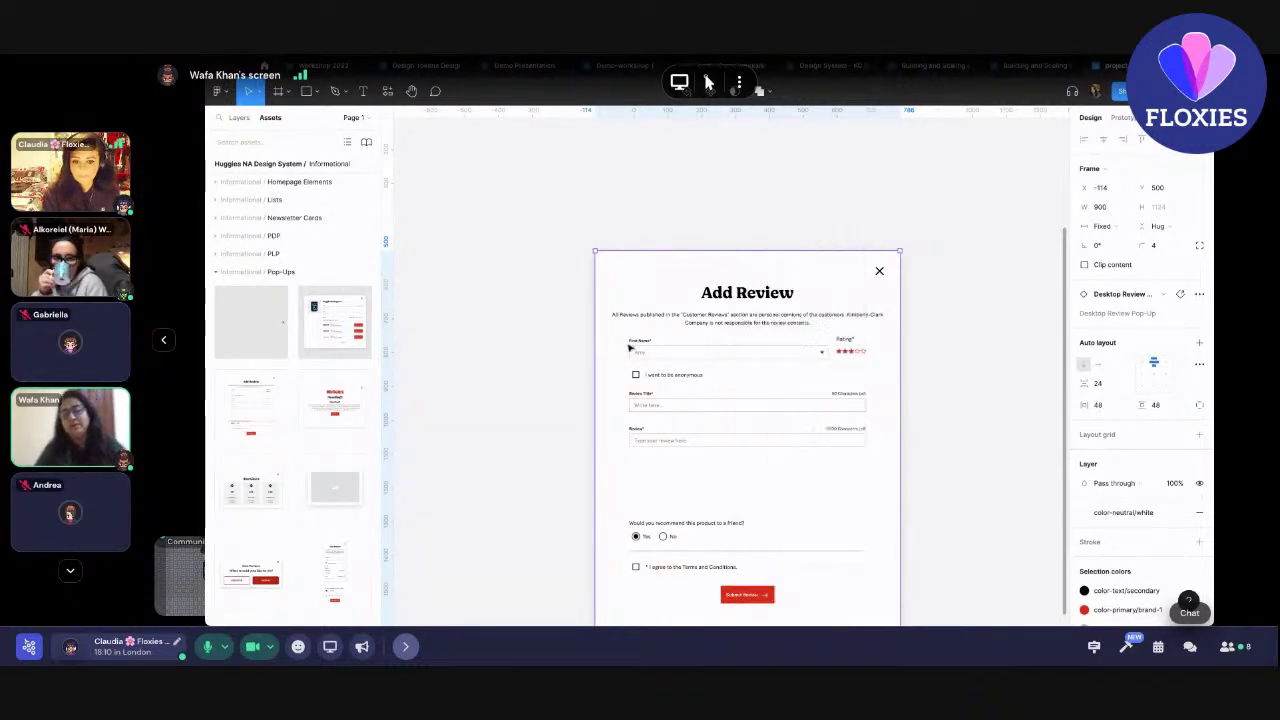
key("Delete")
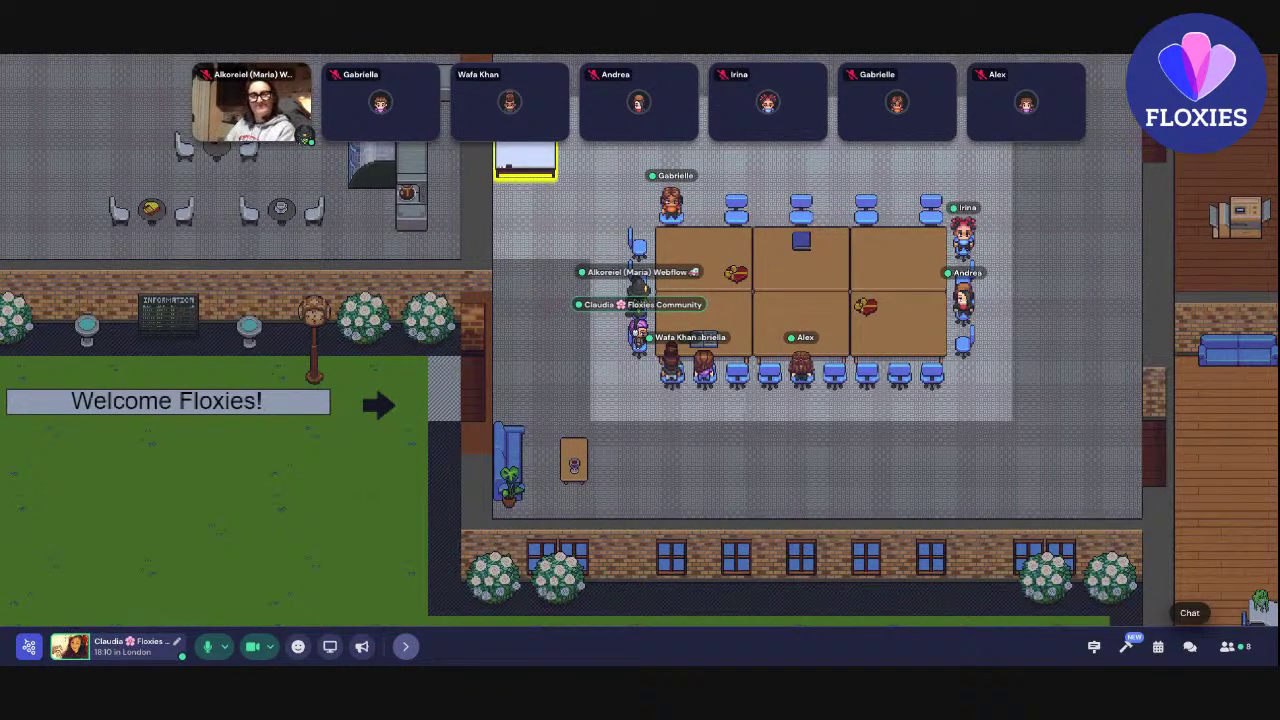
- Enlarge the presenter's video tile in the Gather room
mouse_move(537, 93)
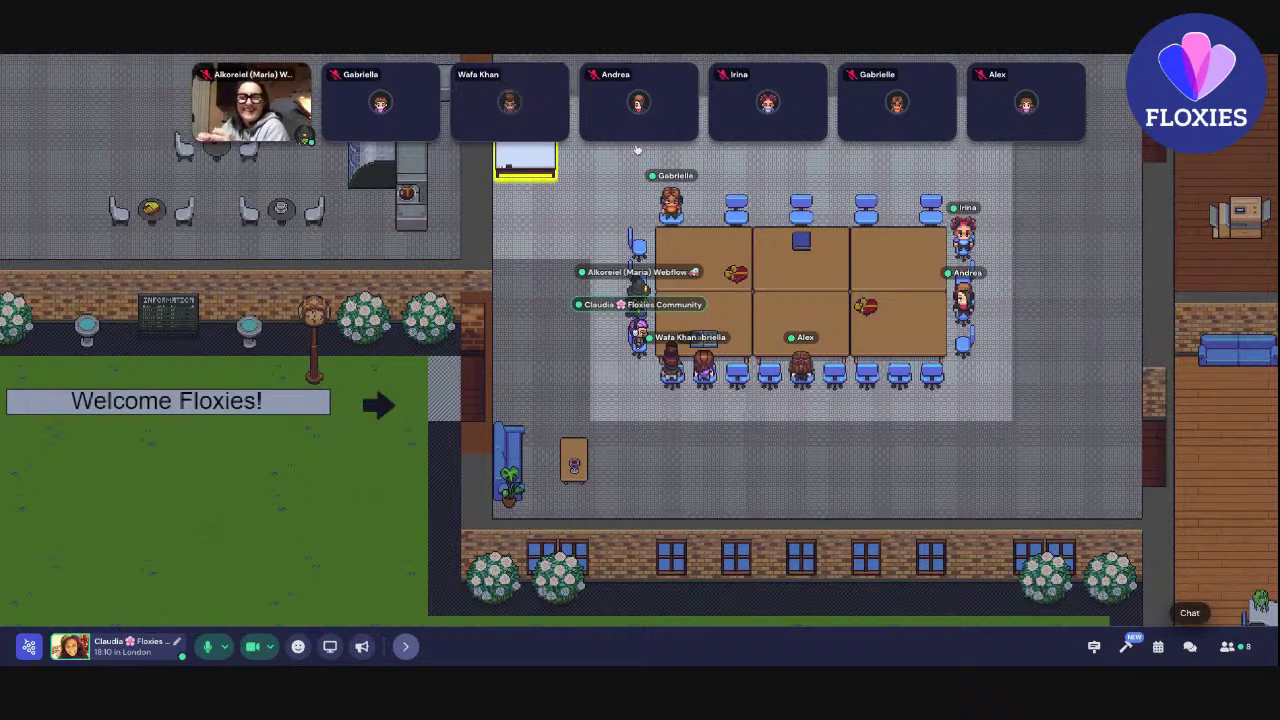
mouse_move(983, 123)
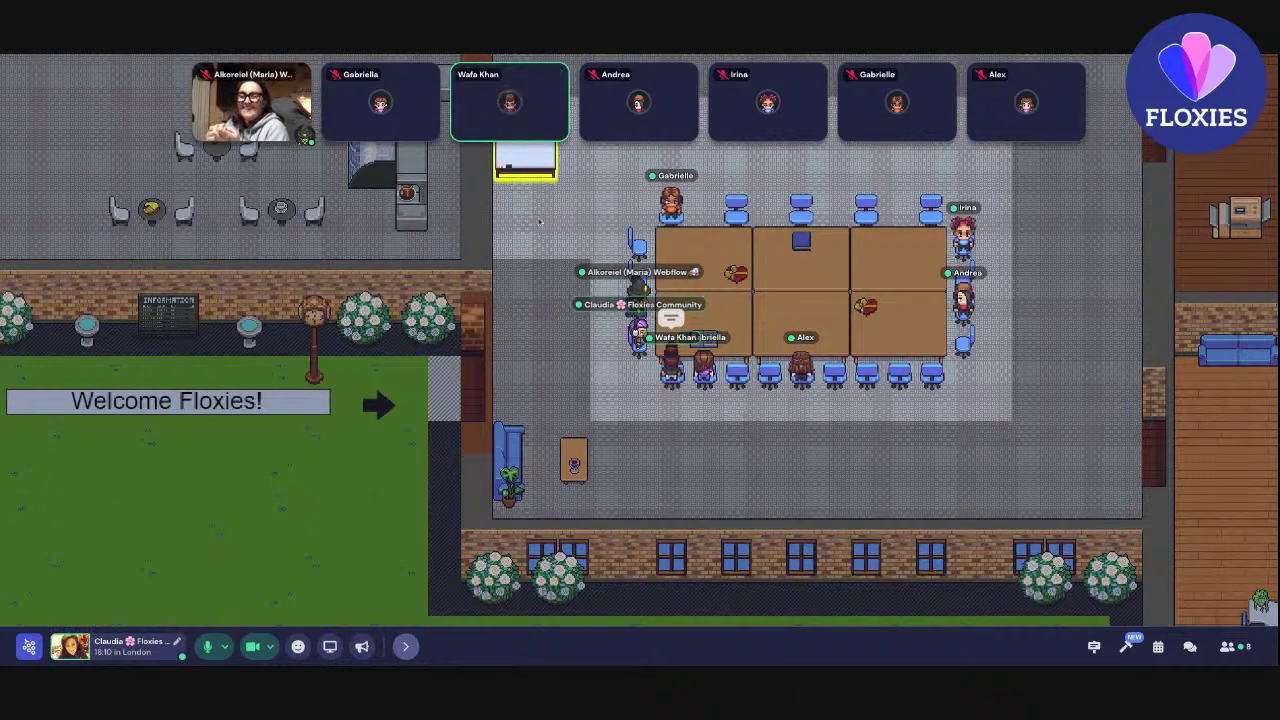
left_click(533, 96)
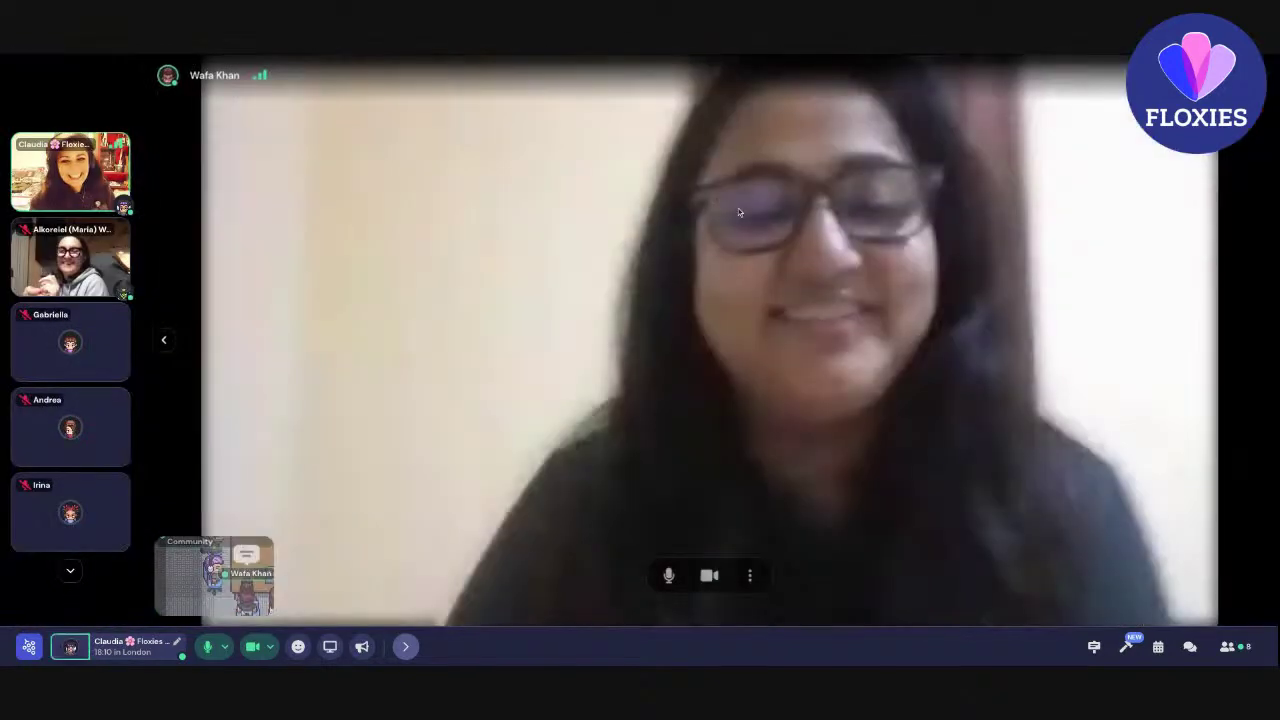